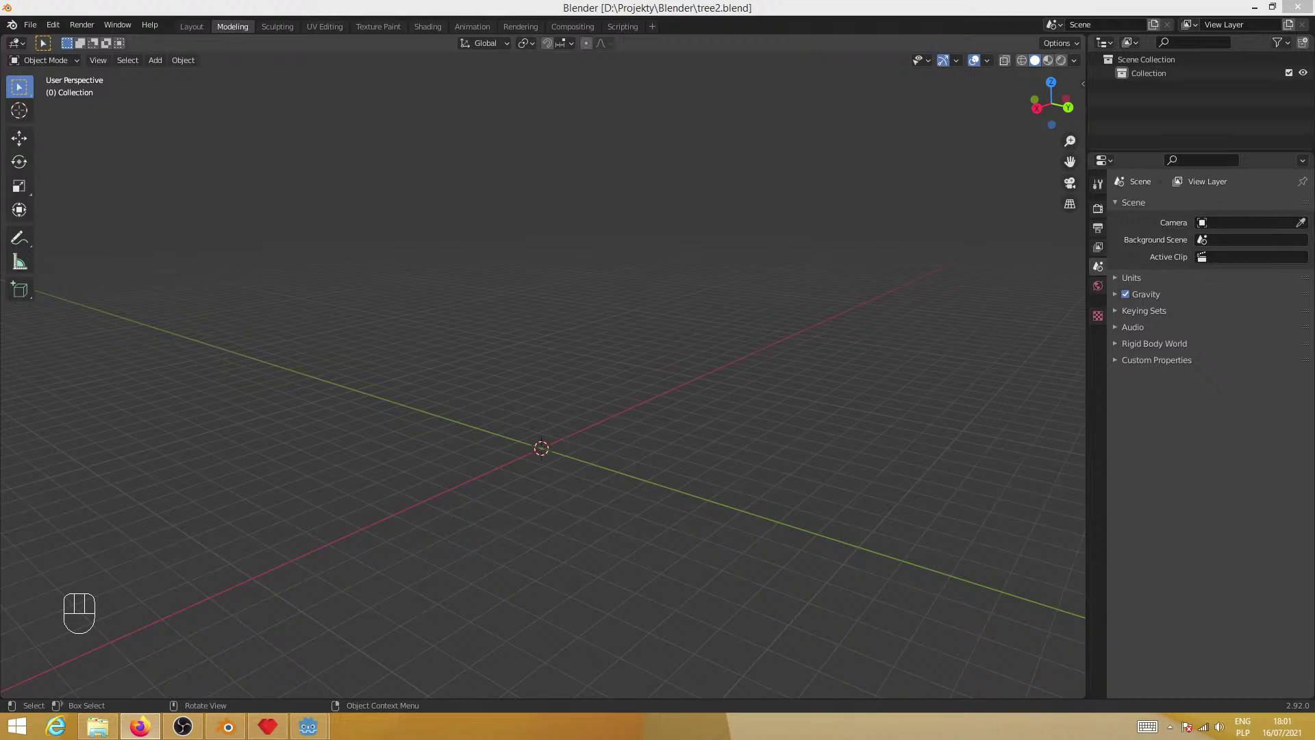
{"action": "left_click", "coordinate": [3, 229]}
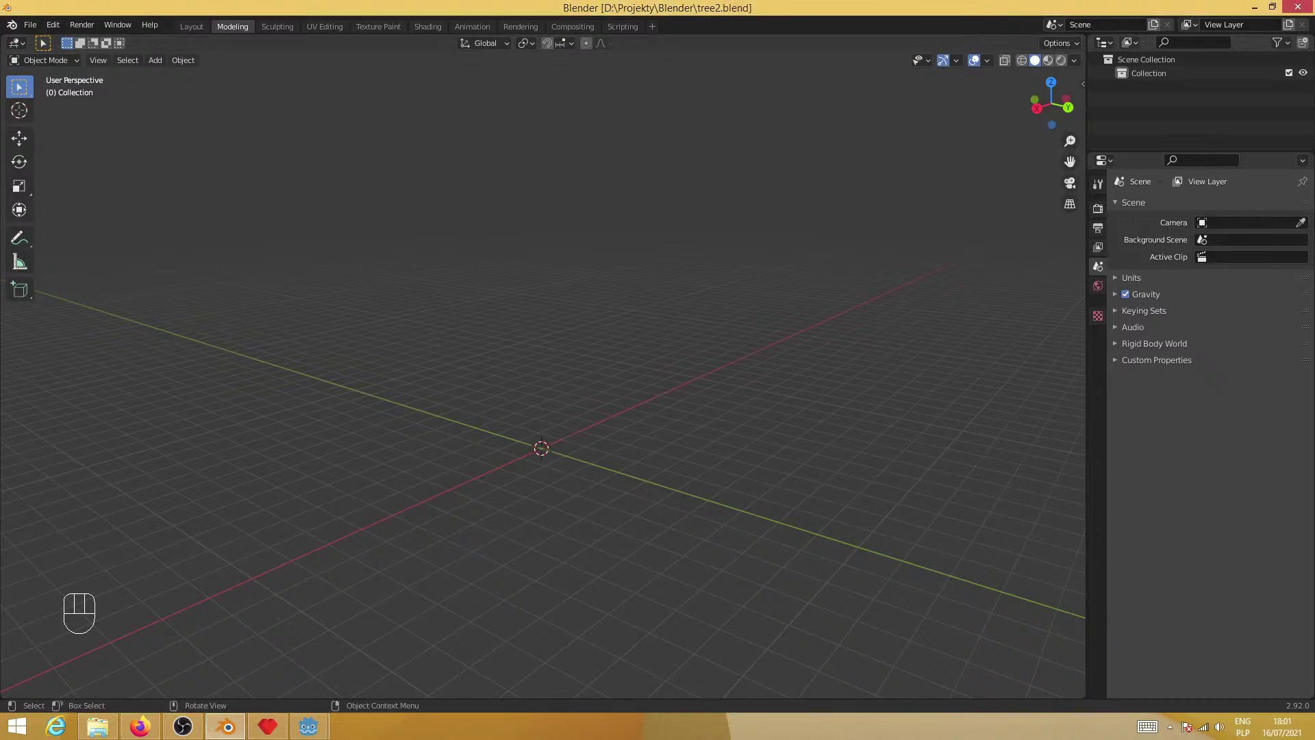
{"action": "key", "text": "alt+Tab"}
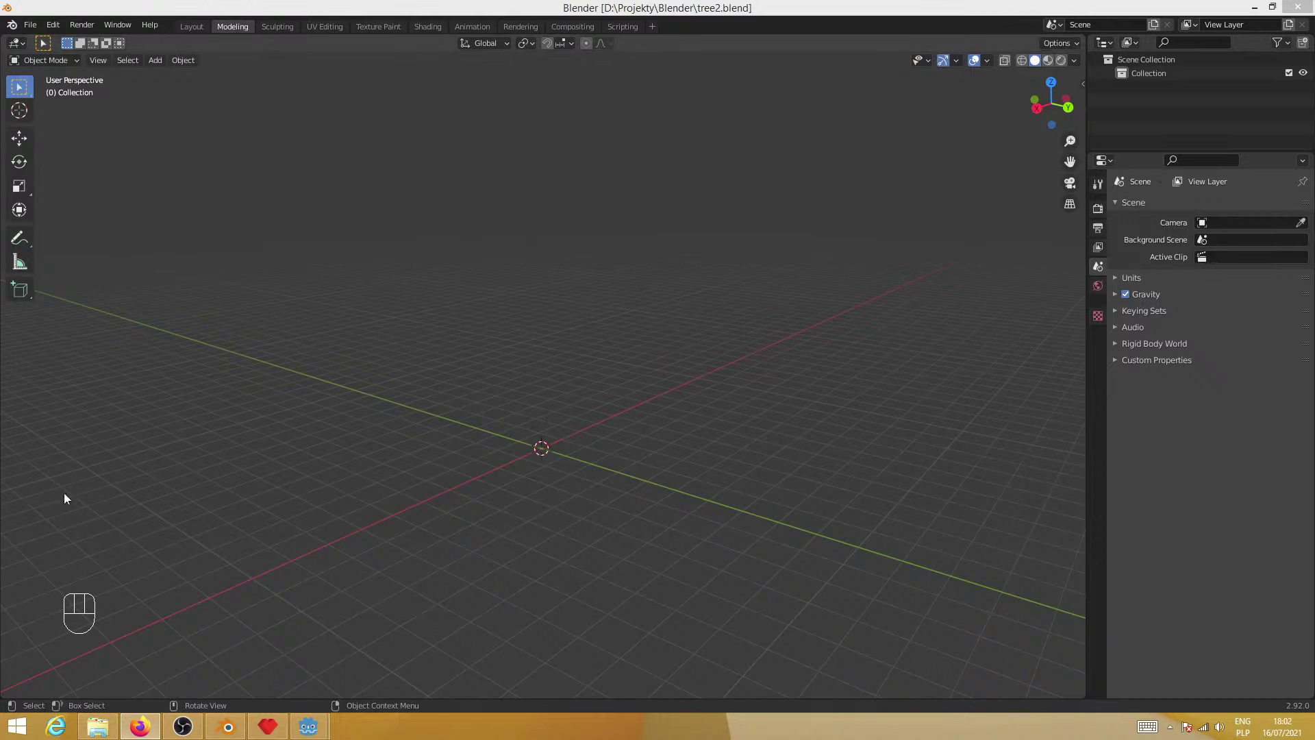
{"action": "left_click", "coordinate": [51, 613]}
Add a cylinder mesh at the world origin with 6 vertices
{"action": "middle_click_drag", "start_coordinate": [431, 459], "coordinate": [508, 463]}
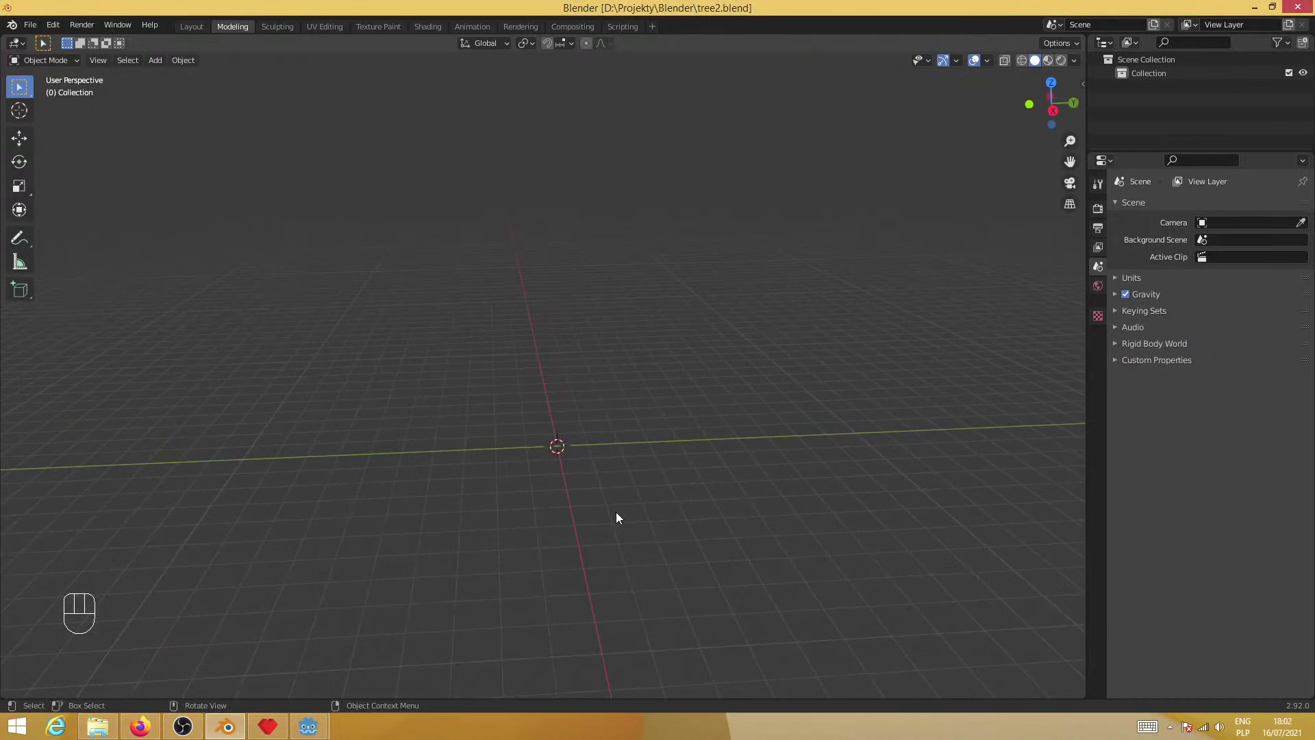
{"action": "key", "text": "shift+a"}
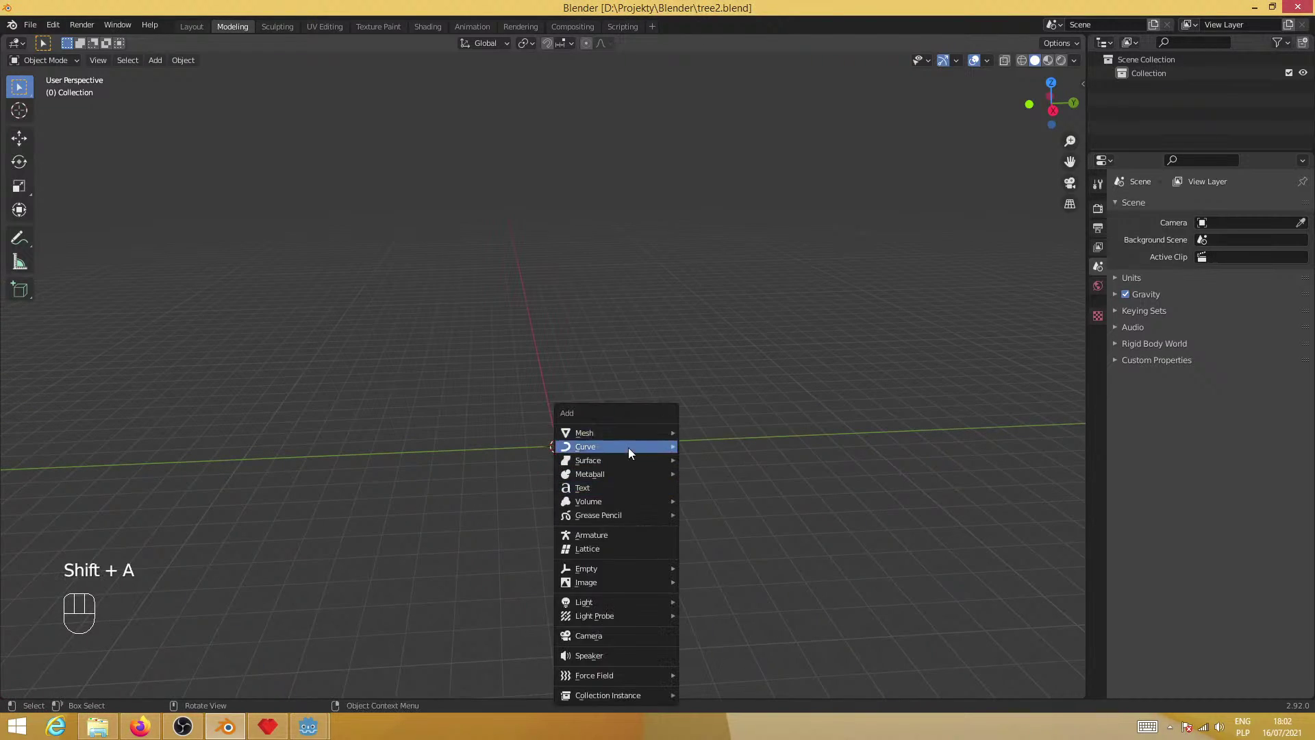
{"action": "mouse_move", "coordinate": [620, 436]}
{"action": "left_click", "coordinate": [734, 501]}
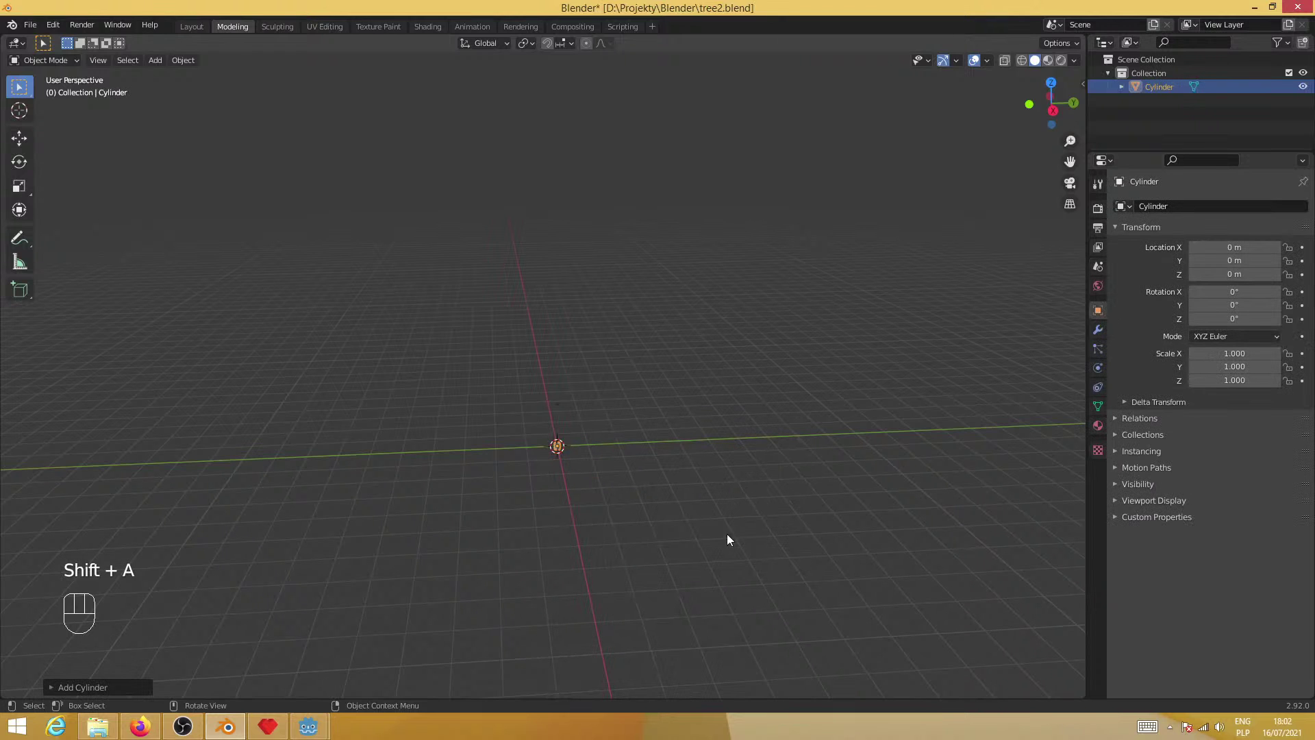
{"action": "middle_click_drag", "start_coordinate": [637, 596], "coordinate": [599, 294], "text": "ctrl"}
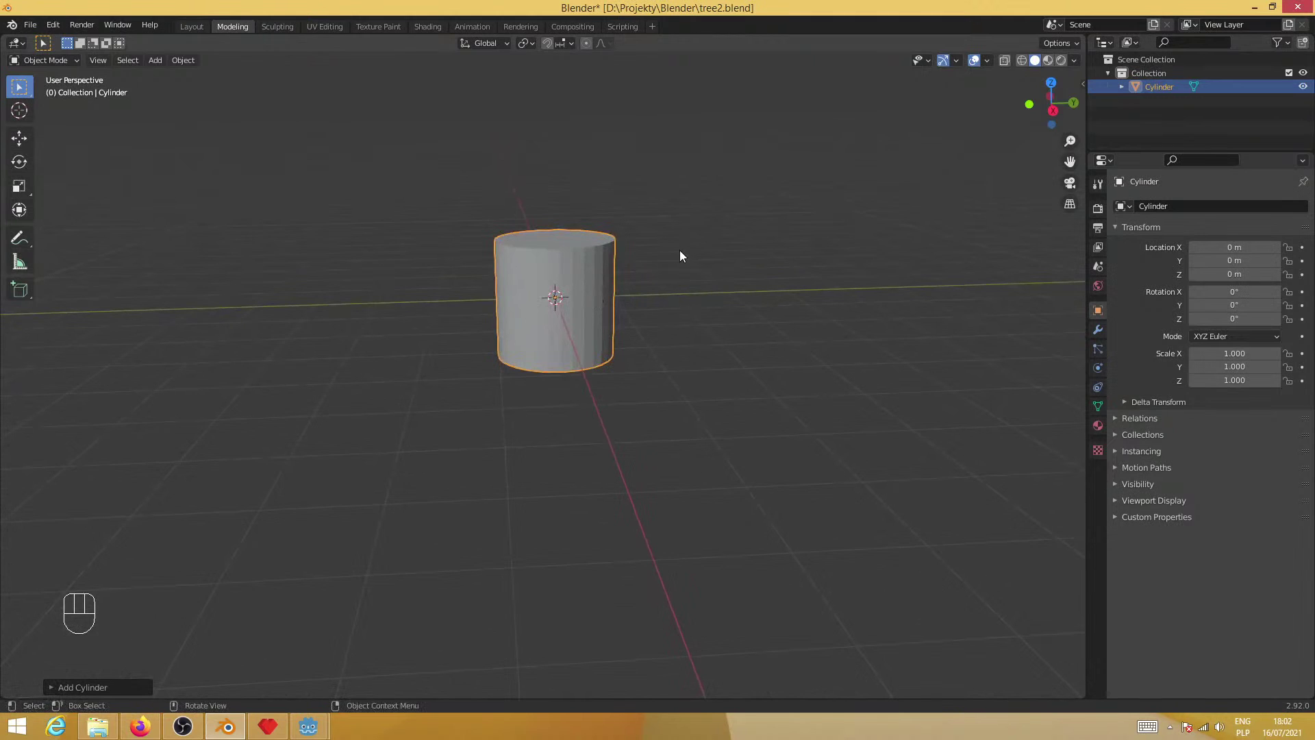
{"action": "left_click", "coordinate": [82, 687]}
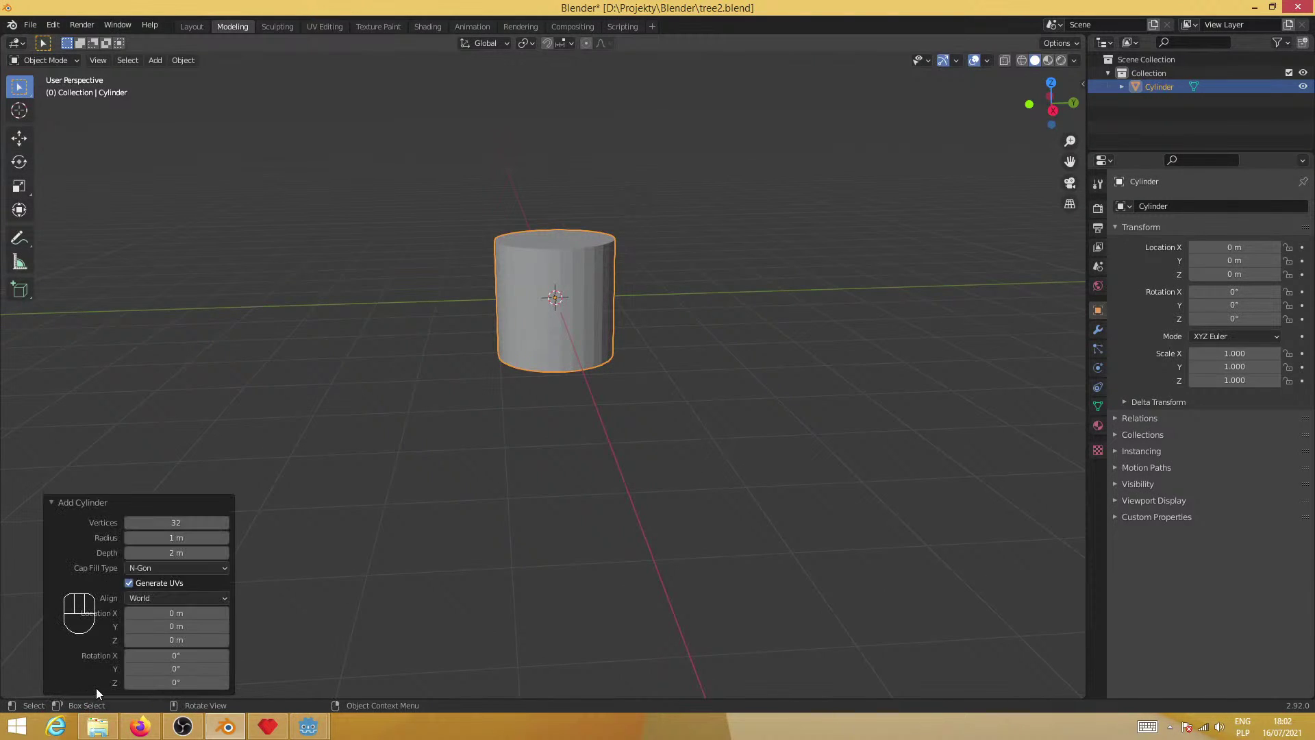
{"action": "left_click", "coordinate": [190, 521]}
{"action": "type", "text": "6"}
{"action": "key", "text": "Return"}
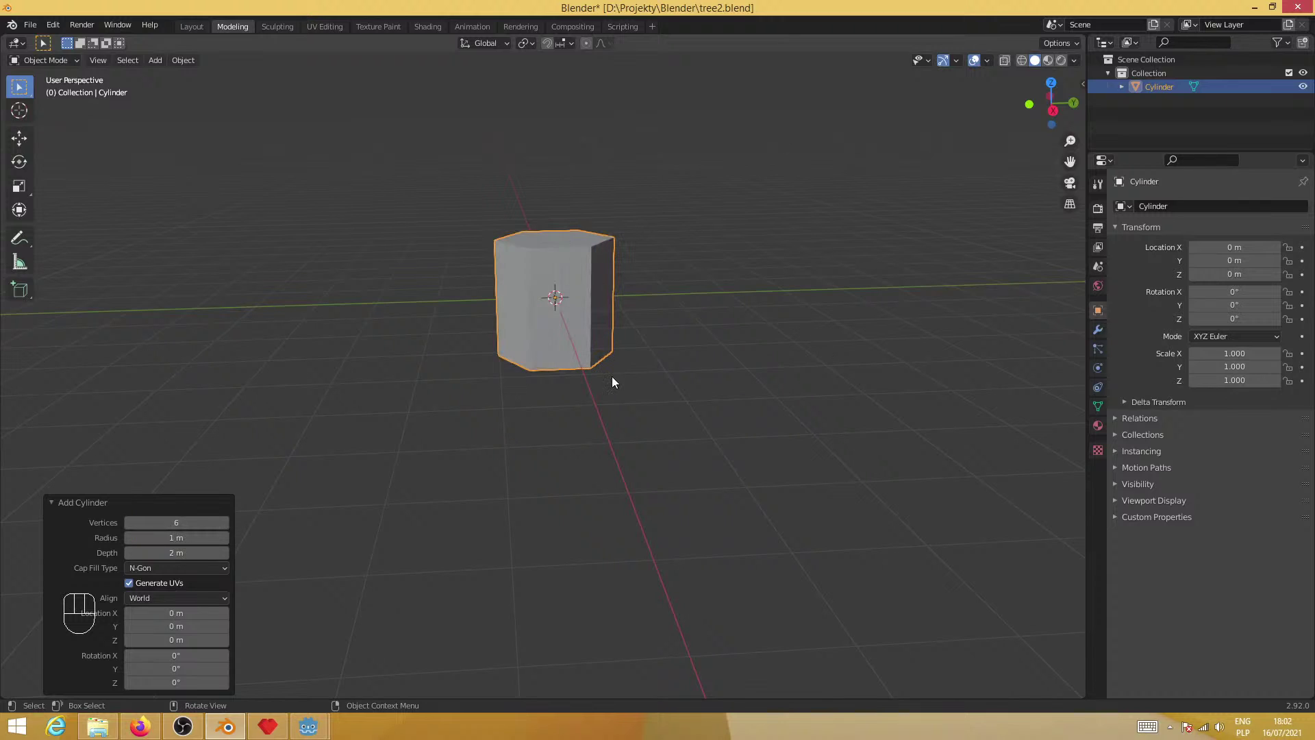
{"action": "left_click", "coordinate": [607, 200]}
{"action": "left_click", "coordinate": [591, 278]}
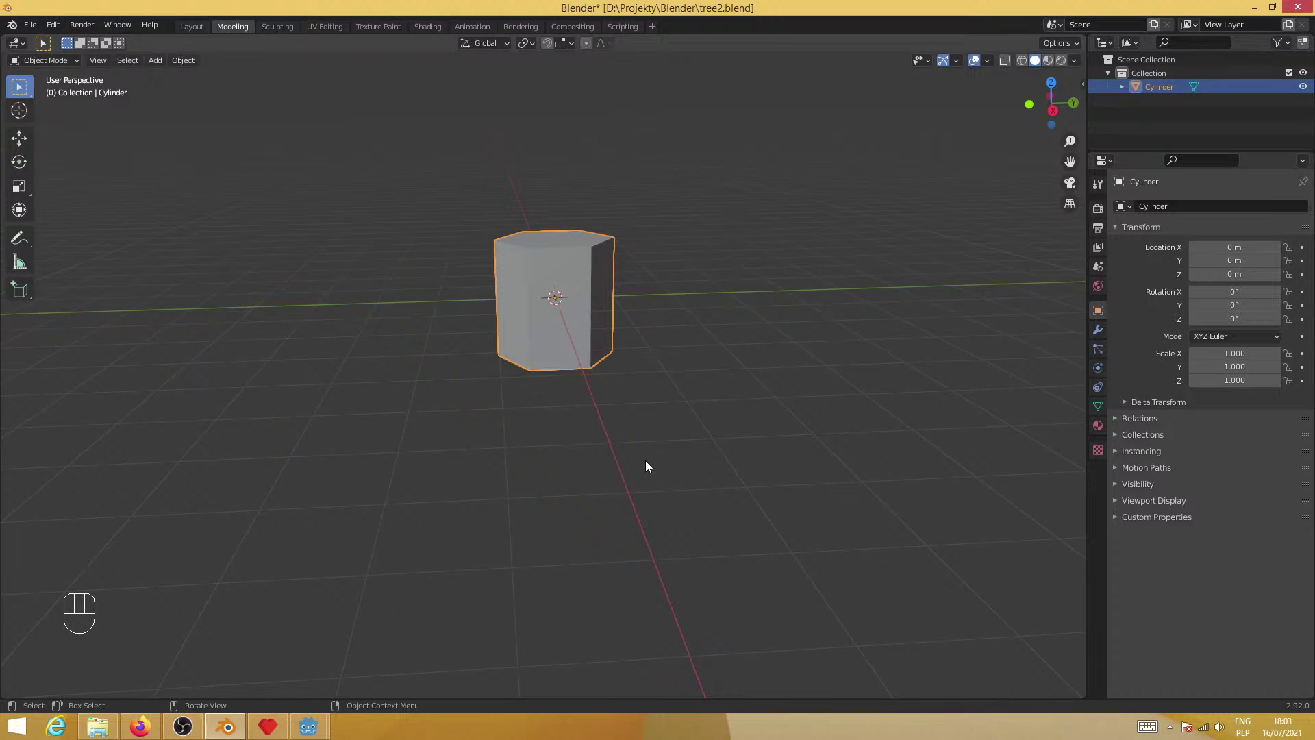
{"action": "key", "text": "Tab"}
{"action": "key", "text": "Tab"}
{"action": "key", "text": "g"}
{"action": "key", "text": "z"}
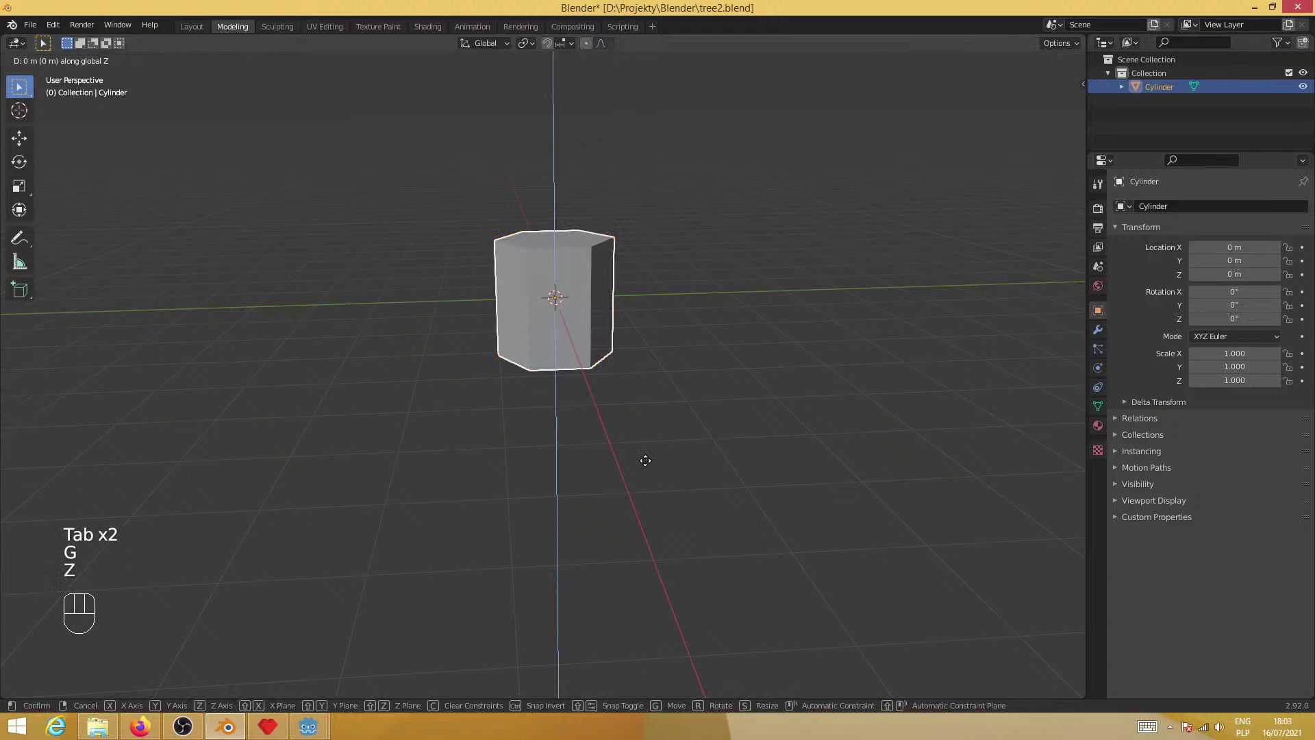
{"action": "right_click", "coordinate": [645, 461]}
In Edit Mode, move the whole cylinder mesh up about 1.02 m along Z, keeping the object's origin in place
{"action": "key", "text": "Tab"}
{"action": "key", "text": "g"}
{"action": "key", "text": "z"}
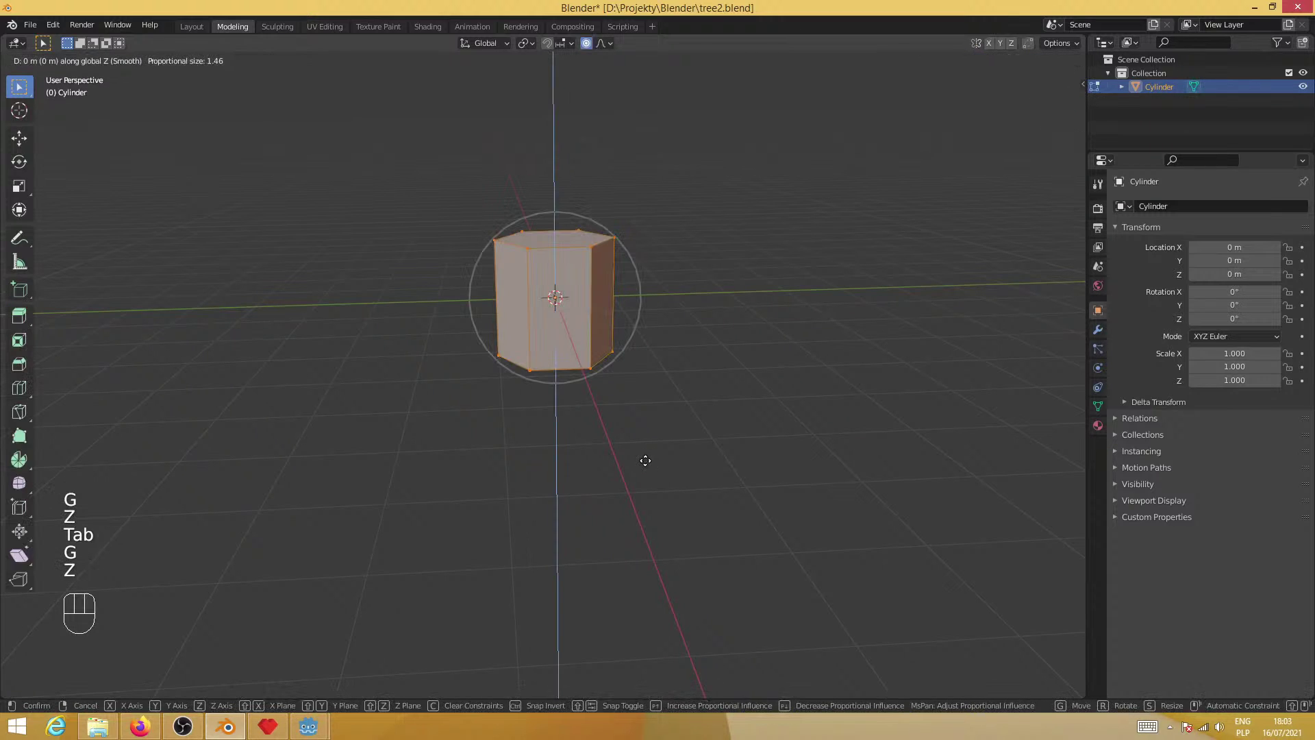
{"action": "left_click", "coordinate": [640, 401]}
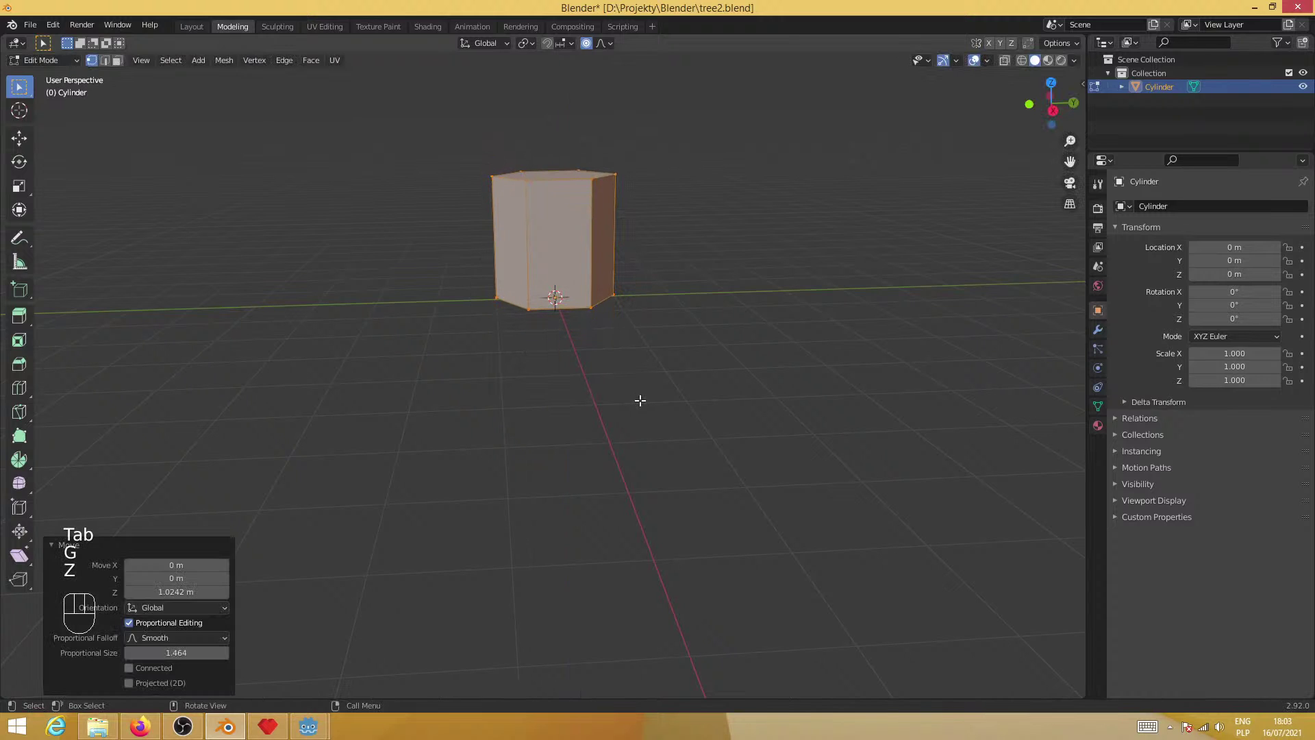
Turn off proportional editing and lower the mesh about 0.03 m along Z in front view so its base sits on the ground line
{"action": "left_click", "coordinate": [585, 43]}
{"action": "key", "text": "KP_1"}
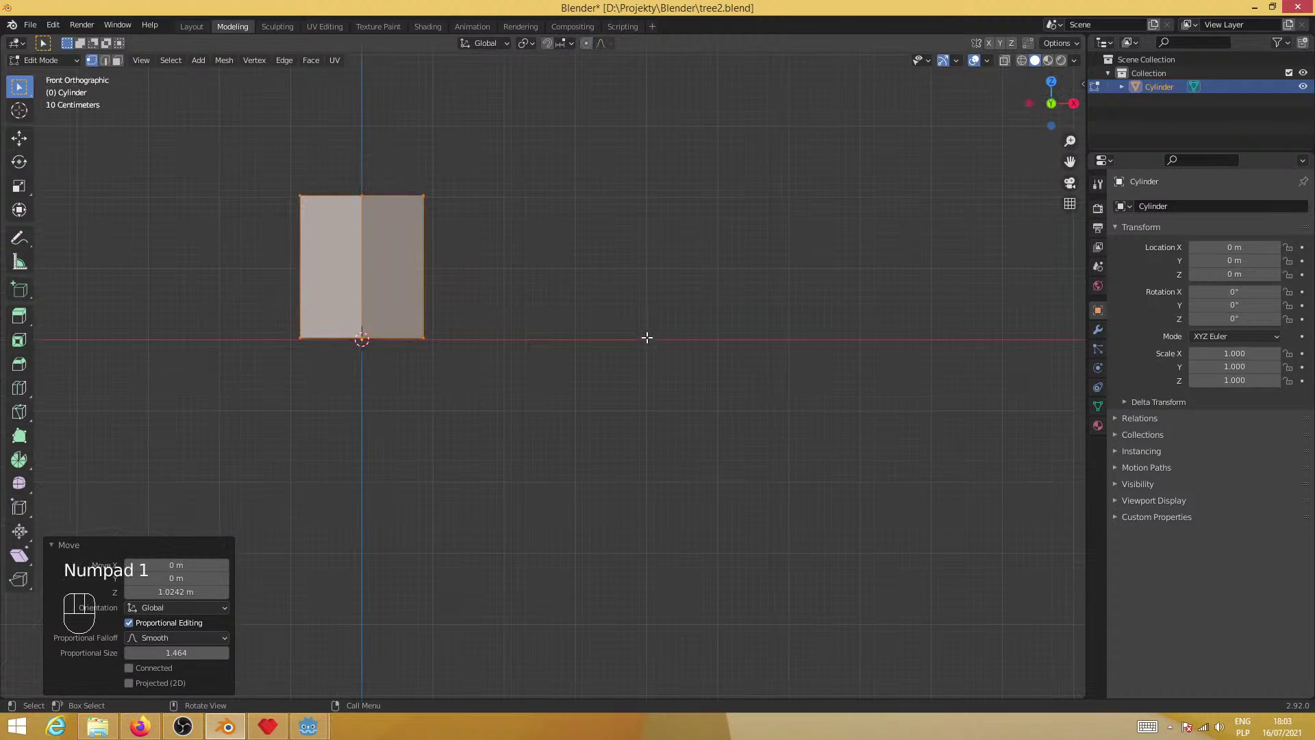
{"action": "middle_click_drag", "start_coordinate": [392, 375], "coordinate": [528, 411], "text": "shift"}
{"action": "key", "text": "g"}
{"action": "key", "text": "z"}
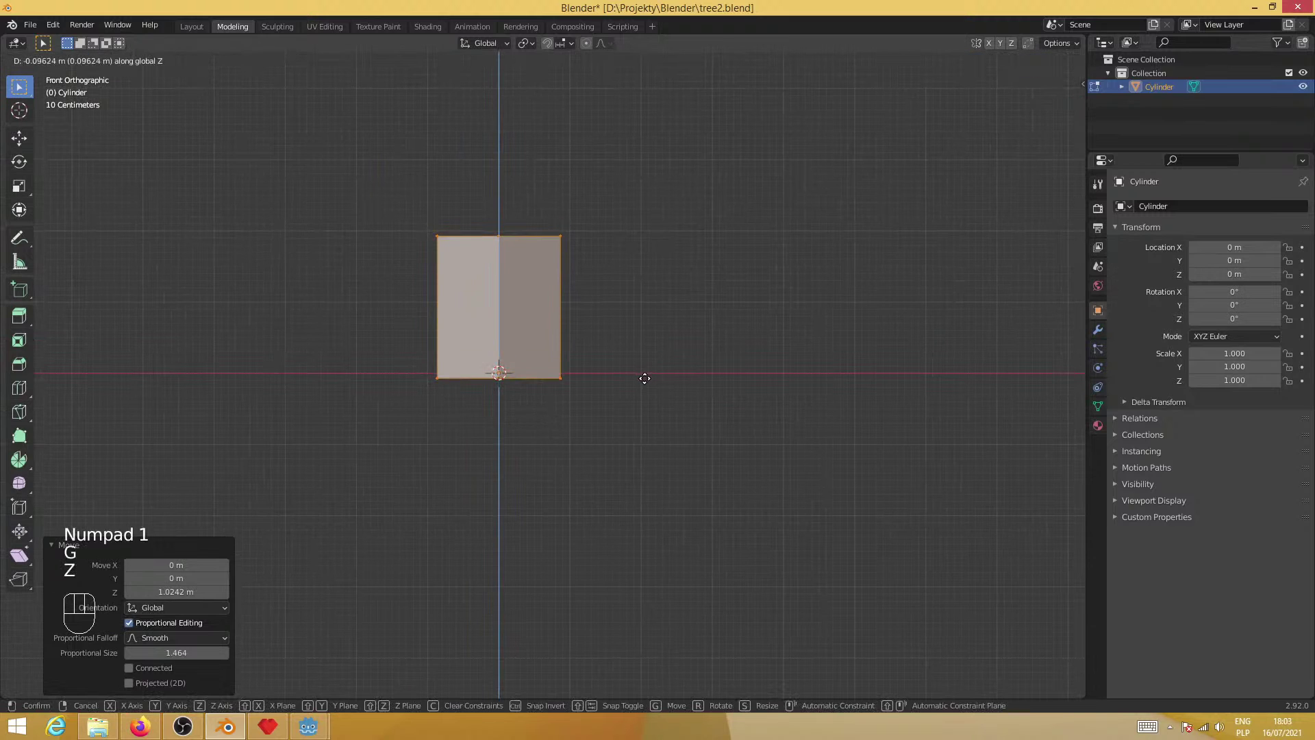
{"action": "left_click", "coordinate": [645, 373]}
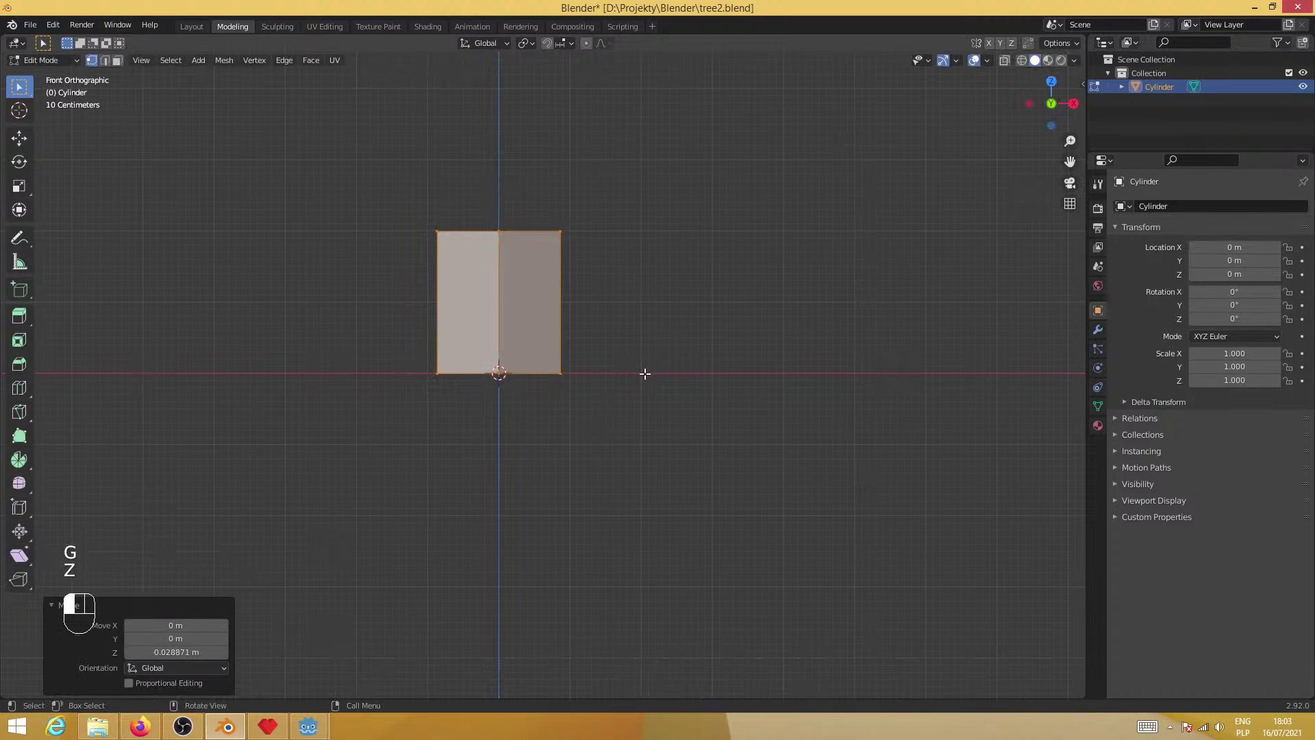
Delete the hexagonal bottom face of the cylinder
{"action": "middle_click_drag", "start_coordinate": [664, 291], "coordinate": [644, 320], "text": "ctrl"}
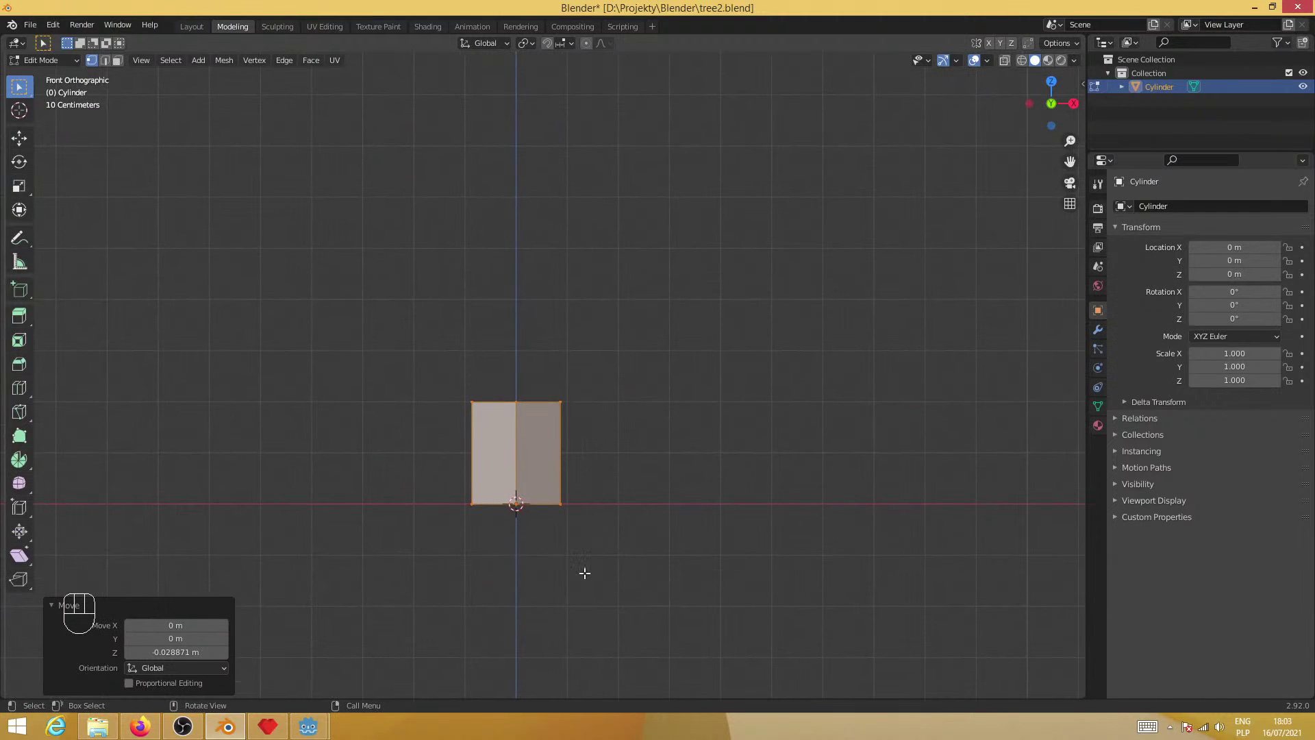
{"action": "middle_click_drag", "start_coordinate": [576, 610], "coordinate": [577, 534]}
{"action": "key", "text": "3"}
{"action": "left_click", "coordinate": [544, 450]}
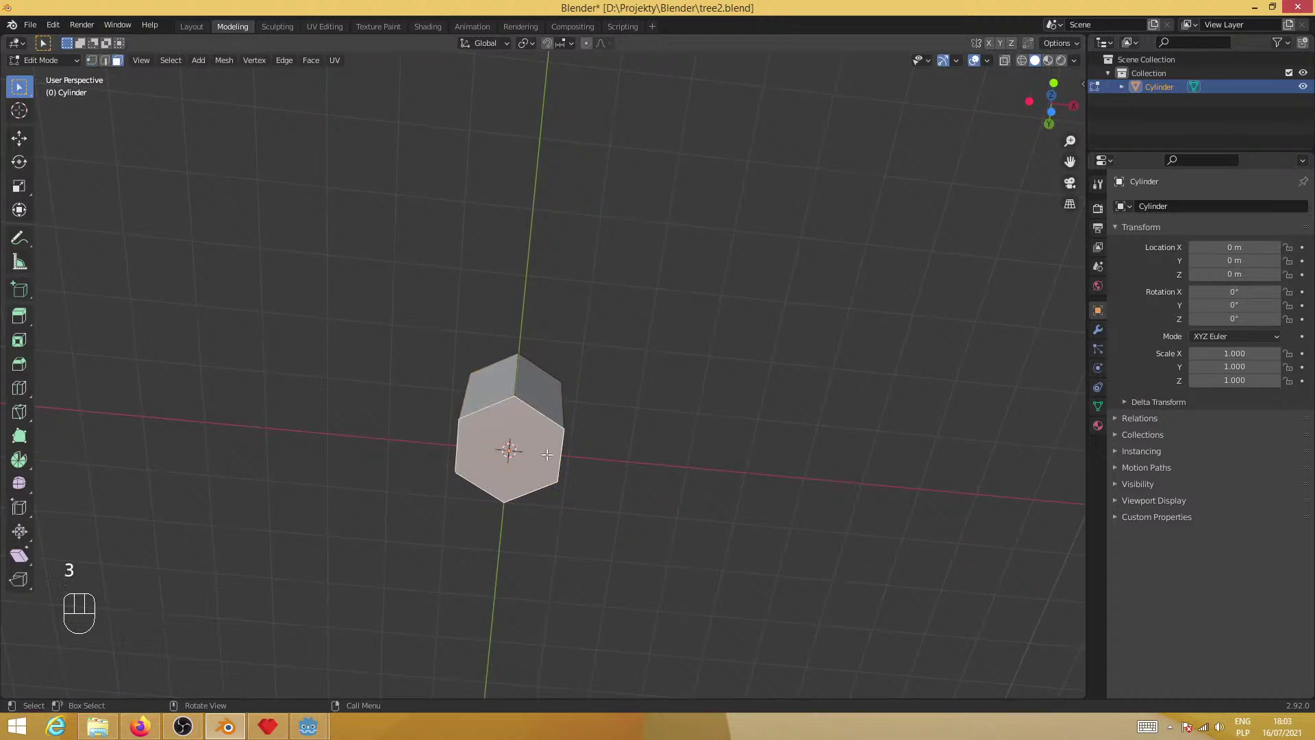
{"action": "key", "text": "x"}
{"action": "left_click", "coordinate": [459, 473]}
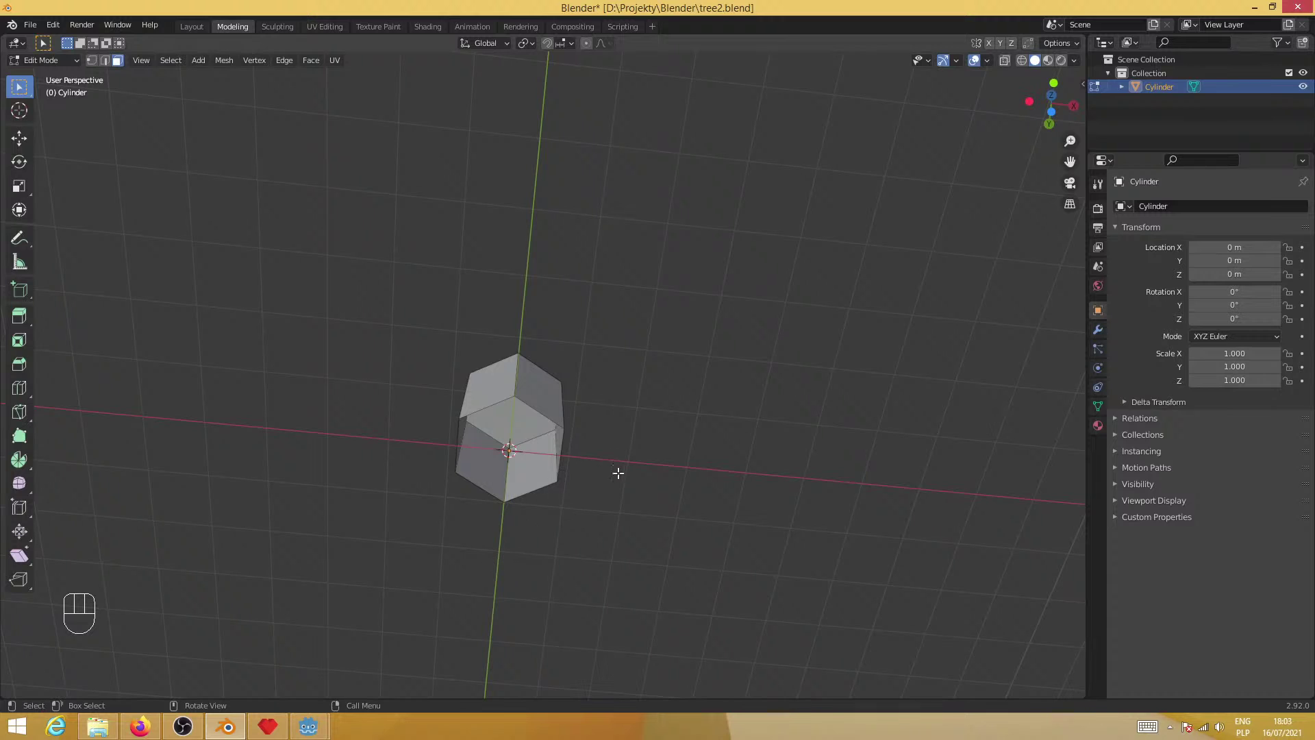
Extrude the cylinder's top upward about 3.02 m and scale it down to about 0.68 to taper the trunk
{"action": "middle_click_drag", "start_coordinate": [683, 340], "coordinate": [623, 511]}
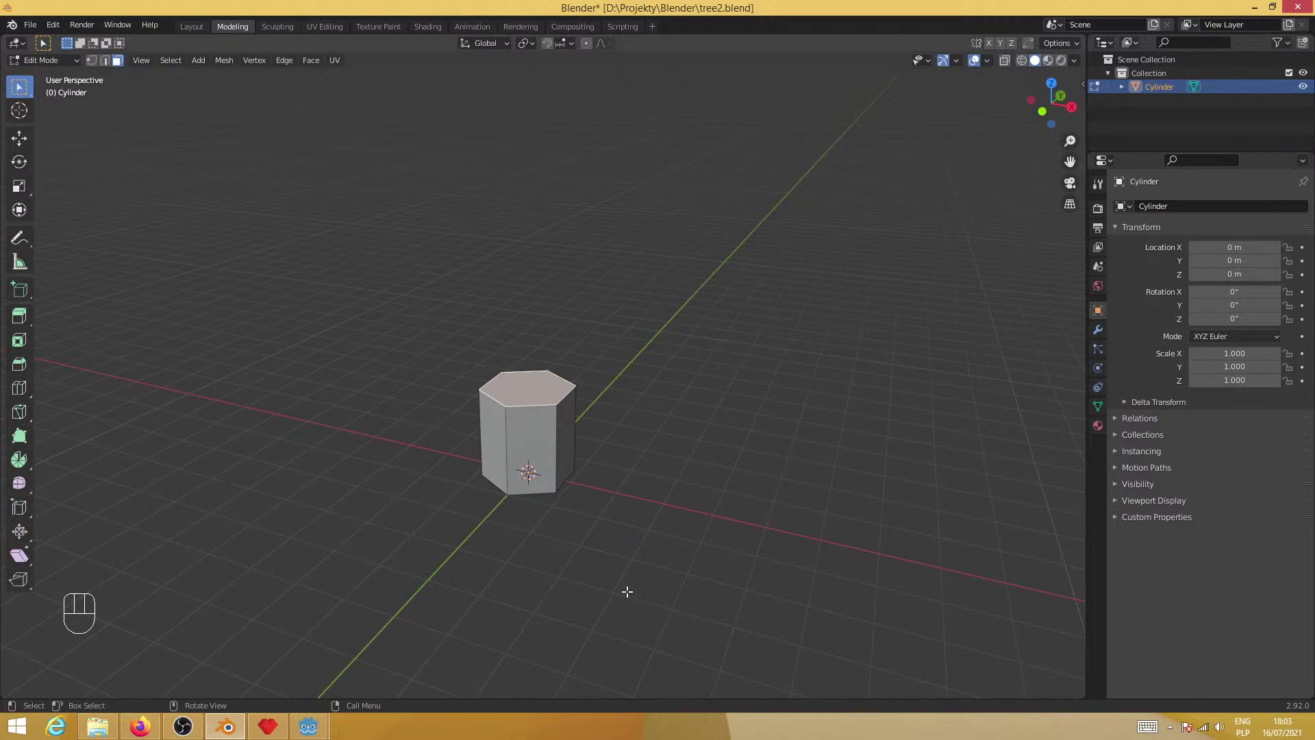
{"action": "key", "text": "1"}
{"action": "middle_click_drag", "start_coordinate": [590, 532], "coordinate": [523, 513]}
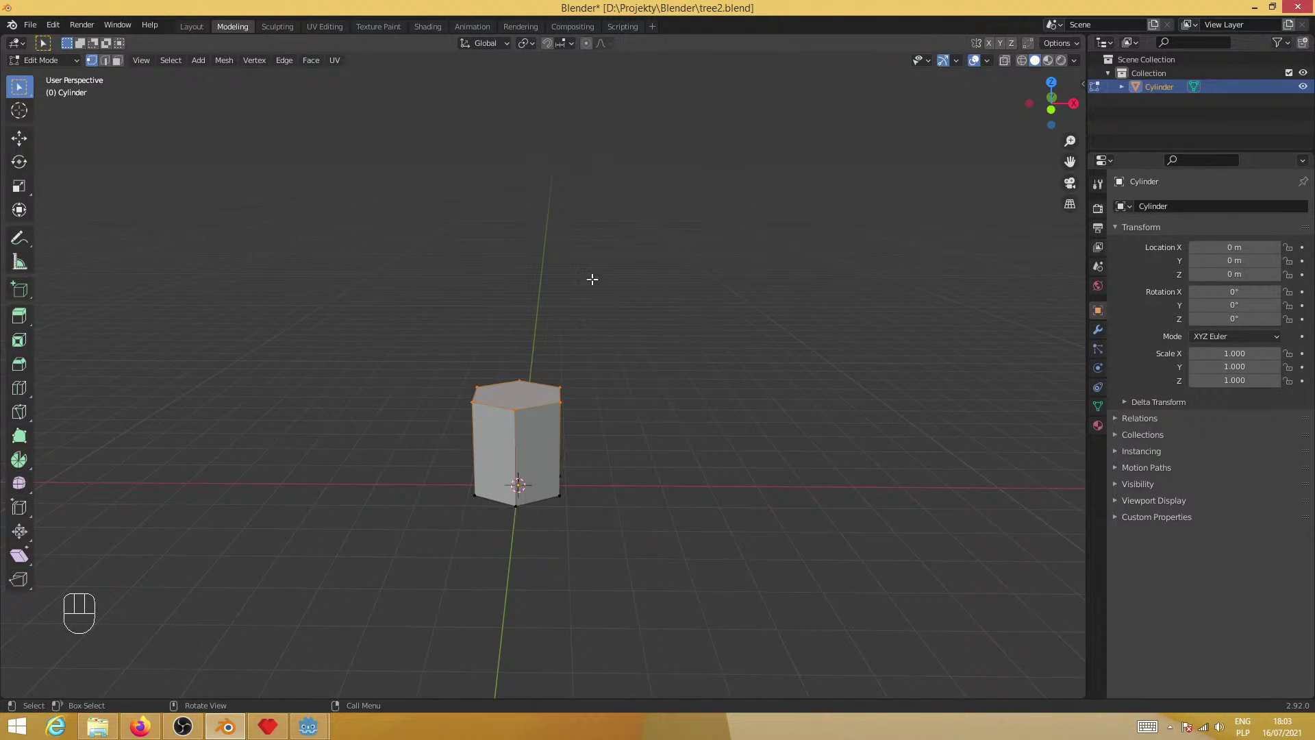
{"action": "middle_click_drag", "start_coordinate": [720, 482], "coordinate": [584, 392]}
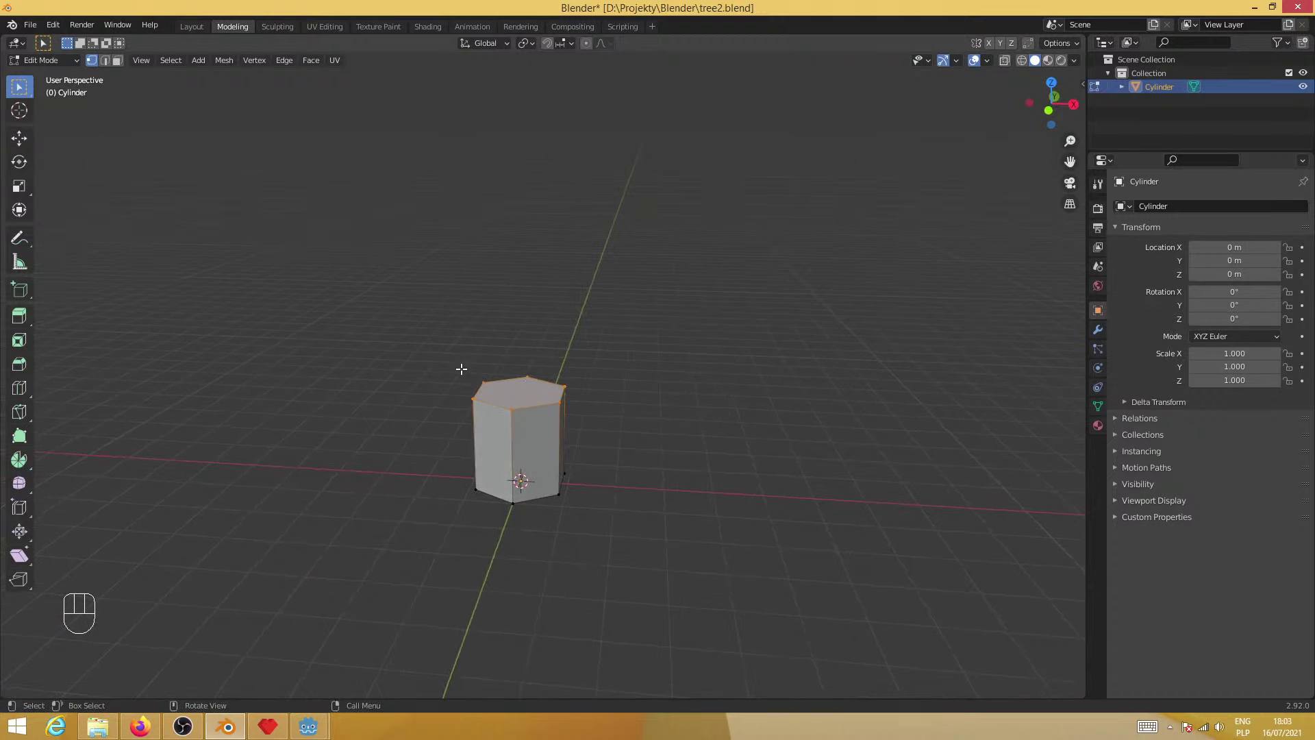
{"action": "mouse_move", "coordinate": [664, 482]}
{"action": "middle_mouse_down"}
{"action": "mouse_move", "coordinate": [681, 438]}
{"action": "mouse_move", "coordinate": [656, 475]}
{"action": "middle_mouse_up"}
{"action": "key", "text": "e"}
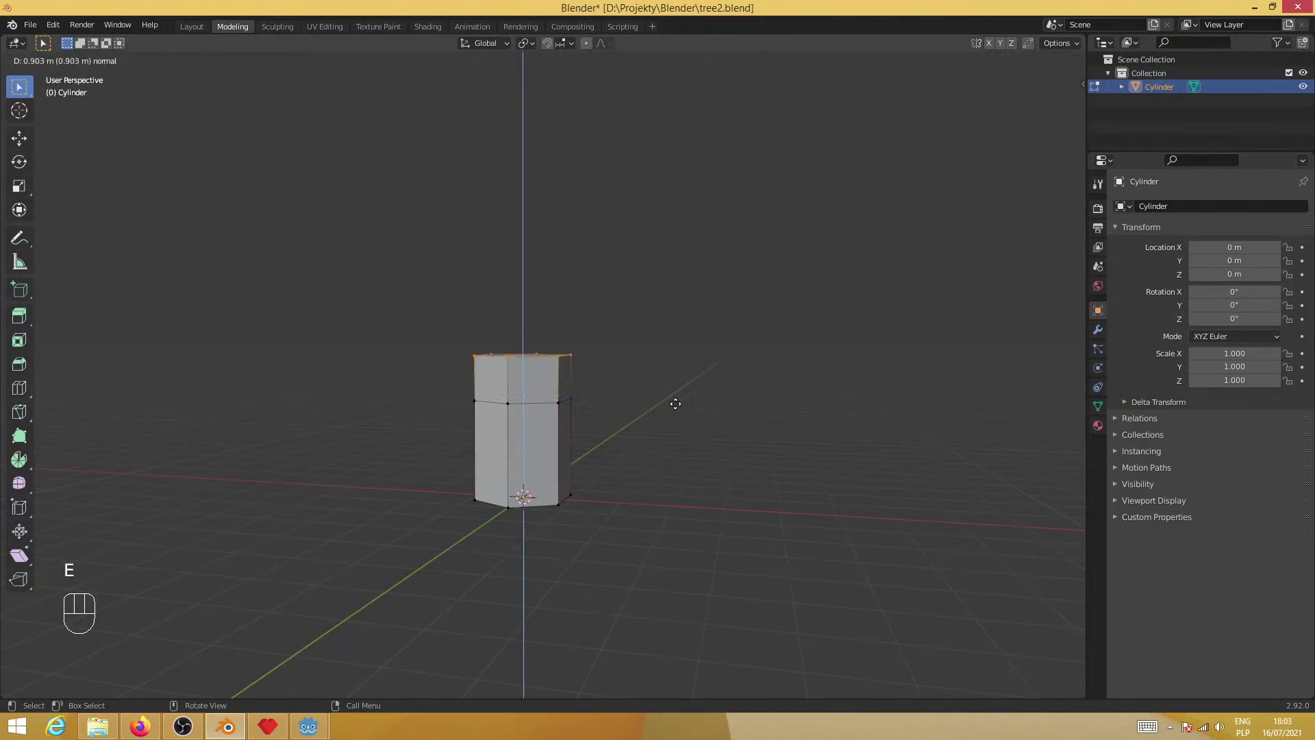
{"action": "left_click", "coordinate": [676, 317]}
{"action": "middle_click_drag", "start_coordinate": [758, 417], "coordinate": [758, 467]}
{"action": "key", "text": "s"}
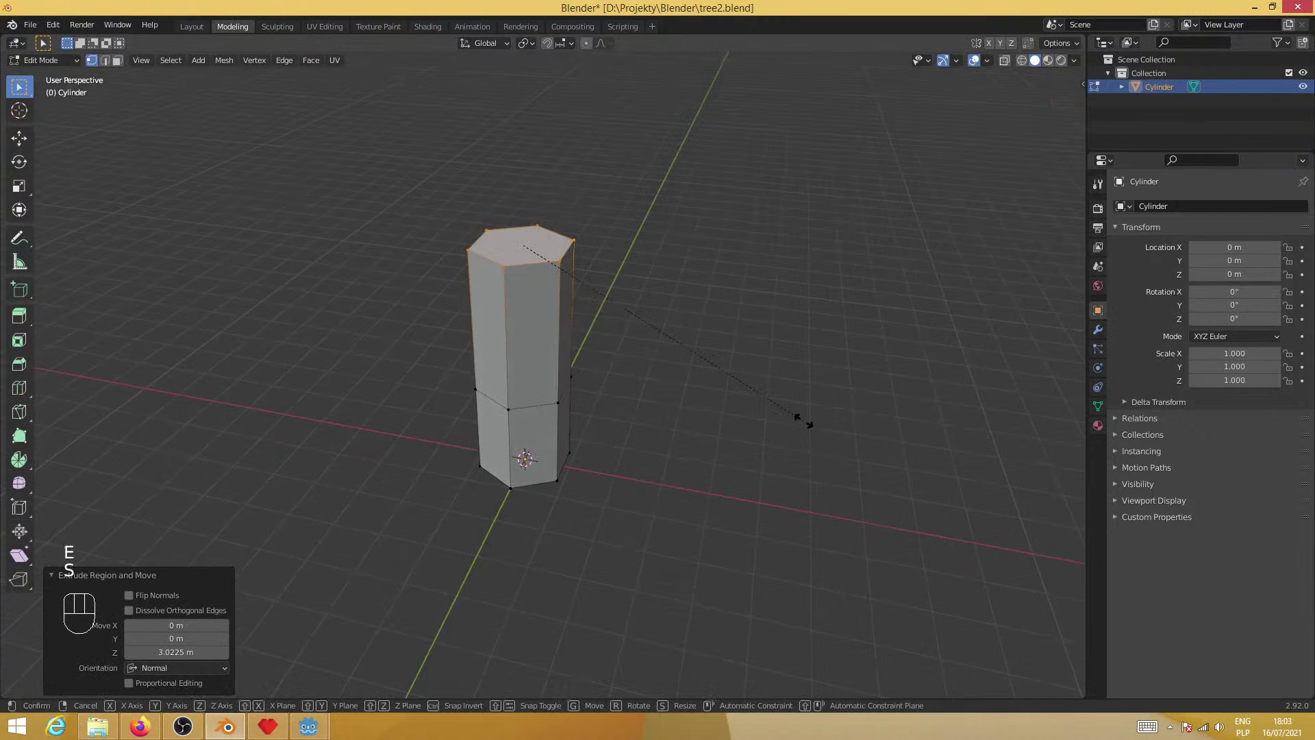
{"action": "left_click", "coordinate": [754, 380]}
Shift the trunk's top ring slightly sideways and rotate it about -9° in the view
{"action": "key", "text": "g"}
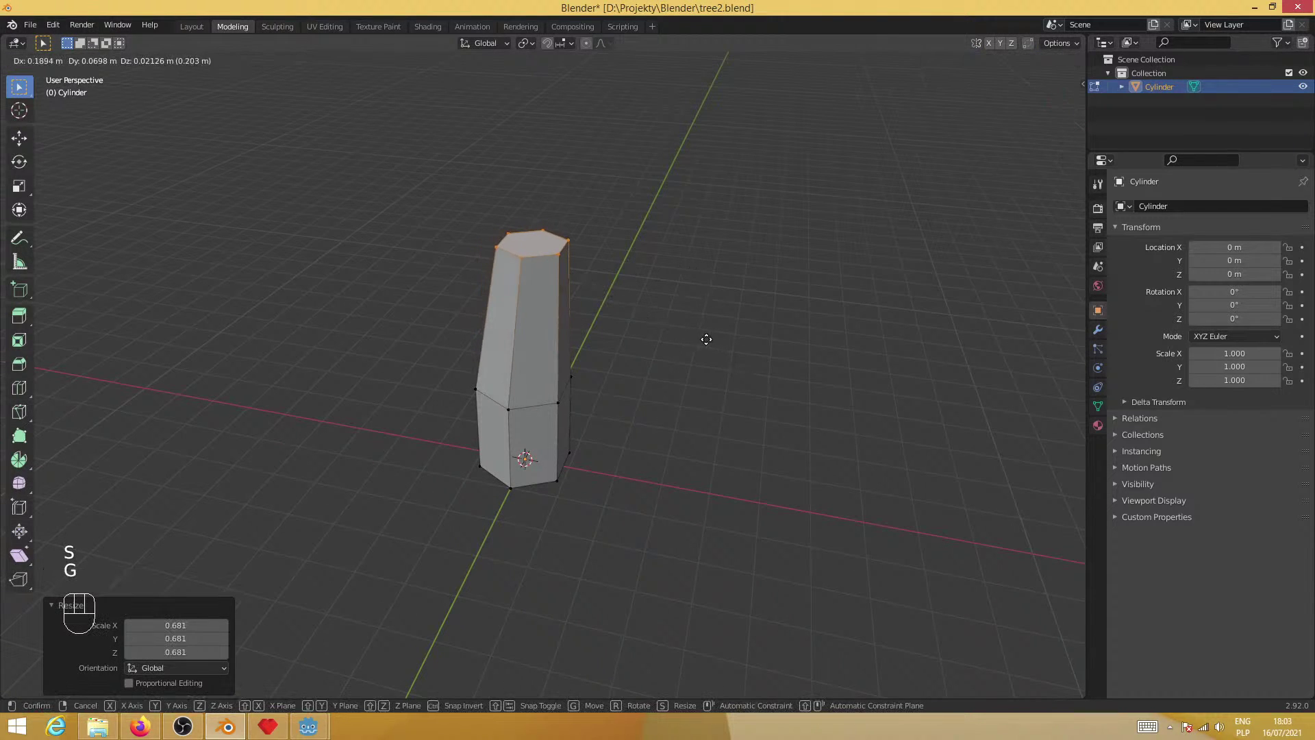
{"action": "left_click", "coordinate": [711, 340]}
{"action": "middle_click_drag", "start_coordinate": [738, 503], "coordinate": [773, 535]}
{"action": "key", "text": "r"}
{"action": "left_click", "coordinate": [742, 407]}
Extrude the tilted top by about 3.8 m and scale the new end to about 0.51
{"action": "key", "text": "e"}
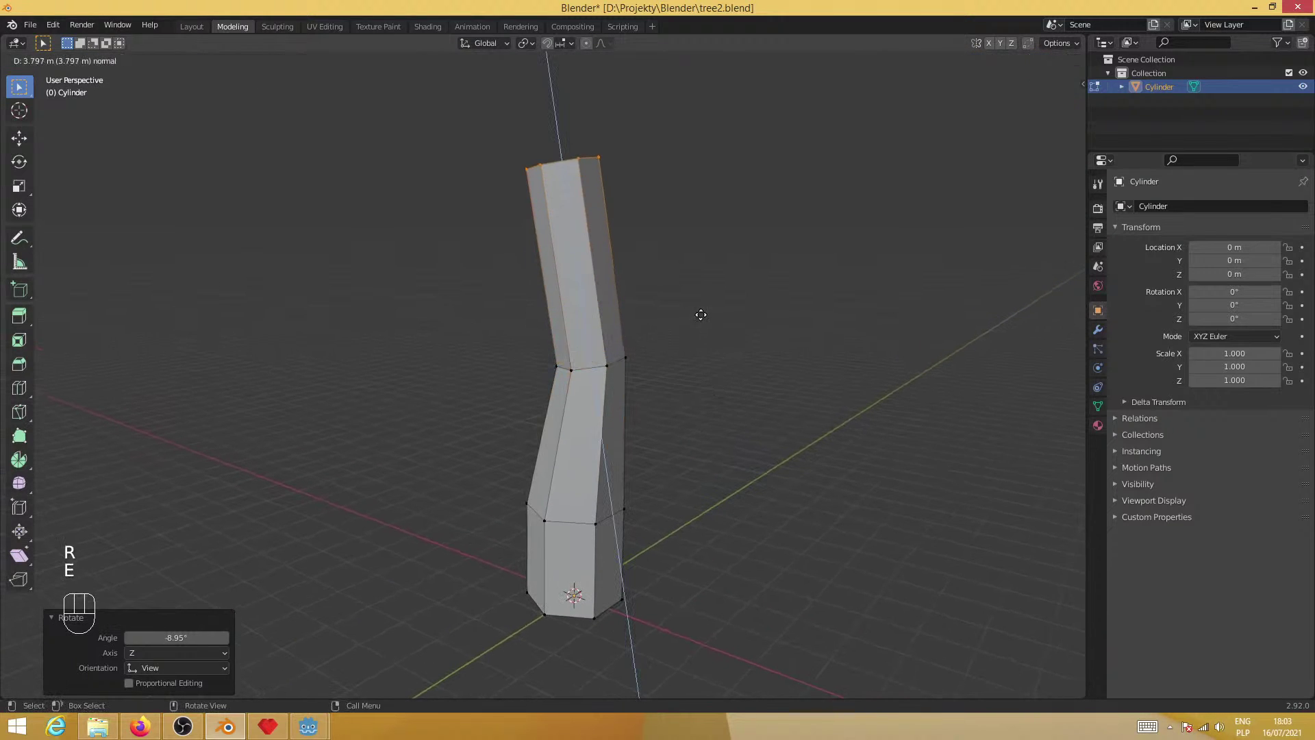
{"action": "left_click", "coordinate": [821, 343]}
{"action": "key", "text": "s"}
{"action": "left_click", "coordinate": [675, 273]}
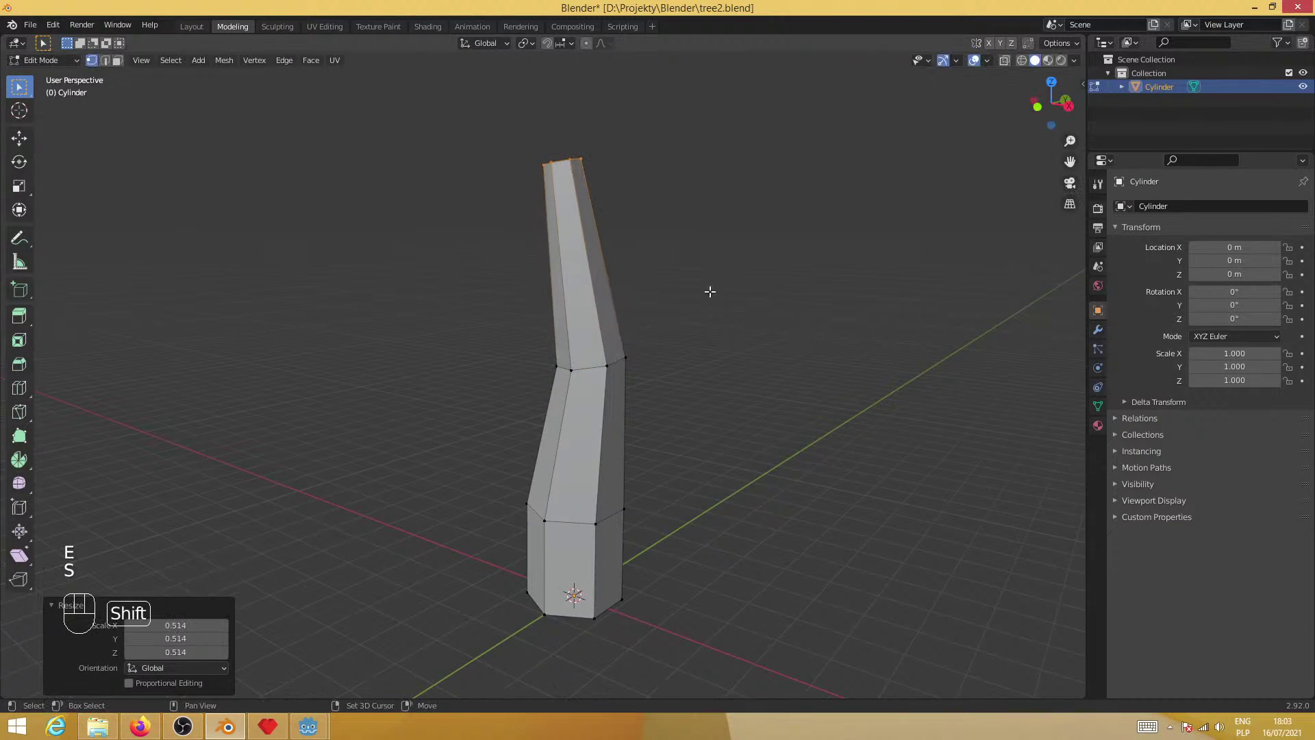
Rotate the trunk's top ring about 19.6° in the view and extrude another segment about 2.81 m long
{"action": "middle_click_drag", "start_coordinate": [708, 287], "coordinate": [714, 363], "text": "shift"}
{"action": "key", "text": "r"}
{"action": "left_click", "coordinate": [754, 382]}
{"action": "key", "text": "e"}
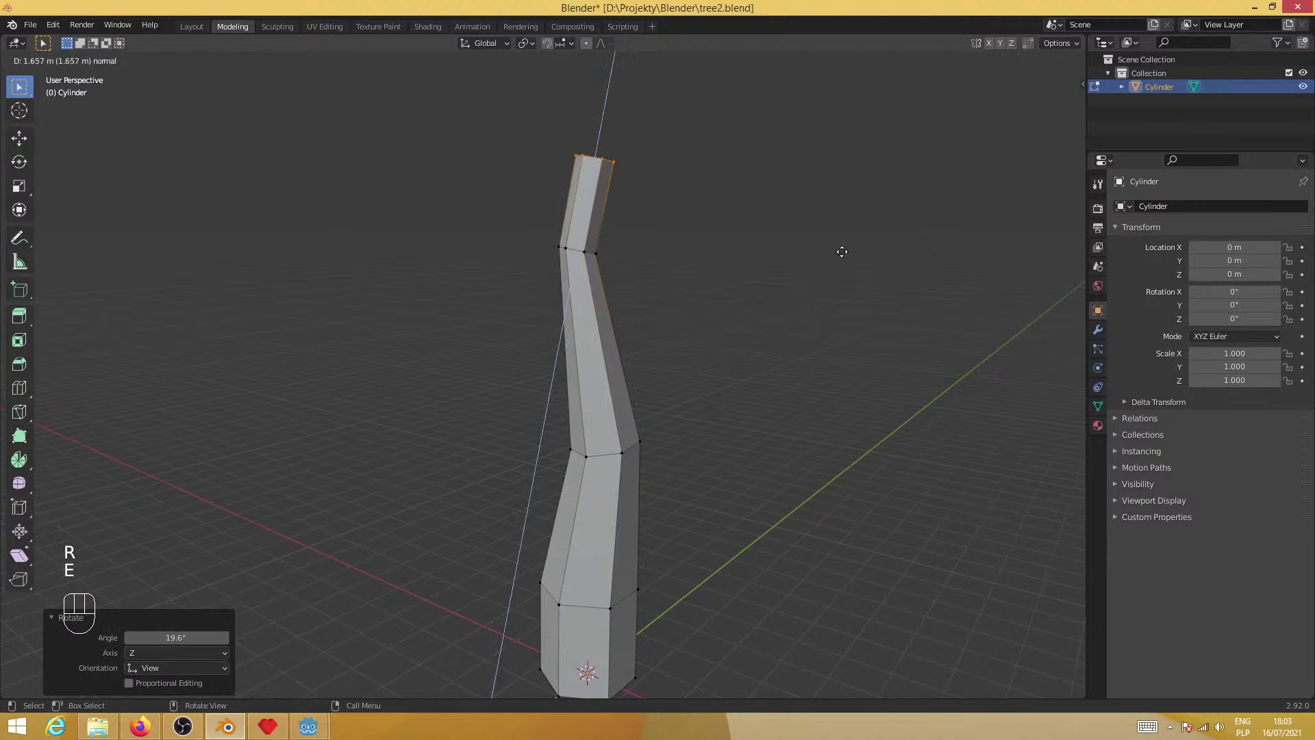
{"action": "left_click", "coordinate": [875, 209]}
Scale the newest trunk end to about 0.48 and shift it about 0.27 m along Y
{"action": "middle_click_drag", "start_coordinate": [875, 210], "coordinate": [761, 256]}
{"action": "key", "text": "s"}
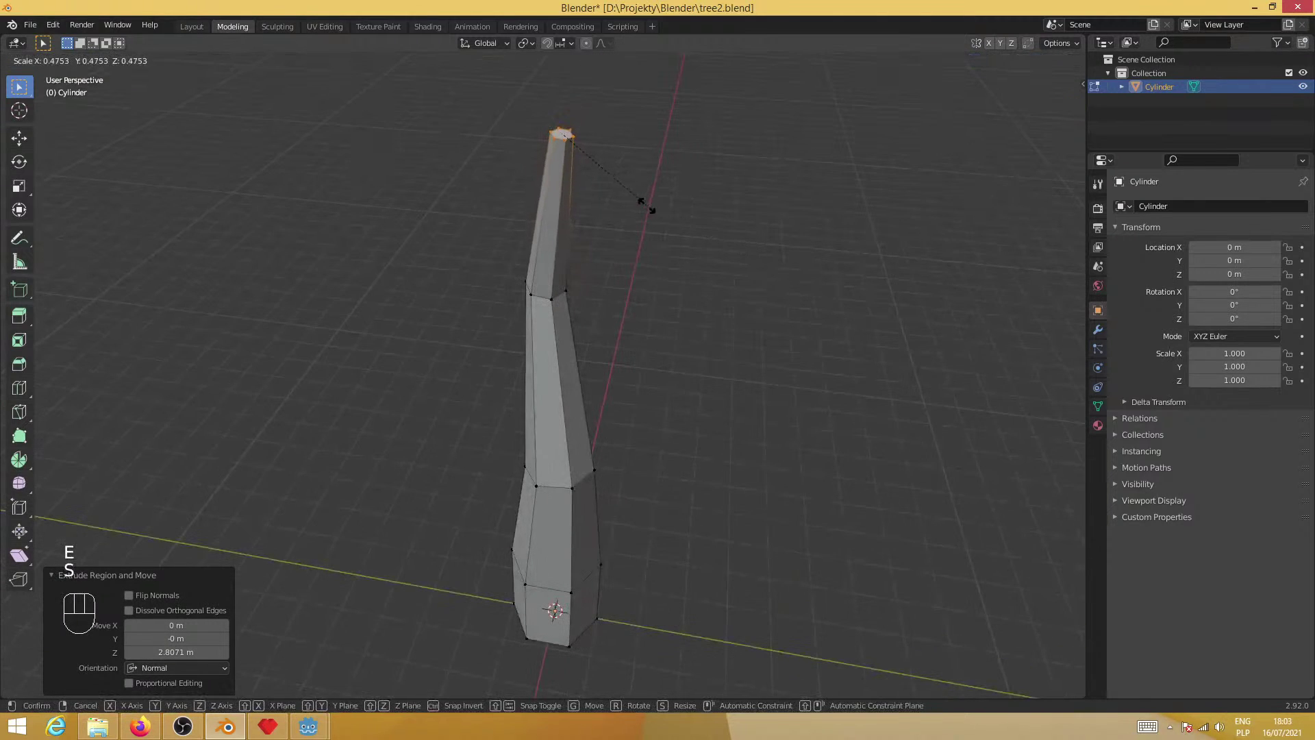
{"action": "left_click", "coordinate": [648, 206]}
{"action": "key", "text": "g"}
Extrude the narrow trunk end by about 2.28 m and tilt the new end back the opposite way
{"action": "middle_click_drag", "start_coordinate": [728, 335], "coordinate": [781, 326]}
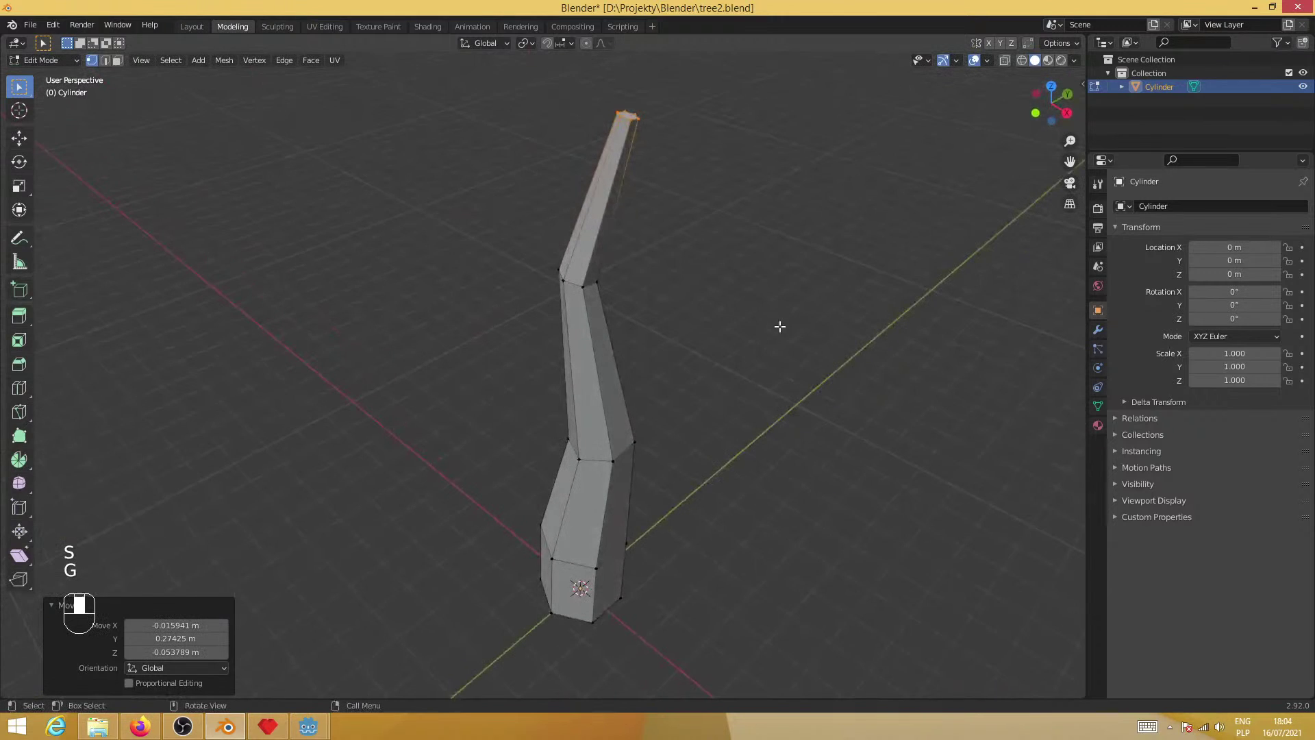
{"action": "key", "text": "e"}
{"action": "left_click", "coordinate": [793, 155]}
{"action": "middle_click_drag", "start_coordinate": [793, 159], "coordinate": [684, 378], "text": "shift"}
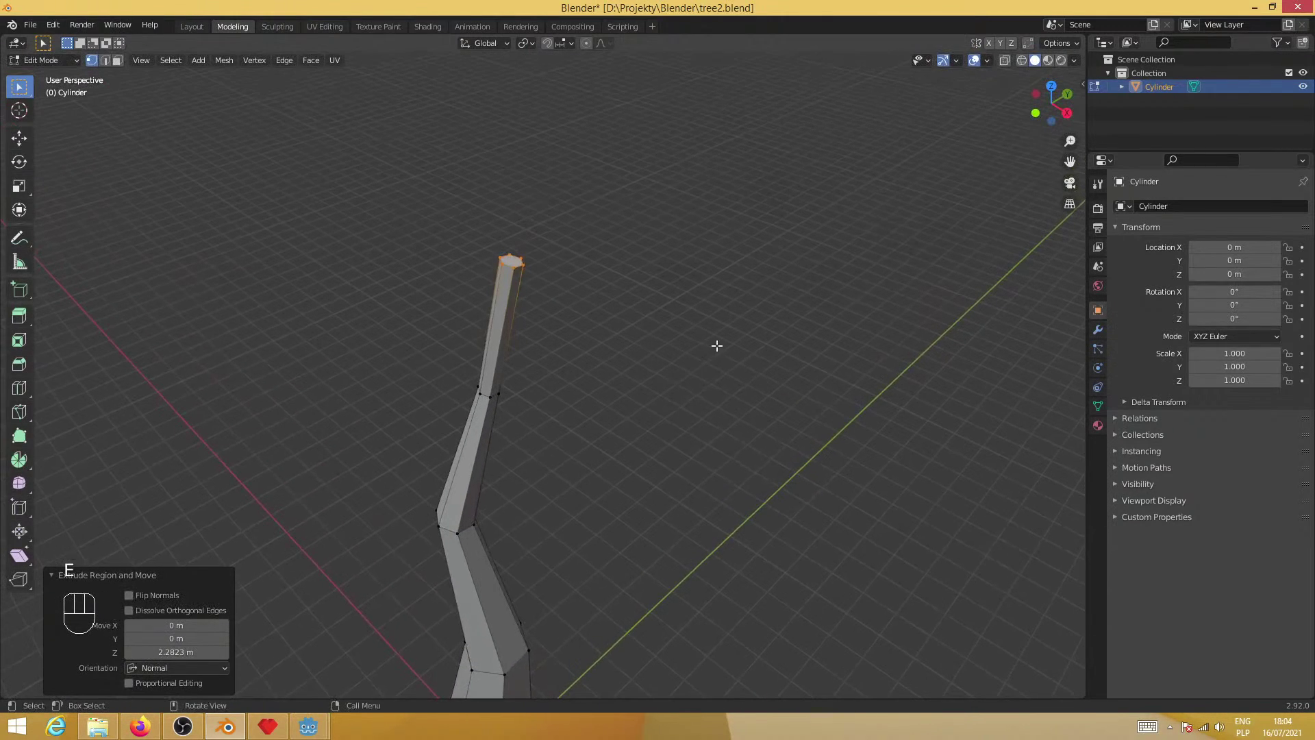
{"action": "key", "text": "r"}
{"action": "left_click", "coordinate": [661, 212]}
Extrude a final trunk segment about 2.41 m long and scale its end to about 0.27
{"action": "key", "text": "e"}
{"action": "left_click", "coordinate": [617, 194]}
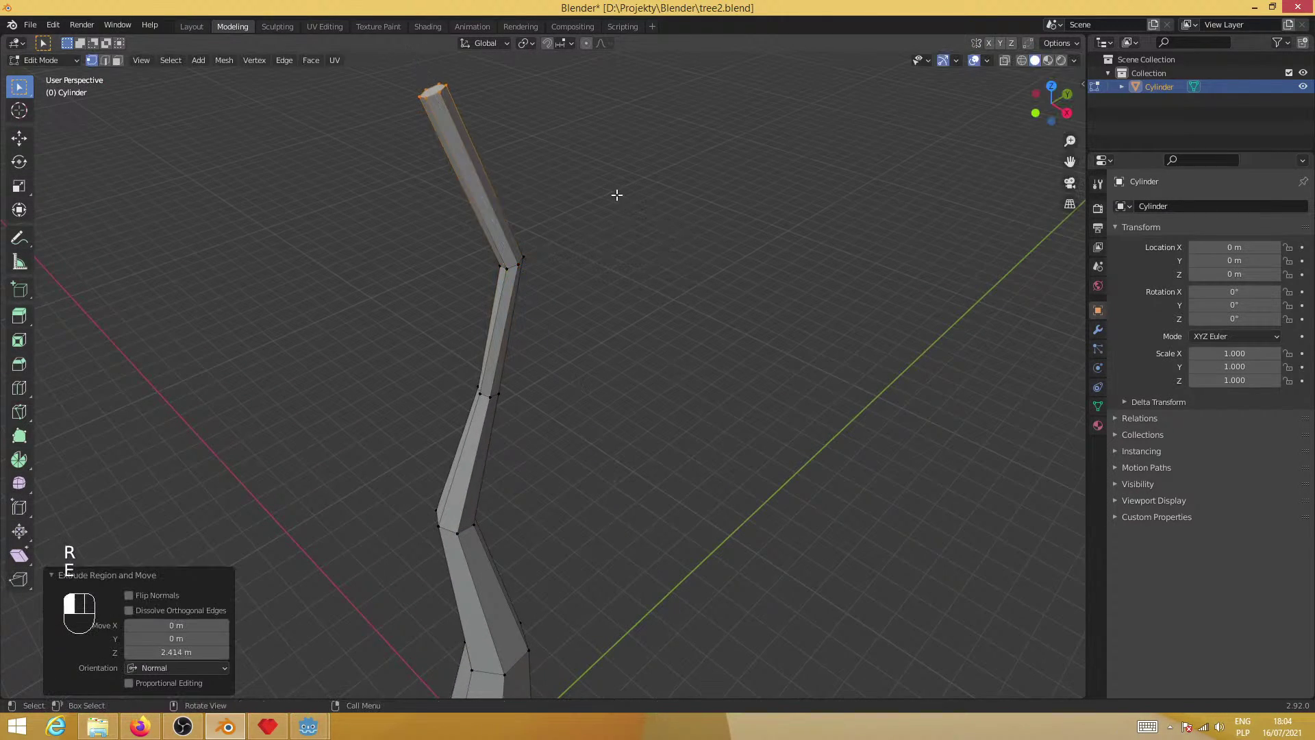
{"action": "key", "text": "s"}
{"action": "left_click", "coordinate": [478, 156]}
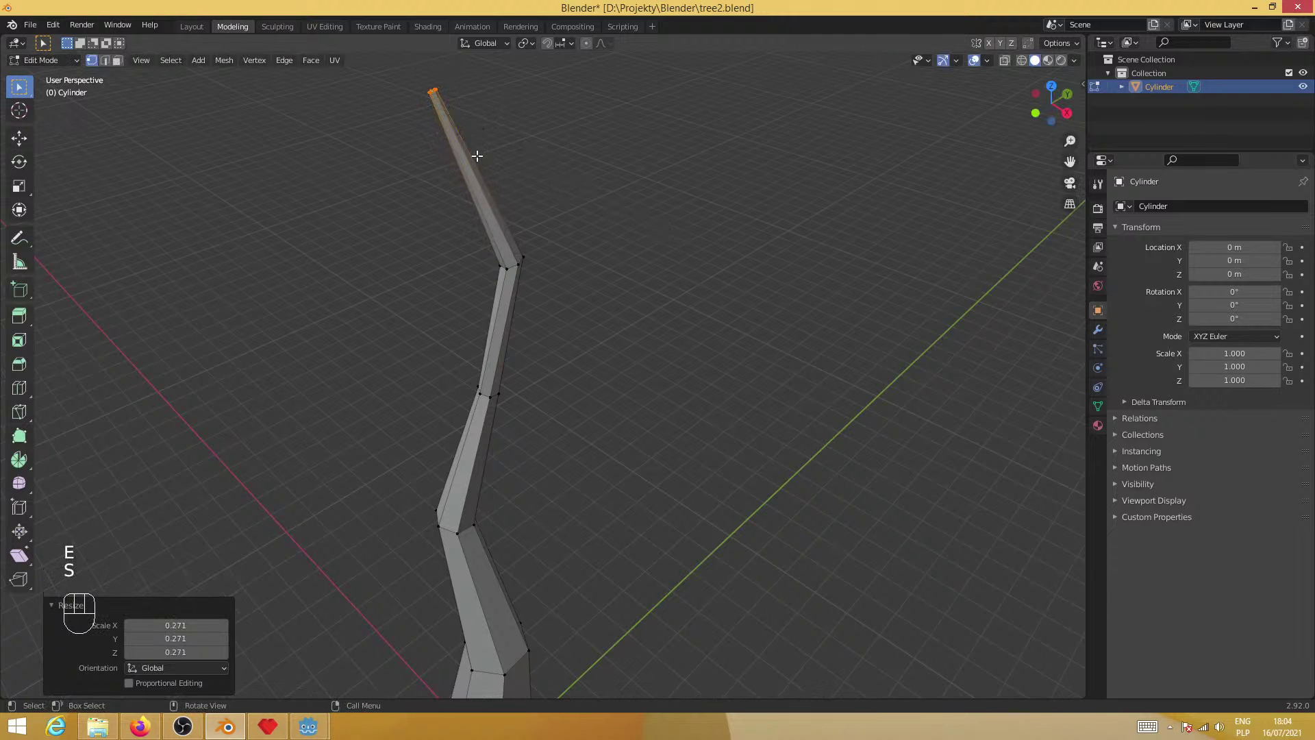
Merge the vertices at the trunk's tip at their center to form a point
{"action": "middle_click_drag", "start_coordinate": [421, 95], "coordinate": [852, 321], "text": "shift"}
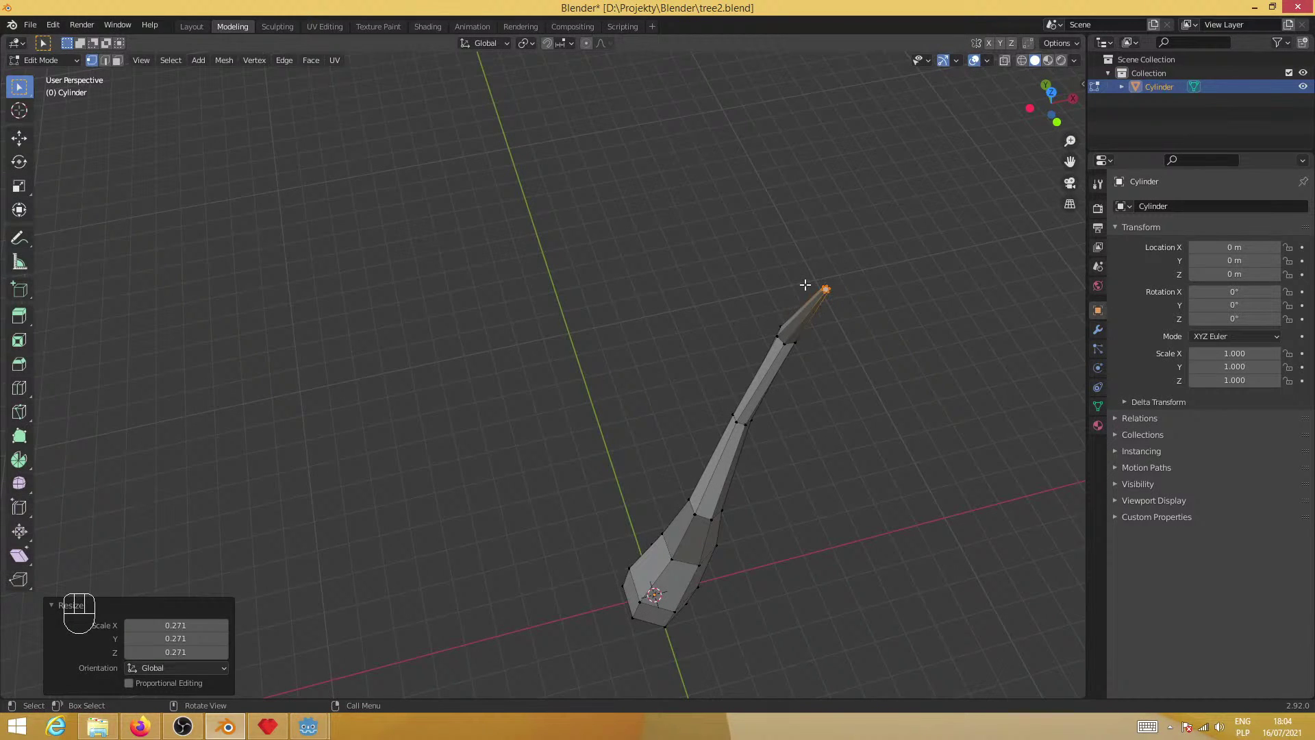
{"action": "key", "text": "m"}
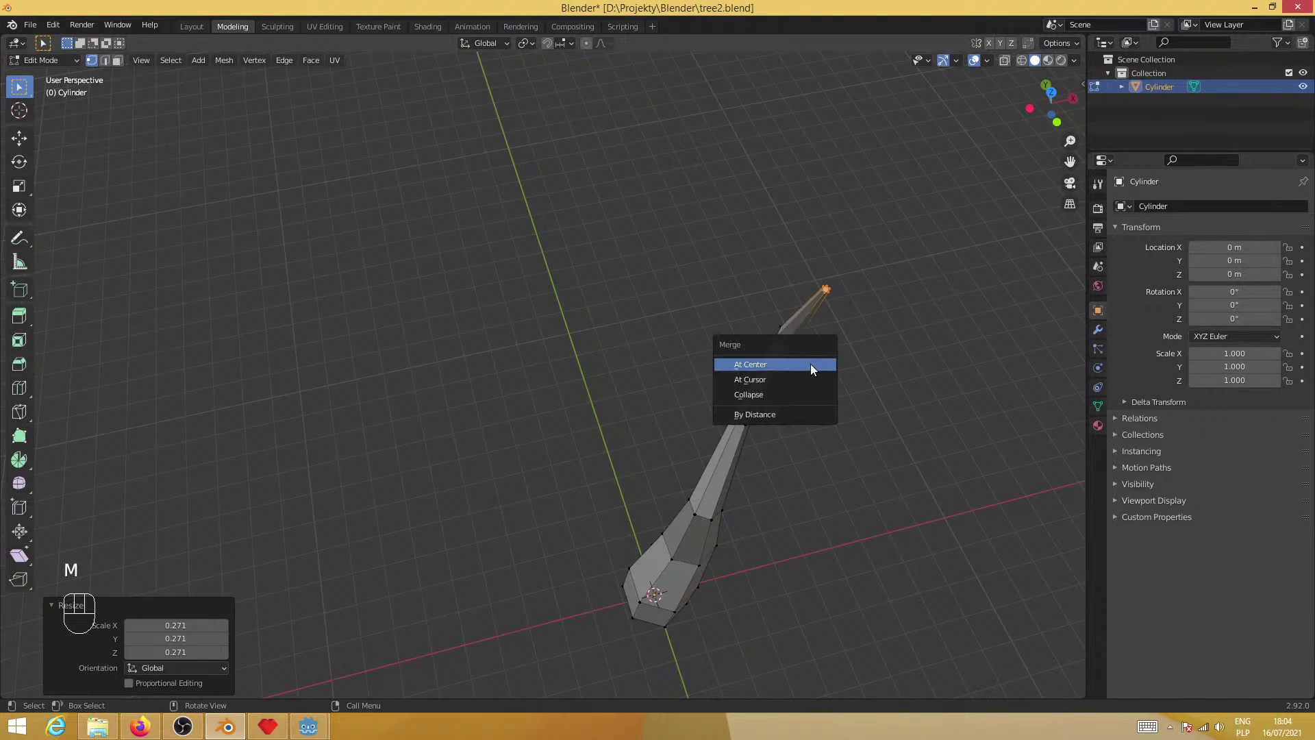
{"action": "left_click", "coordinate": [797, 371]}
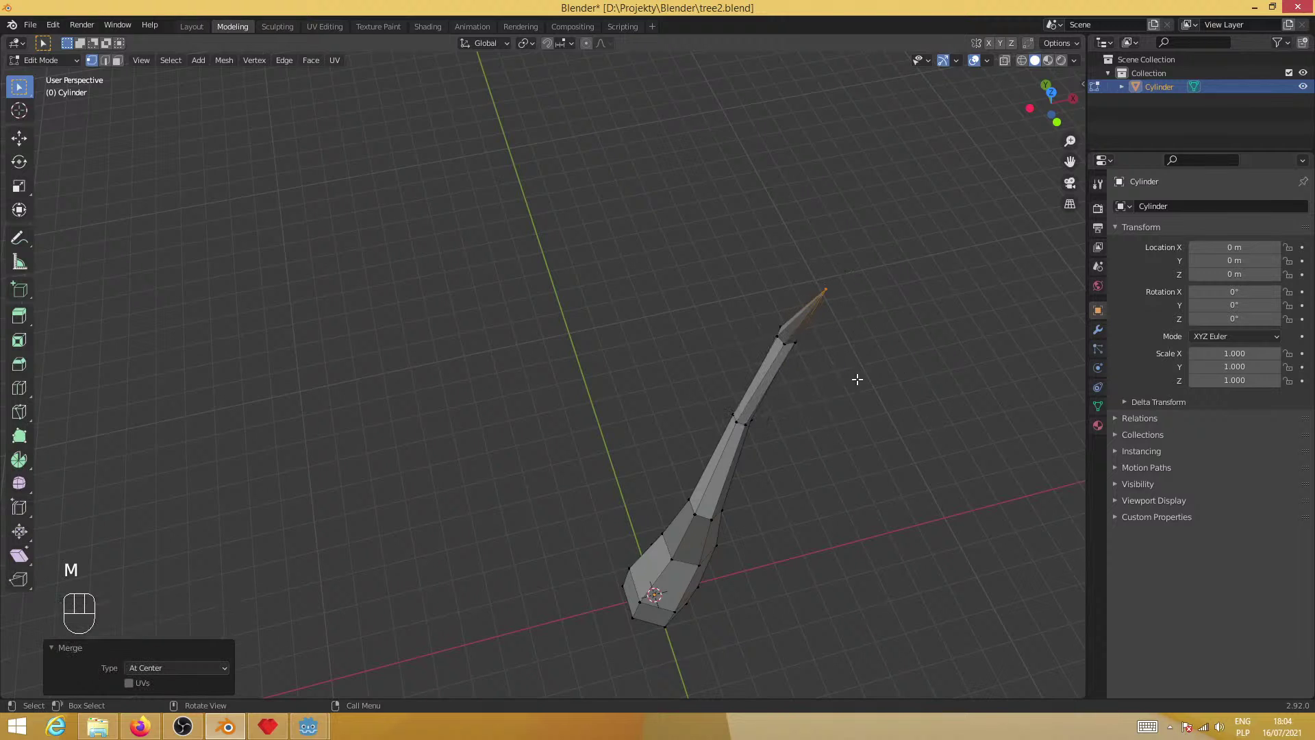
Slightly rescale the trunk's vertex ring two levels below the pointed tip
{"action": "middle_click_drag", "start_coordinate": [857, 379], "coordinate": [669, 291]}
{"action": "key", "text": "alt+a"}
{"action": "key", "text": "b"}
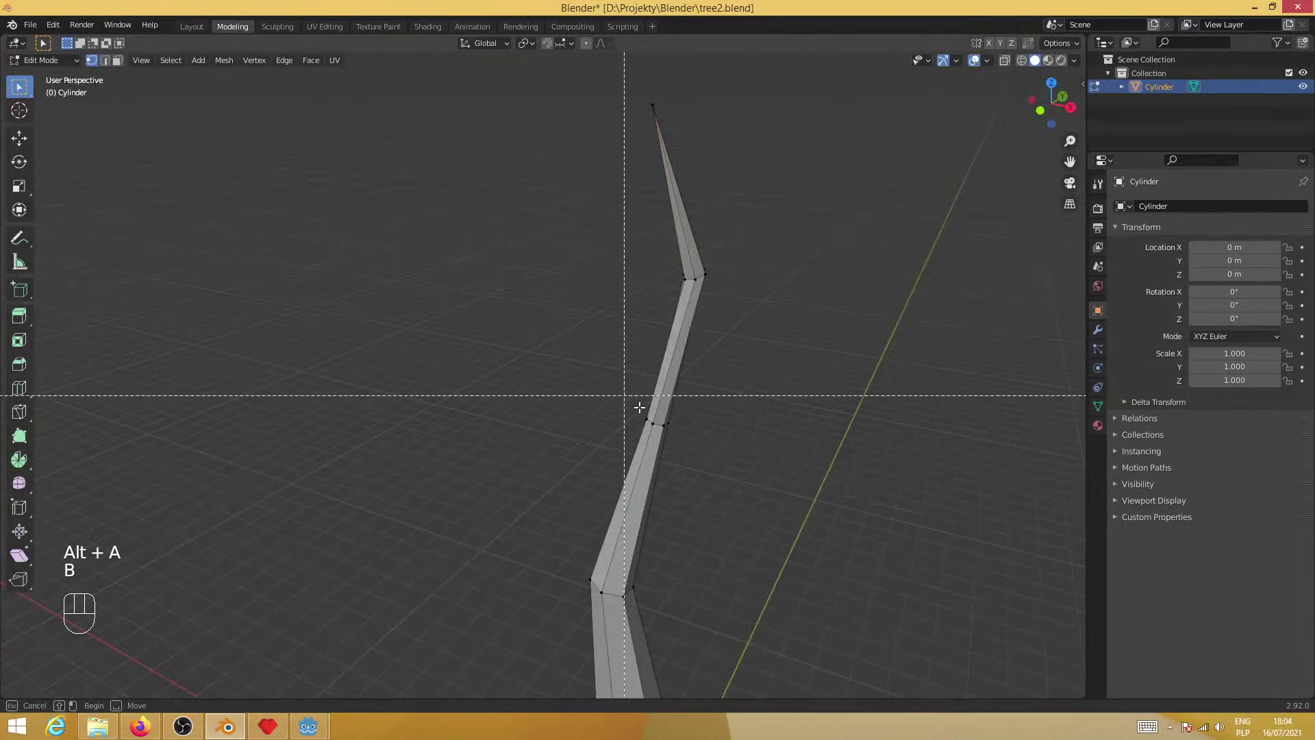
{"action": "left_click_drag", "start_coordinate": [639, 408], "coordinate": [721, 436]}
{"action": "key", "text": "s"}
{"action": "left_click", "coordinate": [754, 446]}
{"action": "key", "text": "alt+a"}
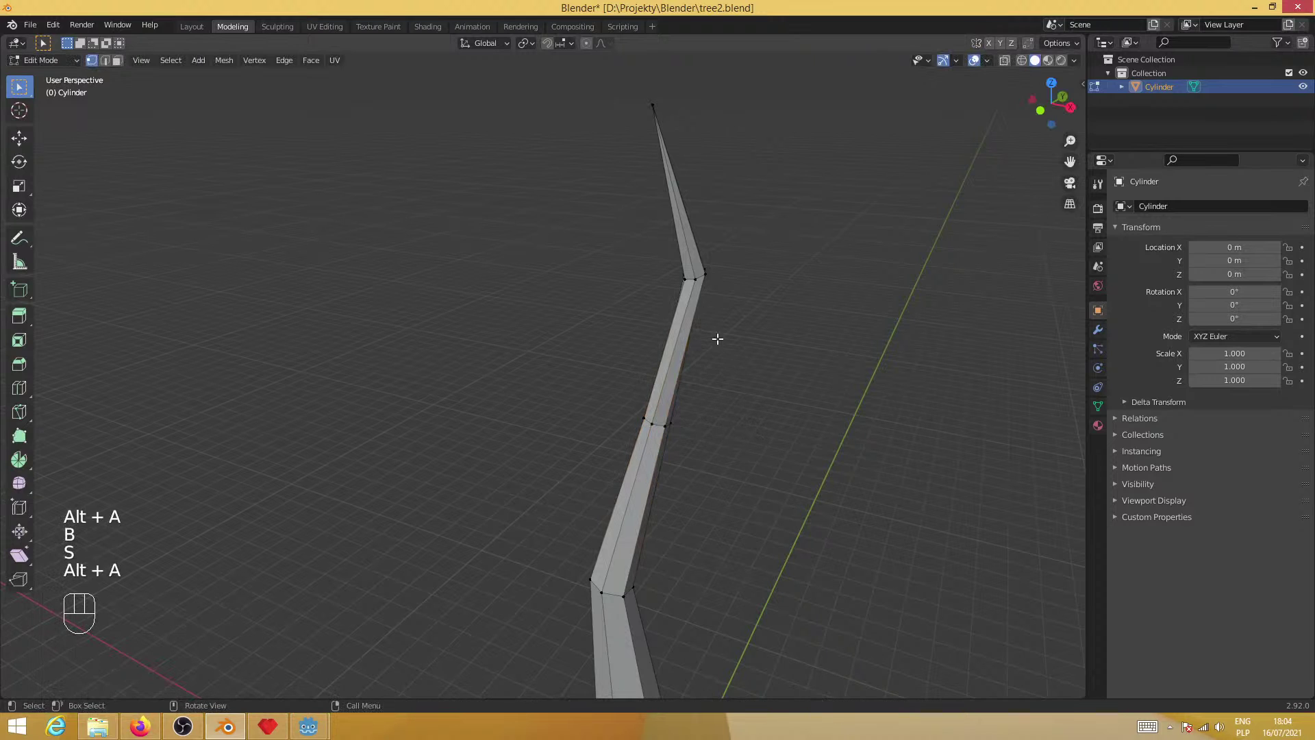
Switch to wireframe shading, select the full vertex ring just below the trunk's tip and shift it sideways
{"action": "key", "text": "b"}
{"action": "left_click_drag", "start_coordinate": [659, 254], "coordinate": [715, 301]}
{"action": "mouse_move", "coordinate": [810, 434]}
{"action": "middle_mouse_down"}
{"action": "mouse_move", "coordinate": [686, 449]}
{"action": "mouse_move", "coordinate": [584, 425]}
{"action": "mouse_move", "coordinate": [549, 370]}
{"action": "middle_mouse_up"}
{"action": "key", "text": "z"}
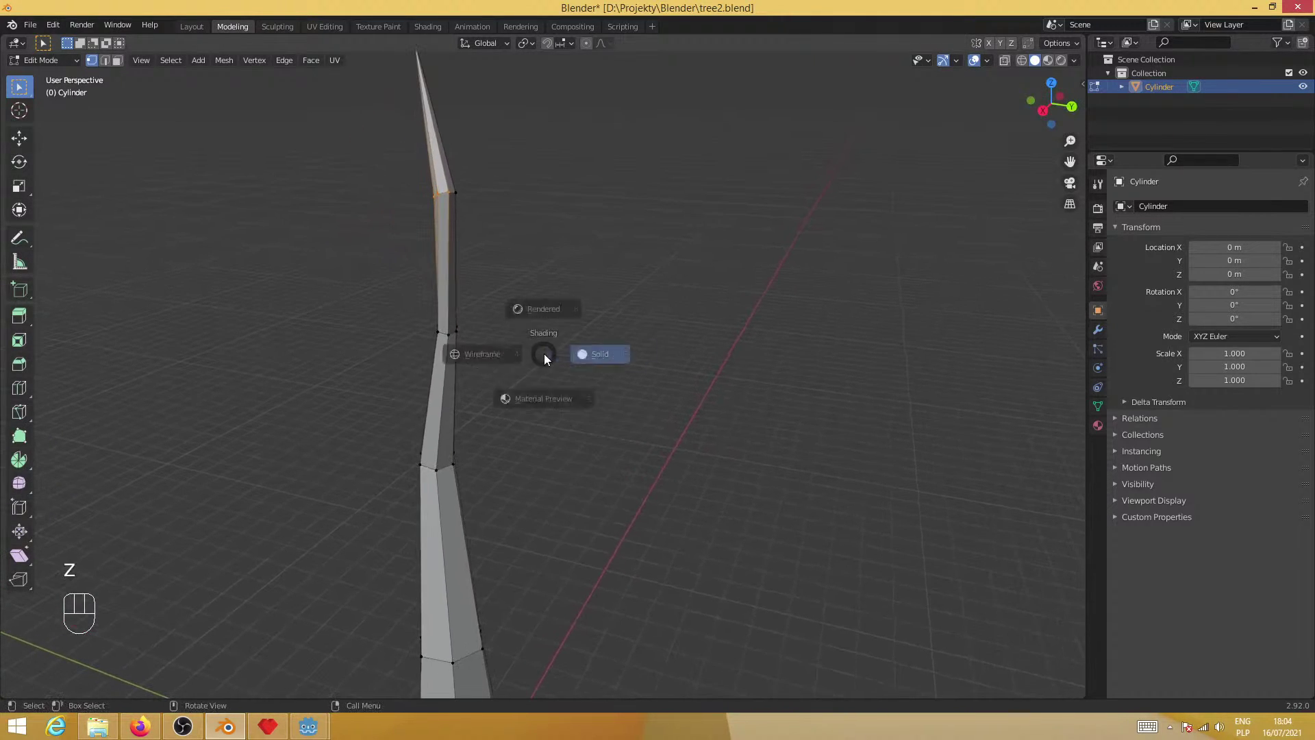
{"action": "left_click", "coordinate": [482, 354]}
{"action": "key", "text": "alt+a"}
{"action": "key", "text": "b"}
{"action": "left_click_drag", "start_coordinate": [412, 165], "coordinate": [528, 228]}
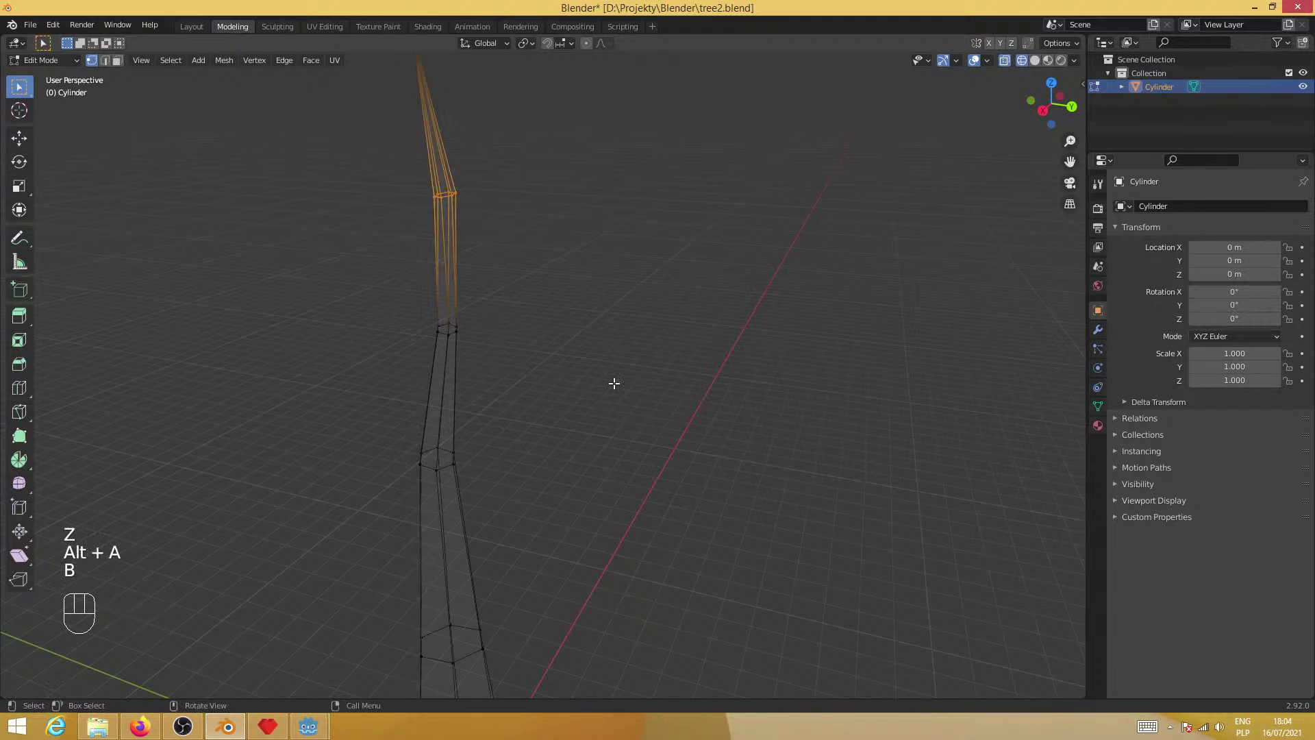
{"action": "middle_click_drag", "start_coordinate": [613, 383], "coordinate": [582, 371]}
{"action": "key", "text": "g"}
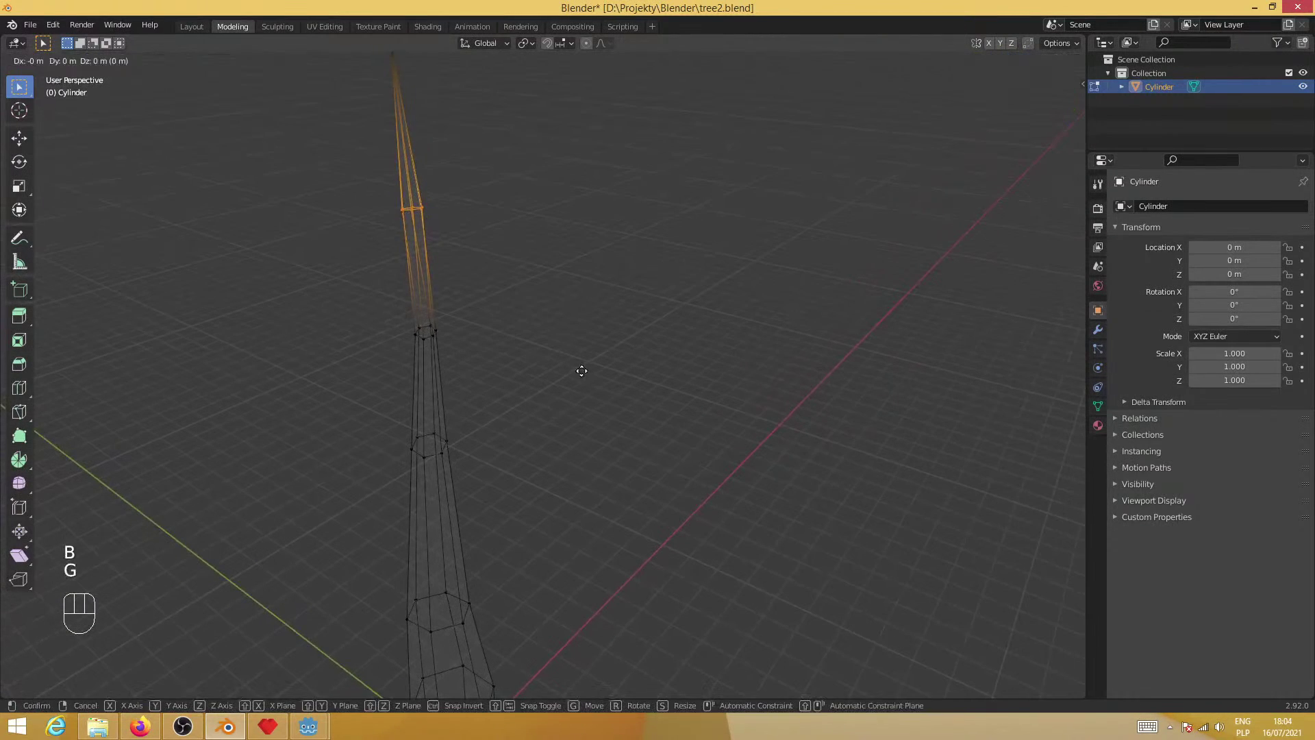
{"action": "left_click", "coordinate": [552, 373]}
Shift the second ring below the tip the opposite way from the ring above it
{"action": "key", "text": "alt+a"}
{"action": "key", "text": "b"}
{"action": "left_click_drag", "start_coordinate": [387, 315], "coordinate": [488, 359]}
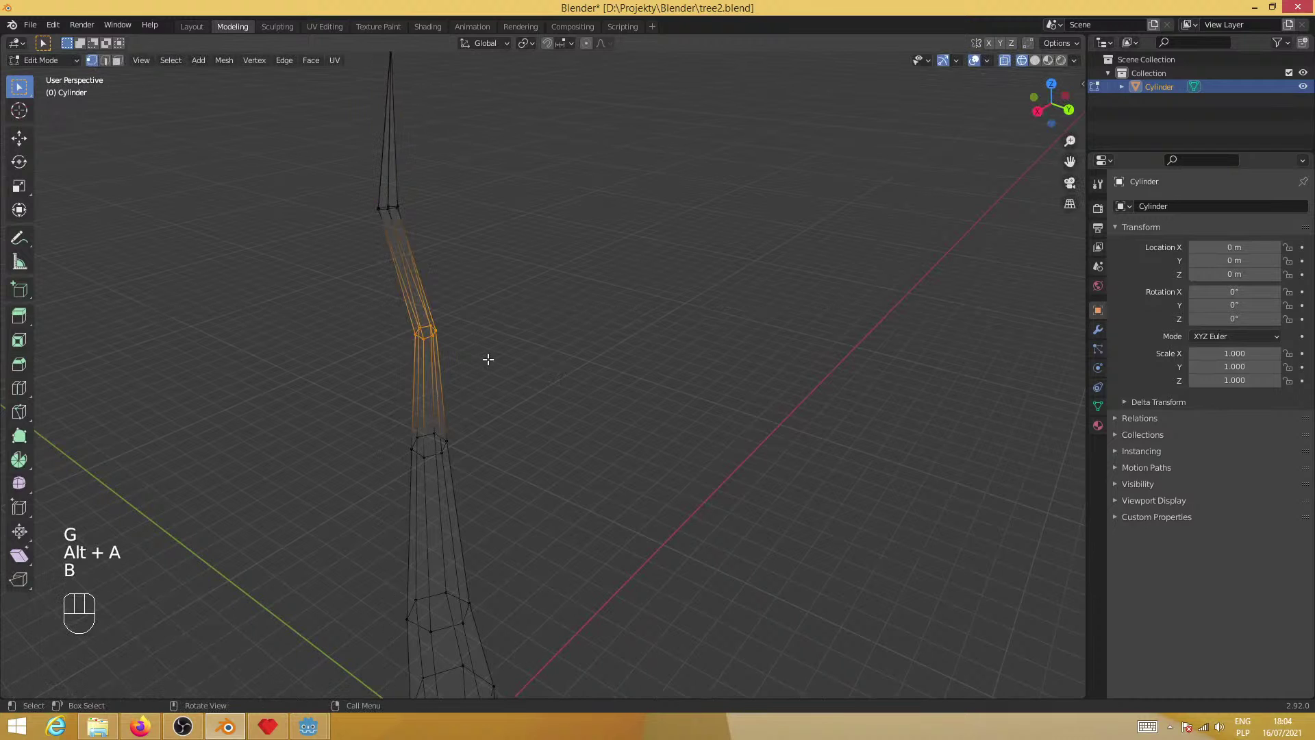
{"action": "key", "text": "g"}
{"action": "left_click", "coordinate": [507, 362]}
Shift the third ring below the tip back the other way so the trunk zigzags
{"action": "key", "text": "alt+a"}
{"action": "key", "text": "b"}
{"action": "left_click_drag", "start_coordinate": [383, 418], "coordinate": [493, 479]}
{"action": "key", "text": "g"}
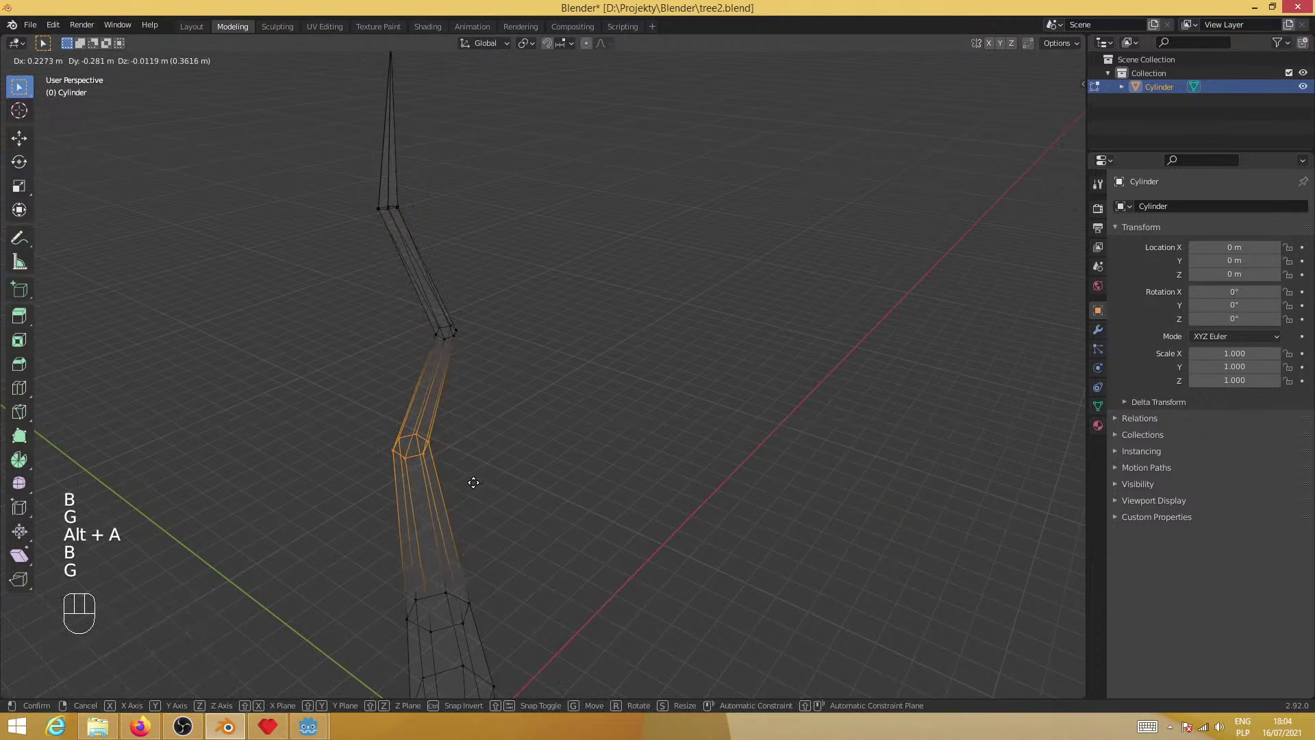
{"action": "left_click", "coordinate": [476, 484]}
Pull one corner vertex of the trunk's base outward by about 0.70 m in X and -0.39 m in Y
{"action": "middle_click_drag", "start_coordinate": [309, 464], "coordinate": [557, 441]}
{"action": "middle_click_drag", "start_coordinate": [746, 561], "coordinate": [572, 367], "text": "shift"}
{"action": "left_click", "coordinate": [567, 563]}
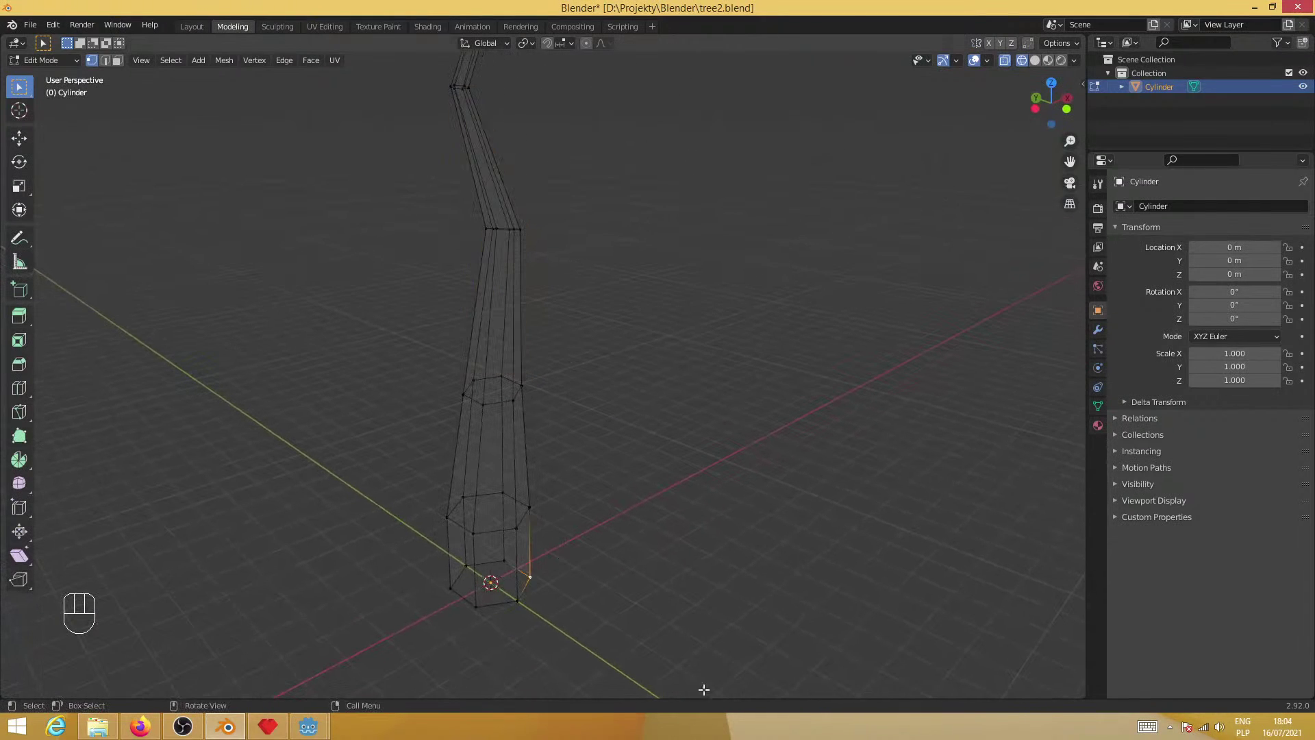
{"action": "middle_click_drag", "start_coordinate": [613, 631], "coordinate": [573, 503], "text": "shift"}
{"action": "left_click", "coordinate": [552, 446]}
{"action": "key", "text": "g"}
{"action": "left_click", "coordinate": [517, 490]}
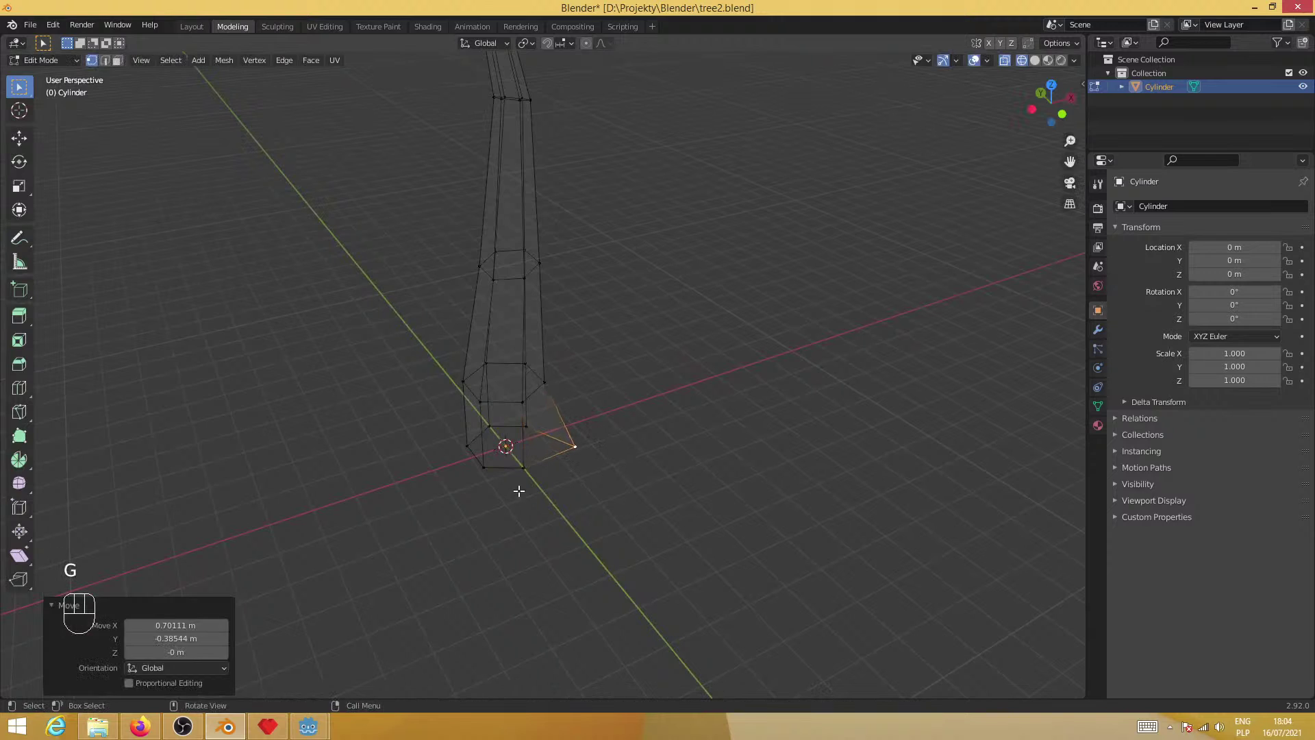
Pull the next three vertices around the trunk's base outward to flare the foot
{"action": "key", "text": "g"}
{"action": "left_click", "coordinate": [488, 470]}
{"action": "left_click", "coordinate": [486, 470]}
{"action": "key", "text": "g"}
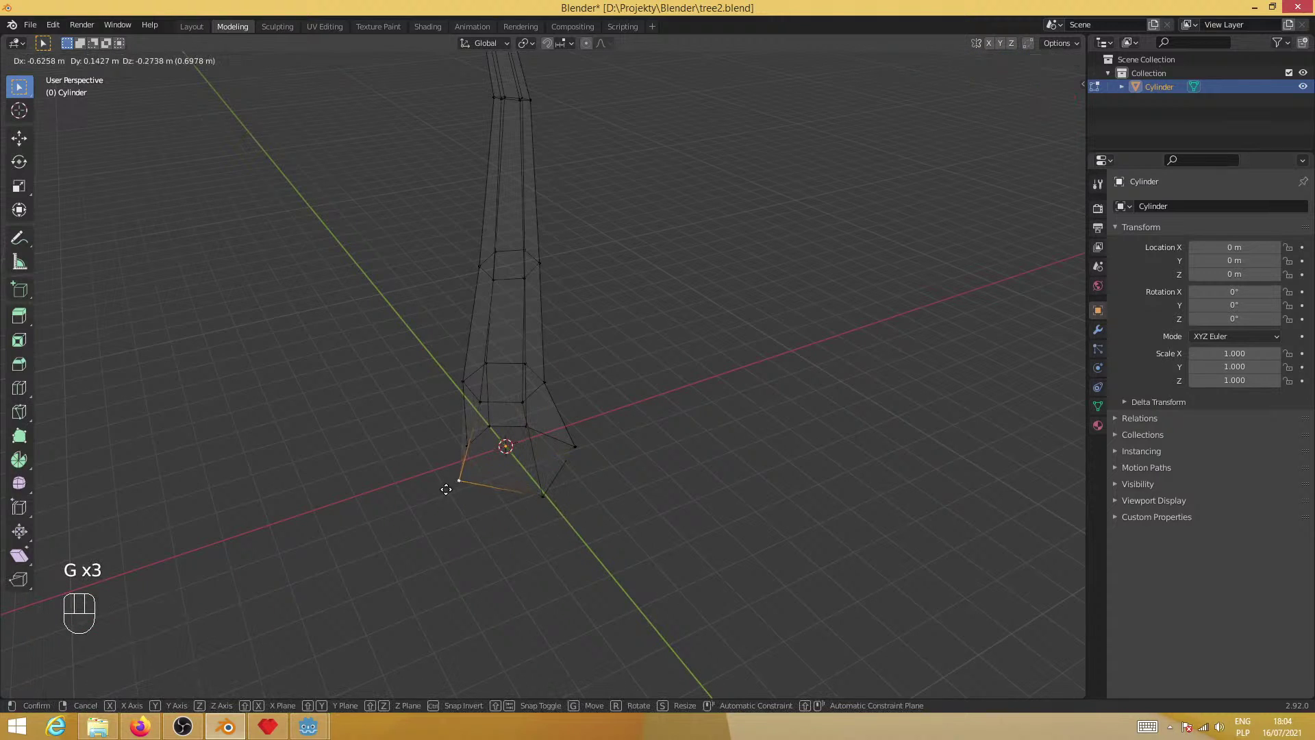
{"action": "left_click", "coordinate": [441, 491]}
{"action": "left_click", "coordinate": [471, 448]}
{"action": "key", "text": "g"}
{"action": "left_click", "coordinate": [447, 431]}
Reposition the two rear base vertices individually to make the trunk's foot irregular
{"action": "left_click", "coordinate": [491, 432]}
{"action": "key", "text": "g"}
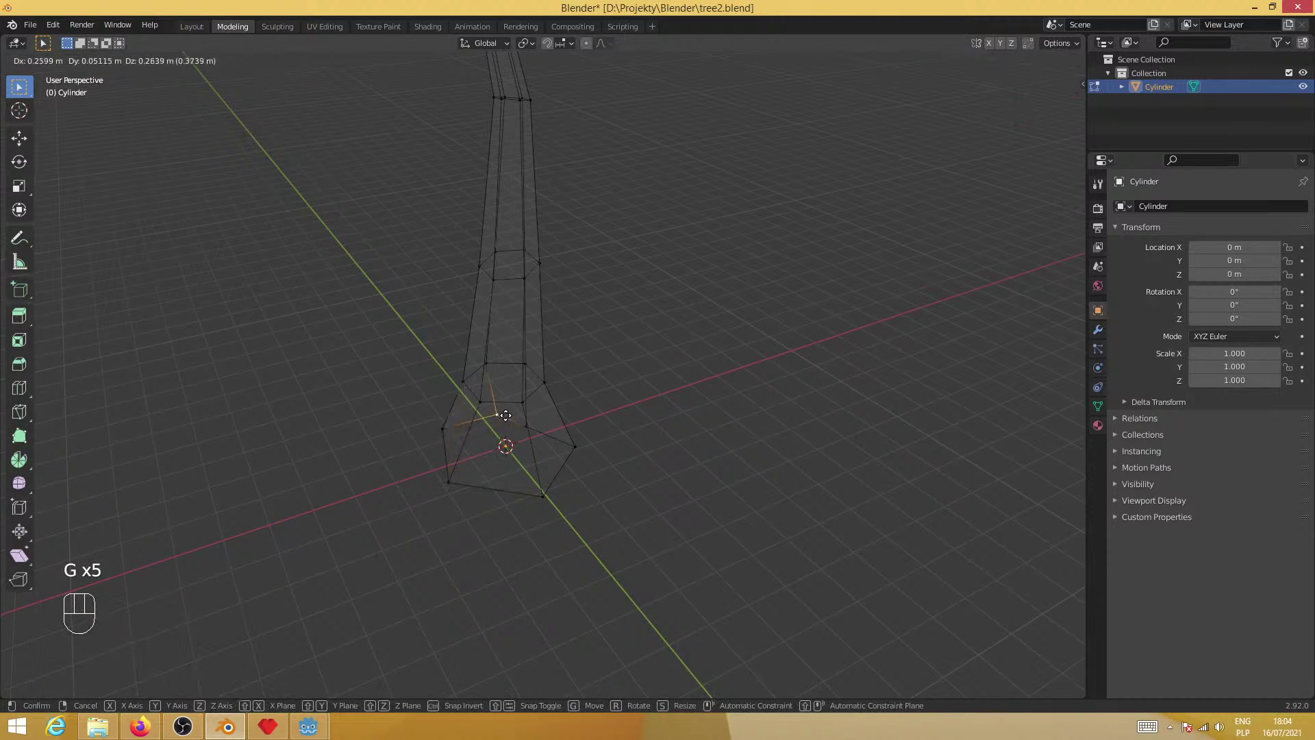
{"action": "left_click", "coordinate": [508, 412]}
{"action": "left_click", "coordinate": [535, 428]}
{"action": "key", "text": "g"}
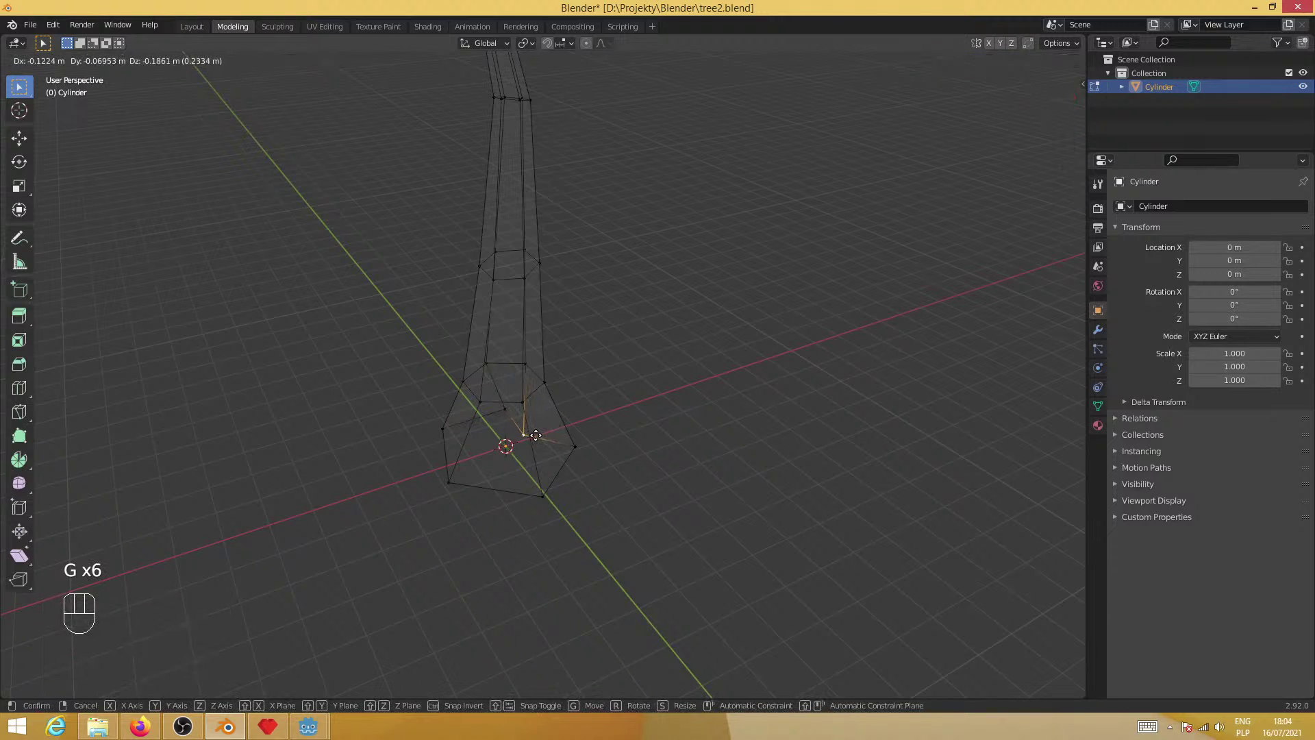
{"action": "left_click", "coordinate": [527, 436]}
Move the front base vertex back inward and shift the neighbouring corner about 0.08 m, -0.29 m, -0.33 m in X, Y, Z
{"action": "left_click", "coordinate": [545, 493]}
{"action": "key", "text": "g"}
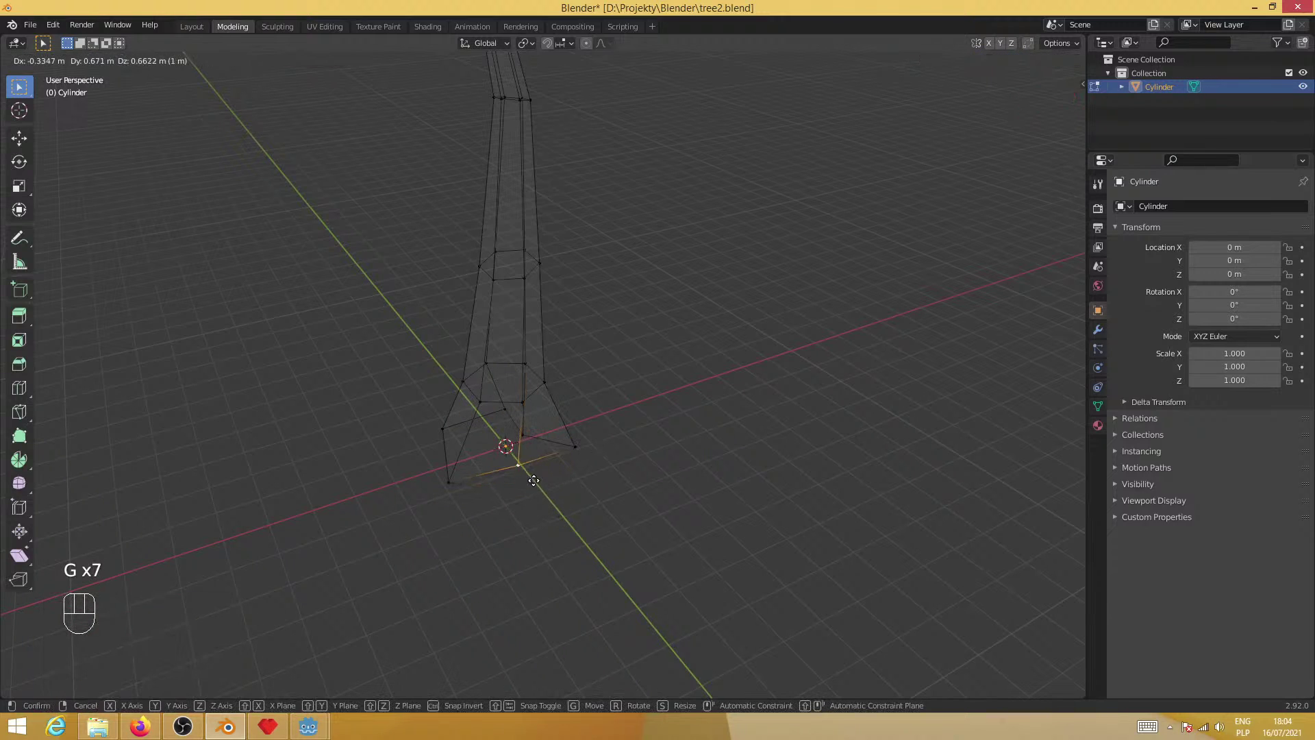
{"action": "left_click", "coordinate": [524, 463]}
{"action": "left_click", "coordinate": [579, 448]}
{"action": "key", "text": "g"}
{"action": "left_click", "coordinate": [587, 480]}
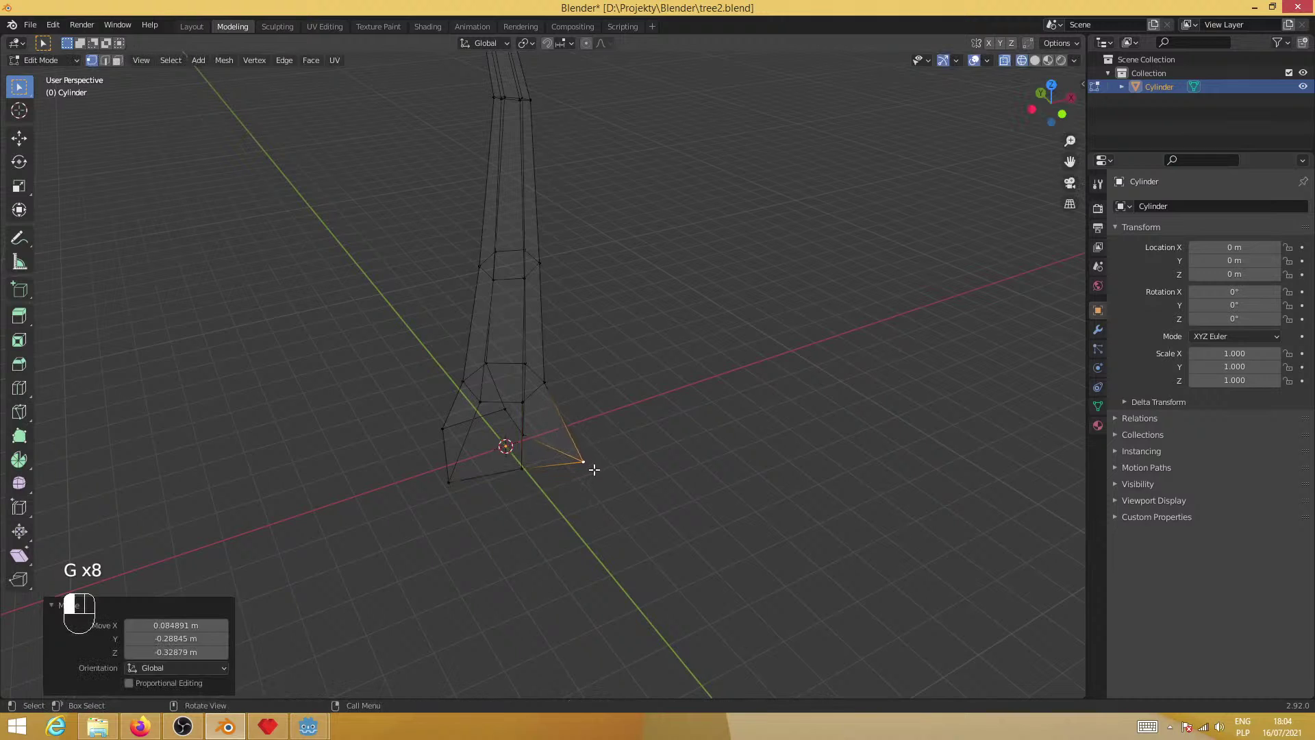
In front view, raise the base vertices lying below the ground line to the level of the X axis
{"action": "middle_click_drag", "start_coordinate": [589, 466], "coordinate": [658, 553]}
{"action": "key", "text": "KP_1"}
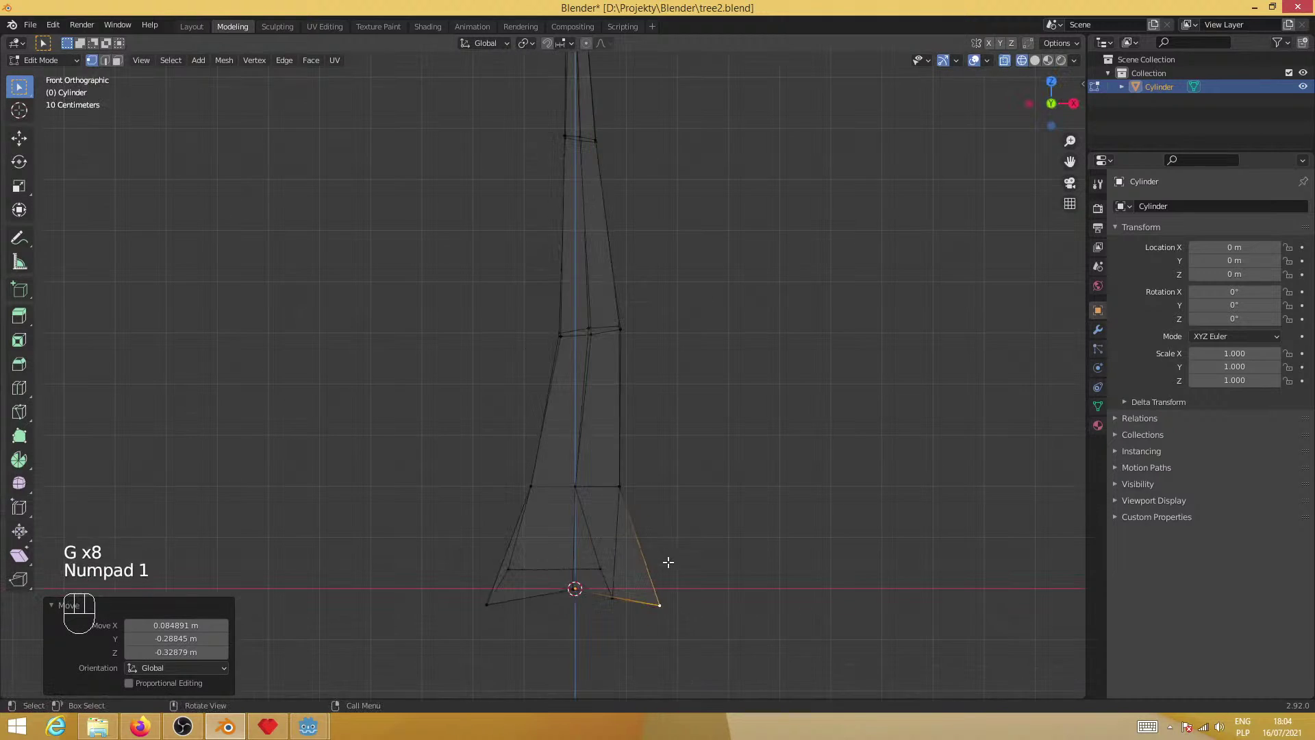
{"action": "key", "text": "g"}
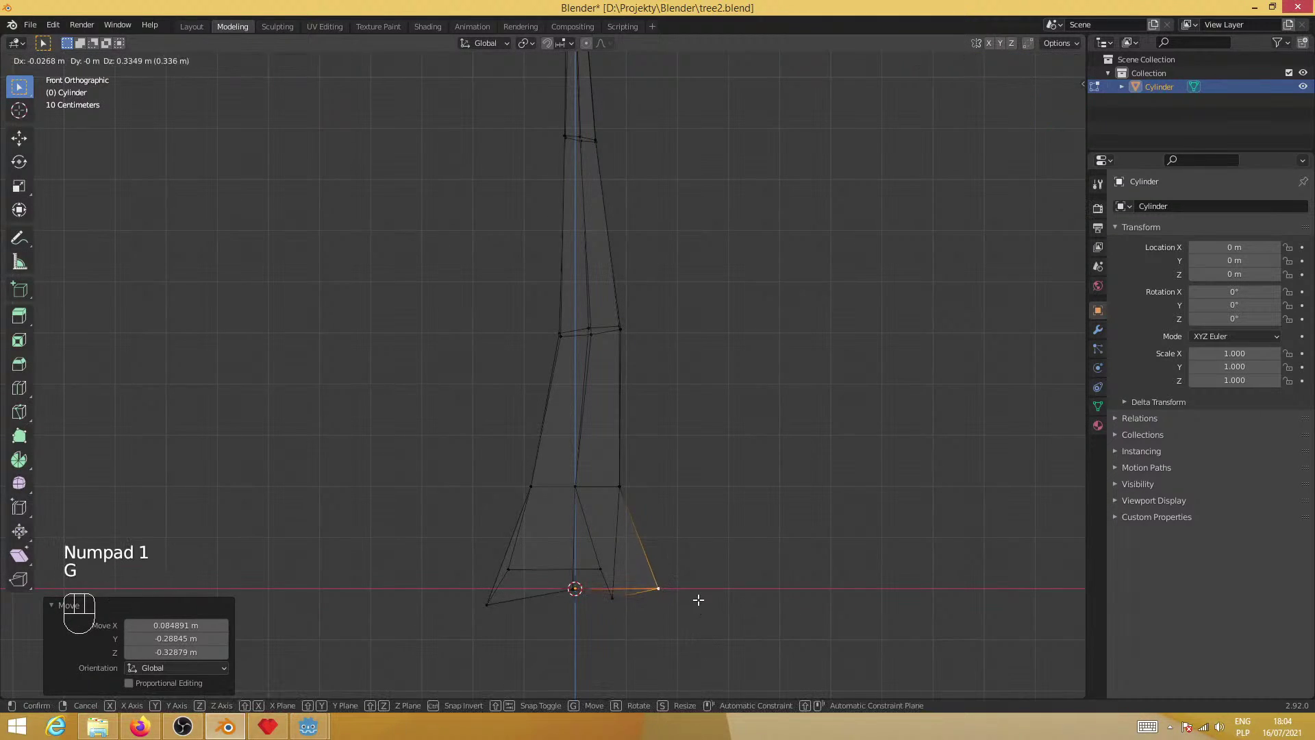
{"action": "key", "text": "g"}
{"action": "left_click", "coordinate": [635, 601]}
{"action": "left_click", "coordinate": [485, 605]}
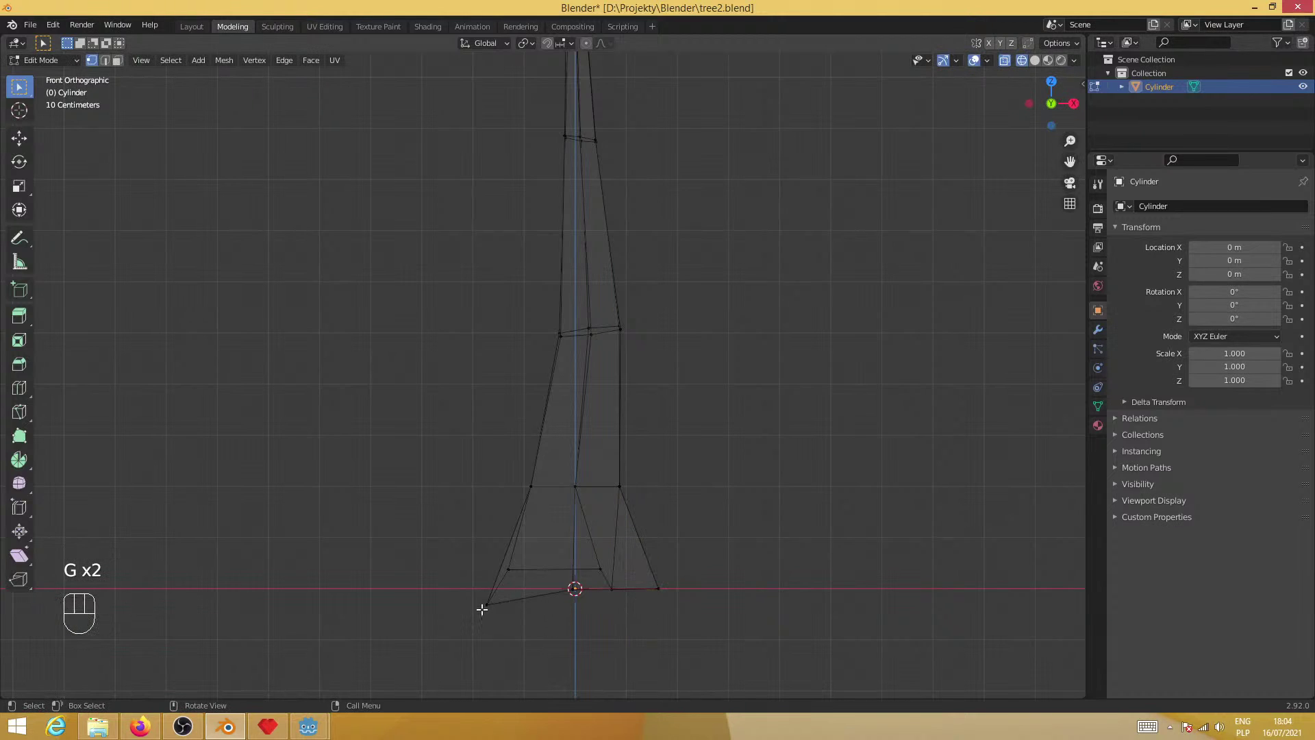
{"action": "key", "text": "g"}
{"action": "left_click", "coordinate": [527, 592]}
Lower the two base vertices above the ground line to the level of the X axis
{"action": "left_click", "coordinate": [508, 571]}
{"action": "key", "text": "g"}
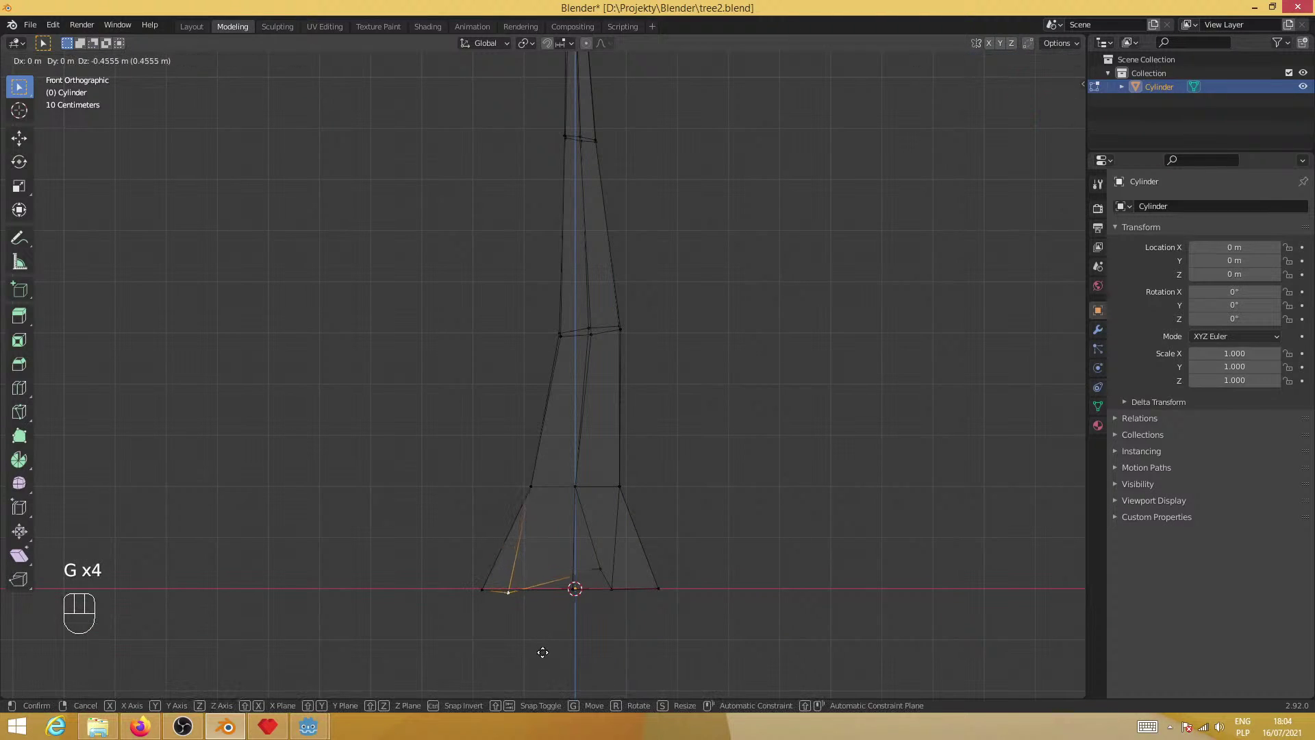
{"action": "left_click", "coordinate": [540, 640]}
{"action": "left_click", "coordinate": [603, 569]}
{"action": "key", "text": "g"}
{"action": "left_click", "coordinate": [599, 614]}
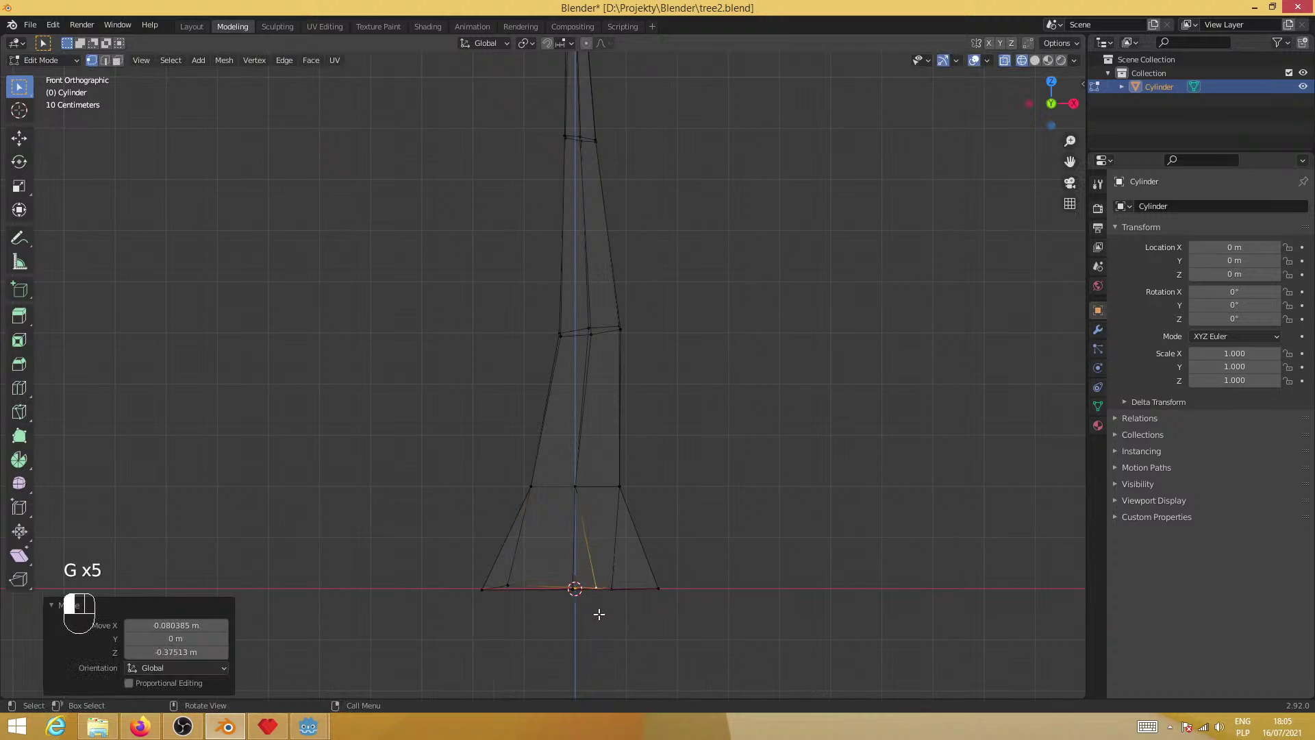
Shift the selected base vertex outward along the ground, and move its neighbour about 0.18 m in X and -0.29 m in Y
{"action": "middle_click_drag", "start_coordinate": [746, 499], "coordinate": [685, 611]}
{"action": "key", "text": "g"}
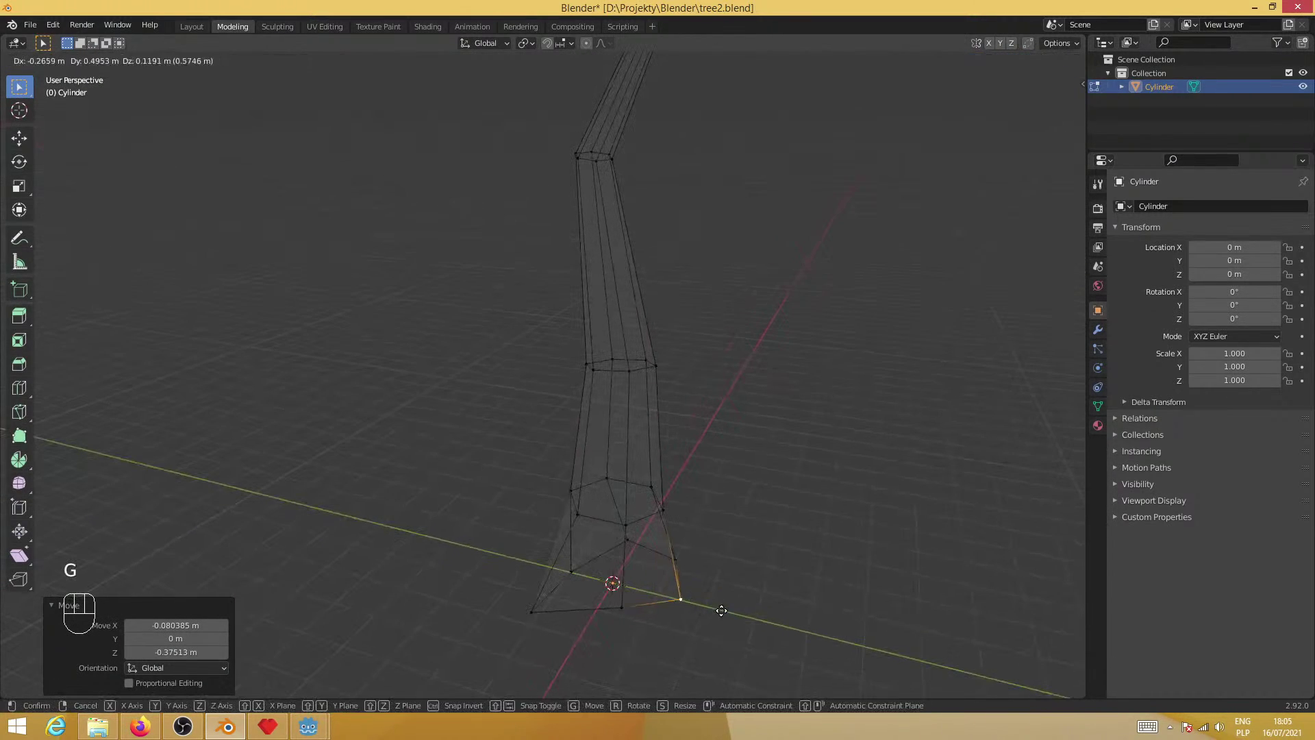
{"action": "left_click", "coordinate": [723, 614]}
{"action": "left_click", "coordinate": [659, 568]}
{"action": "key", "text": "g"}
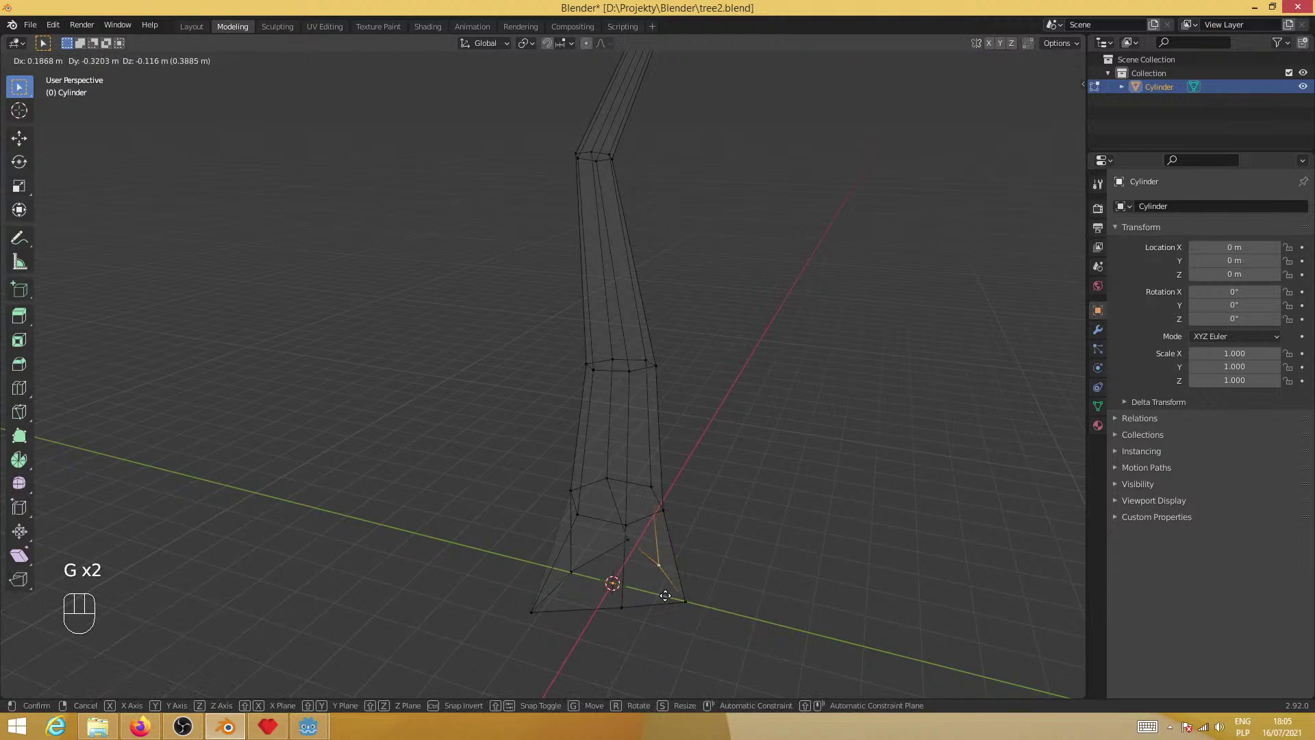
{"action": "left_click", "coordinate": [713, 543]}
{"action": "middle_click_drag", "start_coordinate": [713, 544], "coordinate": [598, 555]}
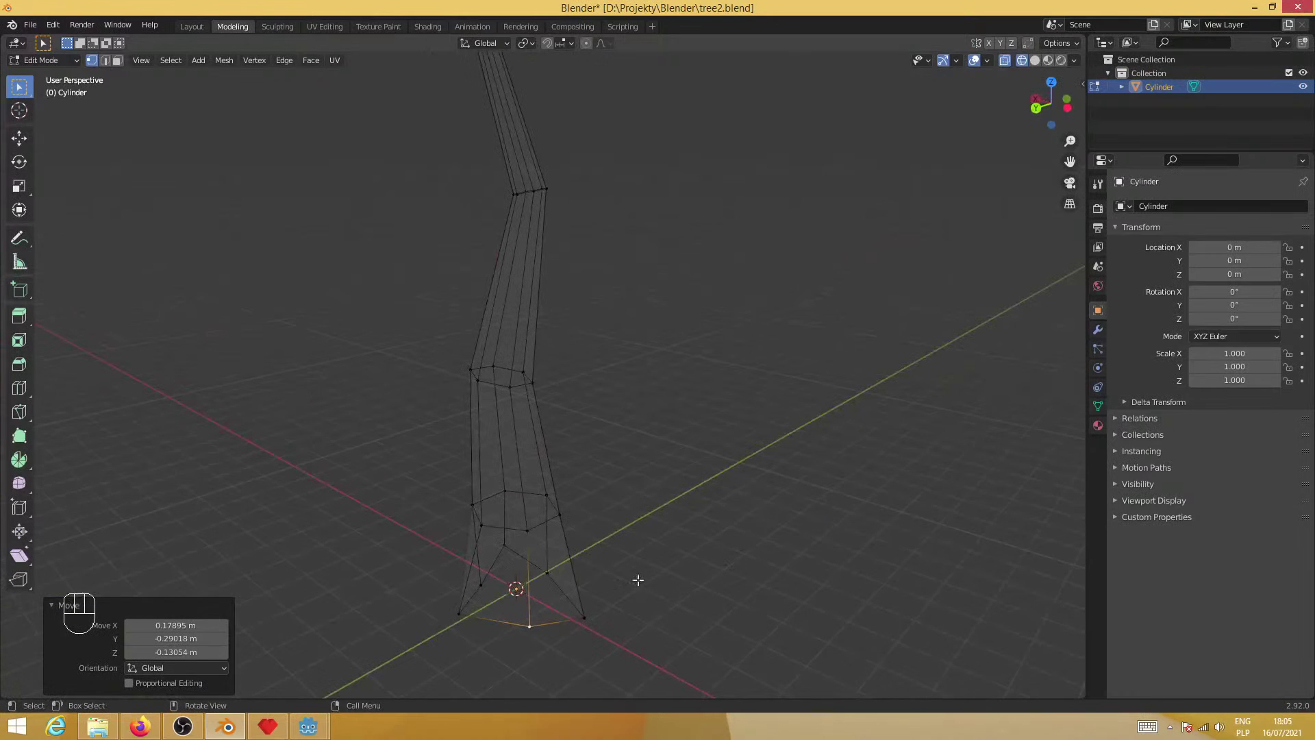
{"action": "middle_click_drag", "start_coordinate": [619, 226], "coordinate": [452, 420], "text": "shift"}
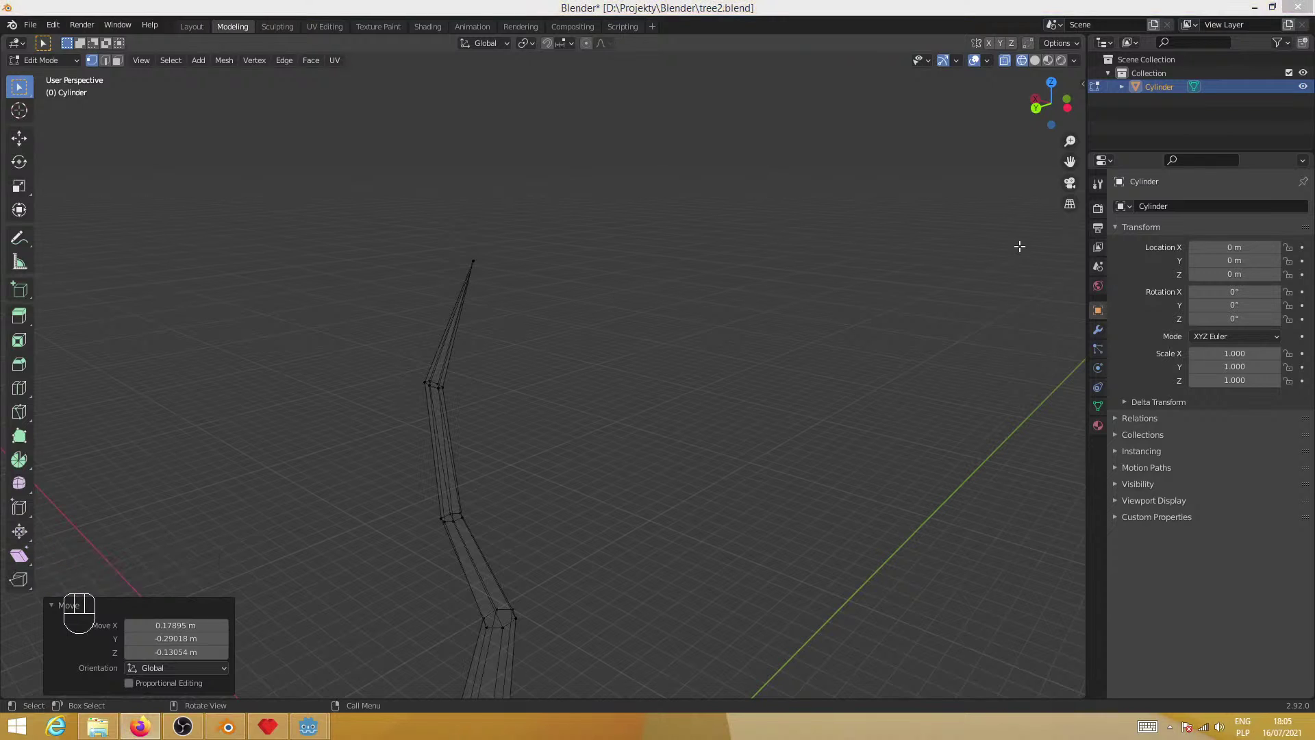
{"action": "middle_click_drag", "start_coordinate": [569, 432], "coordinate": [765, 380]}
{"action": "middle_click_drag", "start_coordinate": [699, 438], "coordinate": [634, 442], "text": "shift"}
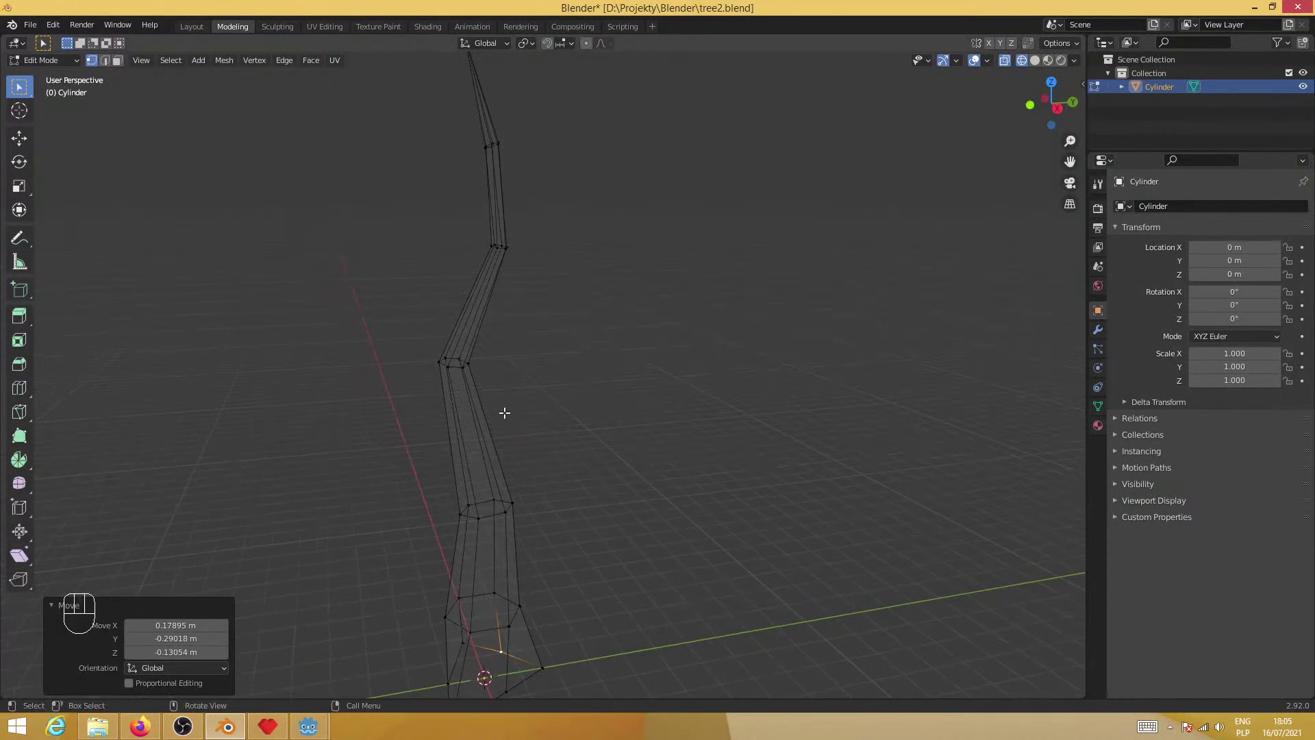
{"action": "middle_click_drag", "start_coordinate": [482, 414], "coordinate": [575, 340], "text": "ctrl"}
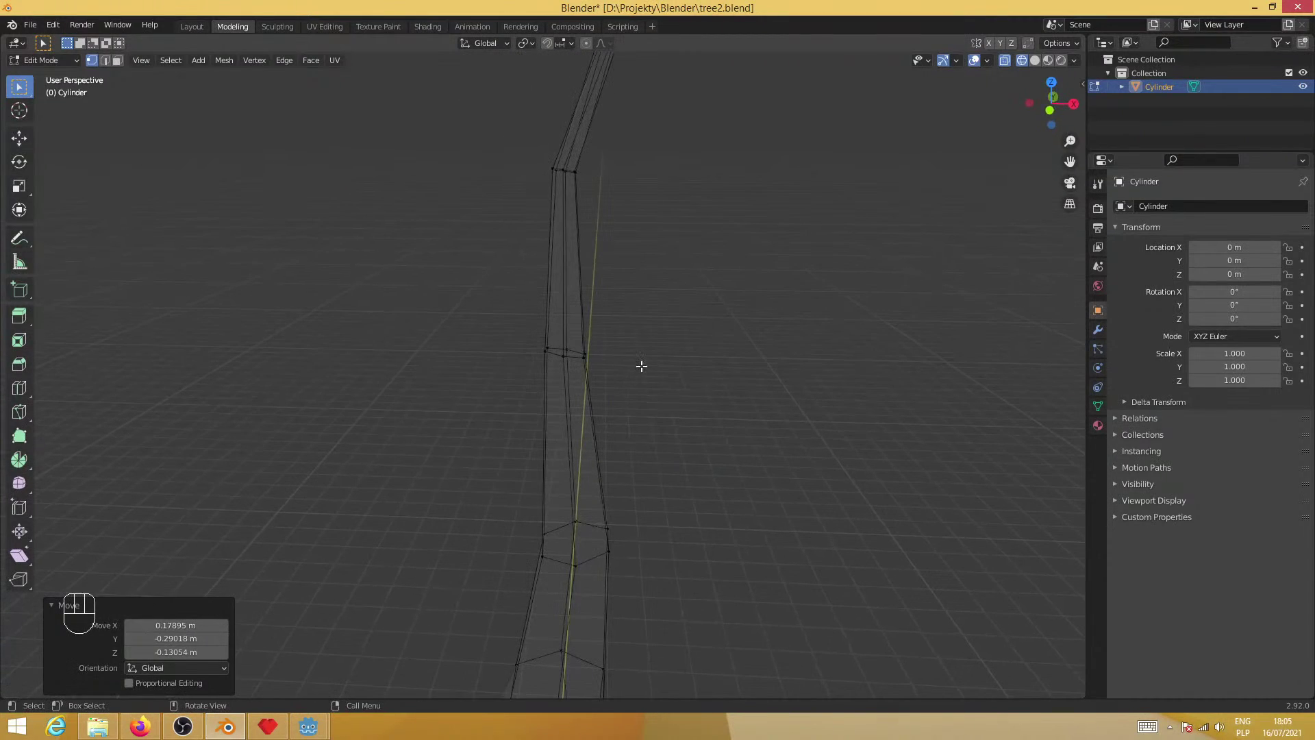
{"action": "key", "text": "k"}
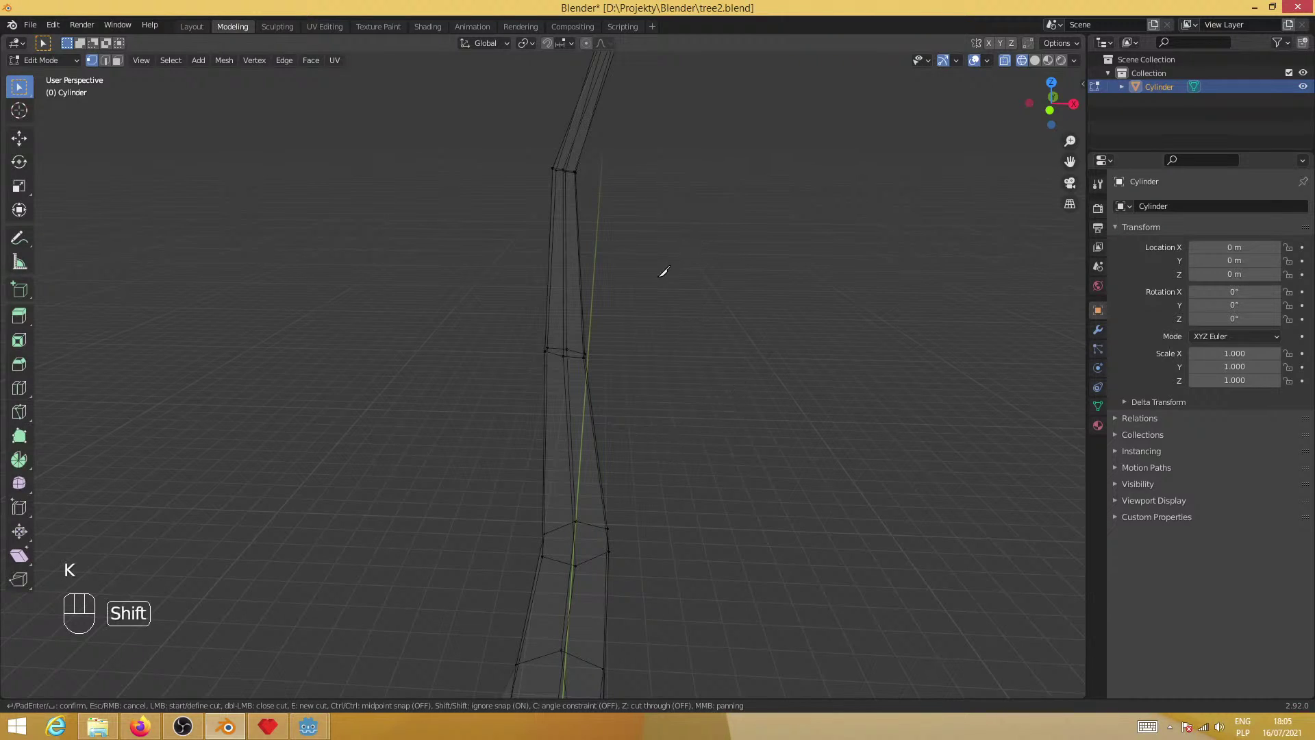
{"action": "left_click", "coordinate": [563, 256]}
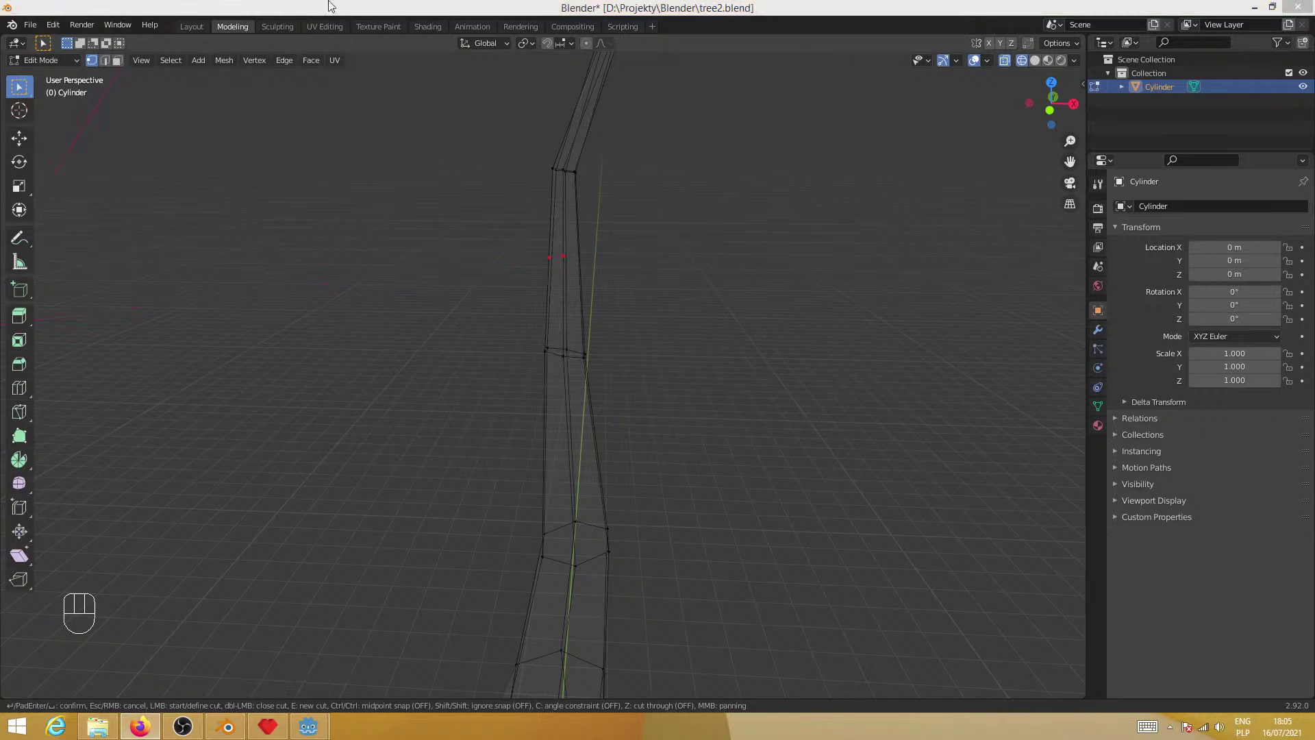
{"action": "right_click", "coordinate": [496, 265]}
Knife-cut a diamond-shaped face across two adjacent sides of the trunk segment above the middle bend
{"action": "key", "text": "k"}
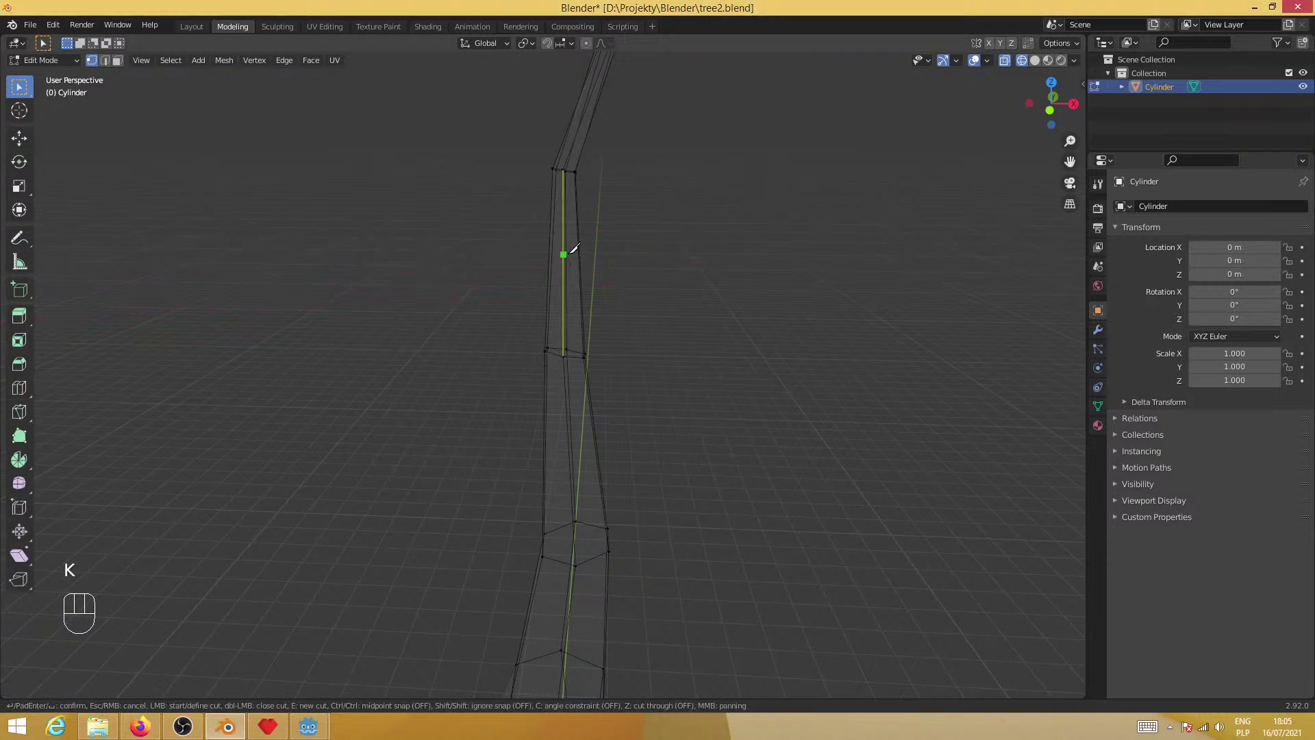
{"action": "left_click", "coordinate": [563, 246]}
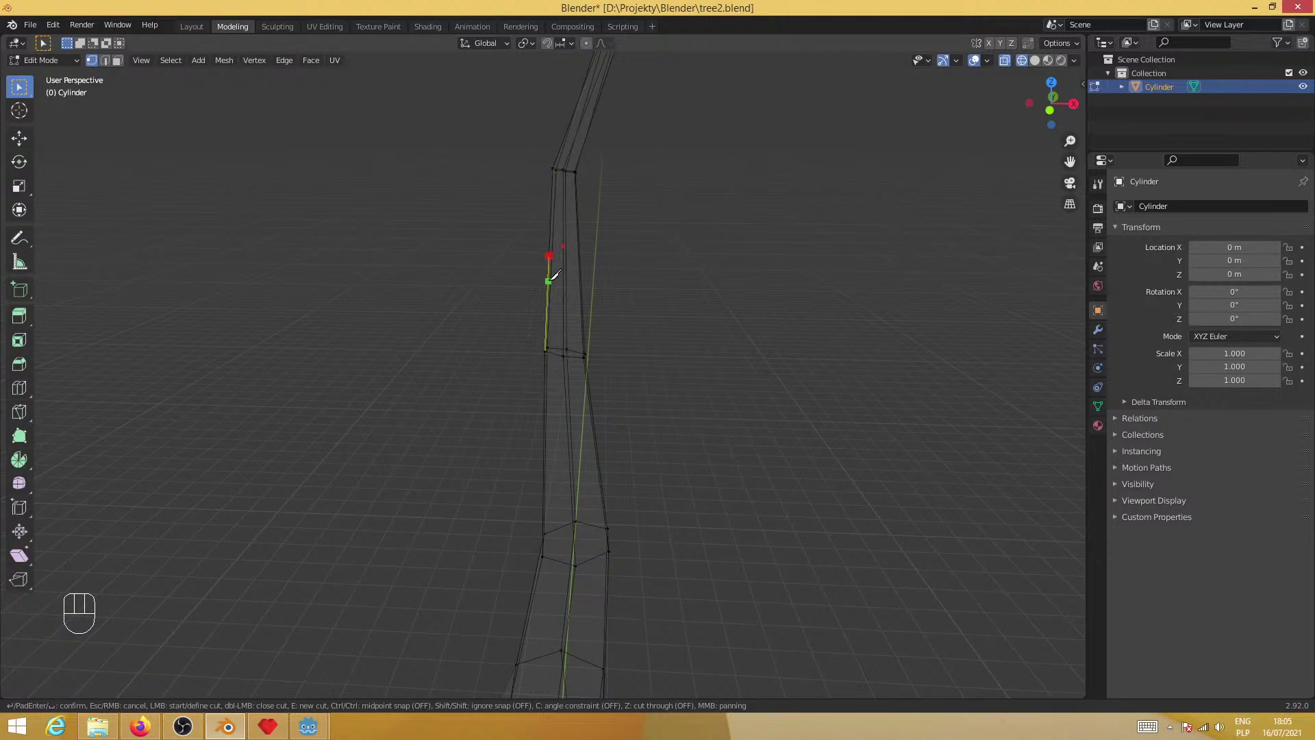
{"action": "left_click", "coordinate": [548, 280]}
{"action": "left_click", "coordinate": [564, 299]}
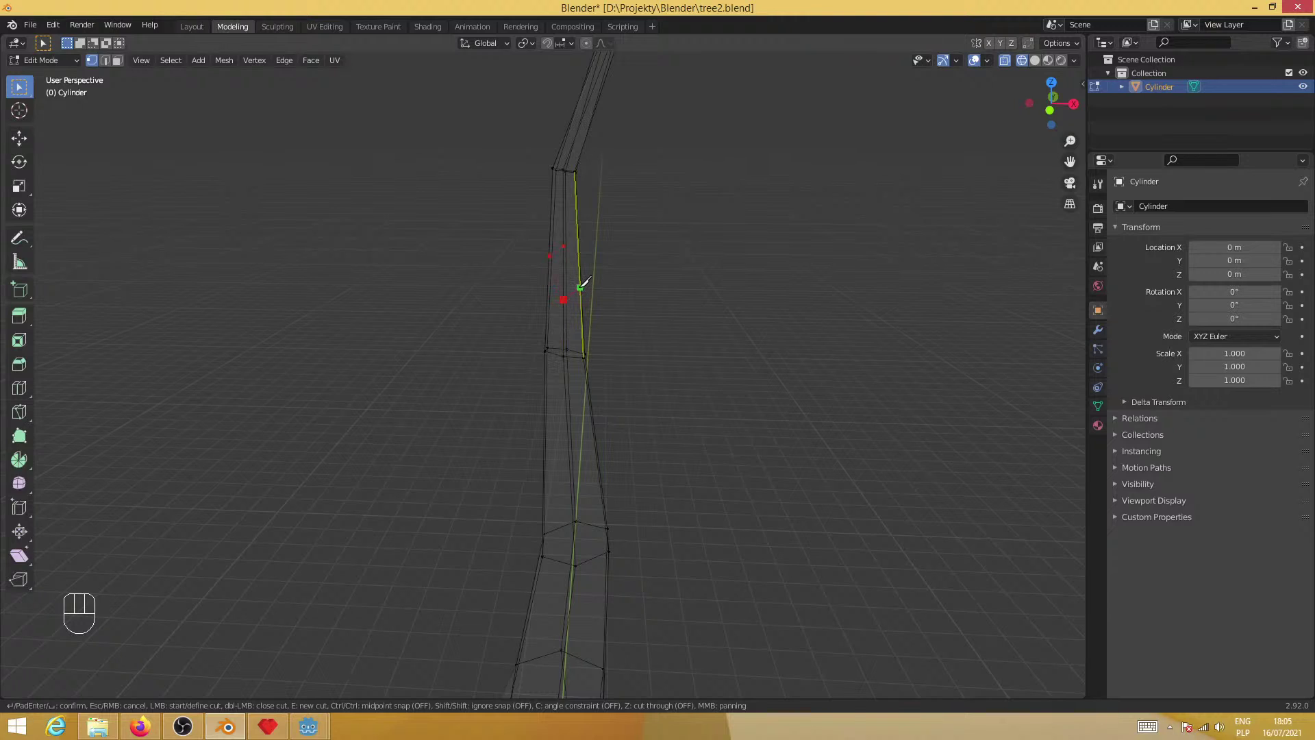
{"action": "left_click", "coordinate": [564, 245]}
{"action": "key", "text": "Return"}
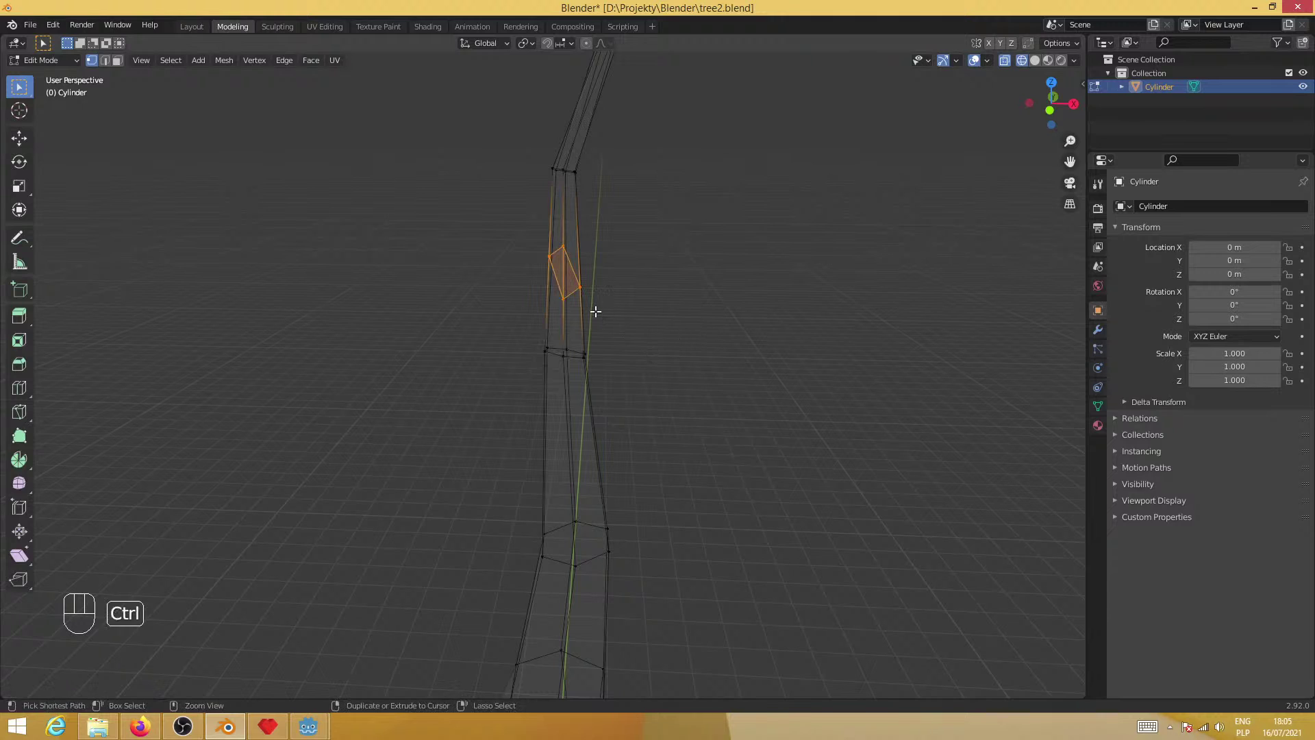
Knife-cut a short edge from the diamond's upper sloping edge to the adjacent vertical trunk edge
{"action": "middle_click_drag", "start_coordinate": [596, 308], "coordinate": [612, 213], "text": "ctrl"}
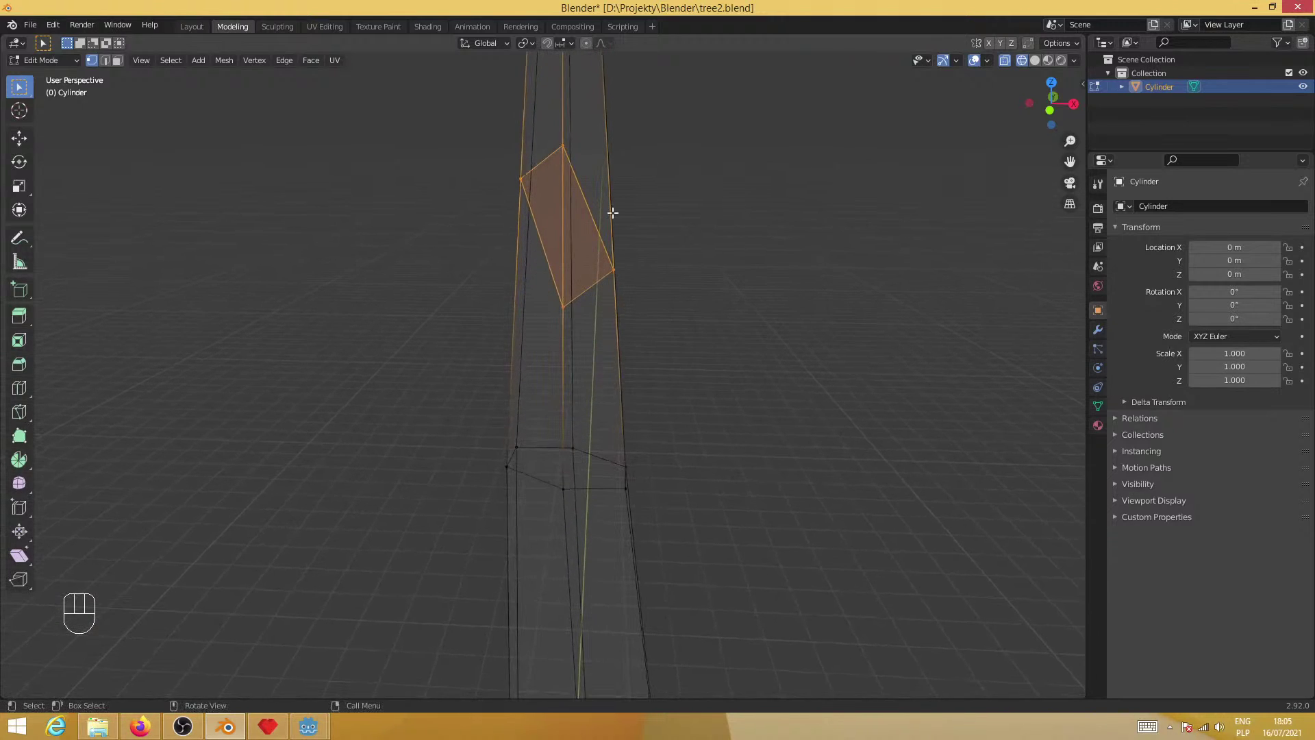
{"action": "key", "text": "k"}
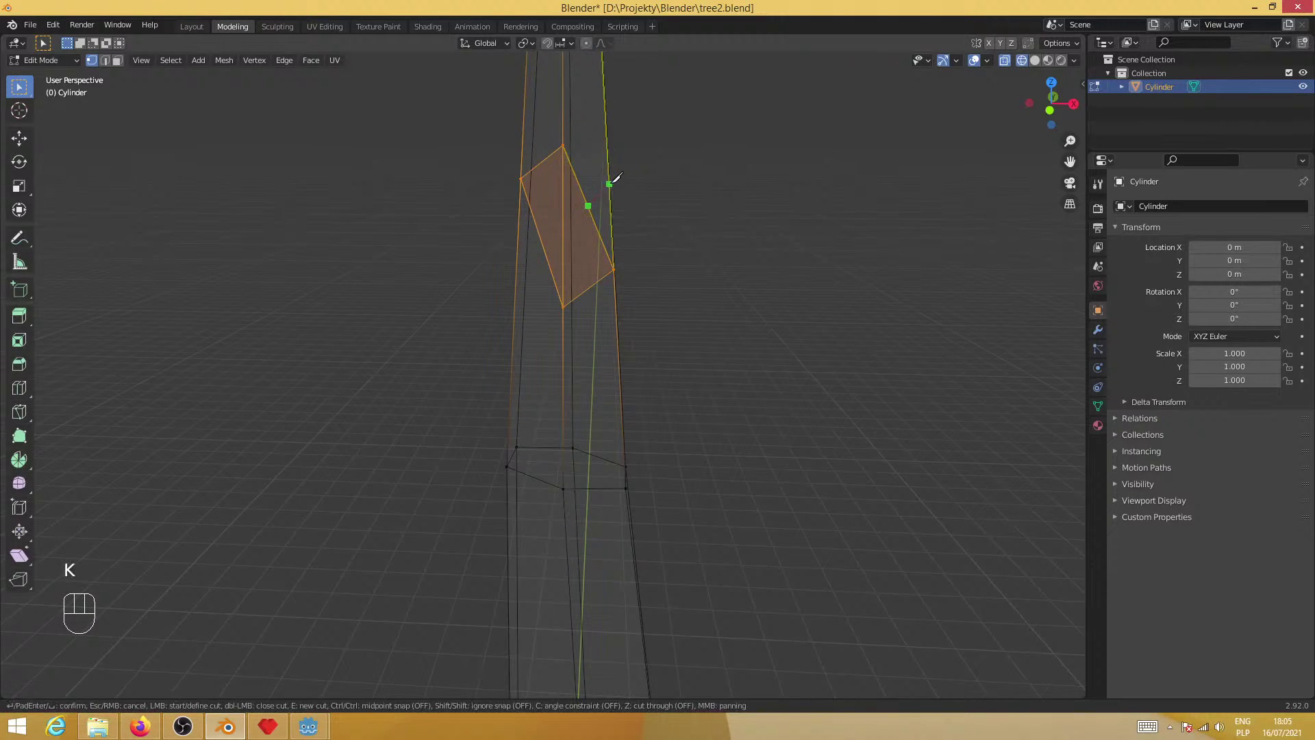
{"action": "left_click", "coordinate": [610, 180]}
{"action": "key", "text": "Return"}
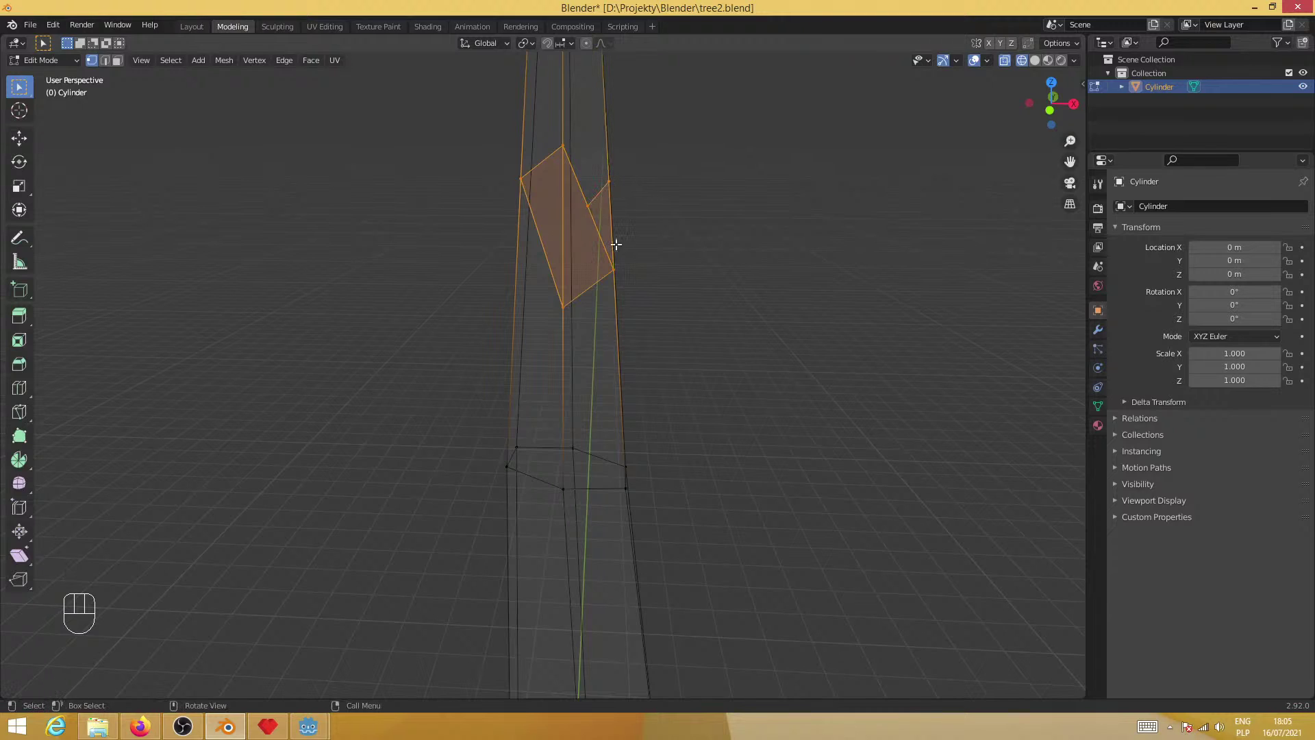
Knife-cut a short edge from the diamond's lower sloping edge to the vertical trunk edge on the opposite side from the first short cut
{"action": "key", "text": "k"}
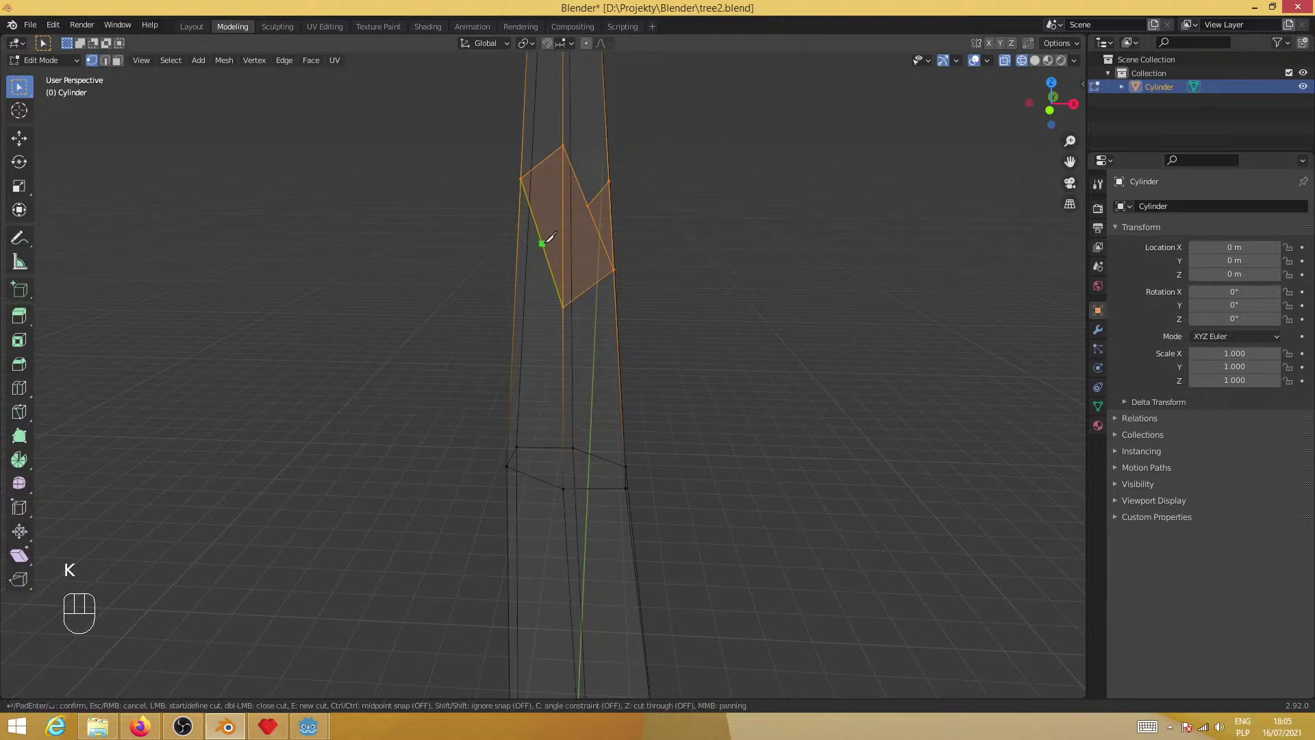
{"action": "left_click", "coordinate": [515, 274]}
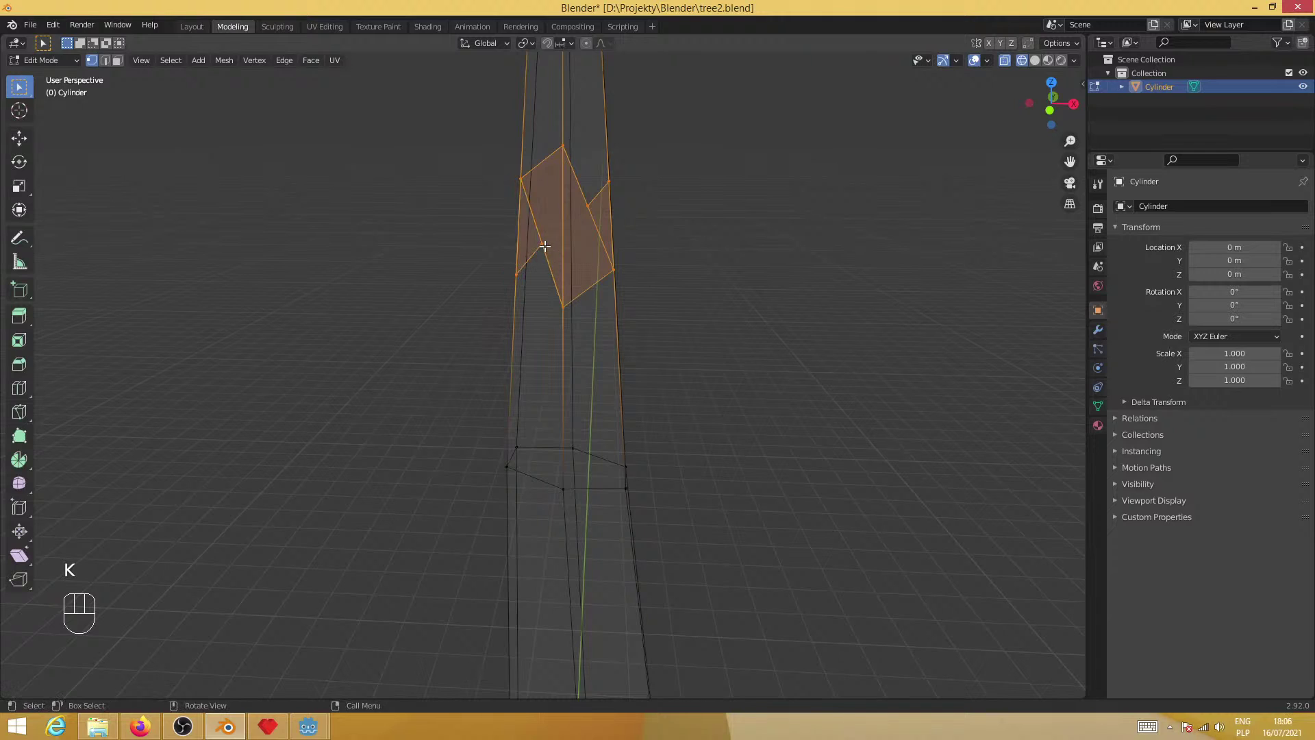
{"action": "key", "text": "Return"}
Merge each short cut's midpoint on the diamond into its neighbouring vertex on the trunk edge, using At Last
{"action": "left_click", "coordinate": [517, 278], "text": "shift"}
{"action": "right_click", "coordinate": [523, 295]}
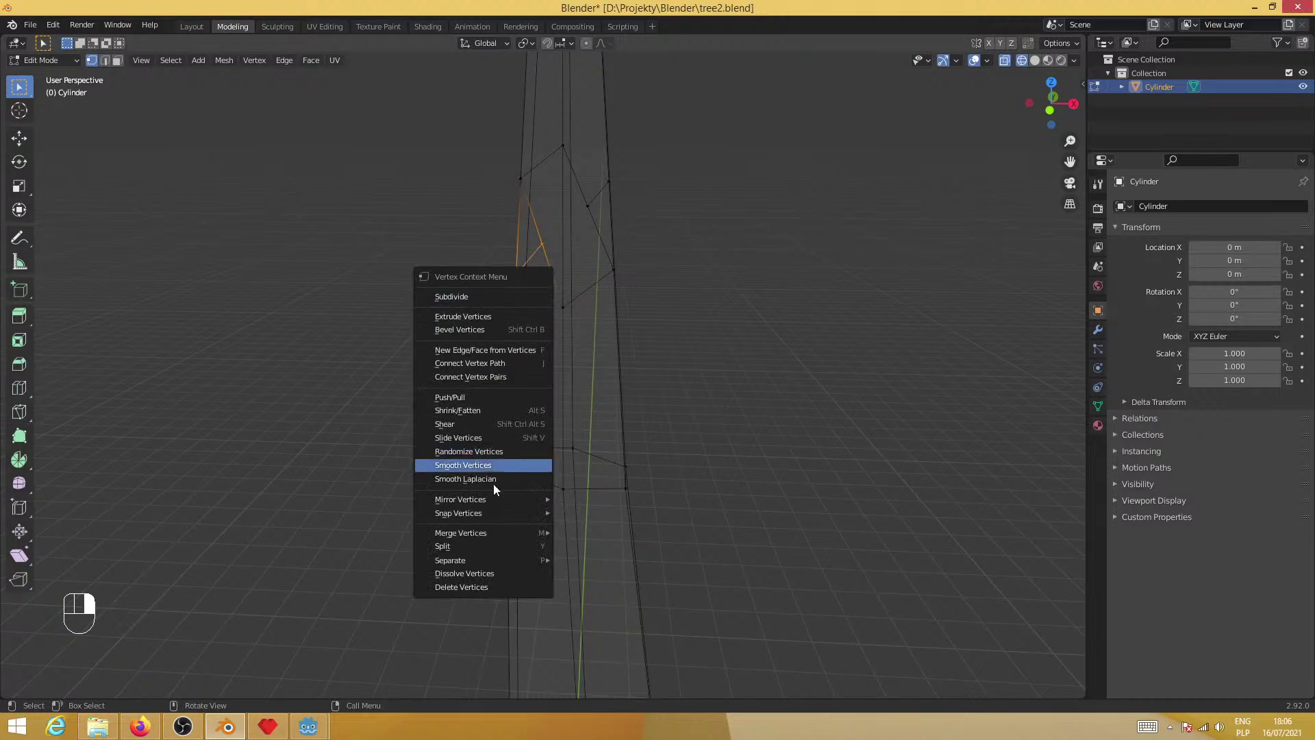
{"action": "key", "text": "m"}
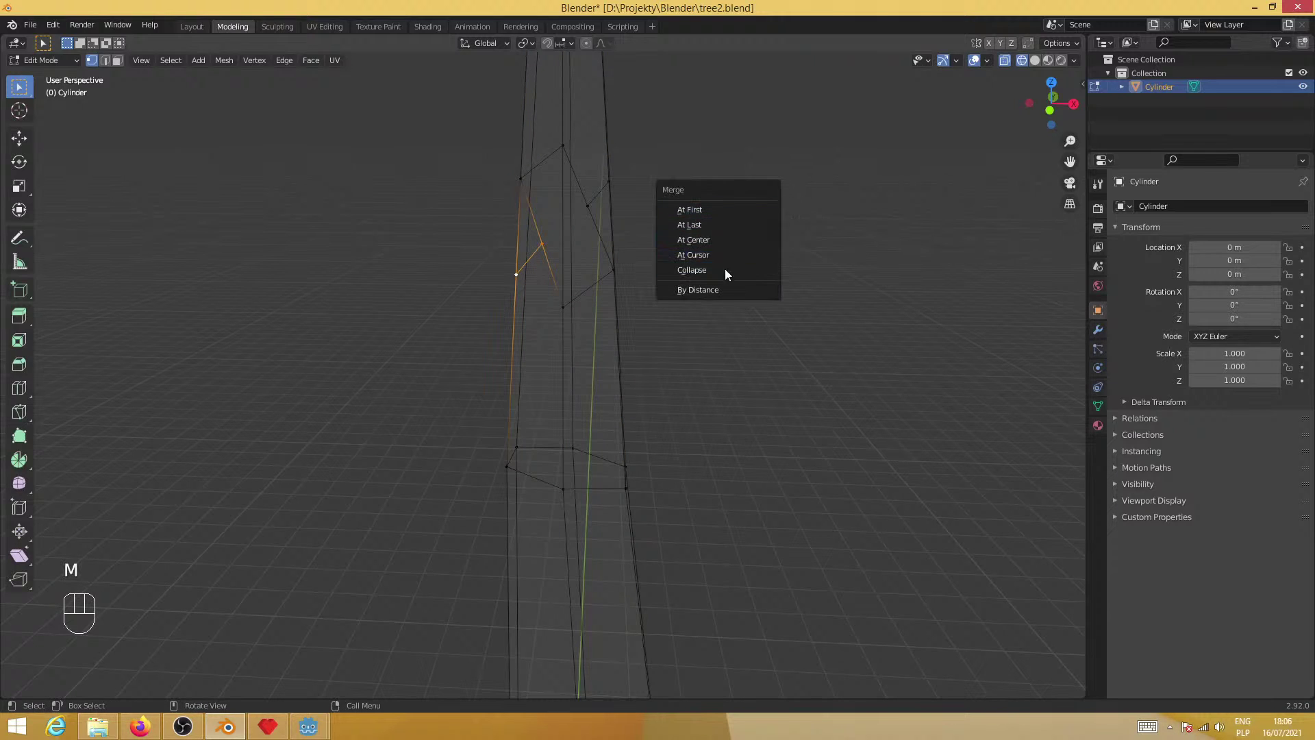
{"action": "left_click", "coordinate": [718, 220]}
{"action": "left_click", "coordinate": [586, 209]}
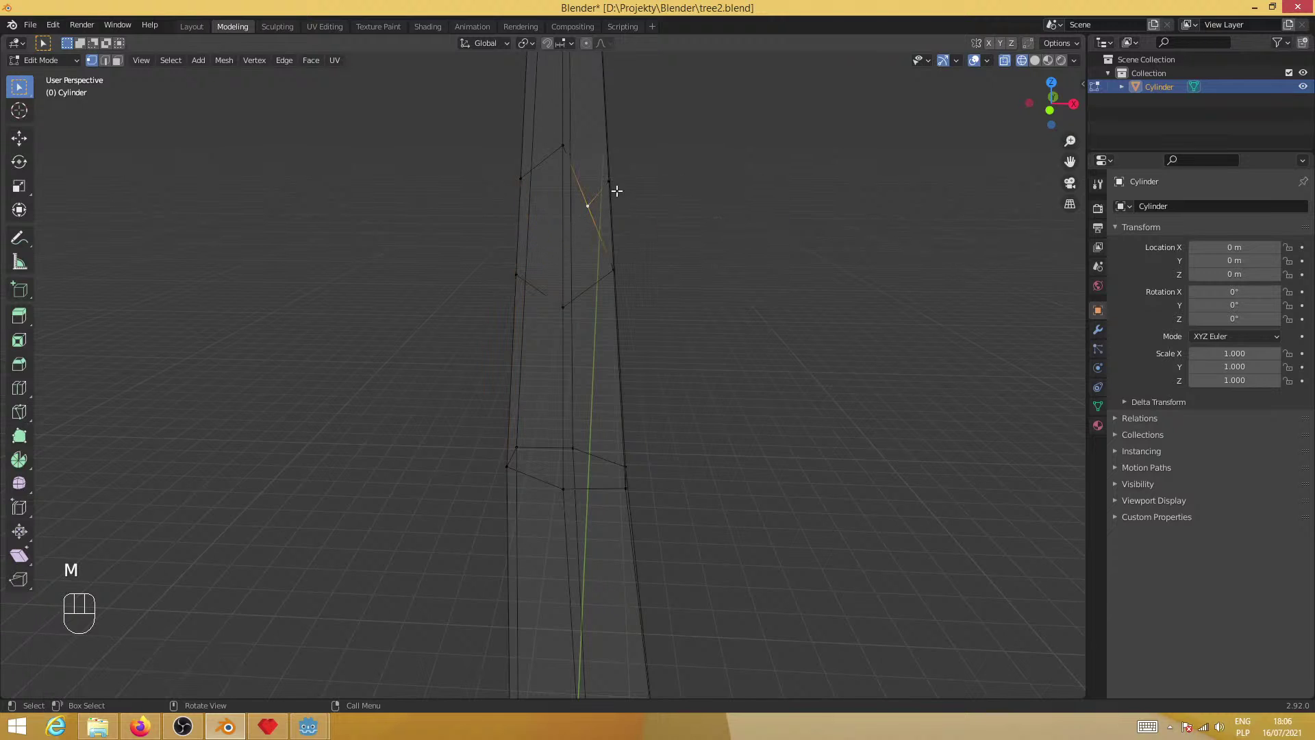
{"action": "left_click", "coordinate": [610, 183], "text": "shift"}
{"action": "key", "text": "m"}
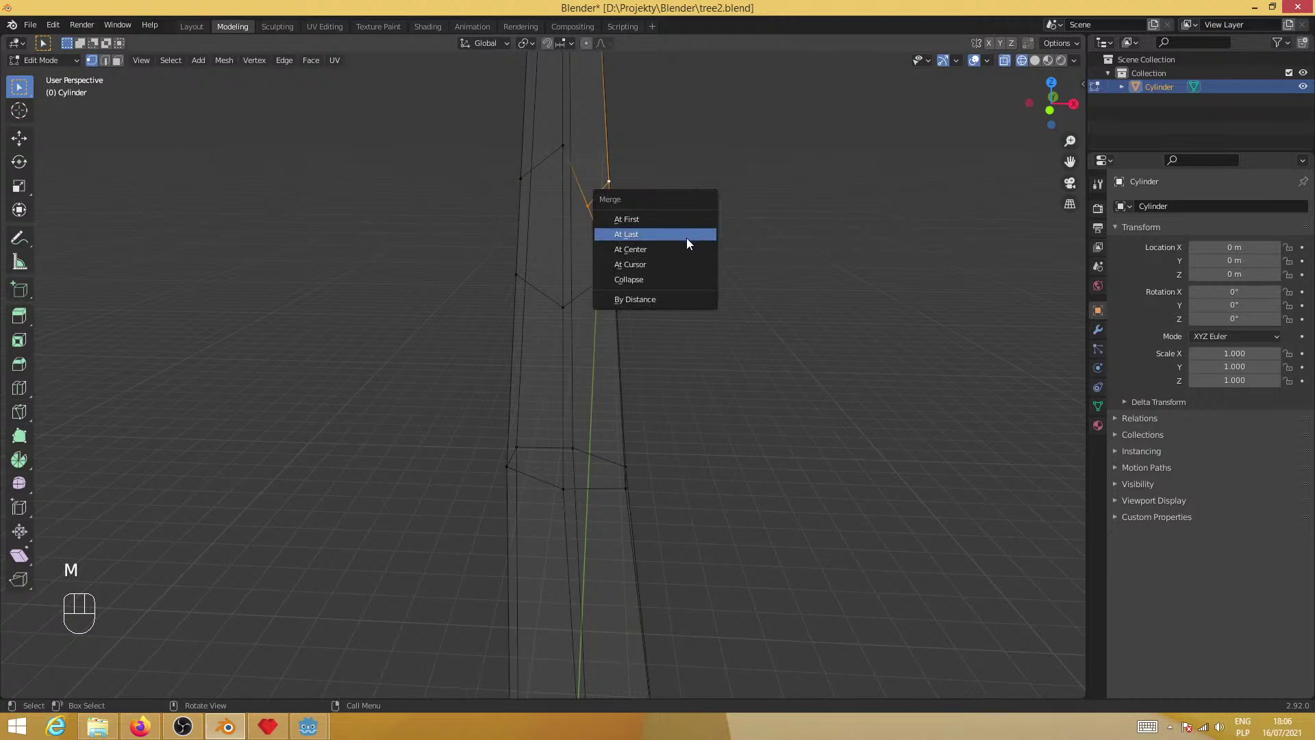
{"action": "left_click", "coordinate": [688, 239]}
Select the six vertices outlining the cut face and extrude it about 1.47 m outward from the trunk as a branch
{"action": "middle_click_drag", "start_coordinate": [532, 285], "coordinate": [650, 292]}
{"action": "left_click", "coordinate": [478, 289]}
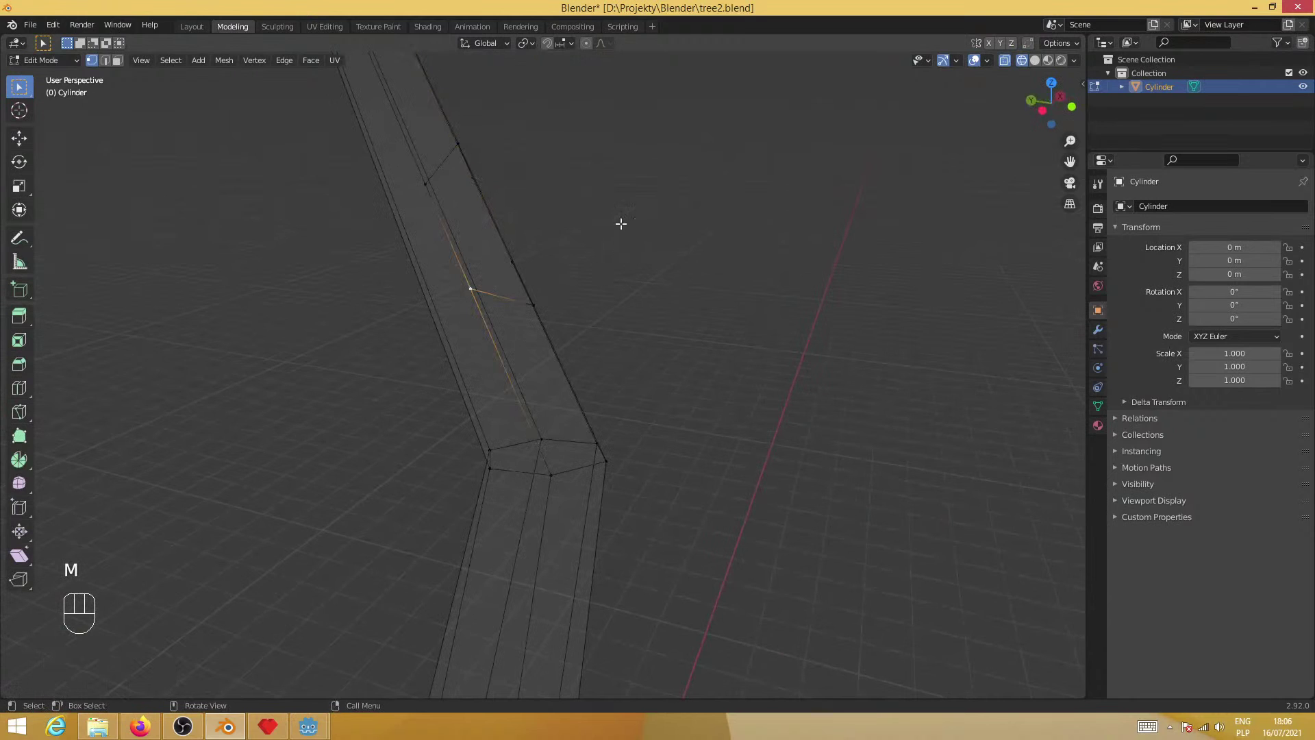
{"action": "middle_click_drag", "start_coordinate": [619, 224], "coordinate": [610, 294], "text": "ctrl"}
{"action": "middle_click_drag", "start_coordinate": [527, 296], "coordinate": [508, 254]}
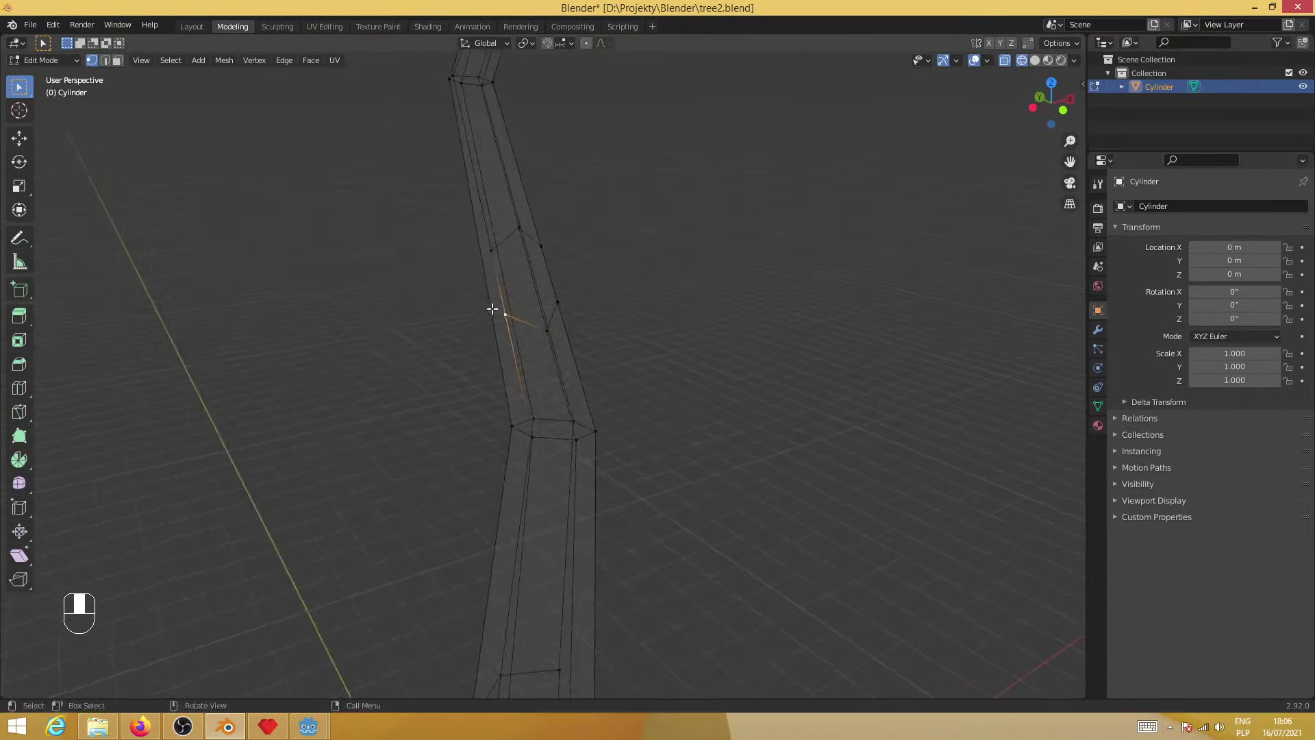
{"action": "left_click", "coordinate": [541, 245], "text": "shift"}
{"action": "left_click", "coordinate": [557, 301], "text": "shift"}
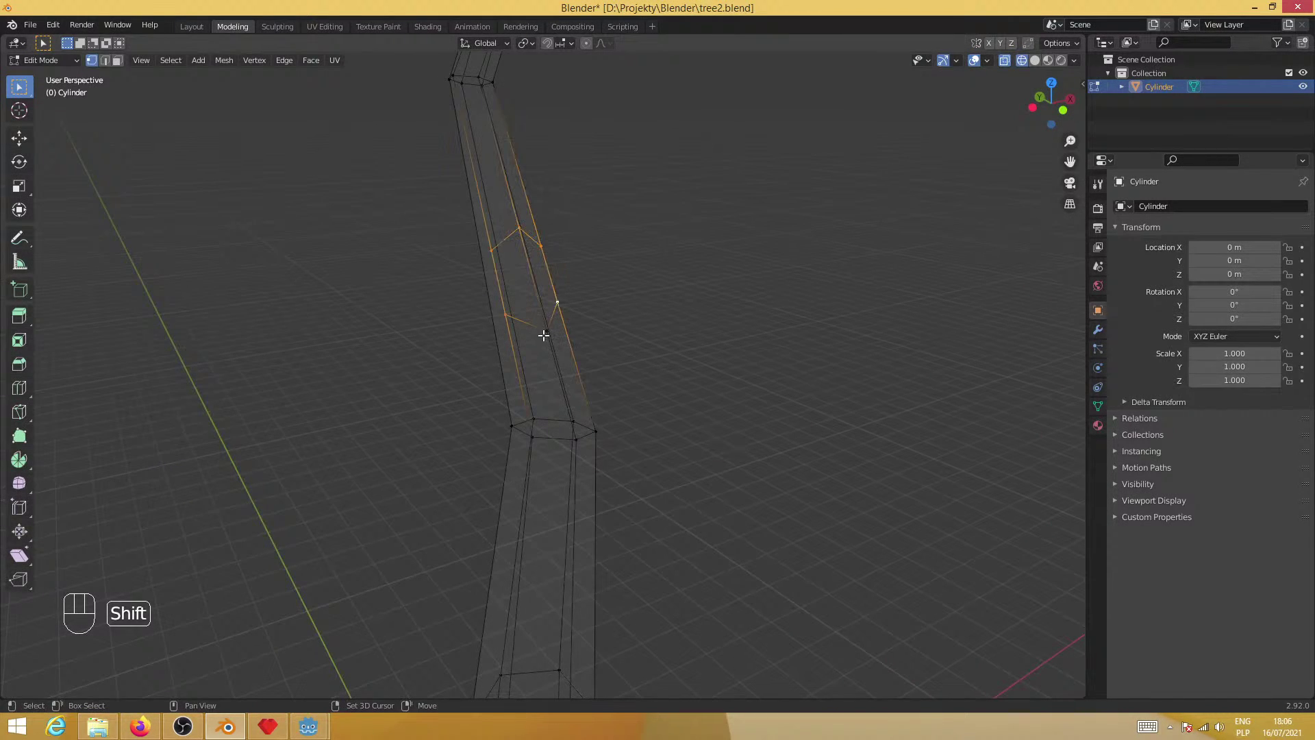
{"action": "middle_click_drag", "start_coordinate": [543, 335], "coordinate": [631, 351]}
{"action": "key", "text": "e"}
{"action": "left_click", "coordinate": [790, 250]}
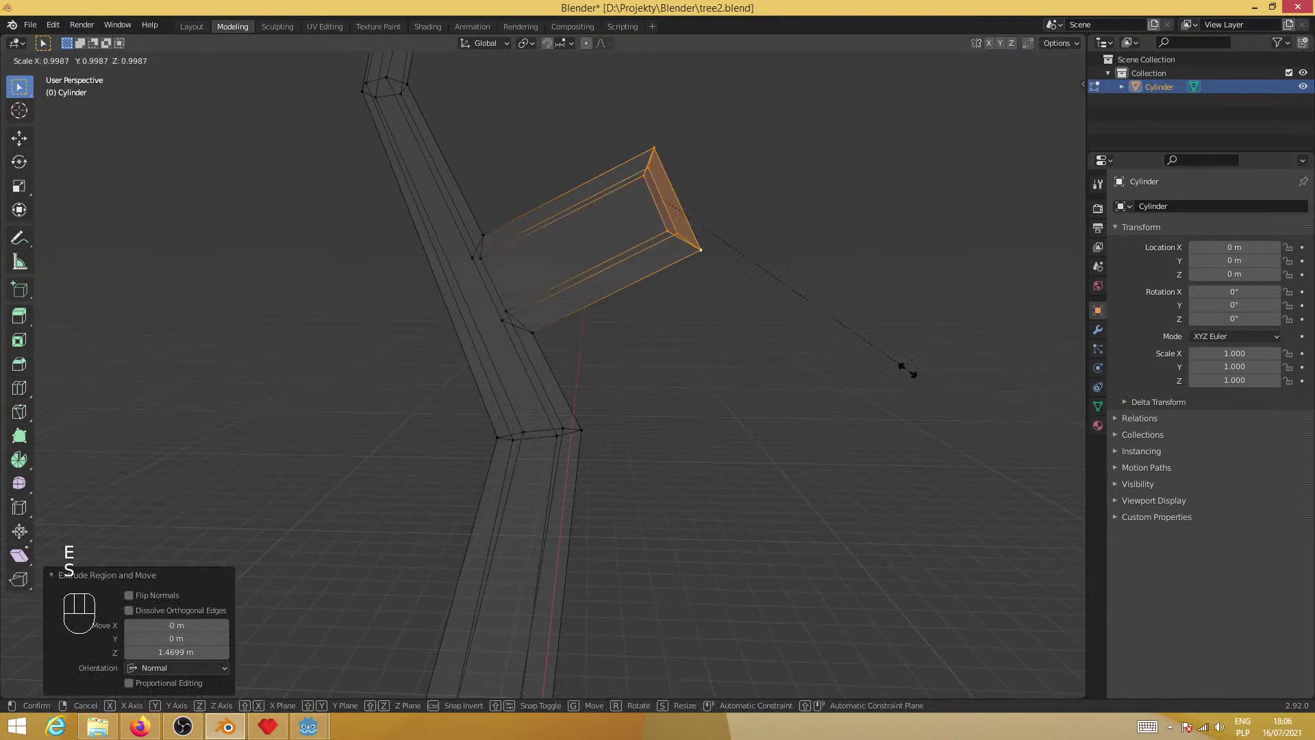
Scale the branch's end face to about 0.32 and reposition it to adjust the branch's direction
{"action": "key", "text": "s"}
{"action": "left_click", "coordinate": [749, 247]}
{"action": "key", "text": "g"}
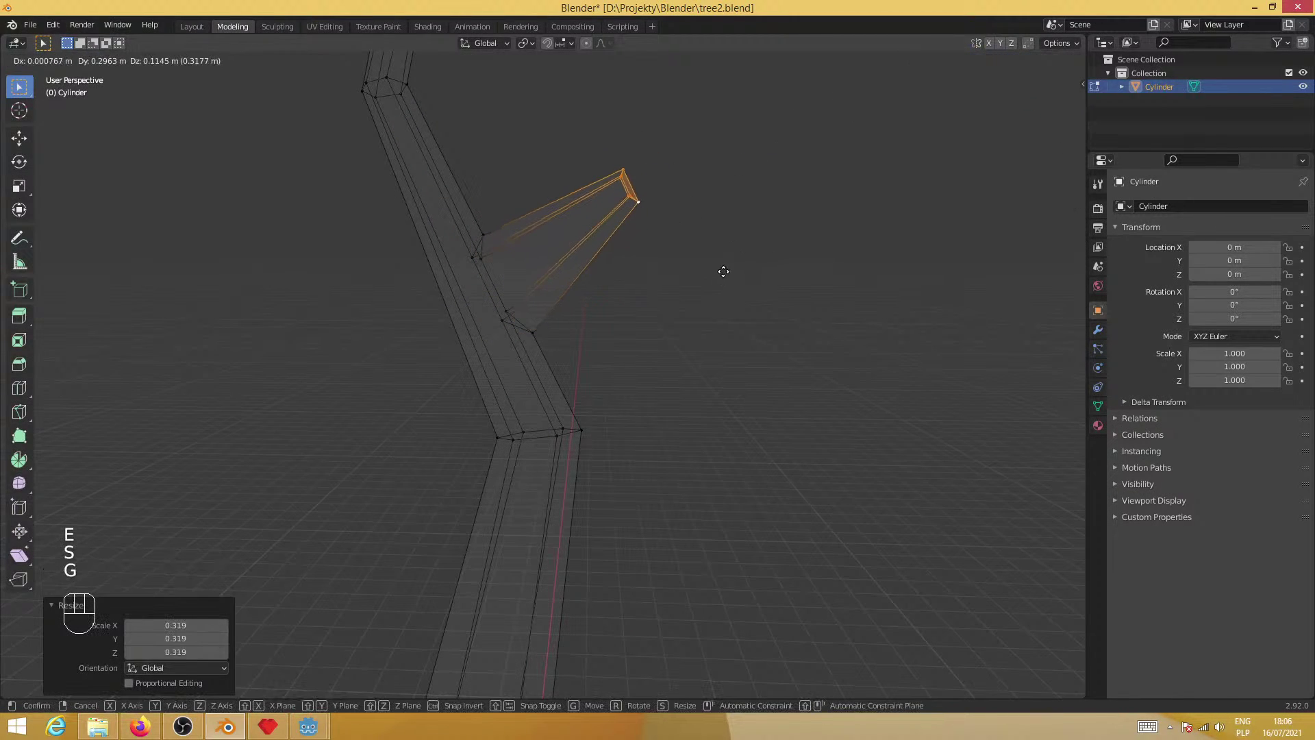
{"action": "left_click", "coordinate": [722, 274]}
{"action": "middle_click_drag", "start_coordinate": [722, 273], "coordinate": [763, 361]}
{"action": "key", "text": "g"}
{"action": "left_click", "coordinate": [741, 348]}
Extrude a second branch segment about 1.57 m, shrink its end, raise it about 0.49 m in Z and rotate it to follow the bend
{"action": "key", "text": "e"}
{"action": "left_click", "coordinate": [784, 338]}
{"action": "key", "text": "s"}
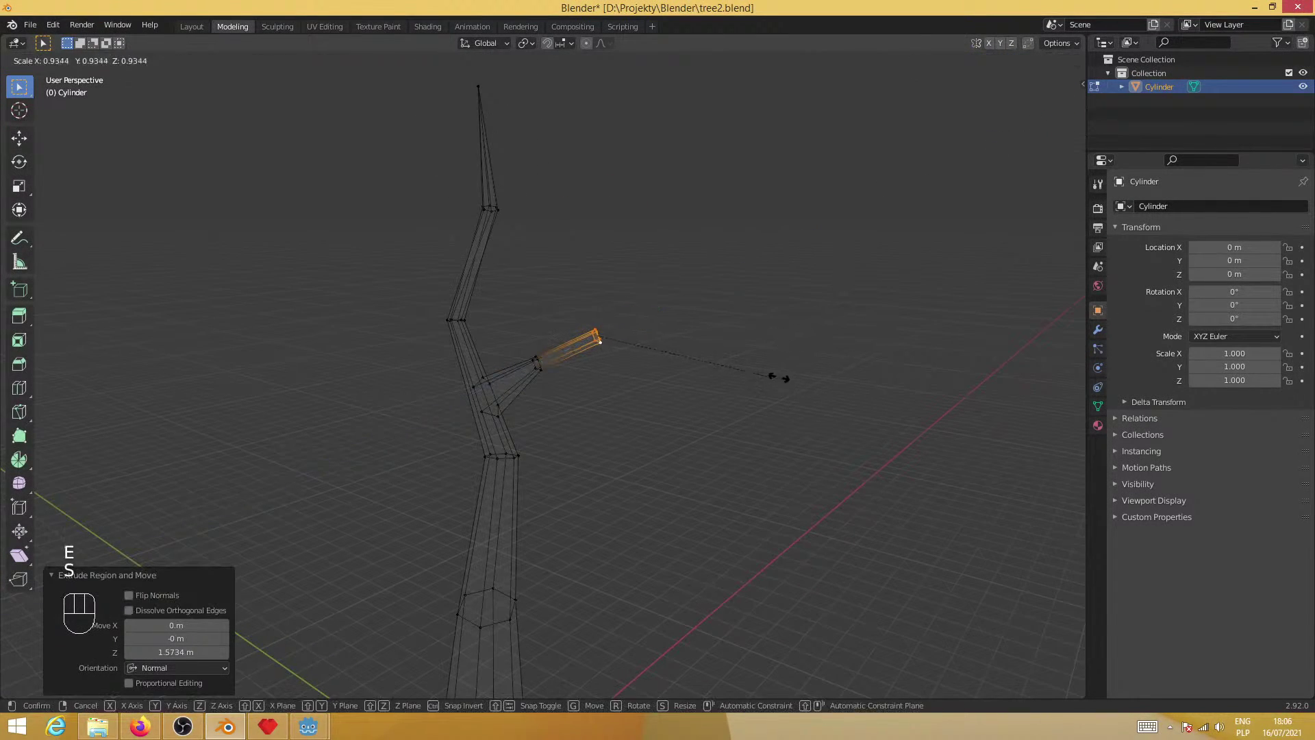
{"action": "left_click", "coordinate": [732, 361]}
{"action": "key", "text": "g"}
{"action": "left_click", "coordinate": [734, 355]}
{"action": "key", "text": "r"}
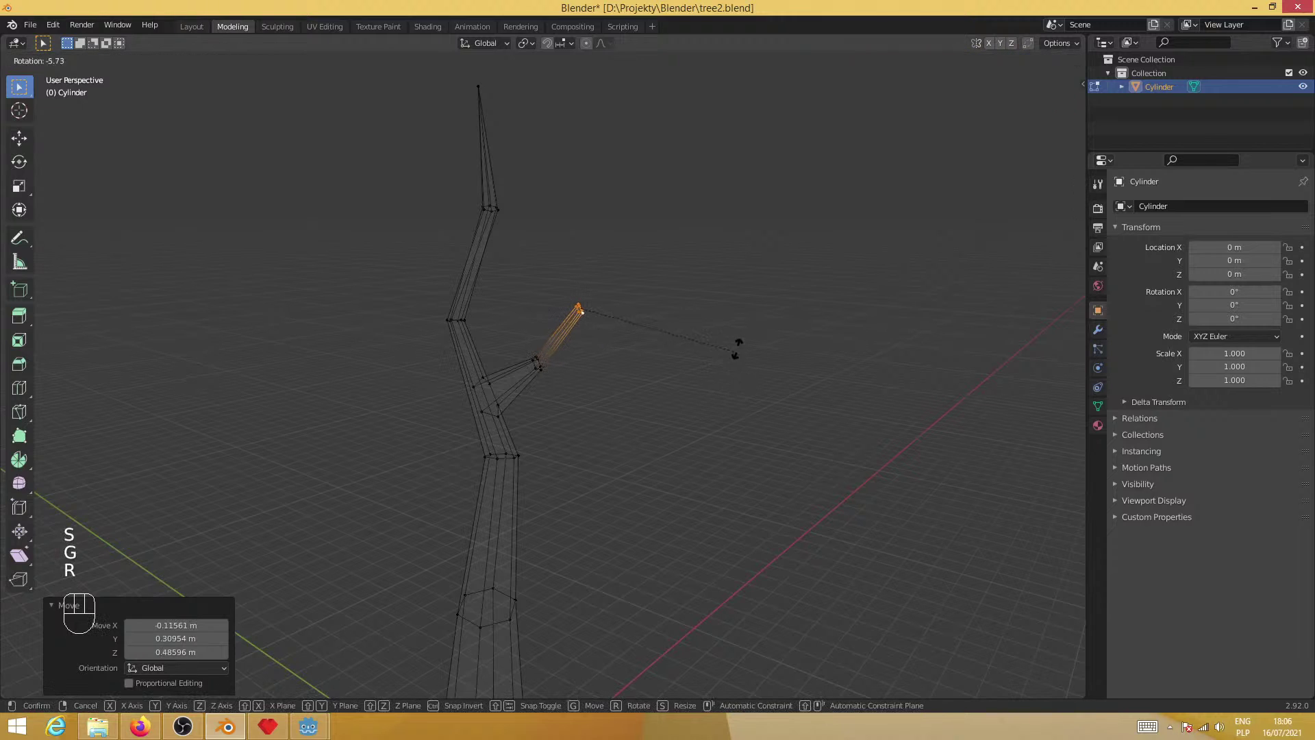
{"action": "left_click", "coordinate": [717, 285]}
Extrude a third branch segment about 2.52 m, scale its end to about 0.37 and merge it at center into a pointed tip
{"action": "key", "text": "e"}
{"action": "left_click", "coordinate": [770, 244]}
{"action": "key", "text": "s"}
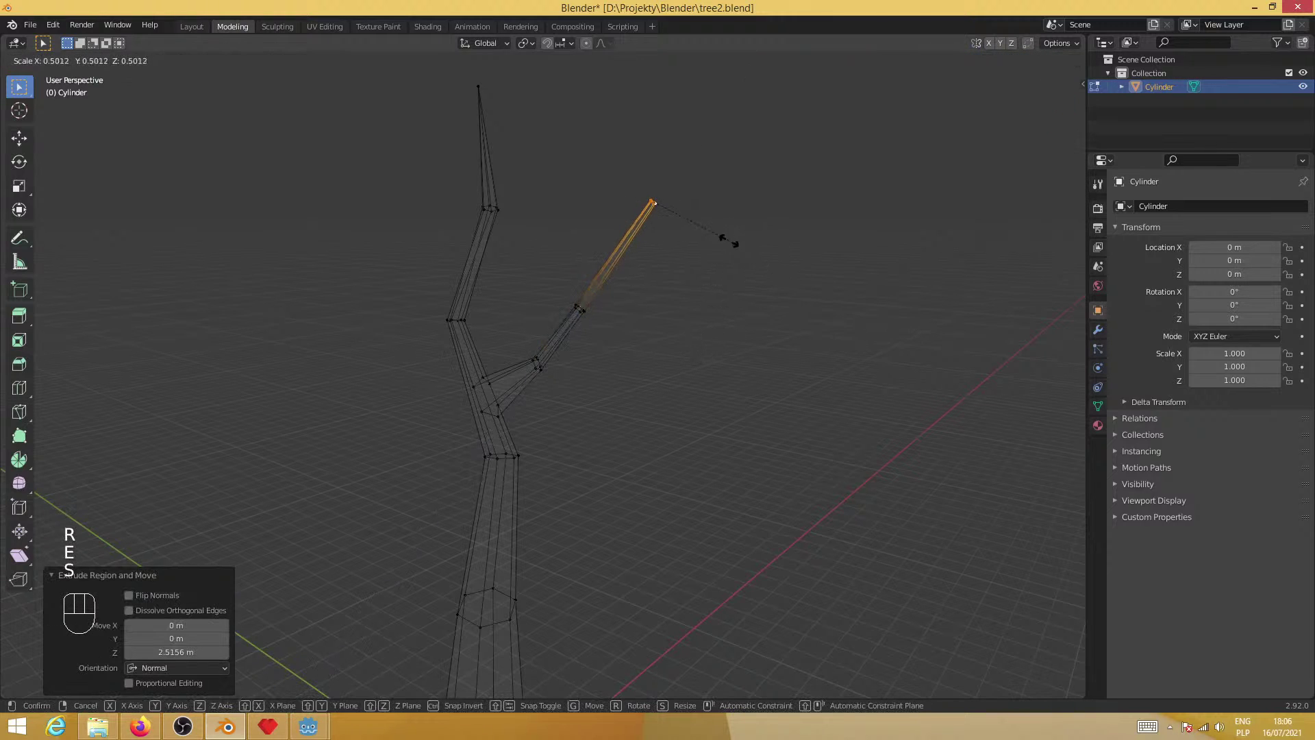
{"action": "left_click", "coordinate": [711, 233]}
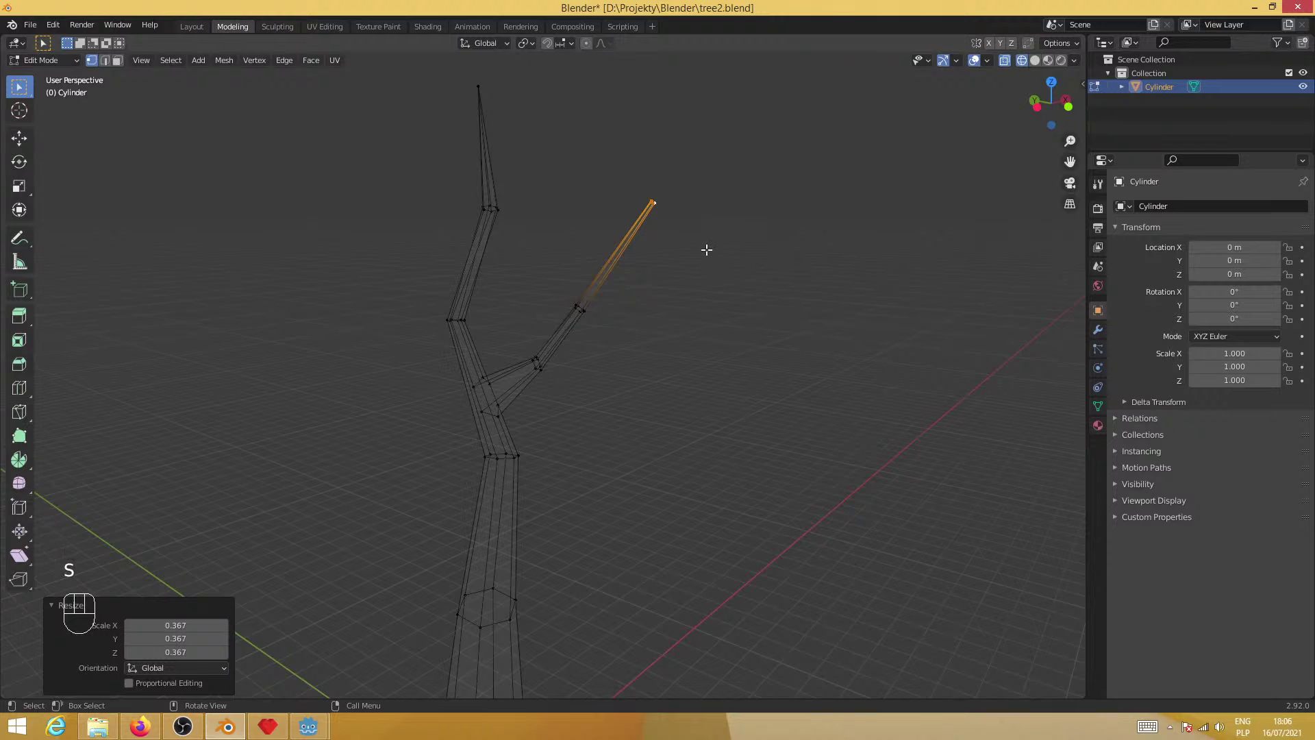
{"action": "key", "text": "m"}
{"action": "left_click", "coordinate": [670, 262]}
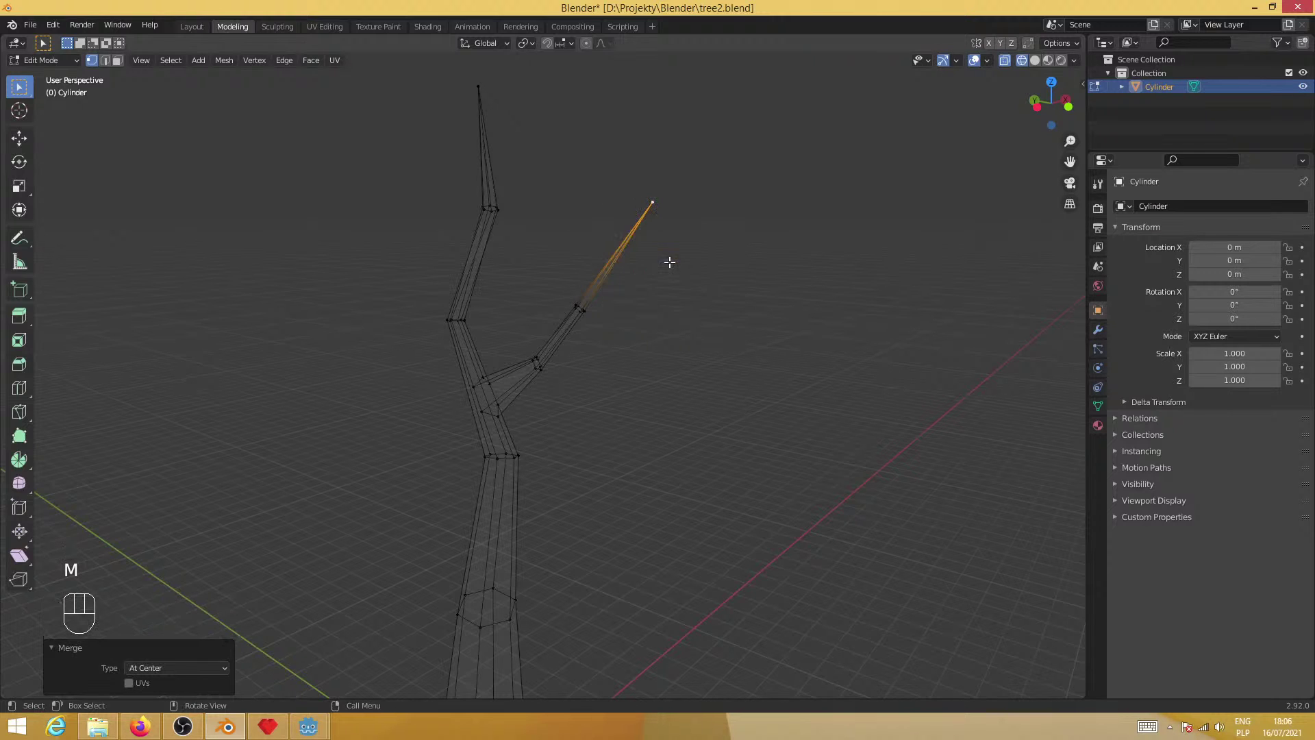
{"action": "middle_click_drag", "start_coordinate": [690, 329], "coordinate": [549, 404]}
{"action": "key", "text": "k"}
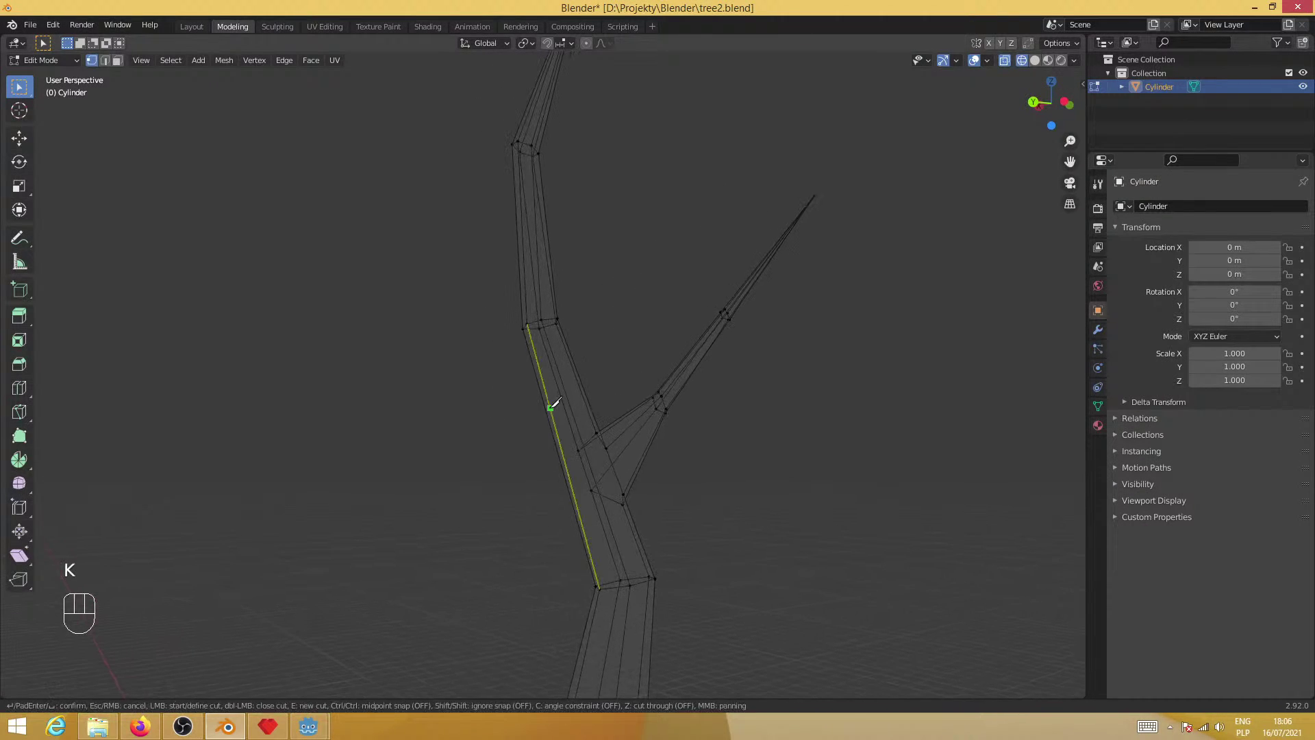
{"action": "middle_click_drag", "start_coordinate": [470, 514], "coordinate": [590, 389]}
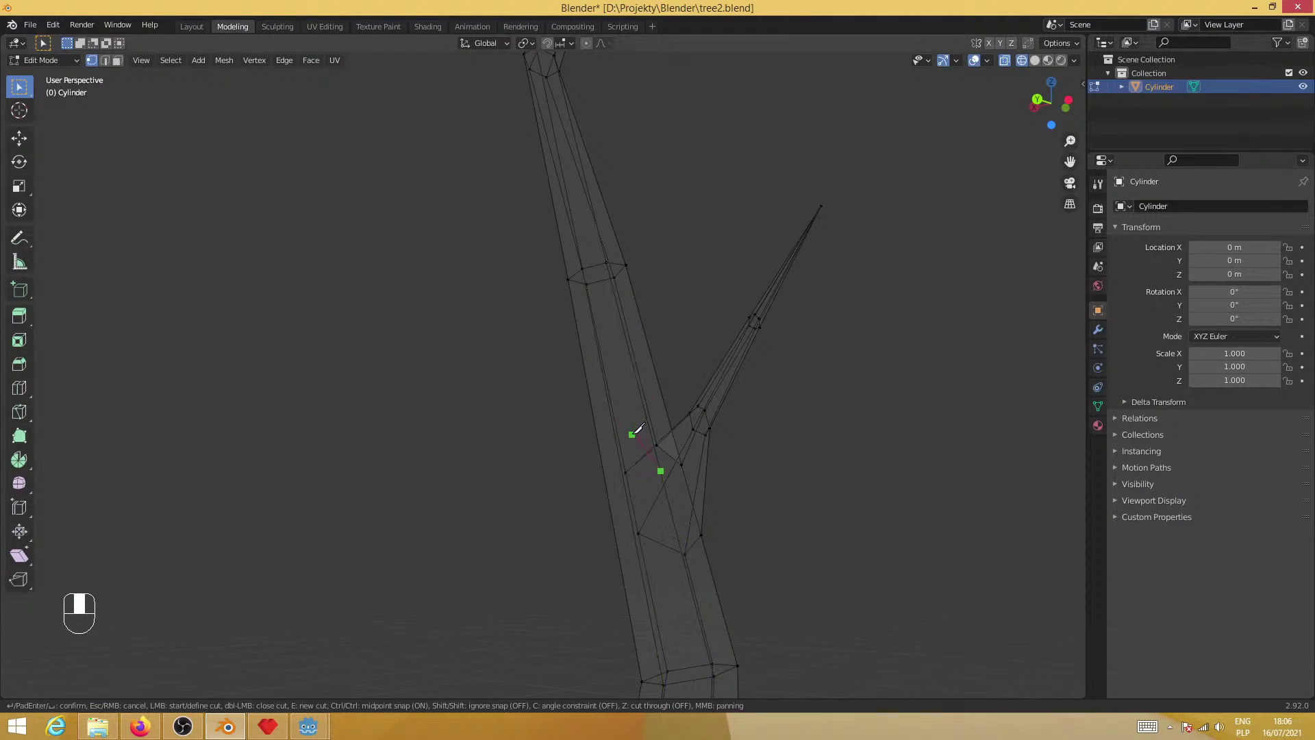
{"action": "key", "text": "Escape"}
Knife-cut a diamond-shaped face across adjacent trunk sides, between the first branch and the bend above it
{"action": "key", "text": "k"}
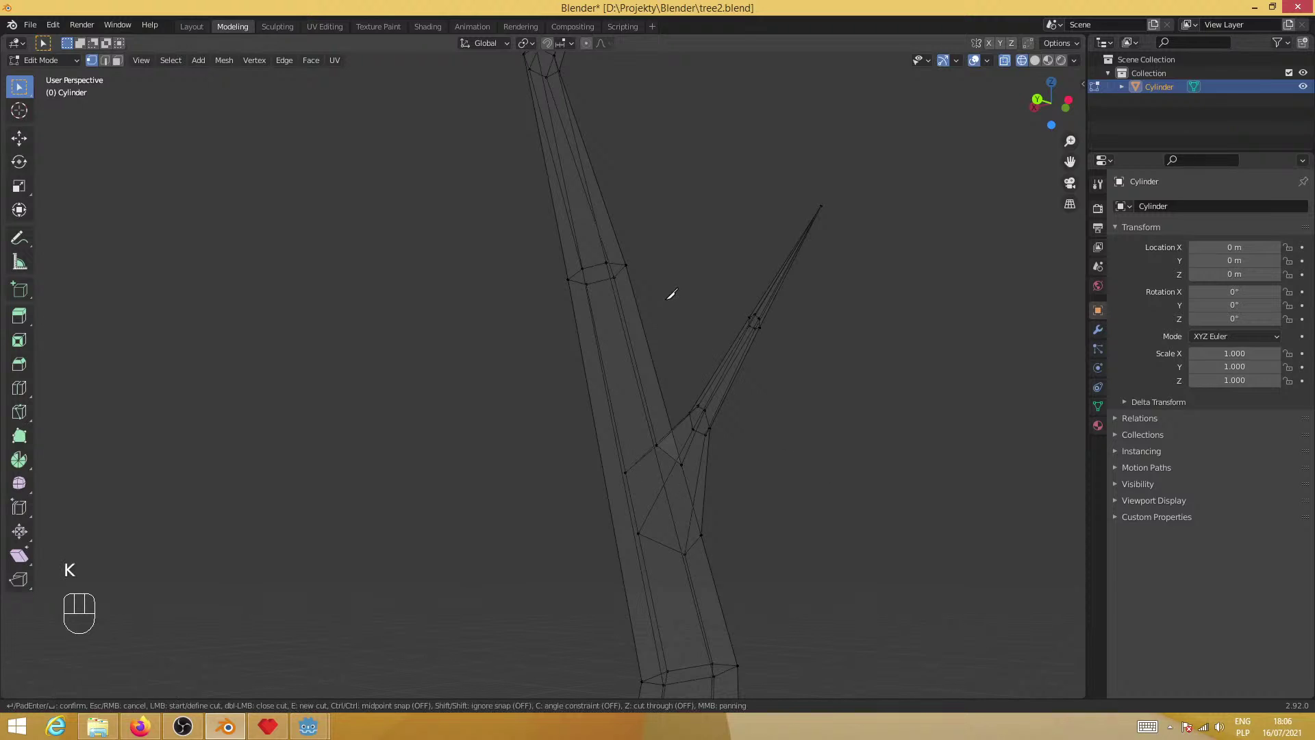
{"action": "left_click", "coordinate": [594, 331]}
{"action": "middle_click_drag", "start_coordinate": [690, 361], "coordinate": [637, 376]}
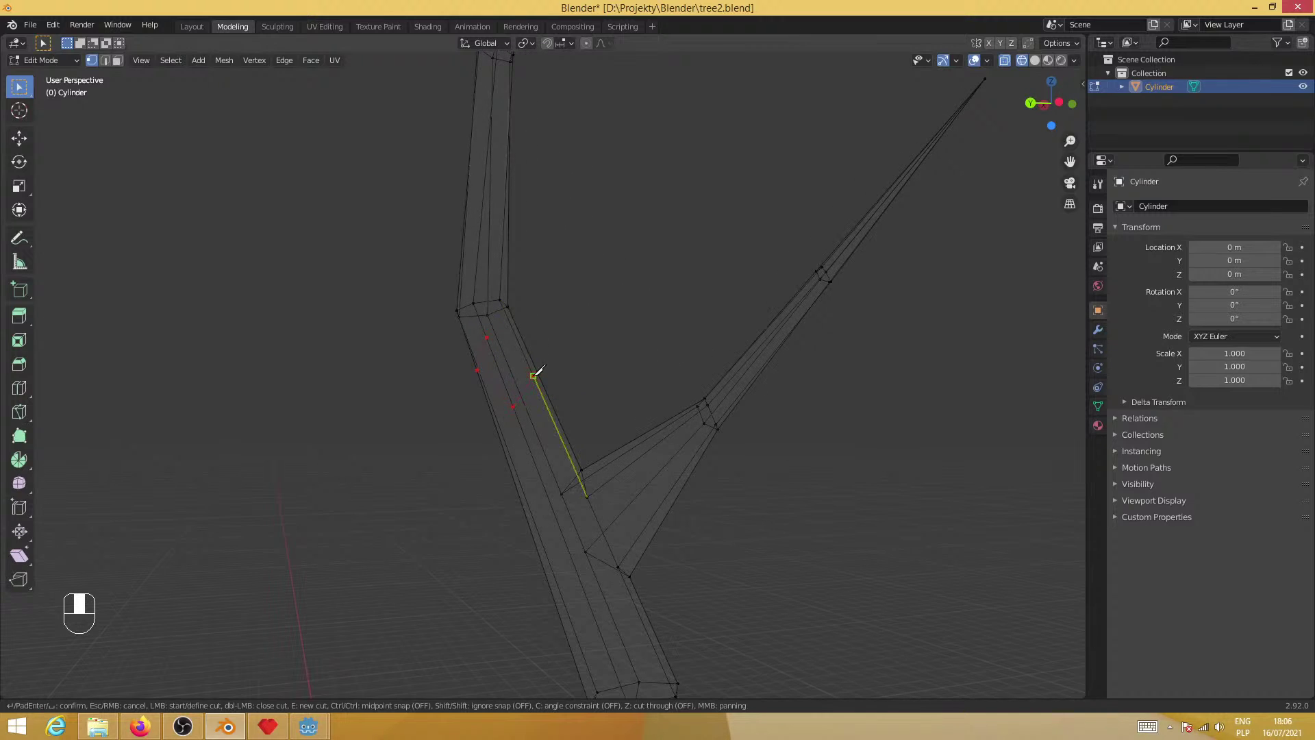
{"action": "left_click", "coordinate": [534, 375]}
{"action": "key", "text": "Return"}
Knife-cut two short edges from the new diamond's lower and upper sloping edges to the neighbouring trunk edges
{"action": "middle_click_drag", "start_coordinate": [527, 467], "coordinate": [507, 417], "text": "ctrl"}
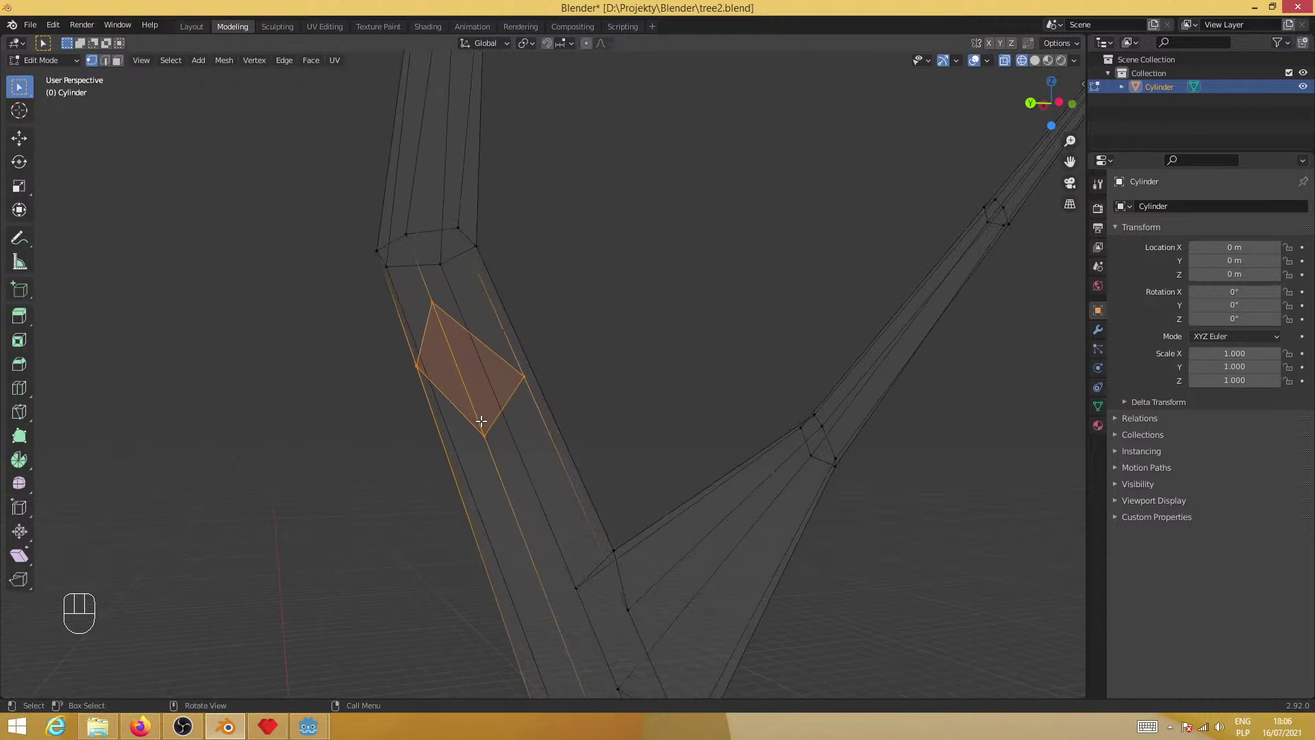
{"action": "key", "text": "k"}
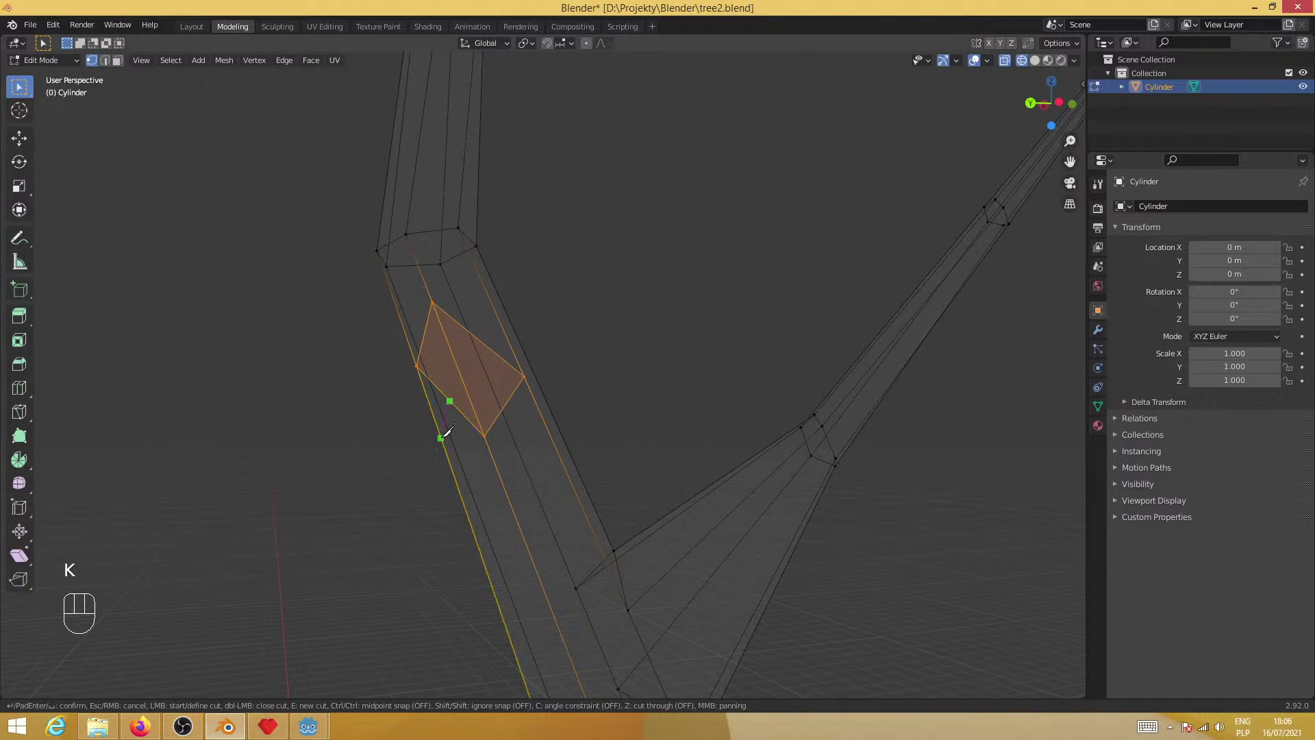
{"action": "left_click", "coordinate": [442, 436]}
{"action": "key", "text": "Return"}
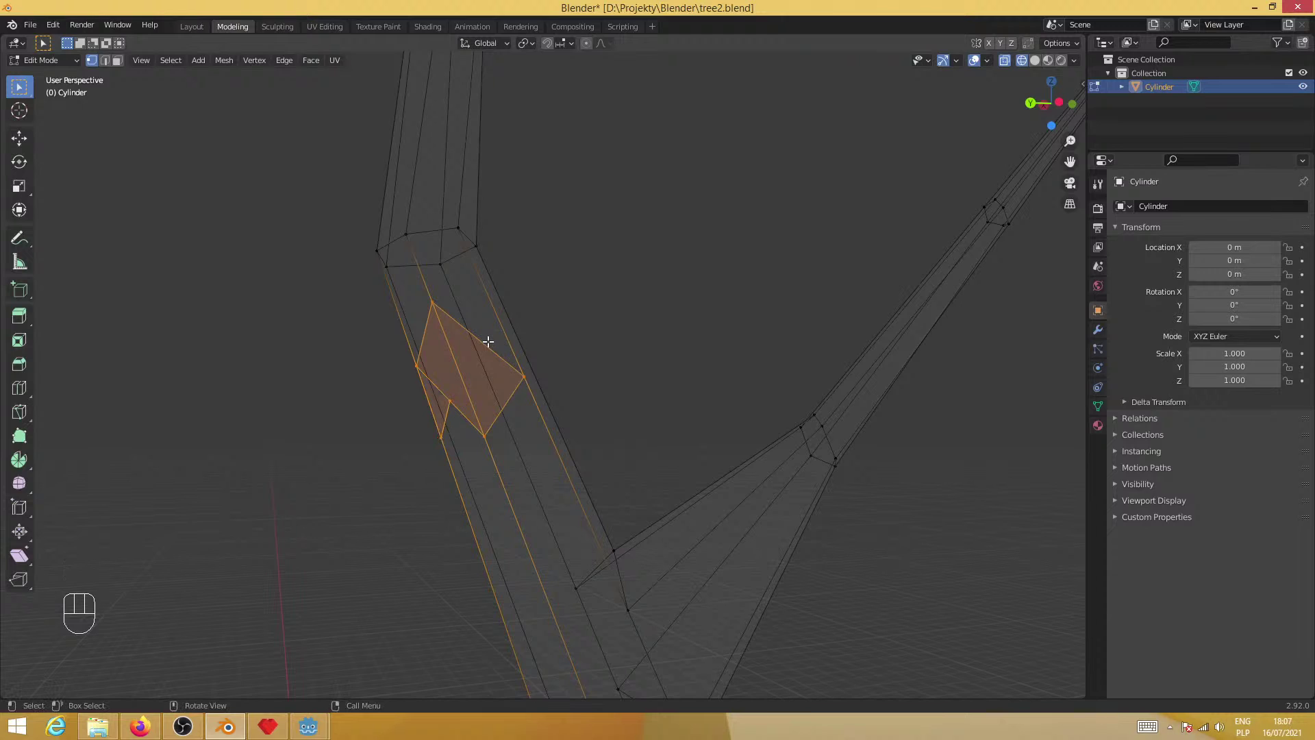
{"action": "key", "text": "k"}
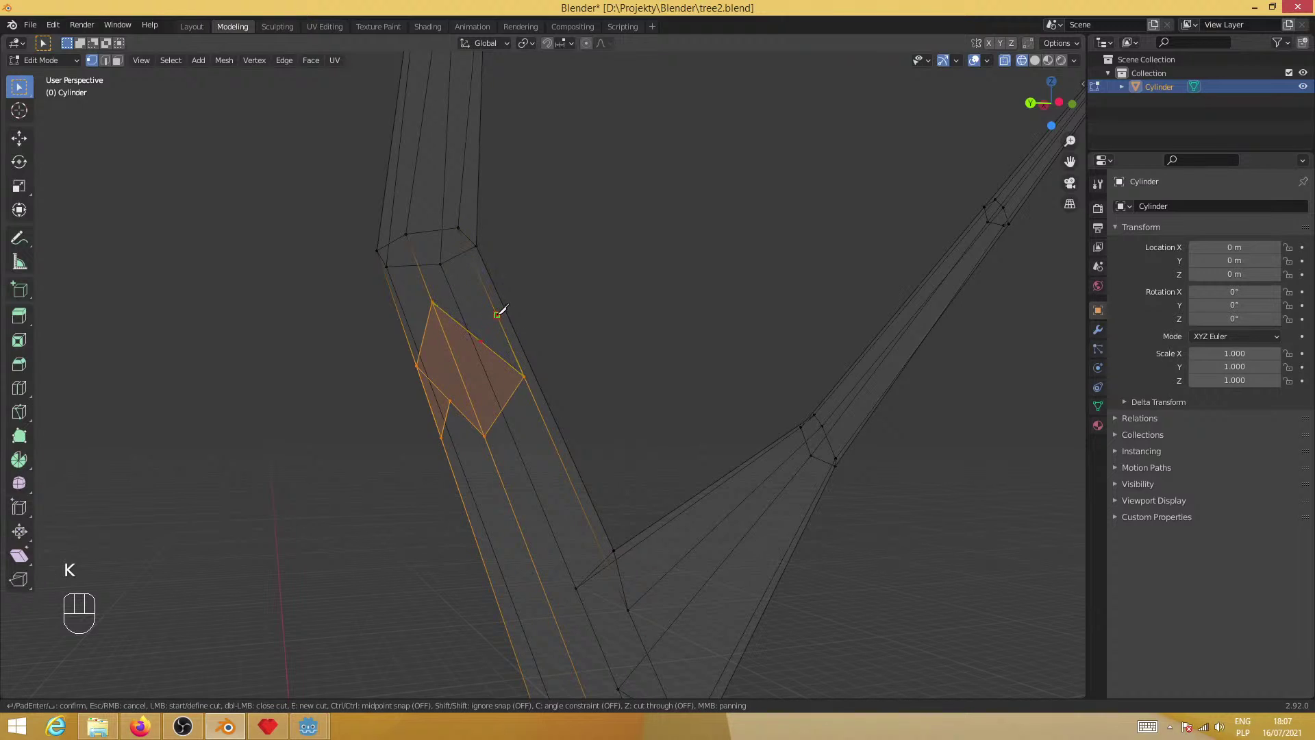
{"action": "left_click", "coordinate": [497, 315]}
{"action": "key", "text": "Return"}
Merge the two vertices of the upper short edge at their center
{"action": "left_click", "coordinate": [482, 342]}
{"action": "left_click", "coordinate": [496, 316], "text": "shift"}
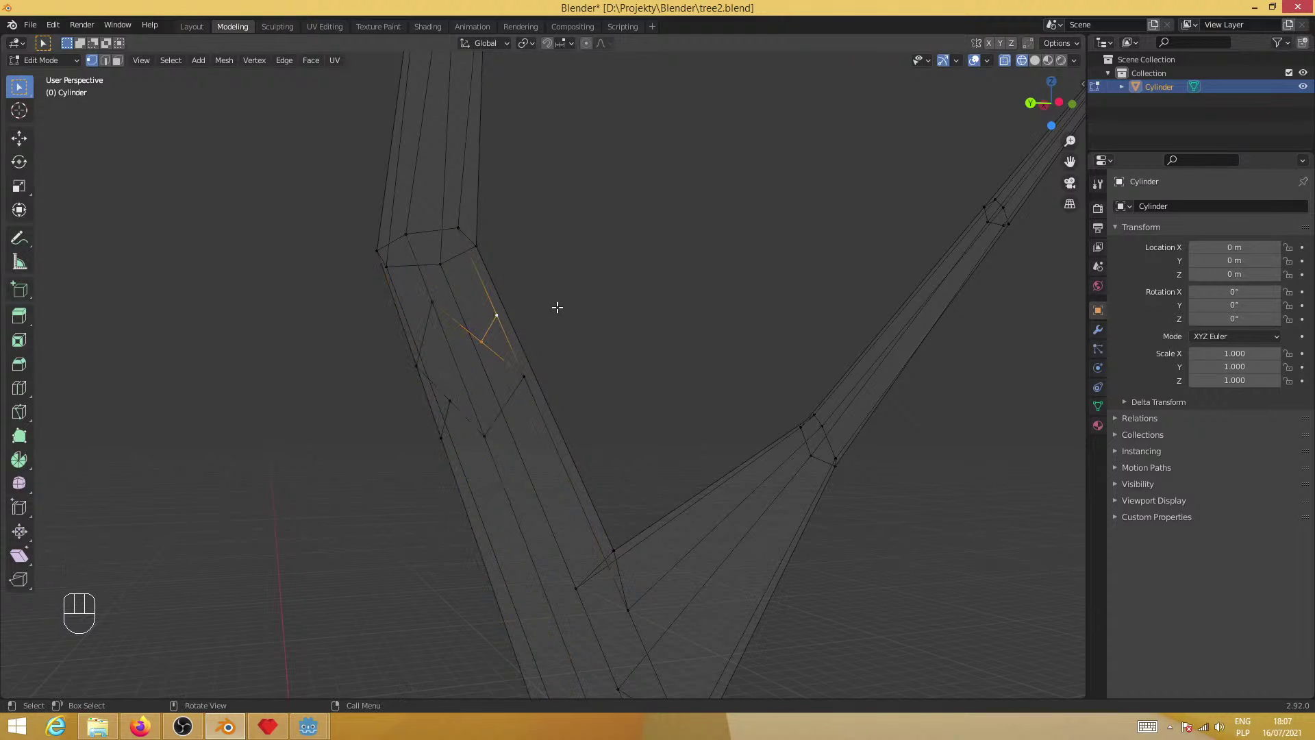
{"action": "key", "text": "m"}
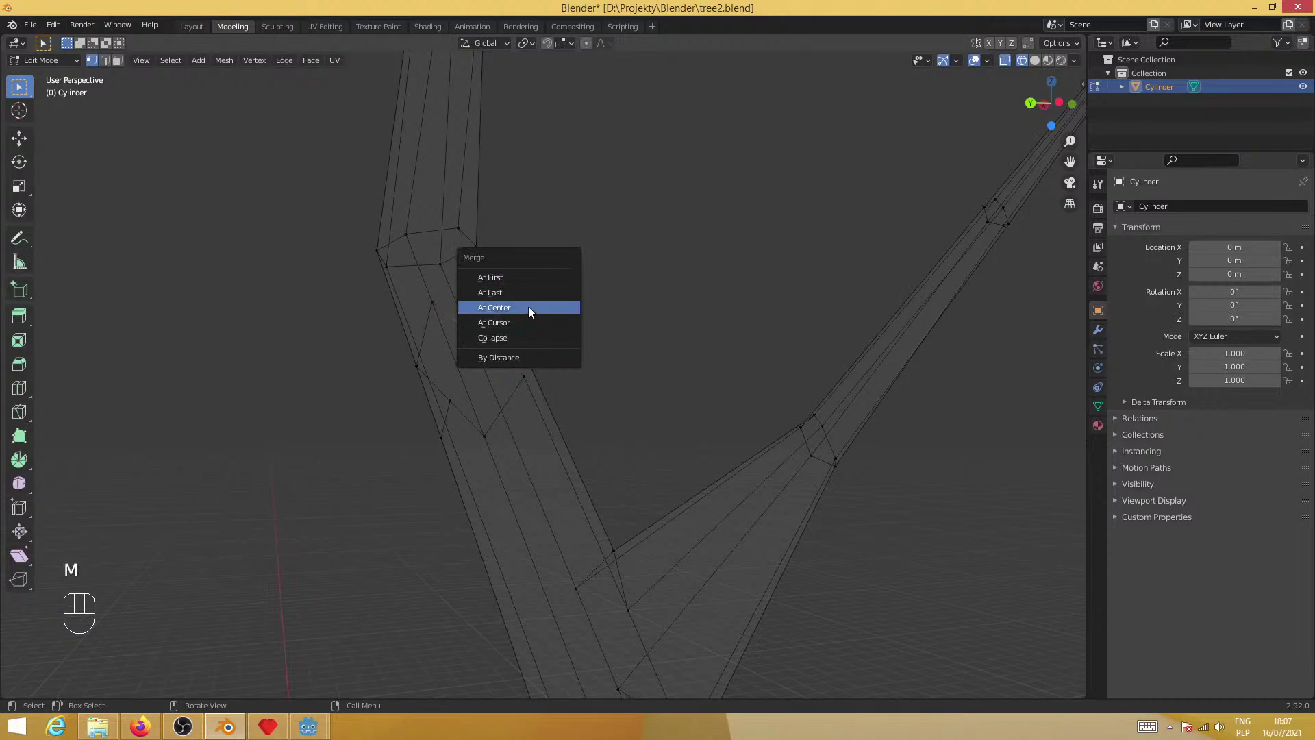
{"action": "left_click", "coordinate": [528, 307]}
Merge the two vertices of the lower short edge onto the trunk-edge vertex, using At Last
{"action": "left_click", "coordinate": [449, 405]}
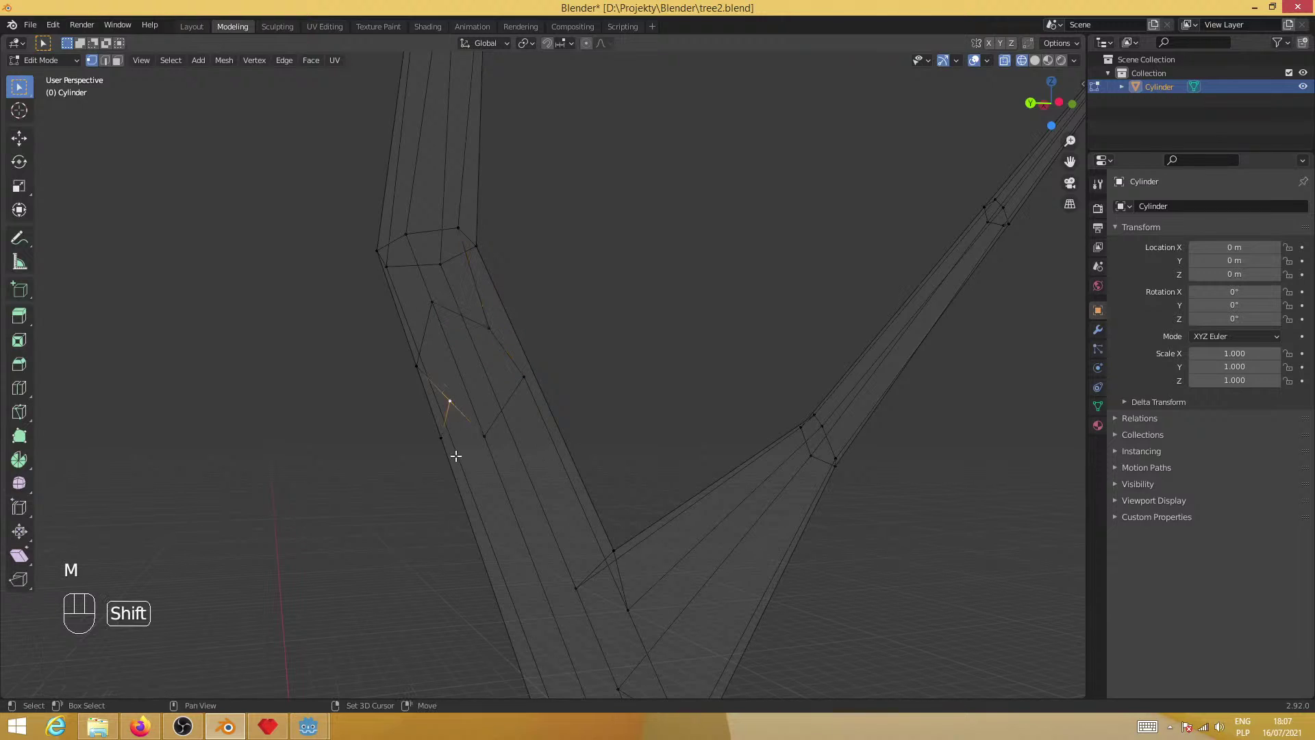
{"action": "left_click", "coordinate": [453, 452], "text": "shift"}
{"action": "key", "text": "m"}
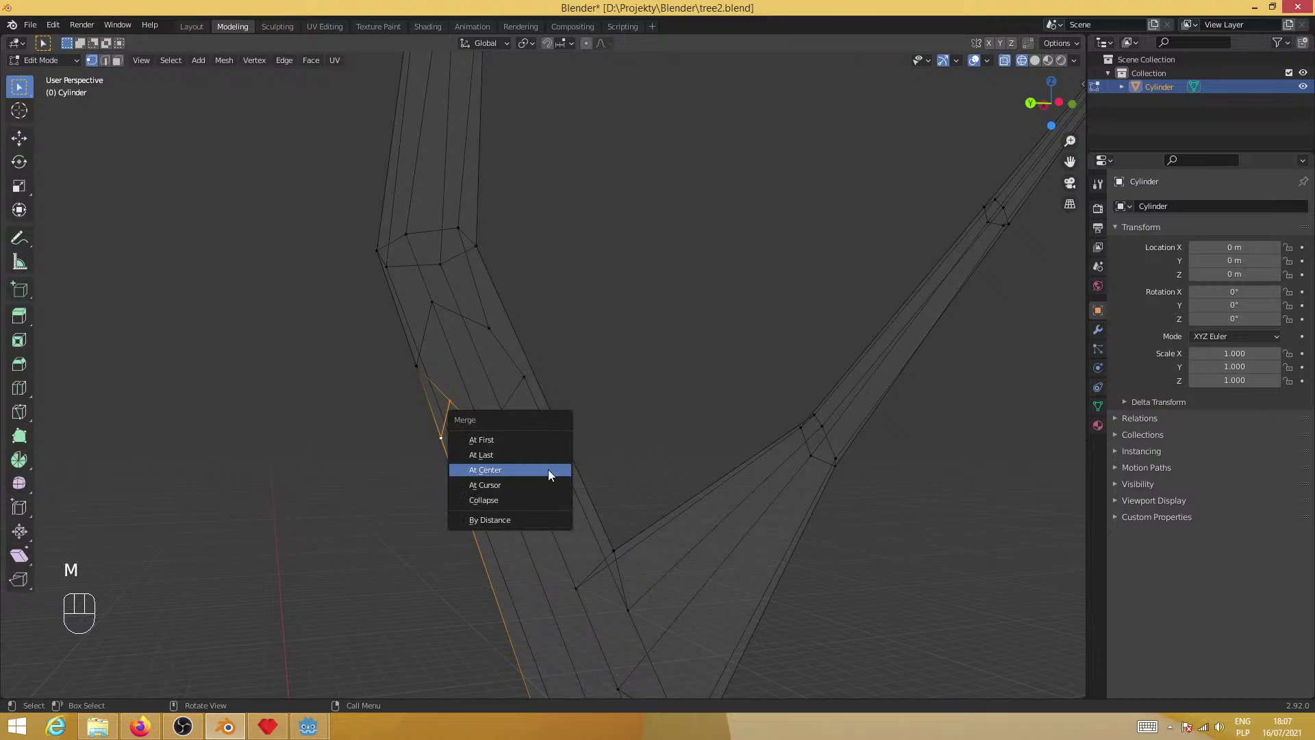
{"action": "left_click", "coordinate": [499, 442]}
{"action": "key", "text": "ctrl+z"}
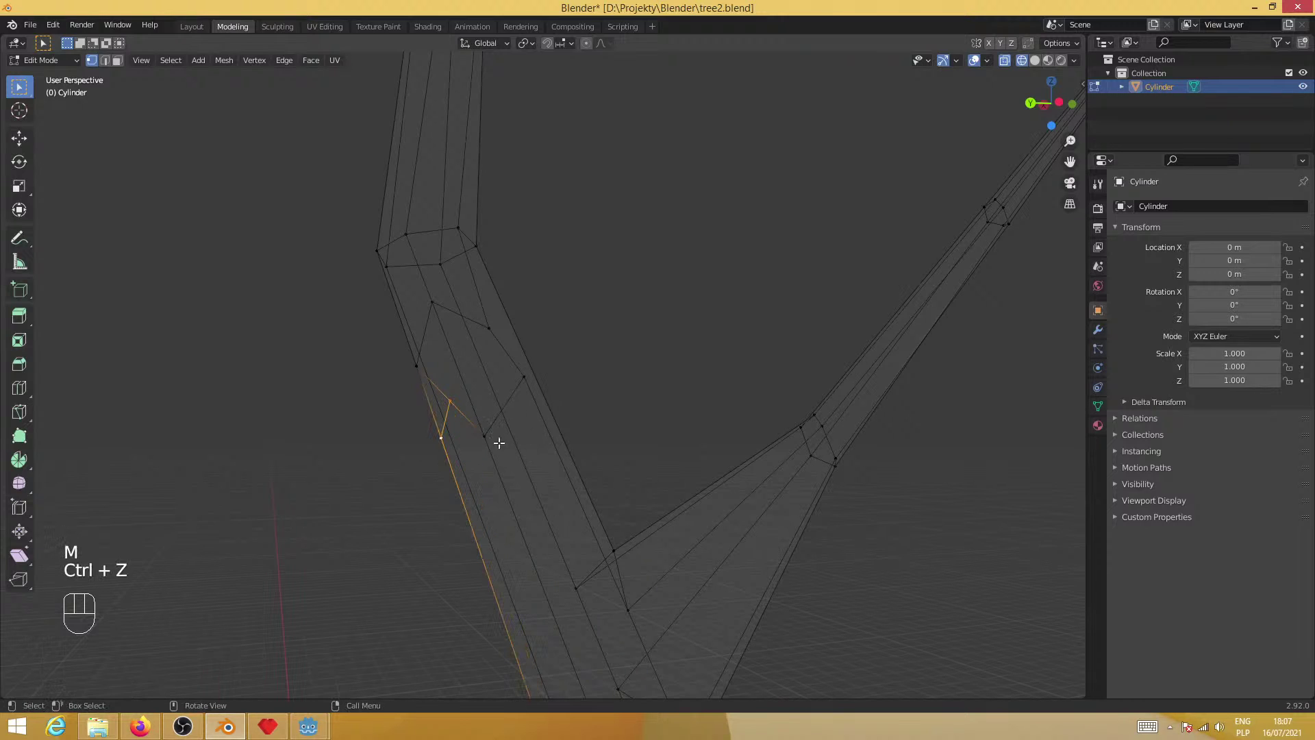
{"action": "key", "text": "m"}
{"action": "left_click", "coordinate": [542, 434]}
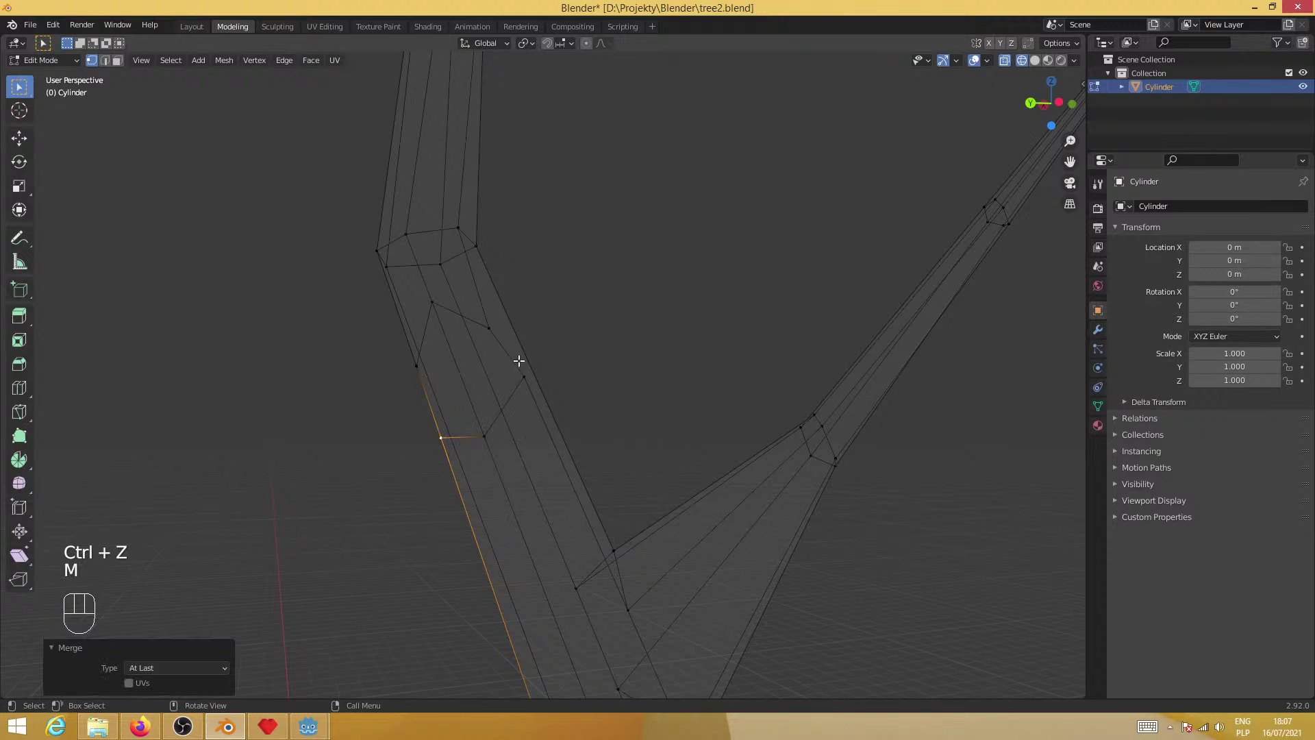
Nudge the merged vertex on the upper side of the new cut slightly to align it with the trunk edge
{"action": "left_click", "coordinate": [489, 328]}
{"action": "middle_click_drag", "start_coordinate": [420, 456], "coordinate": [467, 420]}
{"action": "key", "text": "g"}
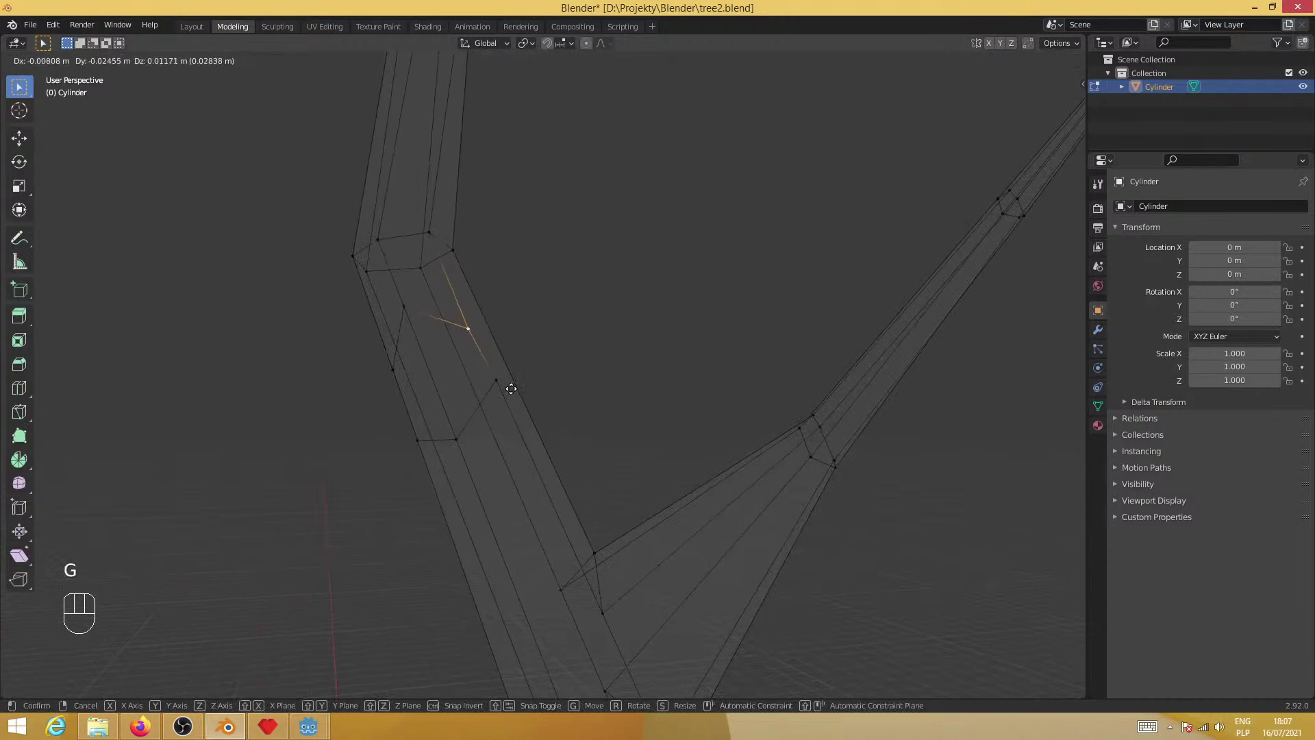
{"action": "left_click", "coordinate": [463, 395]}
Select the vertices outlining the new cut face and extrude it about 1.1 m outward as a second branch
{"action": "left_click", "coordinate": [496, 379]}
{"action": "left_click", "coordinate": [455, 438], "text": "shift"}
{"action": "left_click", "coordinate": [417, 439], "text": "shift"}
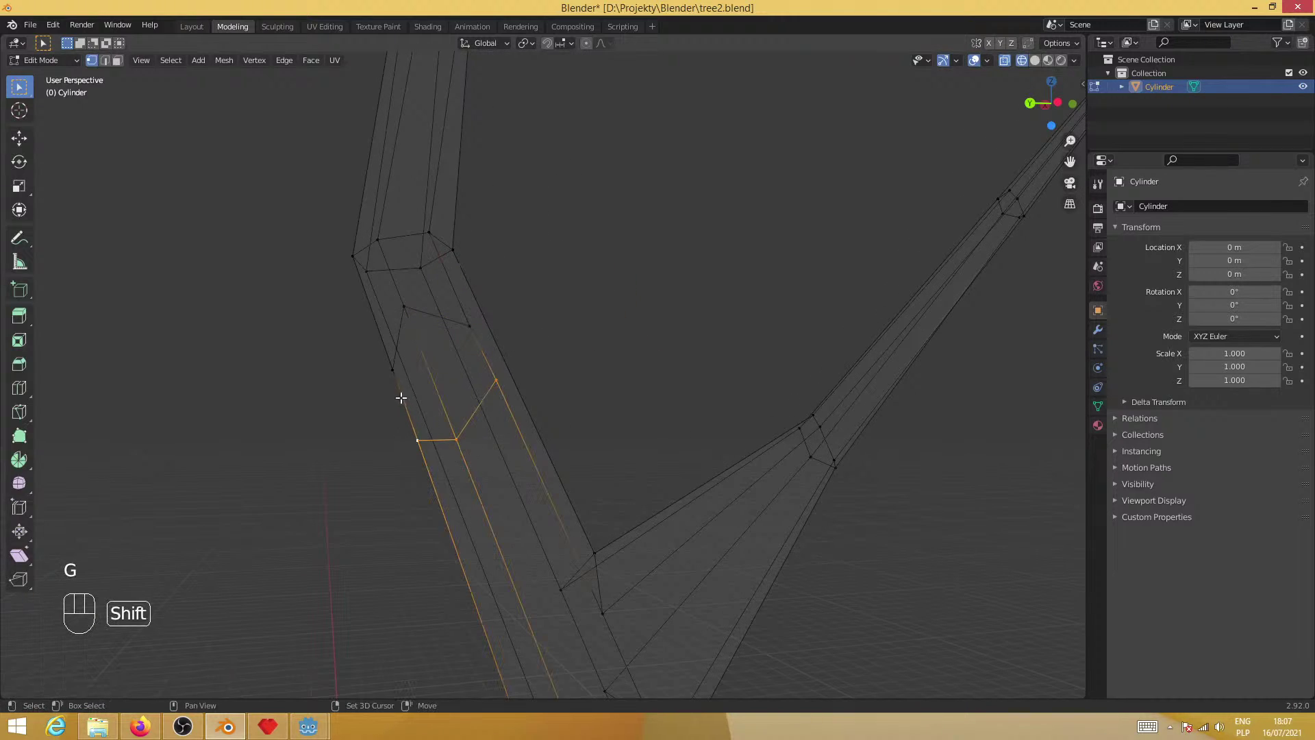
{"action": "left_click", "coordinate": [400, 321], "text": "shift"}
{"action": "mouse_move", "coordinate": [582, 464]}
{"action": "middle_mouse_down"}
{"action": "mouse_move", "coordinate": [455, 482]}
{"action": "mouse_move", "coordinate": [567, 455]}
{"action": "middle_mouse_up"}
{"action": "key", "text": "e"}
{"action": "left_click", "coordinate": [397, 461]}
Scale down and rotate the second branch's end face, and raise it about 0.52 m in Z
{"action": "key", "text": "s"}
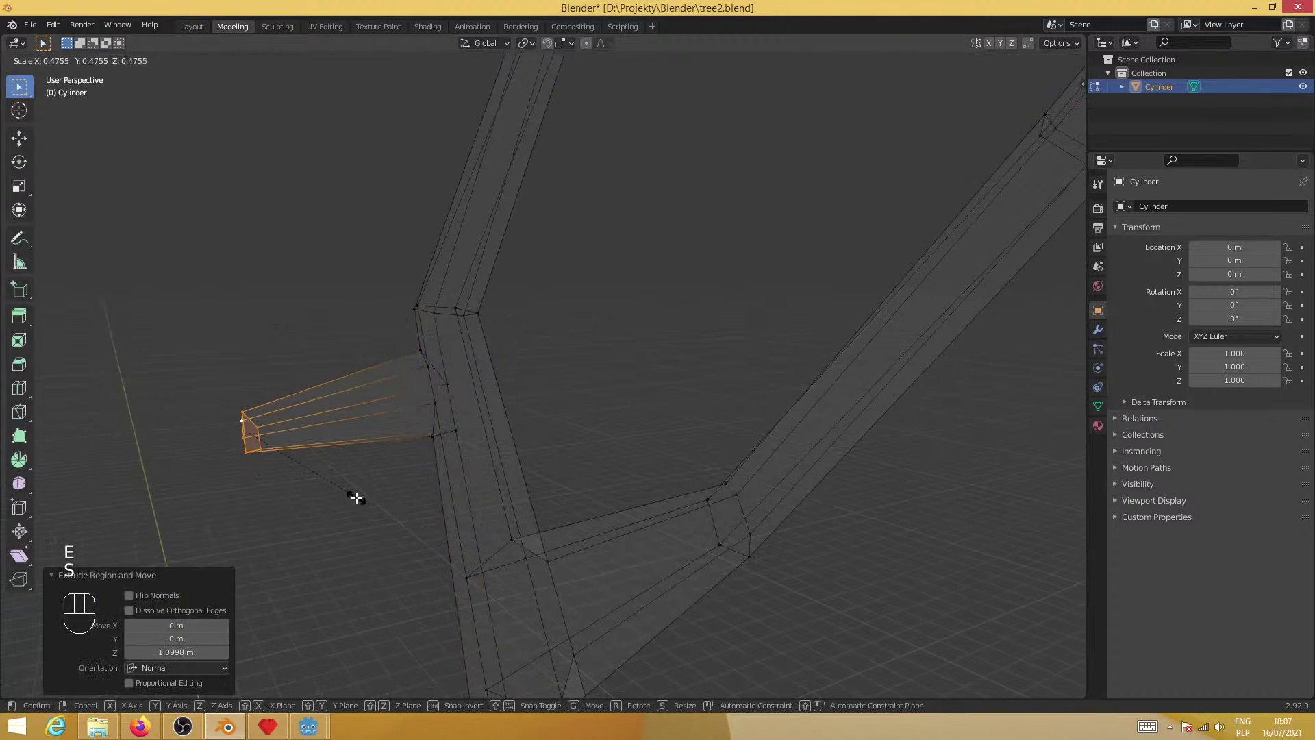
{"action": "left_click", "coordinate": [384, 527]}
{"action": "key", "text": "r"}
{"action": "left_click", "coordinate": [405, 559]}
{"action": "key", "text": "g"}
{"action": "left_click", "coordinate": [401, 482]}
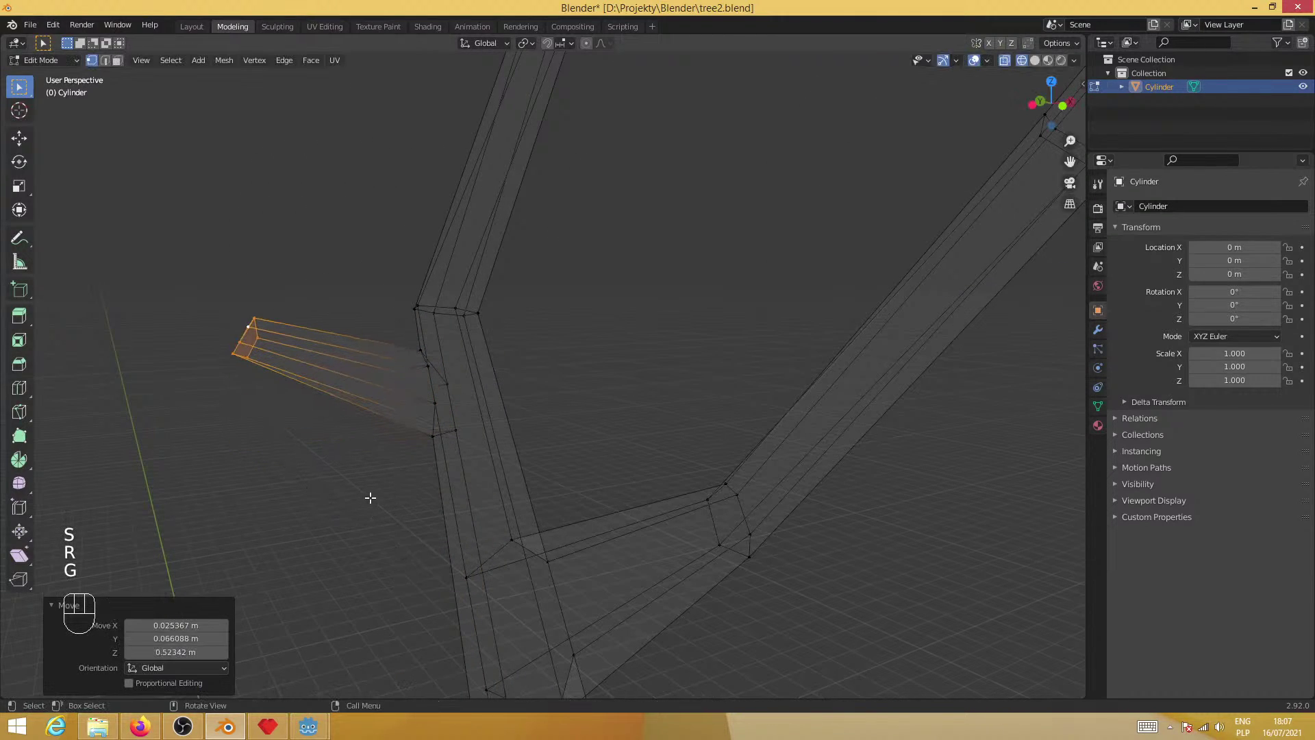
{"action": "middle_click_drag", "start_coordinate": [370, 496], "coordinate": [559, 520]}
{"action": "middle_click_drag", "start_coordinate": [592, 459], "coordinate": [699, 531], "text": "ctrl"}
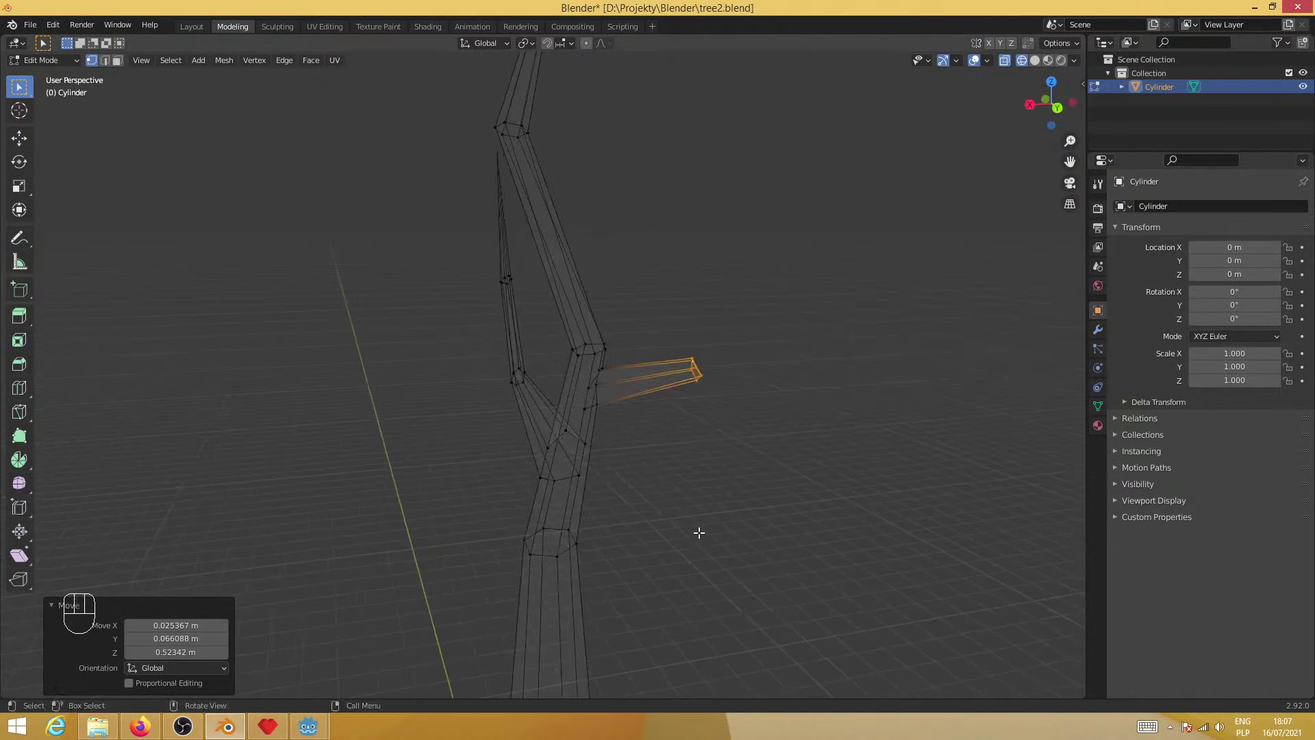
Extrude a further segment from the second branch's end, scale its end to about 0.69, and bend it upward with a -57.7° rotation
{"action": "key", "text": "e"}
{"action": "left_click", "coordinate": [895, 470]}
{"action": "key", "text": "s"}
{"action": "left_click", "coordinate": [892, 444]}
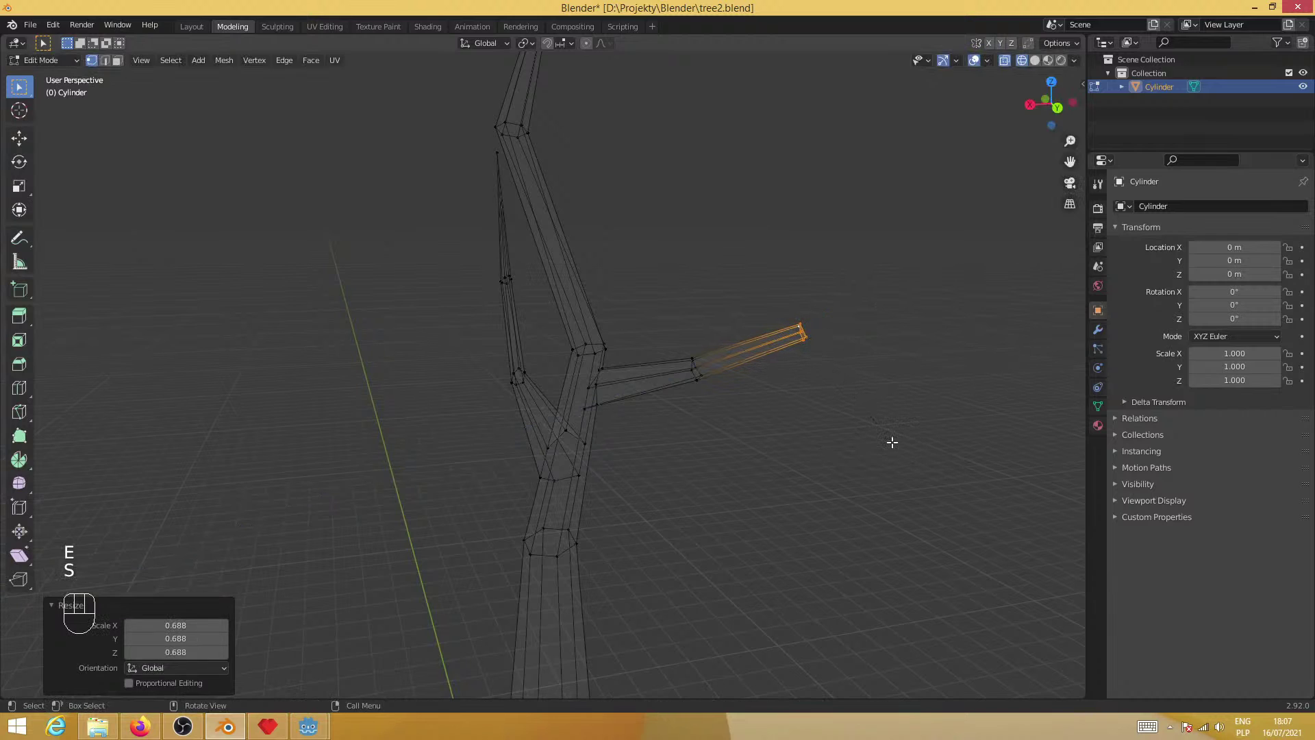
{"action": "key", "text": "g"}
{"action": "key", "text": "r"}
{"action": "left_click", "coordinate": [857, 270]}
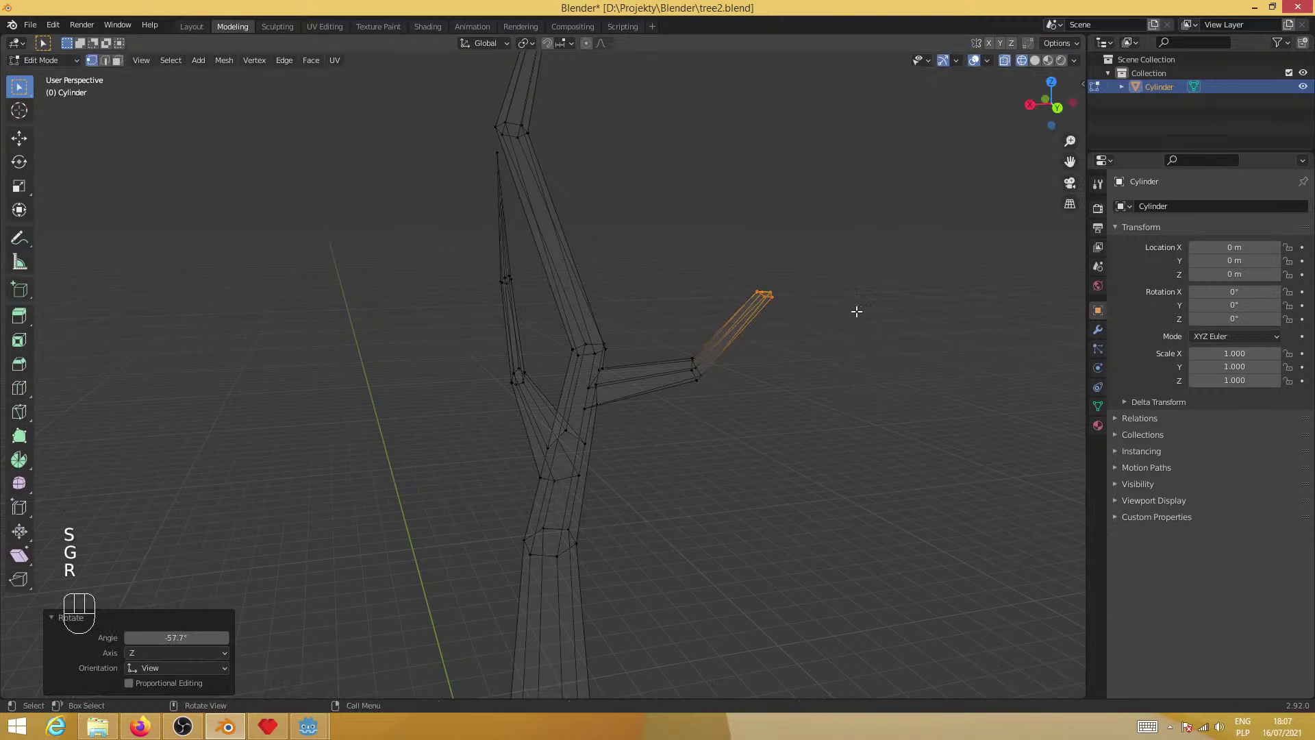
Extrude the second branch's end about 1.46 m upward and scale the new end face to about 0.40
{"action": "key", "text": "e"}
{"action": "left_click", "coordinate": [901, 158]}
{"action": "key", "text": "s"}
{"action": "left_click", "coordinate": [865, 175]}
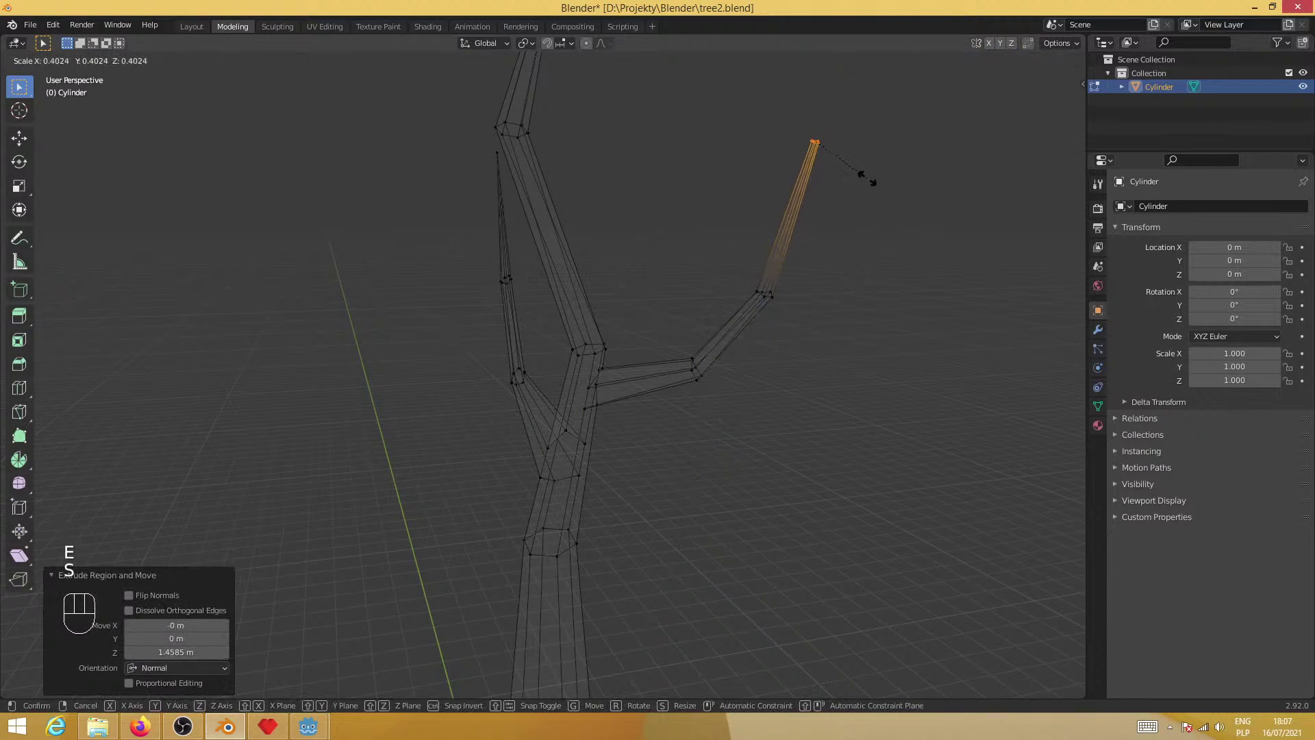
Merge the end vertices of the second branch into a single pointed tip and clear the selection
{"action": "middle_click_drag", "start_coordinate": [851, 352], "coordinate": [681, 502]}
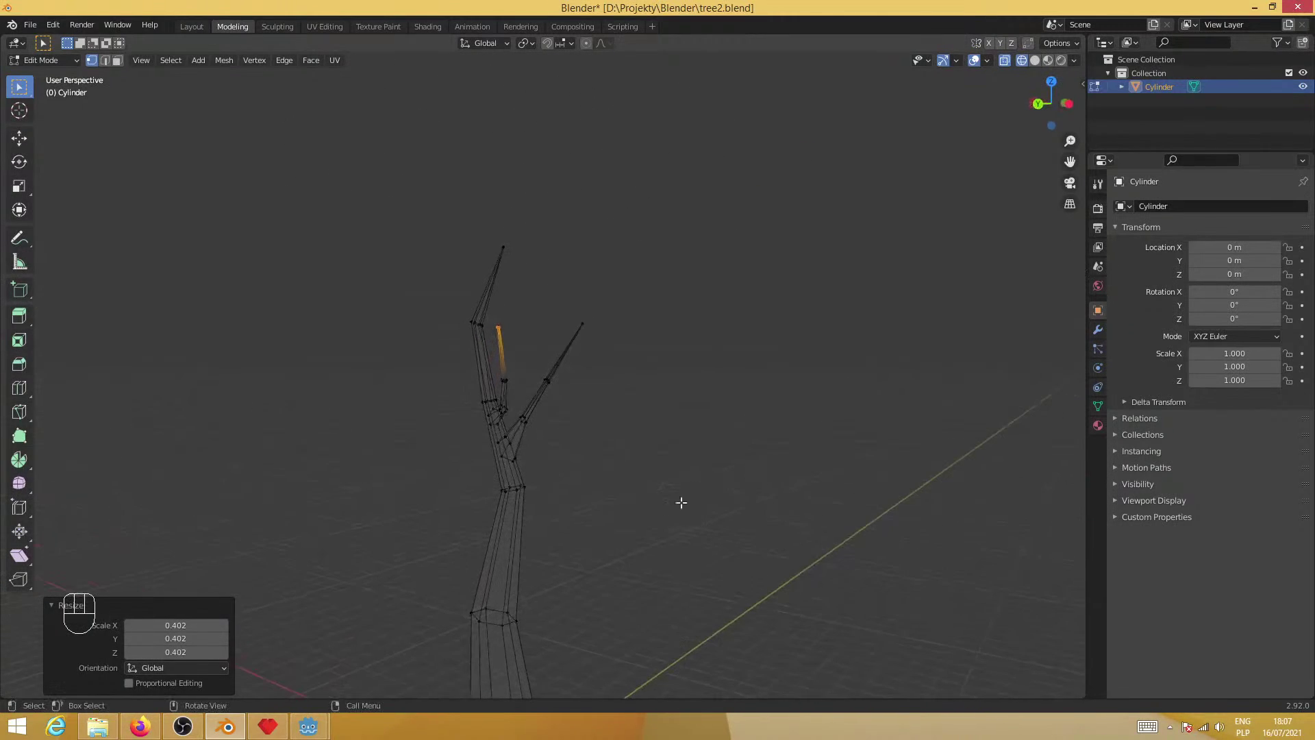
{"action": "middle_click_drag", "start_coordinate": [602, 455], "coordinate": [559, 398], "text": "ctrl"}
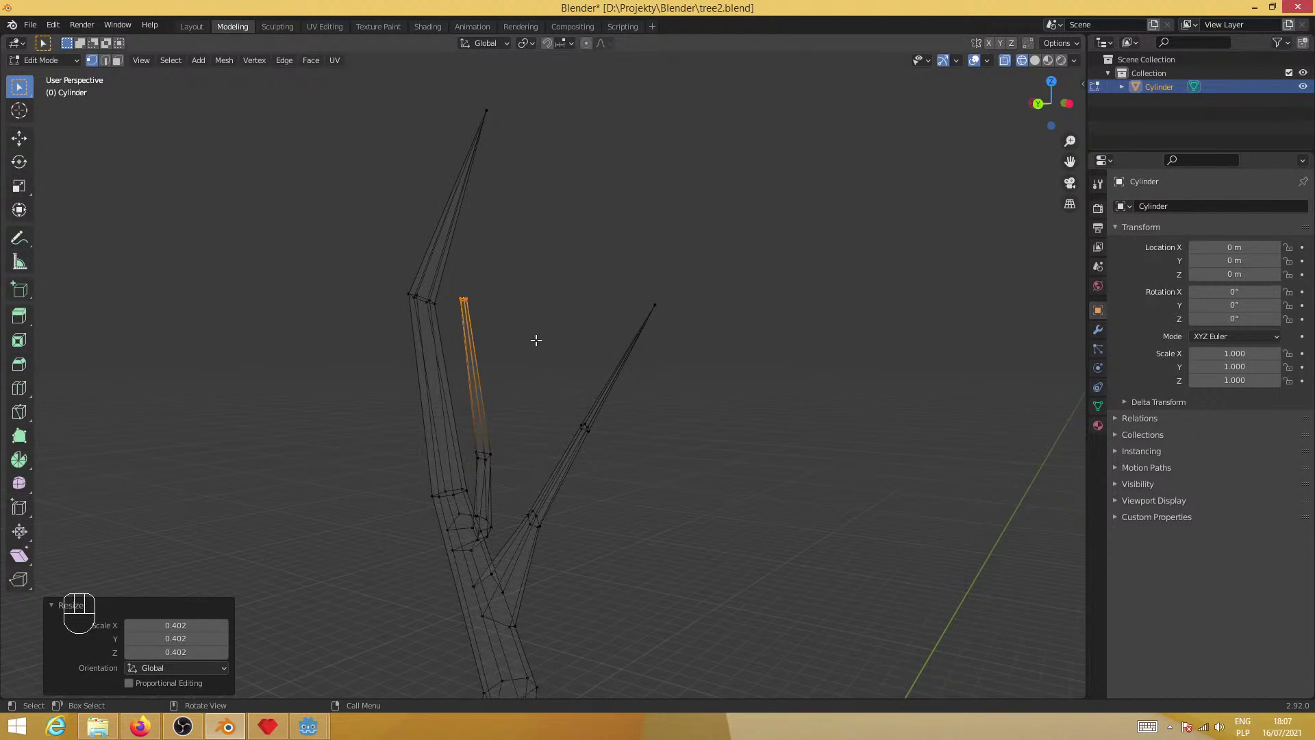
{"action": "key", "text": "m"}
{"action": "left_click", "coordinate": [490, 352]}
{"action": "left_click", "coordinate": [578, 377]}
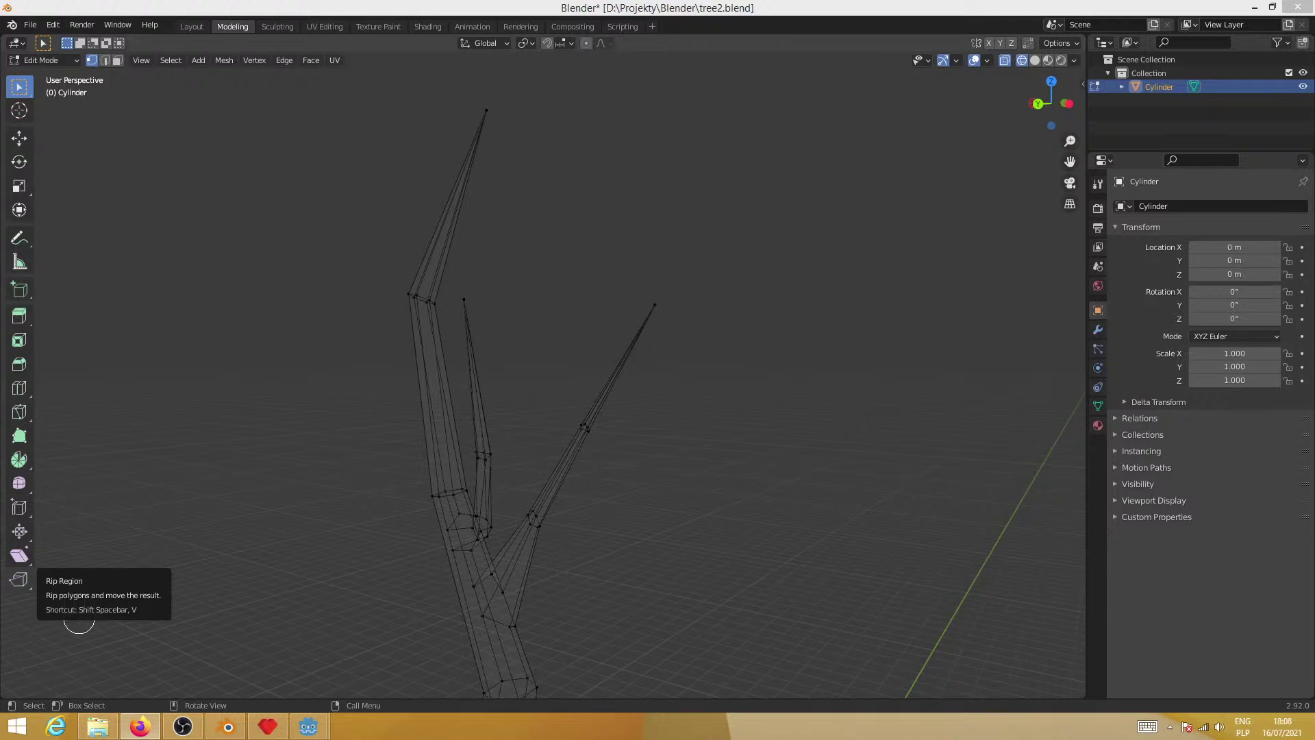
Examine the trunk, flared base and both branches of the tree from several sides
{"action": "middle_click_drag", "start_coordinate": [624, 430], "coordinate": [479, 458]}
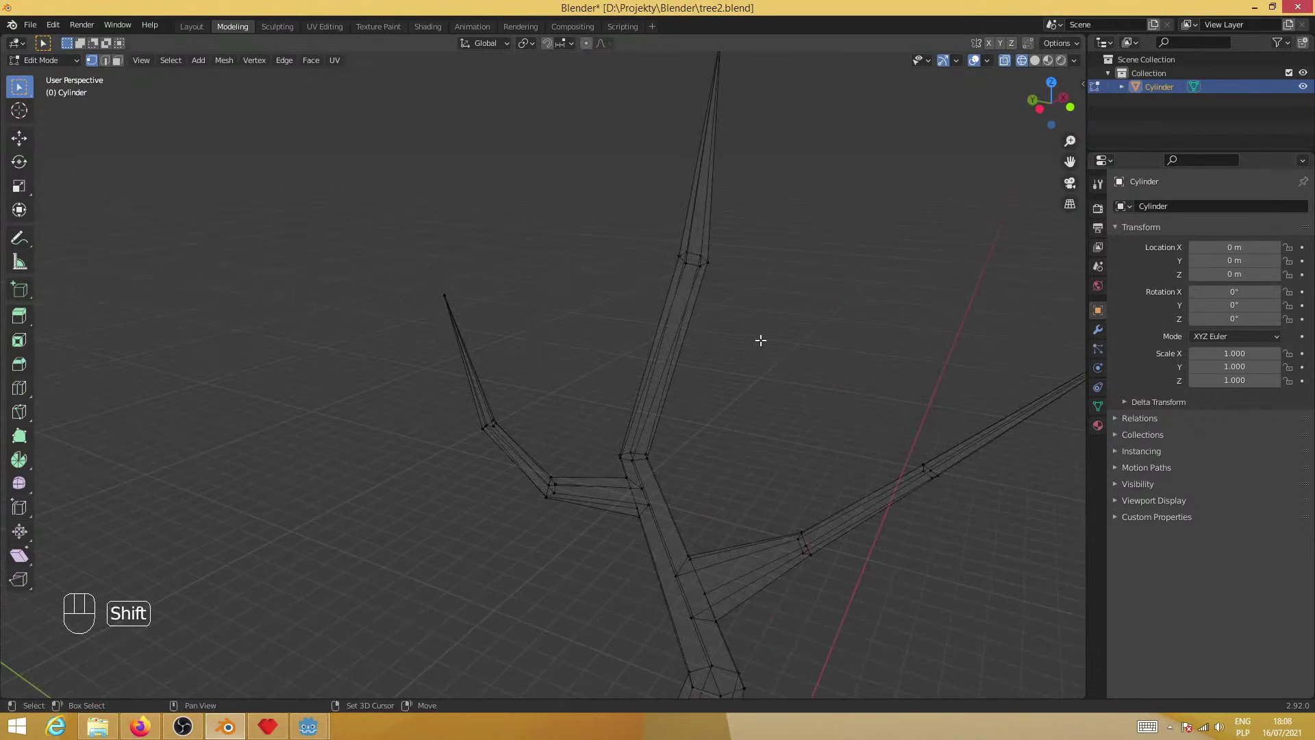
{"action": "middle_click_drag", "start_coordinate": [760, 340], "coordinate": [520, 564], "text": "shift"}
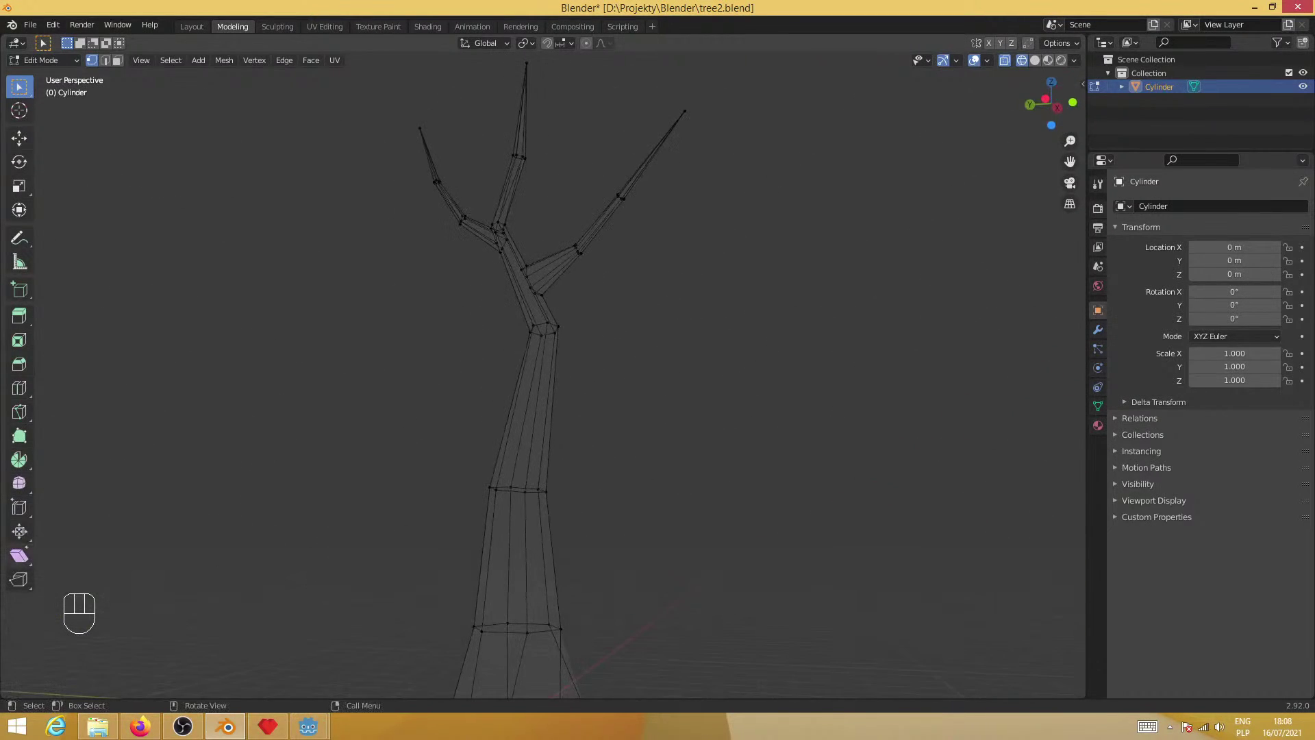
{"action": "key", "text": "alt+Tab"}
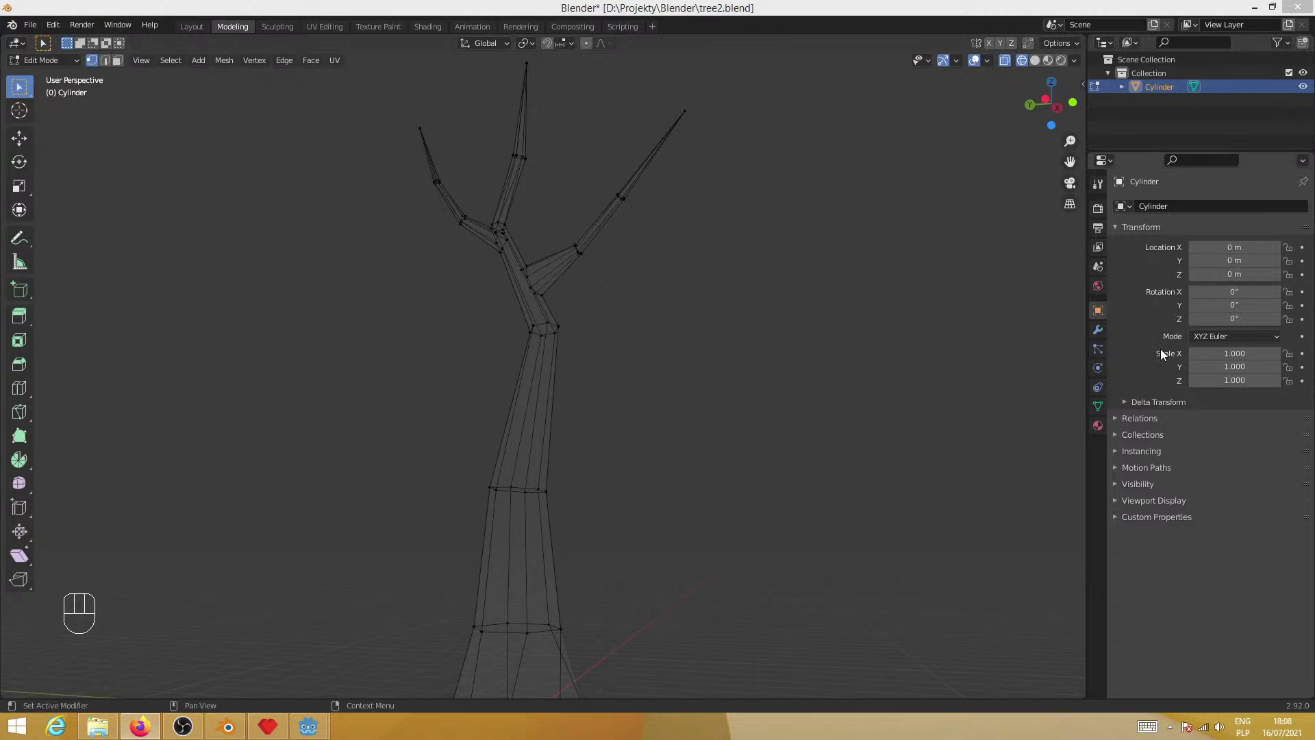
{"action": "middle_click_drag", "start_coordinate": [643, 226], "coordinate": [575, 312]}
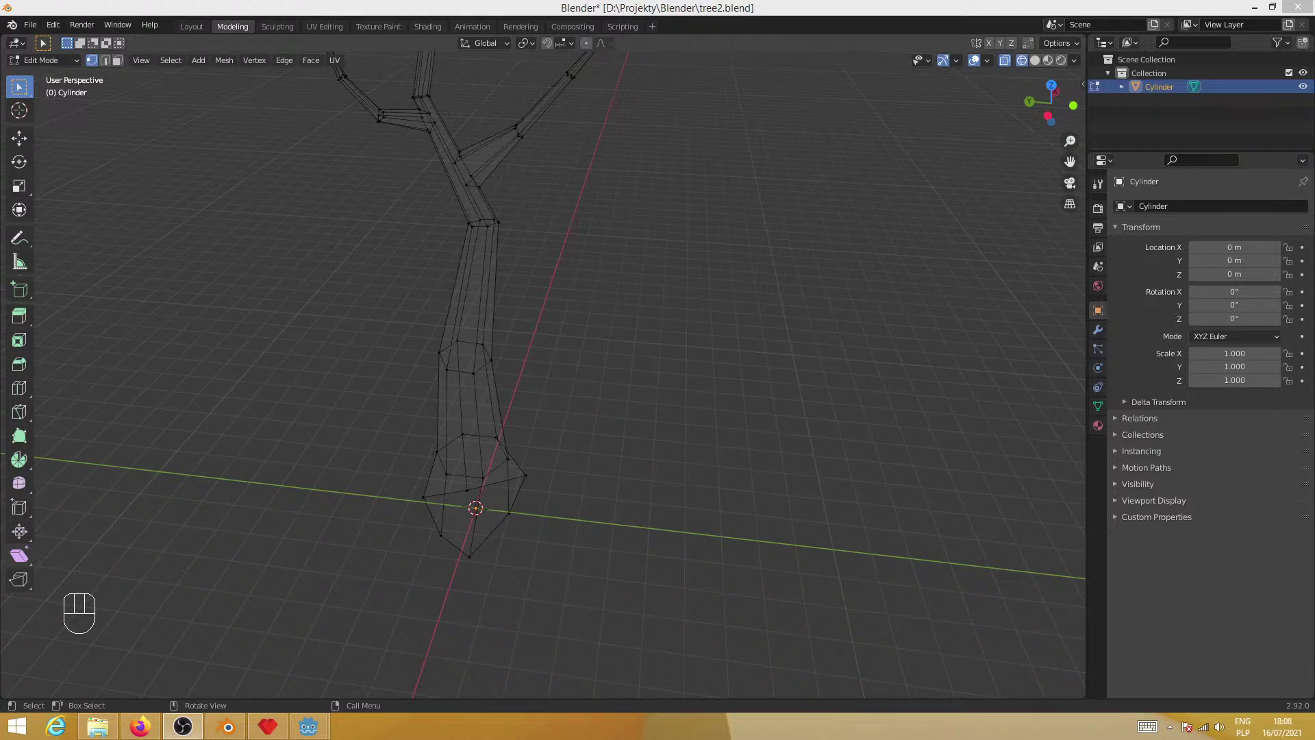
{"action": "middle_click_drag", "start_coordinate": [549, 531], "coordinate": [719, 466]}
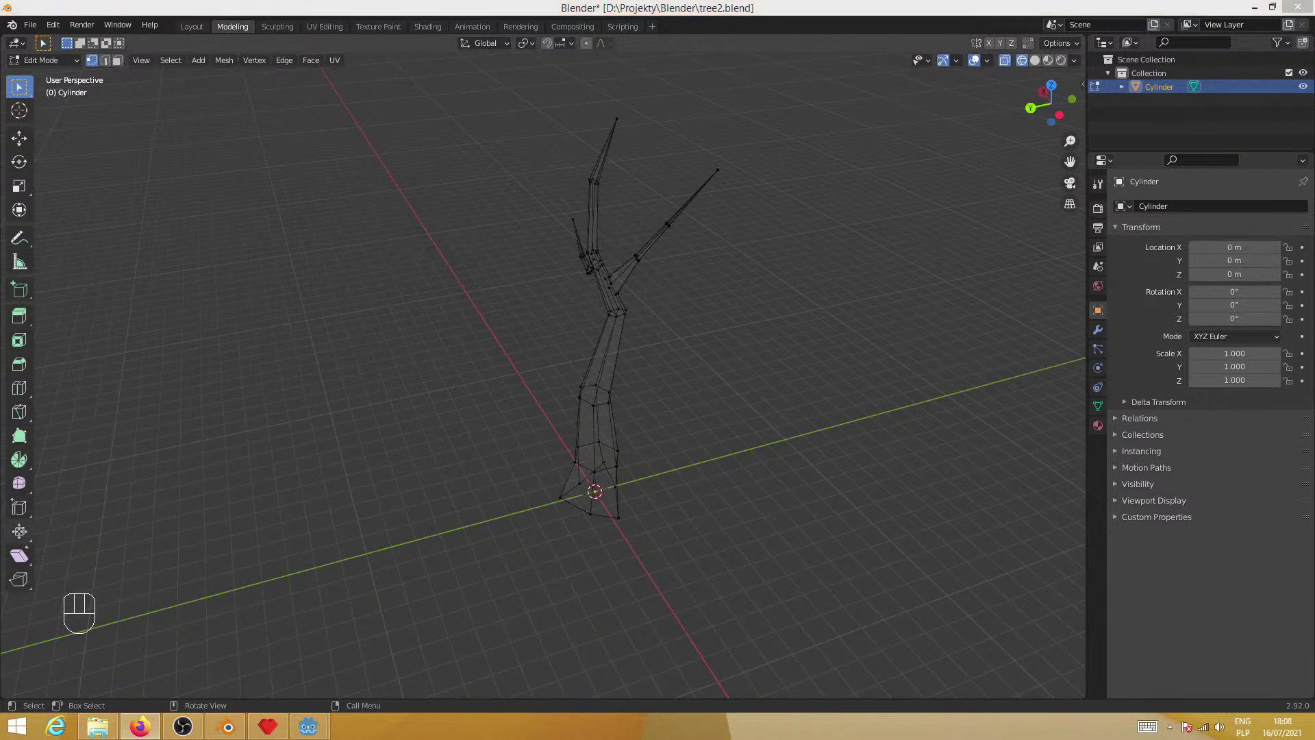
{"action": "middle_click_drag", "start_coordinate": [812, 477], "coordinate": [756, 496]}
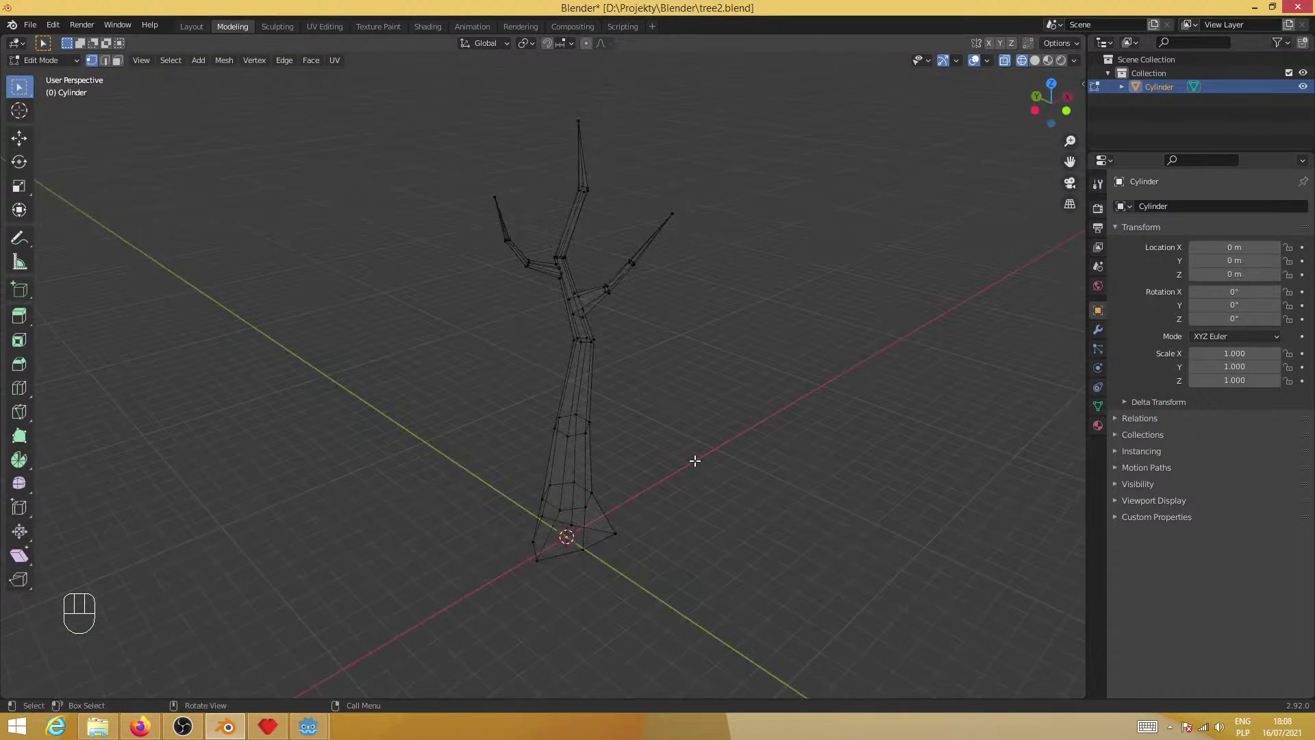
{"action": "middle_click_drag", "start_coordinate": [648, 448], "coordinate": [317, 549]}
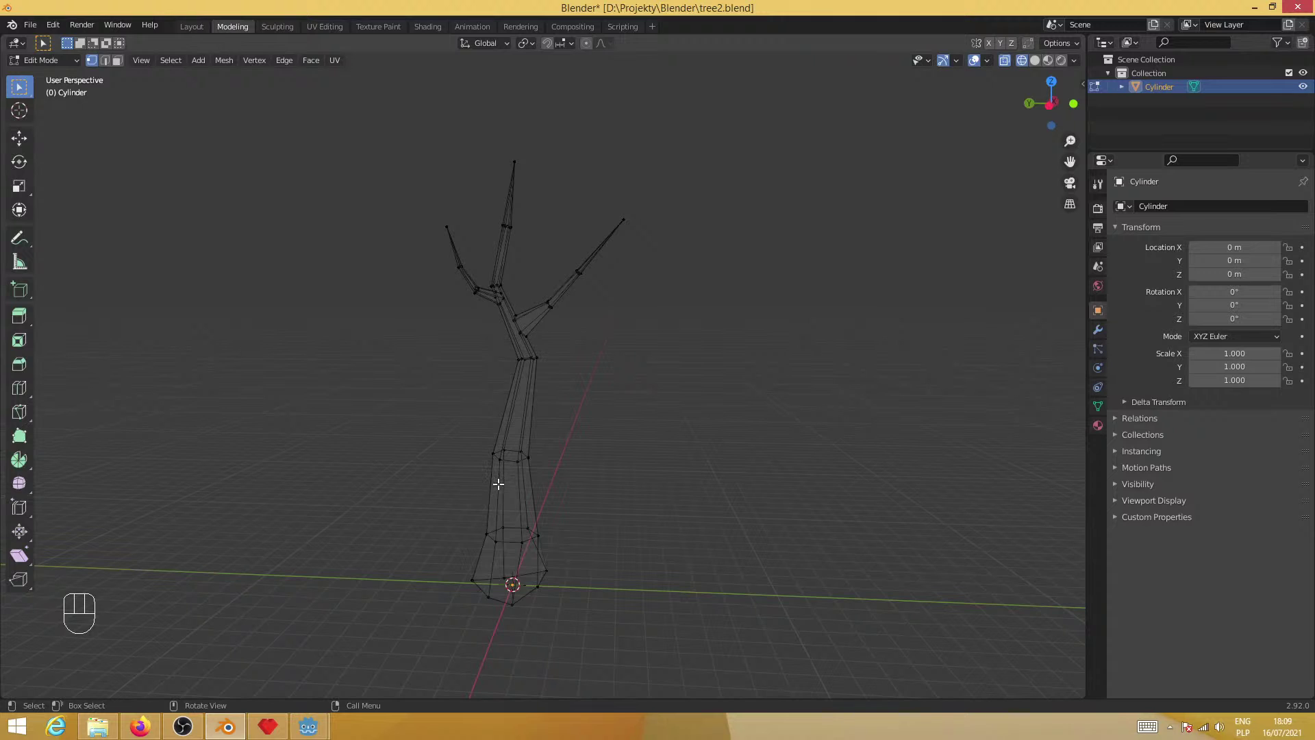
{"action": "middle_click_drag", "start_coordinate": [602, 555], "coordinate": [641, 505], "text": "shift"}
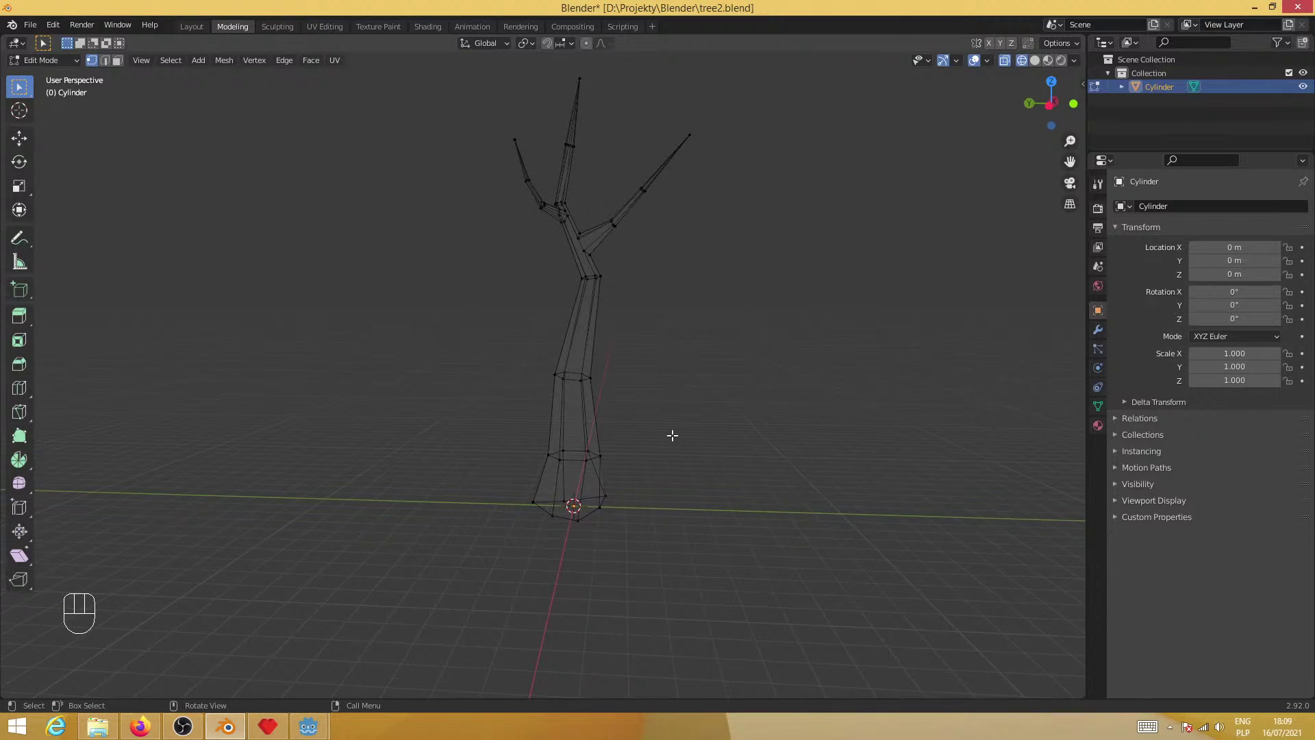
Add a UV sphere with 6 segments and 6 rings inside the tree mesh
{"action": "key", "text": "shift+a"}
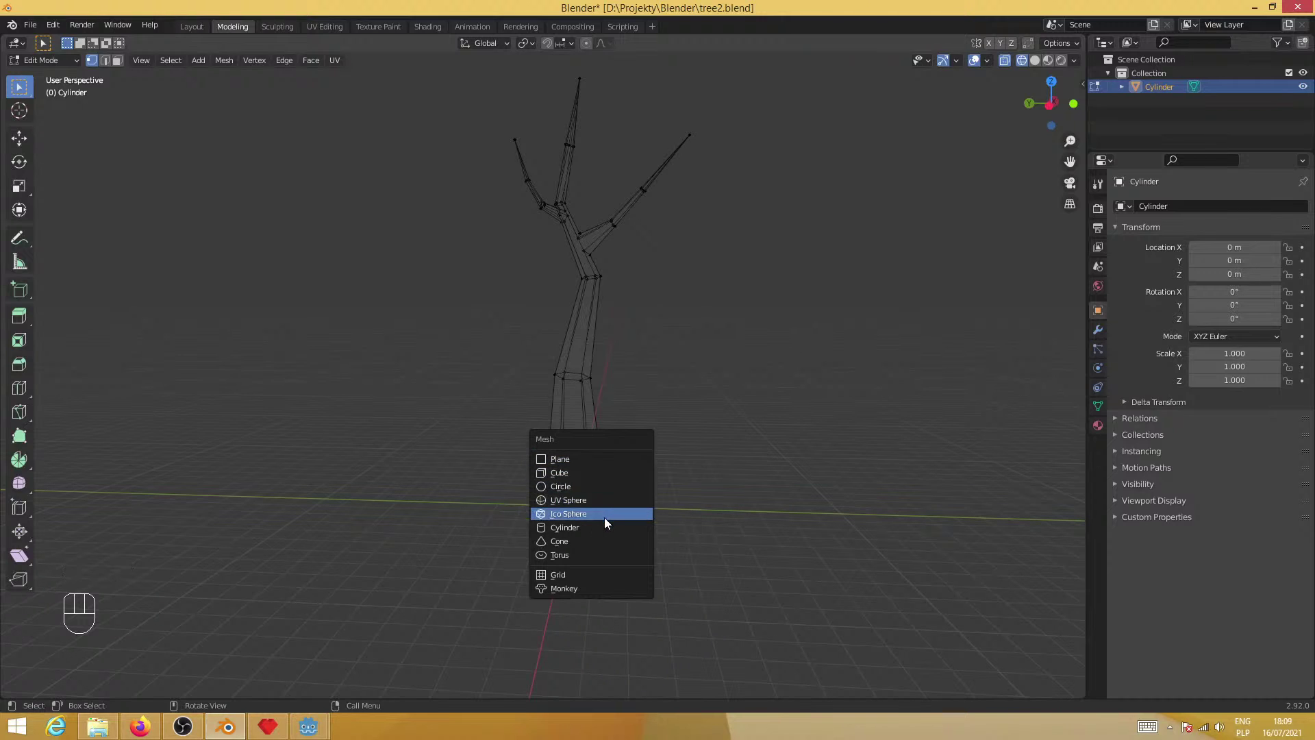
{"action": "left_click", "coordinate": [603, 499]}
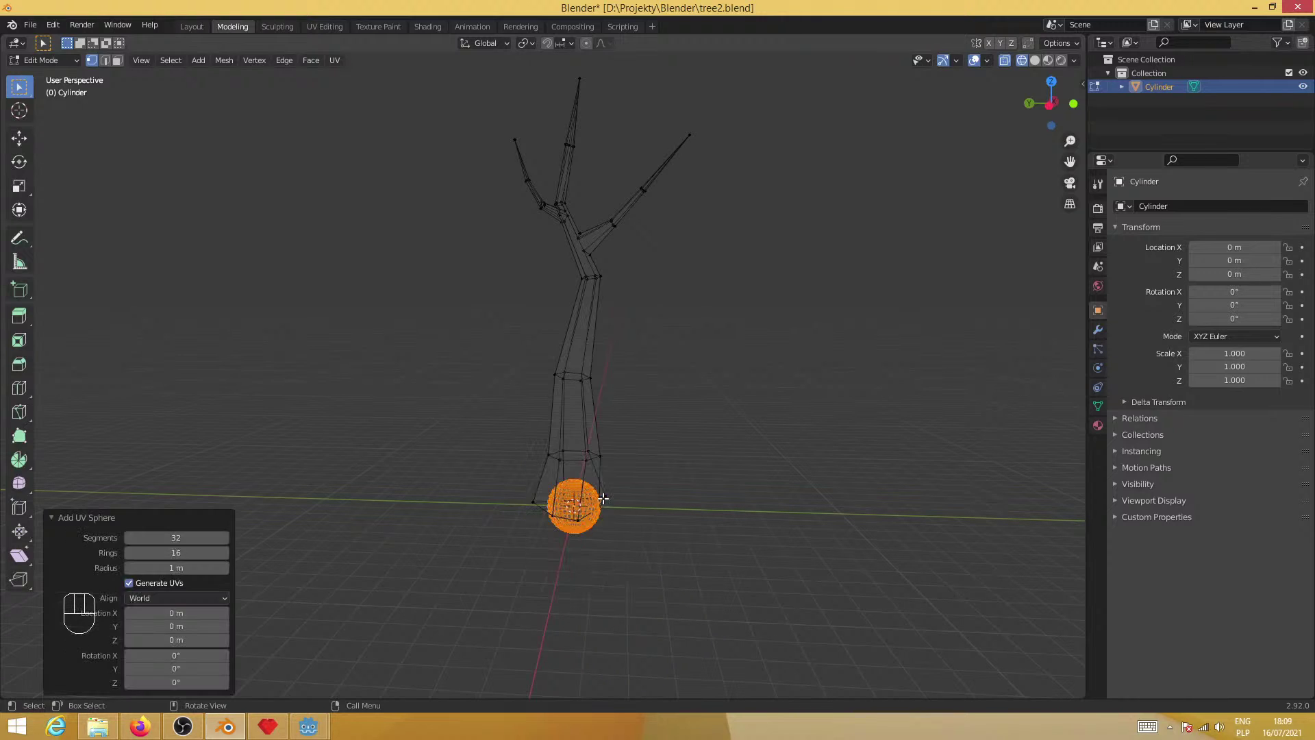
{"action": "left_click", "coordinate": [193, 538]}
{"action": "left_click", "coordinate": [185, 552]}
{"action": "key", "text": "Return"}
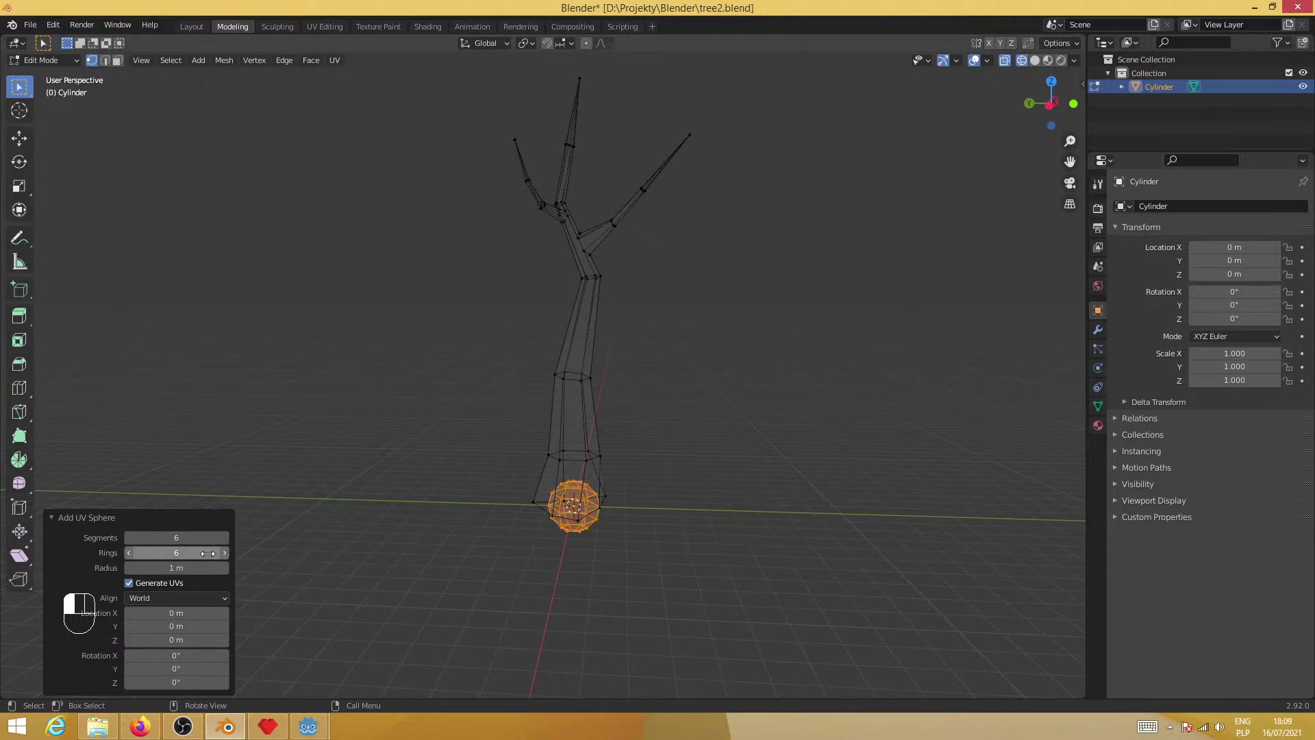
{"action": "left_click", "coordinate": [710, 587]}
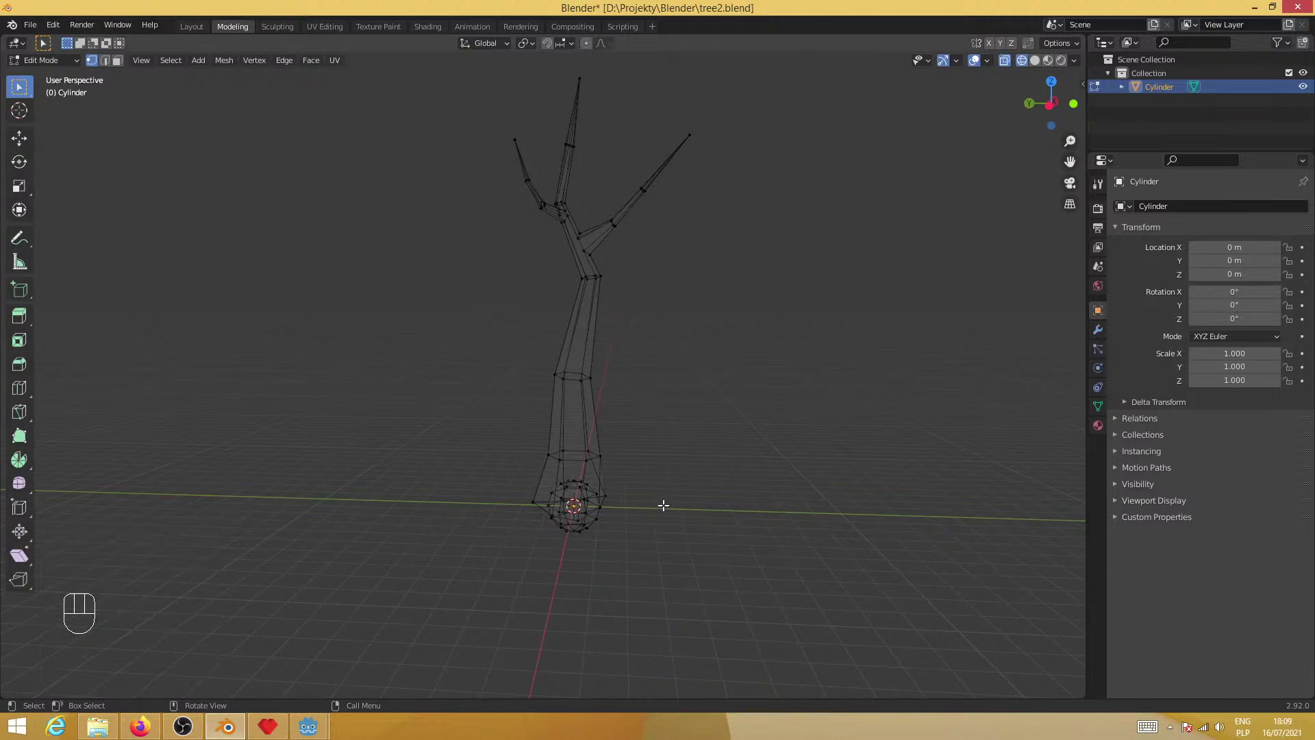
Select the sphere's linked geometry within the tree mesh, delete its vertices, and return to Object Mode
{"action": "key", "text": "Tab"}
{"action": "key", "text": "Tab"}
{"action": "key", "text": "a"}
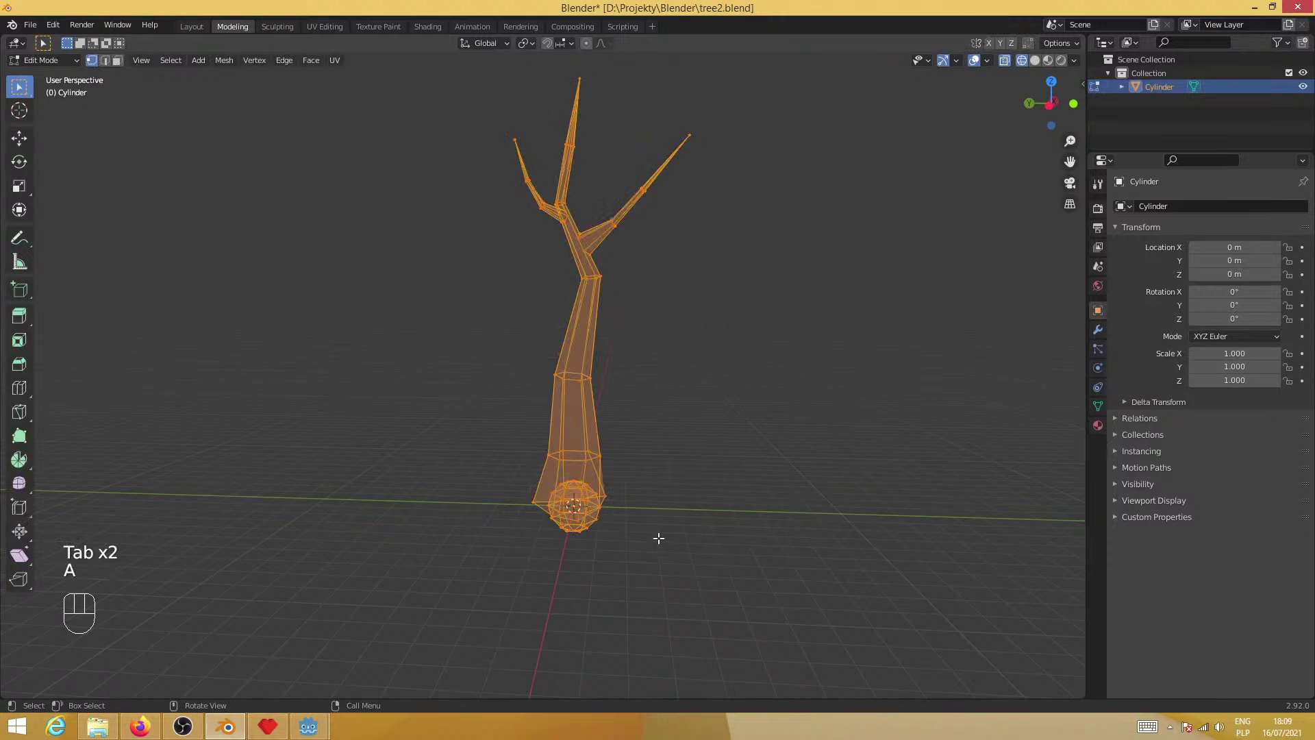
{"action": "key", "text": "Tab"}
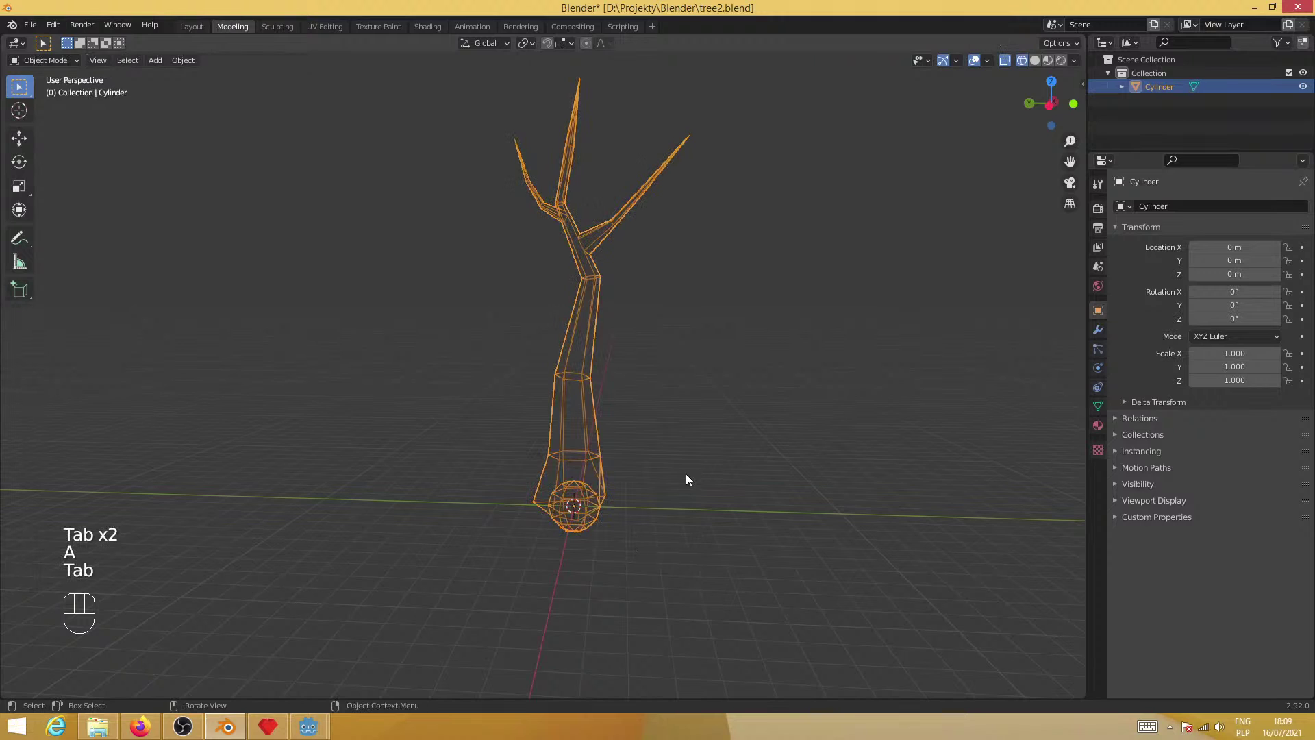
{"action": "left_click", "coordinate": [732, 508]}
{"action": "key", "text": "Tab"}
{"action": "left_click", "coordinate": [581, 533]}
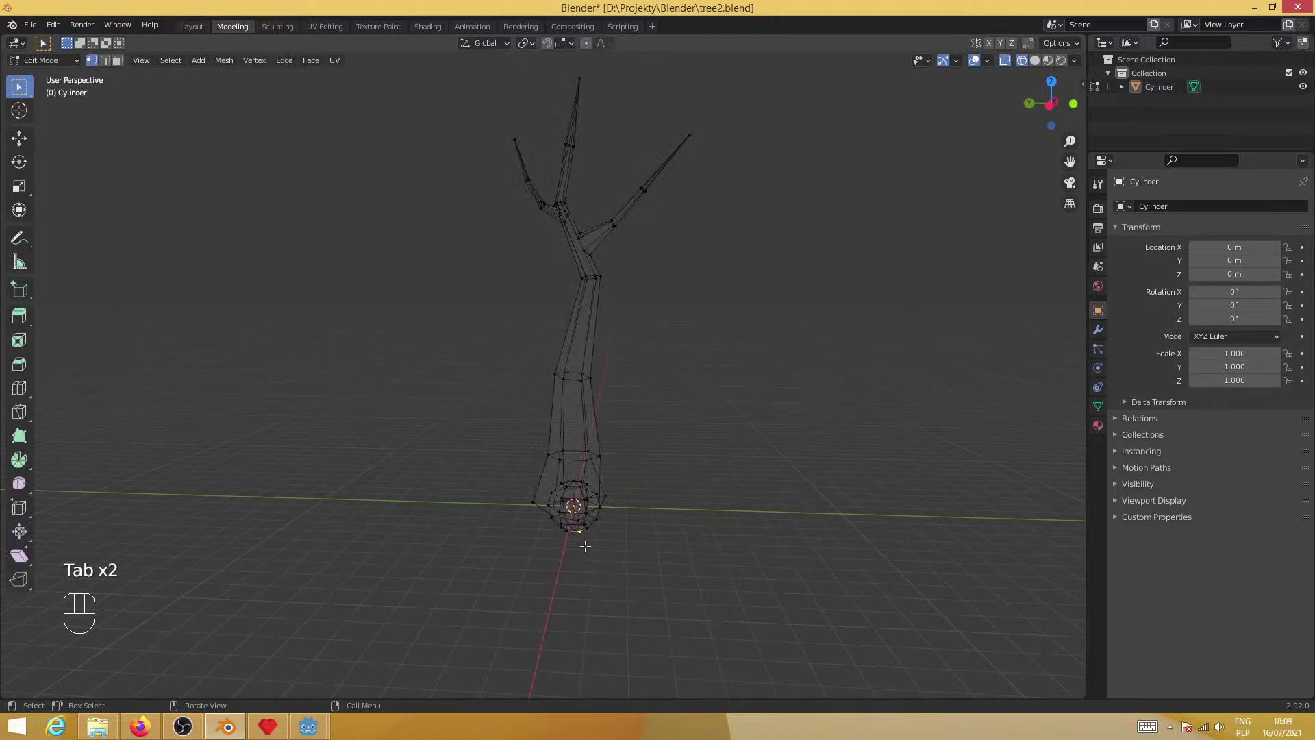
{"action": "key", "text": "l"}
{"action": "key", "text": "x"}
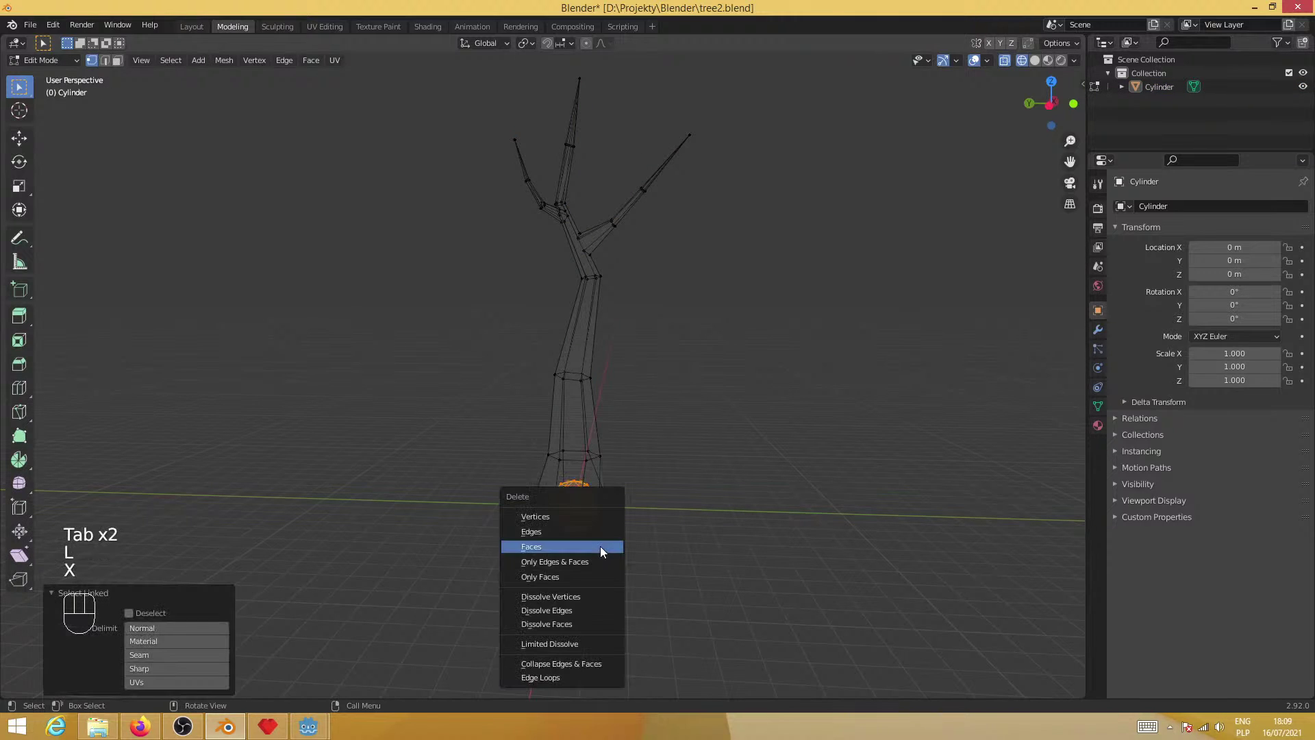
{"action": "left_click", "coordinate": [566, 518]}
{"action": "key", "text": "Tab"}
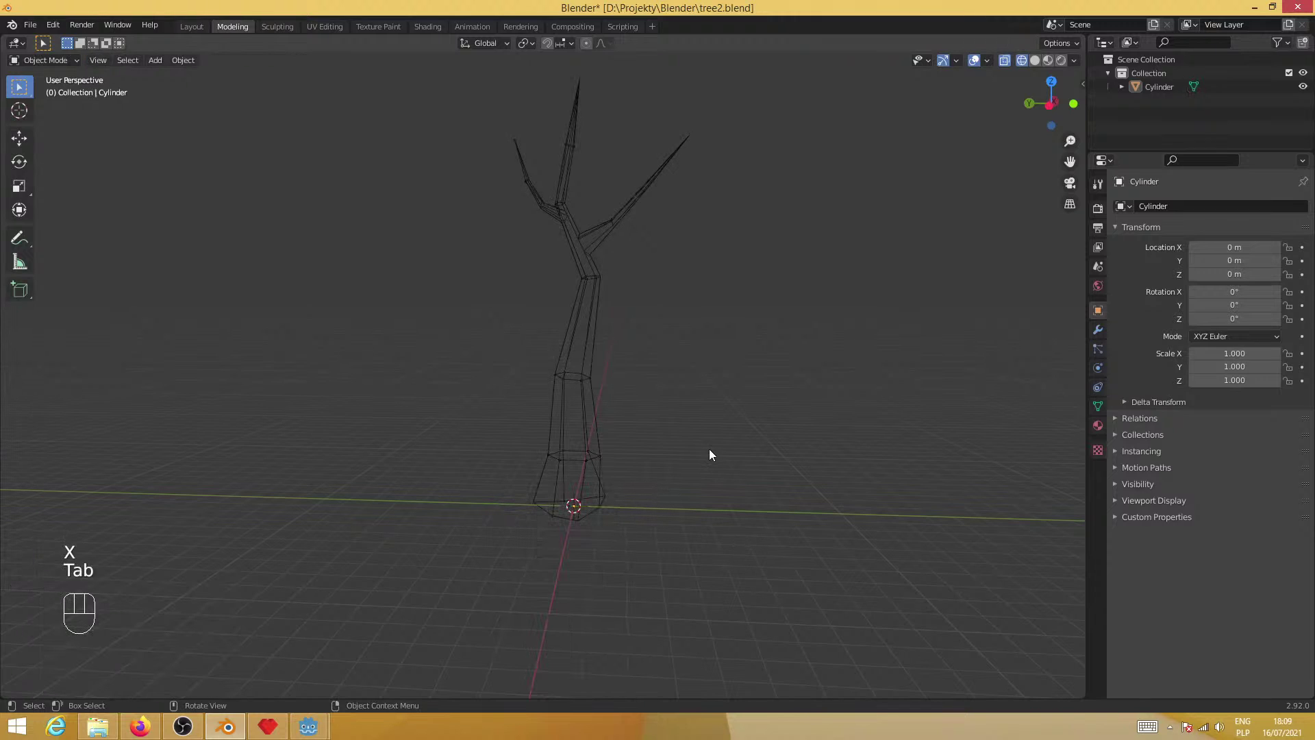
Add a UV sphere with 6 segments and 6 rings as a separate object at the tree's base
{"action": "key", "text": "shift+a"}
{"action": "mouse_move", "coordinate": [594, 435]}
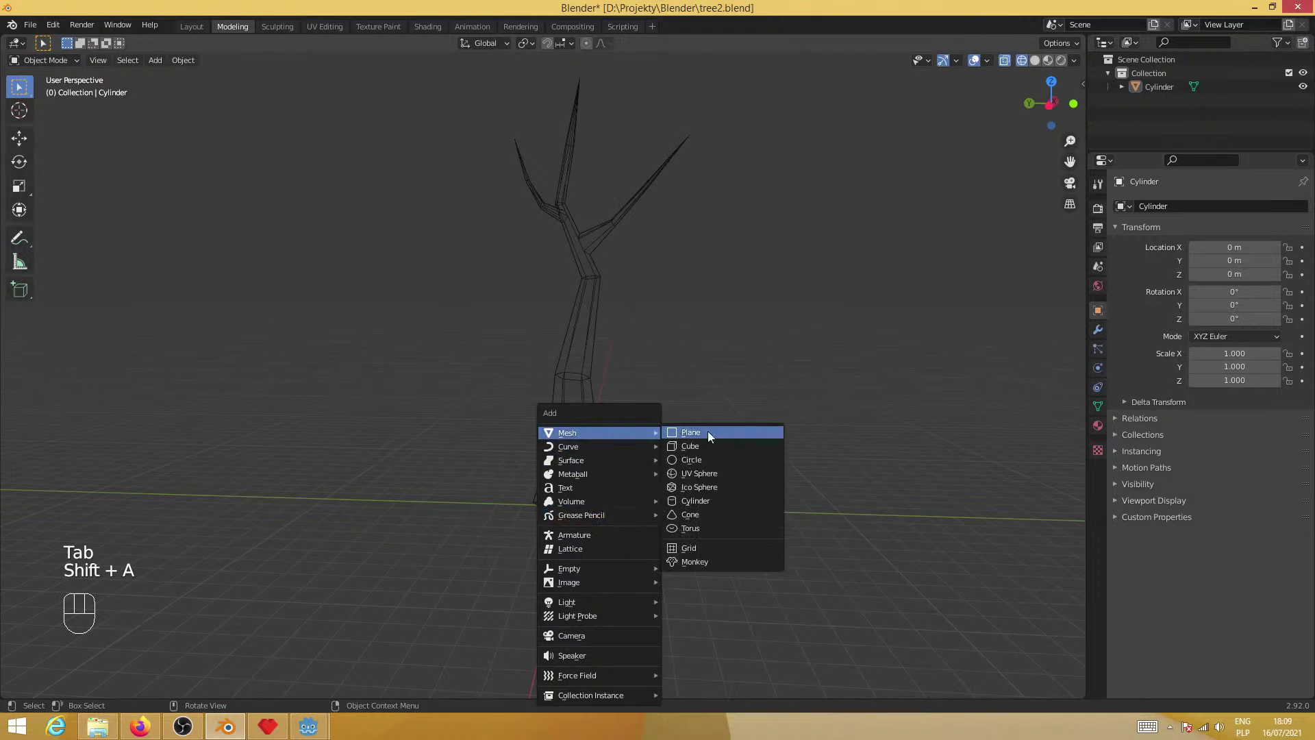
{"action": "left_click", "coordinate": [721, 473]}
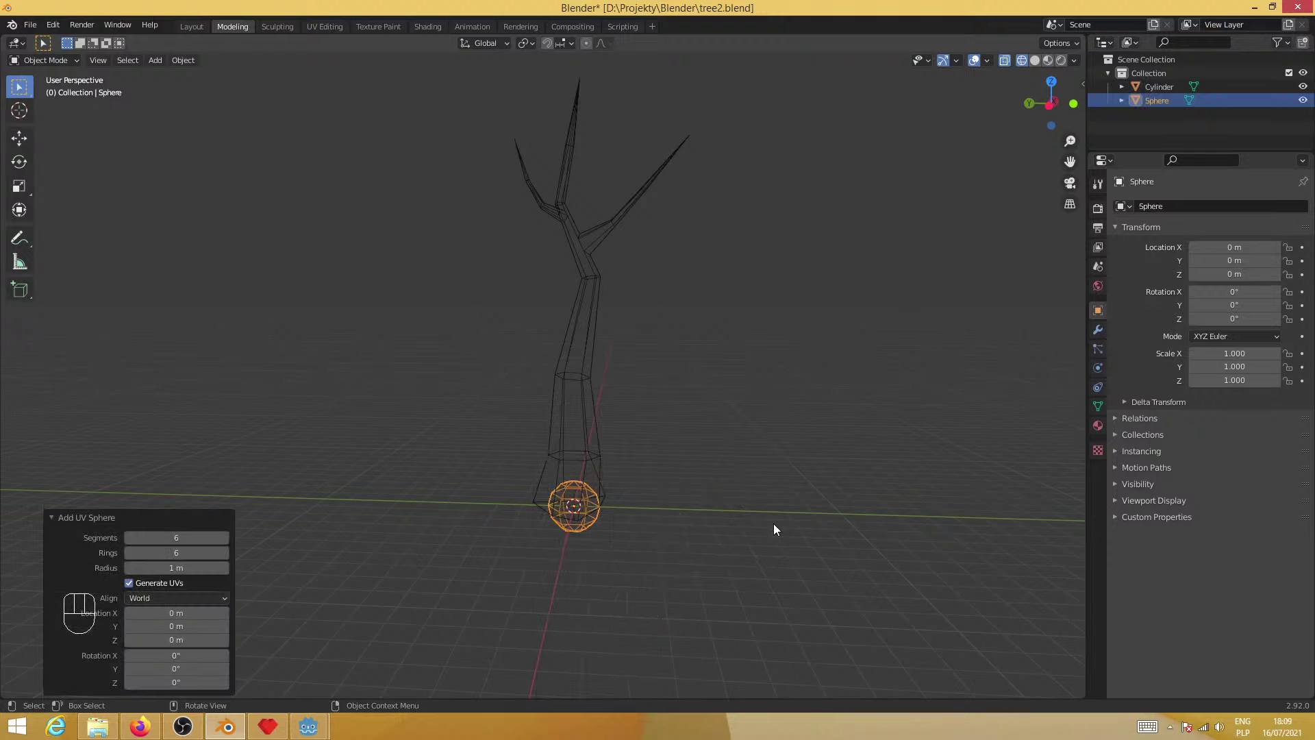
In Edit Mode, move the sphere up around the first branch's tip and enlarge it roughly threefold as foliage
{"action": "key", "text": "Tab"}
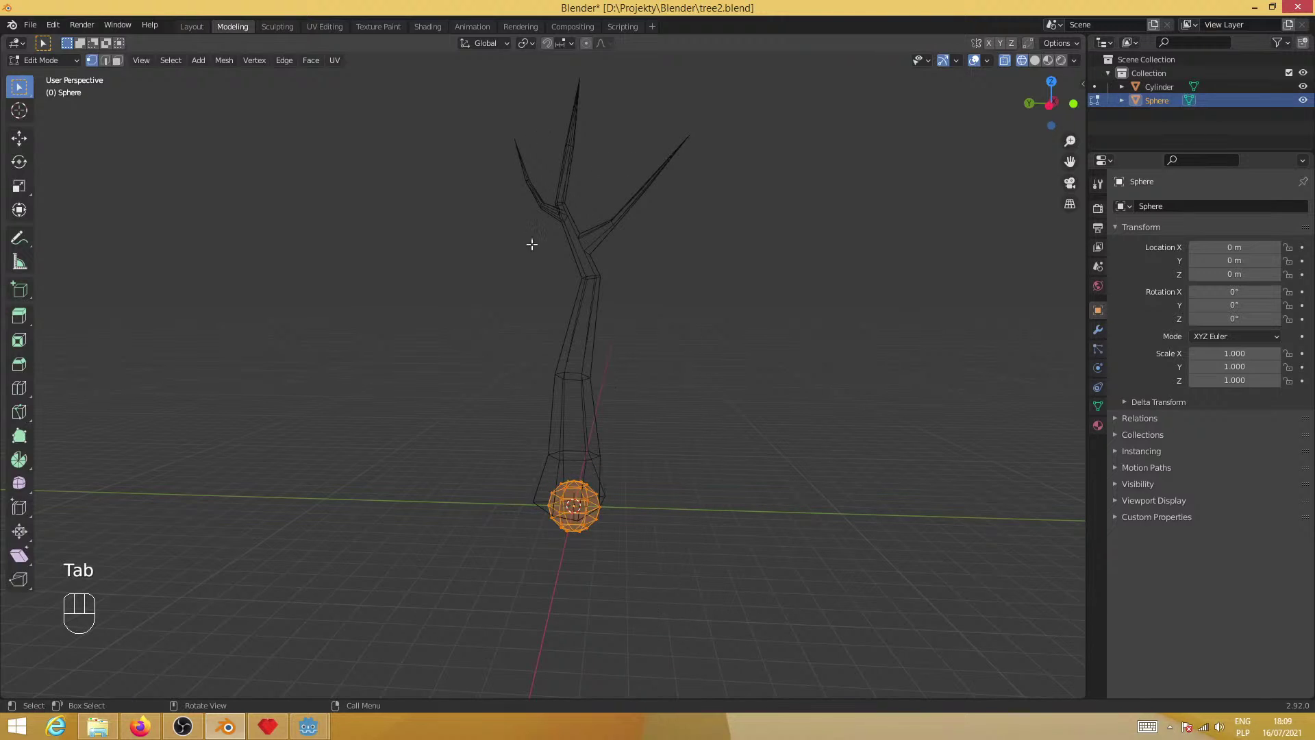
{"action": "middle_click_drag", "start_coordinate": [677, 427], "coordinate": [646, 491], "text": "shift"}
{"action": "key", "text": "g"}
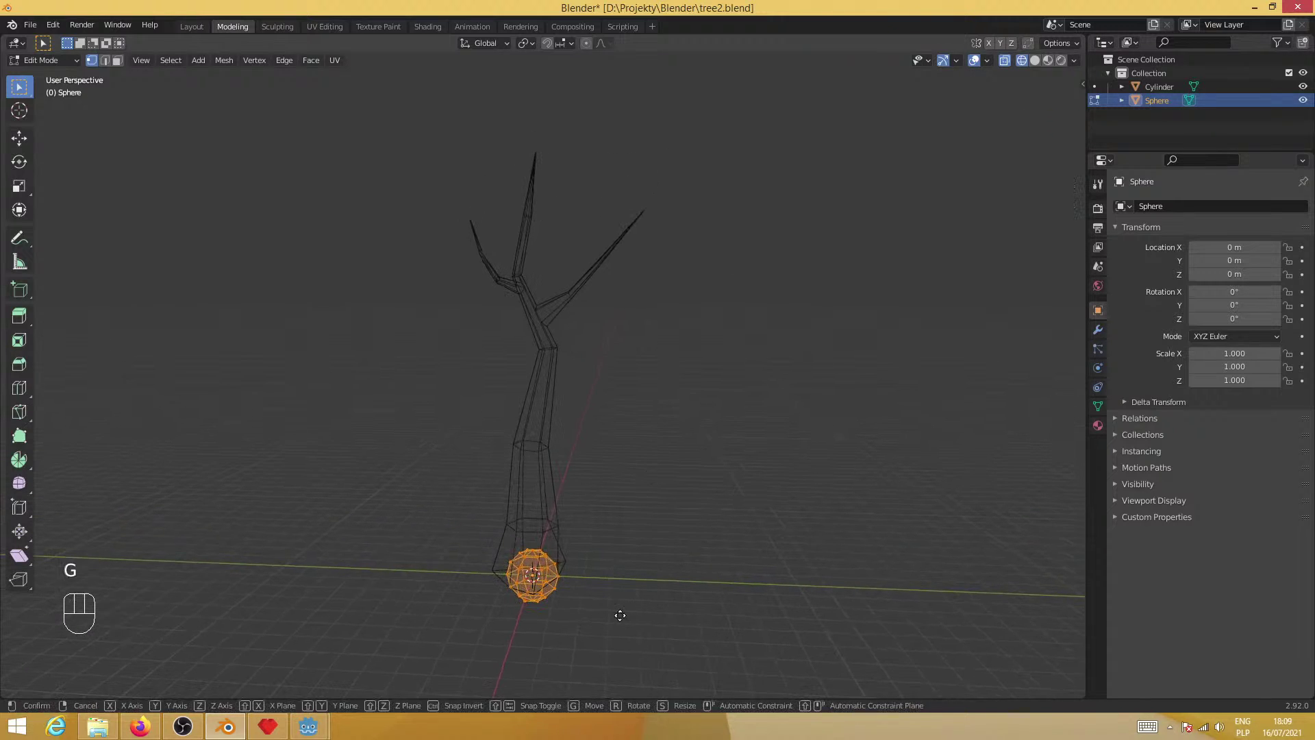
{"action": "left_click", "coordinate": [717, 255]}
{"action": "key", "text": "s"}
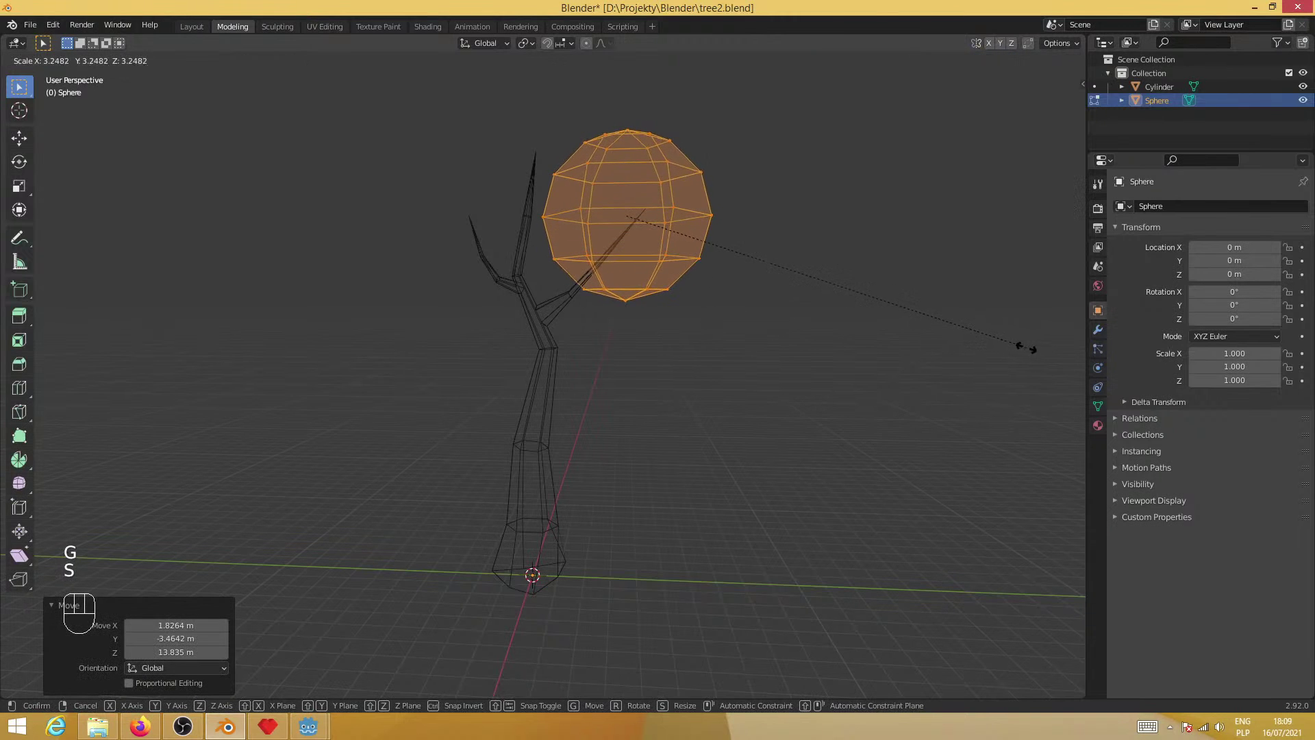
{"action": "left_click", "coordinate": [963, 343]}
{"action": "middle_click_drag", "start_coordinate": [963, 343], "coordinate": [737, 445]}
{"action": "key", "text": "g"}
{"action": "left_click", "coordinate": [626, 432]}
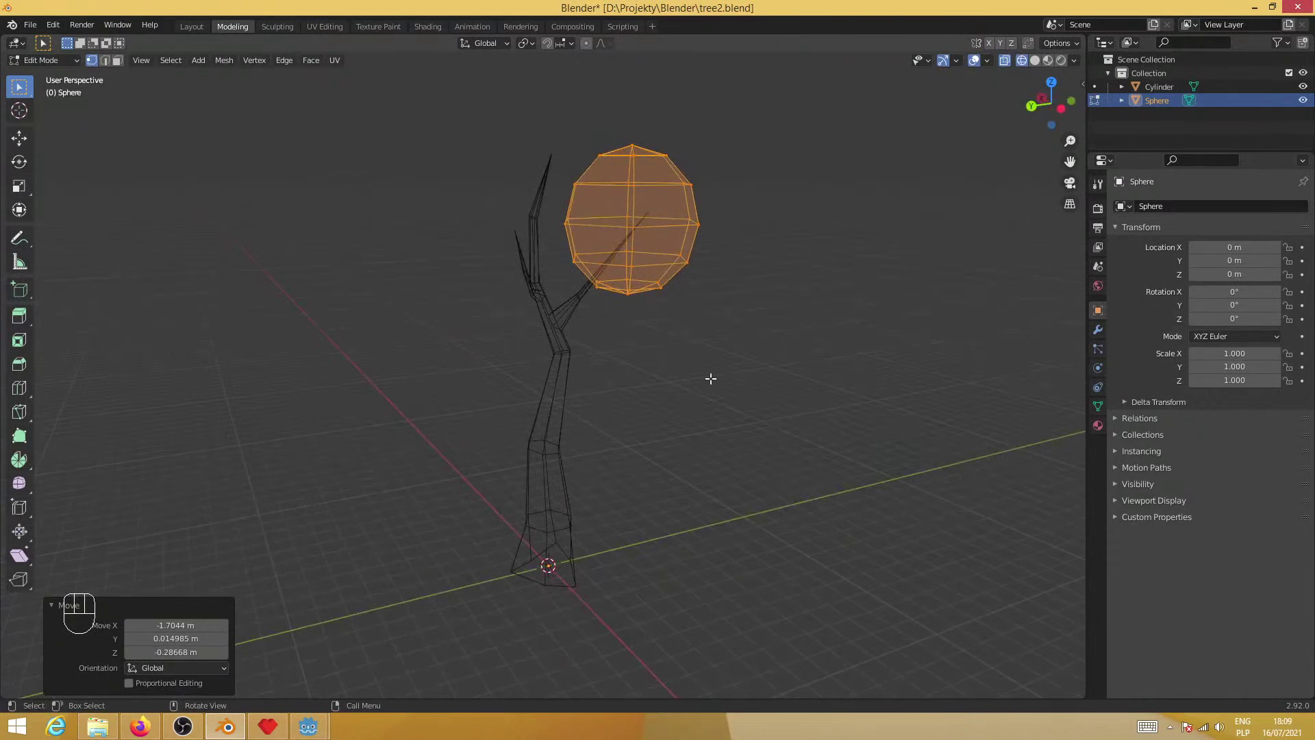
Duplicate the foliage sphere and position the copy around the top of the trunk
{"action": "key", "text": "shift+d"}
{"action": "left_click", "coordinate": [686, 350]}
{"action": "middle_click_drag", "start_coordinate": [686, 350], "coordinate": [713, 505]}
{"action": "key", "text": "g"}
{"action": "left_click", "coordinate": [659, 493]}
{"action": "key", "text": "g"}
{"action": "left_click", "coordinate": [574, 492]}
Duplicate the top foliage sphere and place the copy around the second branch's tip
{"action": "key", "text": "shift+d"}
{"action": "left_click", "coordinate": [787, 562]}
{"action": "middle_click_drag", "start_coordinate": [786, 563], "coordinate": [728, 441]}
Duplicate another foliage sphere and position the copy low in the crown, on the side between the two branches
{"action": "key", "text": "shift+d"}
{"action": "left_click", "coordinate": [509, 499]}
{"action": "middle_click_drag", "start_coordinate": [509, 499], "coordinate": [669, 520]}
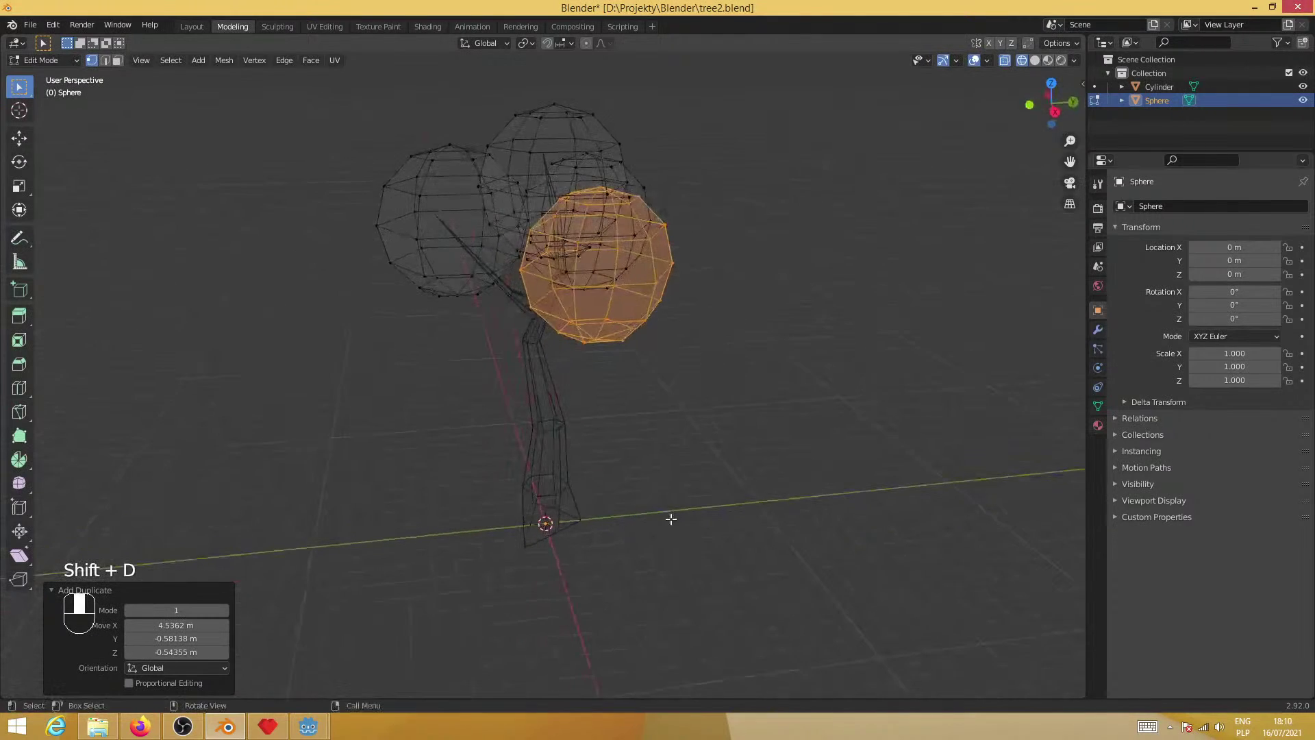
{"action": "key", "text": "g"}
{"action": "left_click", "coordinate": [529, 531]}
{"action": "middle_click_drag", "start_coordinate": [528, 531], "coordinate": [651, 498]}
{"action": "key", "text": "g"}
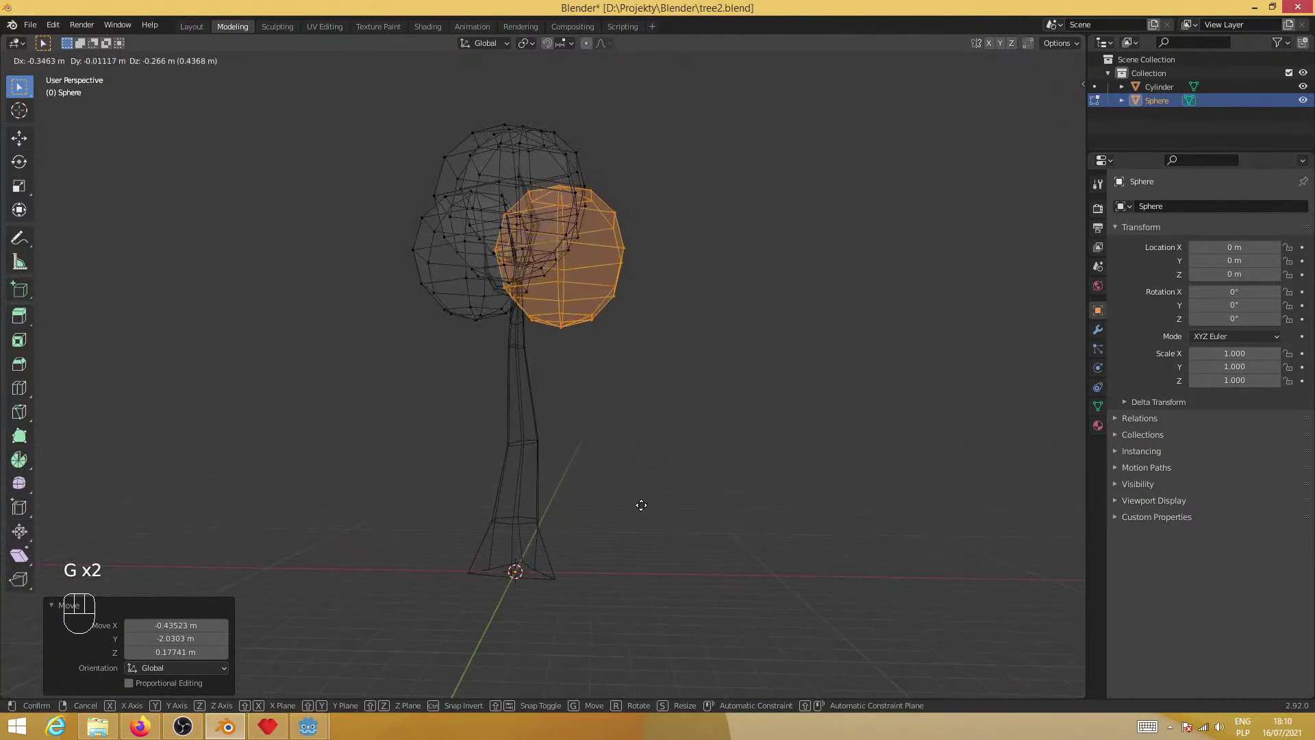
{"action": "left_click", "coordinate": [649, 505]}
Scale down the newest foliage sphere and shift it about -0.31 m in X and -0.45 m in Y
{"action": "middle_click_drag", "start_coordinate": [793, 500], "coordinate": [709, 534]}
{"action": "key", "text": "s"}
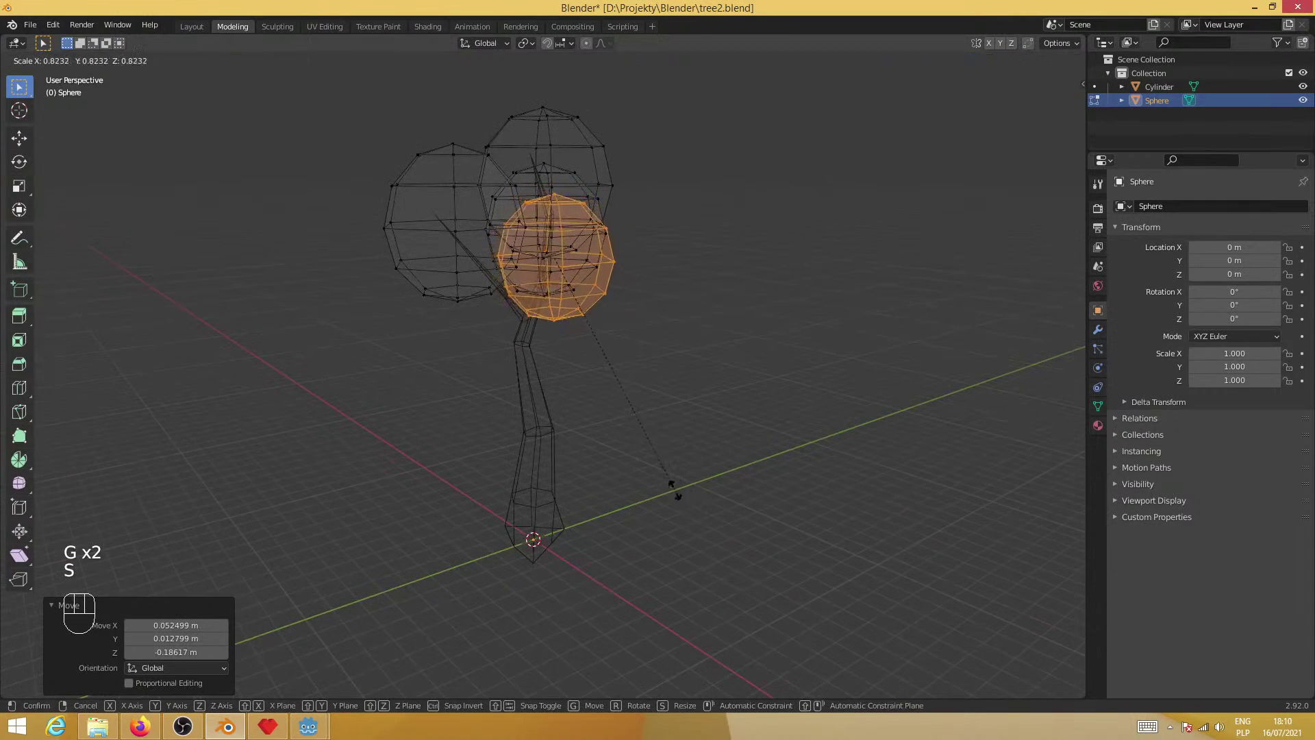
{"action": "left_click", "coordinate": [767, 507]}
{"action": "key", "text": "g"}
{"action": "left_click", "coordinate": [858, 481]}
Check the foliage spheres around the crown and switch to the Sculpting workspace
{"action": "middle_click_drag", "start_coordinate": [859, 481], "coordinate": [548, 465]}
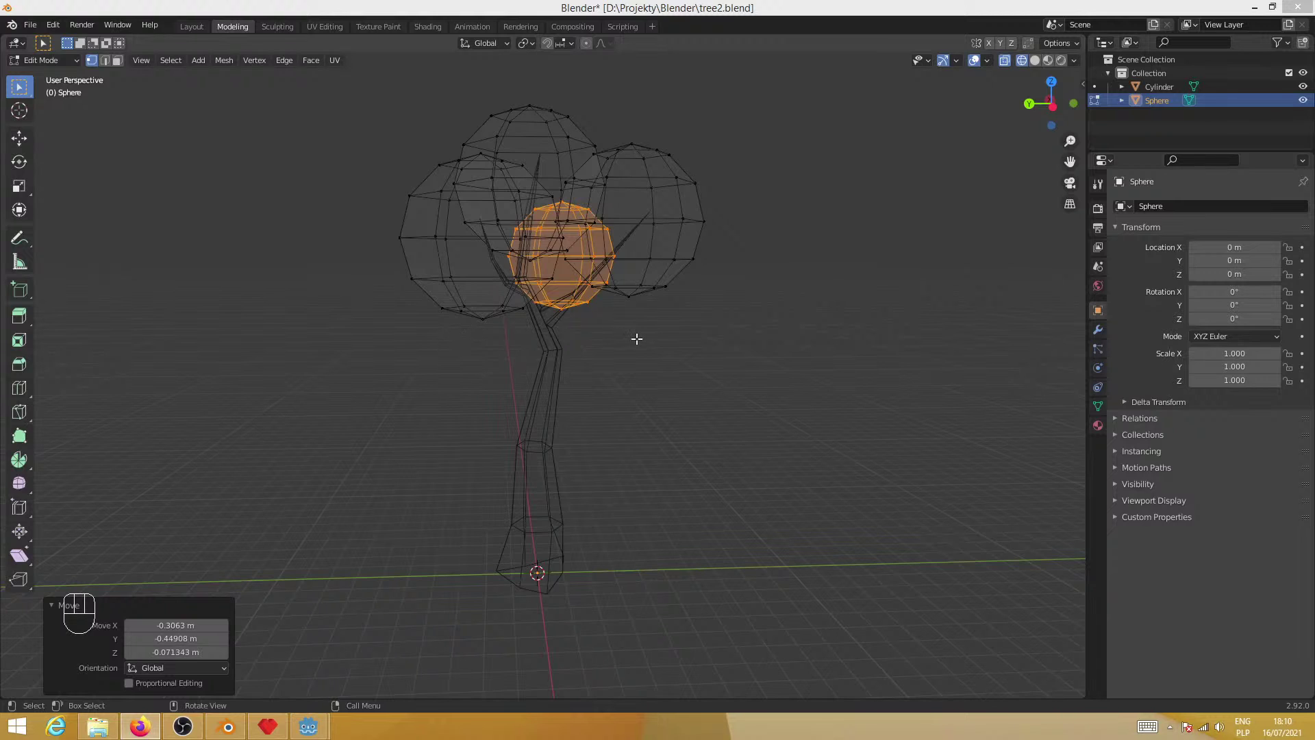
{"action": "middle_click_drag", "start_coordinate": [555, 236], "coordinate": [612, 327]}
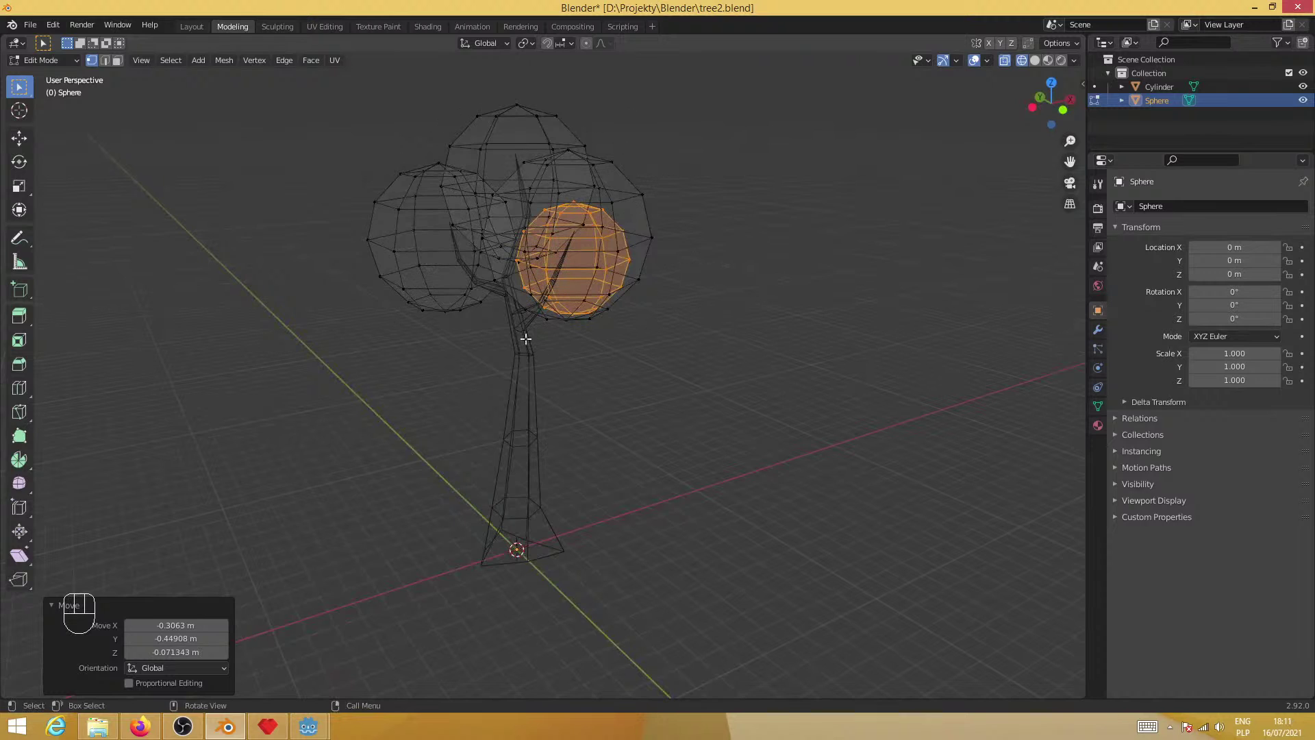
{"action": "left_click", "coordinate": [277, 27]}
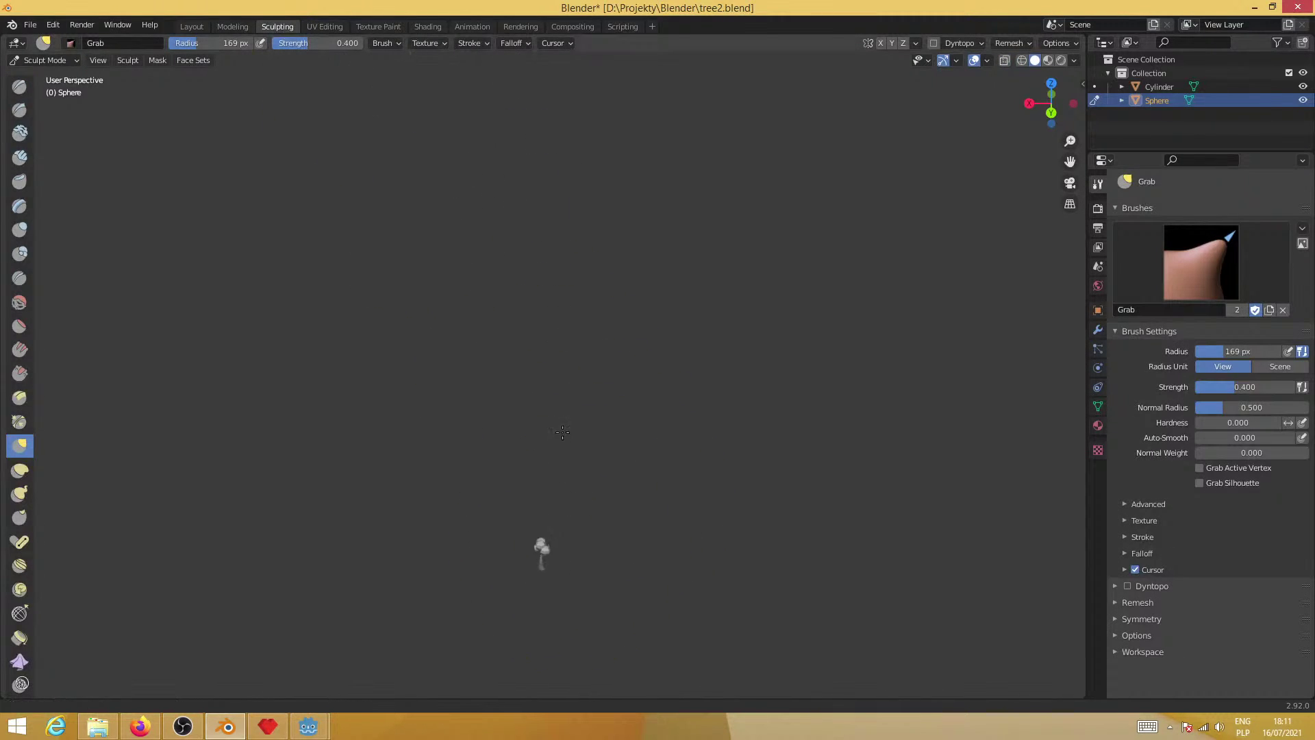
Reshape the upper foliage sphere with the Grab brush, using a 169 px radius and 0.400 strength
{"action": "middle_click_drag", "start_coordinate": [563, 433], "coordinate": [563, 325], "text": "ctrl"}
{"action": "mouse_move", "coordinate": [625, 495]}
{"action": "middle_mouse_down", "text": "shift"}
{"action": "mouse_move", "coordinate": [657, 396]}
{"action": "mouse_move", "coordinate": [597, 337]}
{"action": "middle_mouse_up", "text": "shift"}
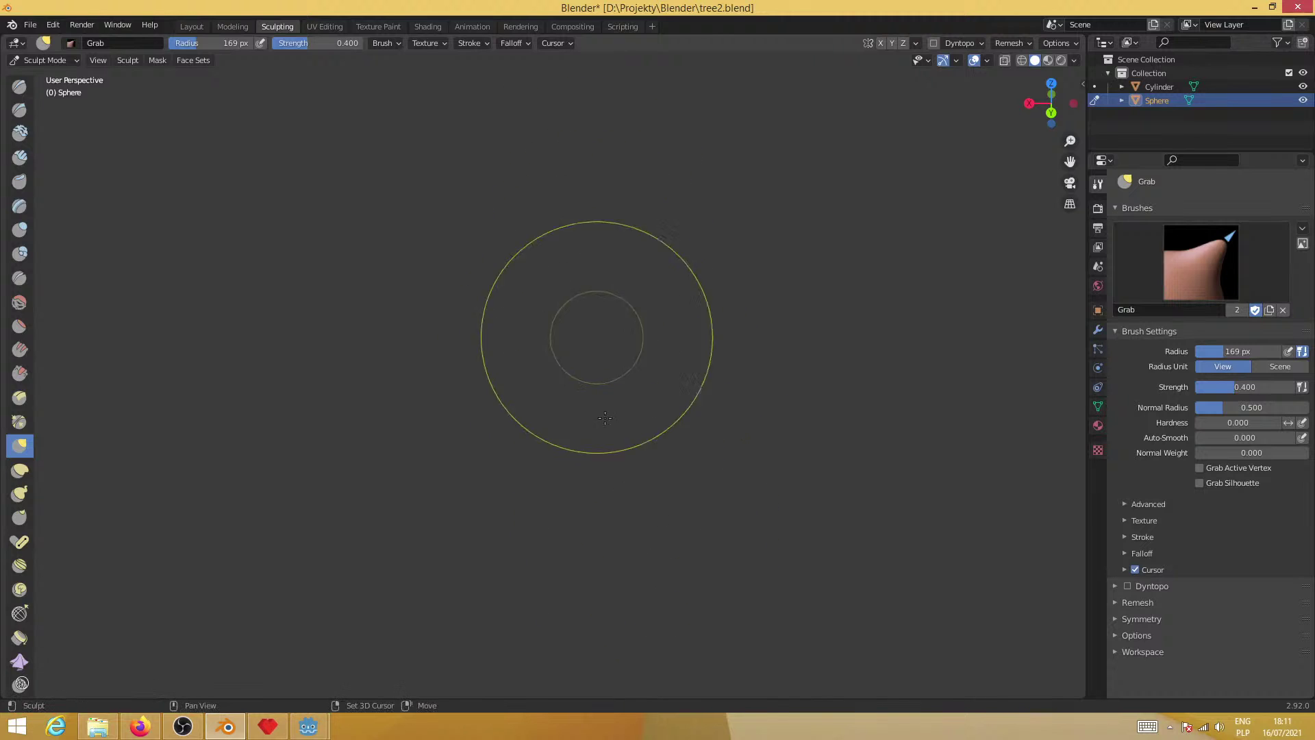
{"action": "mouse_move", "coordinate": [605, 418]}
{"action": "middle_mouse_down", "text": "shift"}
{"action": "mouse_move", "coordinate": [779, 382]}
{"action": "mouse_move", "coordinate": [744, 514]}
{"action": "mouse_move", "coordinate": [793, 411]}
{"action": "mouse_move", "coordinate": [14, 456]}
{"action": "mouse_move", "coordinate": [46, 482]}
{"action": "middle_mouse_up", "text": "shift"}
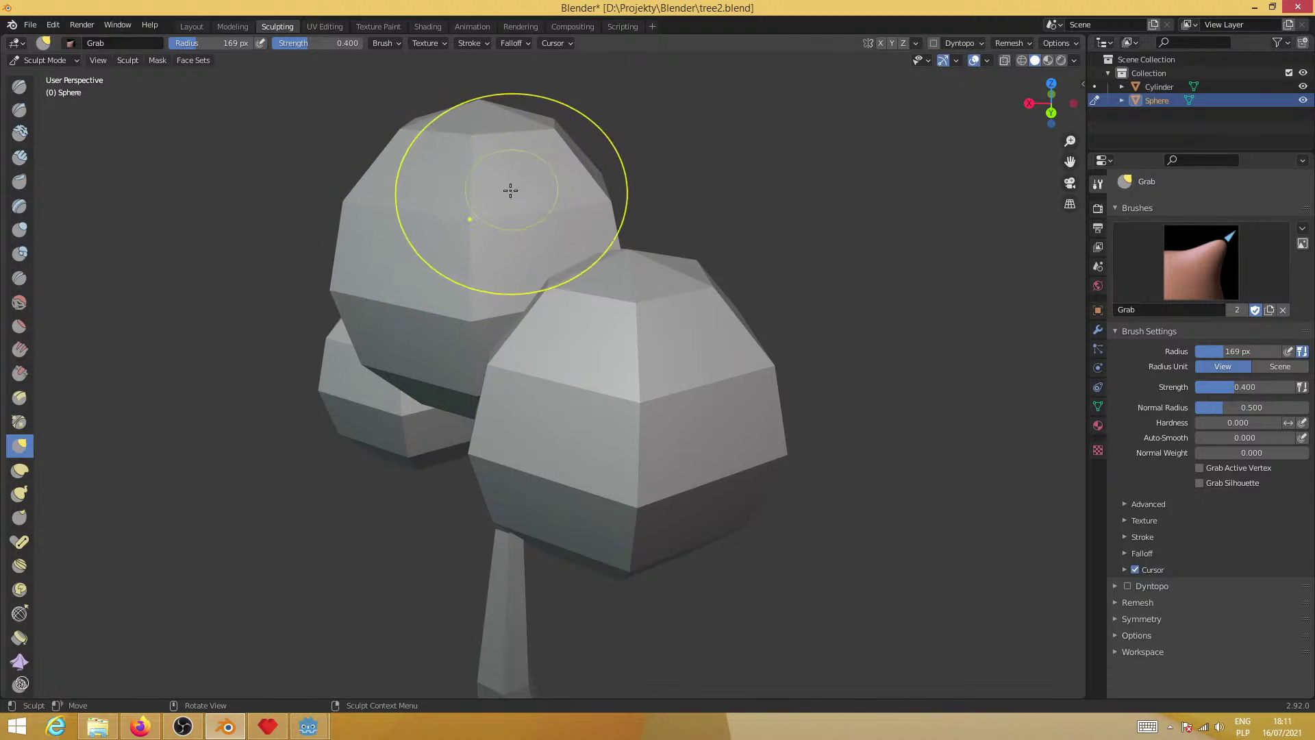
{"action": "mouse_move", "coordinate": [367, 253]}
{"action": "middle_mouse_down"}
{"action": "mouse_move", "coordinate": [413, 256]}
{"action": "mouse_move", "coordinate": [523, 315]}
{"action": "middle_mouse_up"}
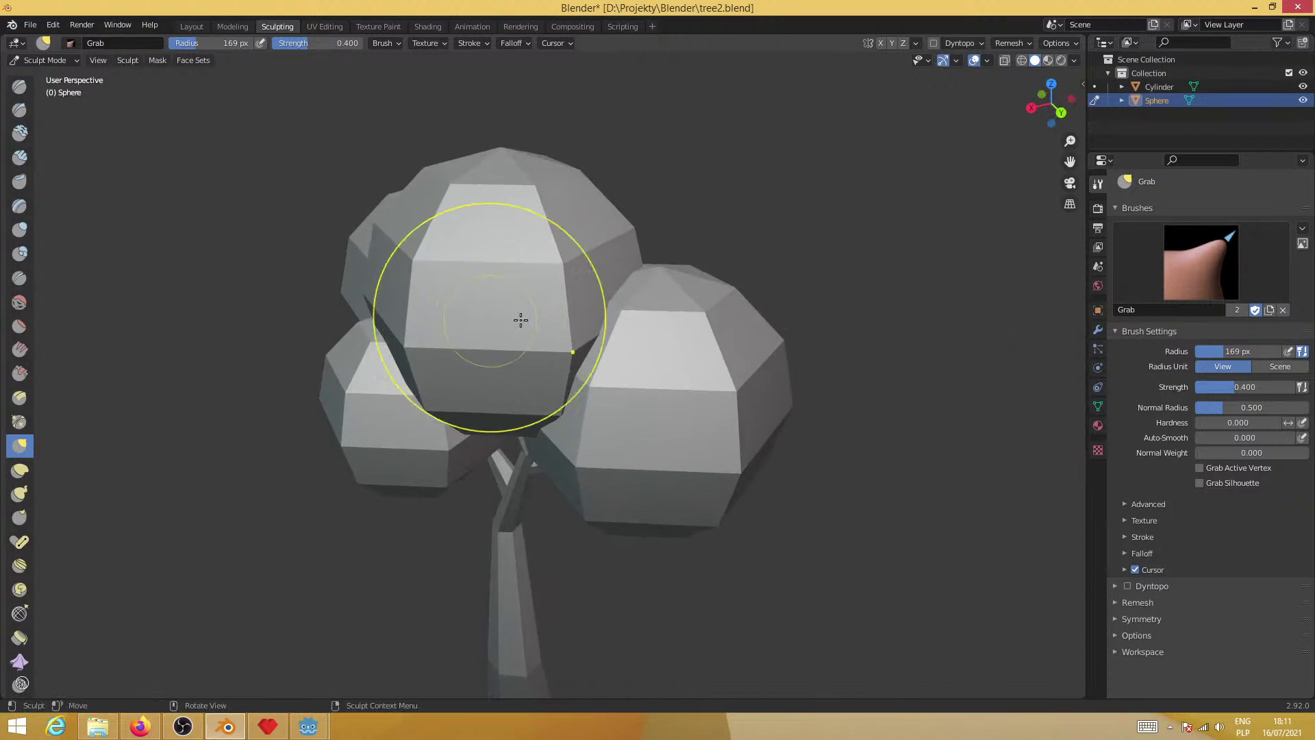
{"action": "mouse_move", "coordinate": [503, 154]}
{"action": "left_mouse_down"}
{"action": "mouse_move", "coordinate": [505, 185]}
{"action": "mouse_move", "coordinate": [441, 196]}
{"action": "mouse_move", "coordinate": [479, 273]}
{"action": "mouse_move", "coordinate": [433, 252]}
{"action": "left_mouse_up"}
{"action": "left_click_drag", "start_coordinate": [438, 248], "coordinate": [500, 249]}
Push in the large upper foliage sphere's outline and reshape the small low sphere beside it with the Grab brush
{"action": "middle_click_drag", "start_coordinate": [430, 311], "coordinate": [503, 324]}
{"action": "middle_click_drag", "start_coordinate": [795, 342], "coordinate": [593, 370], "text": "shift"}
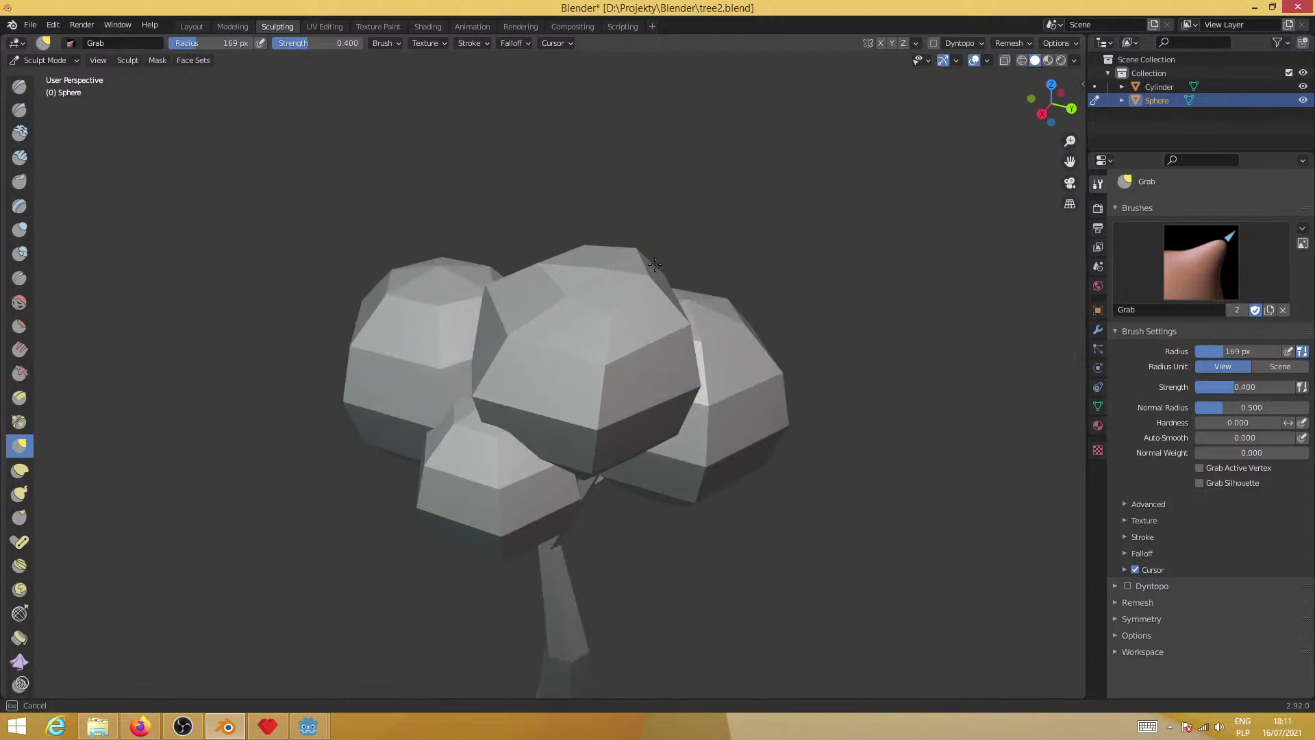
{"action": "mouse_move", "coordinate": [622, 315]}
{"action": "left_mouse_down"}
{"action": "mouse_move", "coordinate": [632, 407]}
{"action": "mouse_move", "coordinate": [573, 396]}
{"action": "mouse_move", "coordinate": [500, 475]}
{"action": "left_mouse_up"}
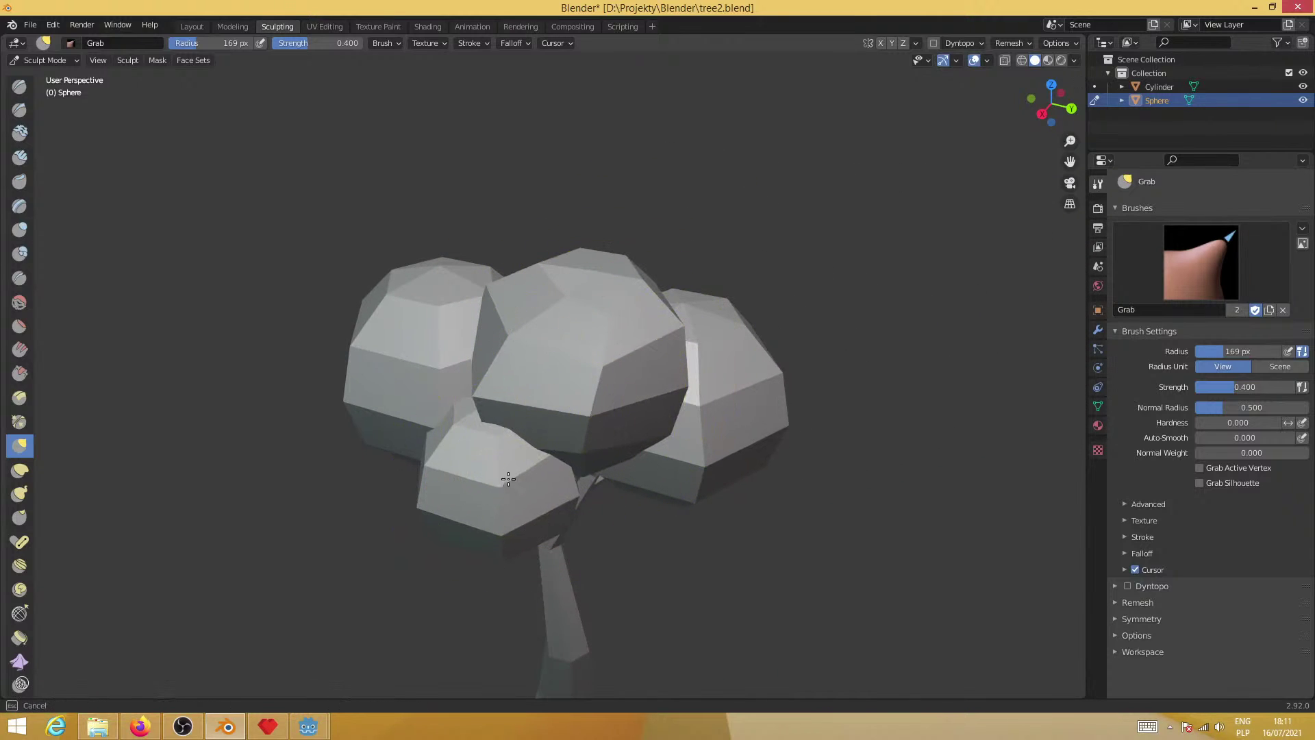
Flatten the crown's uppermost sphere and pull down the underside of a side foliage sphere with the Grab brush
{"action": "mouse_move", "coordinate": [499, 476]}
{"action": "middle_mouse_down"}
{"action": "mouse_move", "coordinate": [823, 321]}
{"action": "mouse_move", "coordinate": [572, 285]}
{"action": "mouse_move", "coordinate": [514, 334]}
{"action": "mouse_move", "coordinate": [588, 270]}
{"action": "mouse_move", "coordinate": [668, 484]}
{"action": "middle_mouse_up"}
{"action": "mouse_move", "coordinate": [669, 294]}
{"action": "middle_mouse_down"}
{"action": "mouse_move", "coordinate": [610, 311]}
{"action": "mouse_move", "coordinate": [612, 385]}
{"action": "mouse_move", "coordinate": [606, 370]}
{"action": "mouse_move", "coordinate": [591, 457]}
{"action": "mouse_move", "coordinate": [566, 323]}
{"action": "middle_mouse_up"}
{"action": "scroll", "coordinate": [566, 322], "scroll_direction": "up", "scroll_amount": 3}
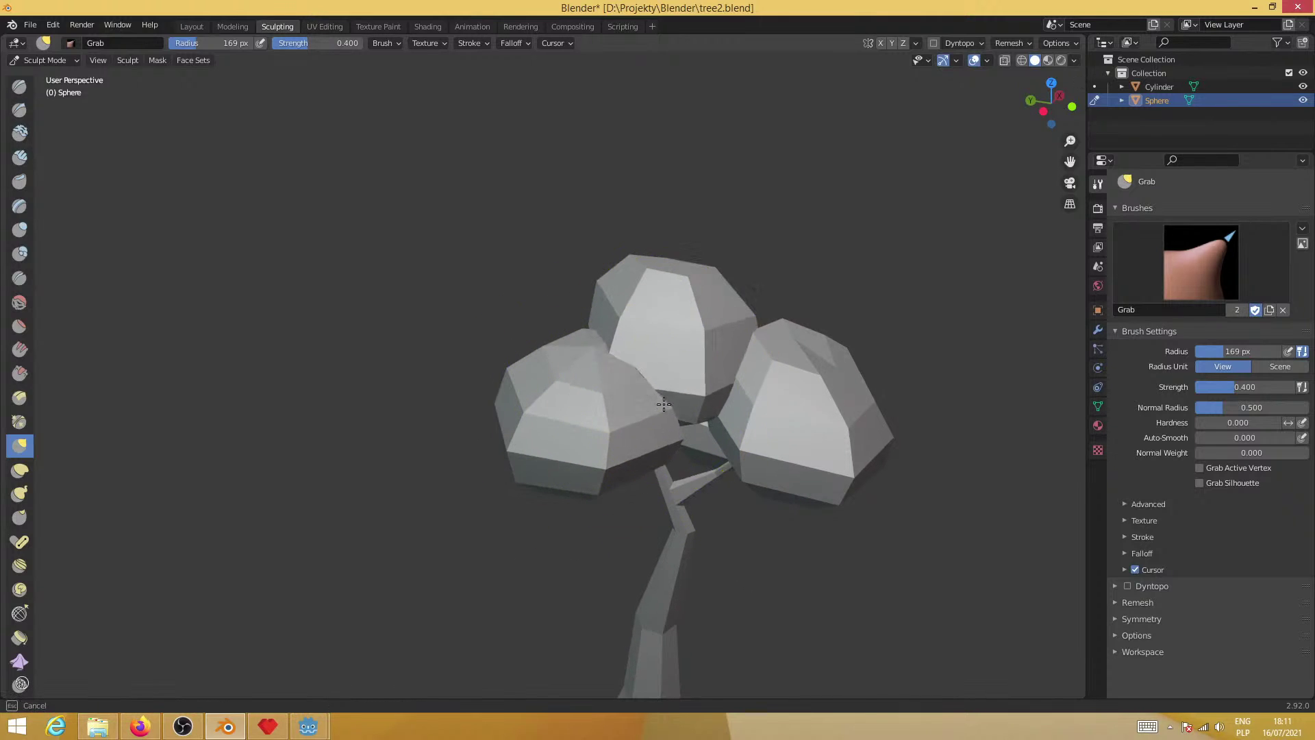
{"action": "mouse_move", "coordinate": [637, 272]}
{"action": "left_mouse_down"}
{"action": "mouse_move", "coordinate": [644, 310]}
{"action": "mouse_move", "coordinate": [601, 279]}
{"action": "mouse_move", "coordinate": [617, 285]}
{"action": "left_mouse_up"}
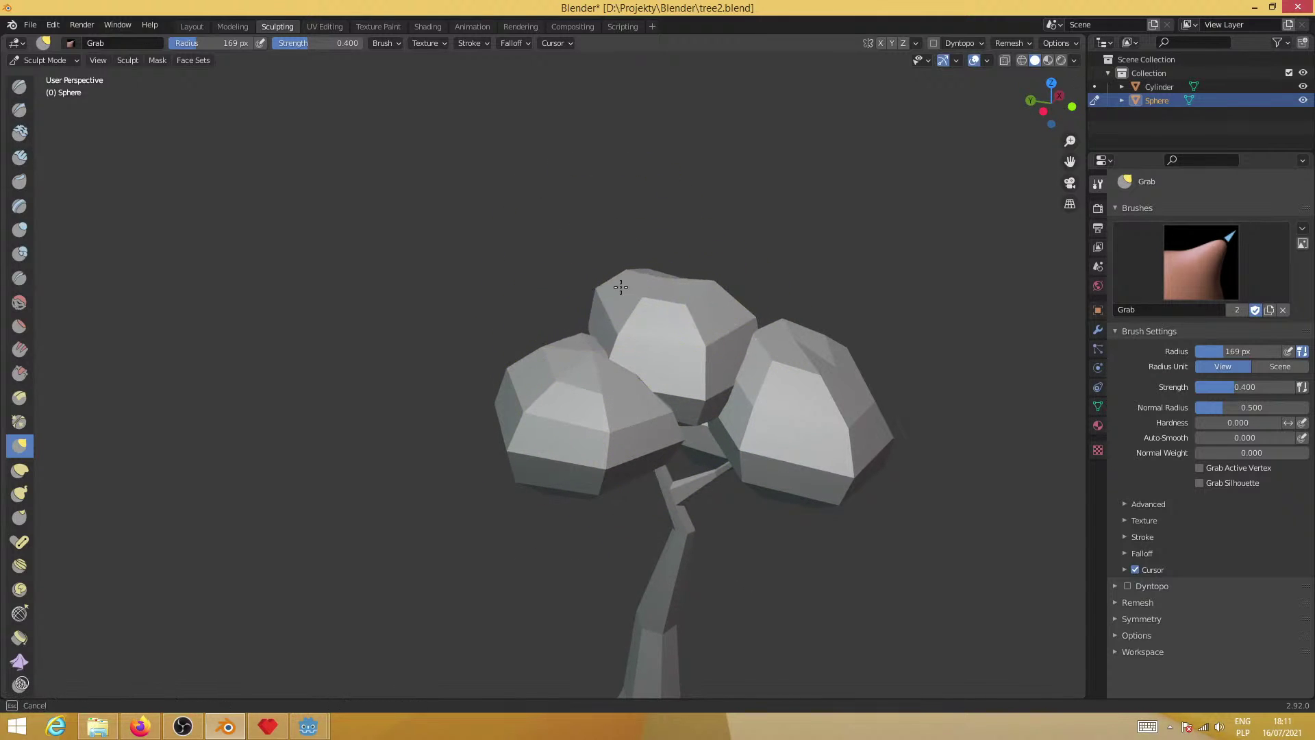
{"action": "mouse_move", "coordinate": [616, 285]}
{"action": "middle_mouse_down"}
{"action": "mouse_move", "coordinate": [555, 376]}
{"action": "mouse_move", "coordinate": [304, 337]}
{"action": "mouse_move", "coordinate": [455, 376]}
{"action": "mouse_move", "coordinate": [528, 514]}
{"action": "middle_mouse_up"}
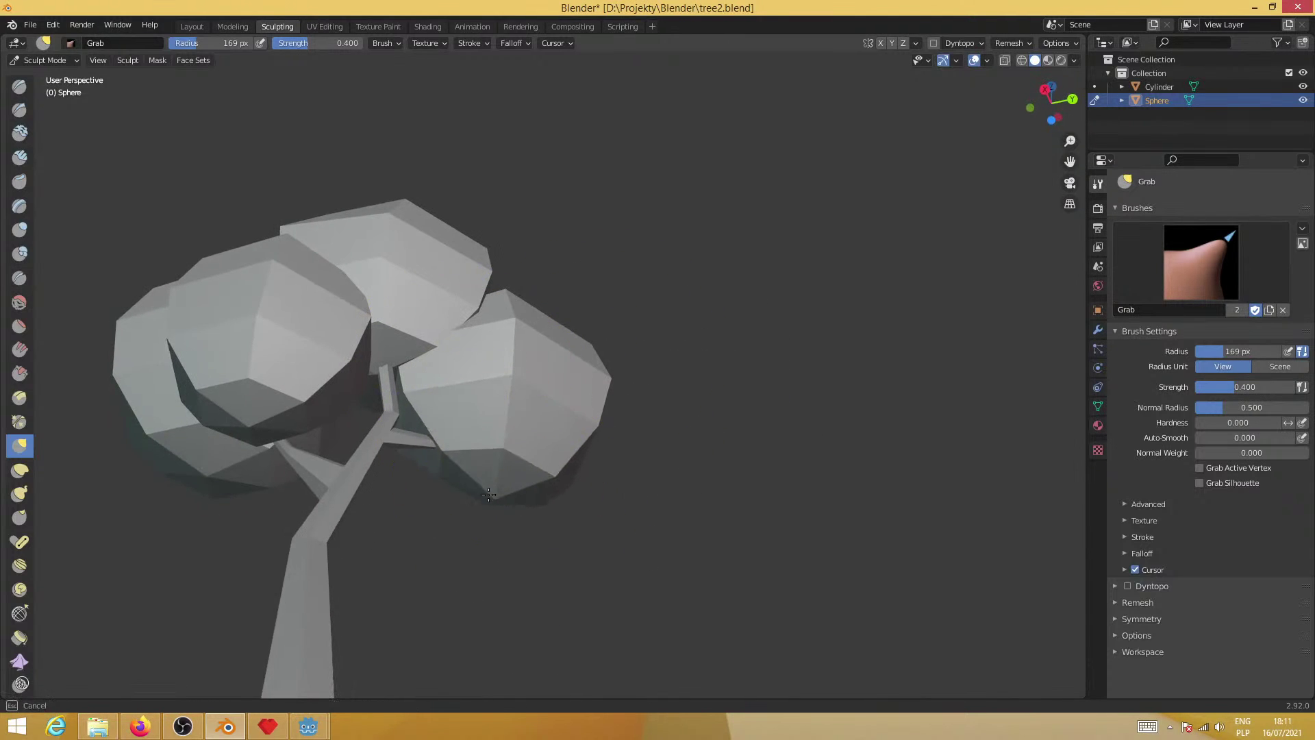
{"action": "left_click_drag", "start_coordinate": [496, 457], "coordinate": [503, 482]}
Stretch the nearest side foliage sphere into an irregular, elongated shape with the Grab brush
{"action": "scroll", "coordinate": [502, 482], "scroll_direction": "down", "scroll_amount": 3}
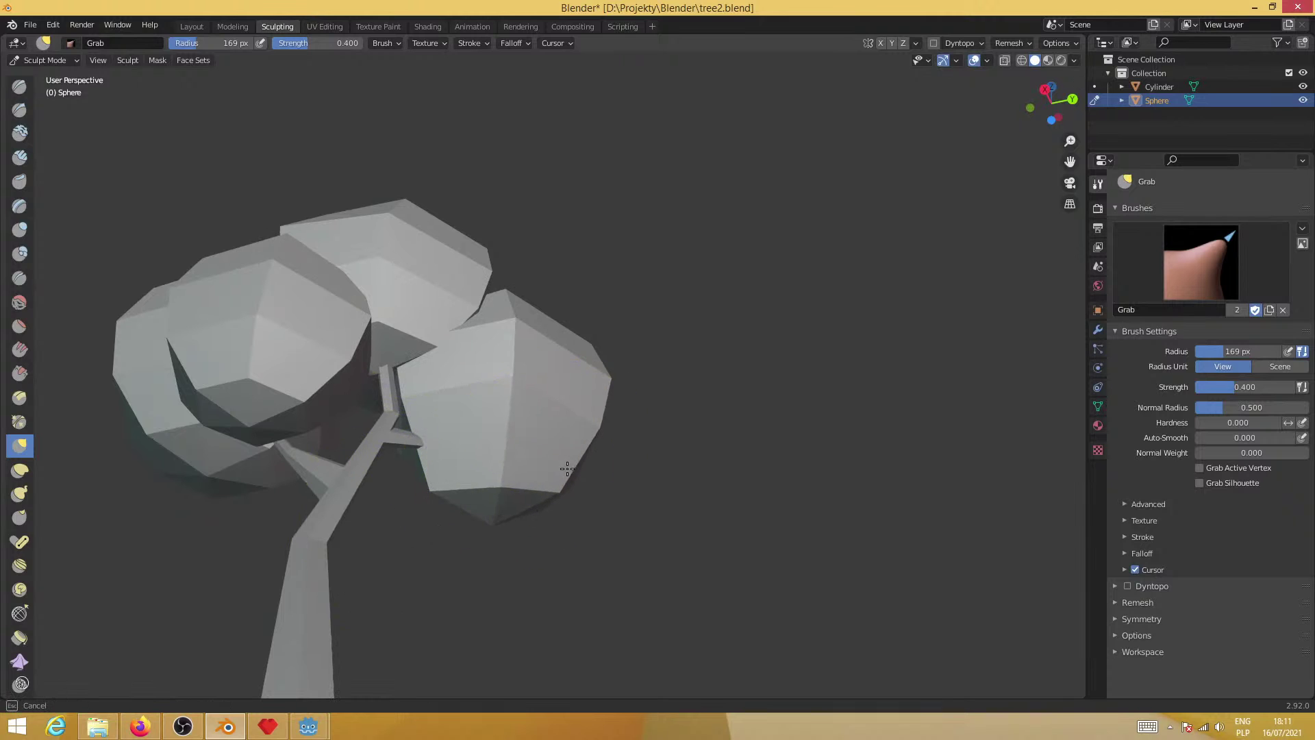
{"action": "mouse_move", "coordinate": [587, 397]}
{"action": "middle_mouse_down"}
{"action": "mouse_move", "coordinate": [473, 526]}
{"action": "mouse_move", "coordinate": [627, 492]}
{"action": "mouse_move", "coordinate": [700, 498]}
{"action": "mouse_move", "coordinate": [722, 541]}
{"action": "mouse_move", "coordinate": [737, 458]}
{"action": "middle_mouse_up"}
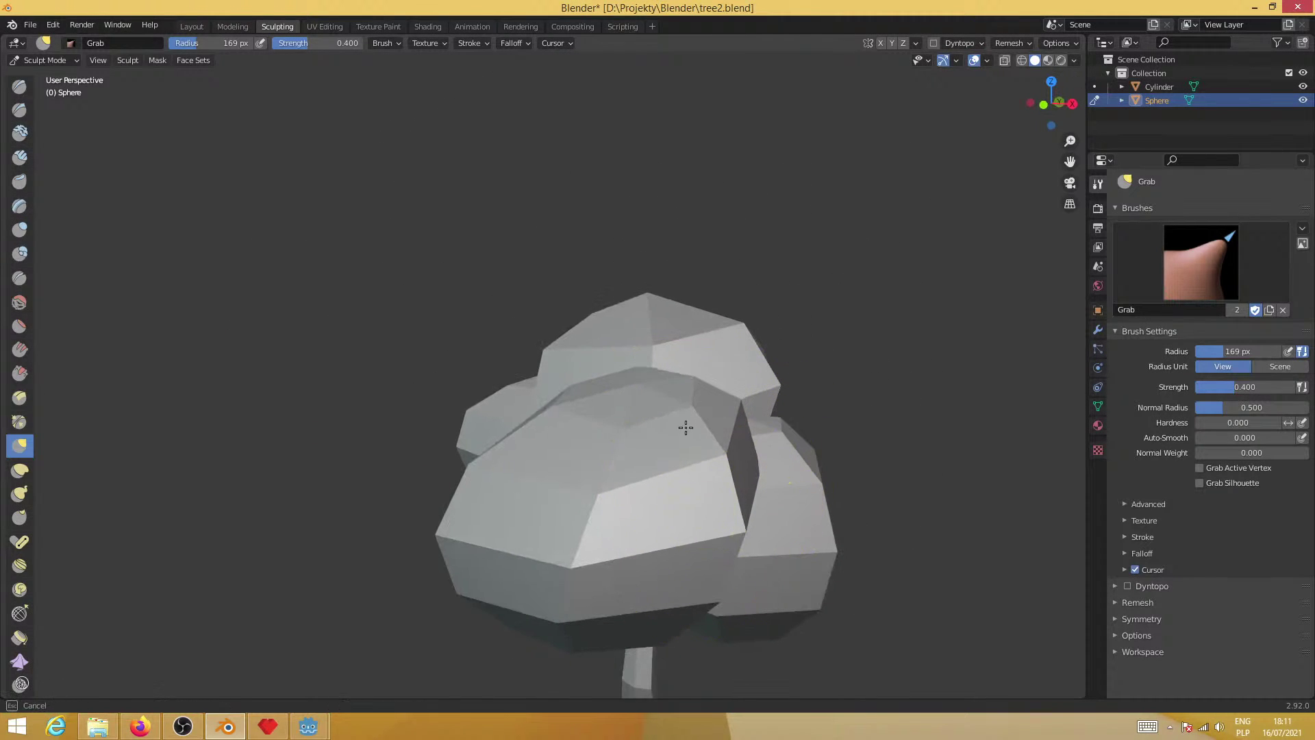
{"action": "mouse_move", "coordinate": [672, 429]}
{"action": "middle_mouse_down"}
{"action": "mouse_move", "coordinate": [694, 507]}
{"action": "mouse_move", "coordinate": [644, 411]}
{"action": "mouse_move", "coordinate": [558, 338]}
{"action": "mouse_move", "coordinate": [603, 328]}
{"action": "middle_mouse_up"}
{"action": "mouse_move", "coordinate": [602, 328]}
{"action": "left_mouse_down"}
{"action": "mouse_move", "coordinate": [622, 352]}
{"action": "mouse_move", "coordinate": [708, 282]}
{"action": "mouse_move", "coordinate": [745, 187]}
{"action": "mouse_move", "coordinate": [658, 153]}
{"action": "mouse_move", "coordinate": [699, 182]}
{"action": "left_mouse_up"}
Check the sculpted crown, return to the Modeling workspace, and deselect the foliage in Object Mode
{"action": "middle_click_drag", "start_coordinate": [698, 182], "coordinate": [670, 381]}
{"action": "middle_click_drag", "start_coordinate": [406, 387], "coordinate": [505, 384]}
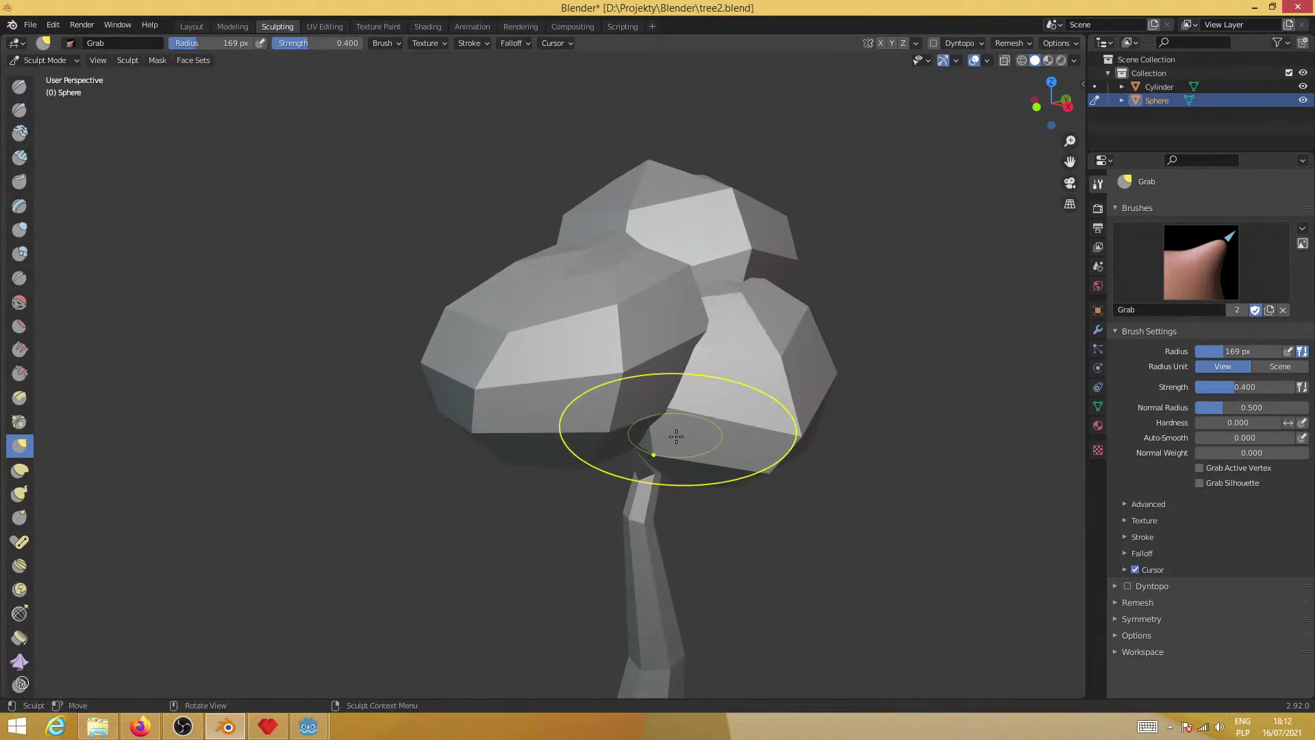
{"action": "mouse_move", "coordinate": [676, 434]}
{"action": "middle_mouse_down"}
{"action": "mouse_move", "coordinate": [565, 469]}
{"action": "mouse_move", "coordinate": [799, 488]}
{"action": "mouse_move", "coordinate": [733, 308]}
{"action": "middle_mouse_up"}
{"action": "left_click", "coordinate": [230, 26]}
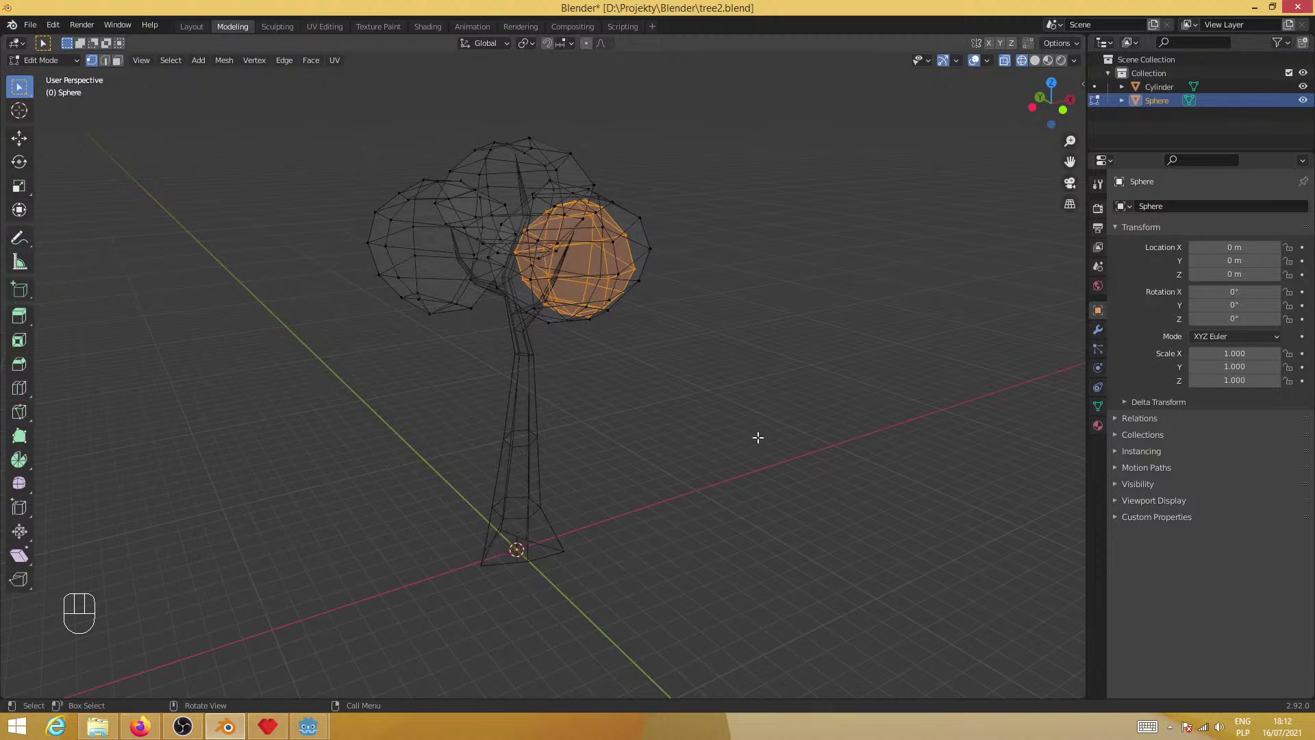
{"action": "key", "text": "Tab"}
{"action": "left_click", "coordinate": [670, 443]}
Add a 2 m mesh plane at the world origin, at the base of the trunk
{"action": "middle_click_drag", "start_coordinate": [754, 525], "coordinate": [415, 560]}
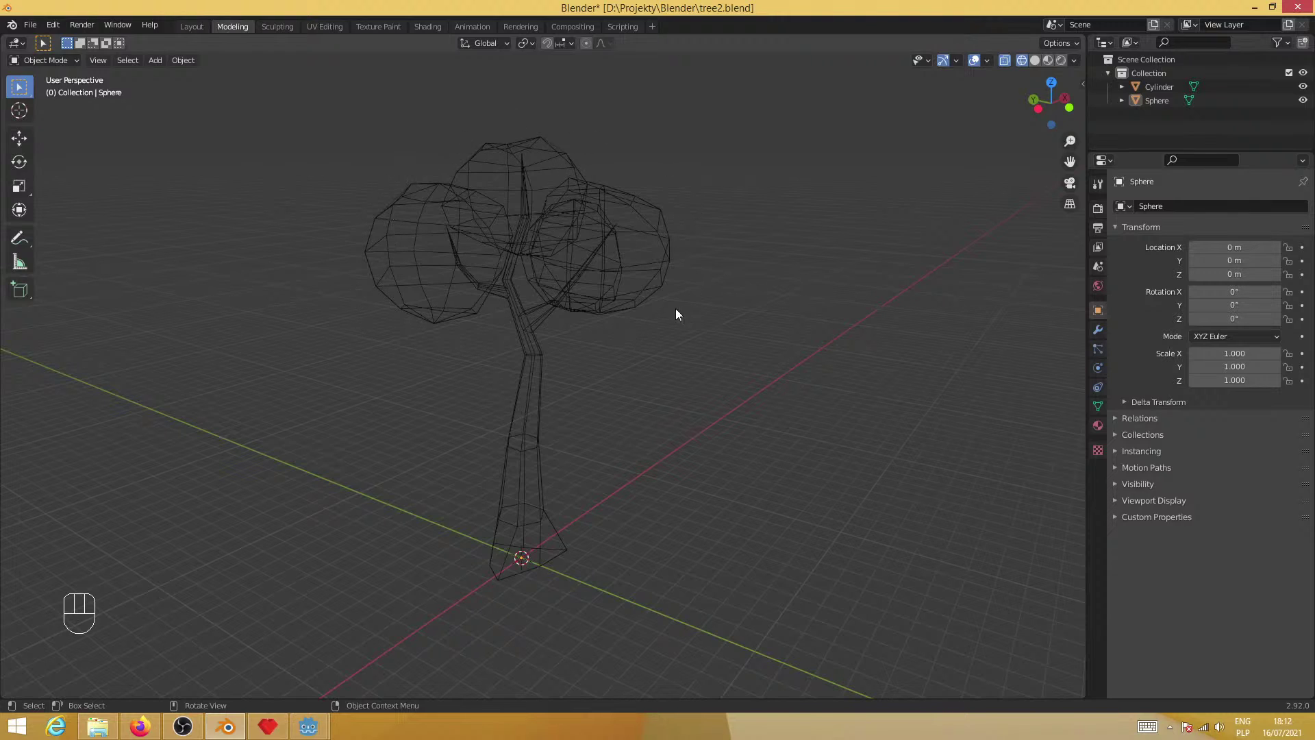
{"action": "mouse_move", "coordinate": [644, 532]}
{"action": "middle_mouse_down", "text": "shift"}
{"action": "mouse_move", "coordinate": [656, 446]}
{"action": "mouse_move", "coordinate": [612, 516]}
{"action": "mouse_move", "coordinate": [635, 515]}
{"action": "middle_mouse_up", "text": "shift"}
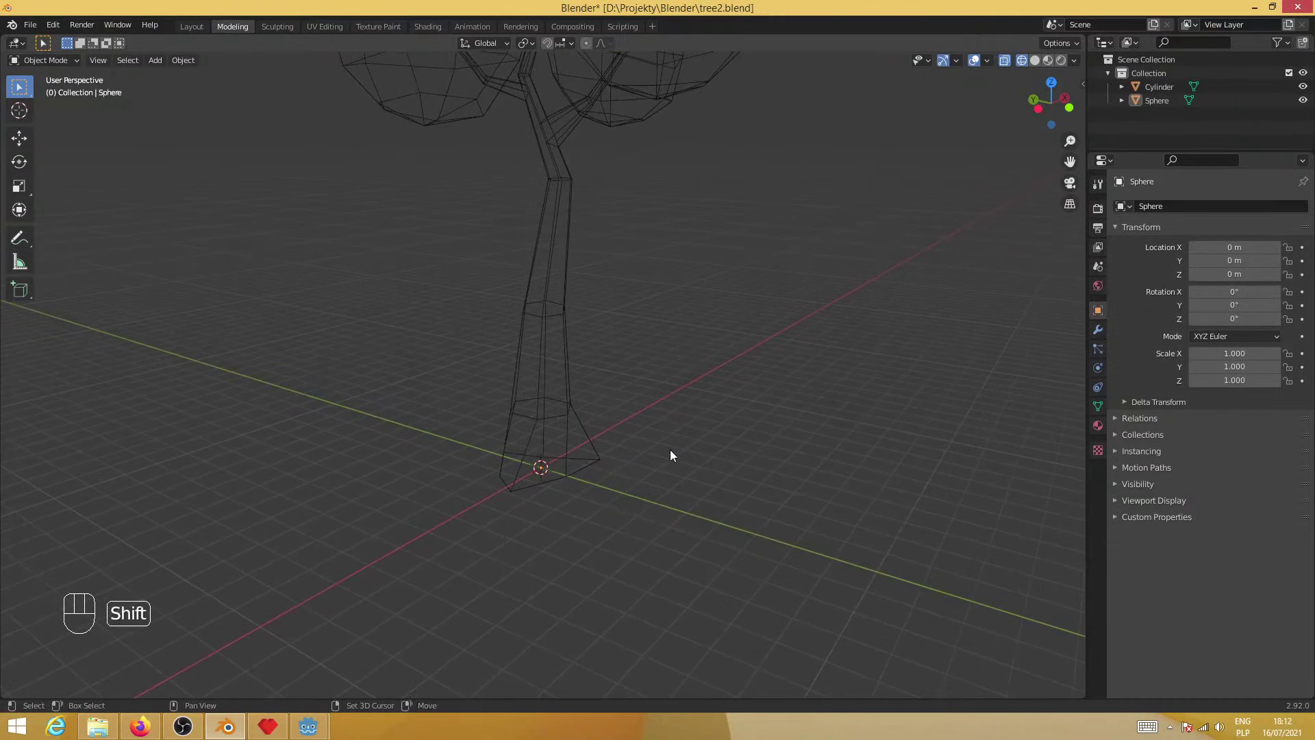
{"action": "key", "text": "shift+a"}
{"action": "left_click", "coordinate": [725, 433]}
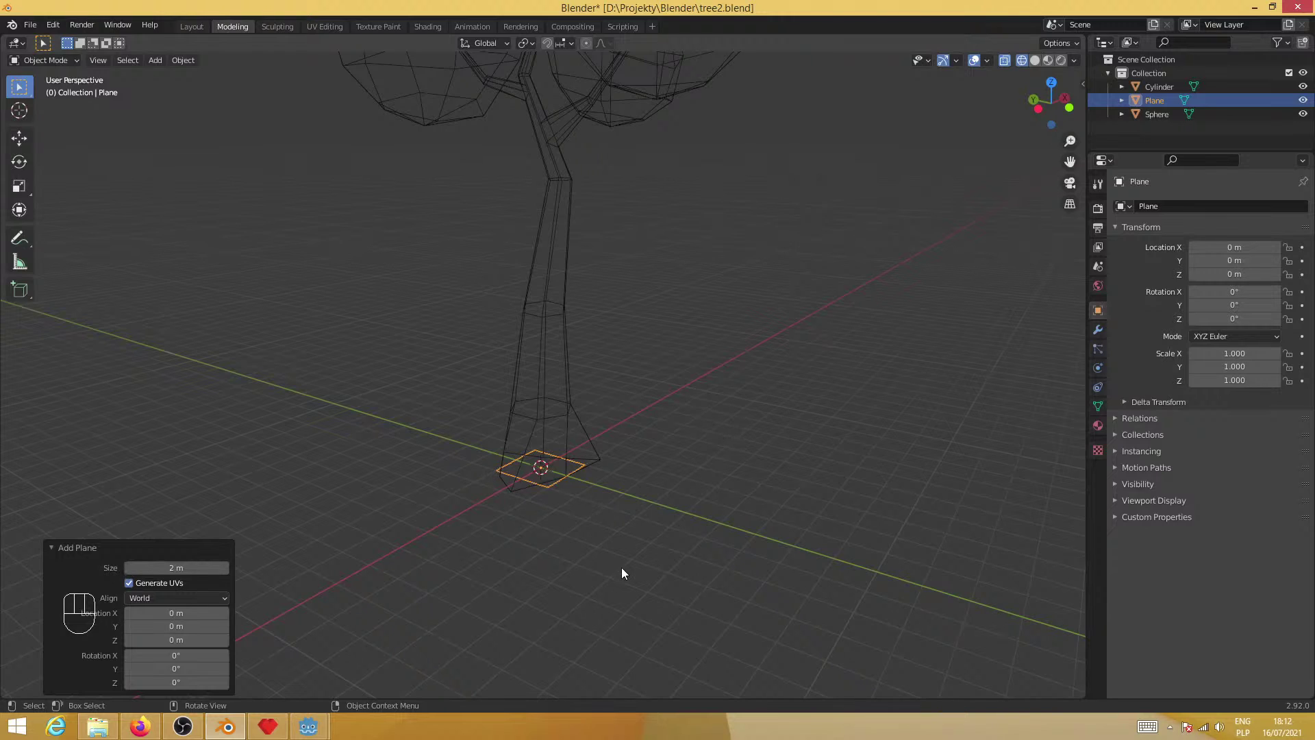
Duplicate the plane in place and rotate the copy 90° about the X axis
{"action": "key", "text": "shift+d"}
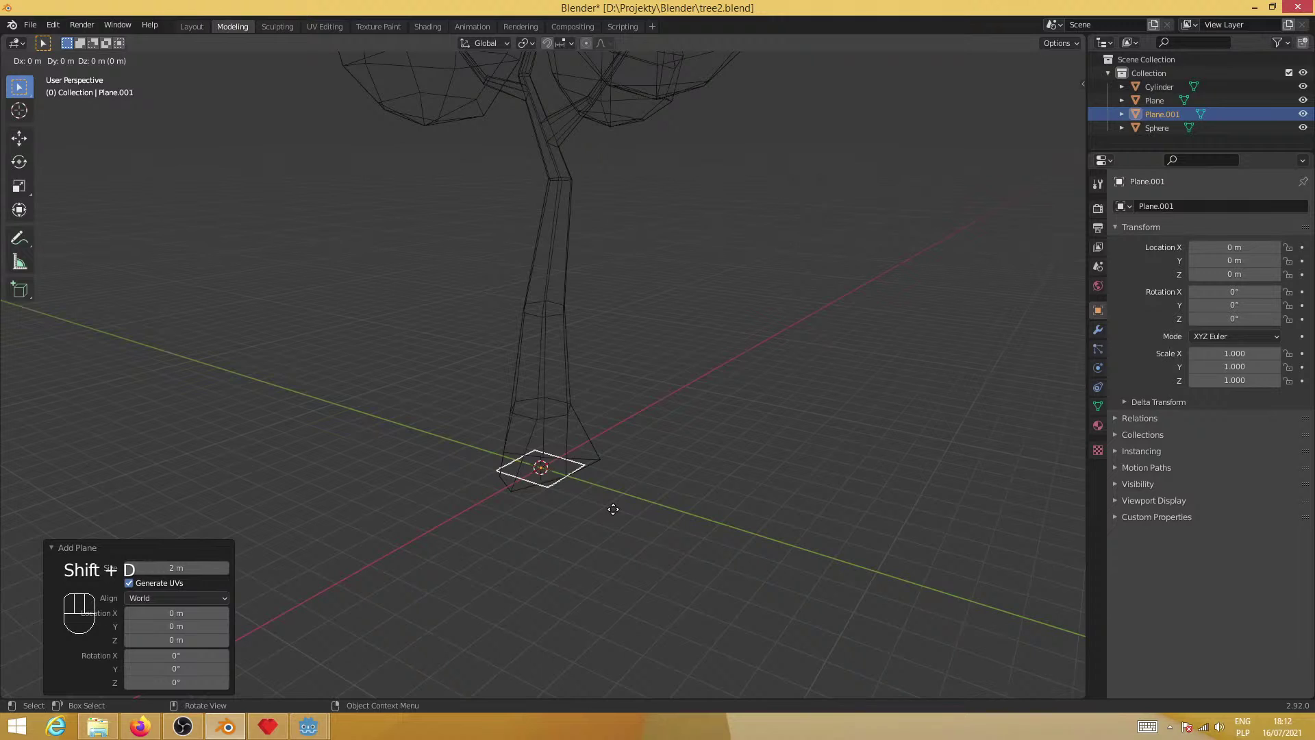
{"action": "key", "text": "r"}
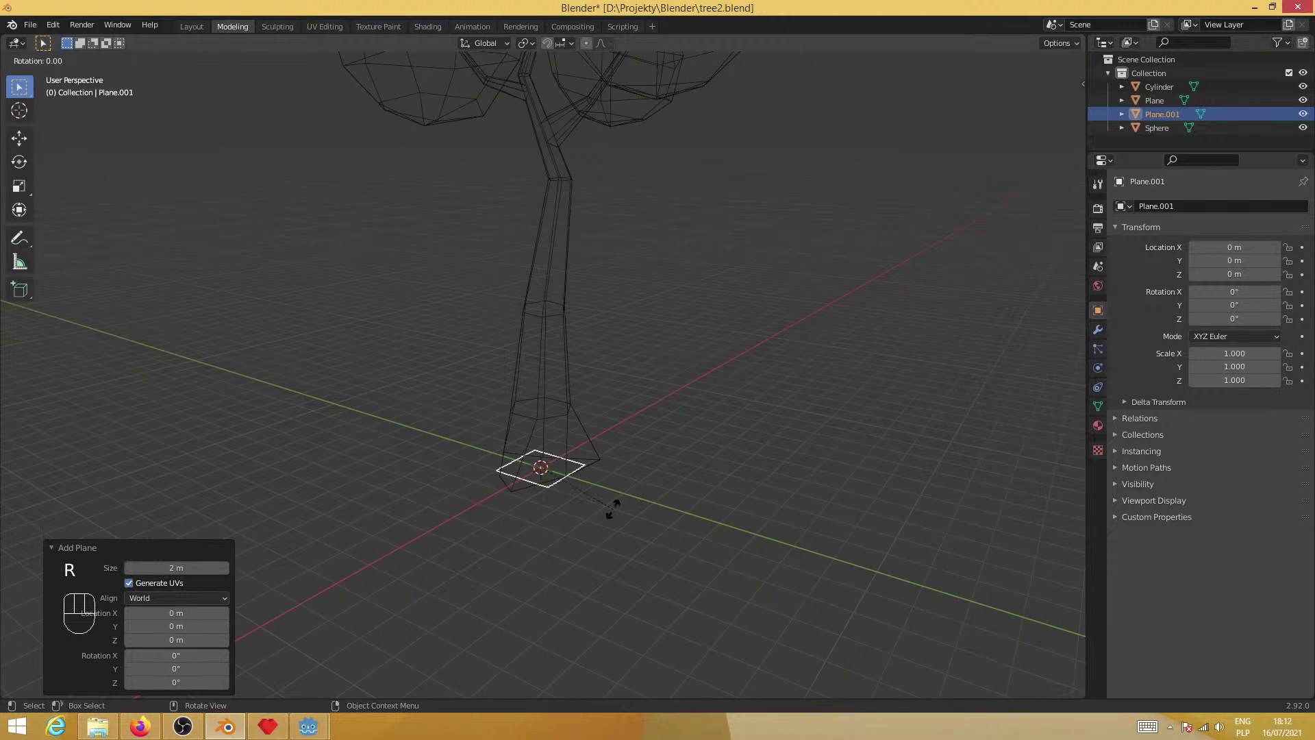
{"action": "key", "text": "KP_9"}
{"action": "key", "text": "KP_0"}
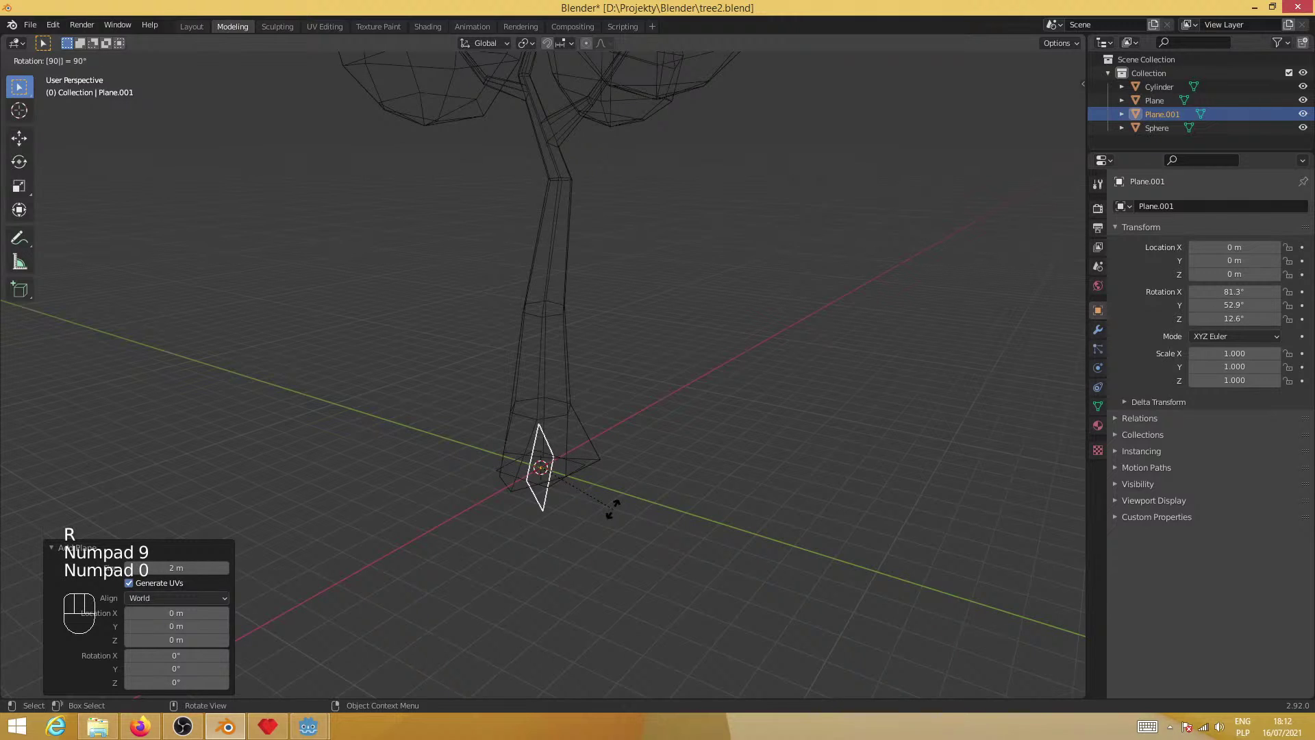
{"action": "key", "text": "x"}
{"action": "key", "text": "Return"}
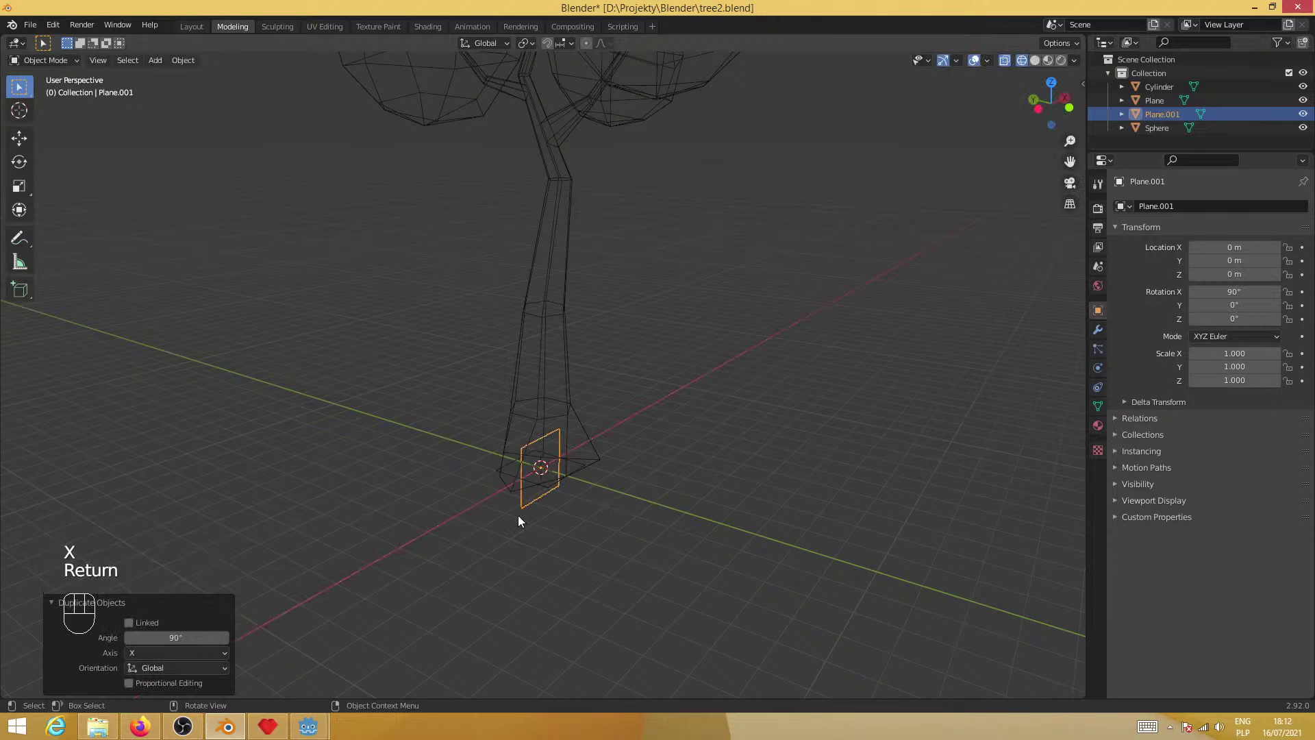
Duplicate the upright plane in place and try to turn the copy about the Z axis
{"action": "mouse_move", "coordinate": [517, 521]}
{"action": "middle_mouse_down"}
{"action": "mouse_move", "coordinate": [587, 520]}
{"action": "mouse_move", "coordinate": [523, 528]}
{"action": "middle_mouse_up"}
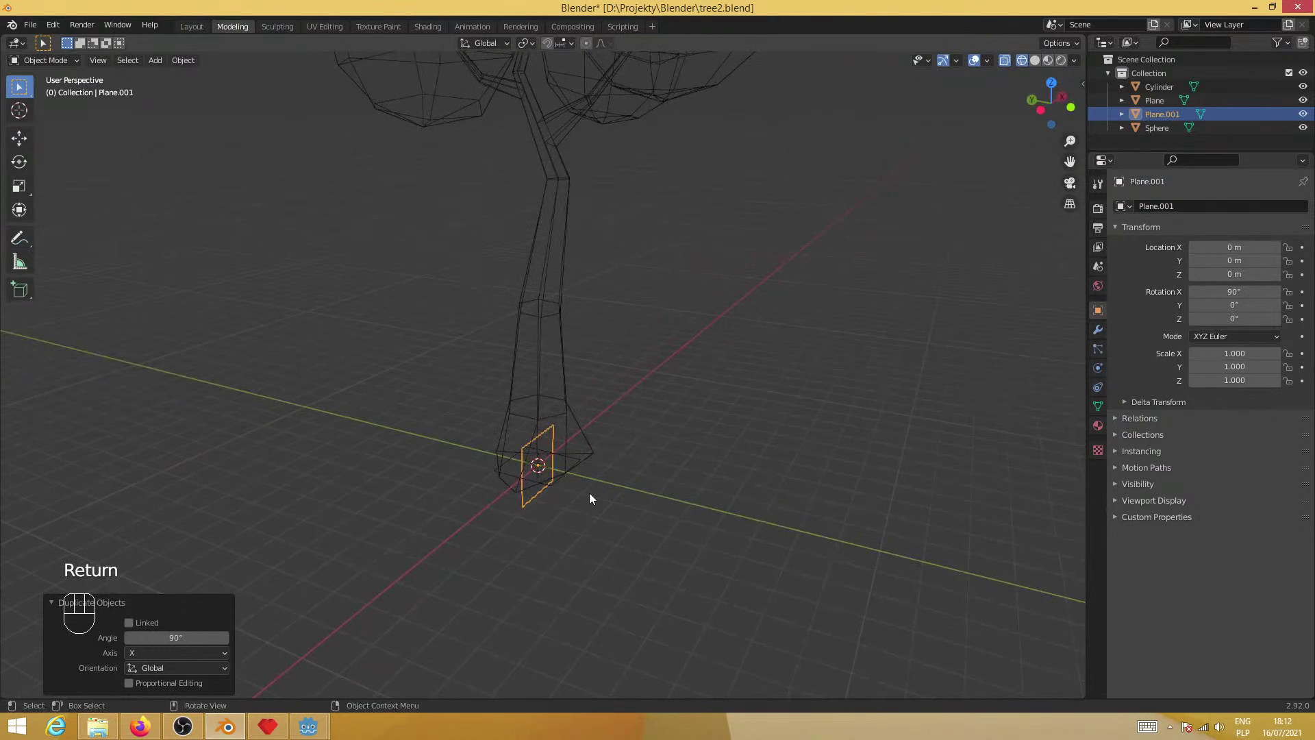
{"action": "key", "text": "shift+d"}
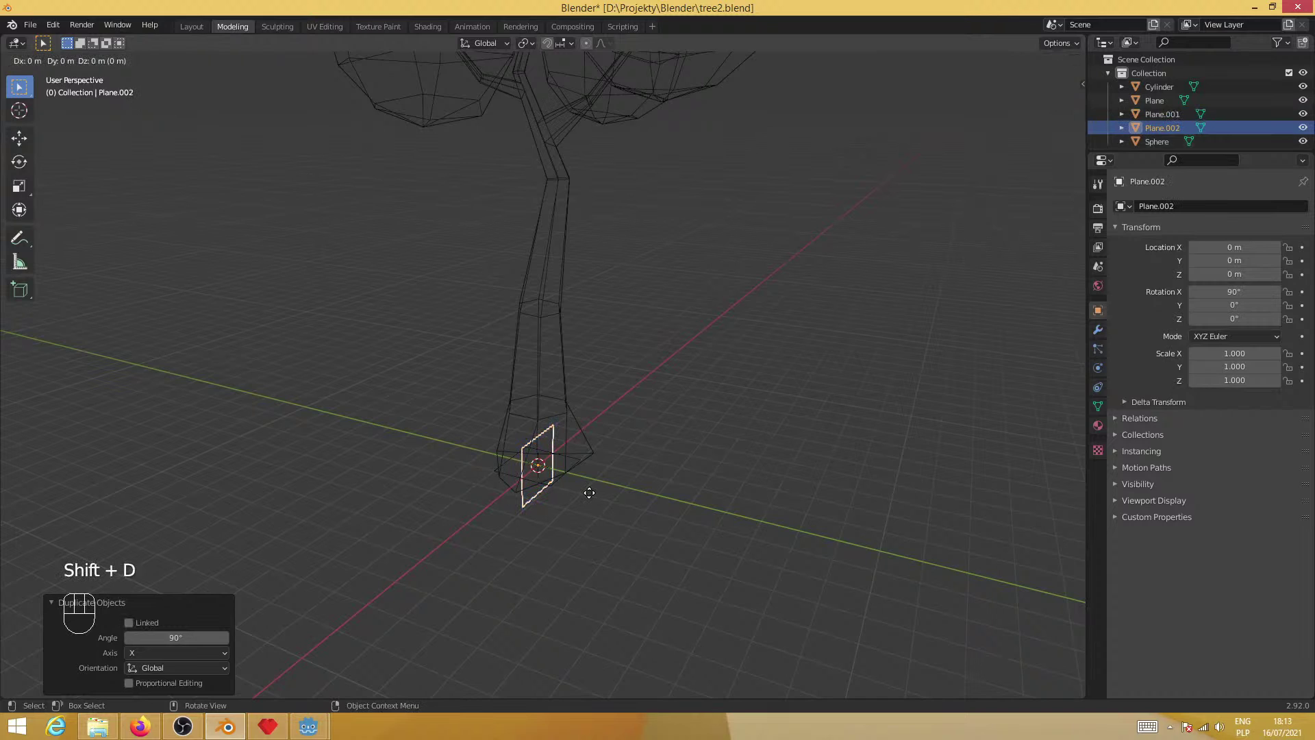
{"action": "key", "text": "z"}
{"action": "key", "text": "KP_9"}
{"action": "key", "text": "KP_0"}
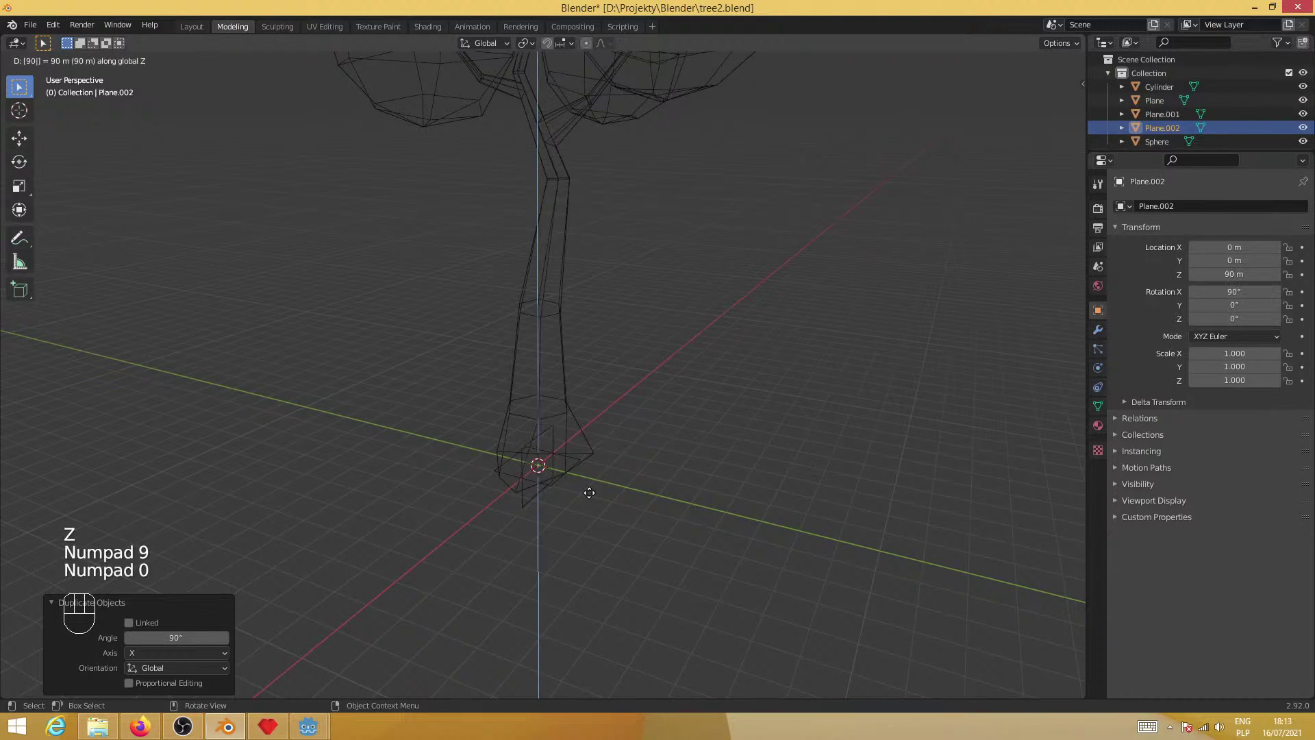
{"action": "key", "text": "r"}
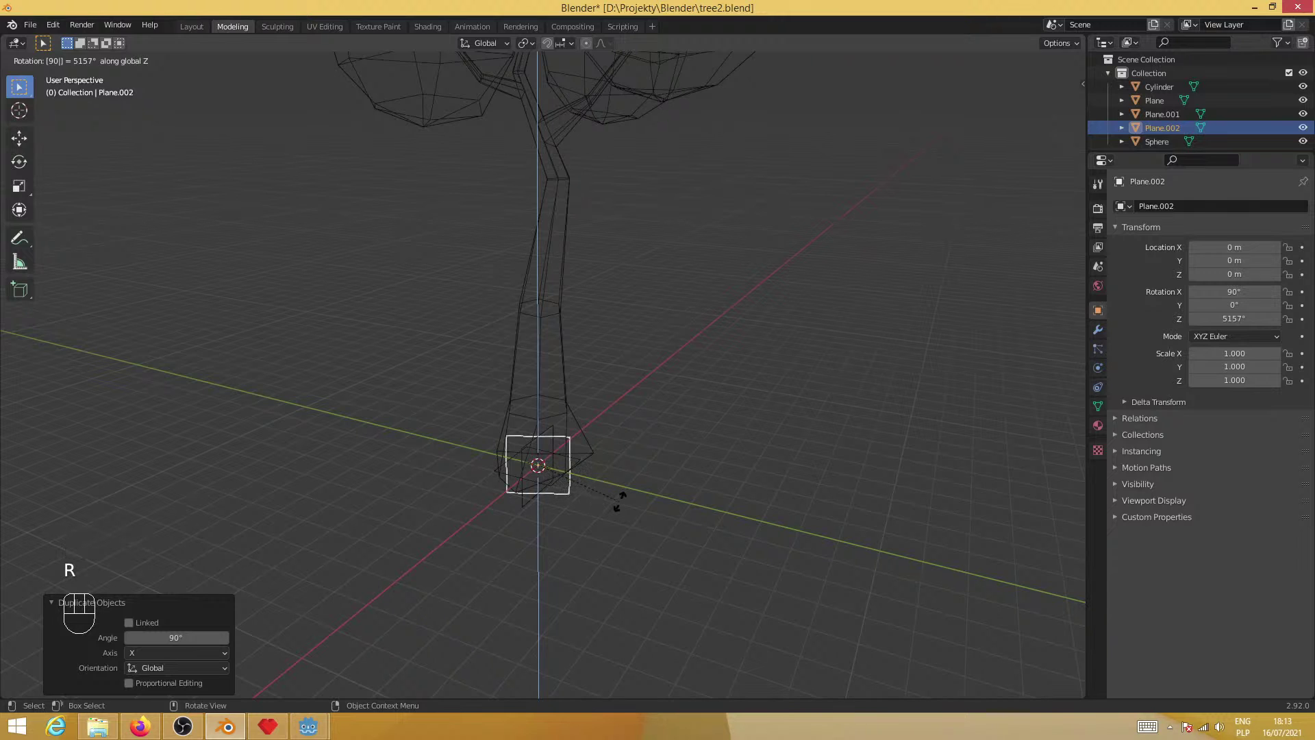
{"action": "right_click", "coordinate": [616, 502]}
{"action": "middle_click_drag", "start_coordinate": [619, 502], "coordinate": [635, 577]}
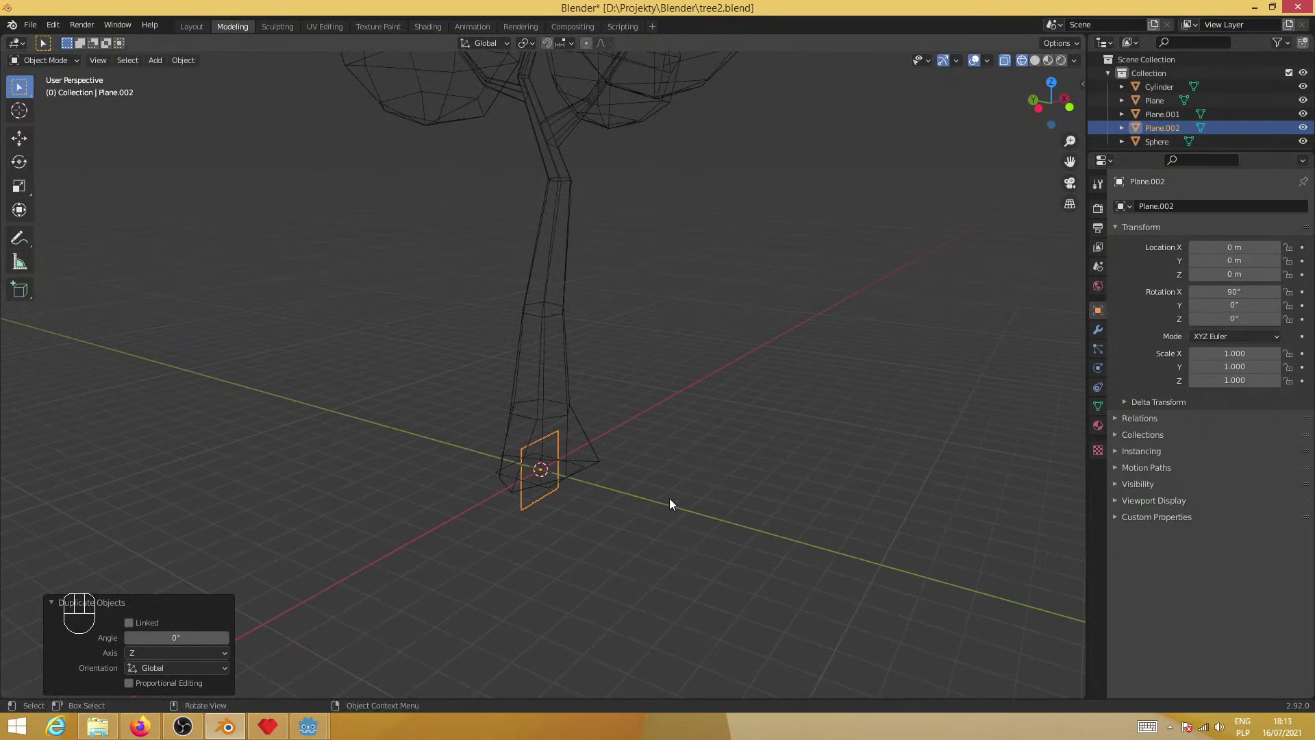
Rotate the newest upright plane 90° about the global Z axis so it crosses the other one
{"action": "key", "text": "r"}
{"action": "key", "text": "z"}
{"action": "key", "text": "r"}
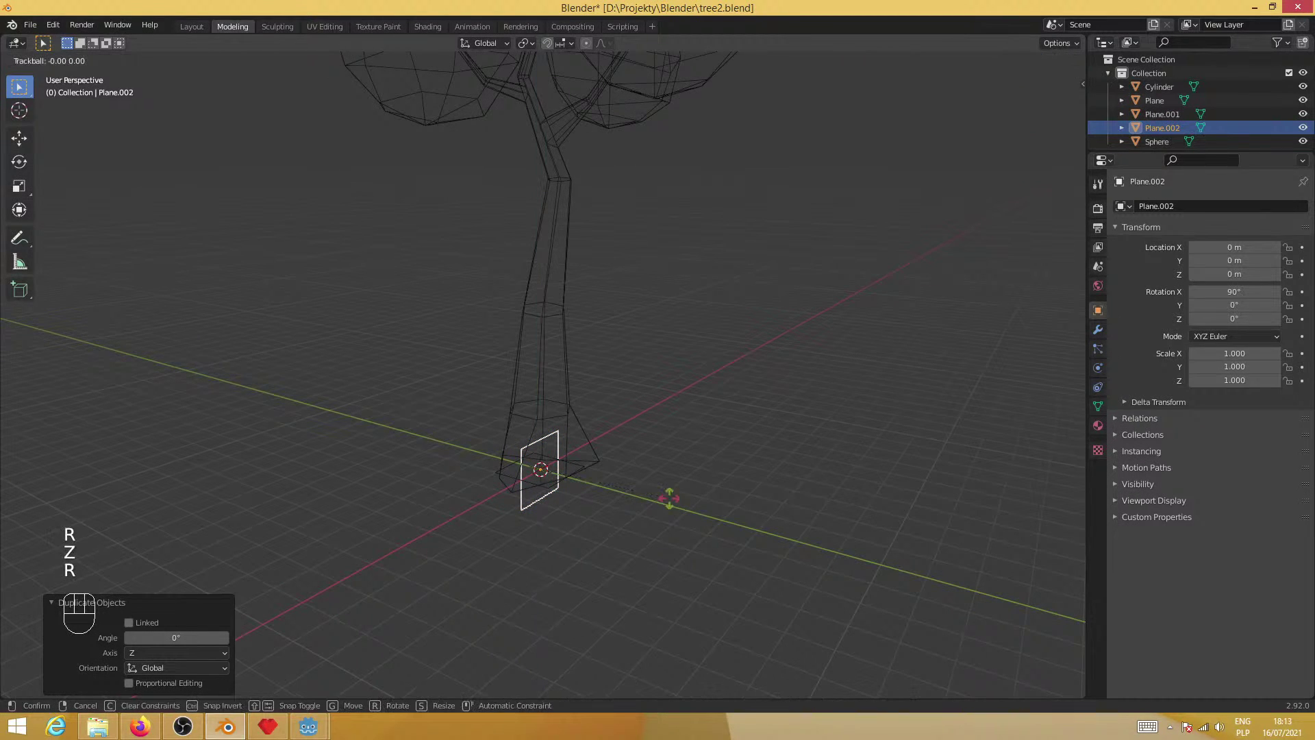
{"action": "key", "text": "r"}
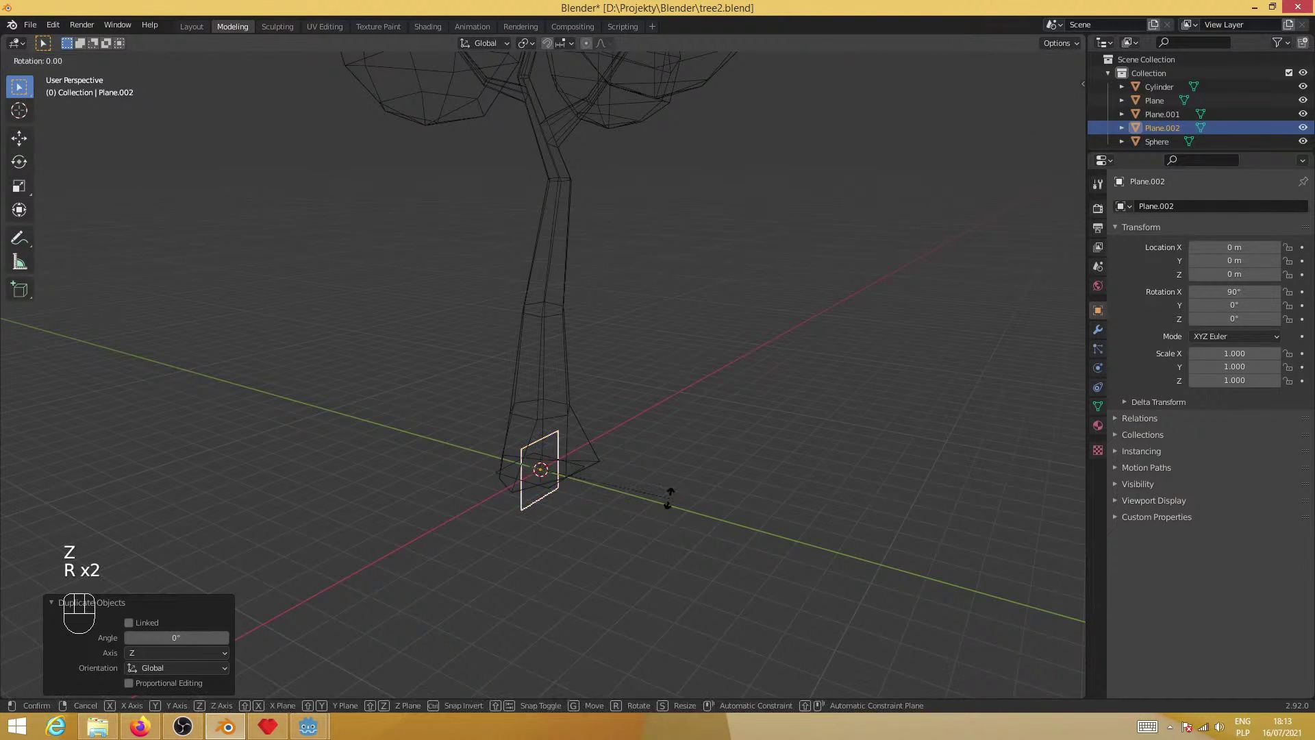
{"action": "key", "text": "z"}
{"action": "key", "text": "KP_9"}
{"action": "key", "text": "KP_0"}
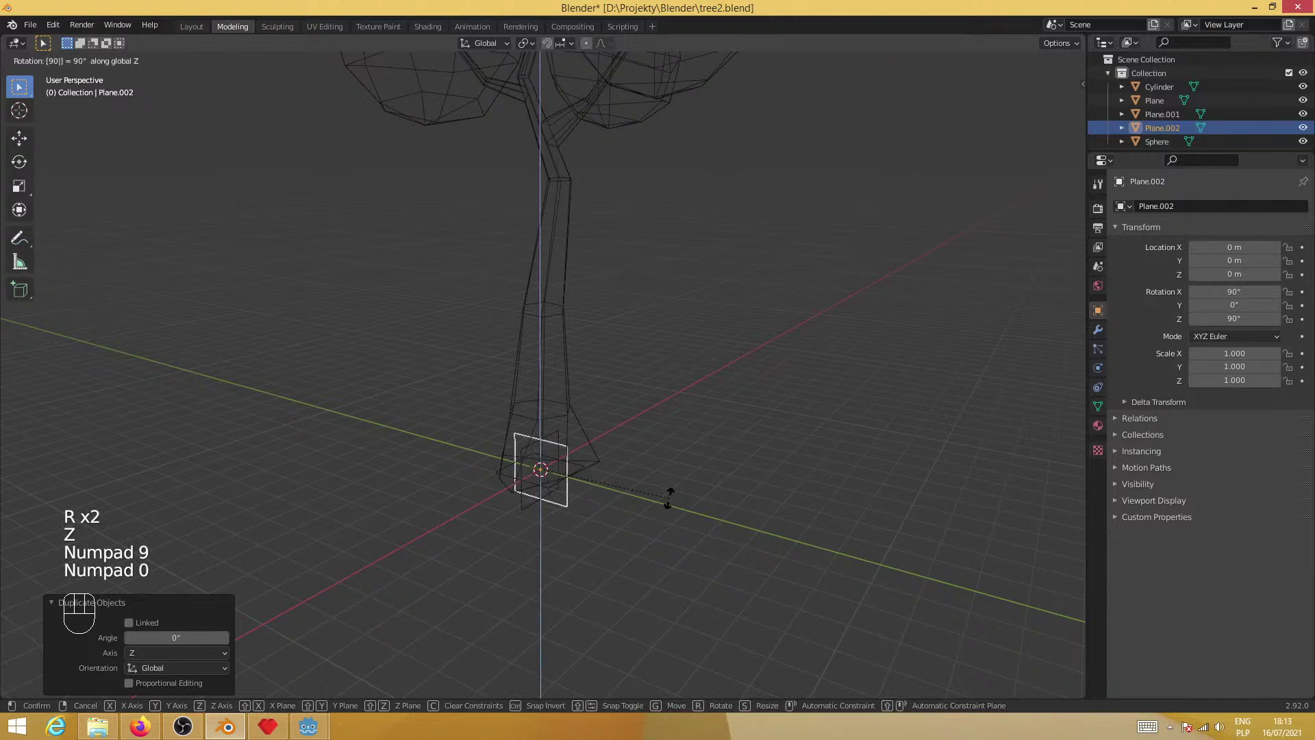
{"action": "key", "text": "Return"}
Select all three crossed planes at the trunk's base and join them into one object
{"action": "middle_click_drag", "start_coordinate": [602, 516], "coordinate": [522, 504]}
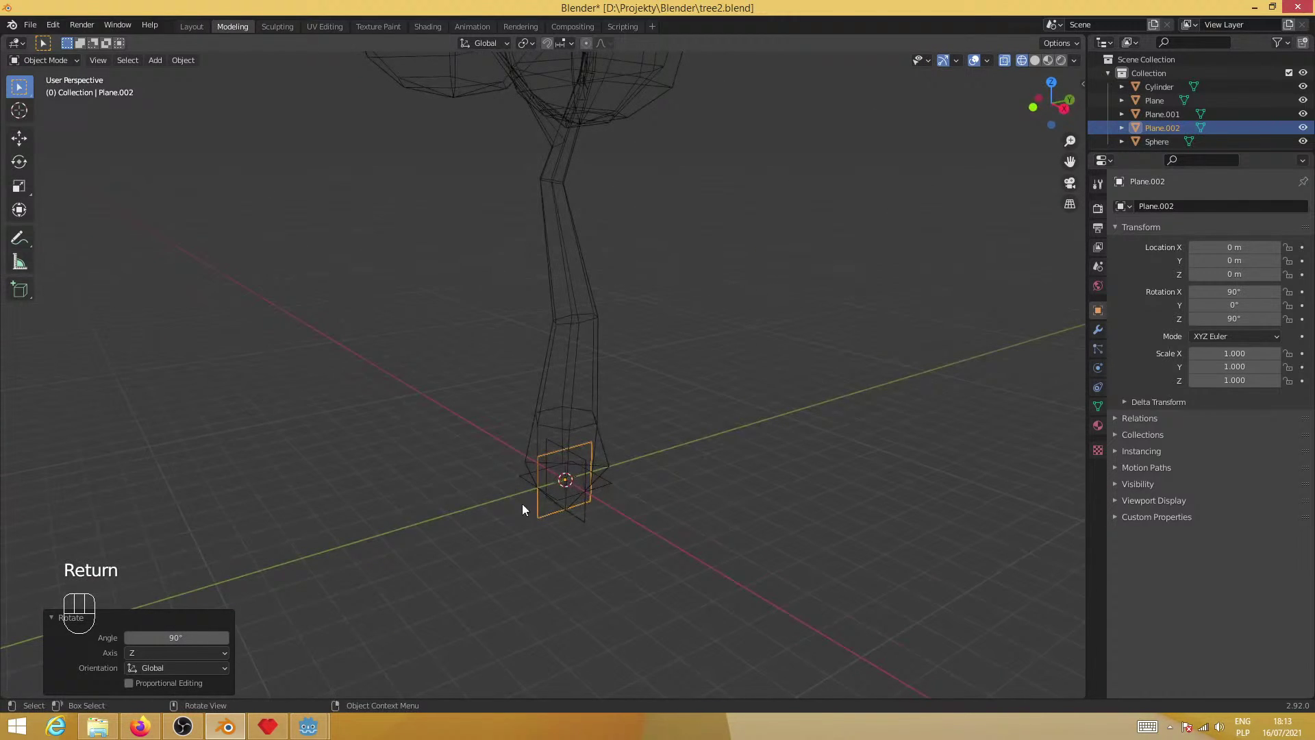
{"action": "middle_click_drag", "start_coordinate": [586, 430], "coordinate": [788, 411]}
{"action": "left_click", "coordinate": [1161, 101]}
{"action": "left_click", "coordinate": [1162, 114], "text": "shift"}
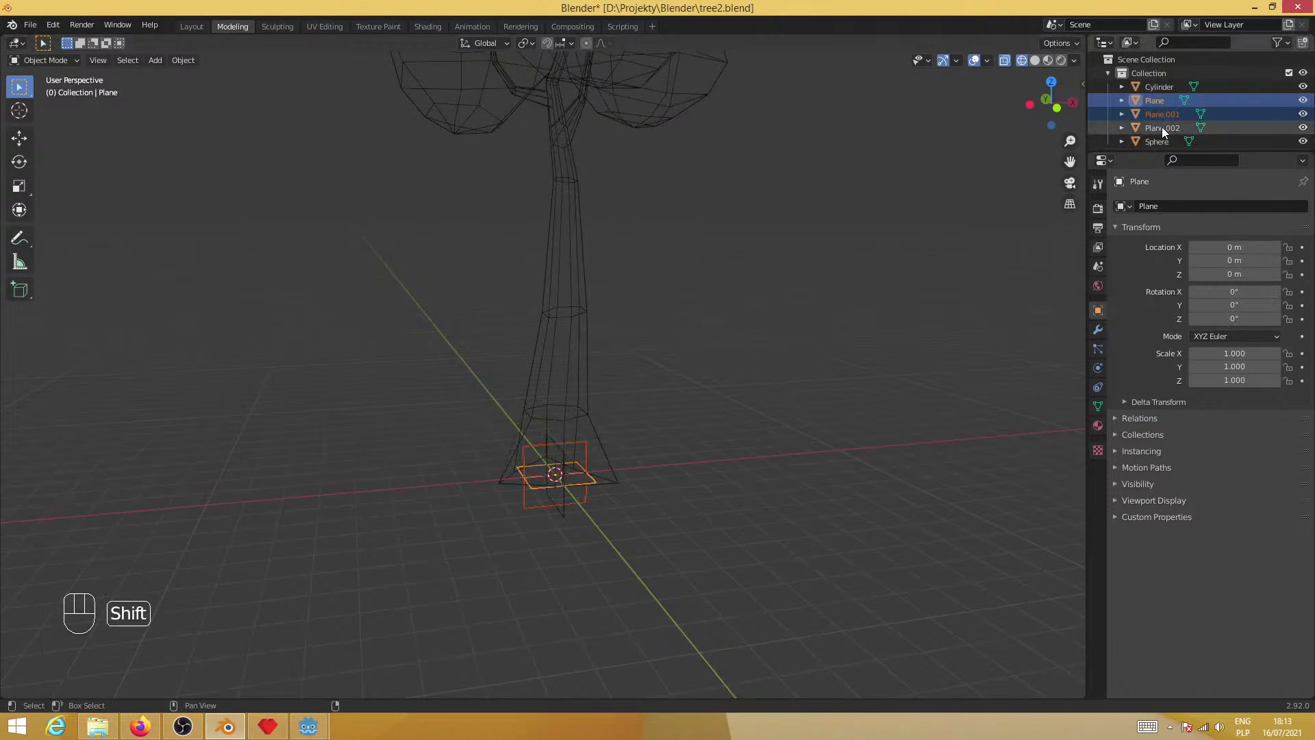
{"action": "left_click", "coordinate": [1162, 128], "text": "shift"}
{"action": "middle_click_drag", "start_coordinate": [459, 525], "coordinate": [485, 527]}
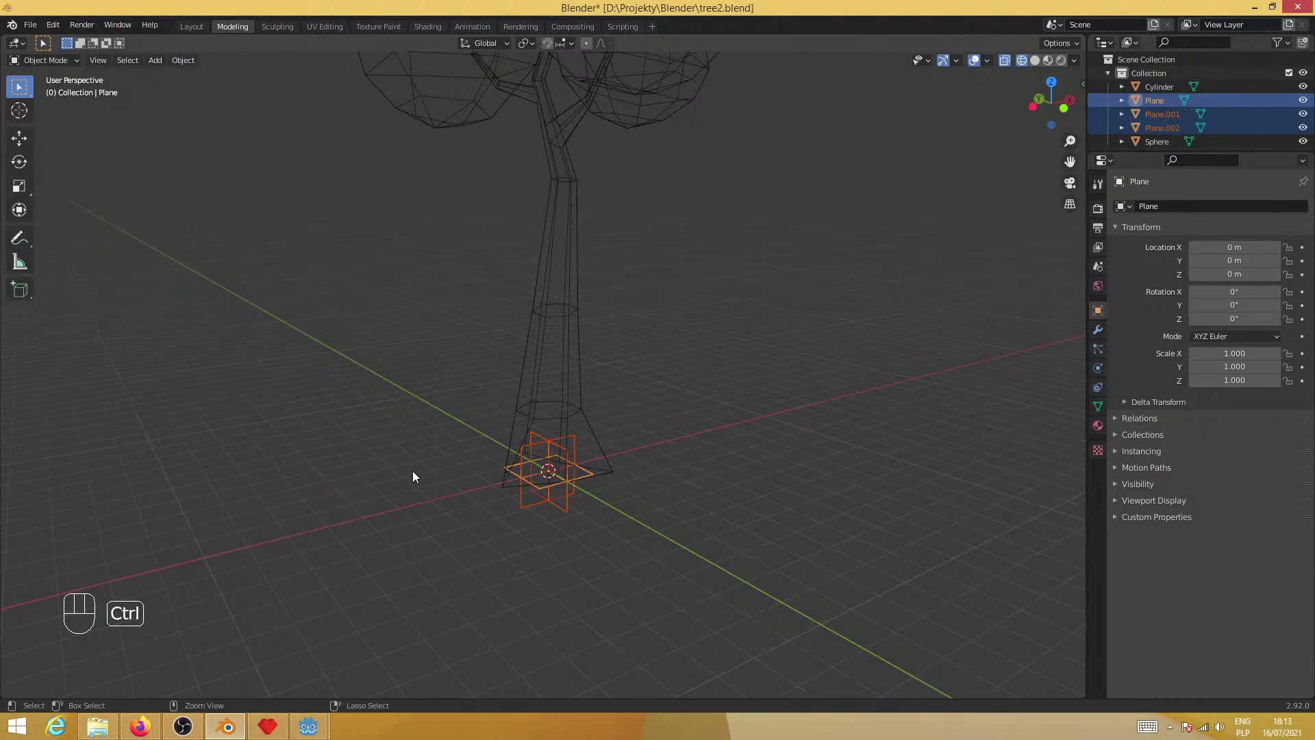
{"action": "key", "text": "ctrl+j"}
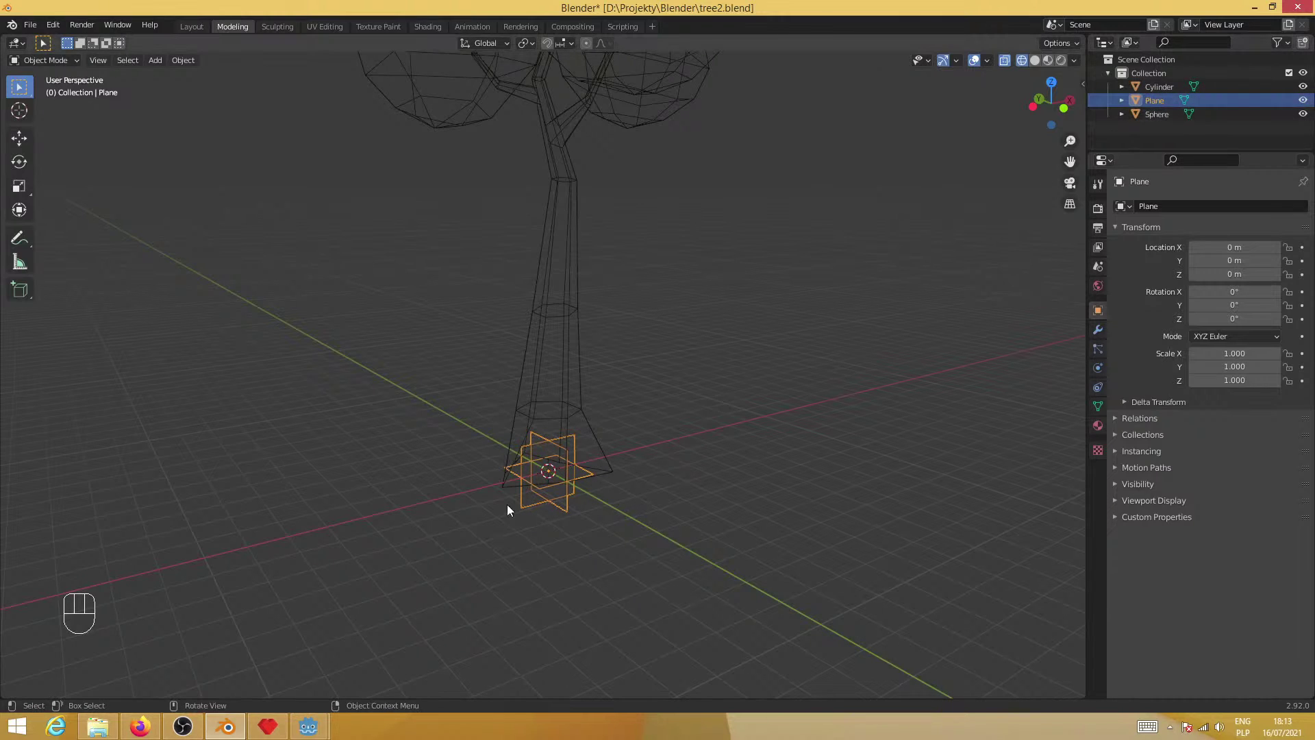
Export the tree scene as an embedded glTF file named tree2.gltf in the Stylized Tree Tutorial folder
{"action": "middle_click_drag", "start_coordinate": [467, 493], "coordinate": [468, 585]}
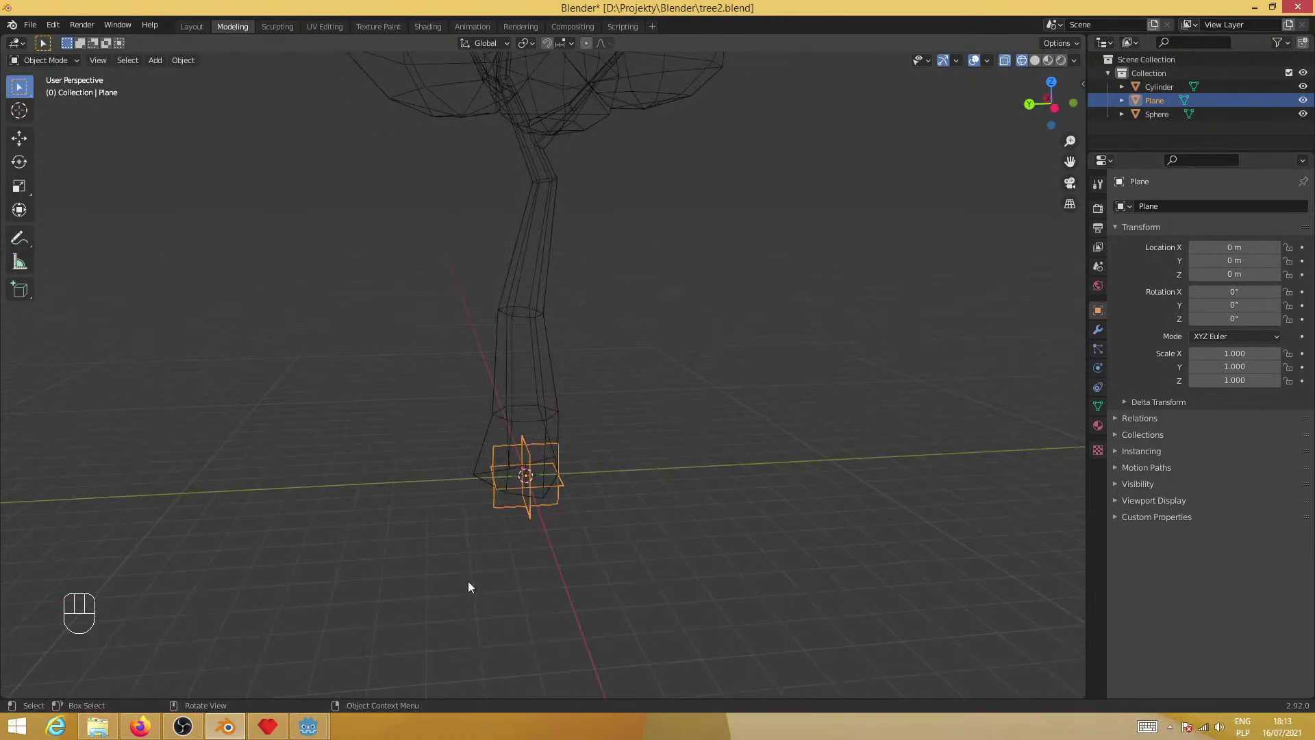
{"action": "middle_click_drag", "start_coordinate": [647, 519], "coordinate": [459, 235], "text": "ctrl"}
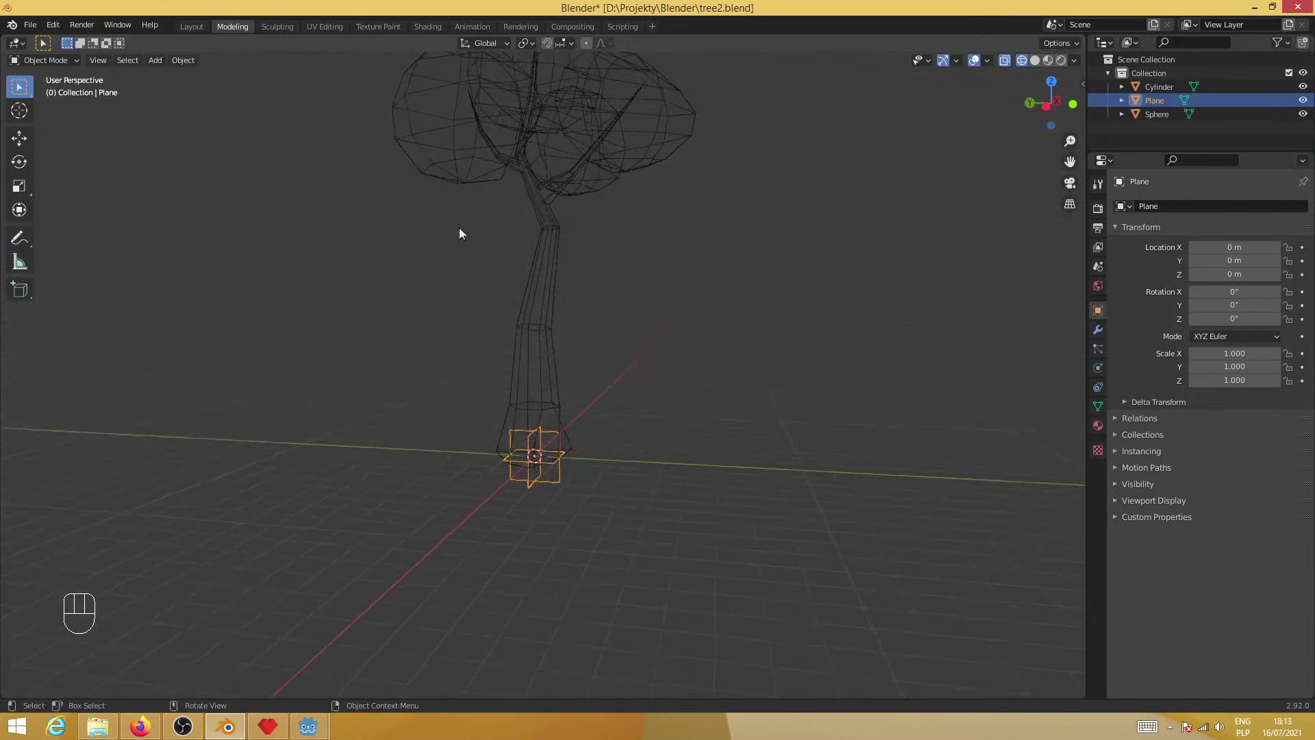
{"action": "middle_click_drag", "start_coordinate": [610, 370], "coordinate": [532, 347], "text": "shift"}
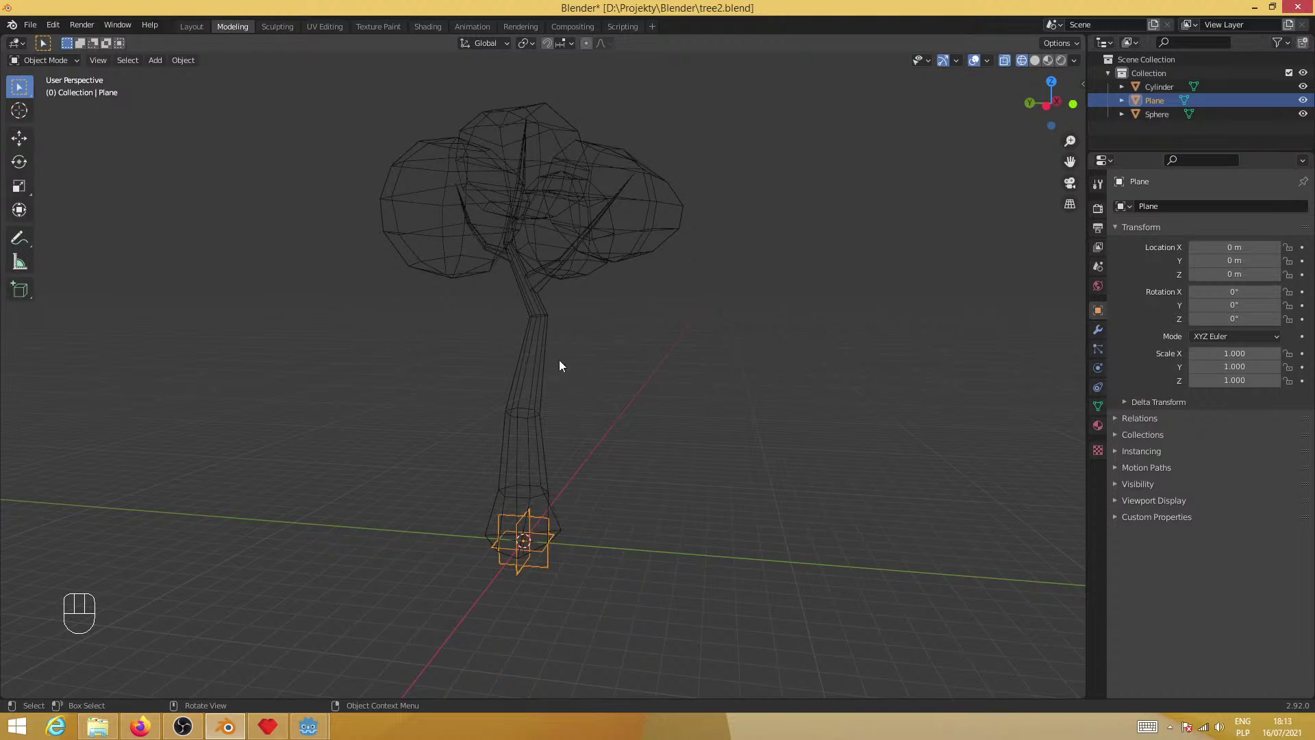
{"action": "left_click", "coordinate": [31, 25]}
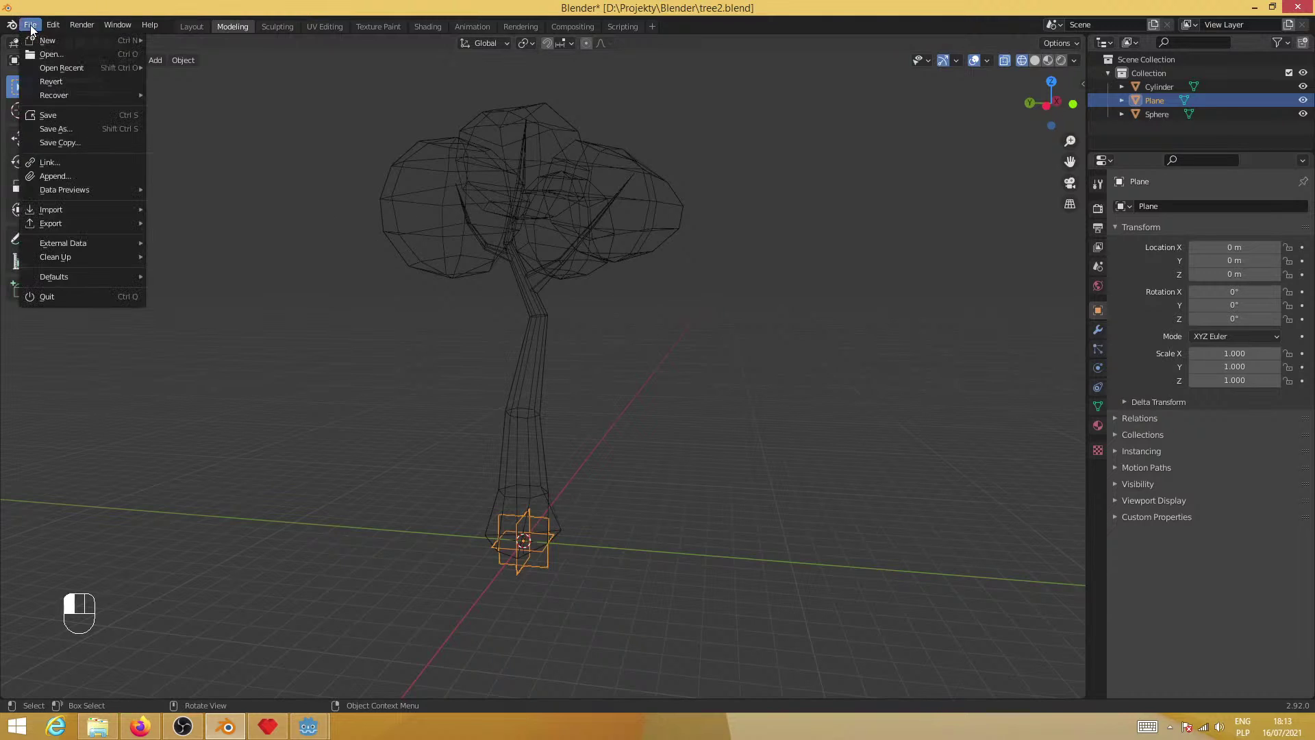
{"action": "mouse_move", "coordinate": [76, 221]}
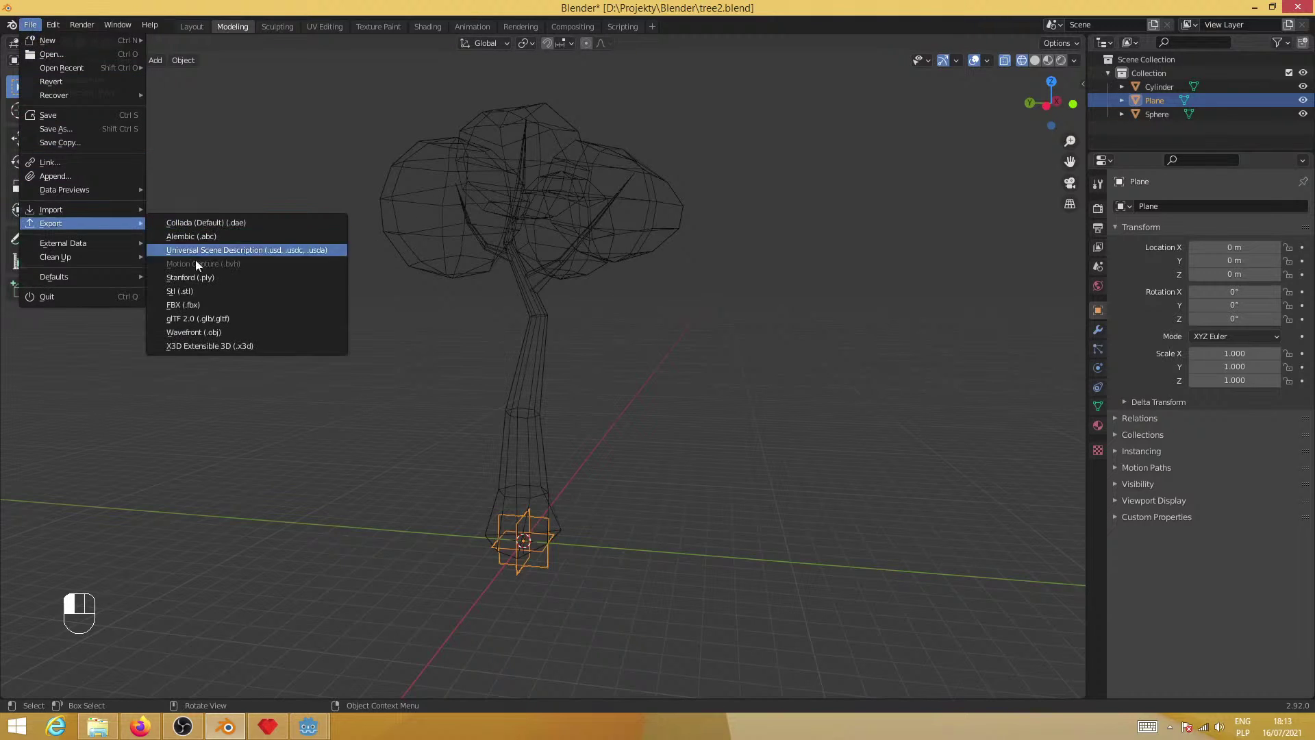
{"action": "left_click", "coordinate": [233, 323]}
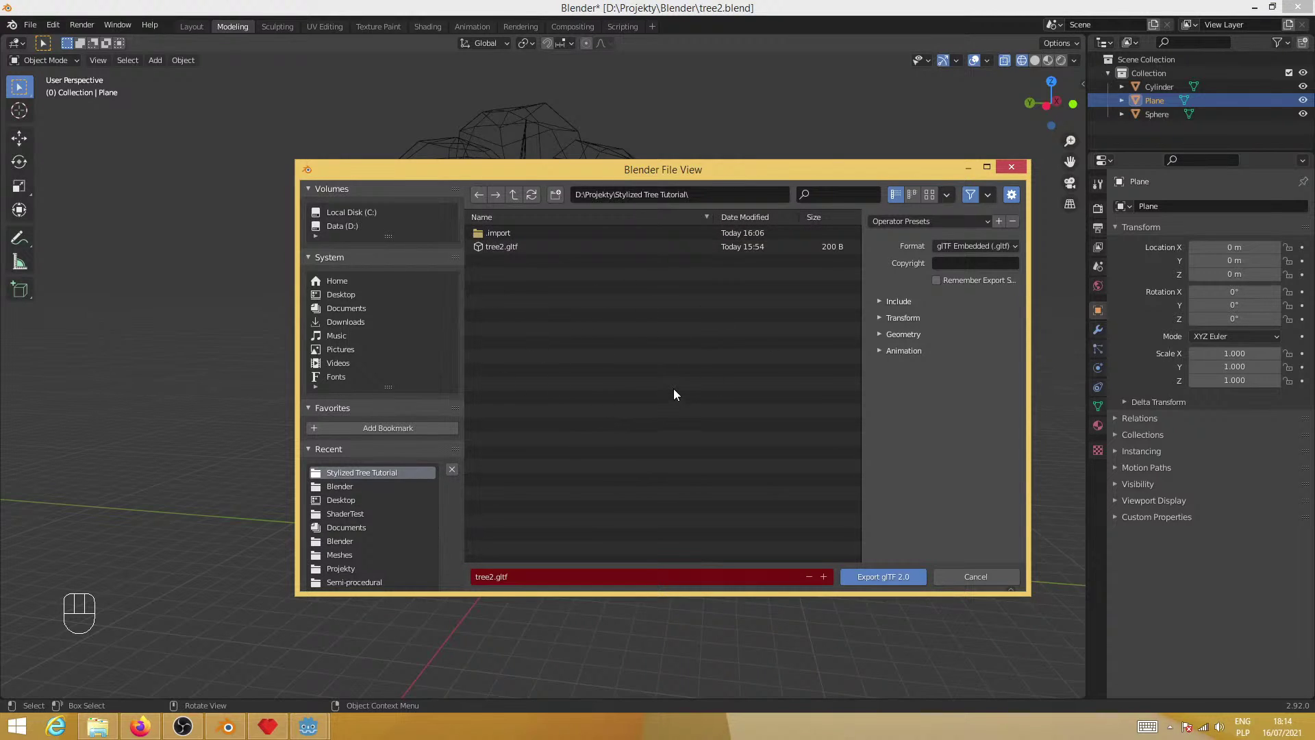
{"action": "left_click", "coordinate": [883, 577]}
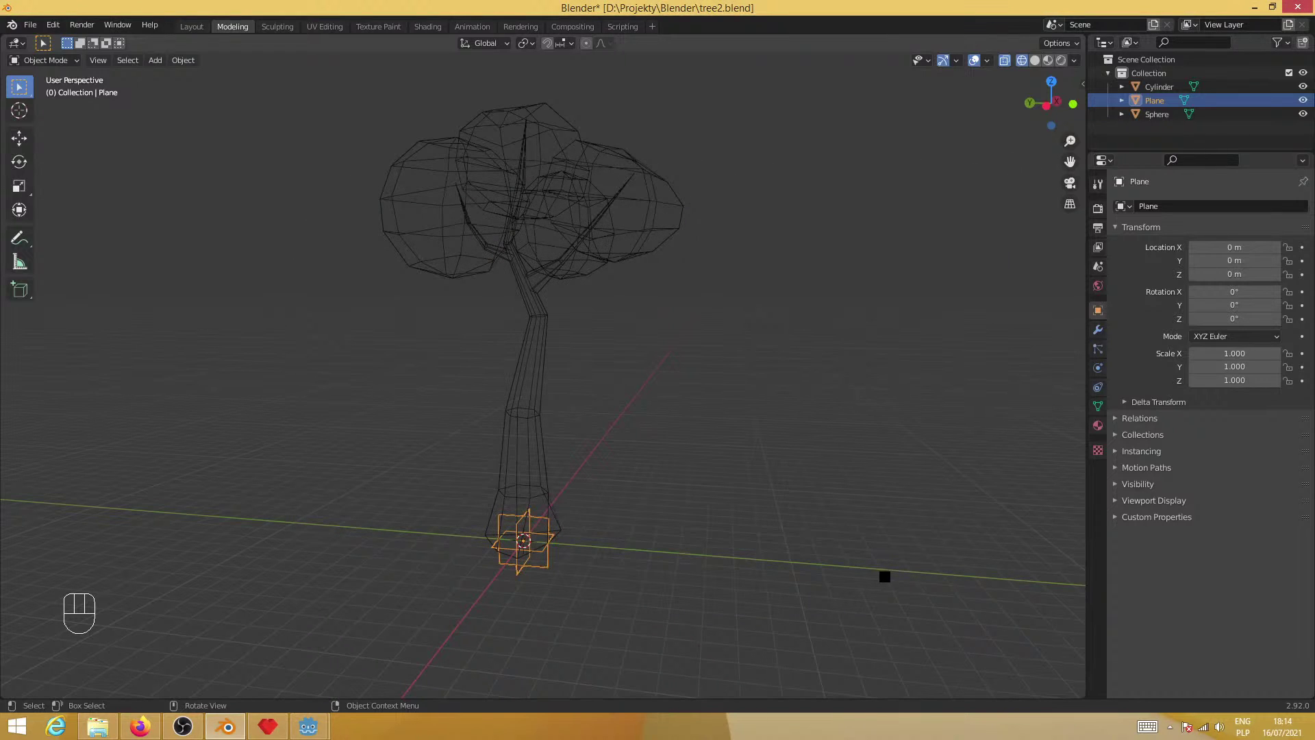
{"action": "middle_click_drag", "start_coordinate": [781, 511], "coordinate": [769, 514]}
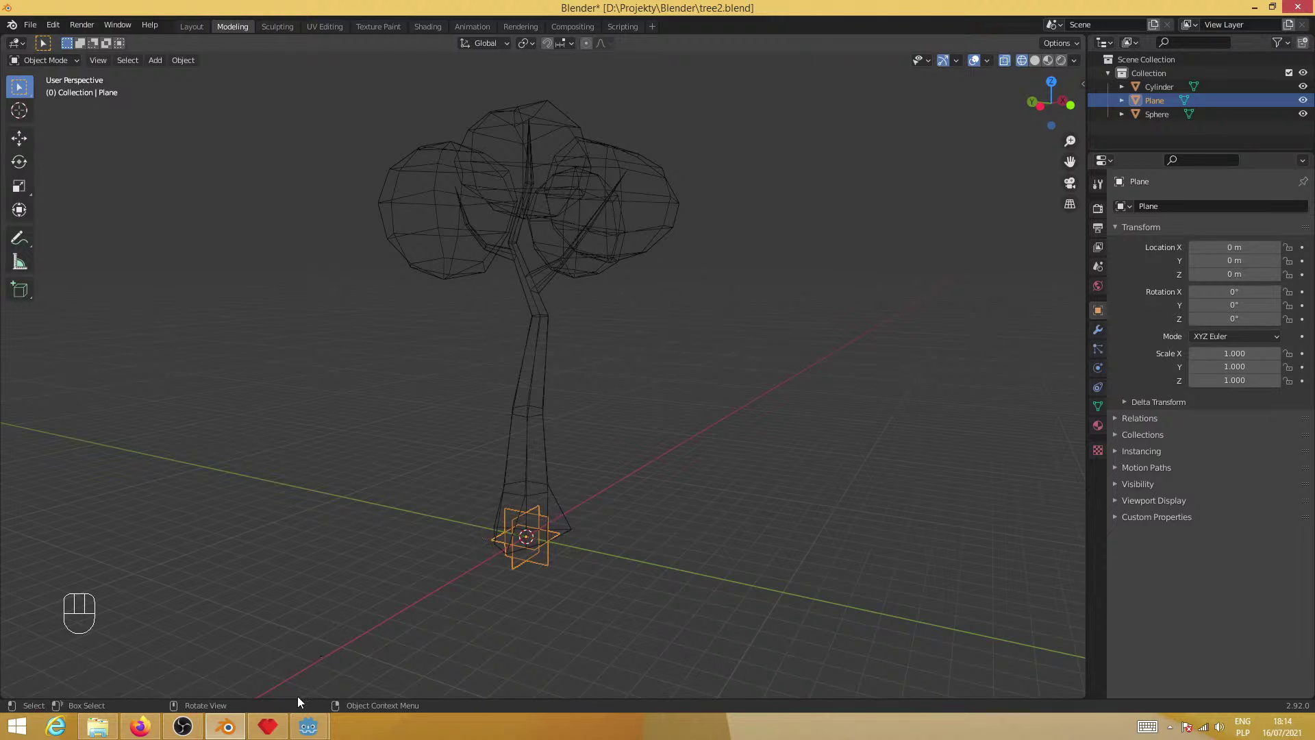
Switch to Pyxel Edit and paint a central cluster of separate white blobs with a round pen of size 28
{"action": "left_click", "coordinate": [266, 725]}
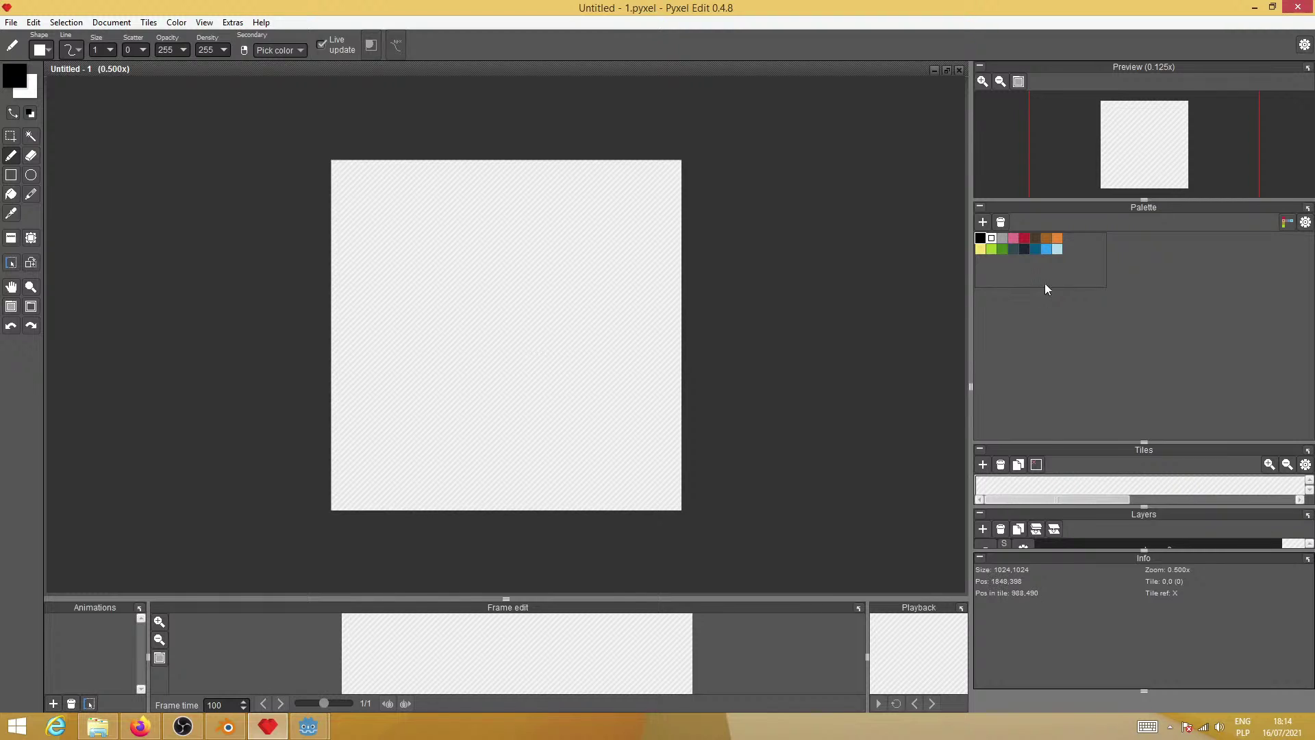
{"action": "left_click", "coordinate": [992, 238]}
{"action": "left_click", "coordinate": [49, 49]}
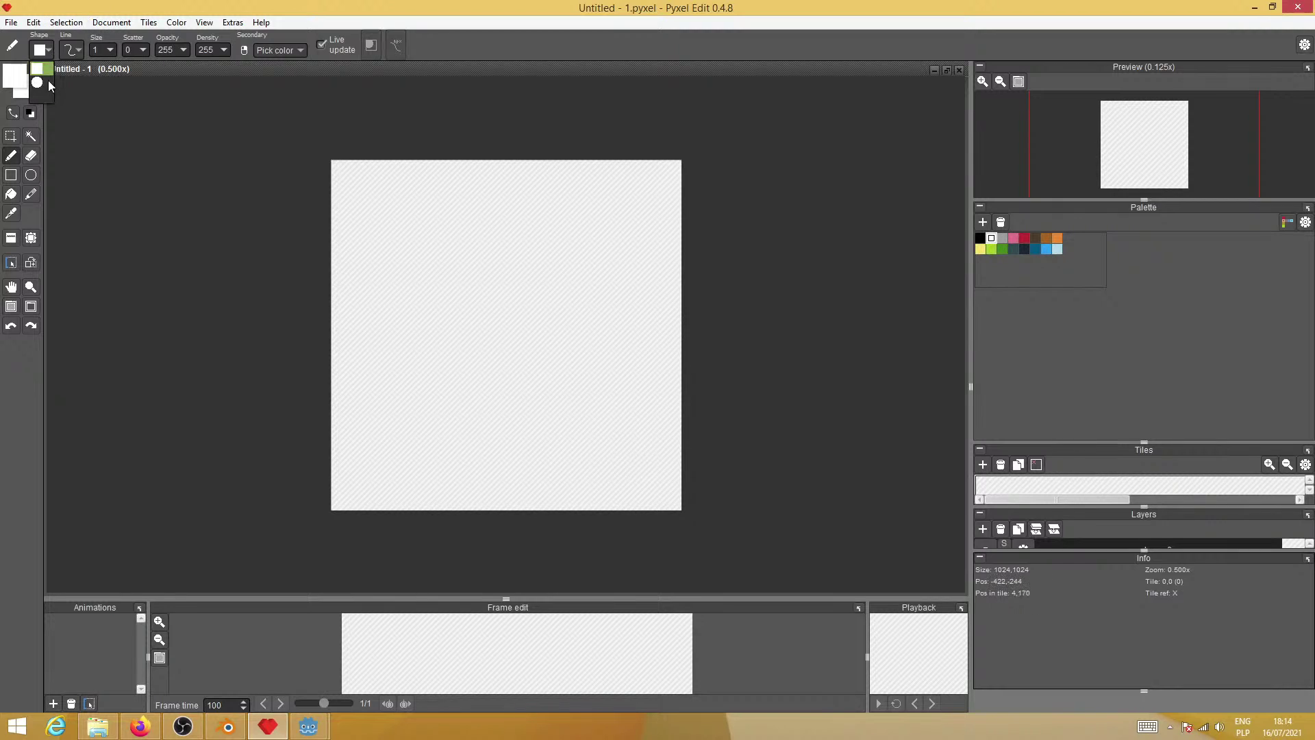
{"action": "left_click", "coordinate": [40, 84]}
{"action": "mouse_move", "coordinate": [477, 277]}
{"action": "left_mouse_down"}
{"action": "mouse_move", "coordinate": [492, 280]}
{"action": "mouse_move", "coordinate": [457, 308]}
{"action": "mouse_move", "coordinate": [440, 294]}
{"action": "mouse_move", "coordinate": [487, 315]}
{"action": "mouse_move", "coordinate": [451, 335]}
{"action": "mouse_move", "coordinate": [511, 352]}
{"action": "mouse_move", "coordinate": [488, 350]}
{"action": "mouse_move", "coordinate": [525, 319]}
{"action": "mouse_move", "coordinate": [516, 264]}
{"action": "mouse_move", "coordinate": [450, 250]}
{"action": "mouse_move", "coordinate": [409, 276]}
{"action": "mouse_move", "coordinate": [434, 277]}
{"action": "mouse_move", "coordinate": [413, 312]}
{"action": "mouse_move", "coordinate": [425, 351]}
{"action": "mouse_move", "coordinate": [506, 385]}
{"action": "mouse_move", "coordinate": [451, 400]}
{"action": "mouse_move", "coordinate": [379, 343]}
{"action": "mouse_move", "coordinate": [377, 288]}
{"action": "left_mouse_up"}
{"action": "left_click", "coordinate": [452, 245]}
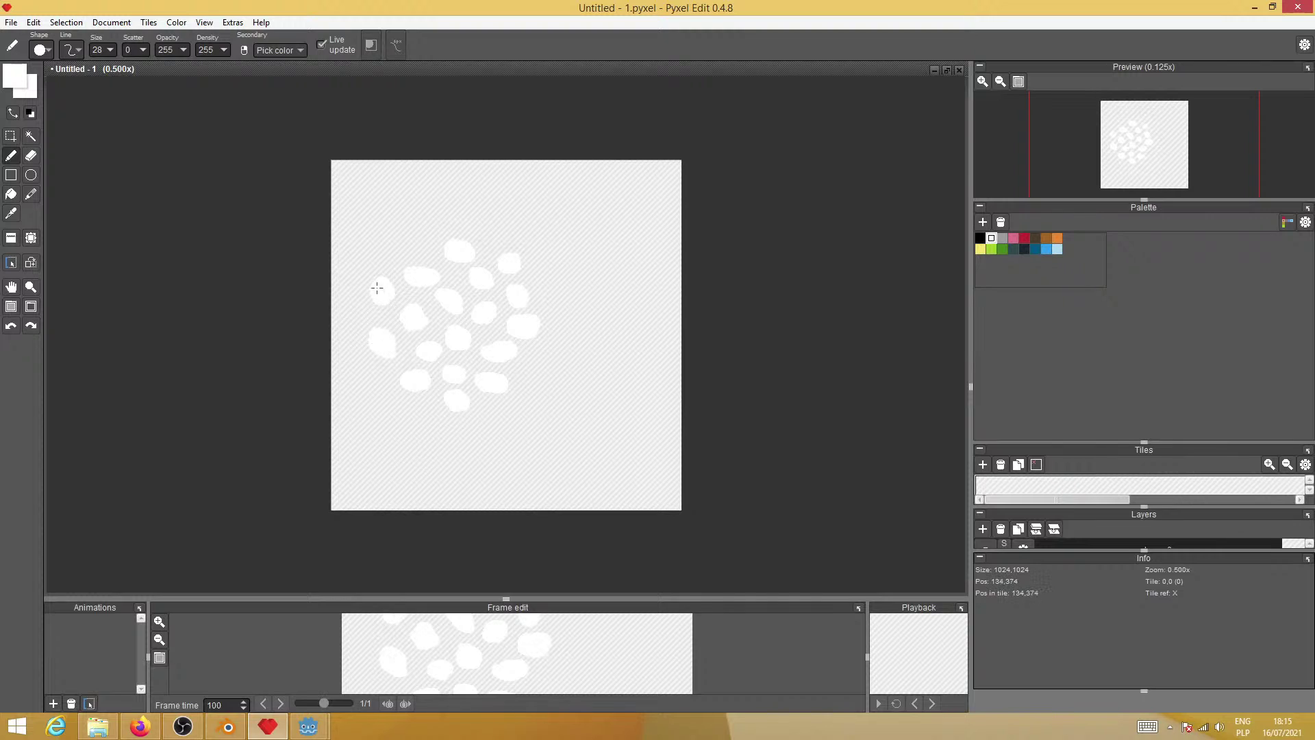
Paint a ring of further separate white blobs around the central cluster
{"action": "left_click_drag", "start_coordinate": [407, 240], "coordinate": [457, 209]}
{"action": "mouse_move", "coordinate": [494, 233]}
{"action": "left_mouse_down"}
{"action": "mouse_move", "coordinate": [485, 226]}
{"action": "mouse_move", "coordinate": [543, 242]}
{"action": "mouse_move", "coordinate": [560, 309]}
{"action": "left_mouse_up"}
{"action": "left_click_drag", "start_coordinate": [572, 351], "coordinate": [540, 364]}
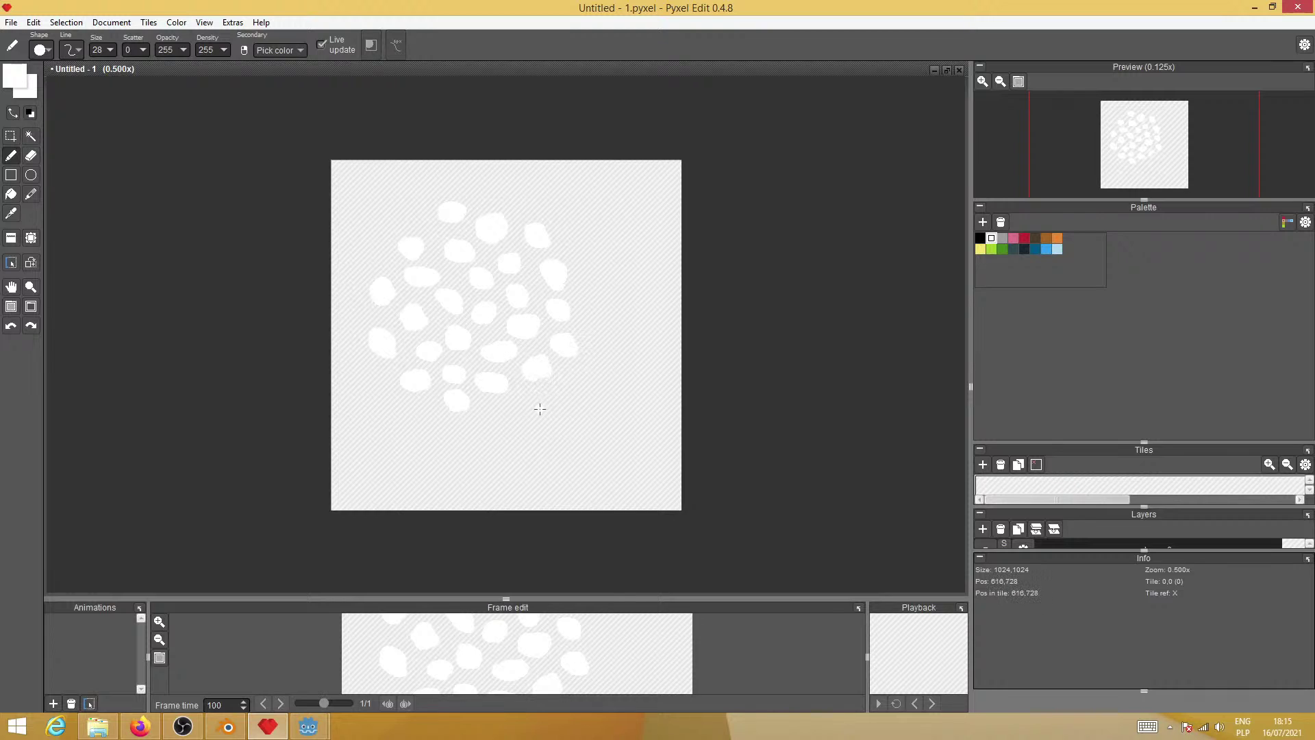
{"action": "left_click_drag", "start_coordinate": [540, 409], "coordinate": [498, 410]}
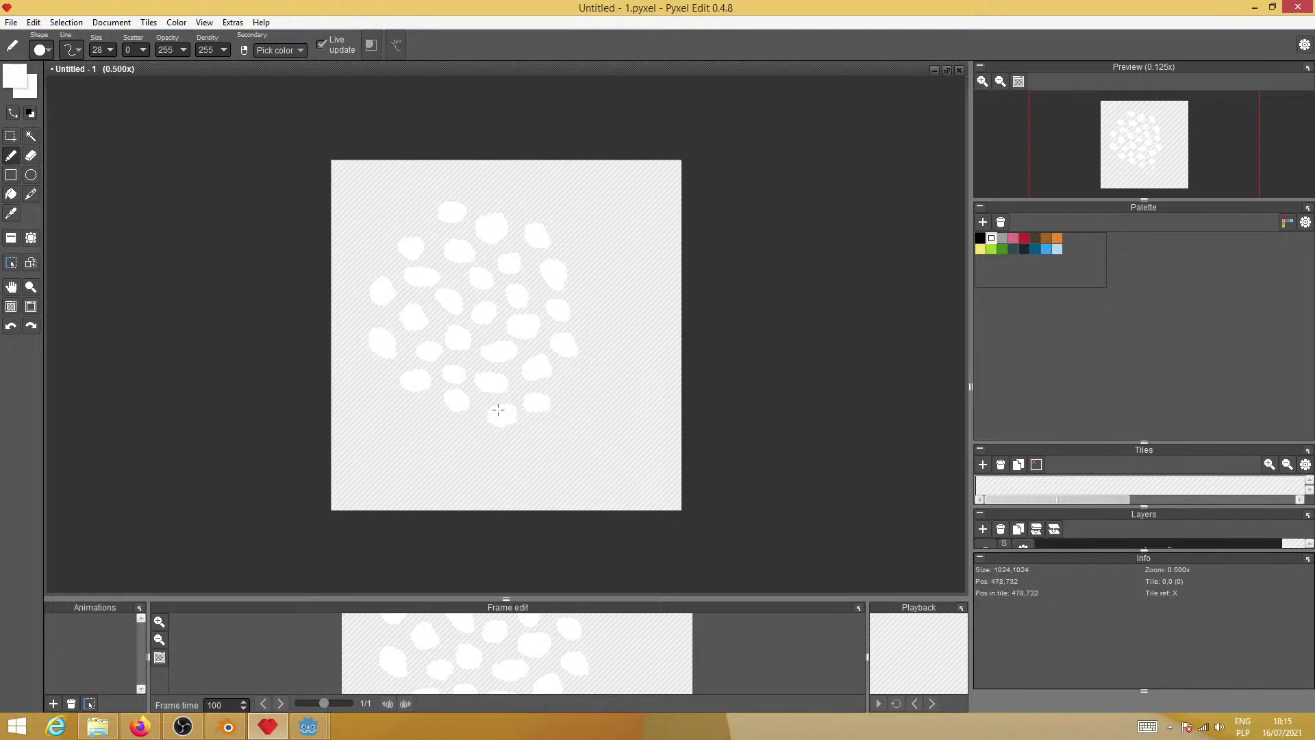
{"action": "mouse_move", "coordinate": [435, 440]}
{"action": "left_mouse_down"}
{"action": "mouse_move", "coordinate": [454, 430]}
{"action": "mouse_move", "coordinate": [392, 407]}
{"action": "mouse_move", "coordinate": [374, 379]}
{"action": "left_mouse_up"}
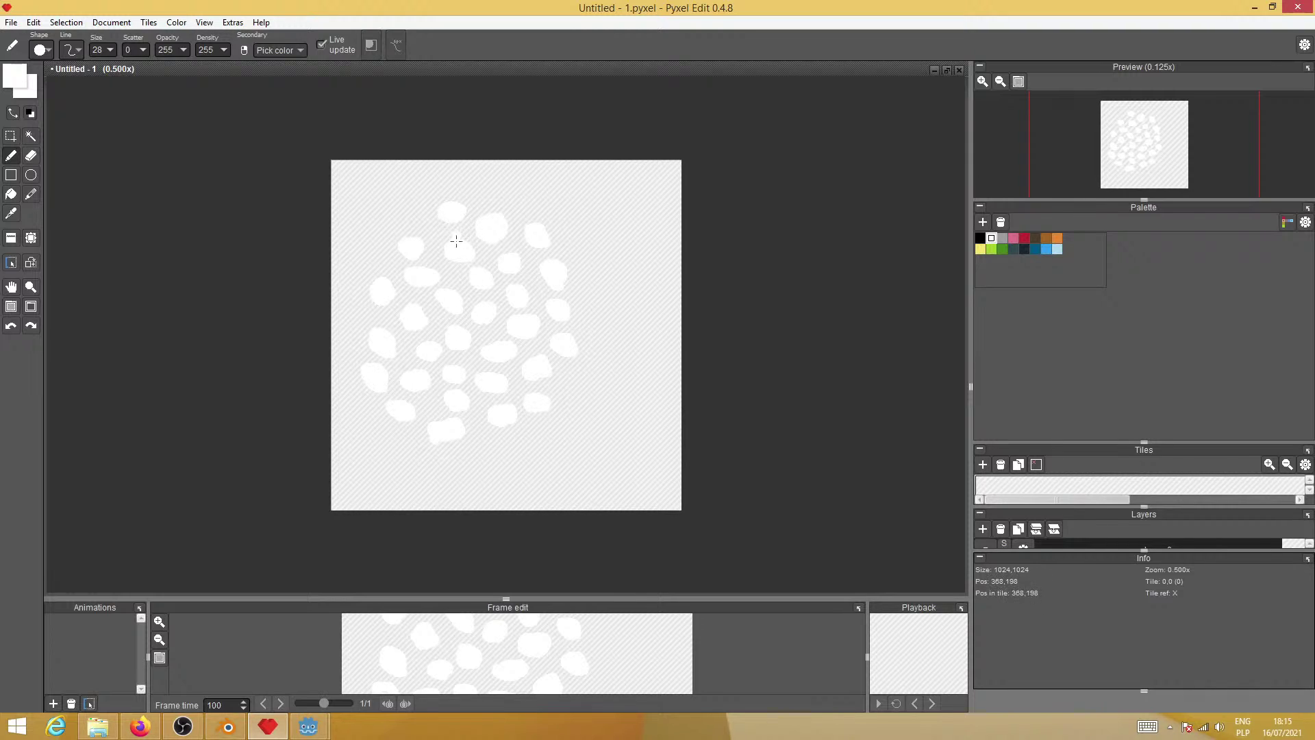
{"action": "mouse_move", "coordinate": [457, 228]}
{"action": "left_mouse_down"}
{"action": "mouse_move", "coordinate": [436, 269]}
{"action": "mouse_move", "coordinate": [432, 247]}
{"action": "mouse_move", "coordinate": [474, 263]}
{"action": "left_mouse_up"}
{"action": "left_click", "coordinate": [596, 300]}
{"action": "key", "text": "ctrl+z"}
{"action": "key", "text": "ctrl+z"}
{"action": "key", "text": "ctrl+z"}
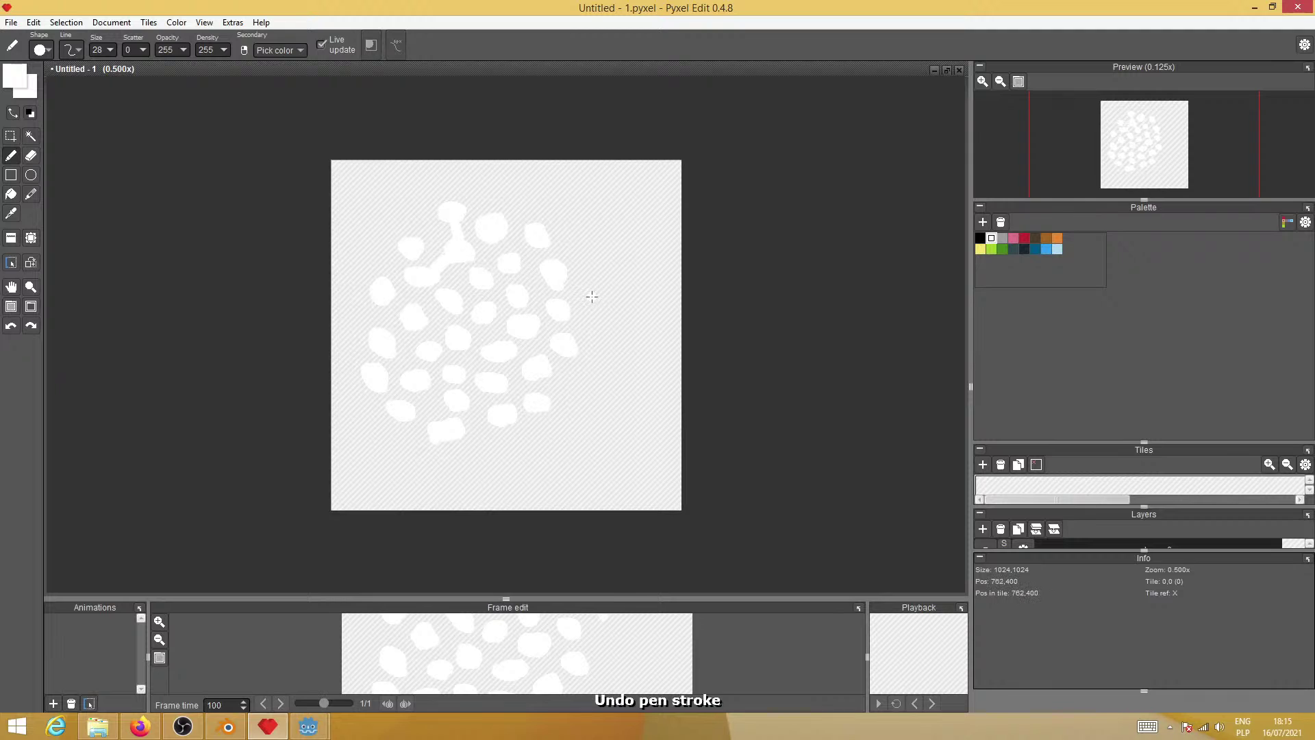
Extend the pattern with white blobs into the canvas's upper-left corner, down its left edge and across its lower part
{"action": "left_click", "coordinate": [407, 209]}
{"action": "left_click", "coordinate": [377, 239]}
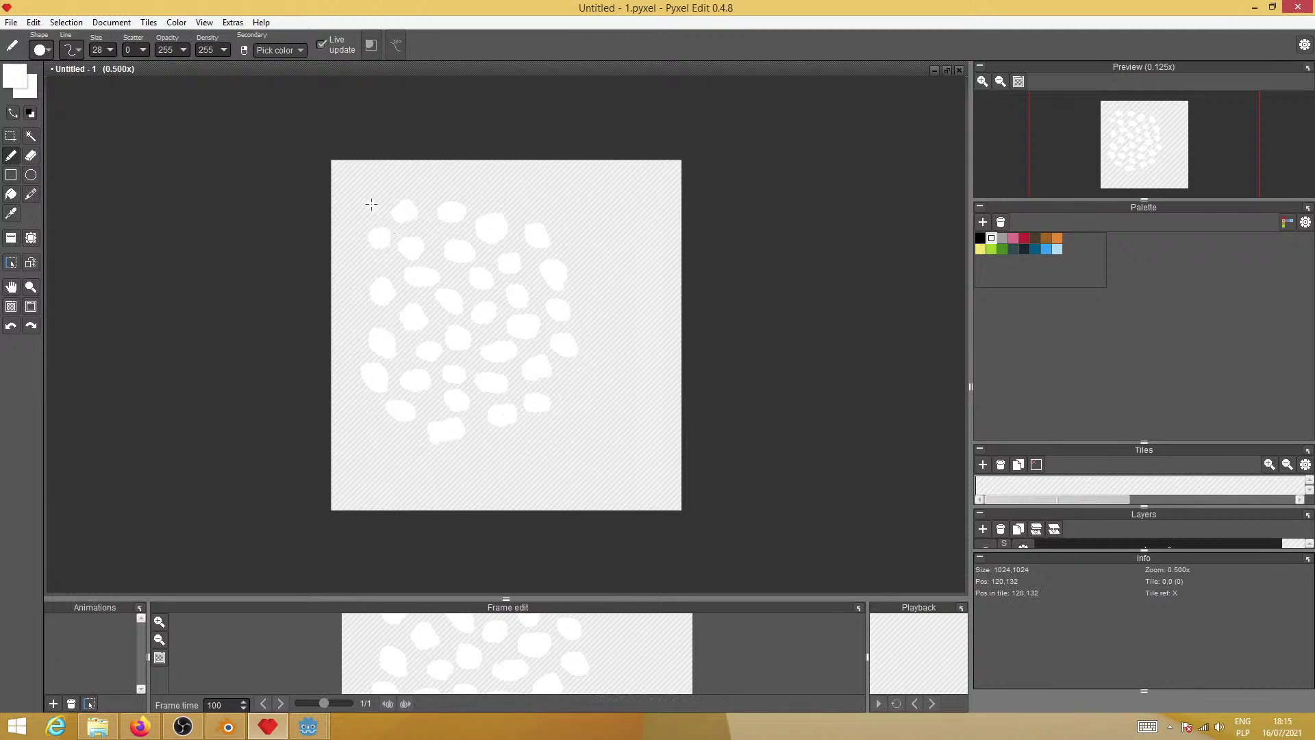
{"action": "left_click", "coordinate": [369, 198]}
{"action": "mouse_move", "coordinate": [365, 415]}
{"action": "left_mouse_down"}
{"action": "mouse_move", "coordinate": [407, 454]}
{"action": "mouse_move", "coordinate": [499, 454]}
{"action": "mouse_move", "coordinate": [487, 457]}
{"action": "mouse_move", "coordinate": [525, 434]}
{"action": "mouse_move", "coordinate": [539, 464]}
{"action": "left_mouse_up"}
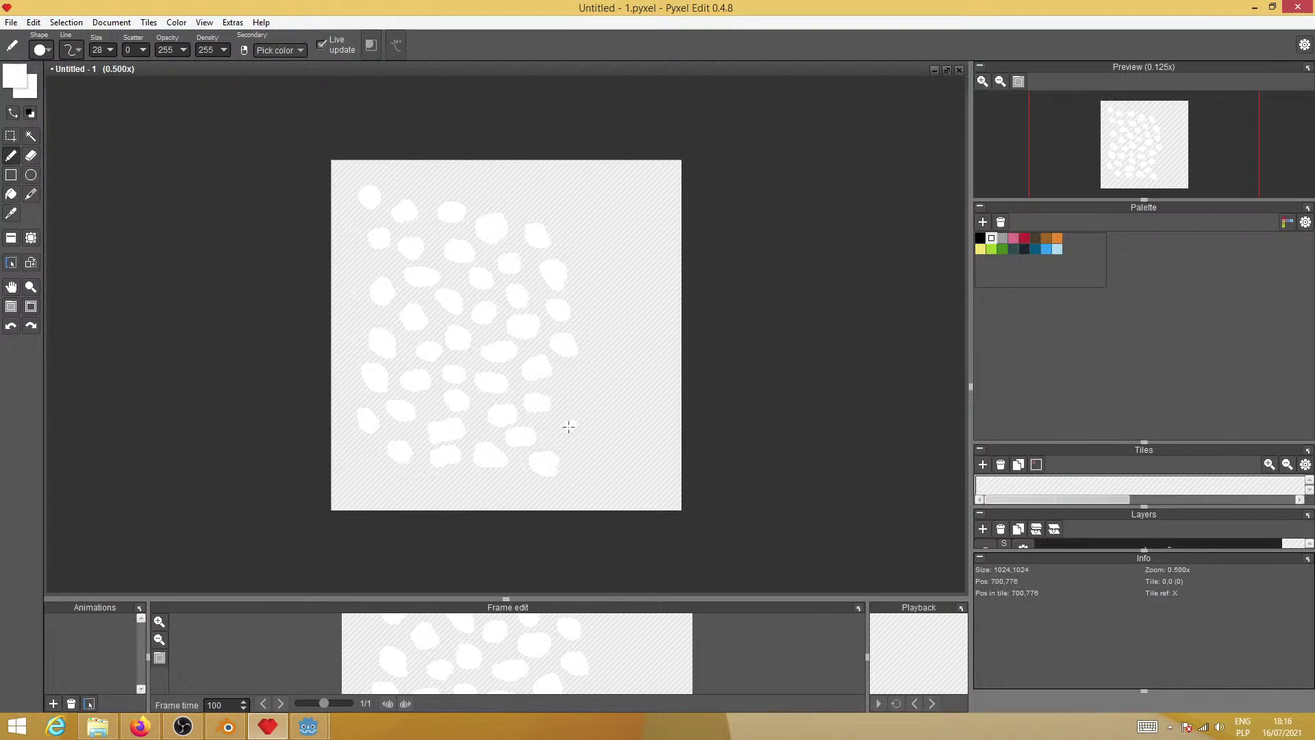
{"action": "left_click_drag", "start_coordinate": [566, 426], "coordinate": [591, 431]}
{"action": "left_click_drag", "start_coordinate": [597, 374], "coordinate": [625, 409]}
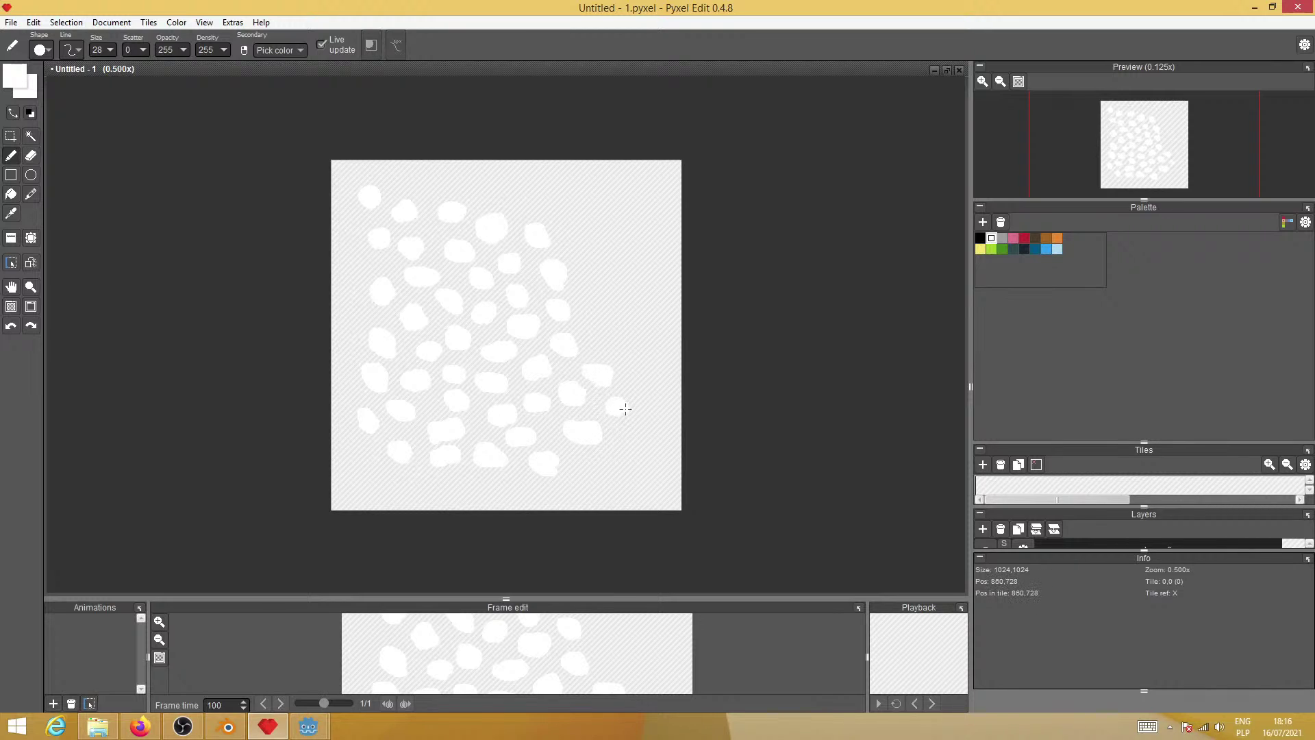
Paint white blobs over the remaining empty areas on the canvas's right side and along its top, bottom and left edges
{"action": "mouse_move", "coordinate": [620, 460]}
{"action": "left_mouse_down"}
{"action": "mouse_move", "coordinate": [616, 448]}
{"action": "mouse_move", "coordinate": [590, 469]}
{"action": "left_mouse_up"}
{"action": "left_click_drag", "start_coordinate": [640, 430], "coordinate": [654, 392]}
{"action": "mouse_move", "coordinate": [607, 346]}
{"action": "left_mouse_down"}
{"action": "mouse_move", "coordinate": [609, 336]}
{"action": "mouse_move", "coordinate": [649, 363]}
{"action": "mouse_move", "coordinate": [626, 317]}
{"action": "mouse_move", "coordinate": [596, 301]}
{"action": "mouse_move", "coordinate": [615, 274]}
{"action": "mouse_move", "coordinate": [624, 281]}
{"action": "mouse_move", "coordinate": [585, 263]}
{"action": "mouse_move", "coordinate": [609, 241]}
{"action": "mouse_move", "coordinate": [486, 184]}
{"action": "left_mouse_up"}
{"action": "mouse_move", "coordinate": [563, 203]}
{"action": "left_mouse_down"}
{"action": "mouse_move", "coordinate": [612, 213]}
{"action": "mouse_move", "coordinate": [644, 197]}
{"action": "mouse_move", "coordinate": [656, 277]}
{"action": "left_mouse_up"}
{"action": "left_click_drag", "start_coordinate": [665, 320], "coordinate": [668, 320]}
{"action": "left_click", "coordinate": [665, 411]}
{"action": "mouse_move", "coordinate": [652, 469]}
{"action": "left_mouse_down"}
{"action": "mouse_move", "coordinate": [650, 482]}
{"action": "mouse_move", "coordinate": [563, 490]}
{"action": "mouse_move", "coordinate": [378, 478]}
{"action": "left_mouse_up"}
{"action": "left_click_drag", "start_coordinate": [351, 303], "coordinate": [353, 321]}
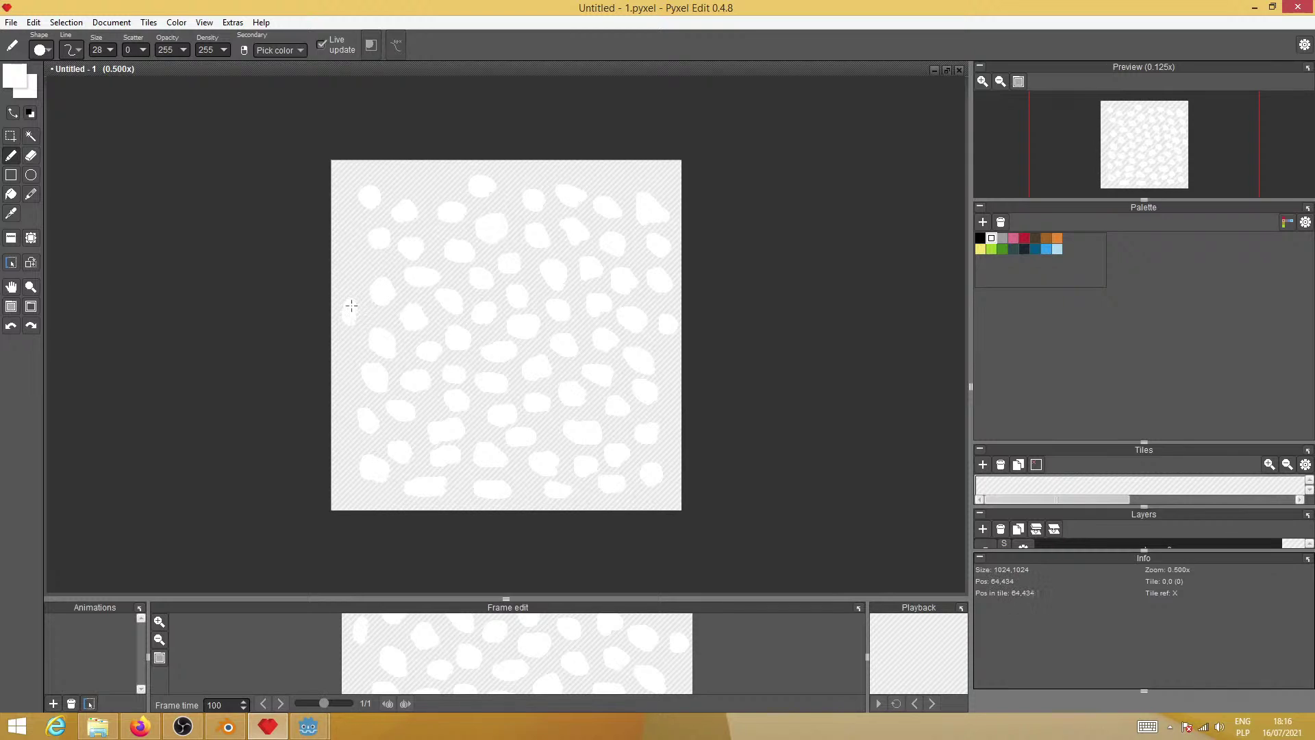
{"action": "left_click", "coordinate": [431, 183]}
Recolor scattered white blobs across the whole canvas light grey (ebebeb) with the Fill tool
{"action": "left_click", "coordinate": [11, 195]}
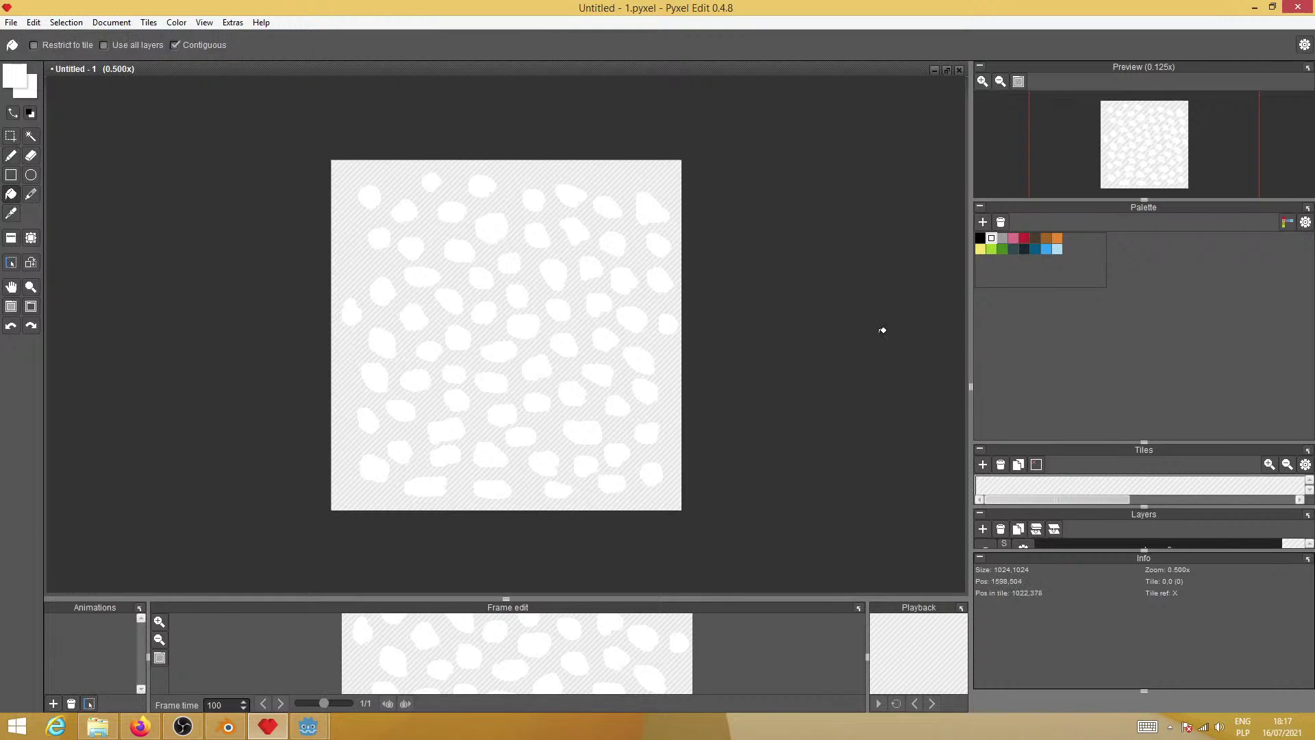
{"action": "left_click", "coordinate": [15, 80]}
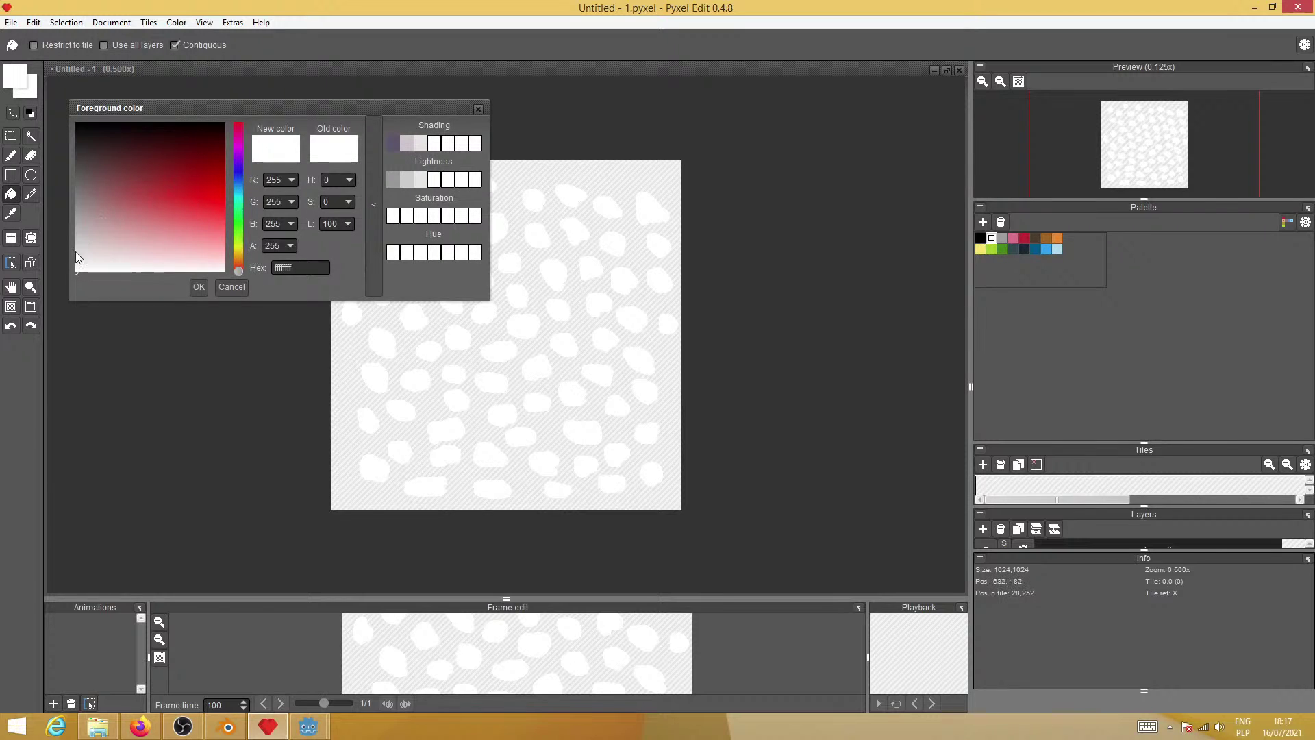
{"action": "left_click", "coordinate": [77, 259]}
{"action": "left_click", "coordinate": [199, 286]}
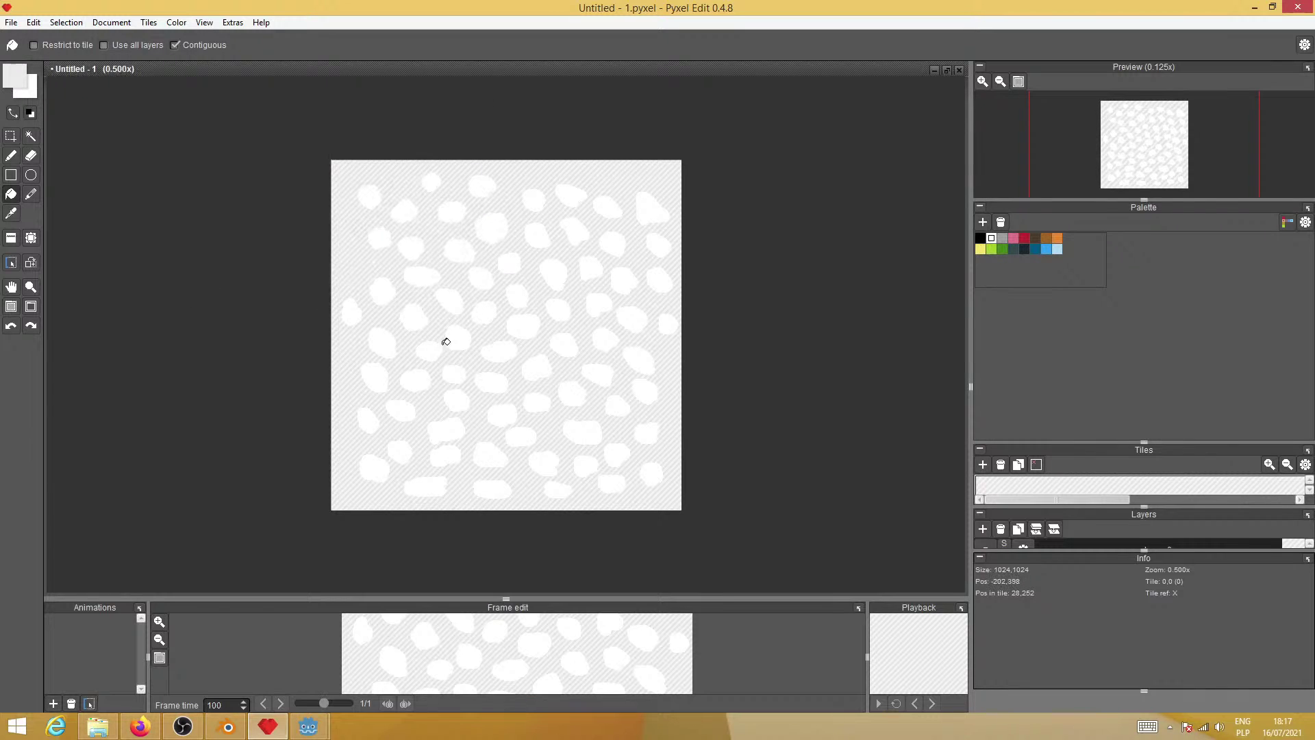
{"action": "left_click", "coordinate": [462, 334]}
{"action": "left_click", "coordinate": [487, 313]}
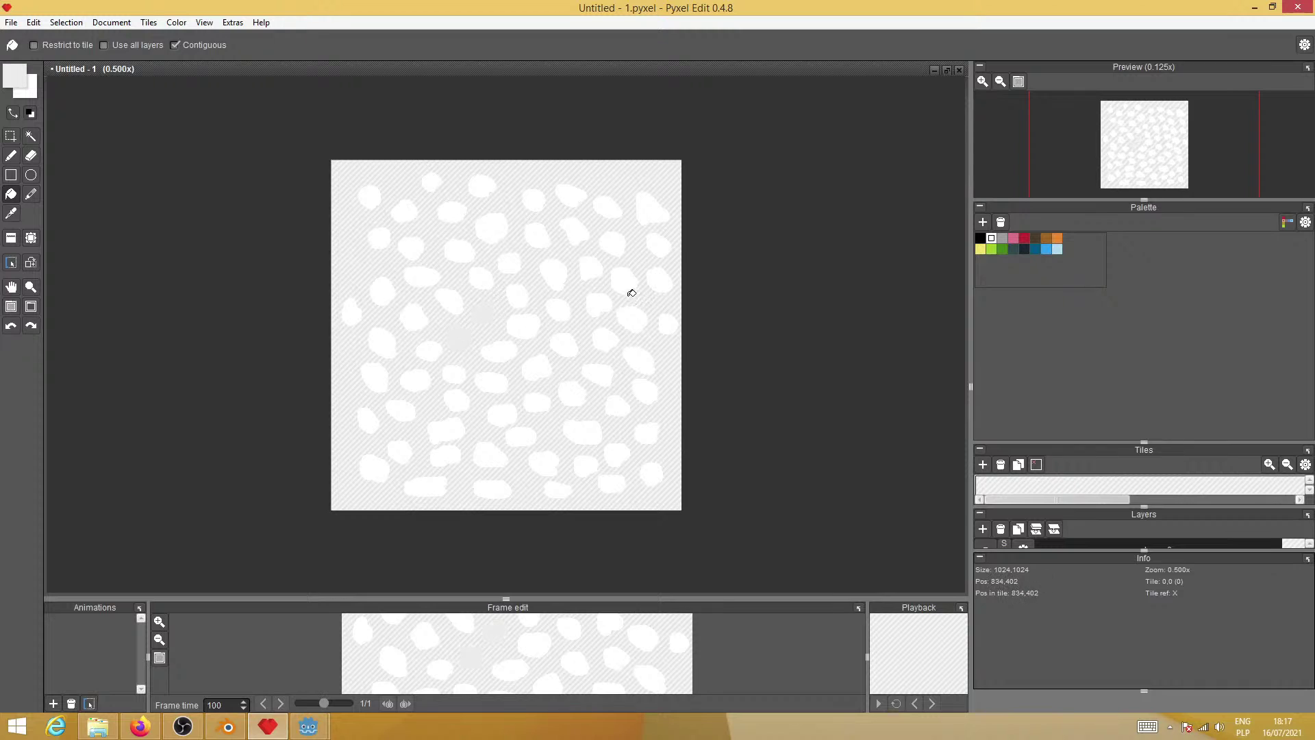
{"action": "left_click", "coordinate": [617, 242]}
{"action": "left_click", "coordinate": [625, 280]}
{"action": "left_click", "coordinate": [448, 429]}
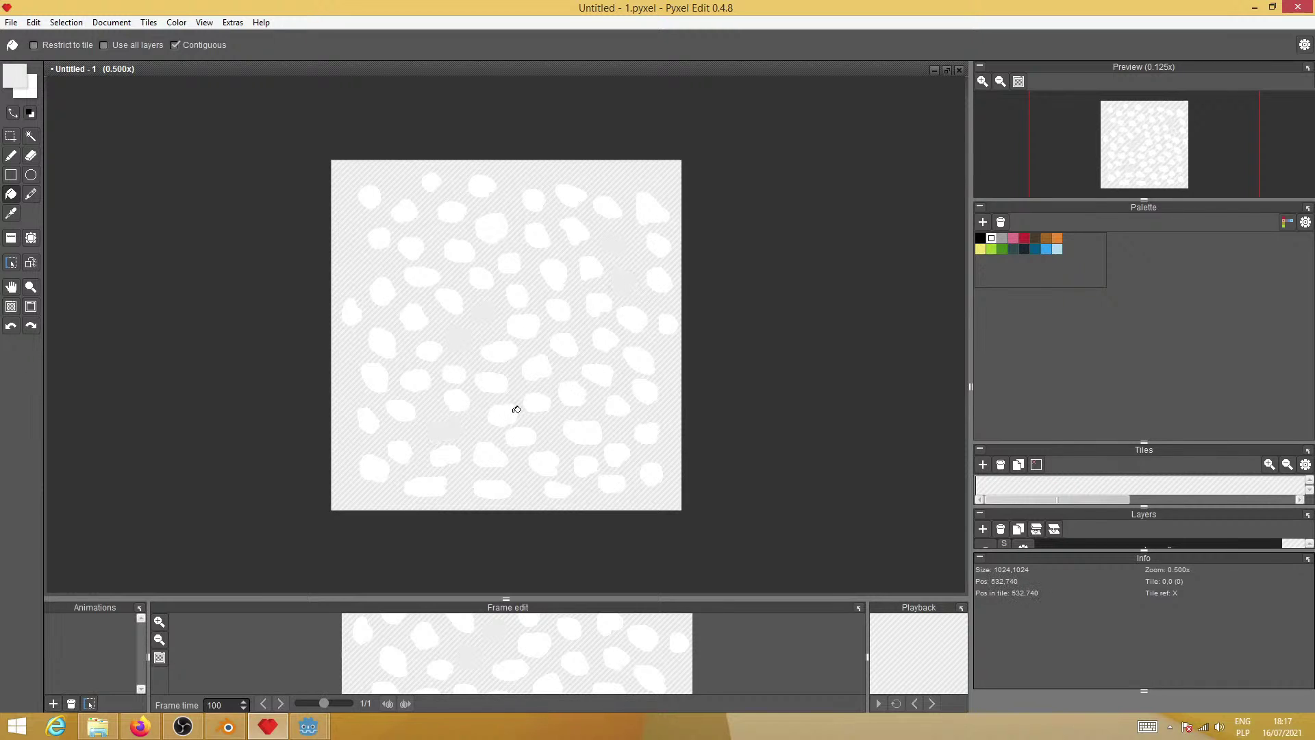
{"action": "left_click", "coordinate": [516, 410]}
{"action": "left_click", "coordinate": [632, 320]}
{"action": "left_click", "coordinate": [404, 209]}
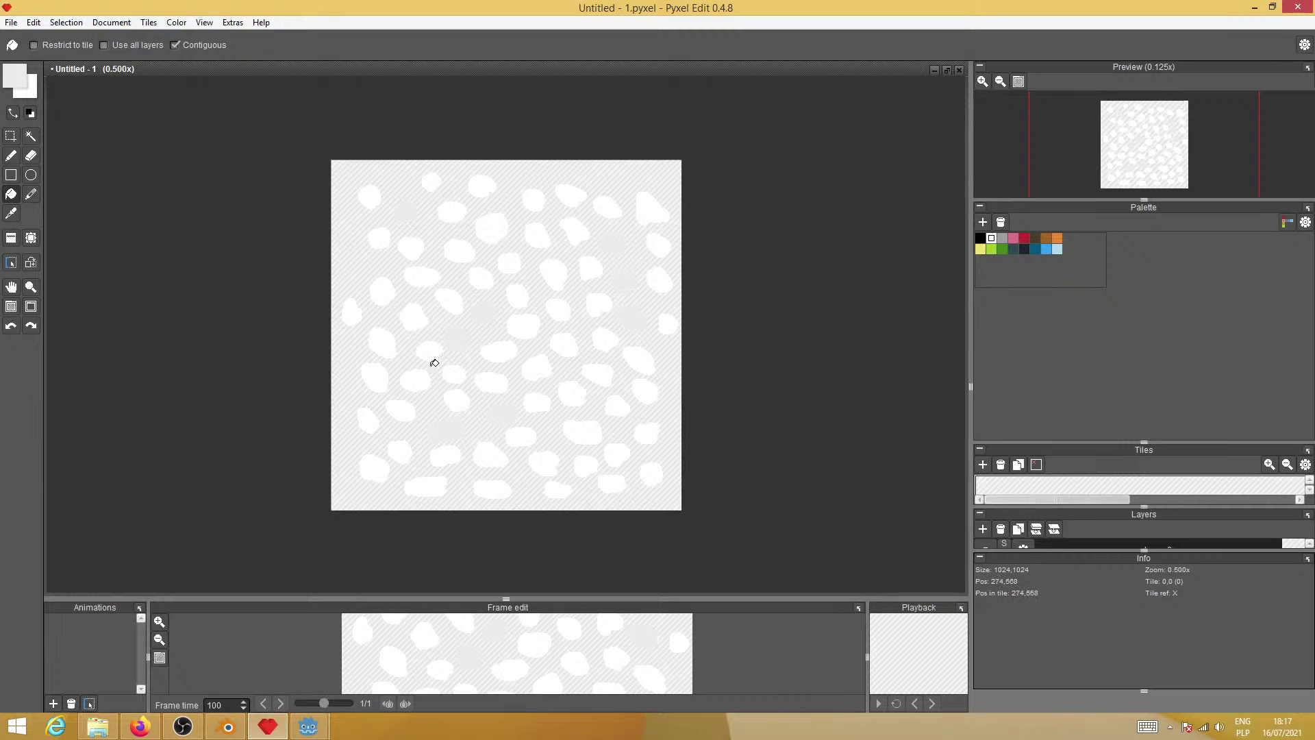
{"action": "left_click", "coordinate": [407, 407]}
{"action": "left_click", "coordinate": [555, 463]}
{"action": "left_click", "coordinate": [595, 434]}
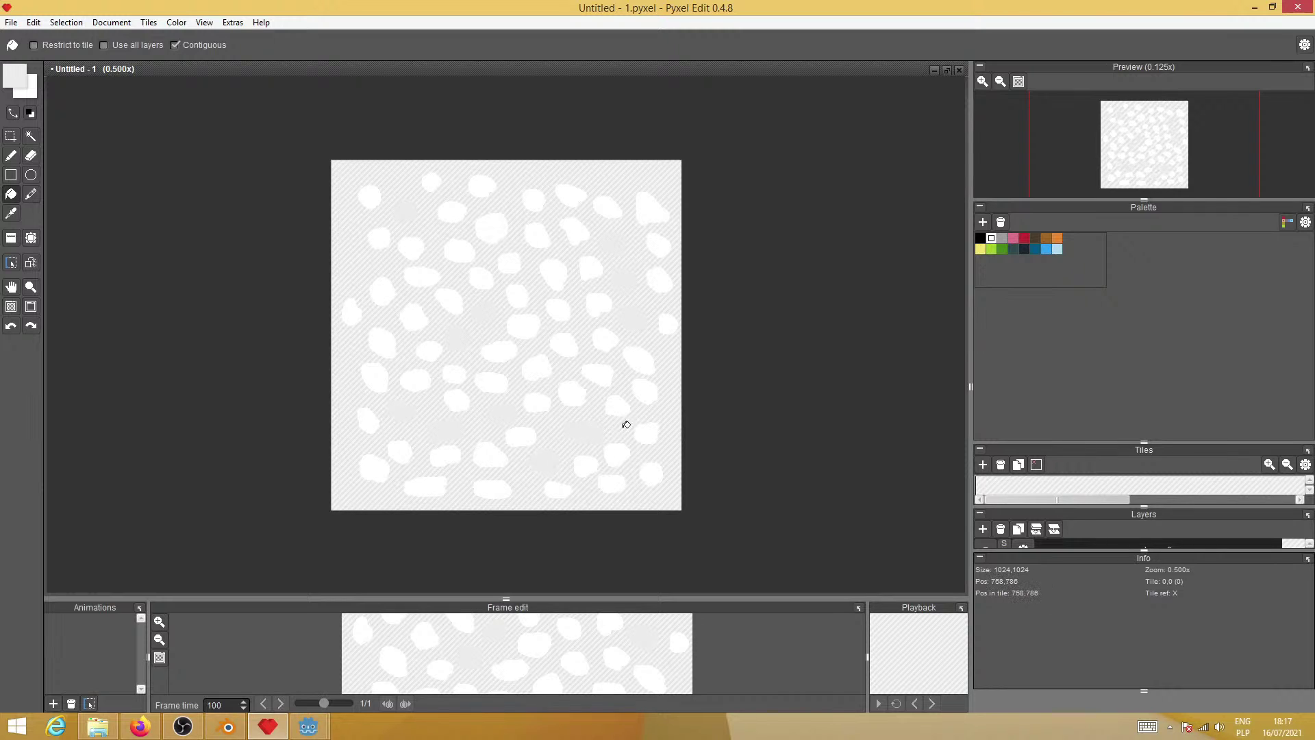
{"action": "left_click", "coordinate": [665, 280]}
{"action": "left_click", "coordinate": [417, 319]}
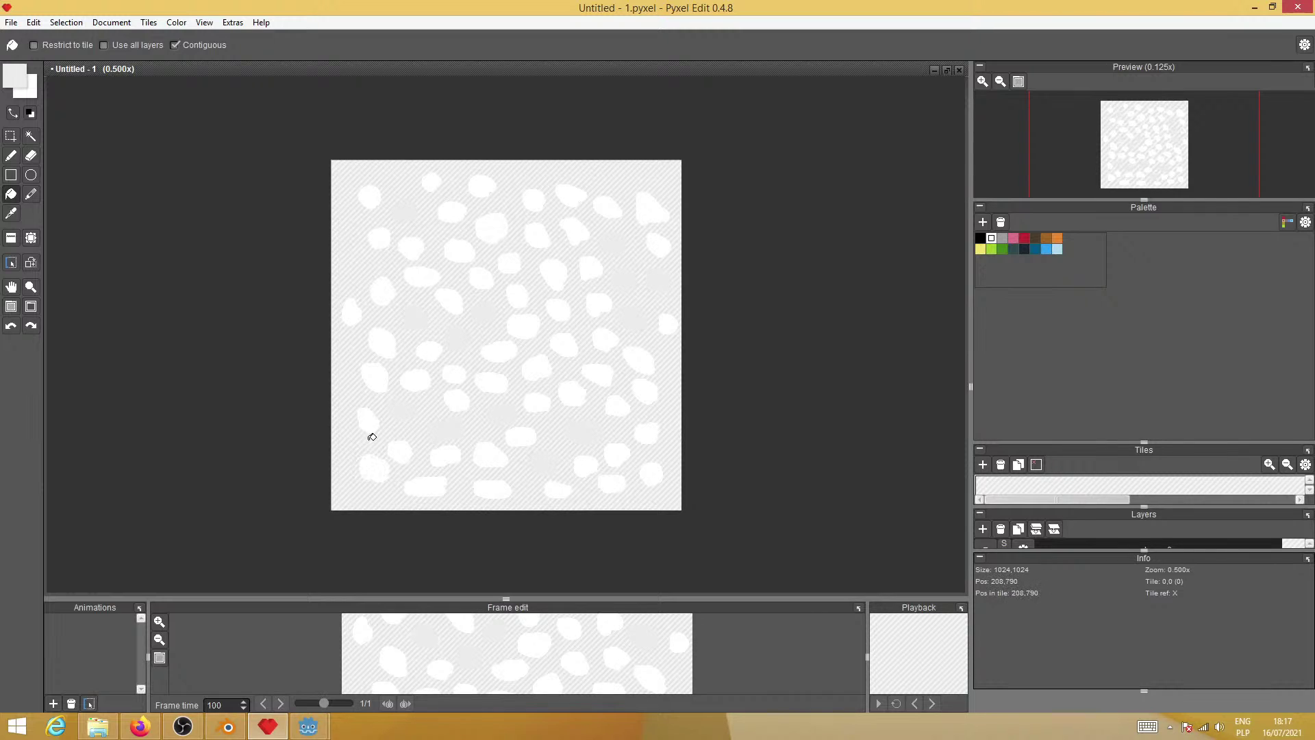
{"action": "left_click", "coordinate": [377, 463]}
{"action": "left_click", "coordinate": [492, 449]}
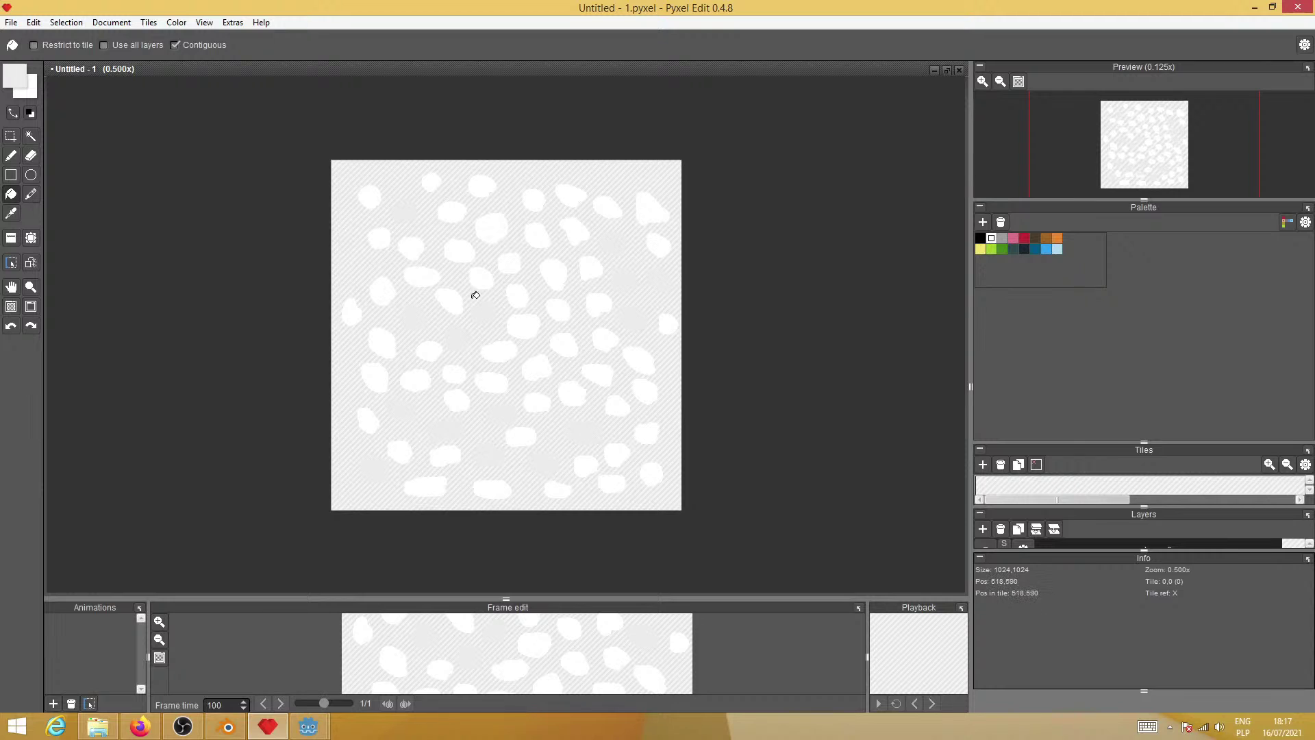
{"action": "left_click", "coordinate": [500, 231]}
Set the foreground color to warm grey d7ceca and fill ten scattered white blobs with it
{"action": "left_click", "coordinate": [15, 79]}
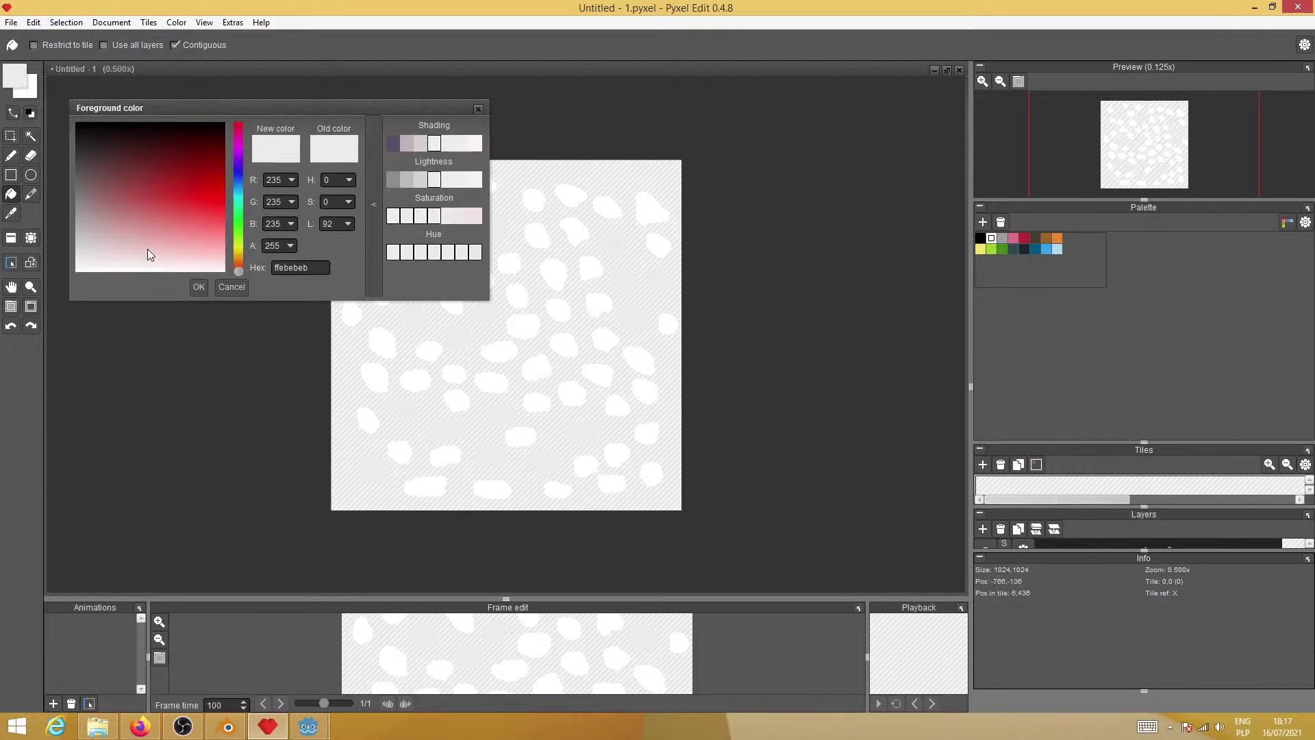
{"action": "left_click", "coordinate": [240, 268]}
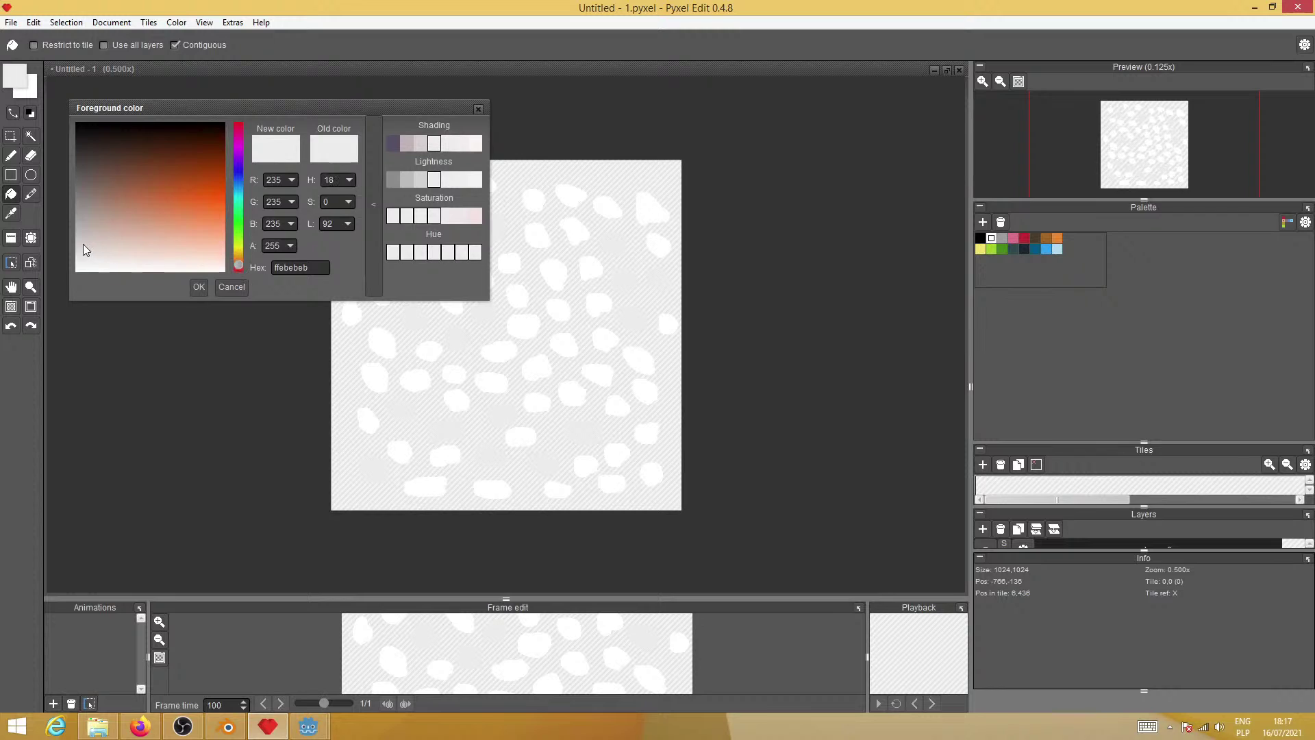
{"action": "left_click", "coordinate": [95, 245]}
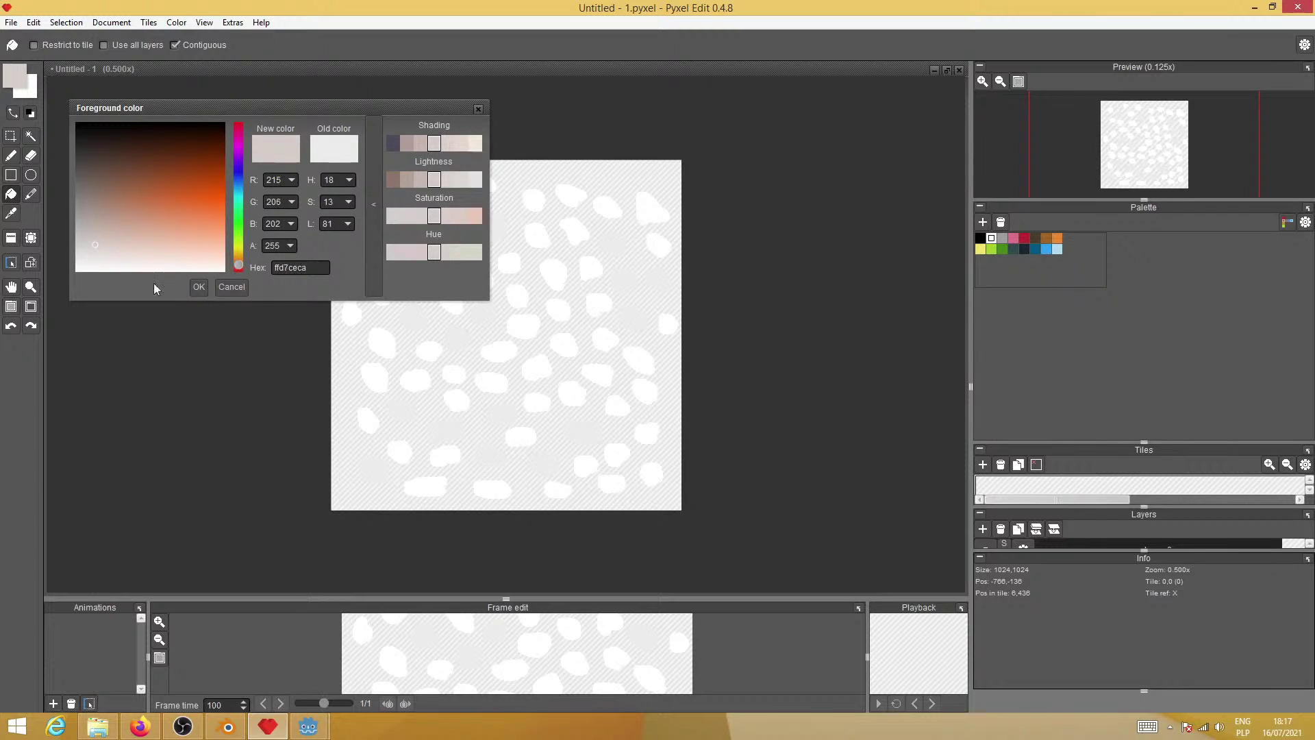
{"action": "left_click", "coordinate": [199, 287]}
{"action": "left_click", "coordinate": [509, 354]}
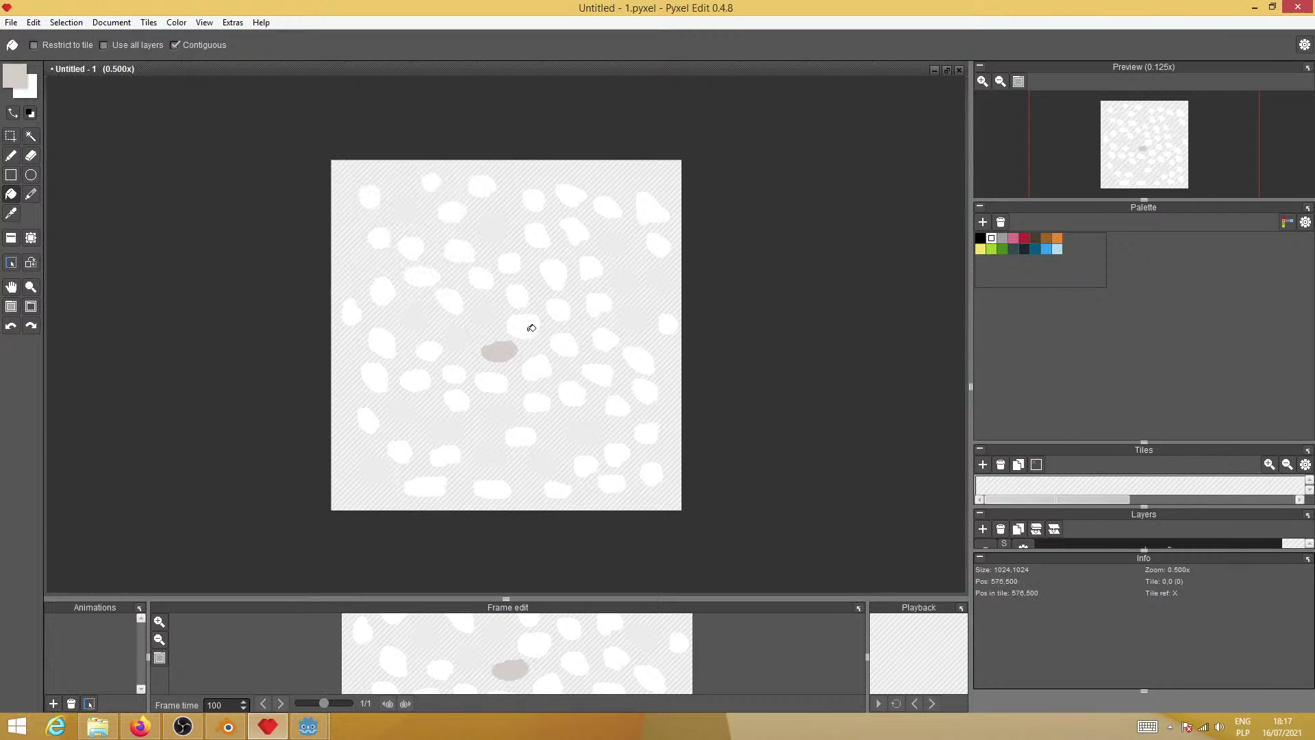
{"action": "left_click", "coordinate": [507, 263]}
{"action": "left_click", "coordinate": [392, 284]}
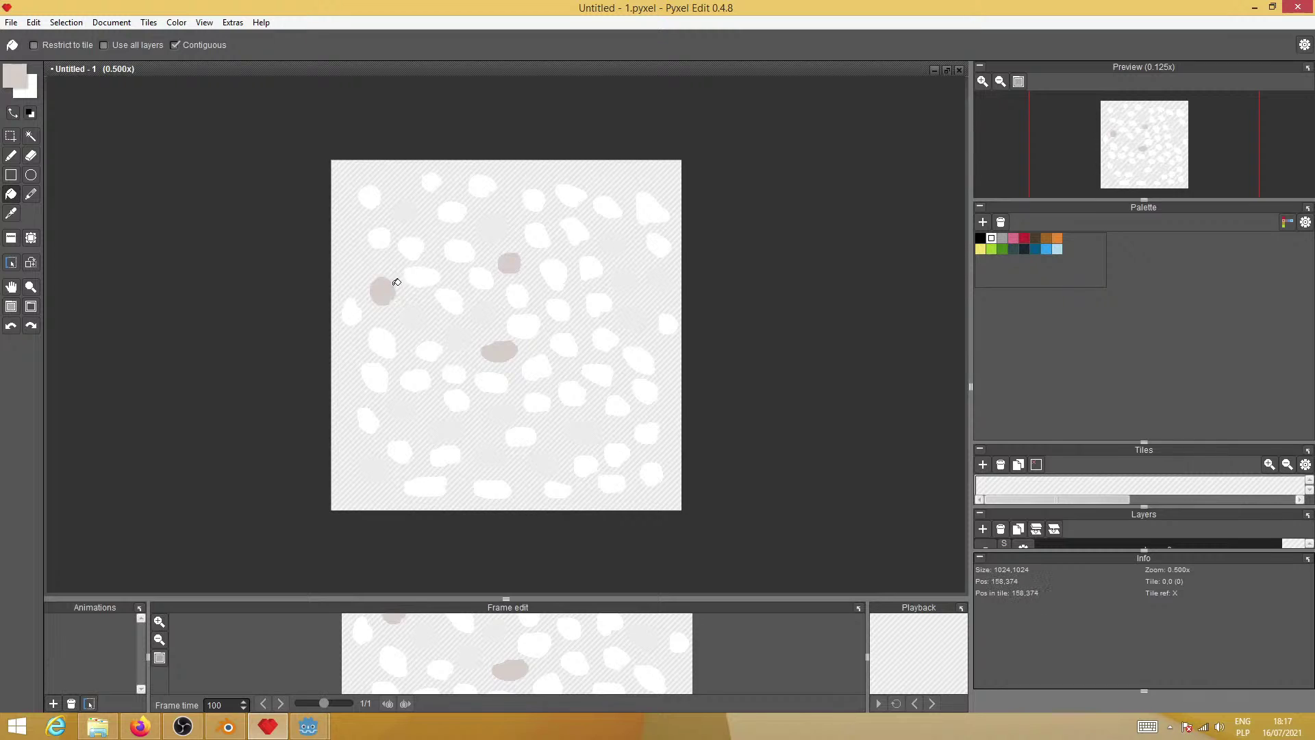
{"action": "left_click", "coordinate": [415, 247]}
{"action": "left_click", "coordinate": [576, 228]}
{"action": "left_click", "coordinate": [641, 374]}
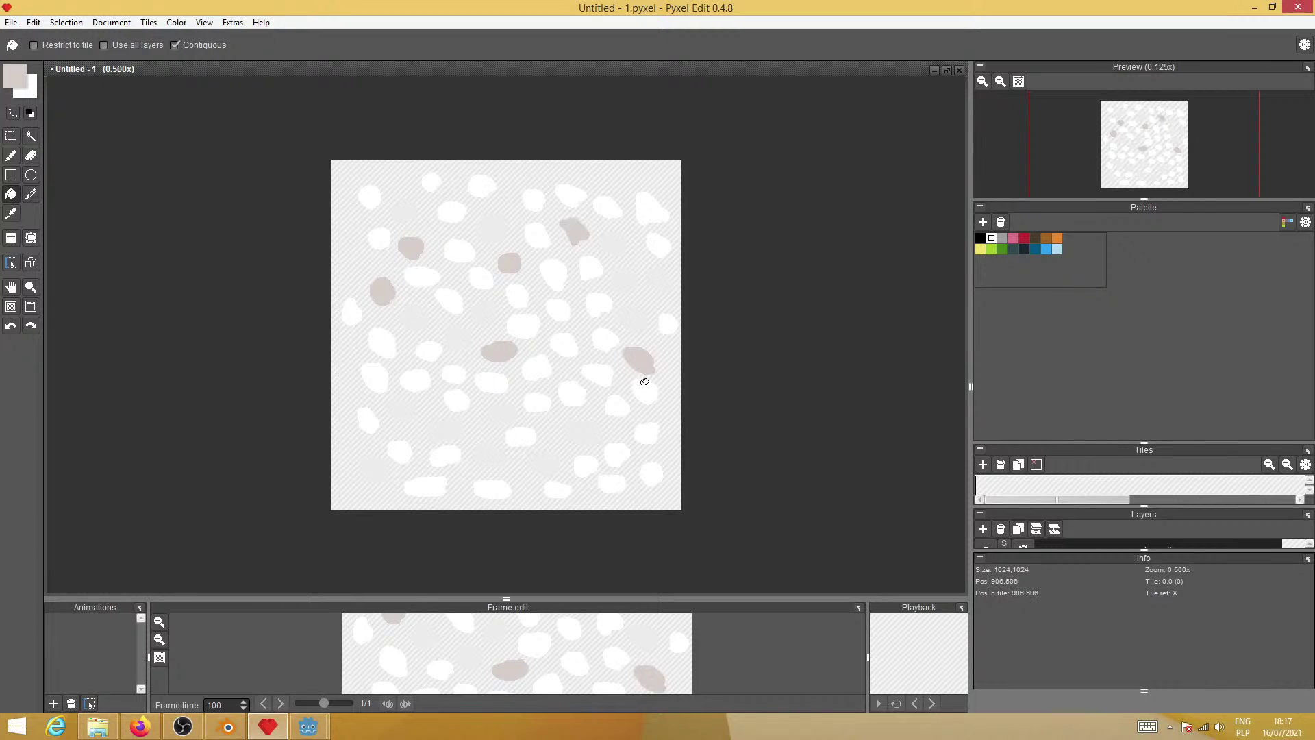
{"action": "left_click", "coordinate": [620, 449]}
{"action": "left_click", "coordinate": [567, 392]}
{"action": "left_click", "coordinate": [446, 452]}
{"action": "left_click", "coordinate": [496, 488]}
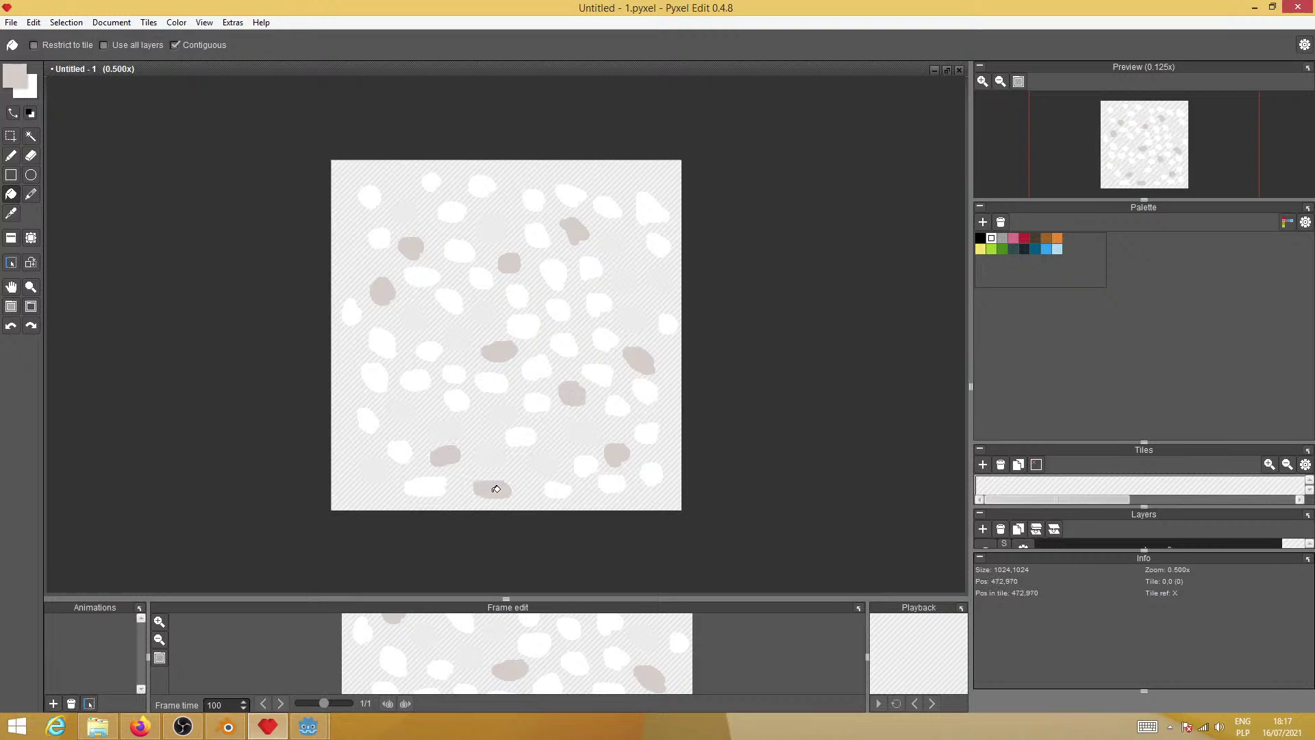
Fill one more white blob near the canvas's center and one near its upper-right corner with the current warm grey
{"action": "left_click", "coordinate": [561, 307]}
{"action": "left_click", "coordinate": [647, 207]}
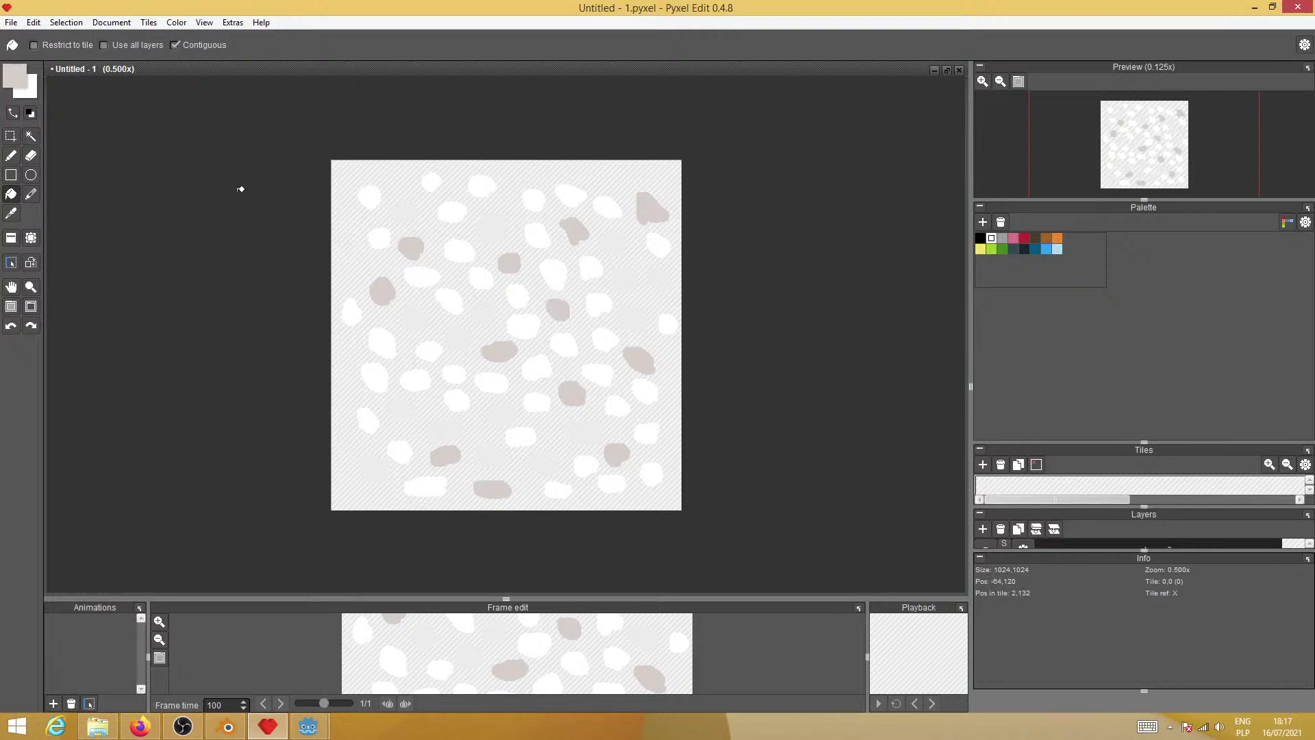
Change the foreground color to pale blue-green c8dfe0
{"action": "left_click", "coordinate": [17, 81]}
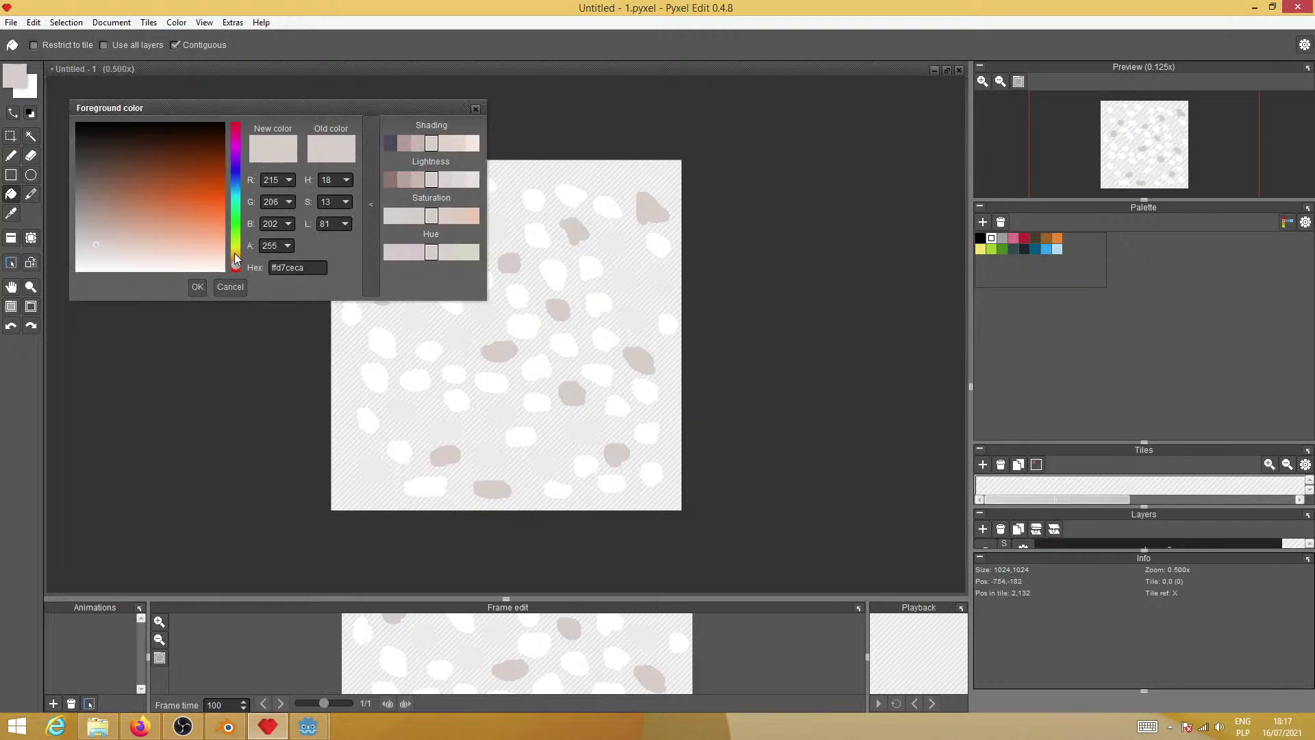
{"action": "left_click_drag", "start_coordinate": [235, 257], "coordinate": [240, 196]}
{"action": "mouse_move", "coordinate": [99, 233]}
{"action": "left_mouse_down"}
{"action": "mouse_move", "coordinate": [95, 245]}
{"action": "mouse_move", "coordinate": [118, 247]}
{"action": "left_mouse_up"}
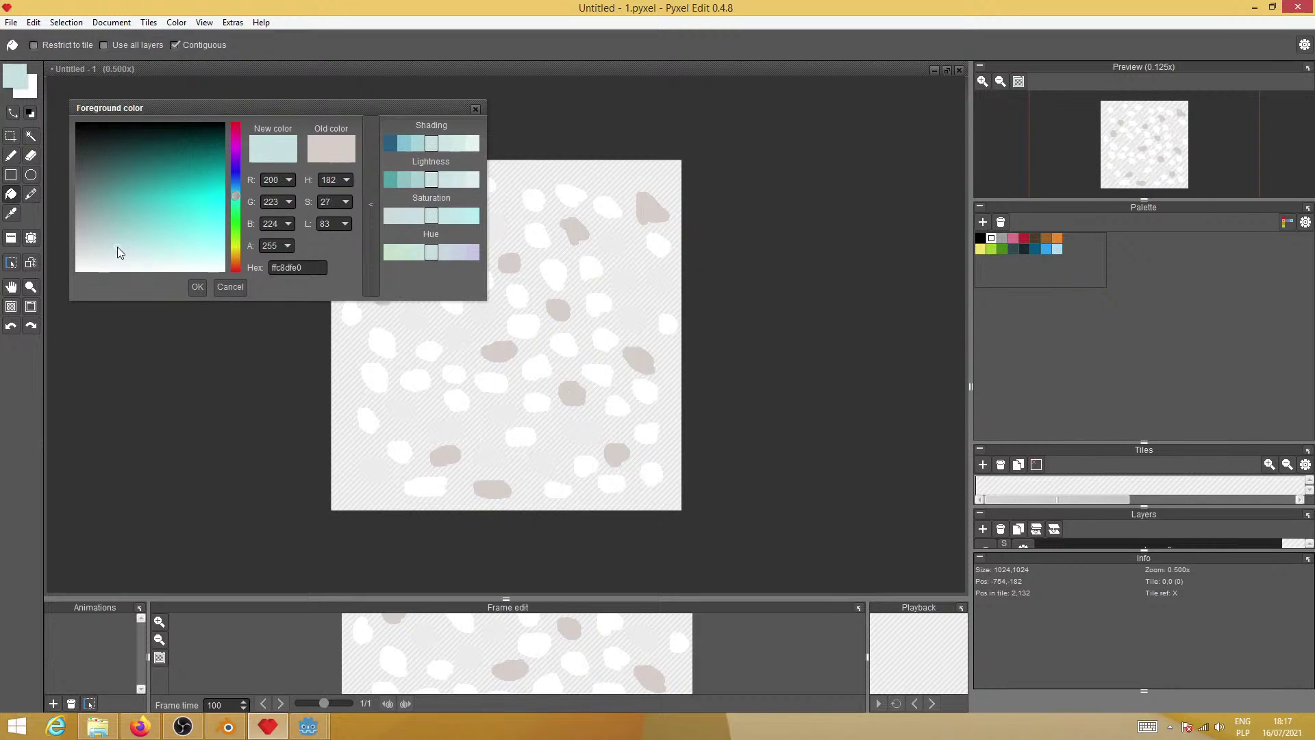
{"action": "left_click", "coordinate": [199, 287]}
Fill ten scattered white blobs across the canvas with the pale blue-green, leaving the background unfilled
{"action": "left_click", "coordinate": [539, 199]}
{"action": "left_click", "coordinate": [457, 215]}
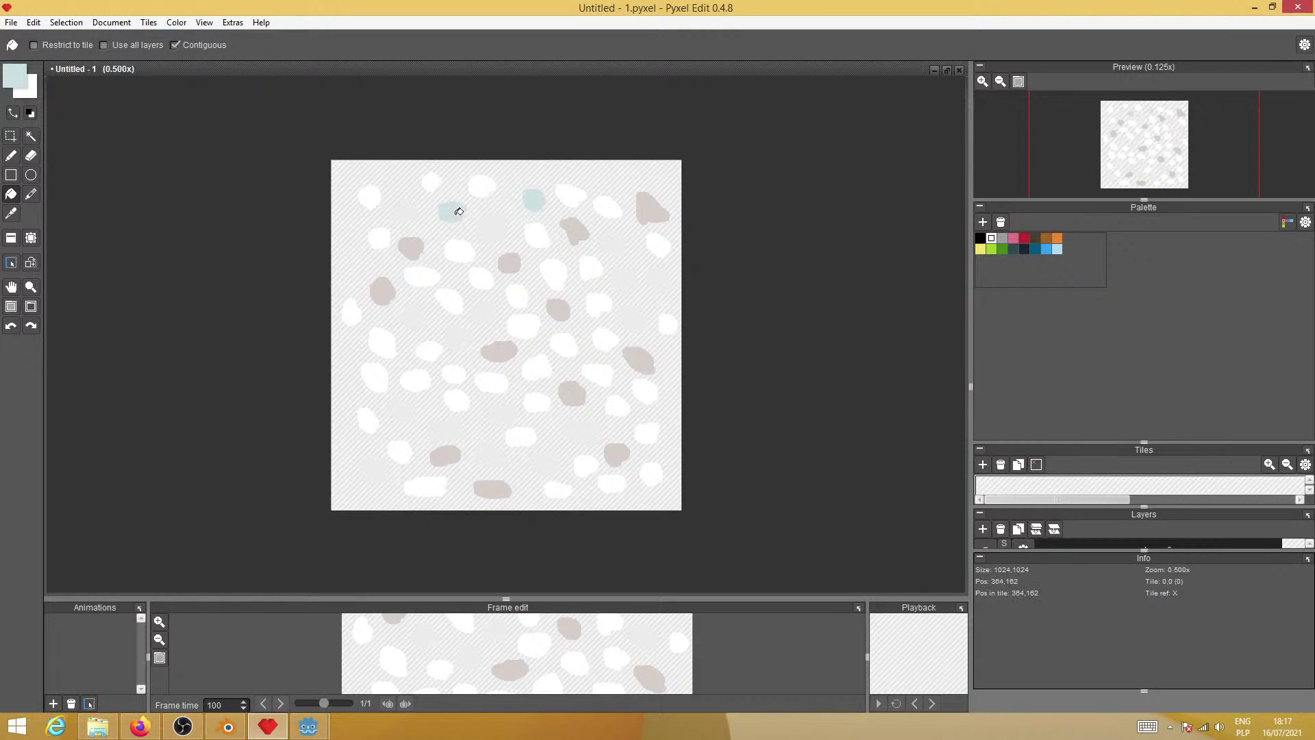
{"action": "left_click", "coordinate": [619, 406]}
{"action": "left_click", "coordinate": [390, 374]}
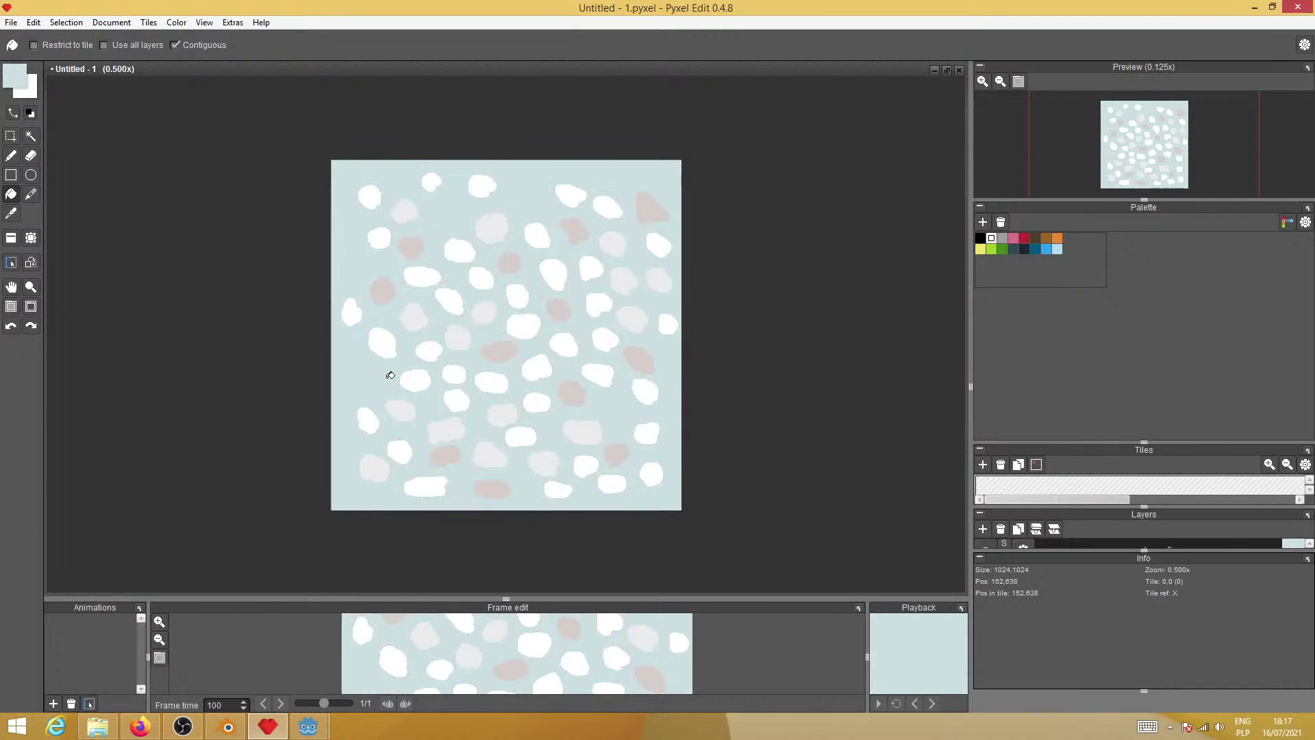
{"action": "key", "text": "ctrl+z"}
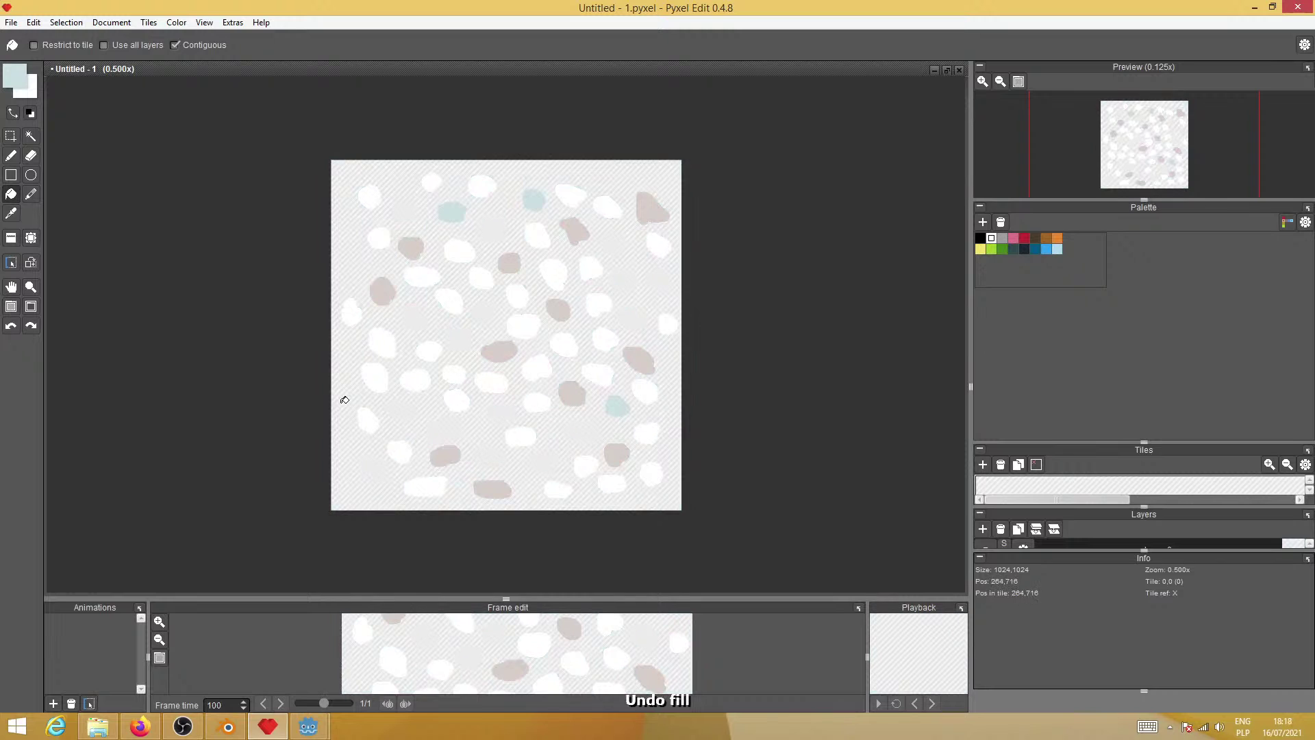
{"action": "left_click", "coordinate": [382, 377]}
{"action": "left_click", "coordinate": [453, 291]}
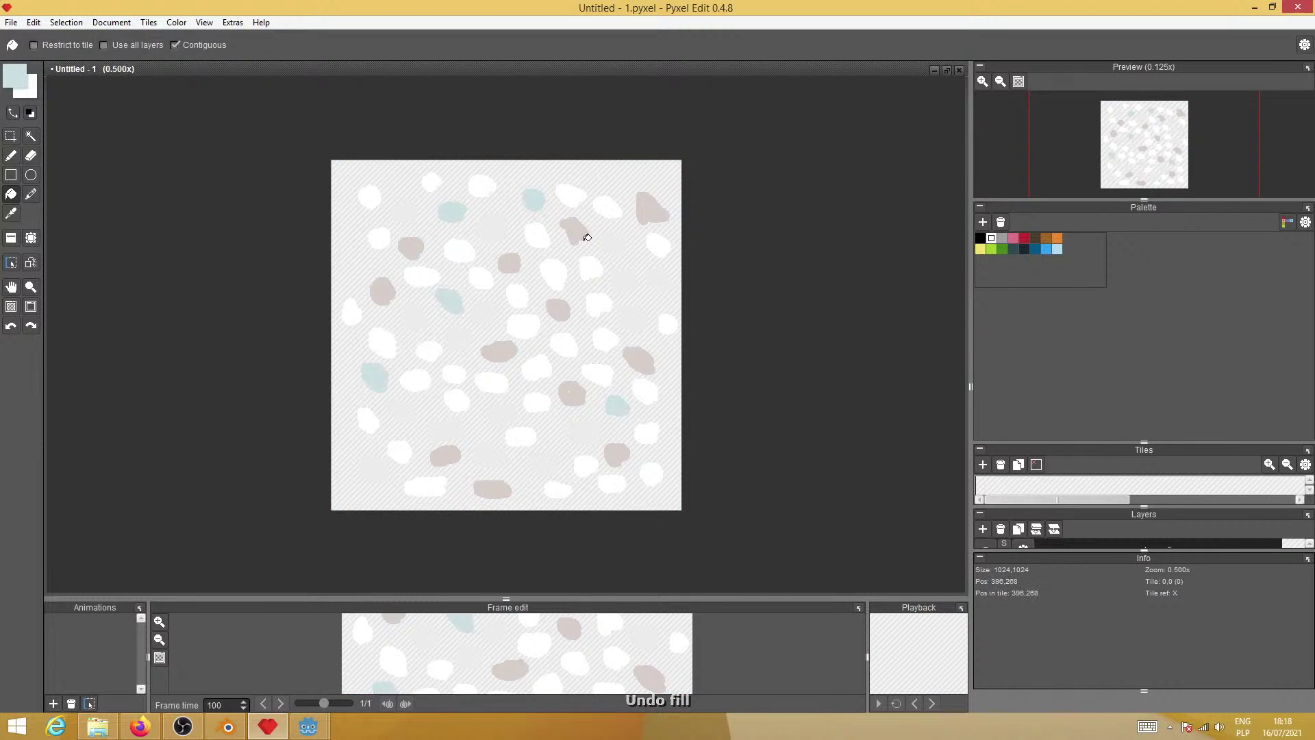
{"action": "left_click", "coordinate": [591, 273]}
{"action": "left_click", "coordinate": [374, 196]}
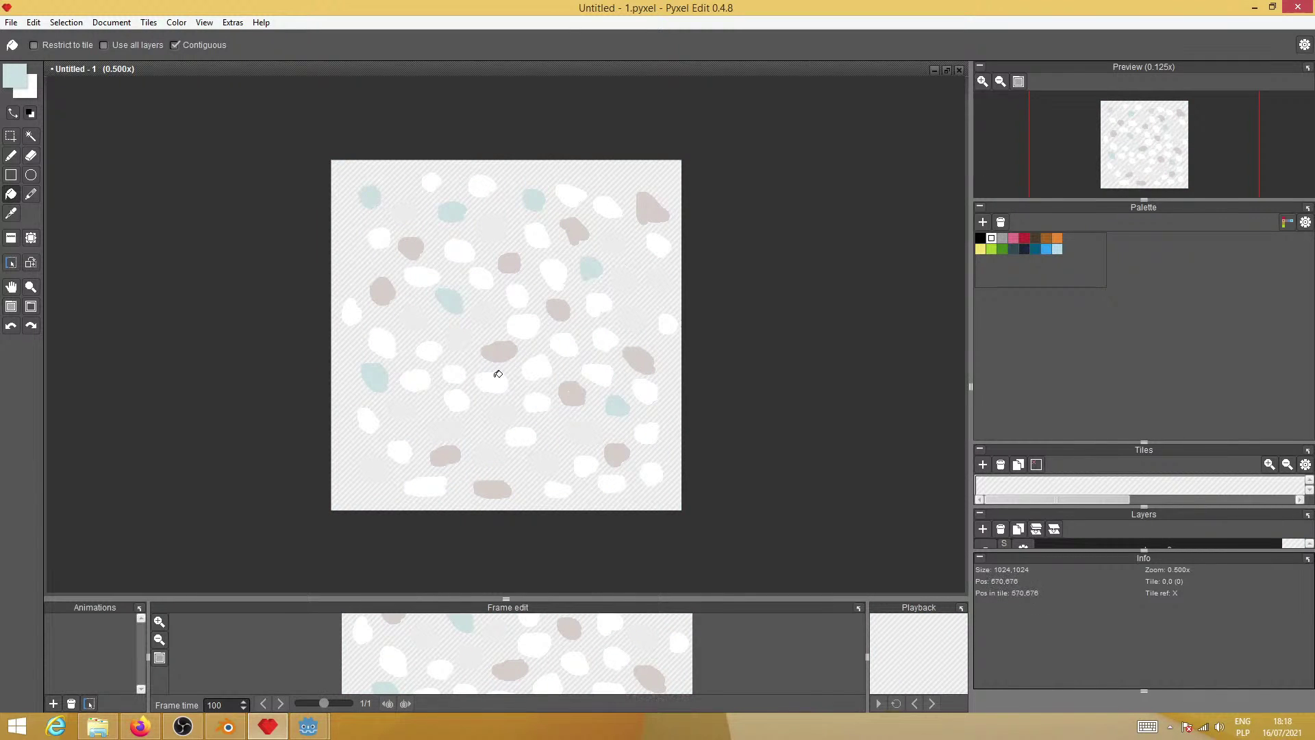
{"action": "left_click", "coordinate": [541, 402]}
{"action": "left_click", "coordinate": [456, 397]}
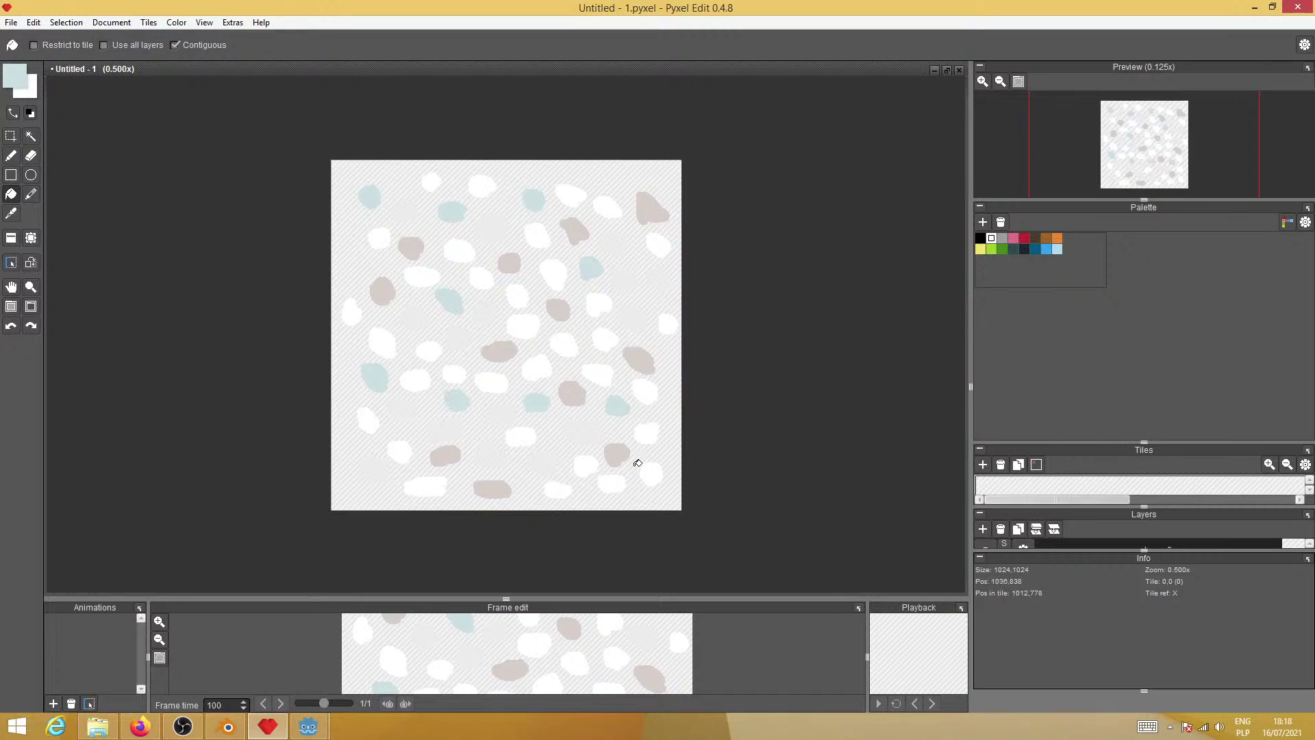
{"action": "left_click", "coordinate": [608, 303]}
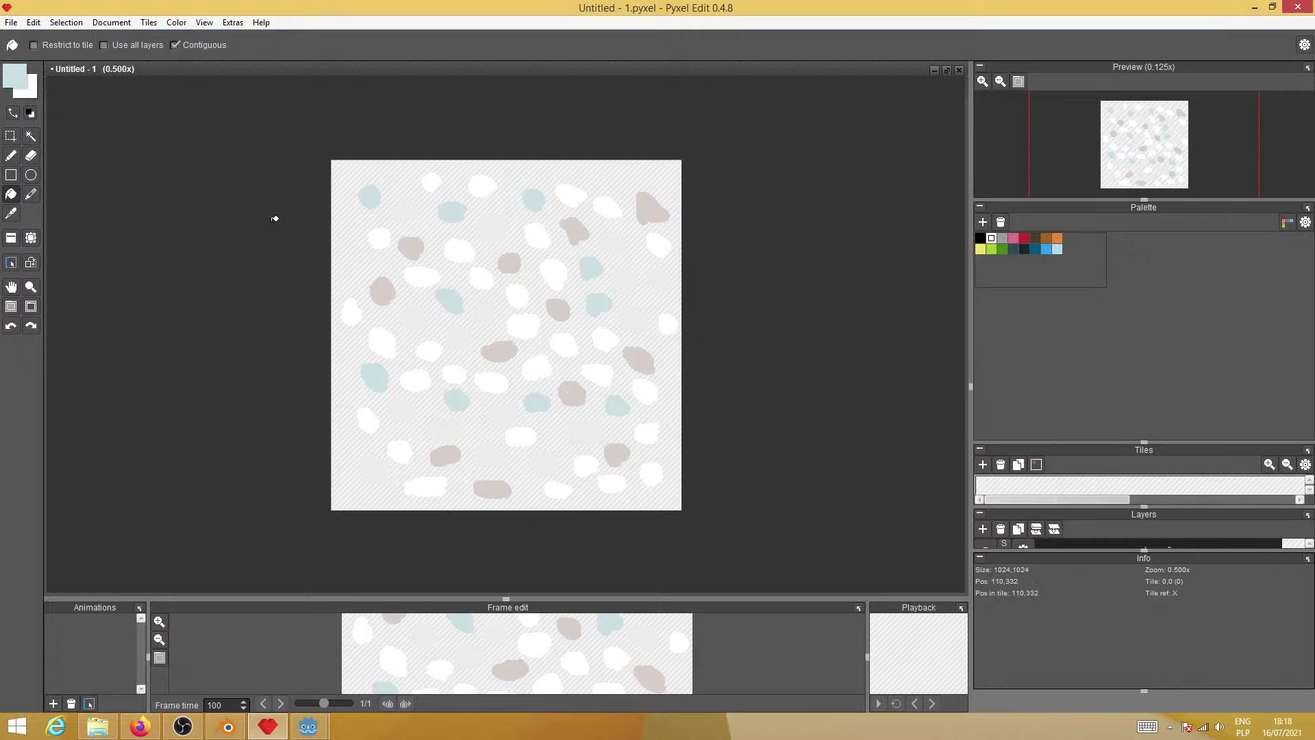
Start an image export and choose D:\Projekty\Stylized Tree Tutorial as the destination folder
{"action": "left_click", "coordinate": [11, 22]}
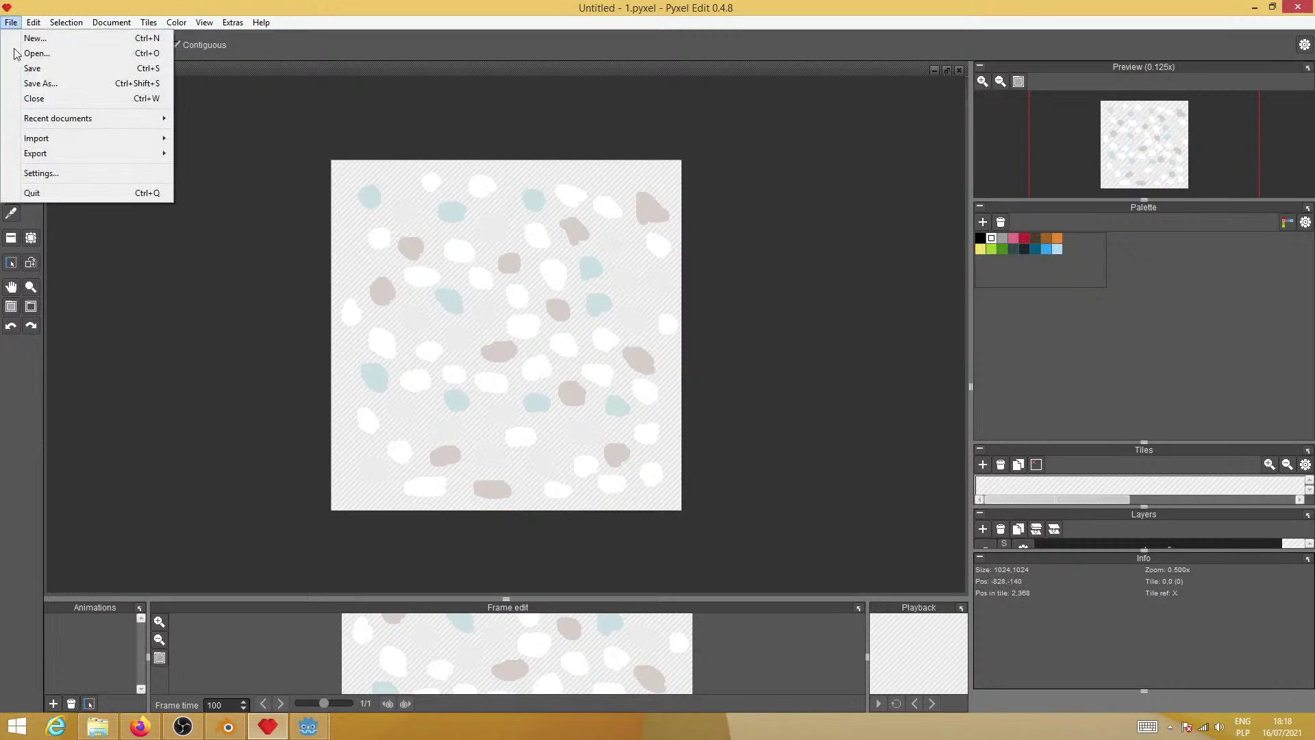
{"action": "mouse_move", "coordinate": [54, 154]}
{"action": "left_click", "coordinate": [212, 145]}
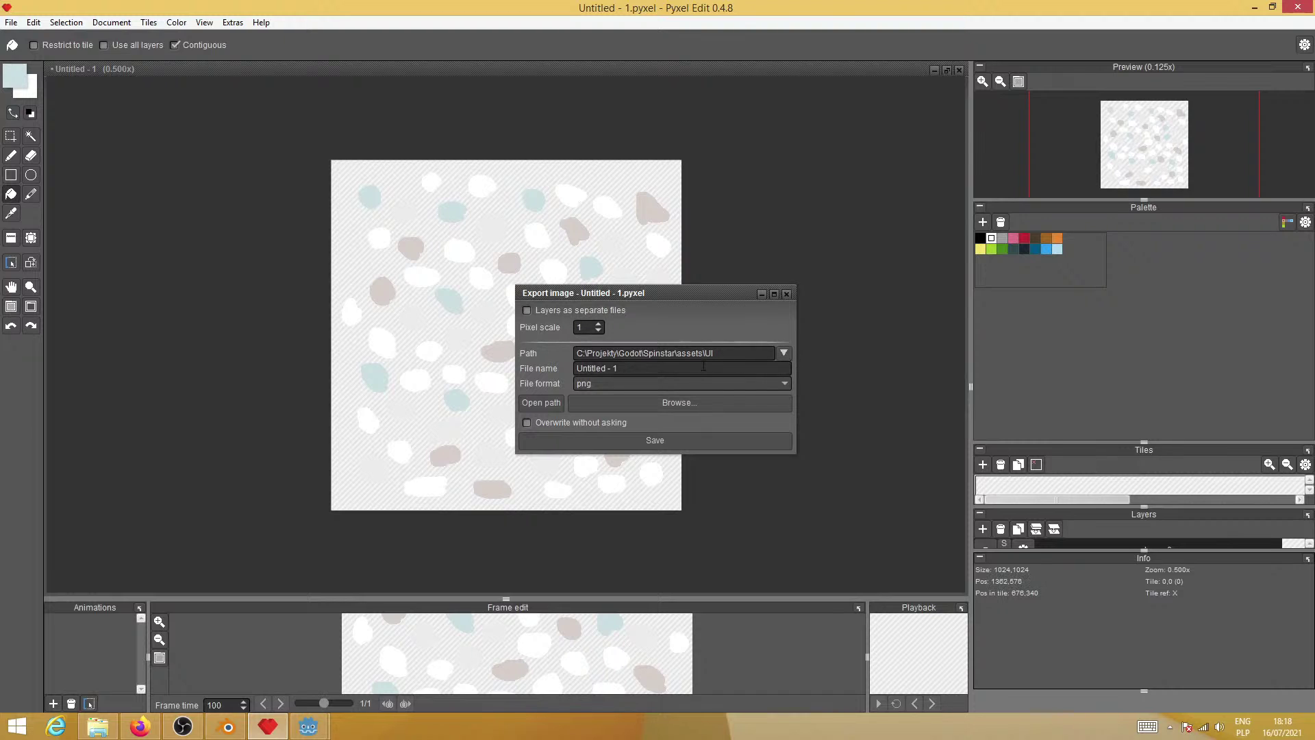
{"action": "left_click", "coordinate": [785, 354]}
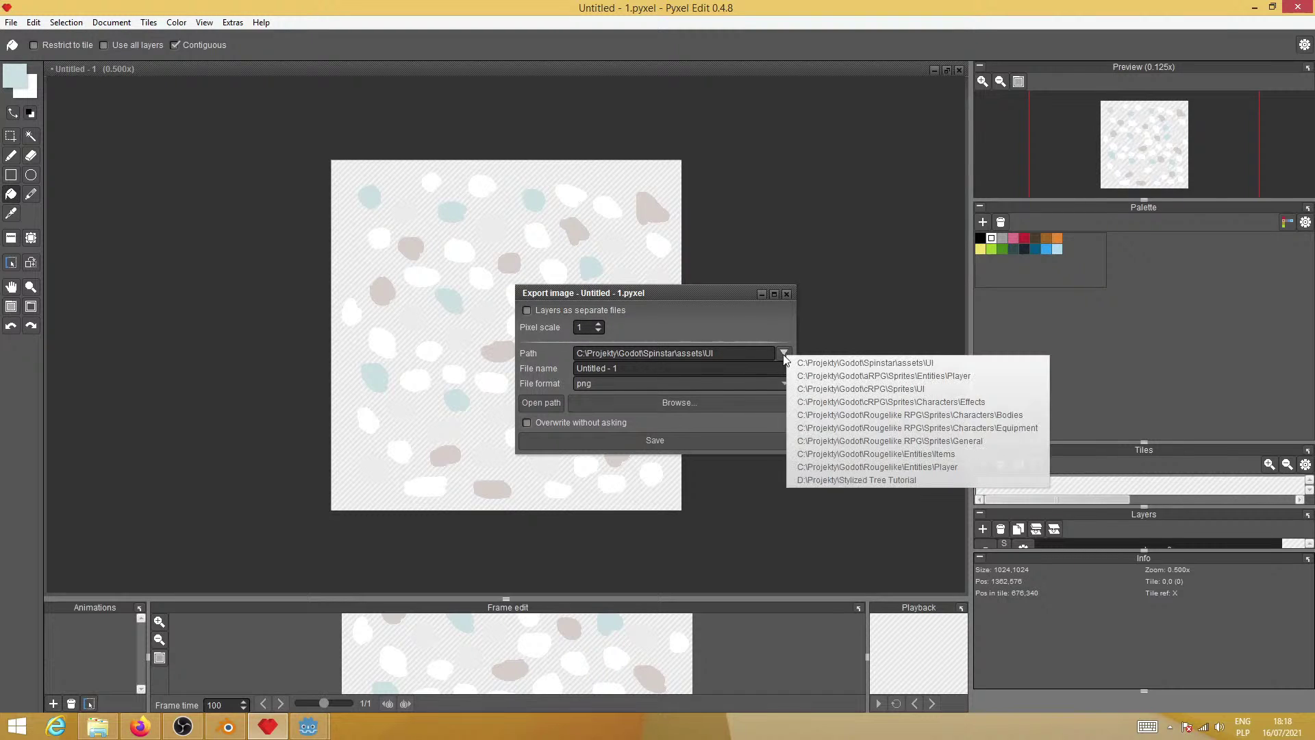
{"action": "left_click", "coordinate": [678, 355]}
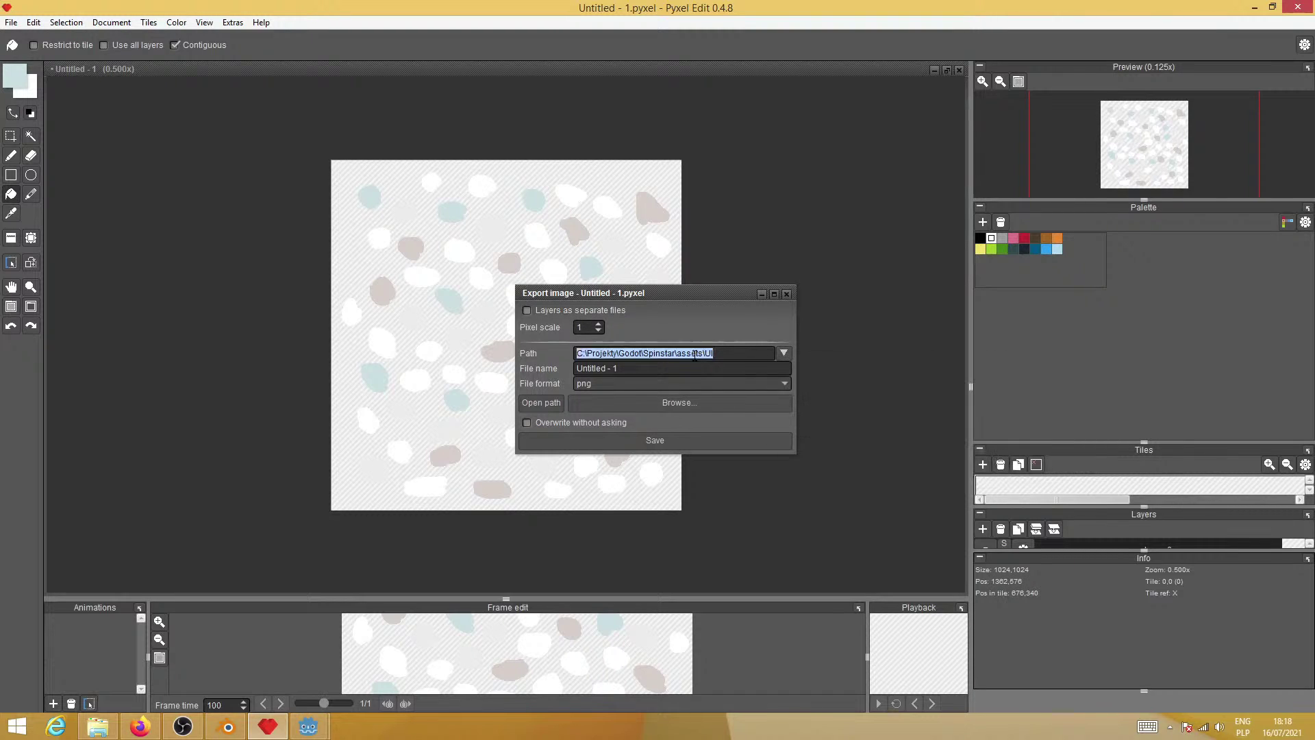
{"action": "left_click", "coordinate": [693, 401]}
{"action": "left_click", "coordinate": [56, 297]}
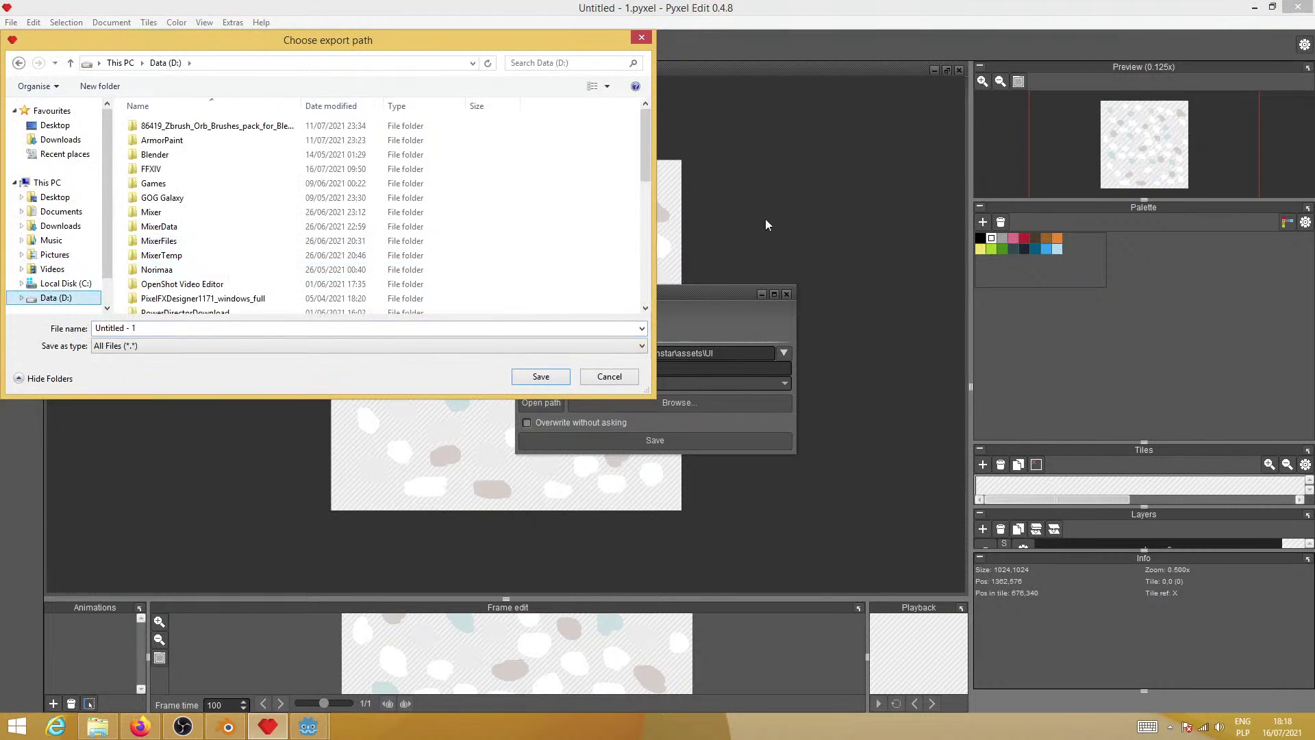
{"action": "left_click_drag", "start_coordinate": [641, 152], "coordinate": [651, 224]}
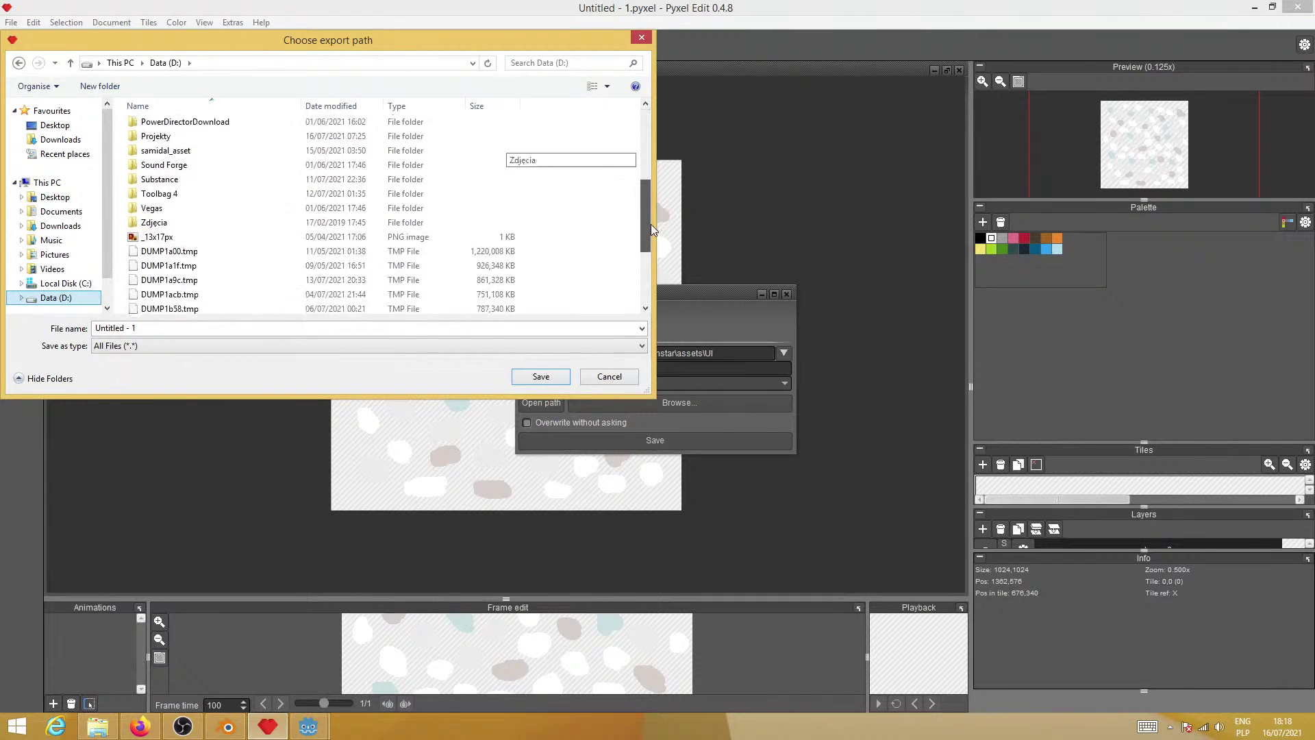
{"action": "double_click", "coordinate": [174, 136]}
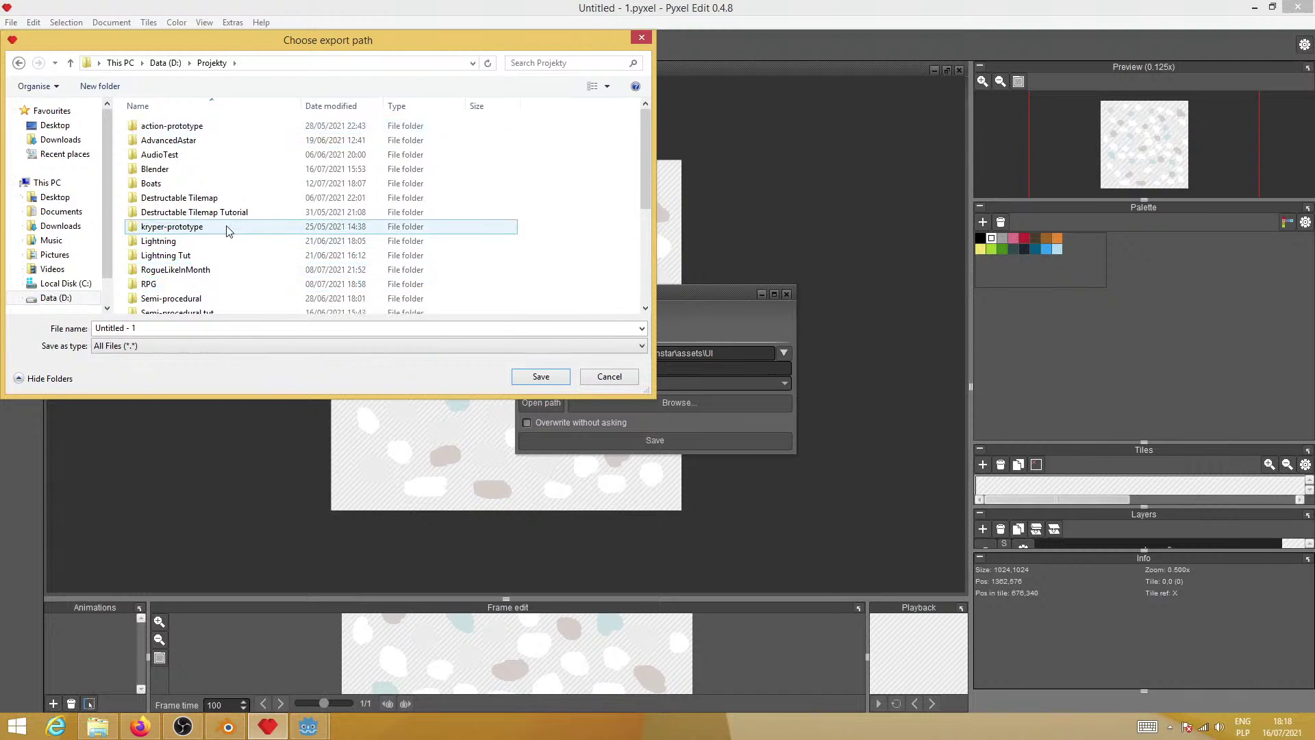
{"action": "left_click_drag", "start_coordinate": [650, 166], "coordinate": [652, 224]}
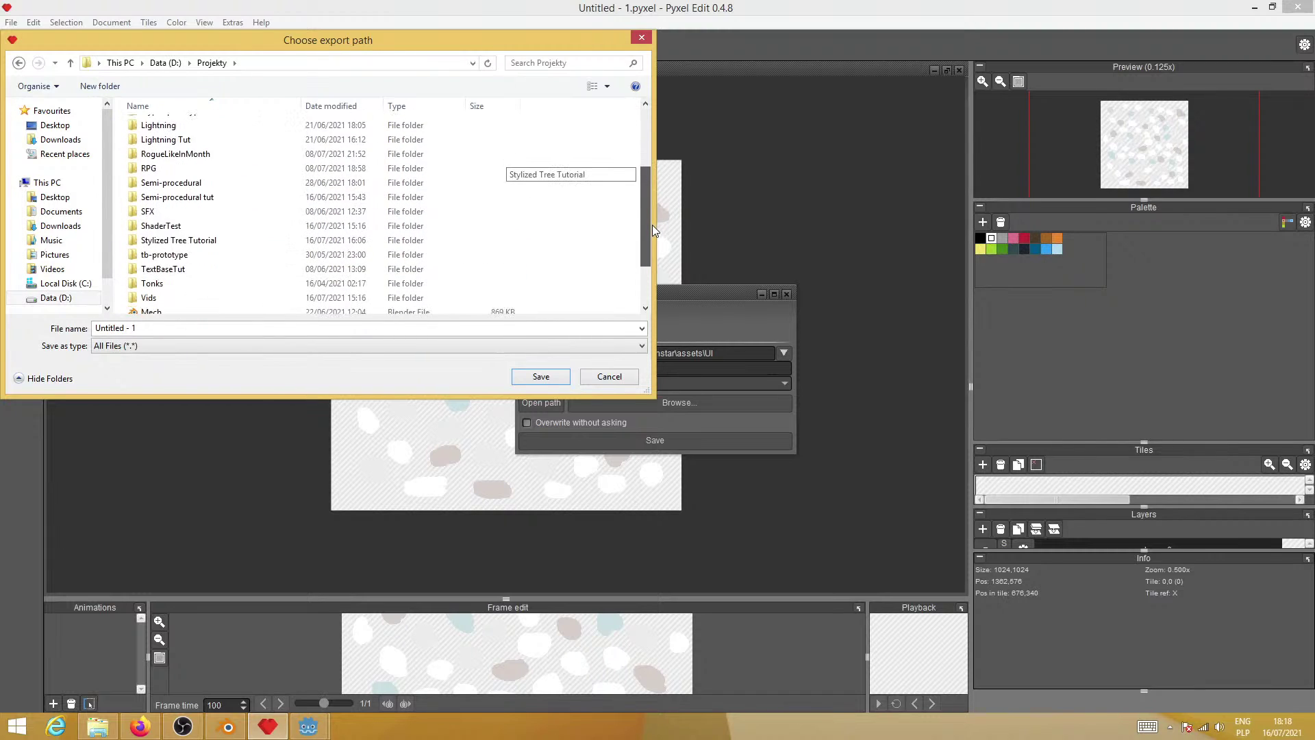
{"action": "double_click", "coordinate": [227, 239]}
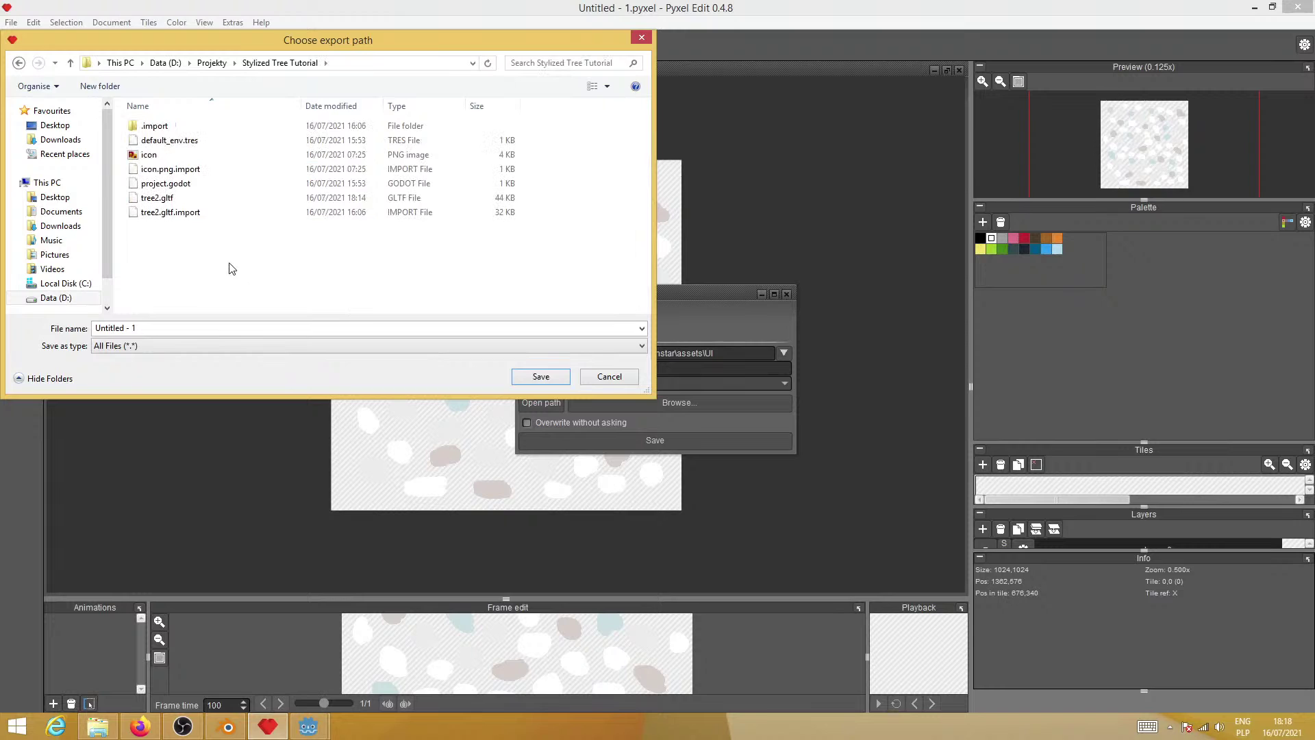
Name the exported image leaves, save it as a PNG and close the export dialog
{"action": "triple_click", "coordinate": [151, 329]}
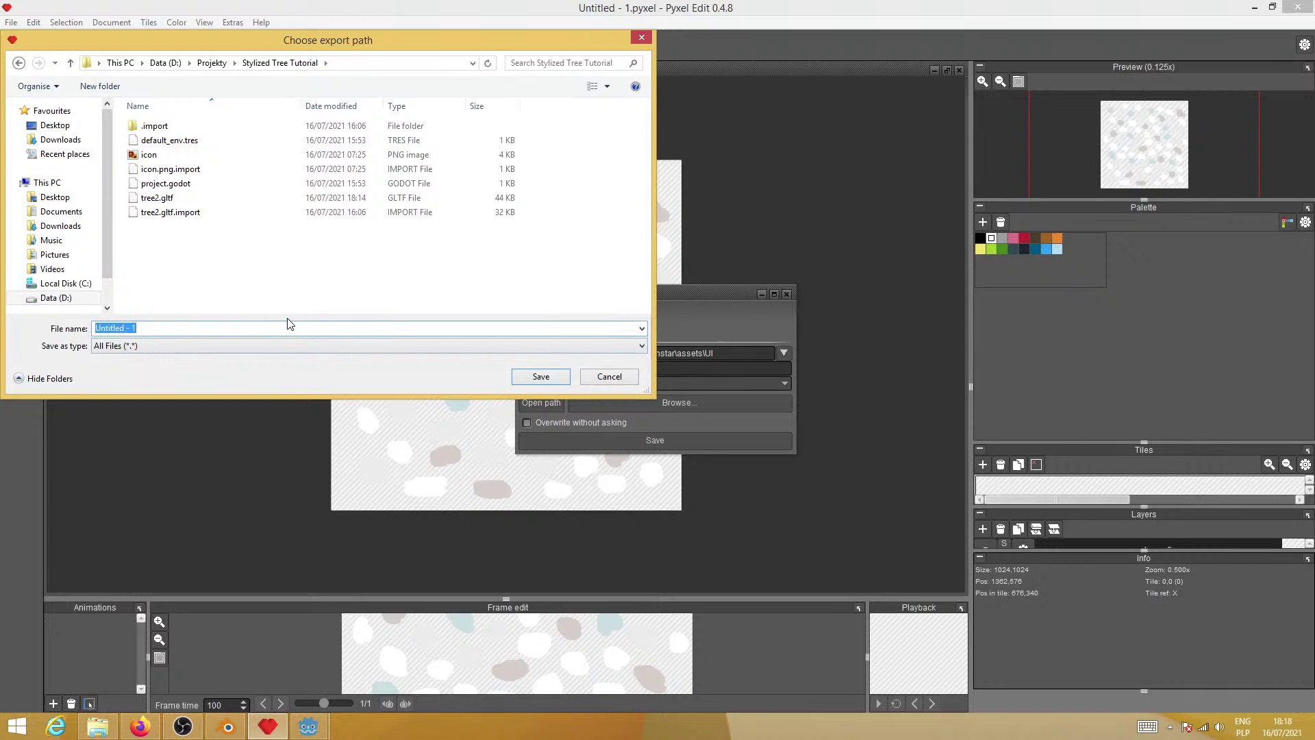
{"action": "type", "text": "leaves"}
{"action": "left_click", "coordinate": [541, 376]}
{"action": "left_click", "coordinate": [677, 444]}
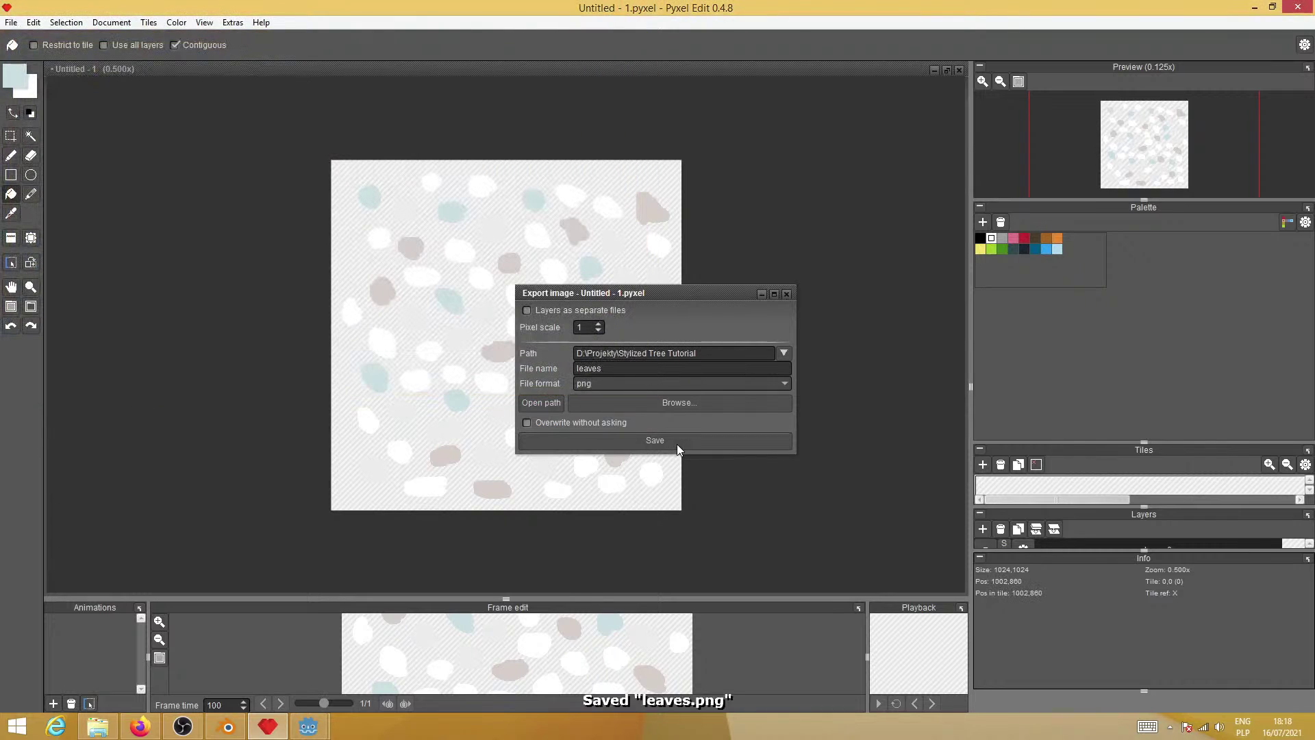
{"action": "left_click", "coordinate": [786, 294]}
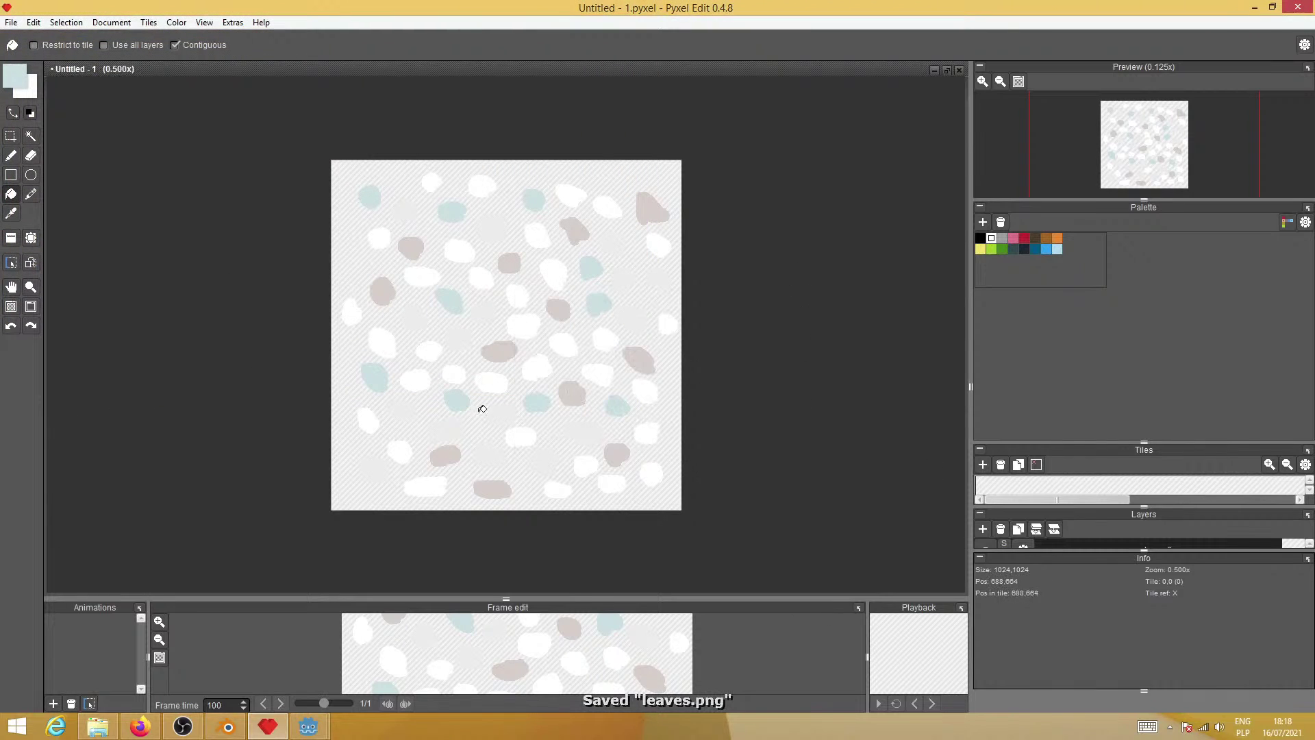
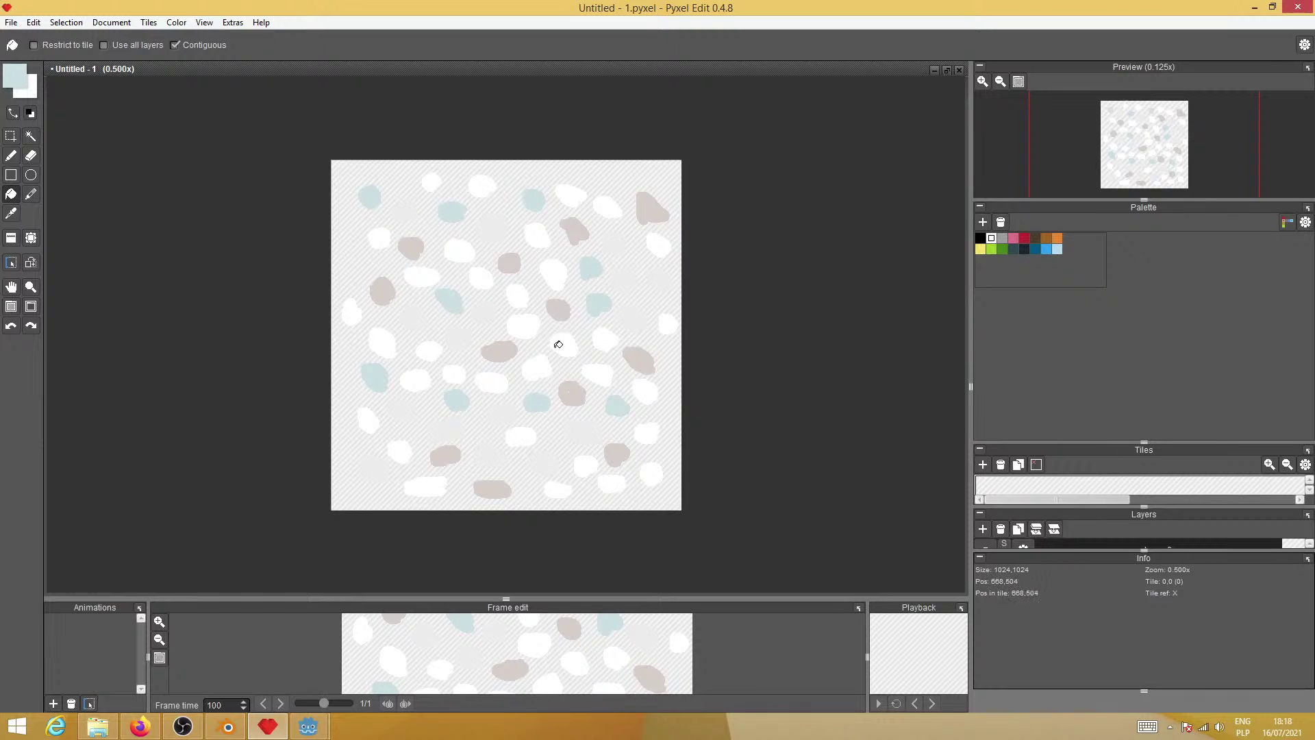
Switch to the Godot Engine project and check tree2.gltf and leaves.png among the project files
{"action": "mouse_move", "coordinate": [315, 728]}
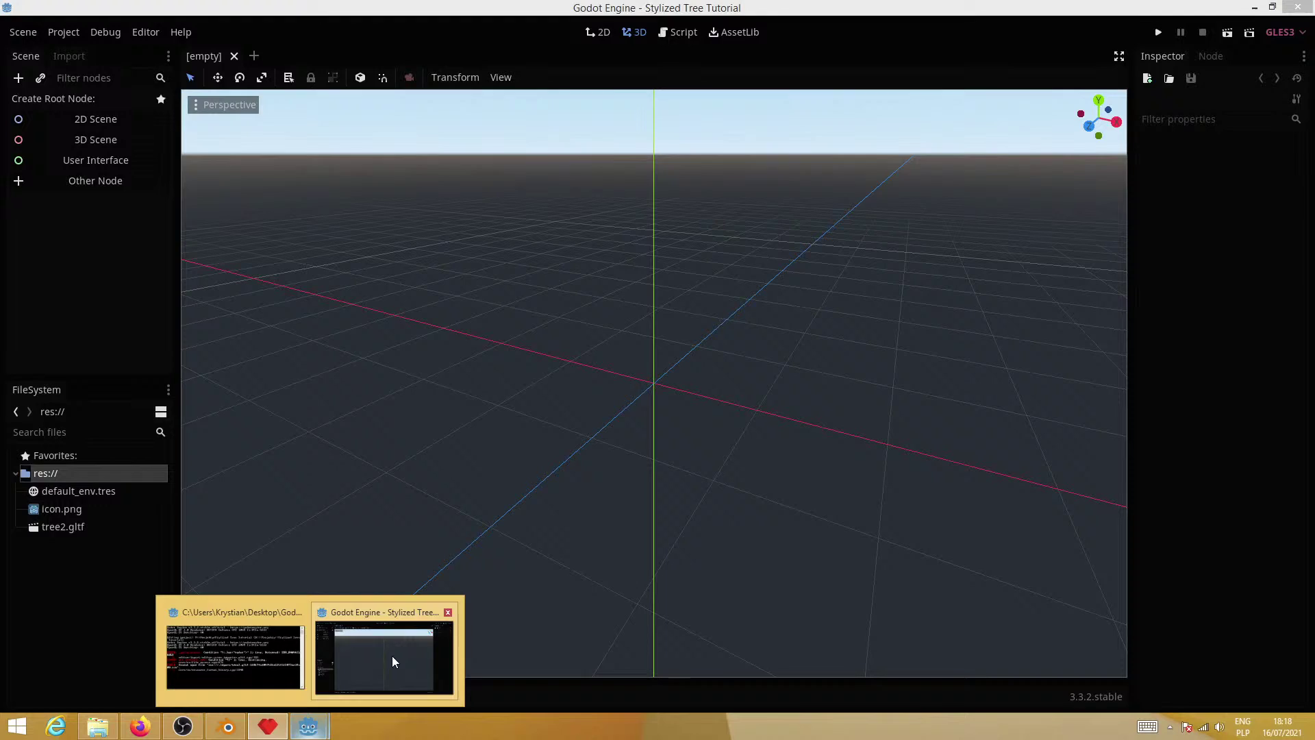
{"action": "left_click", "coordinate": [393, 659]}
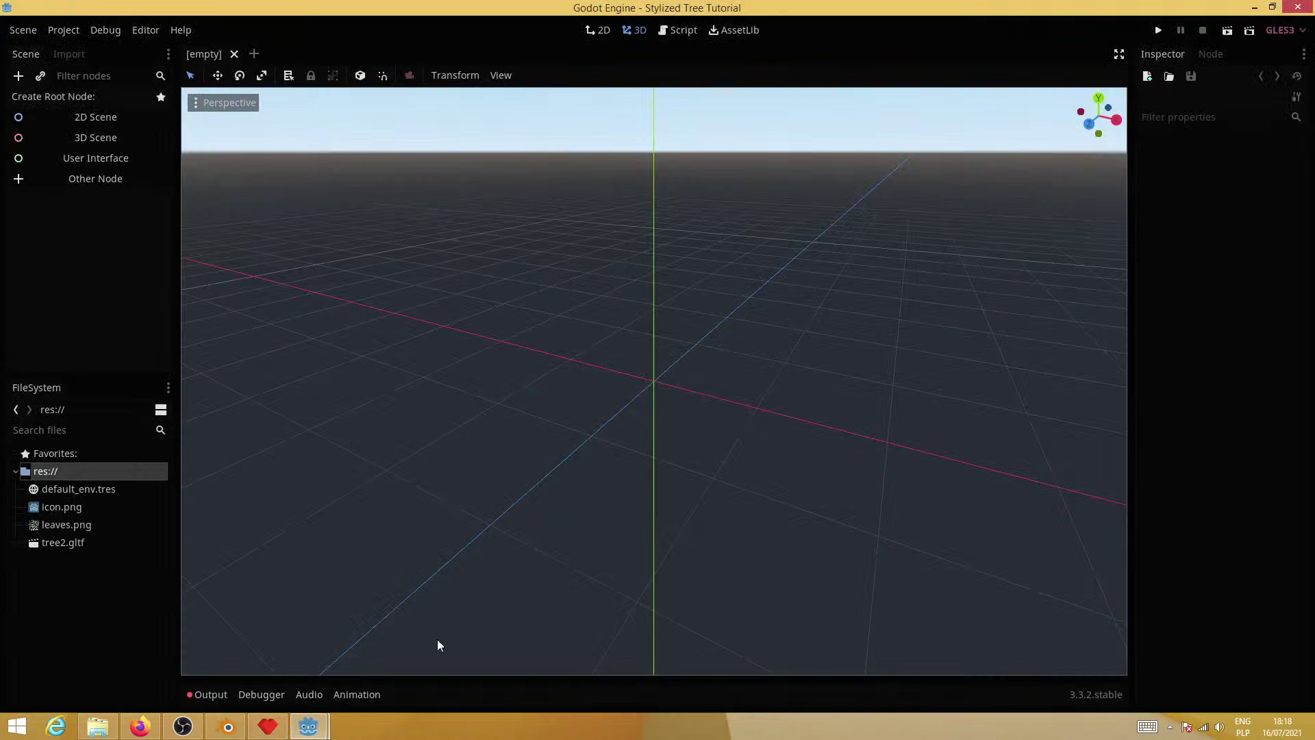
{"action": "left_click", "coordinate": [76, 544]}
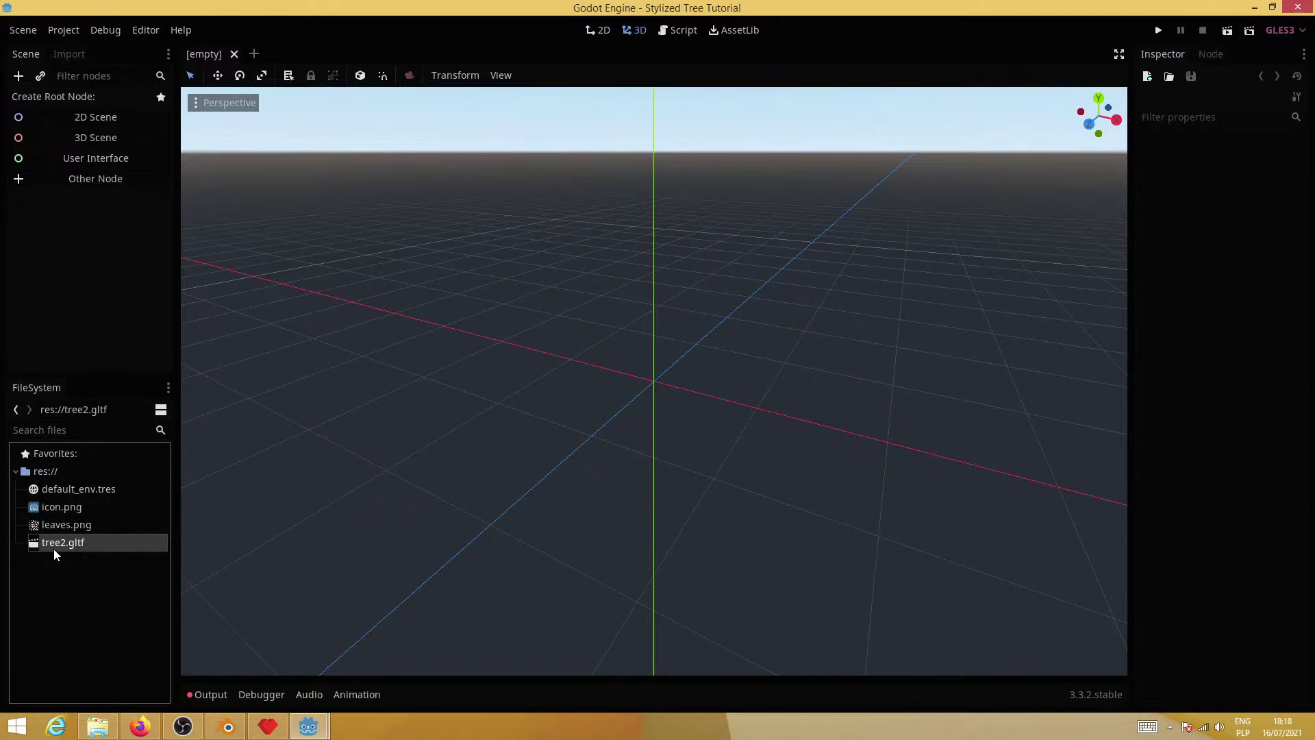
{"action": "left_click", "coordinate": [61, 522]}
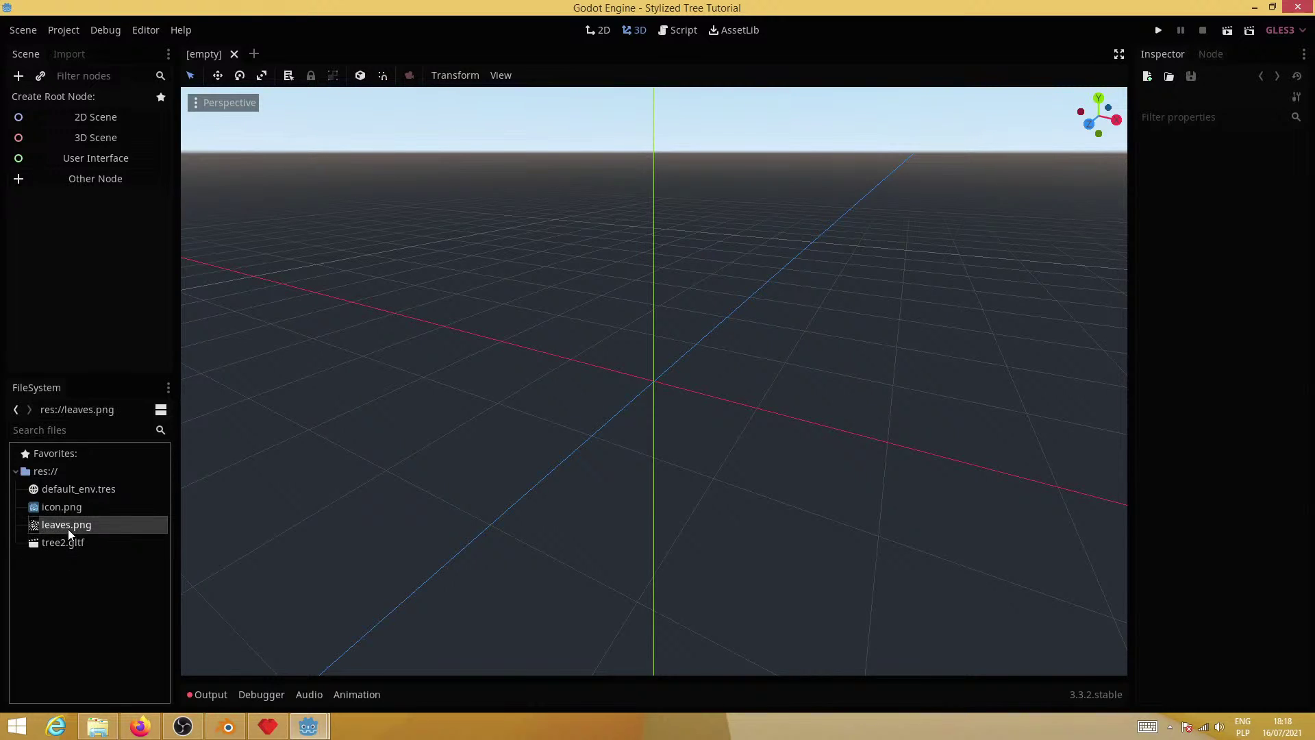
Create a 3D Scene root node and change its type to WorldEnvironment
{"action": "left_click", "coordinate": [121, 141]}
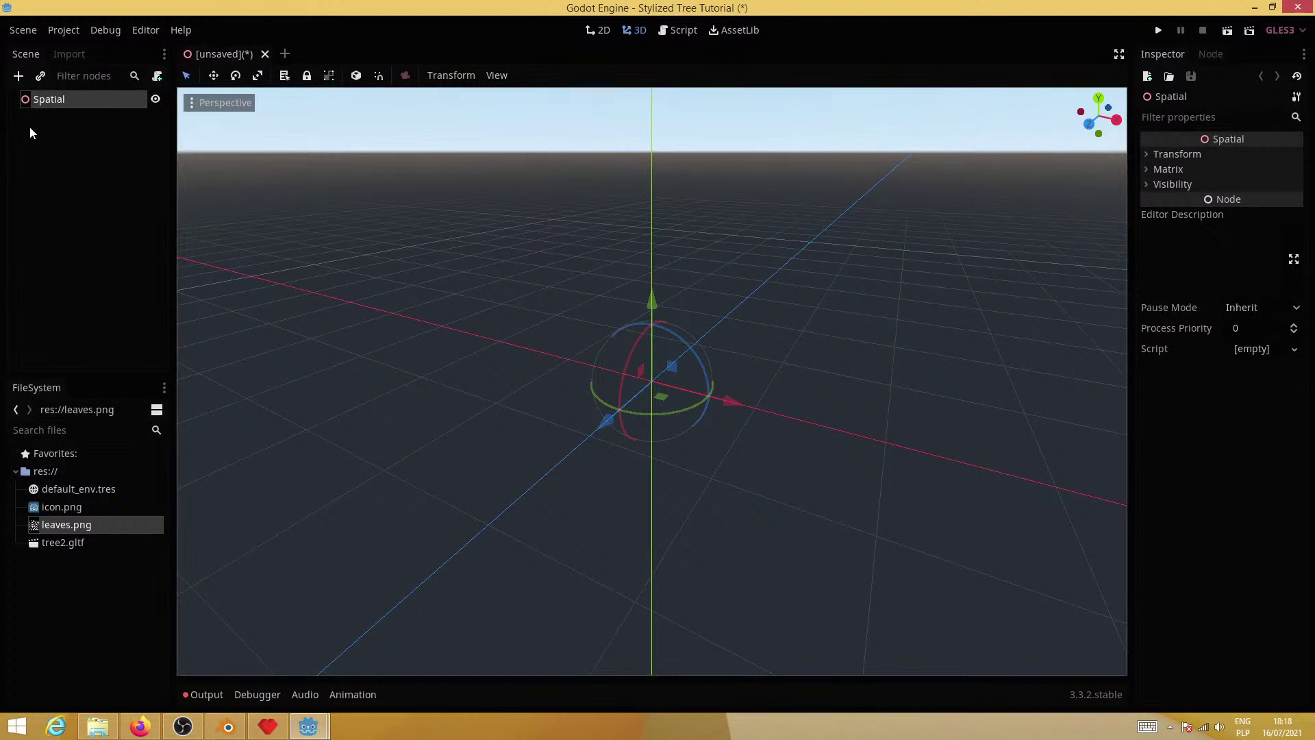
{"action": "right_click", "coordinate": [65, 102]}
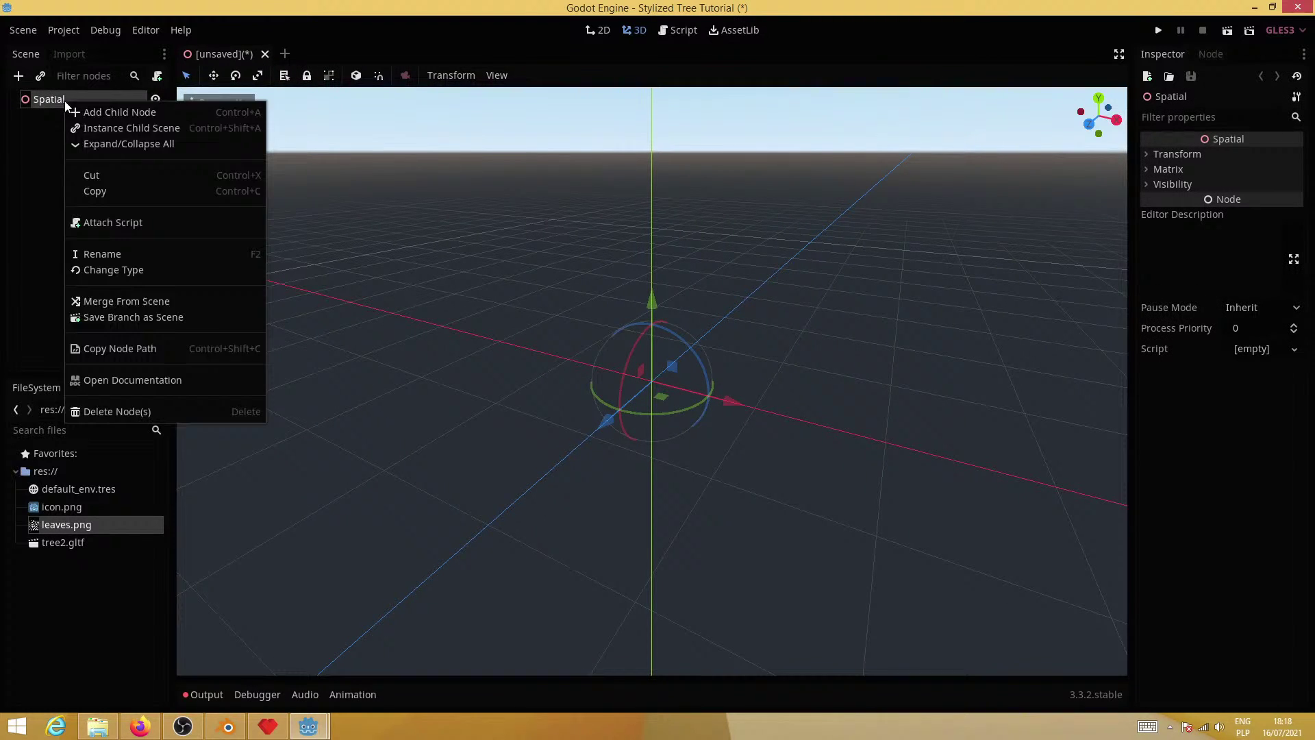
{"action": "left_click", "coordinate": [114, 270]}
{"action": "type", "text": "world"}
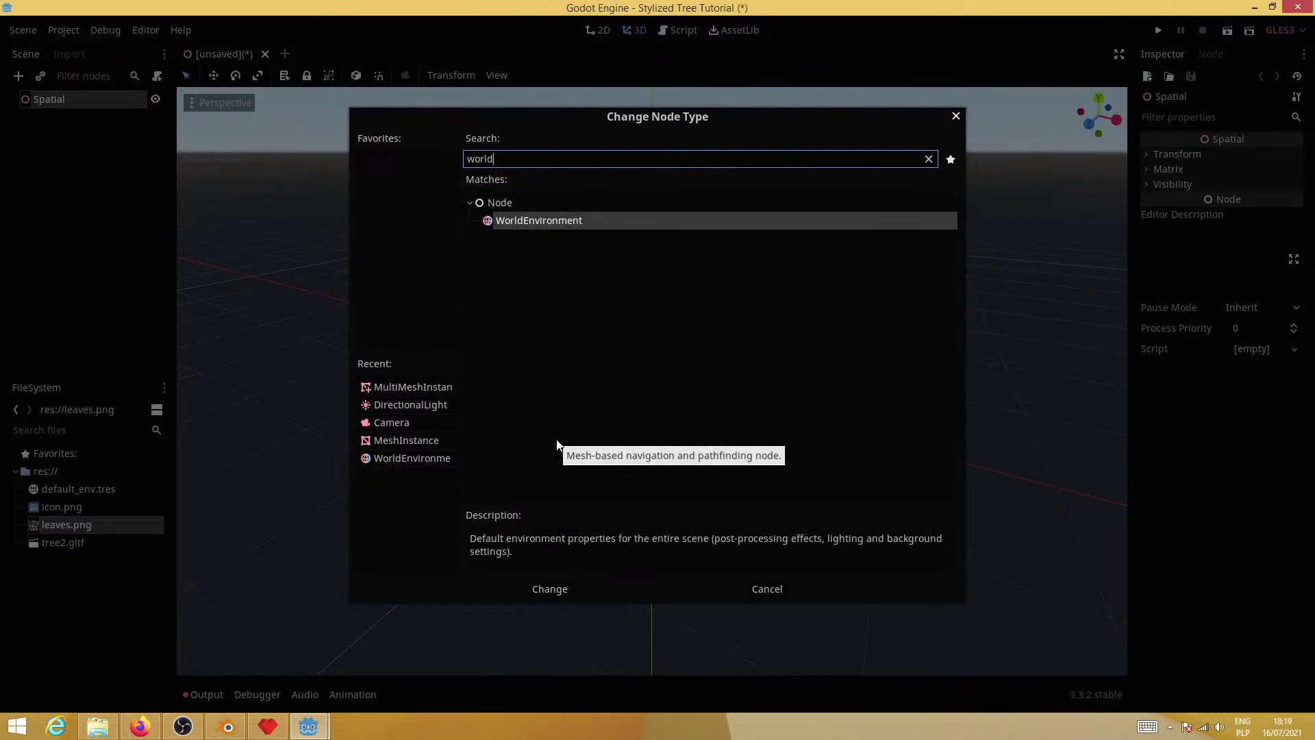
{"action": "key", "text": "Return"}
Add a MeshInstance child under the root node and rename it Ground
{"action": "left_click", "coordinate": [55, 100]}
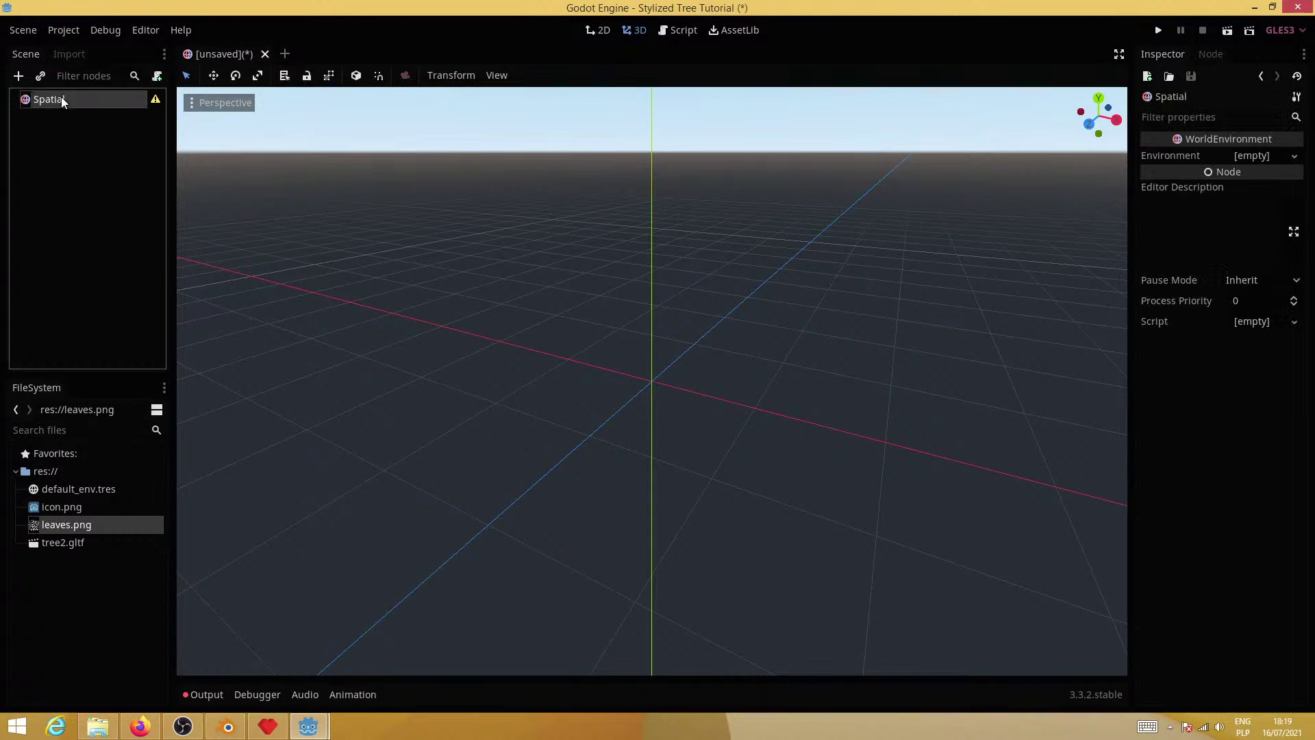
{"action": "left_click", "coordinate": [18, 76]}
{"action": "type", "text": "mesh"}
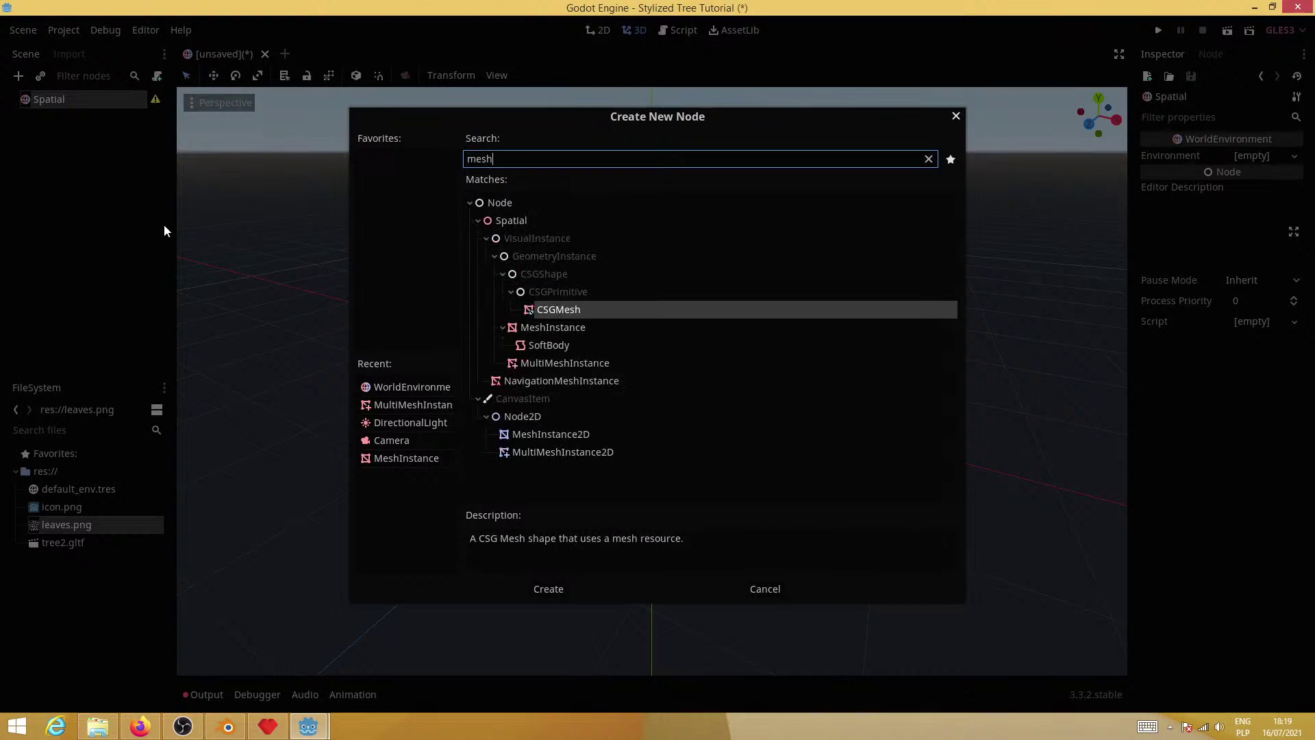
{"action": "key", "text": "Down"}
{"action": "key", "text": "Return"}
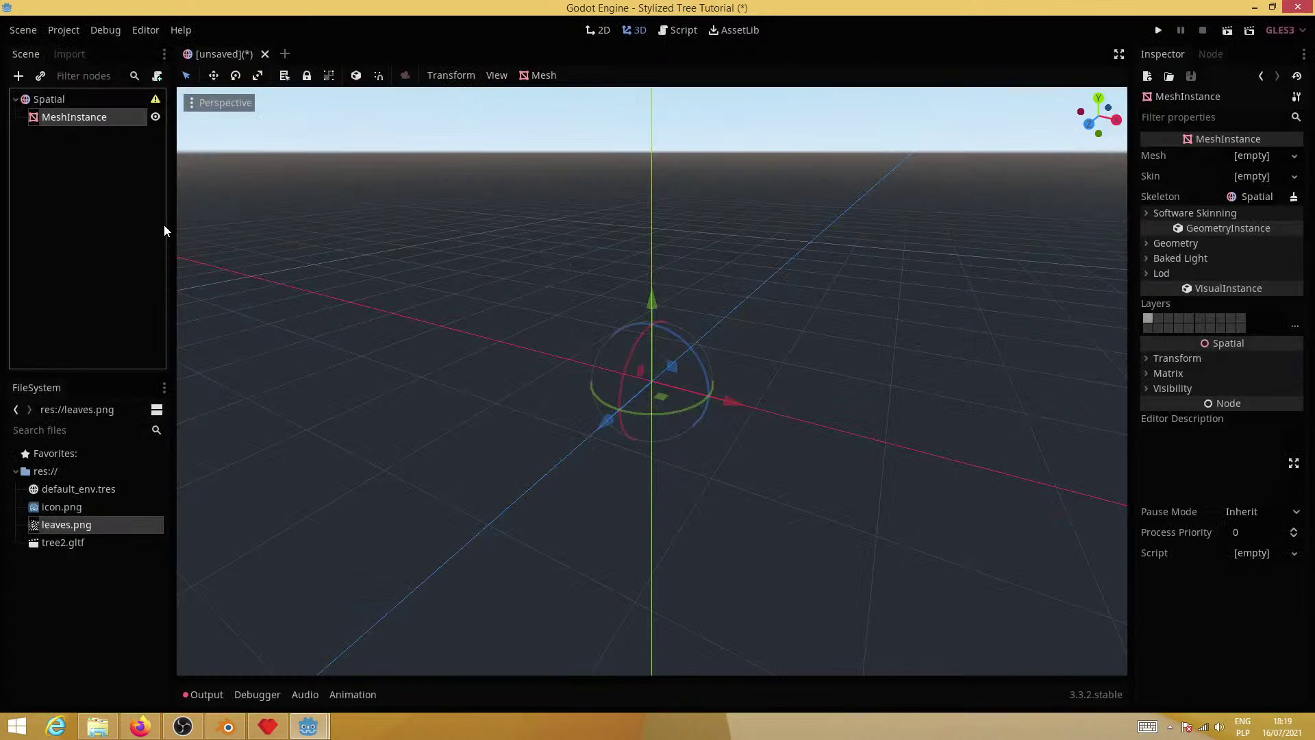
{"action": "double_click", "coordinate": [84, 118]}
{"action": "type", "text": "Grou"}
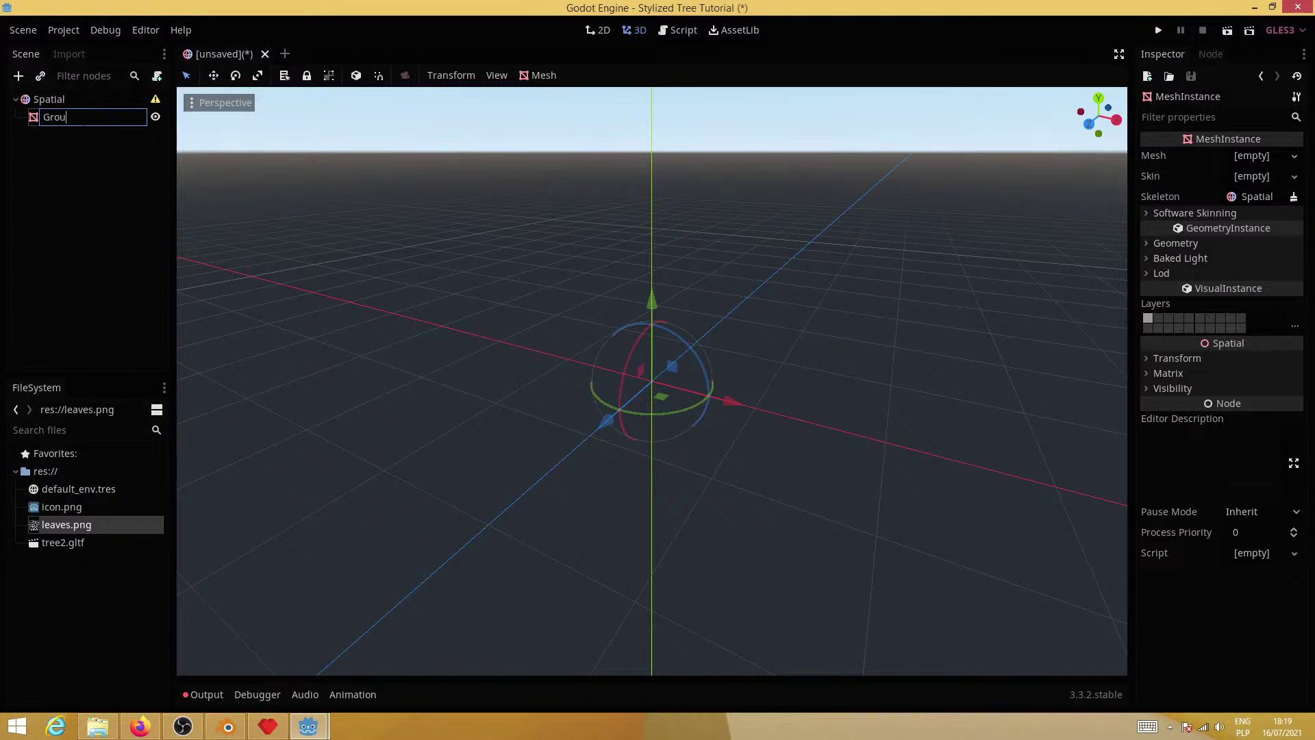
{"action": "type", "text": "nd"}
{"action": "key", "text": "Return"}
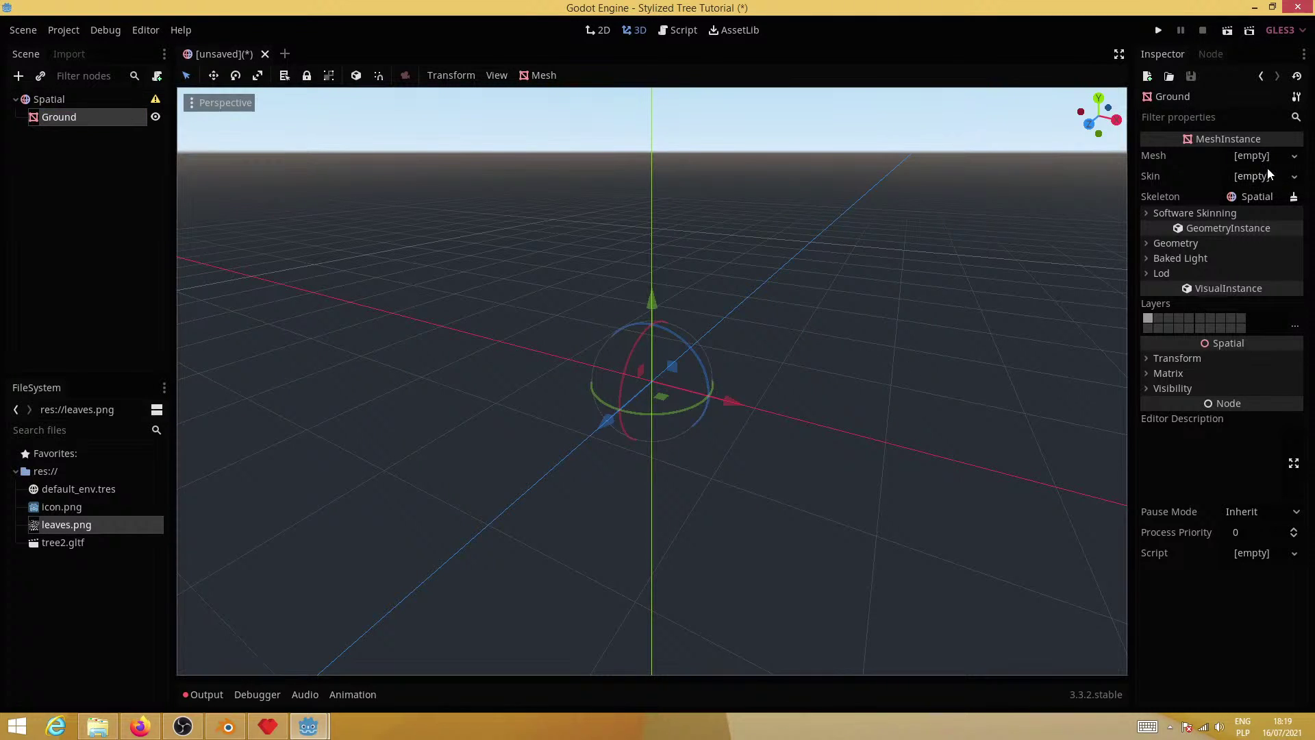
Assign a new CubeMesh to the Ground node and open the mesh's properties
{"action": "left_click", "coordinate": [1277, 158]}
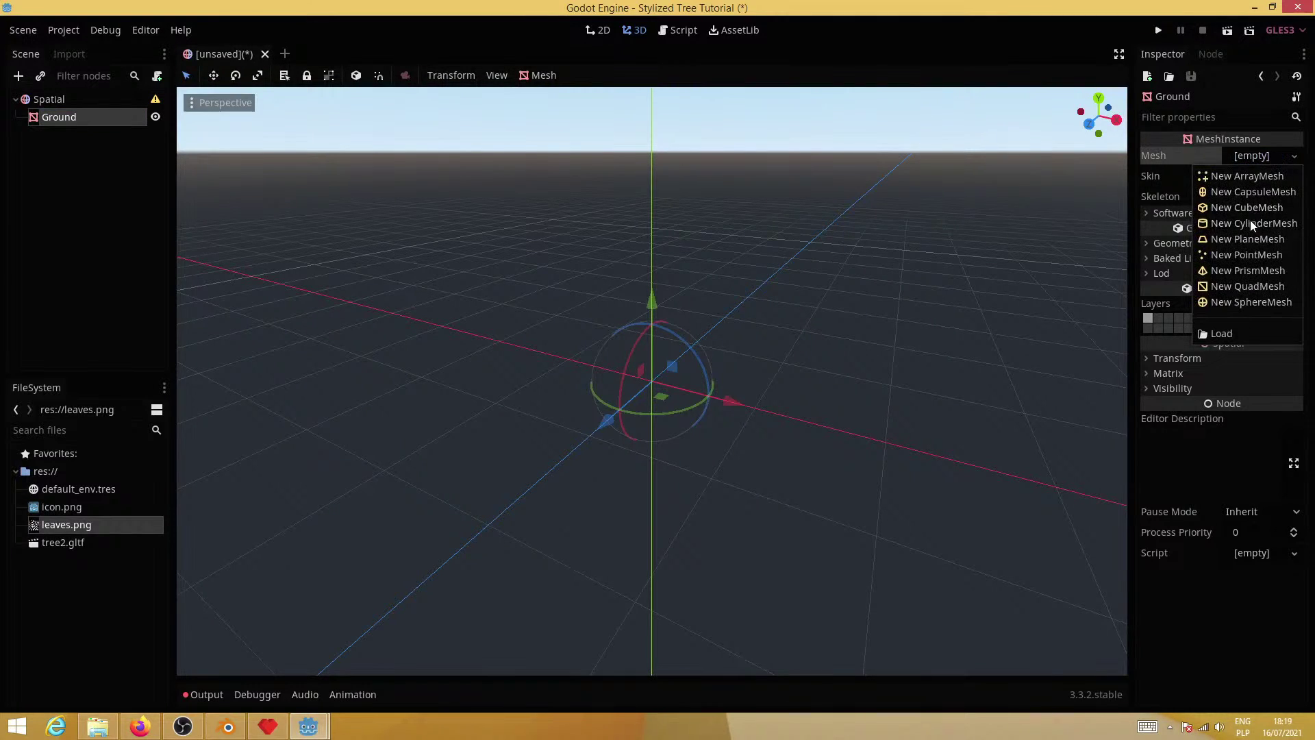
{"action": "left_click", "coordinate": [1249, 209]}
{"action": "left_click", "coordinate": [1266, 183]}
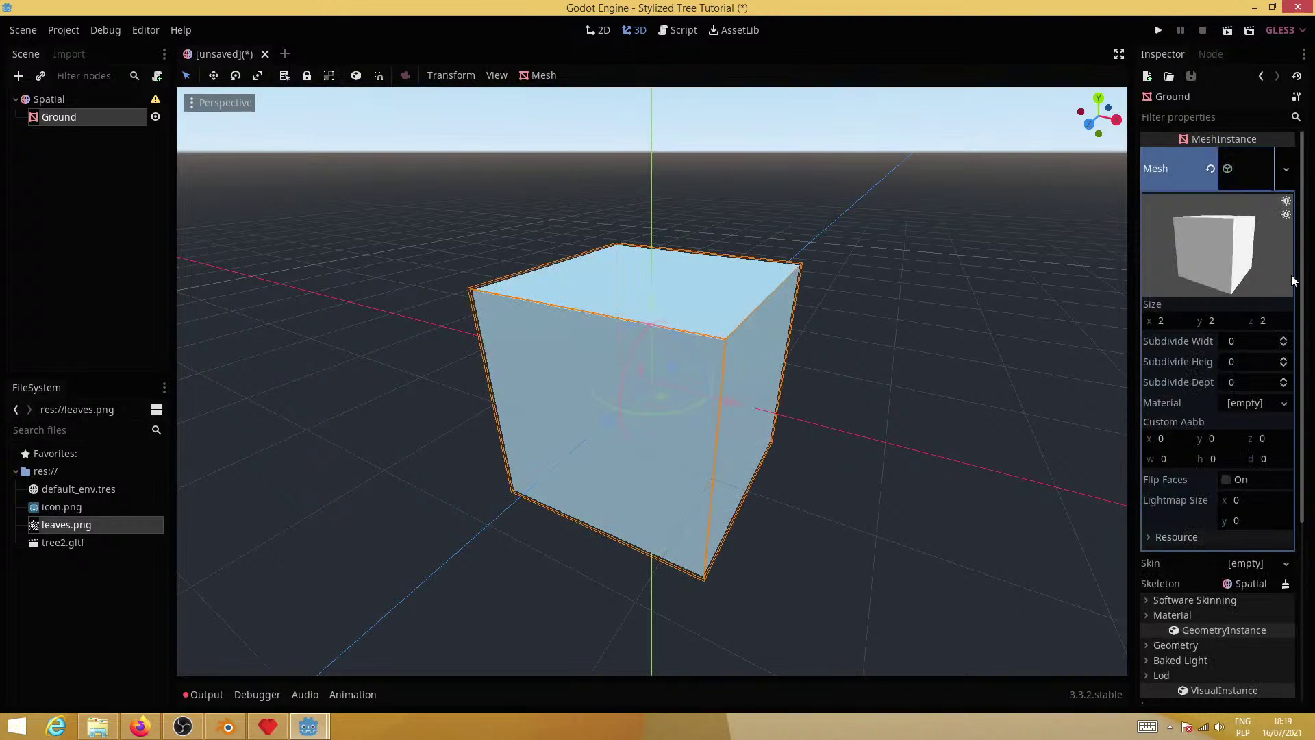
Set Ground's cube mesh size to x 200, y 0.1 and z 200
{"action": "left_click", "coordinate": [1231, 322]}
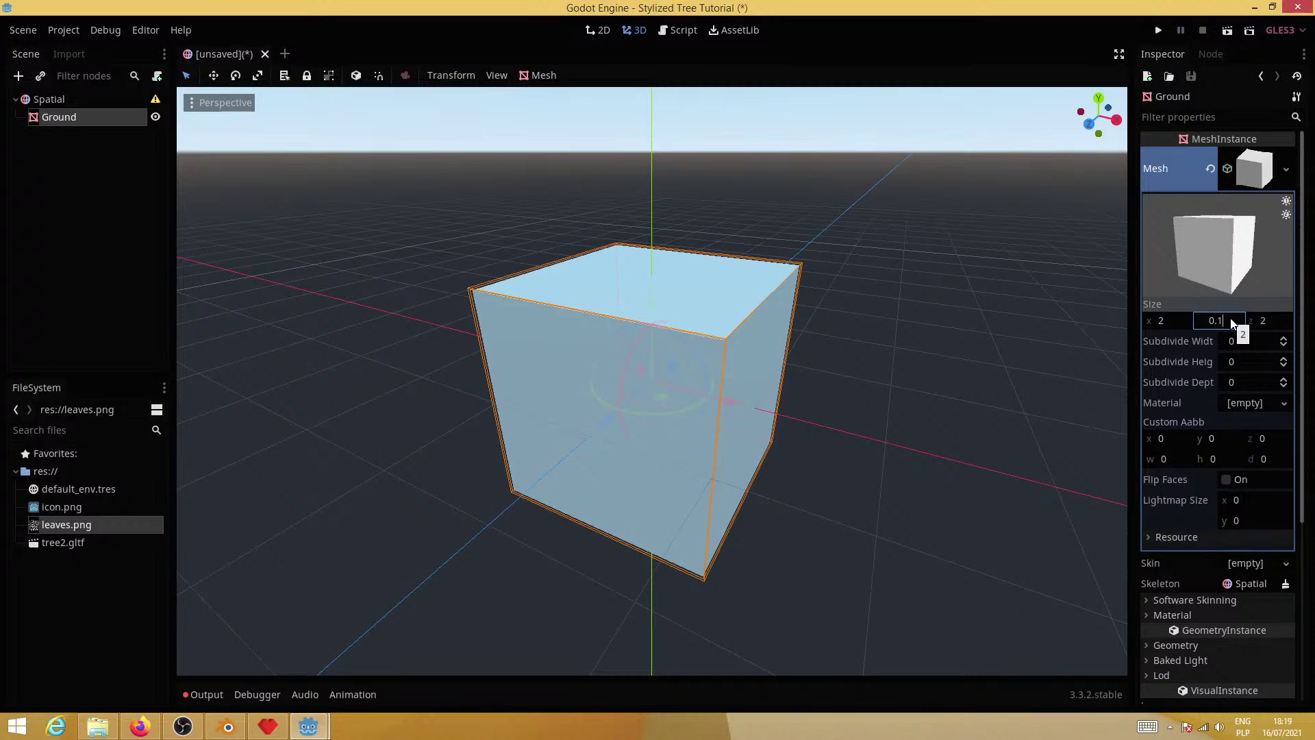
{"action": "key", "text": "Return"}
{"action": "left_click", "coordinate": [1180, 322]}
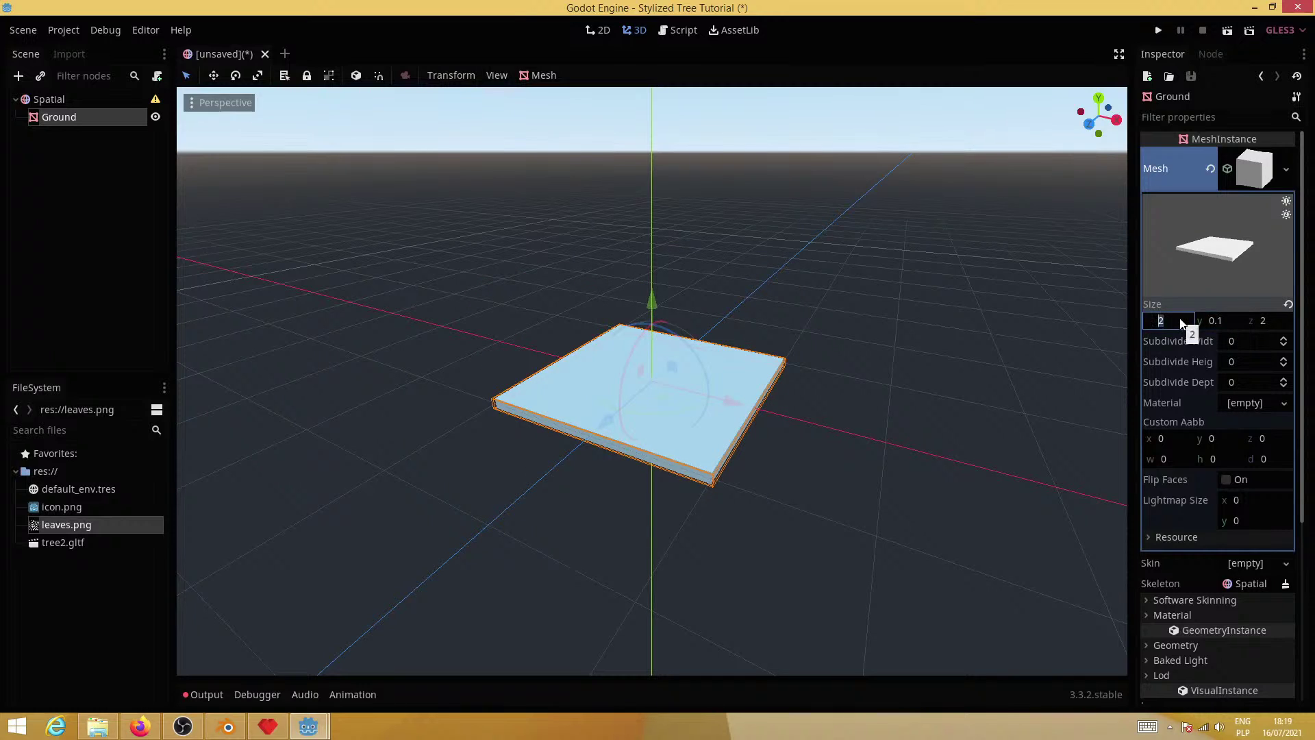
{"action": "type", "text": "200"}
{"action": "left_click", "coordinate": [1263, 321]}
{"action": "type", "text": "200"}
{"action": "key", "text": "Return"}
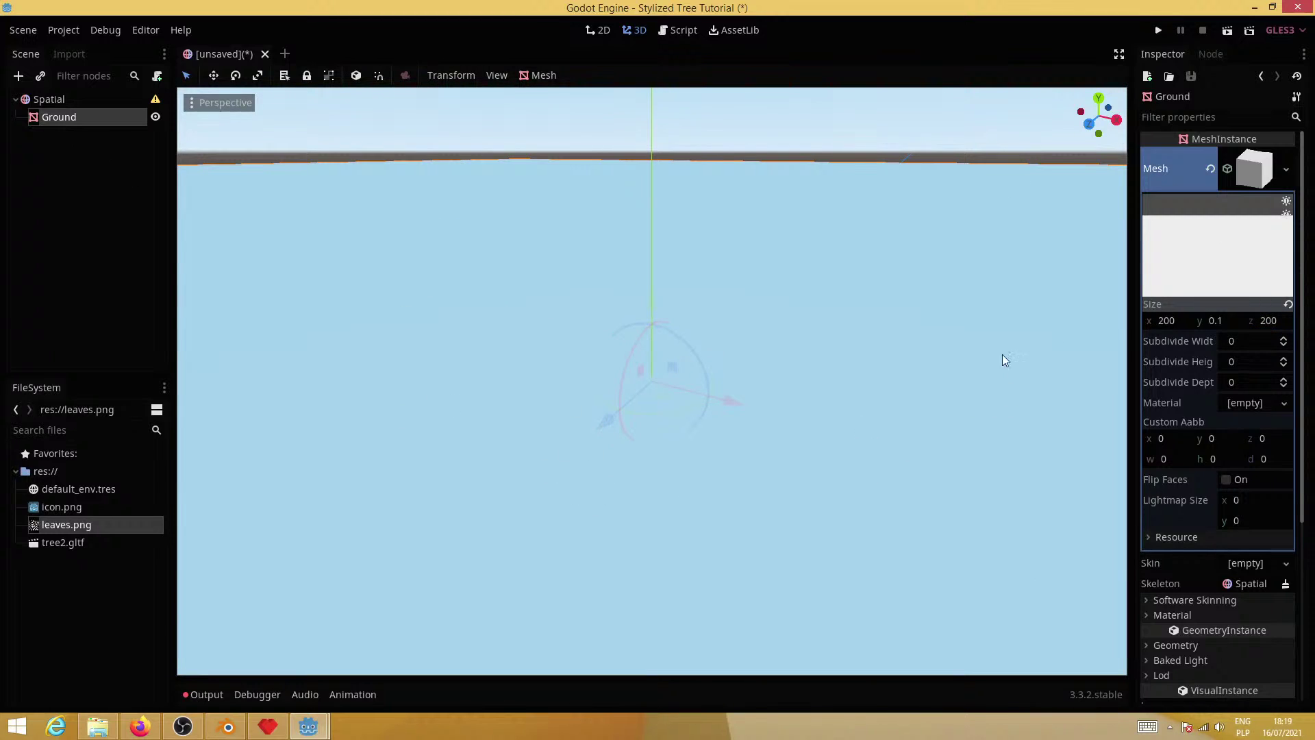
{"action": "left_click", "coordinate": [1261, 168]}
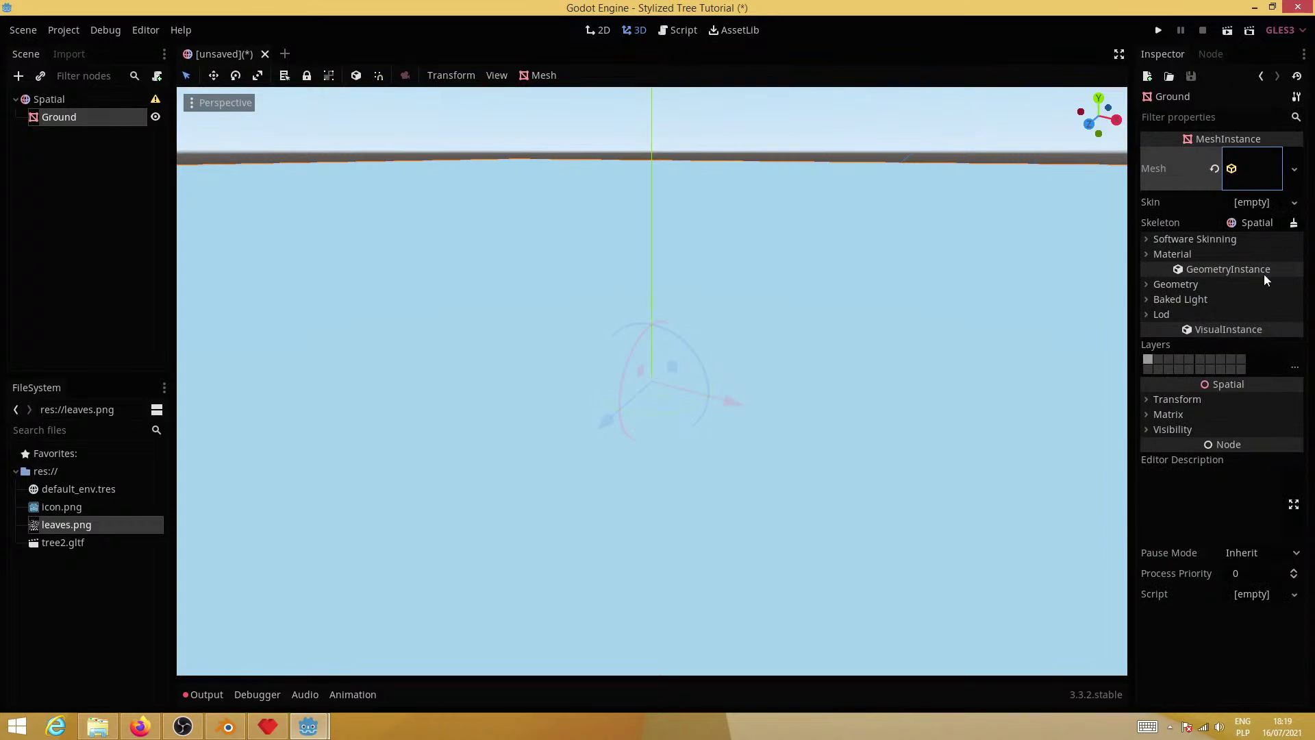
Assign a new SpatialMaterial to Ground's material slot 0 and open it for editing
{"action": "left_click", "coordinate": [1187, 252]}
{"action": "left_click", "coordinate": [1285, 272]}
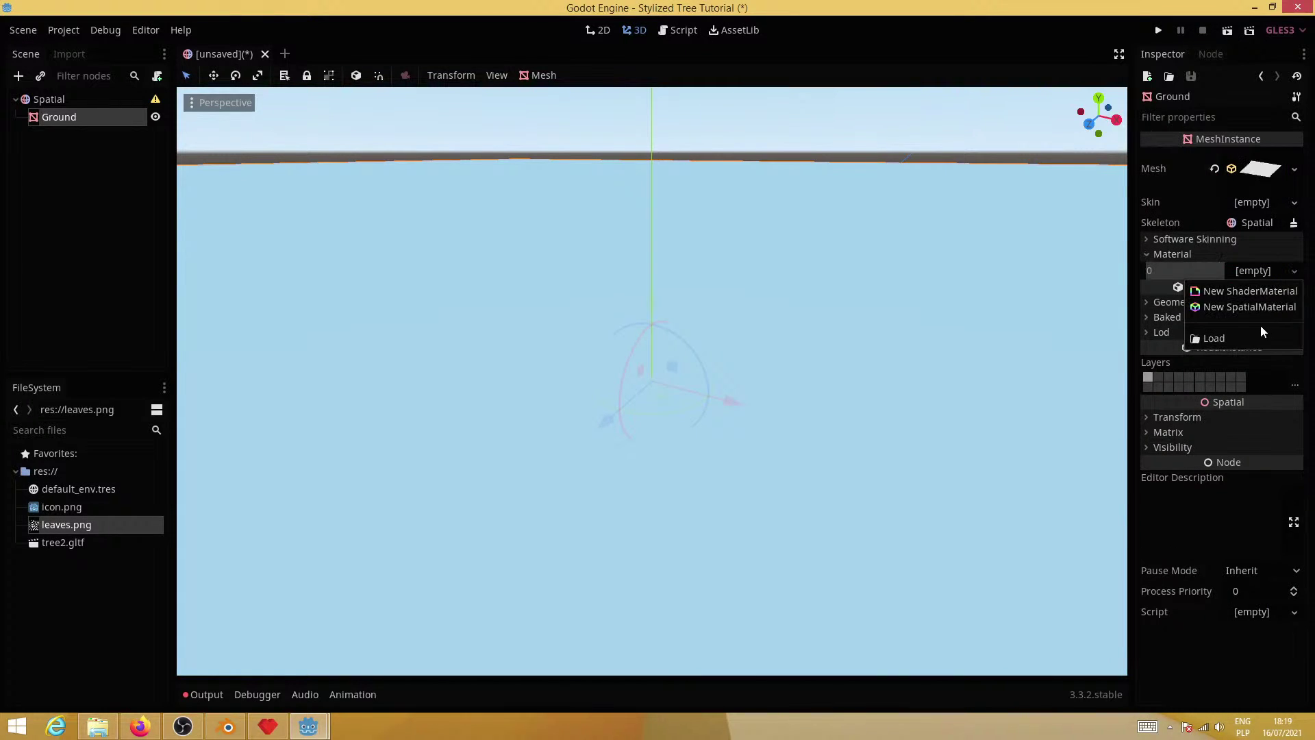
{"action": "left_click", "coordinate": [1238, 309]}
{"action": "left_click", "coordinate": [1255, 289]}
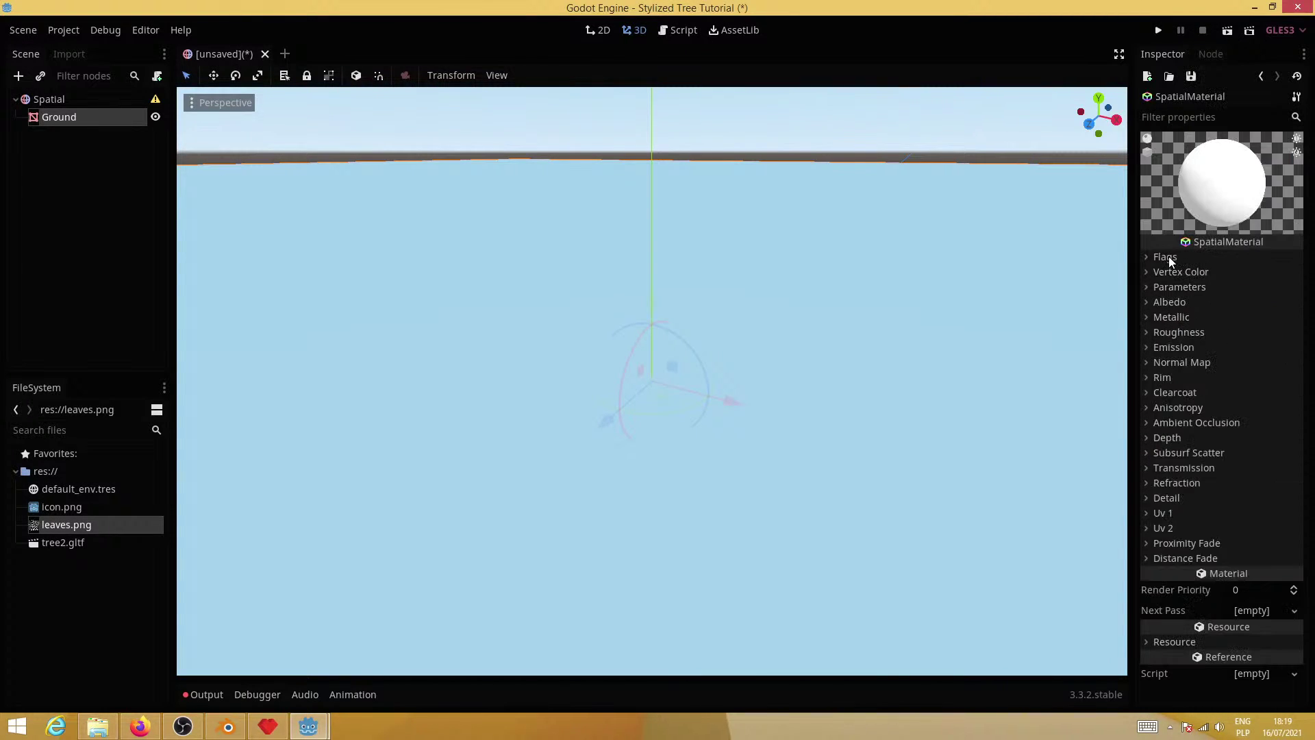
Set the ground material's diffuse and specular modes to Toon and its roughness to 0
{"action": "left_click", "coordinate": [1187, 286]}
{"action": "left_click", "coordinate": [1254, 304]}
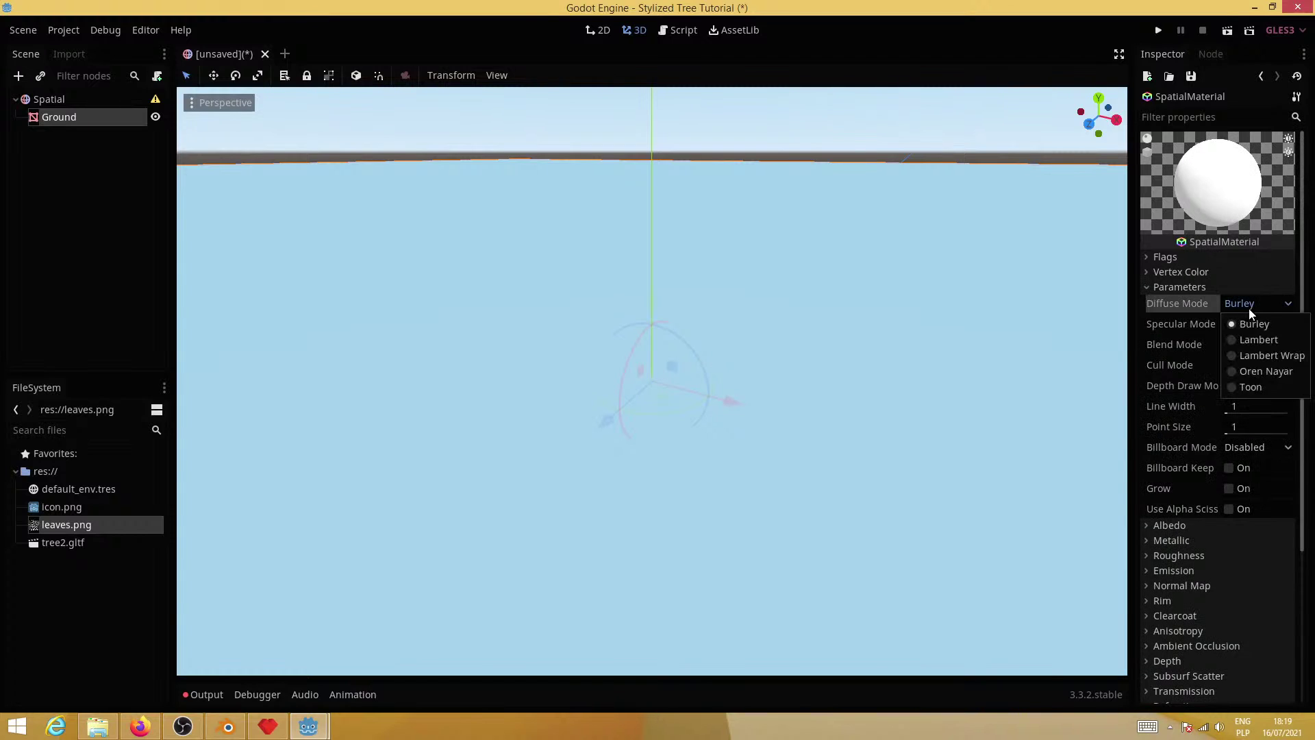
{"action": "left_click", "coordinate": [1250, 387]}
{"action": "left_click", "coordinate": [1237, 323]}
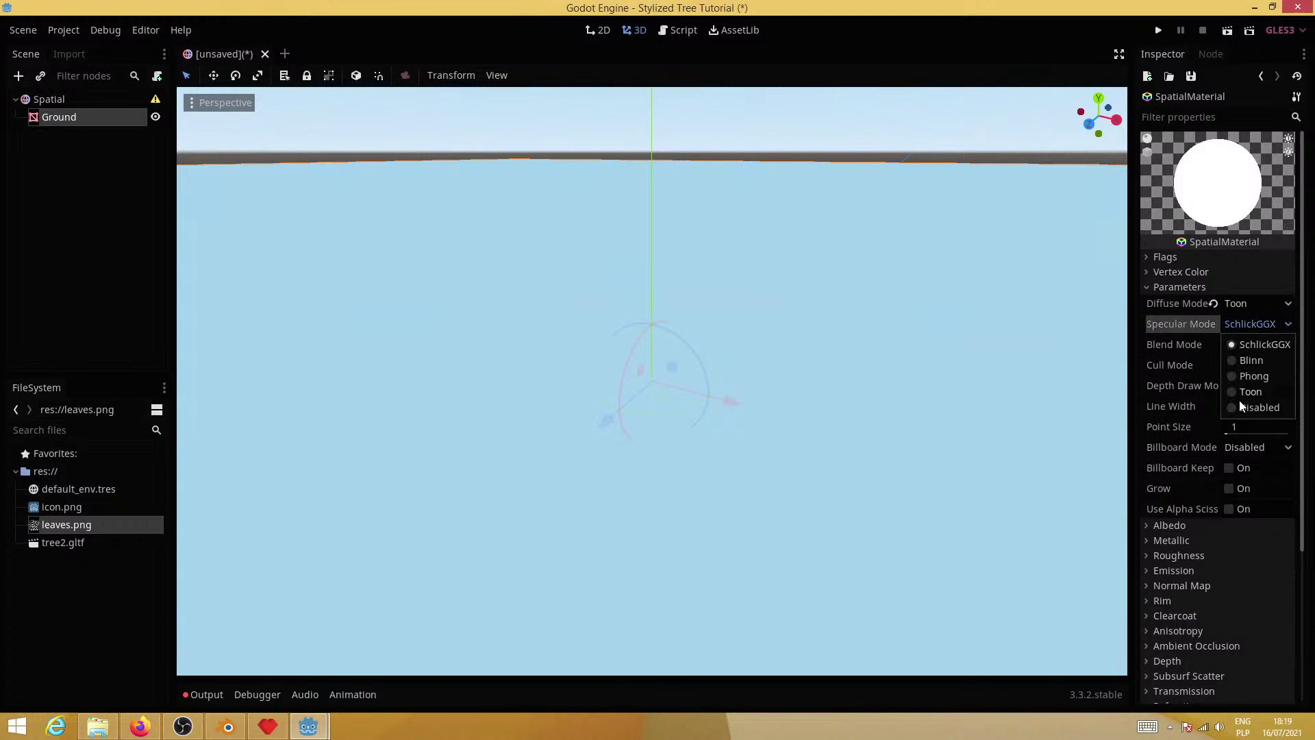
{"action": "left_click", "coordinate": [1243, 396]}
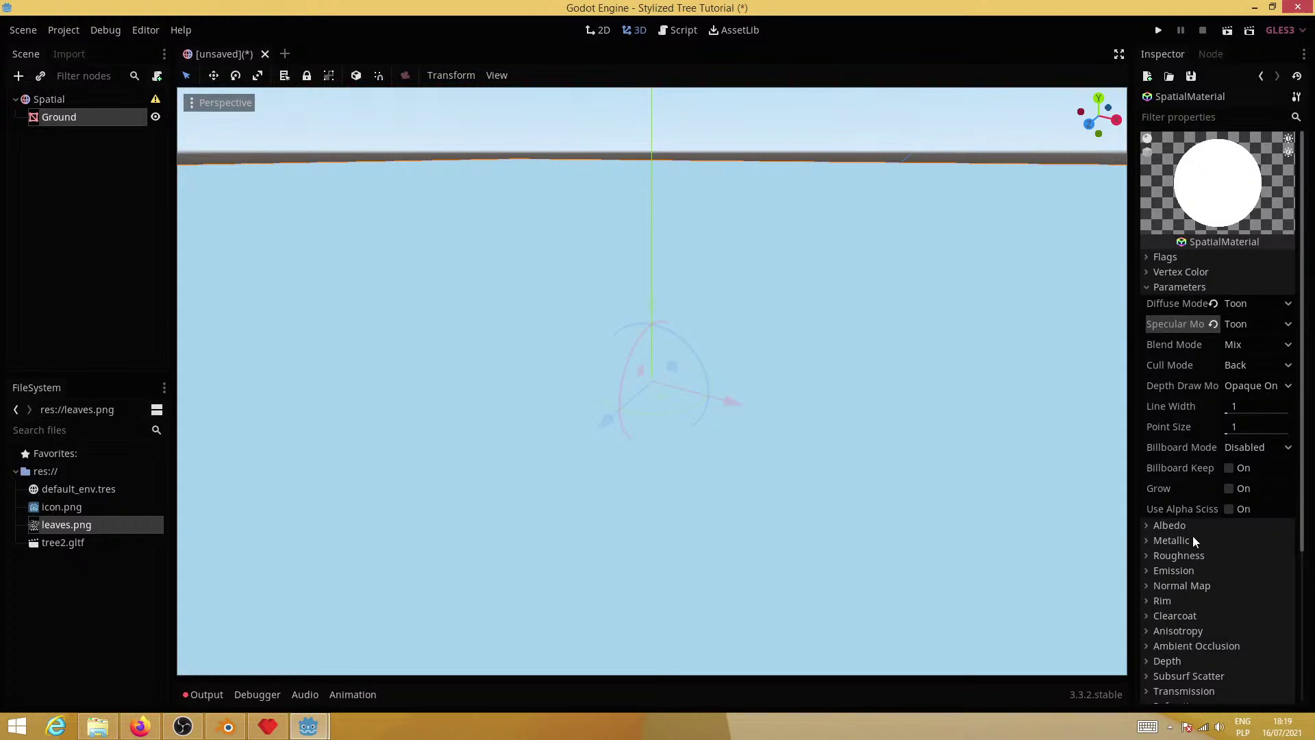
{"action": "left_click", "coordinate": [1178, 555]}
{"action": "left_click_drag", "start_coordinate": [1288, 579], "coordinate": [1230, 576]}
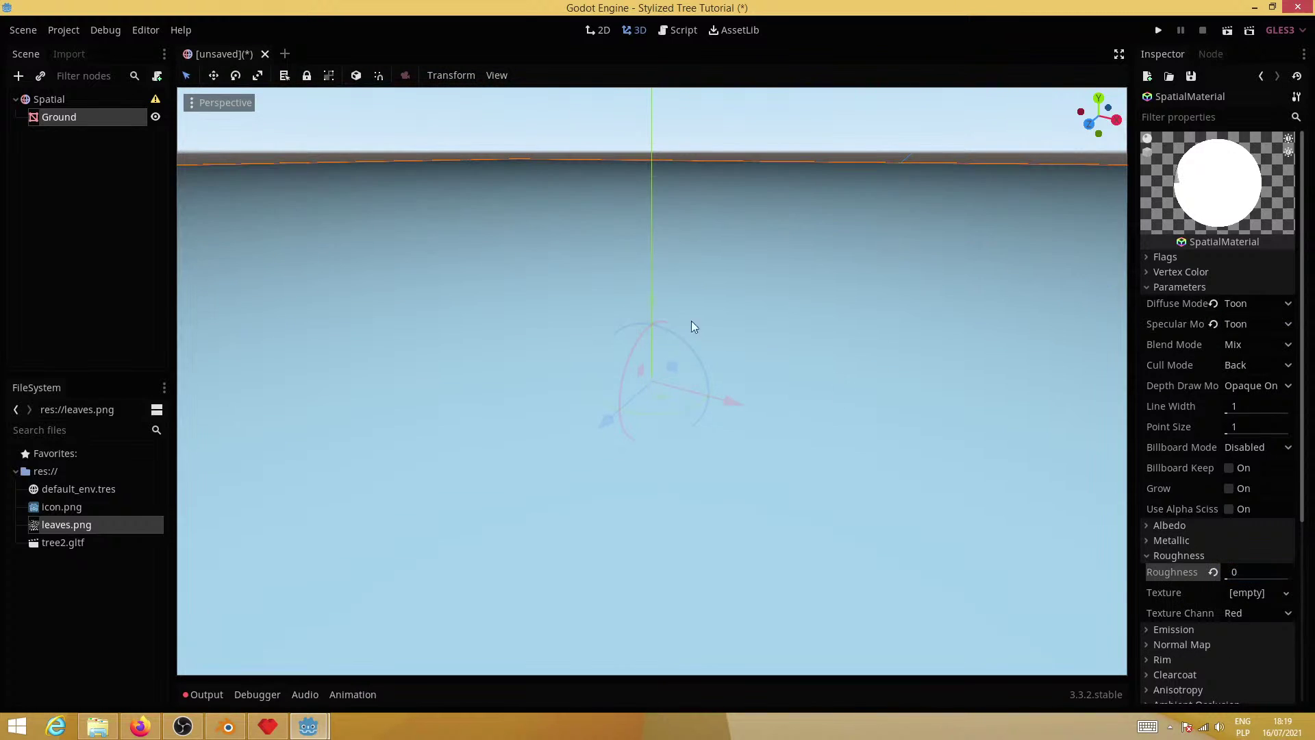
Add a DirectionalLight node as a child of the root node
{"action": "middle_click_drag", "start_coordinate": [778, 364], "coordinate": [737, 372]}
{"action": "left_click", "coordinate": [61, 100]}
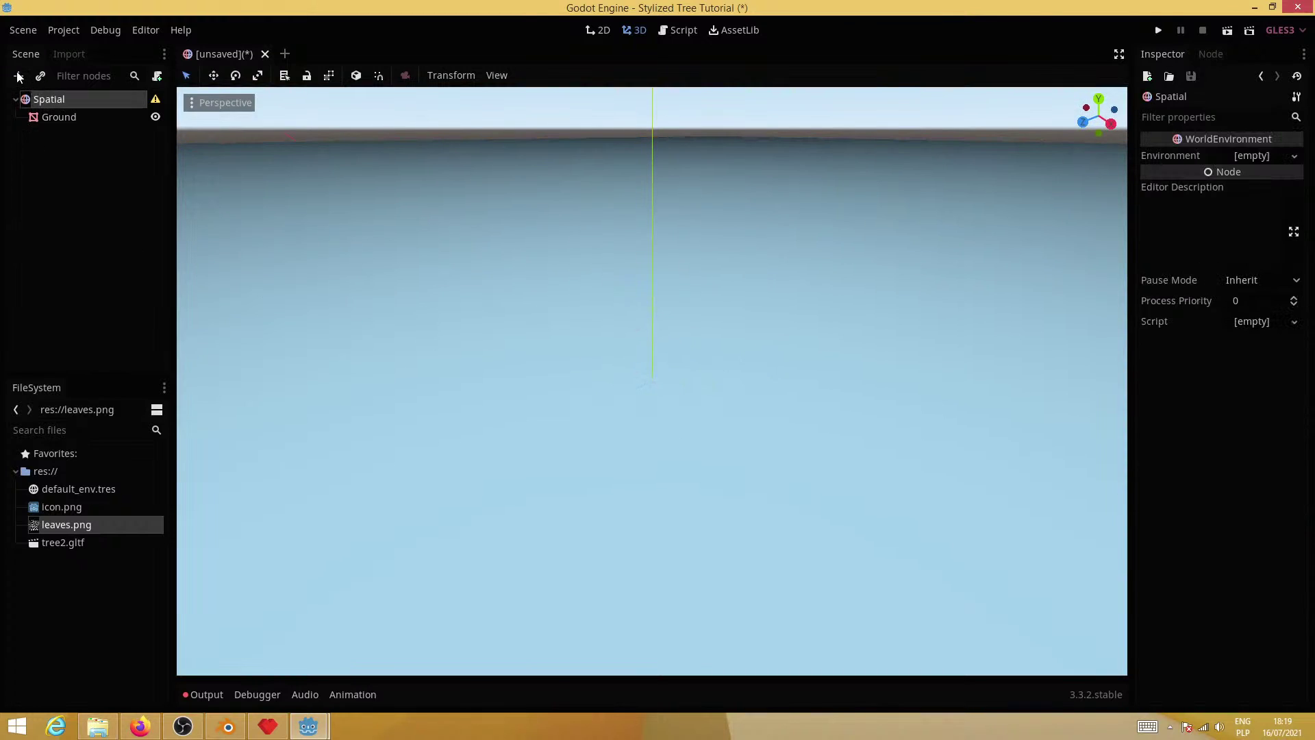
{"action": "left_click", "coordinate": [19, 77]}
{"action": "type", "text": "Light"}
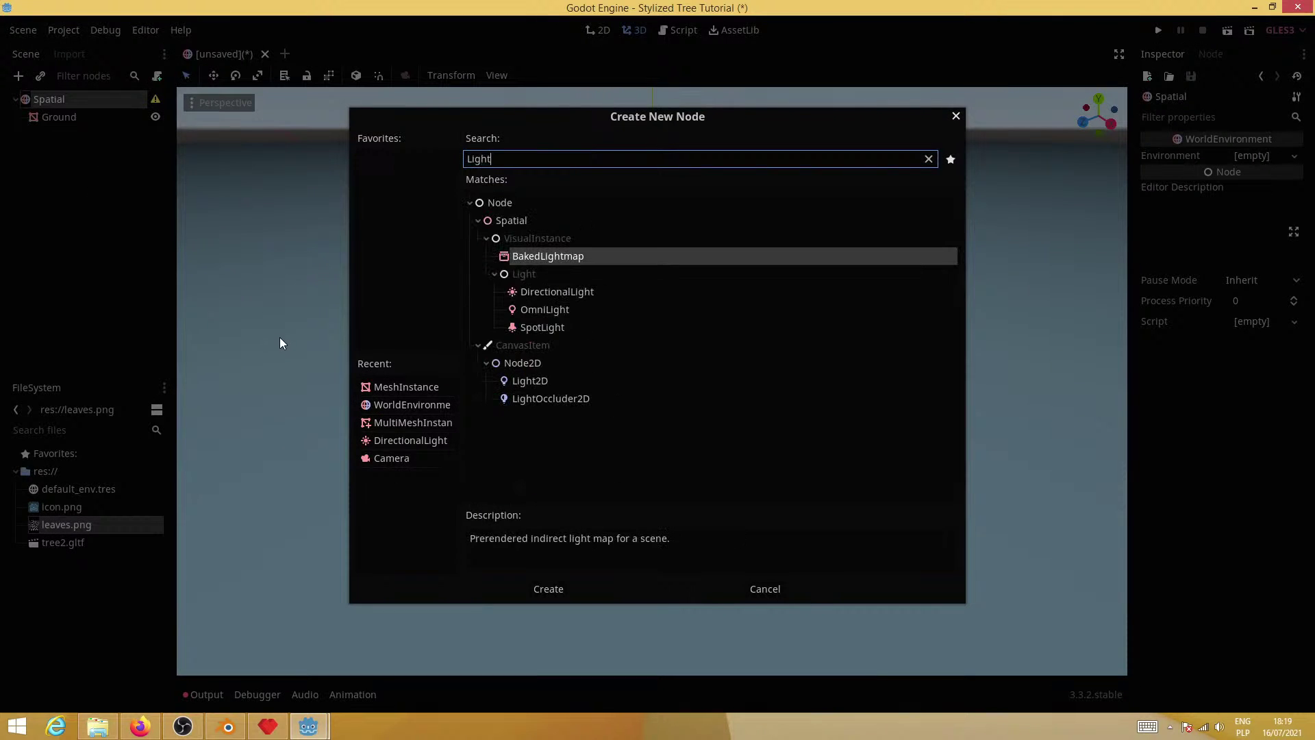
{"action": "key", "text": "Down"}
{"action": "key", "text": "Return"}
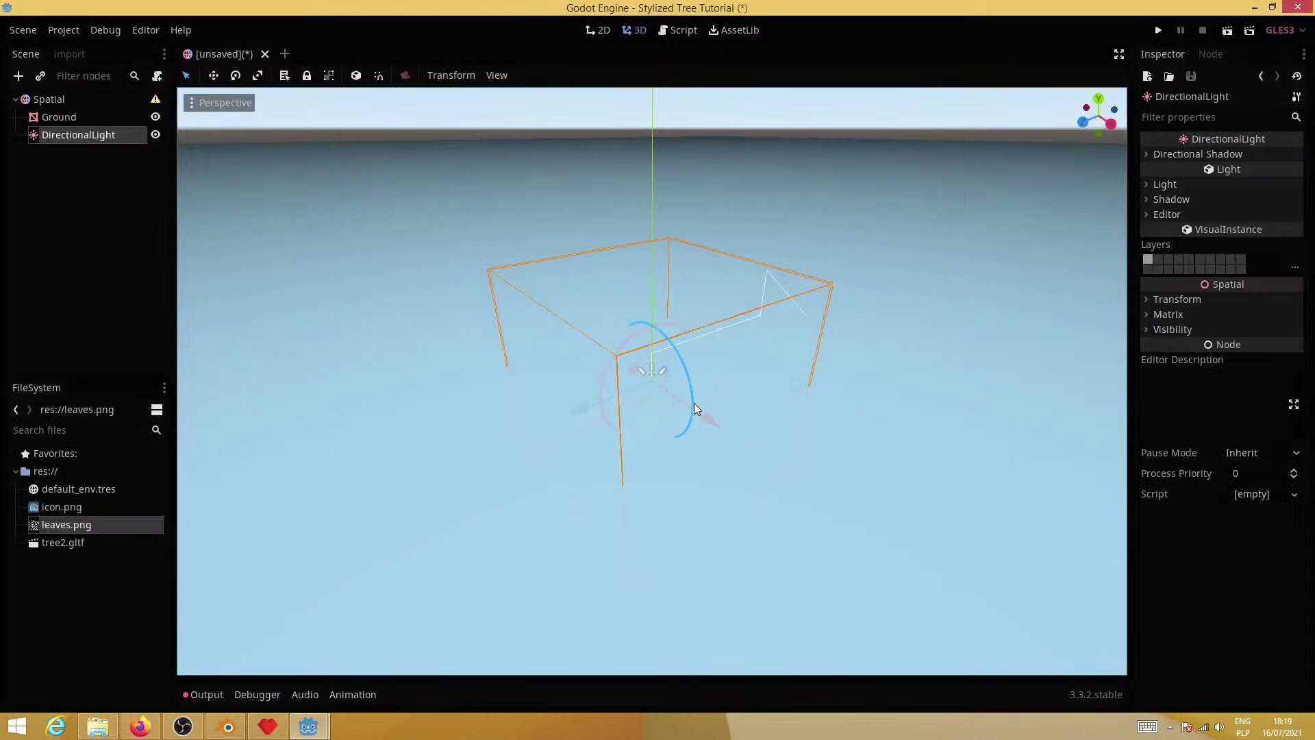
Raise the DirectionalLight above the ground and rotate it to shine down at an angle
{"action": "left_click_drag", "start_coordinate": [651, 322], "coordinate": [701, 274]}
{"action": "middle_click_drag", "start_coordinate": [700, 274], "coordinate": [634, 376]}
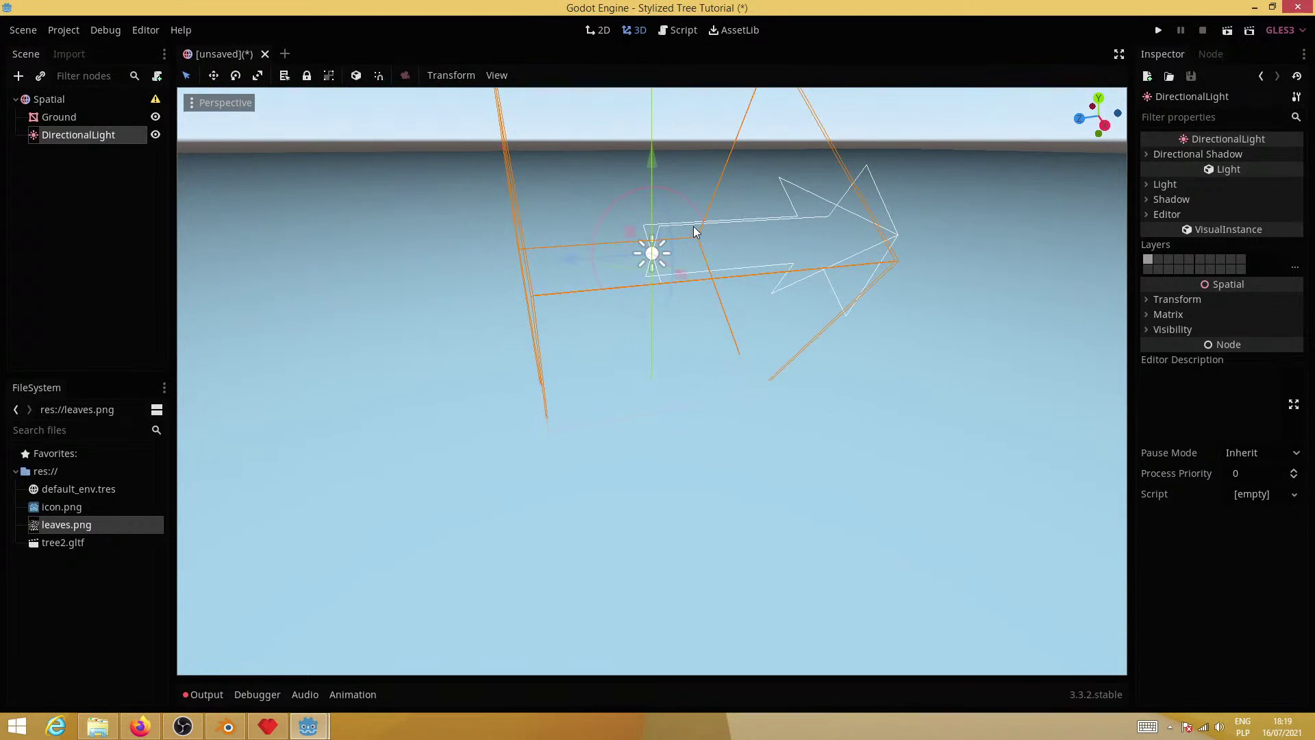
{"action": "left_click_drag", "start_coordinate": [700, 214], "coordinate": [701, 226]}
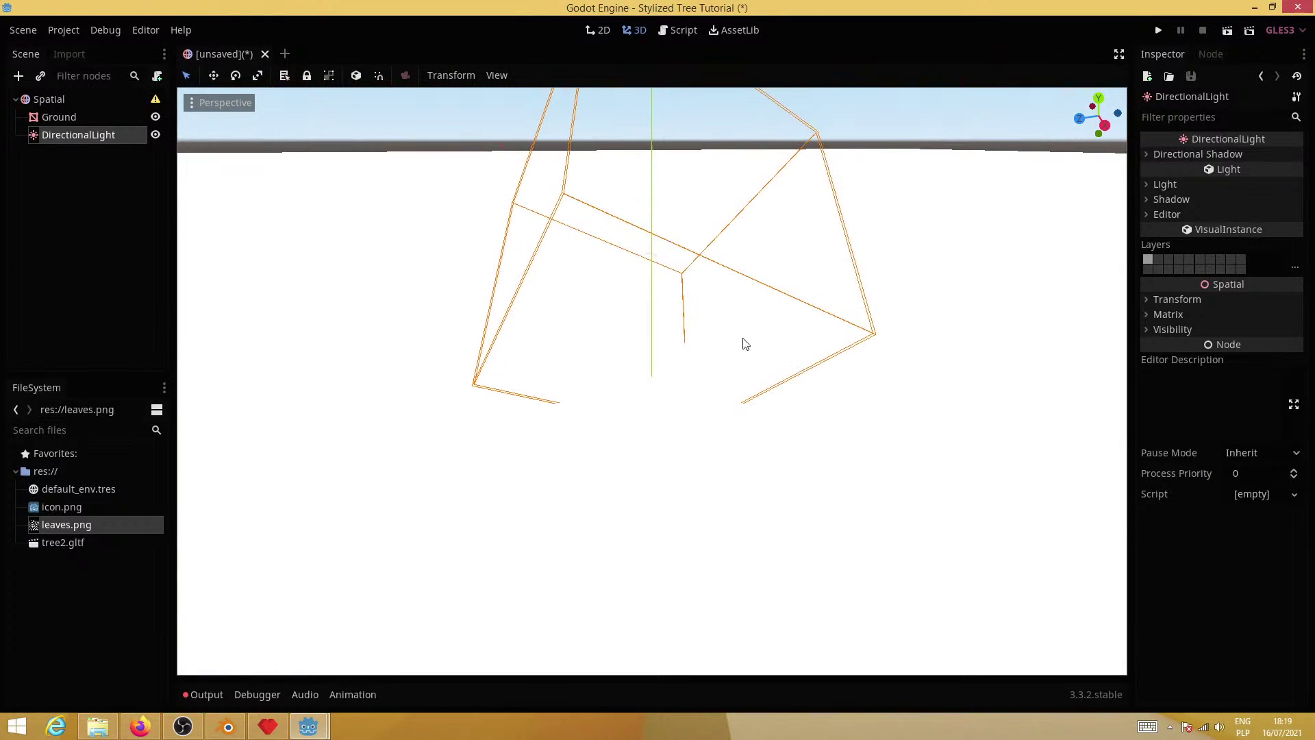
{"action": "scroll", "coordinate": [772, 464], "scroll_direction": "down", "scroll_amount": 5}
{"action": "middle_click_drag", "start_coordinate": [771, 464], "coordinate": [788, 430]}
{"action": "middle_click_drag", "start_coordinate": [731, 505], "coordinate": [744, 418]}
Enable shadows on the DirectionalLight and set the shadow color to muted teal 76a2a6
{"action": "left_click", "coordinate": [1174, 199]}
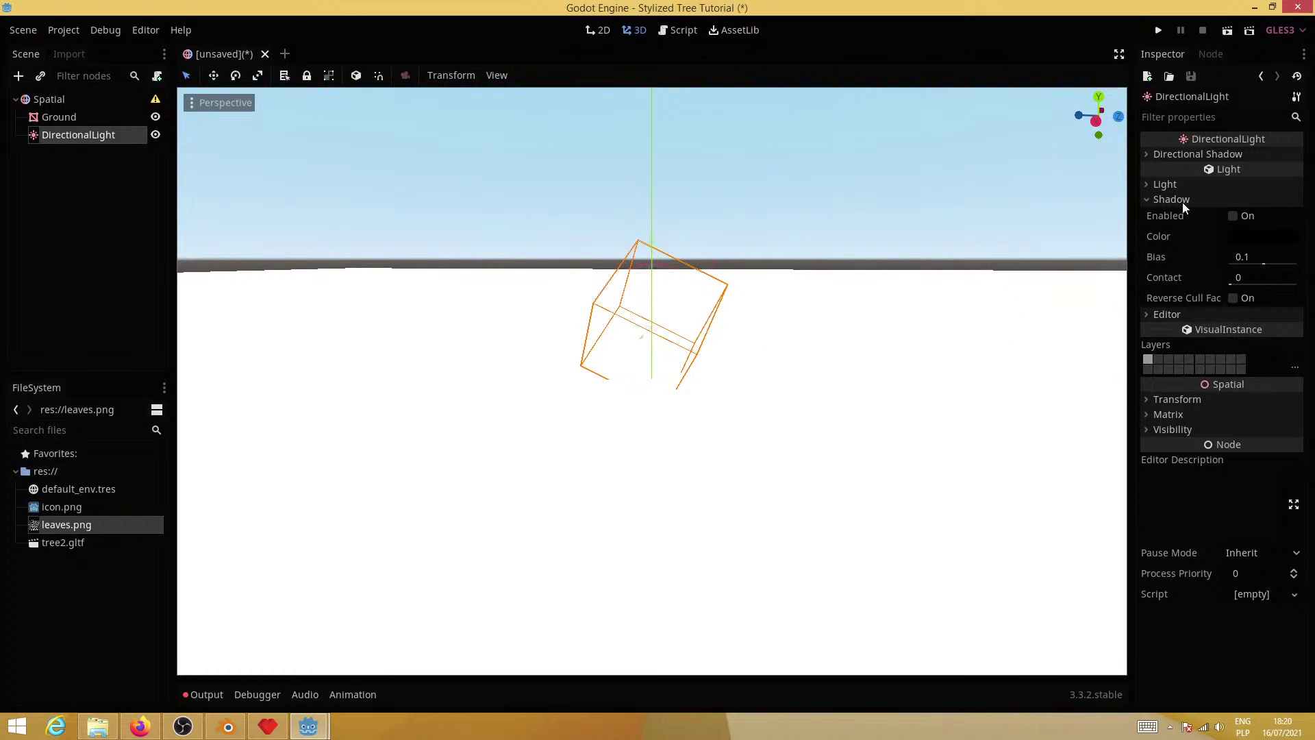
{"action": "left_click", "coordinate": [1234, 216]}
{"action": "left_click", "coordinate": [1247, 240]}
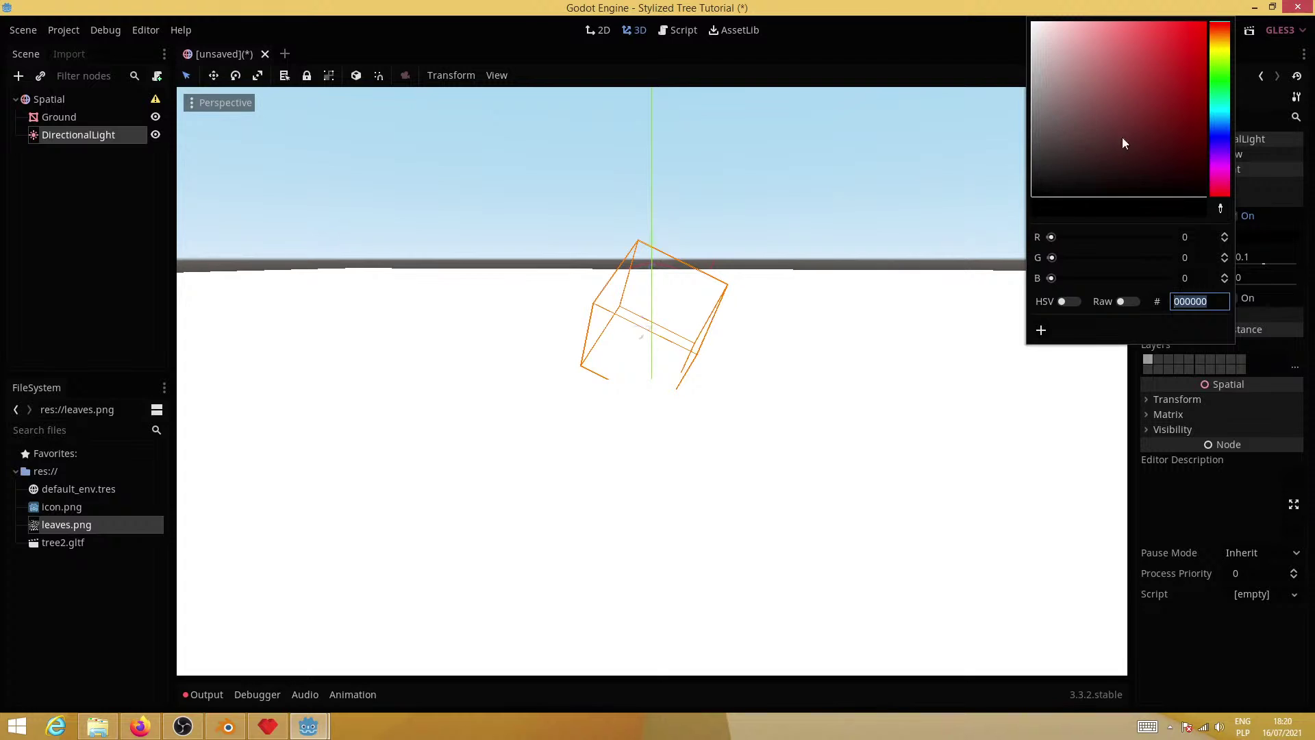
{"action": "left_click_drag", "start_coordinate": [1222, 101], "coordinate": [1227, 114]}
{"action": "left_click_drag", "start_coordinate": [1065, 128], "coordinate": [1084, 83]}
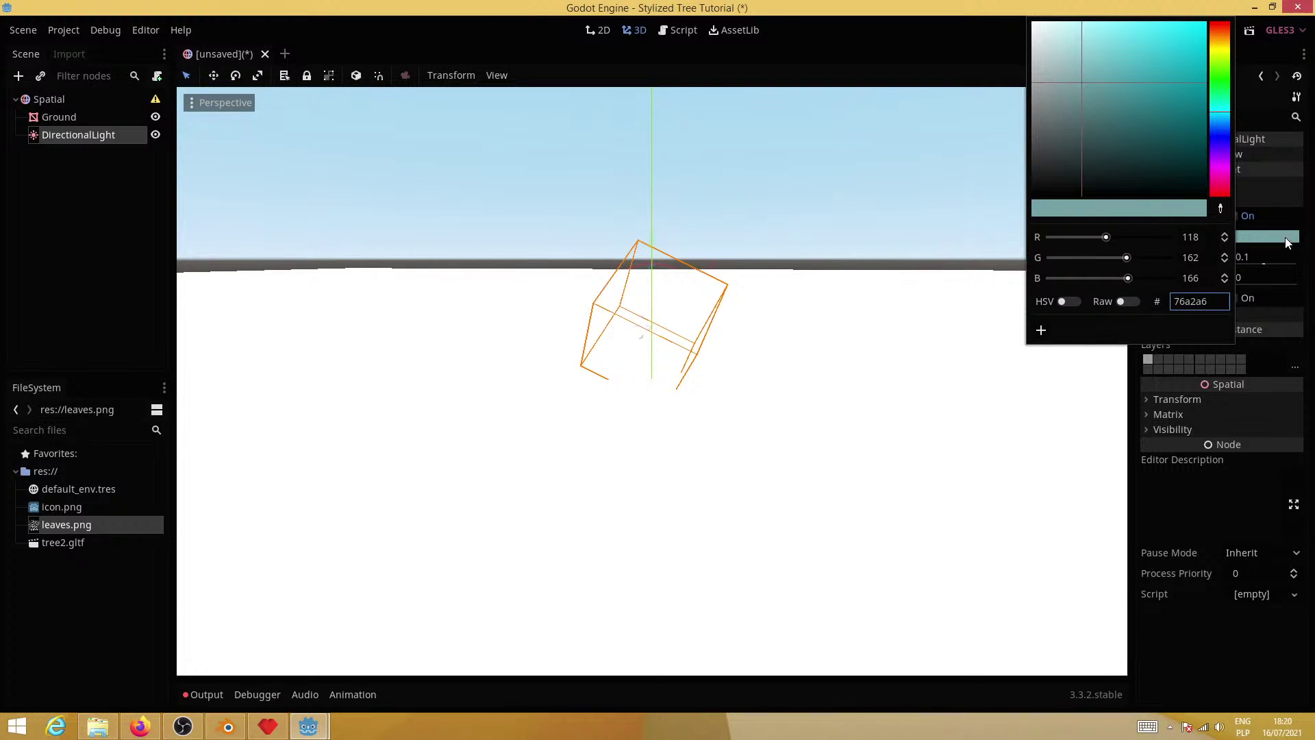
{"action": "left_click", "coordinate": [861, 409]}
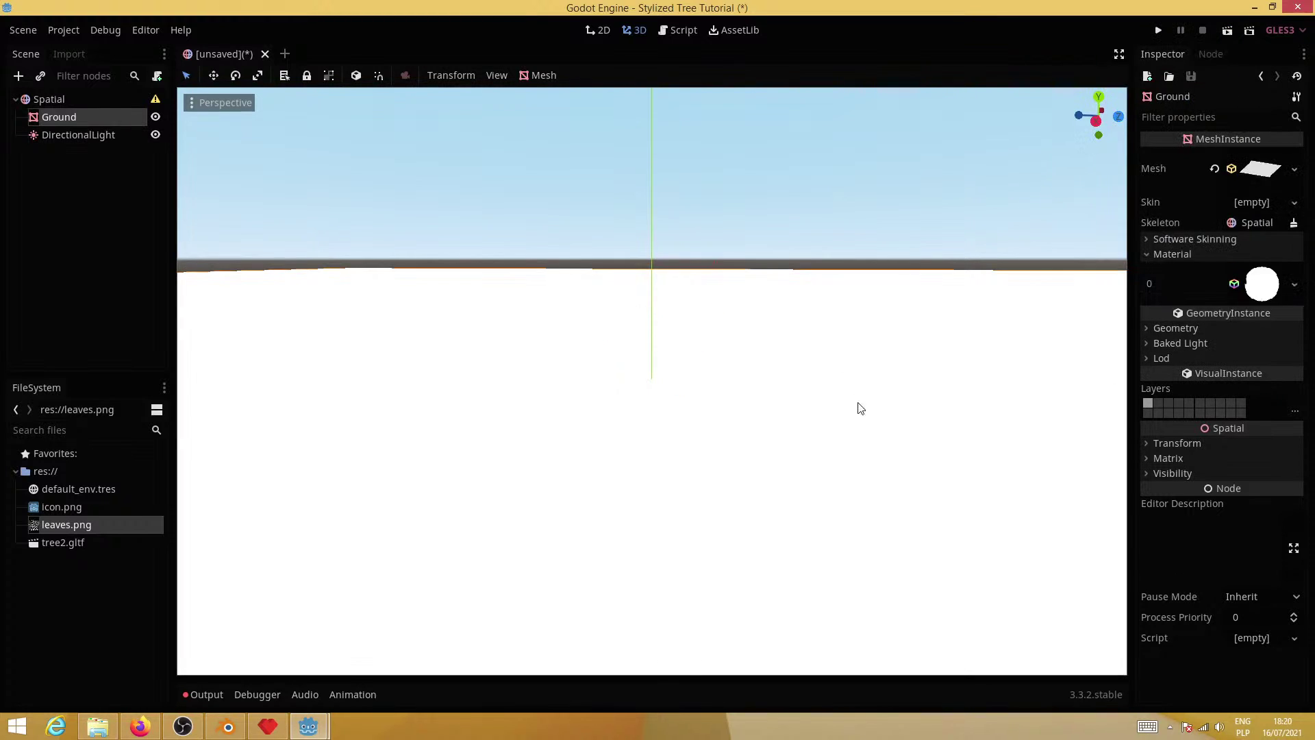
Add a Camera node as a child of the root Spatial node
{"action": "left_click", "coordinate": [54, 99]}
{"action": "left_click", "coordinate": [40, 76]}
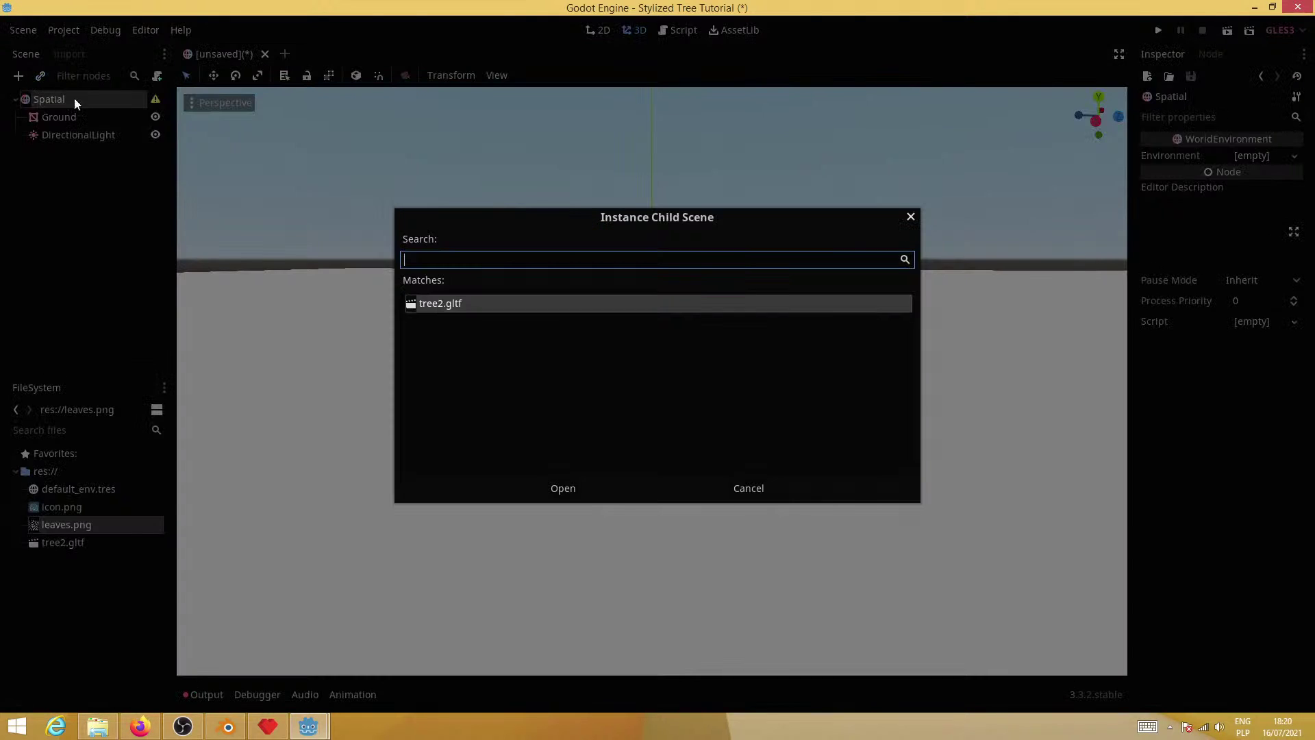
{"action": "left_click", "coordinate": [748, 489]}
{"action": "left_click", "coordinate": [18, 75]}
{"action": "type", "text": "c"}
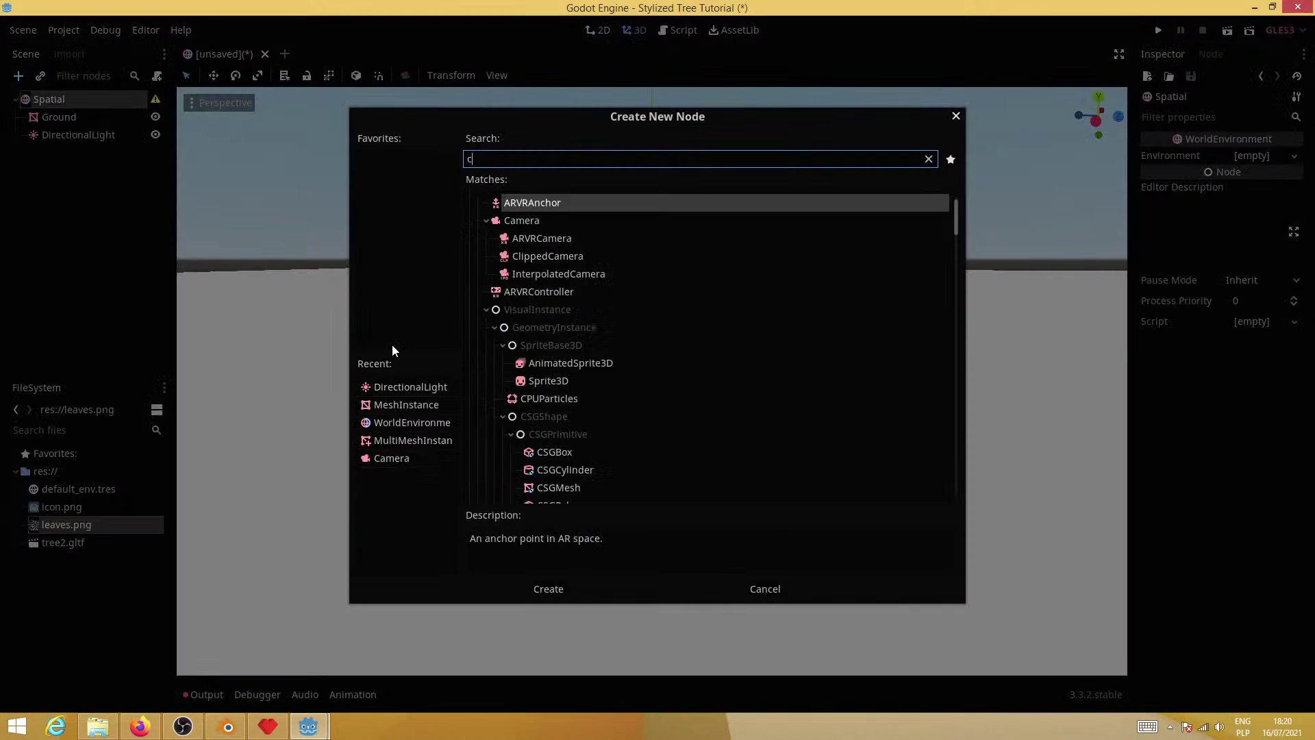
{"action": "type", "text": "amera"}
{"action": "key", "text": "Return"}
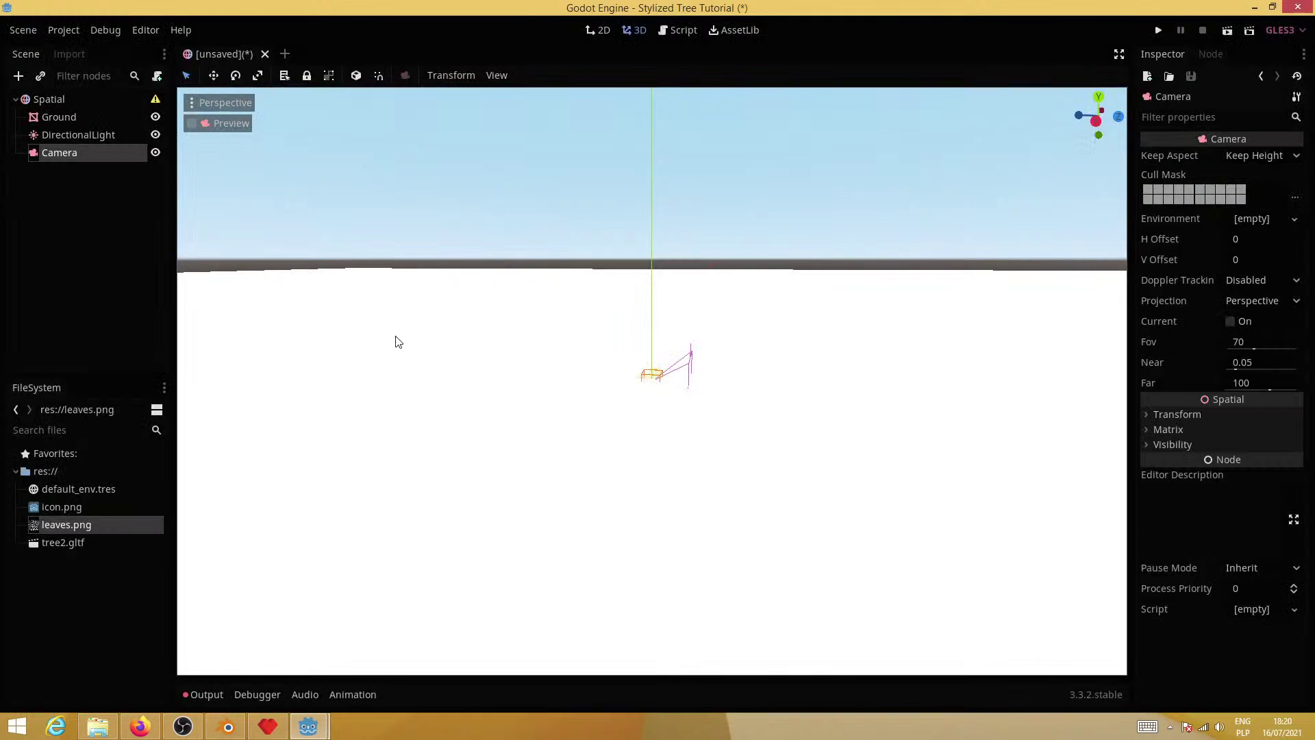
Move the camera away from the scene origin and raise it above the ground
{"action": "middle_click_drag", "start_coordinate": [787, 415], "coordinate": [827, 435]}
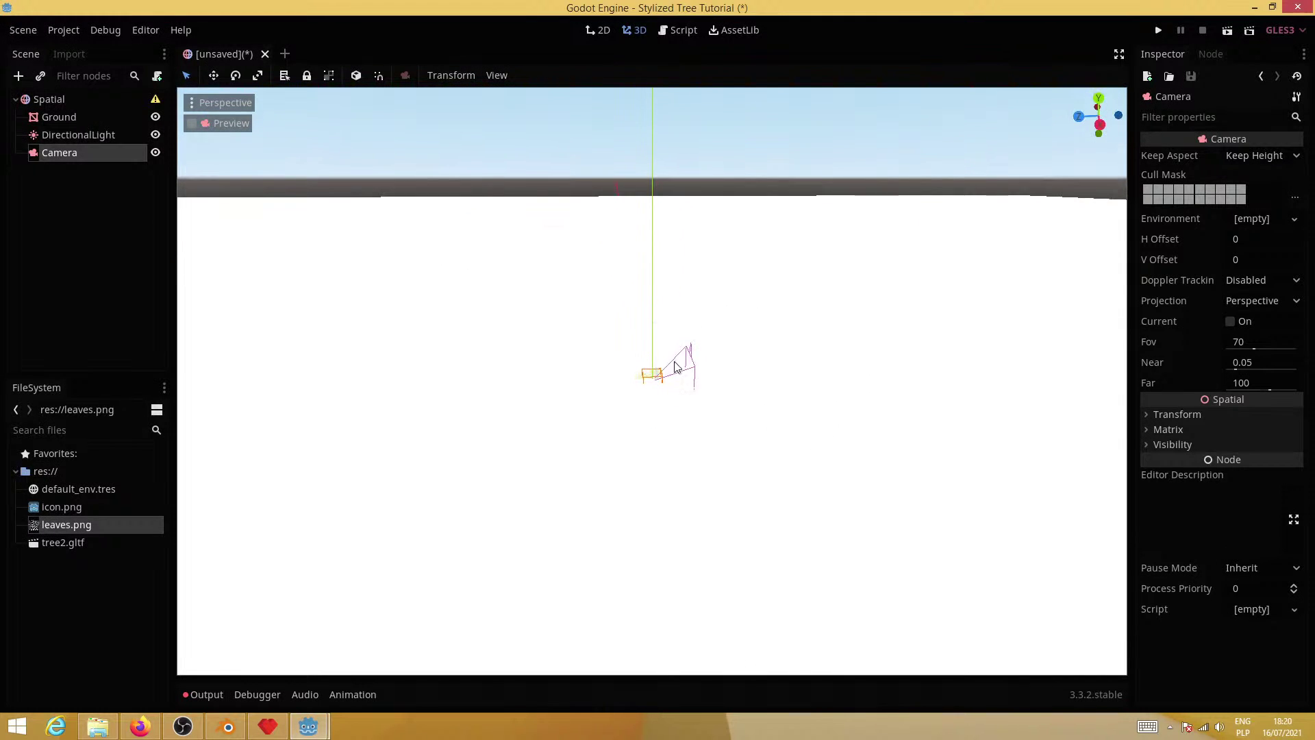
{"action": "middle_click_drag", "start_coordinate": [605, 390], "coordinate": [679, 391]}
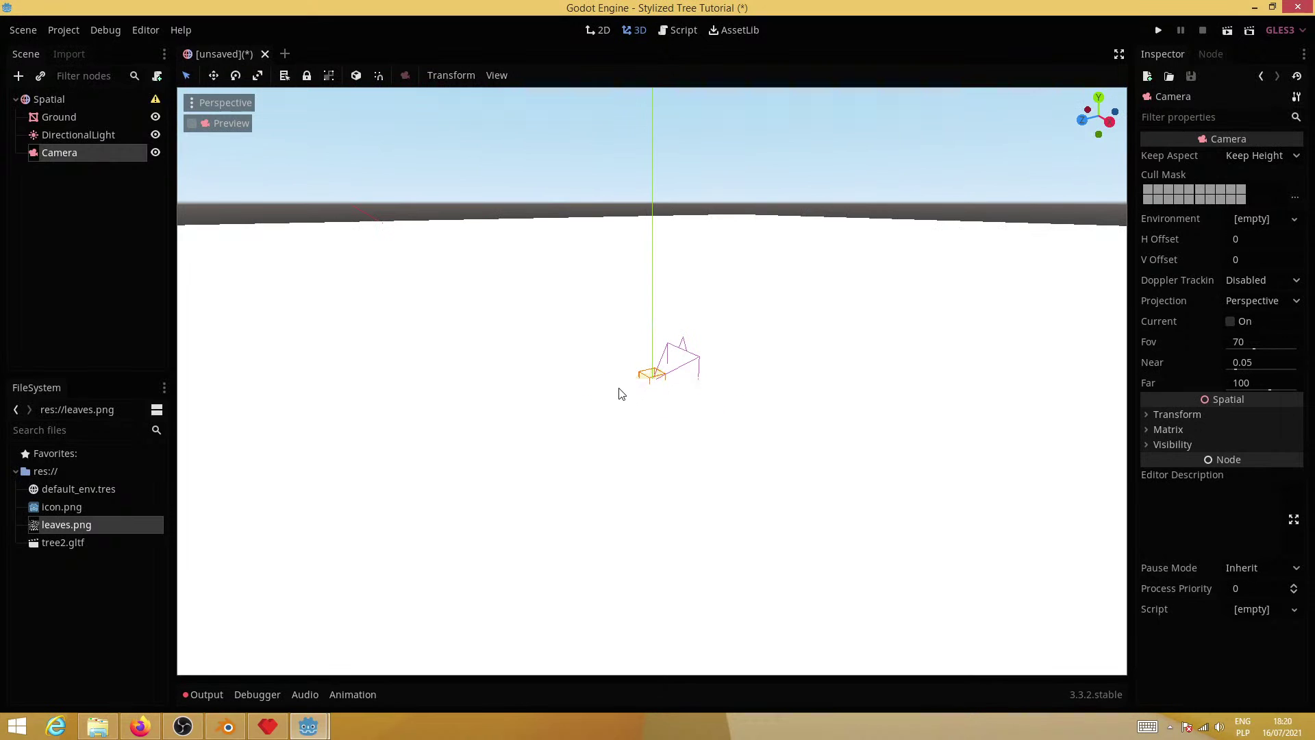
{"action": "left_click_drag", "start_coordinate": [646, 373], "coordinate": [370, 457]}
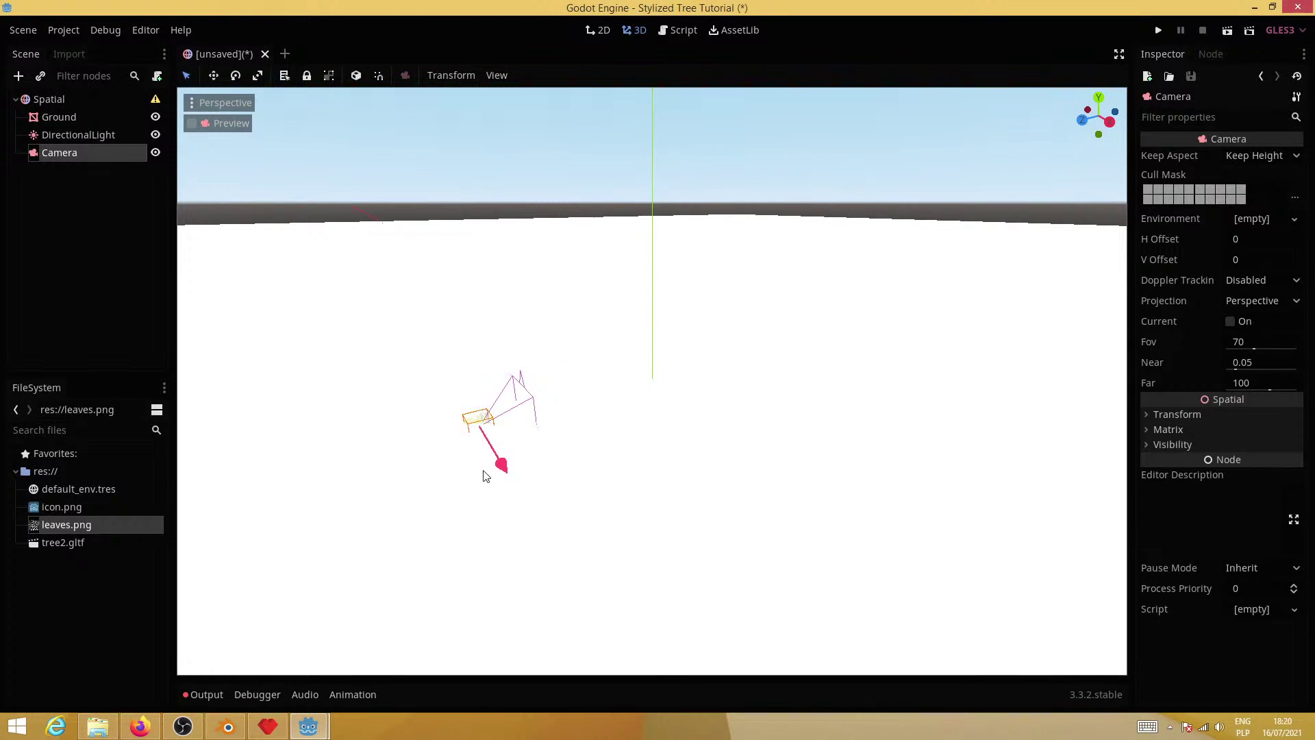
{"action": "left_click_drag", "start_coordinate": [473, 367], "coordinate": [450, 244]}
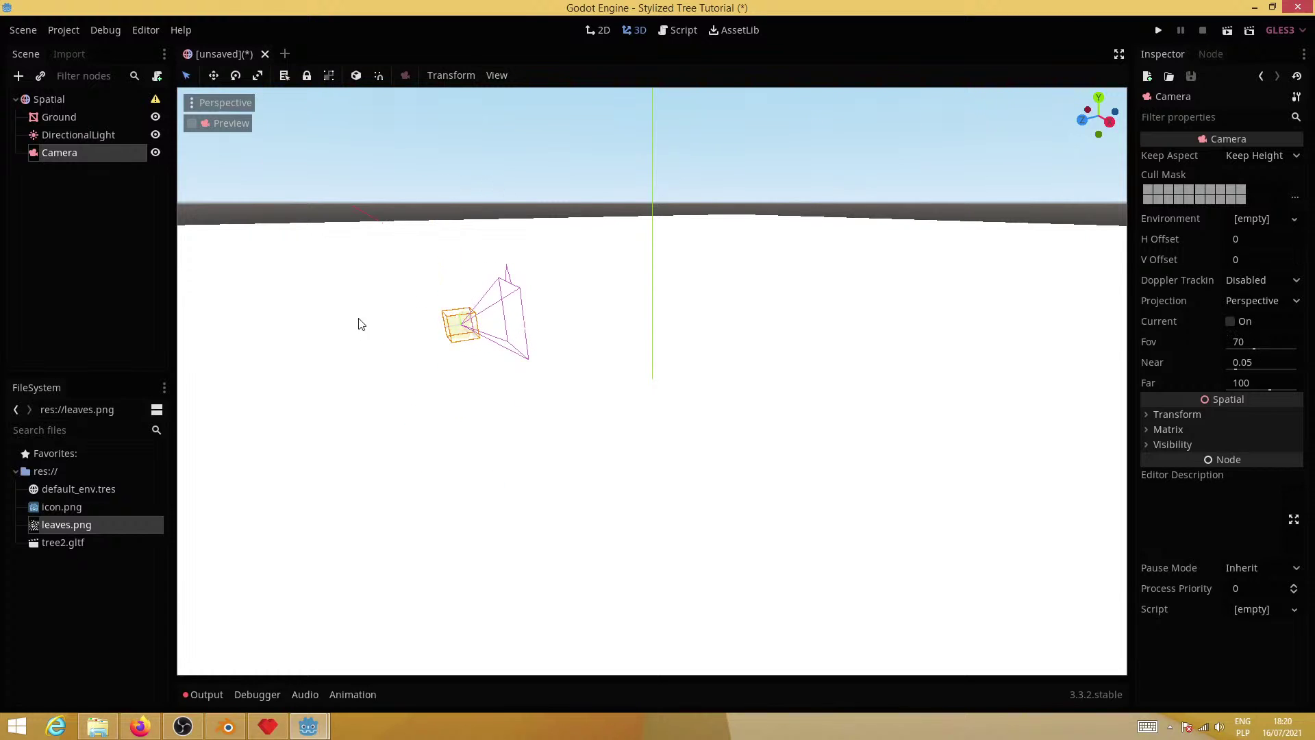
{"action": "left_click_drag", "start_coordinate": [352, 338], "coordinate": [260, 361]}
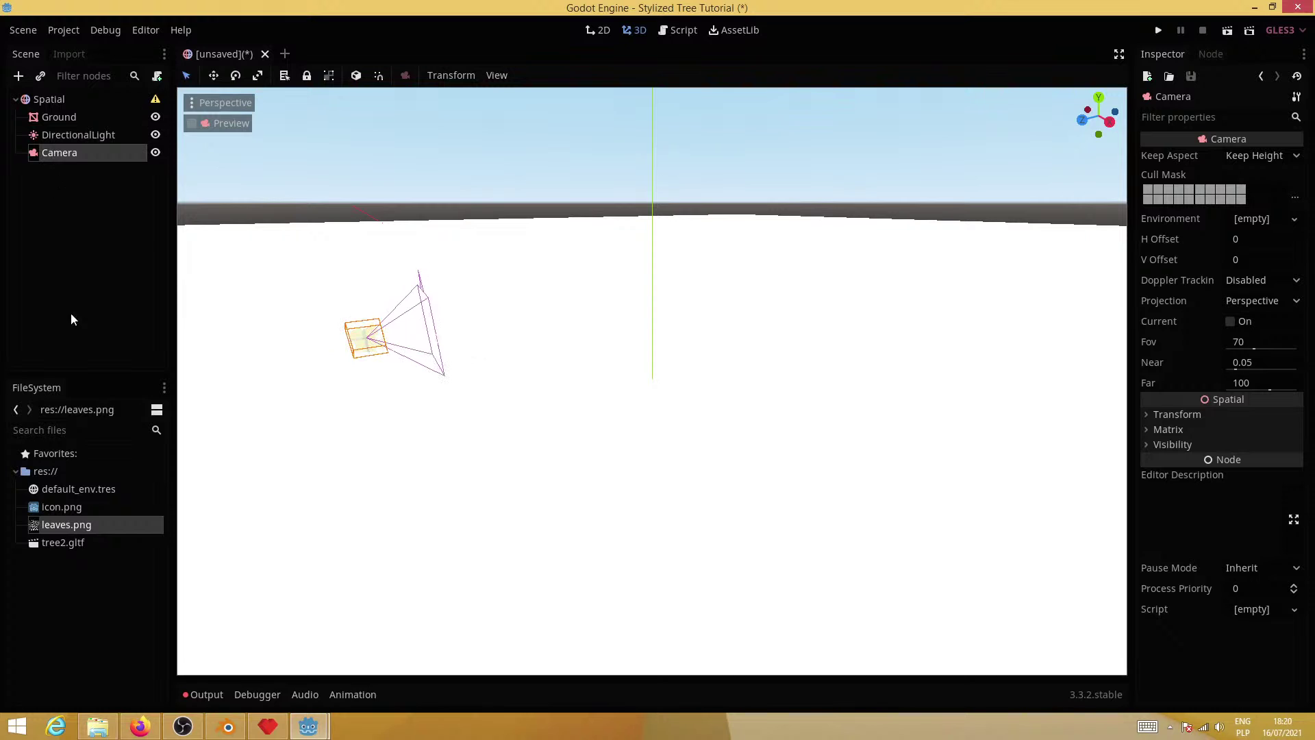
Open the imported tree2.gltf scene directly, without making an inherited scene, and frame the whole tree
{"action": "double_click", "coordinate": [76, 545]}
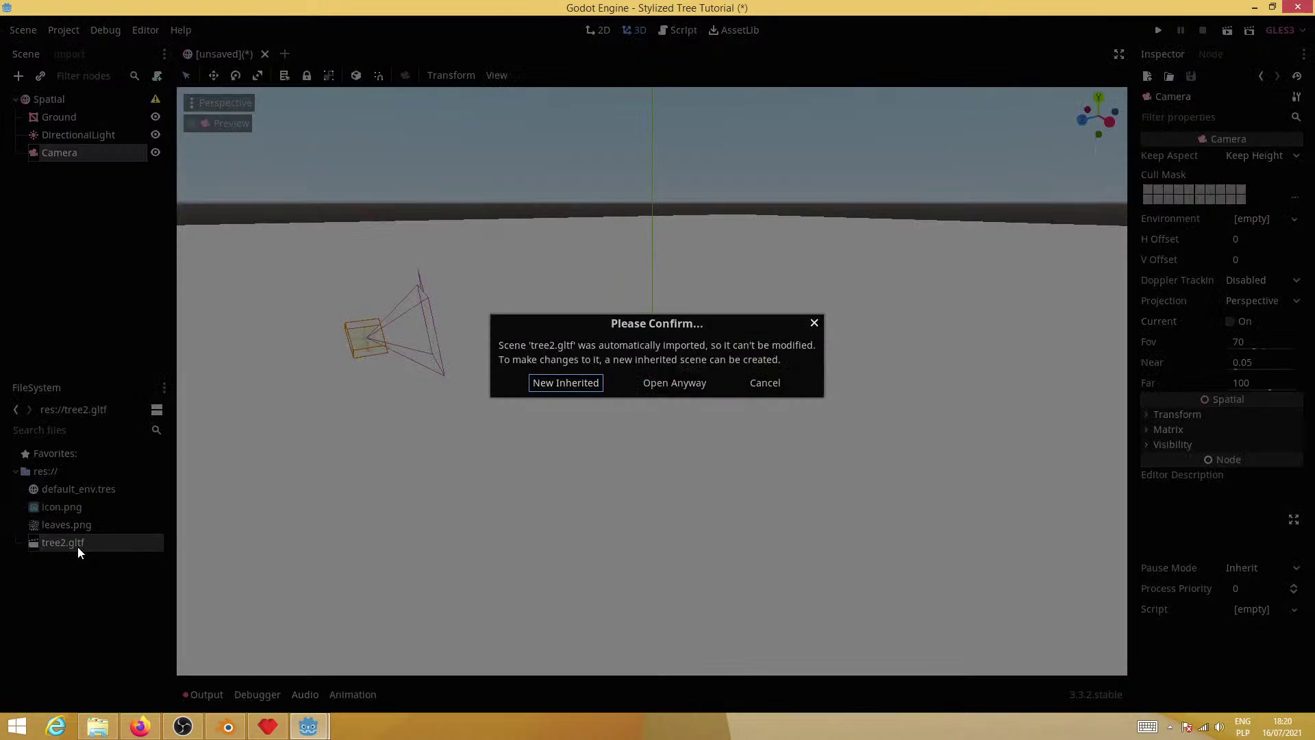
{"action": "left_click", "coordinate": [688, 384]}
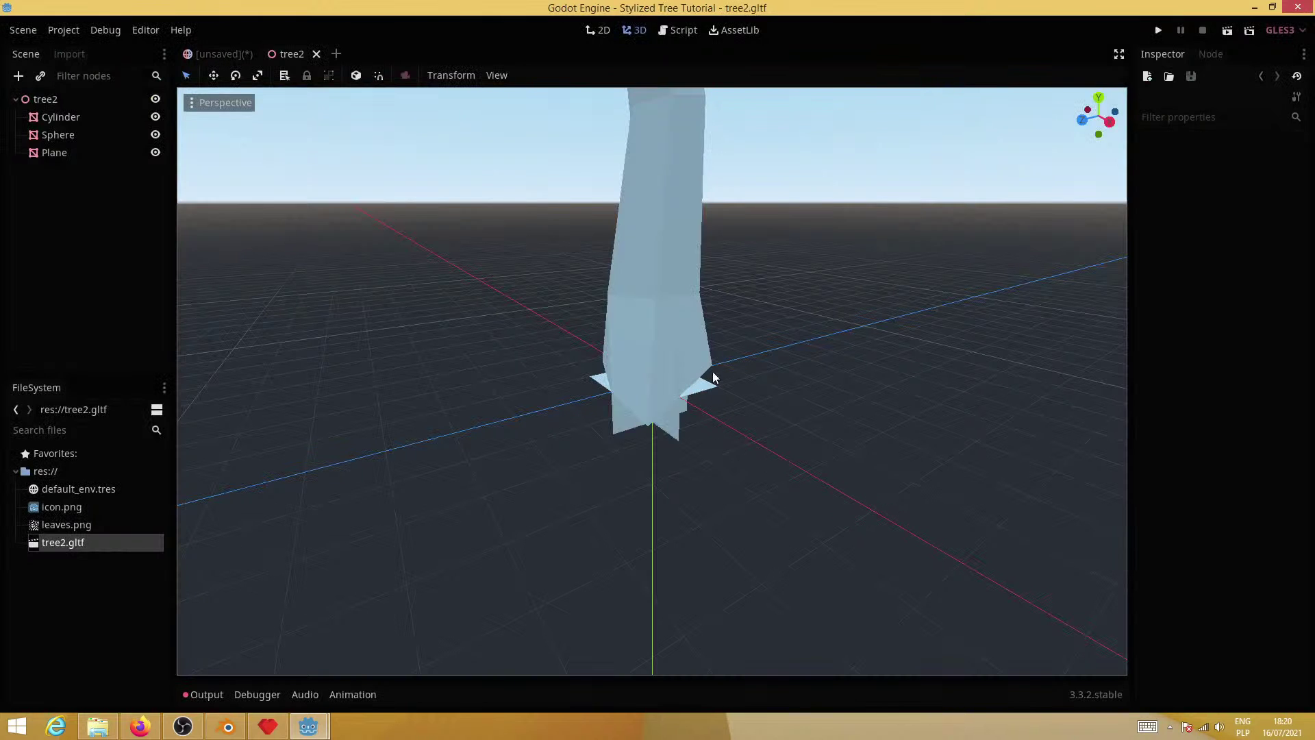
{"action": "scroll", "coordinate": [779, 356], "scroll_direction": "down", "scroll_amount": 20}
{"action": "scroll", "coordinate": [775, 310], "scroll_direction": "up", "scroll_amount": 9}
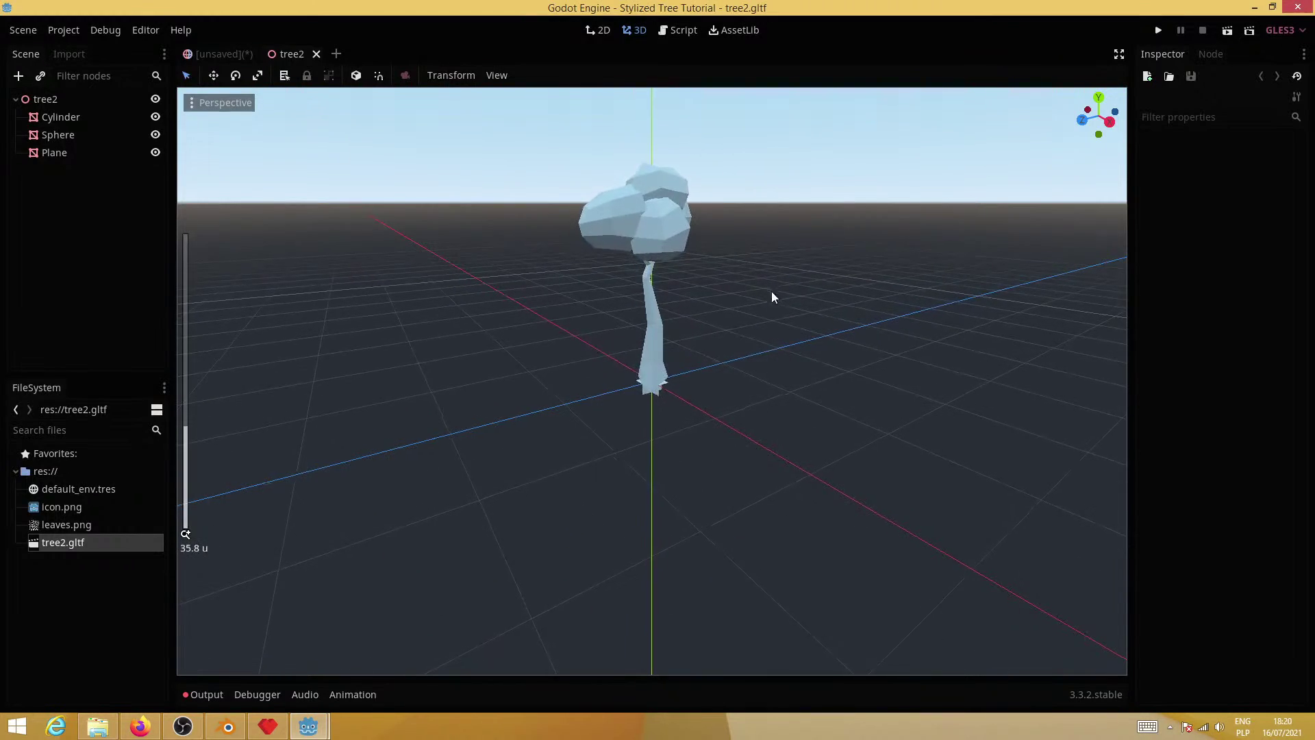
{"action": "middle_click_drag", "start_coordinate": [771, 290], "coordinate": [729, 437], "text": "shift"}
{"action": "scroll", "coordinate": [727, 411], "scroll_direction": "up", "scroll_amount": 5}
{"action": "mouse_move", "coordinate": [766, 364]}
{"action": "middle_mouse_down"}
{"action": "mouse_move", "coordinate": [576, 357]}
{"action": "mouse_move", "coordinate": [774, 356]}
{"action": "mouse_move", "coordinate": [755, 355]}
{"action": "middle_mouse_up"}
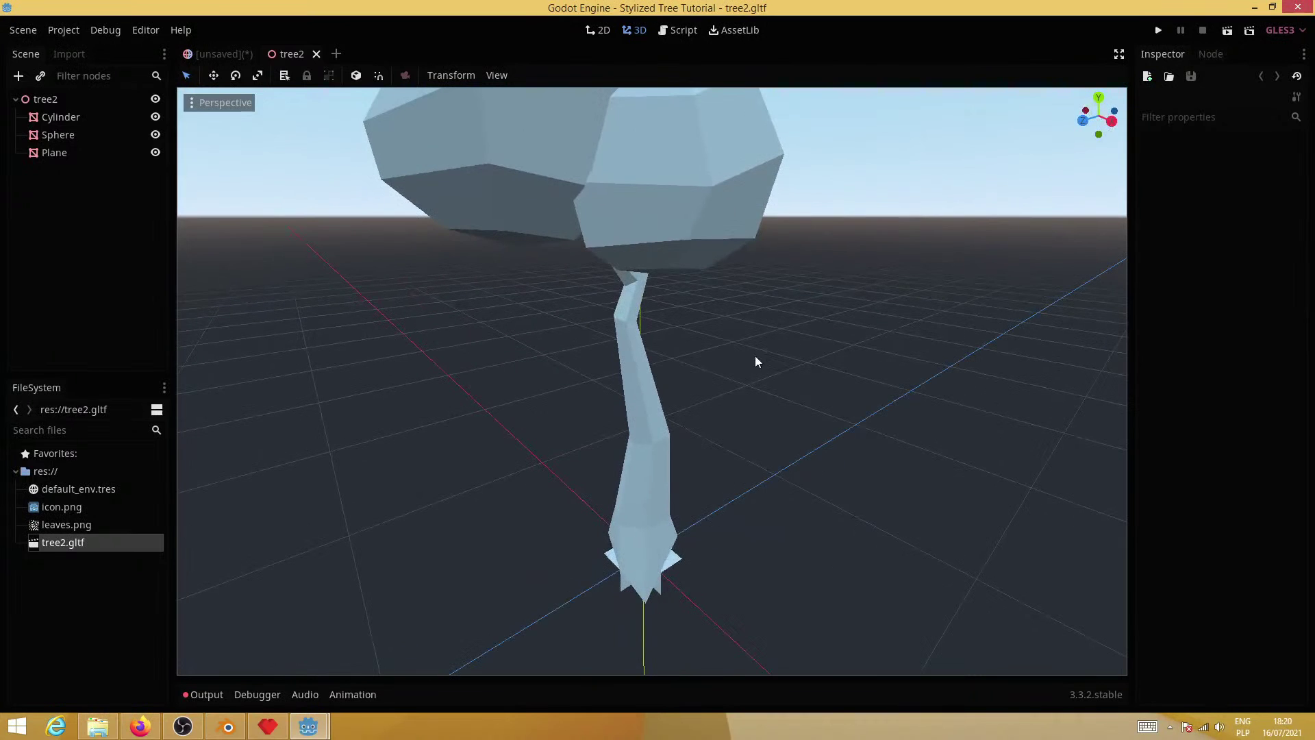
{"action": "scroll", "coordinate": [727, 356], "scroll_direction": "down", "scroll_amount": 3}
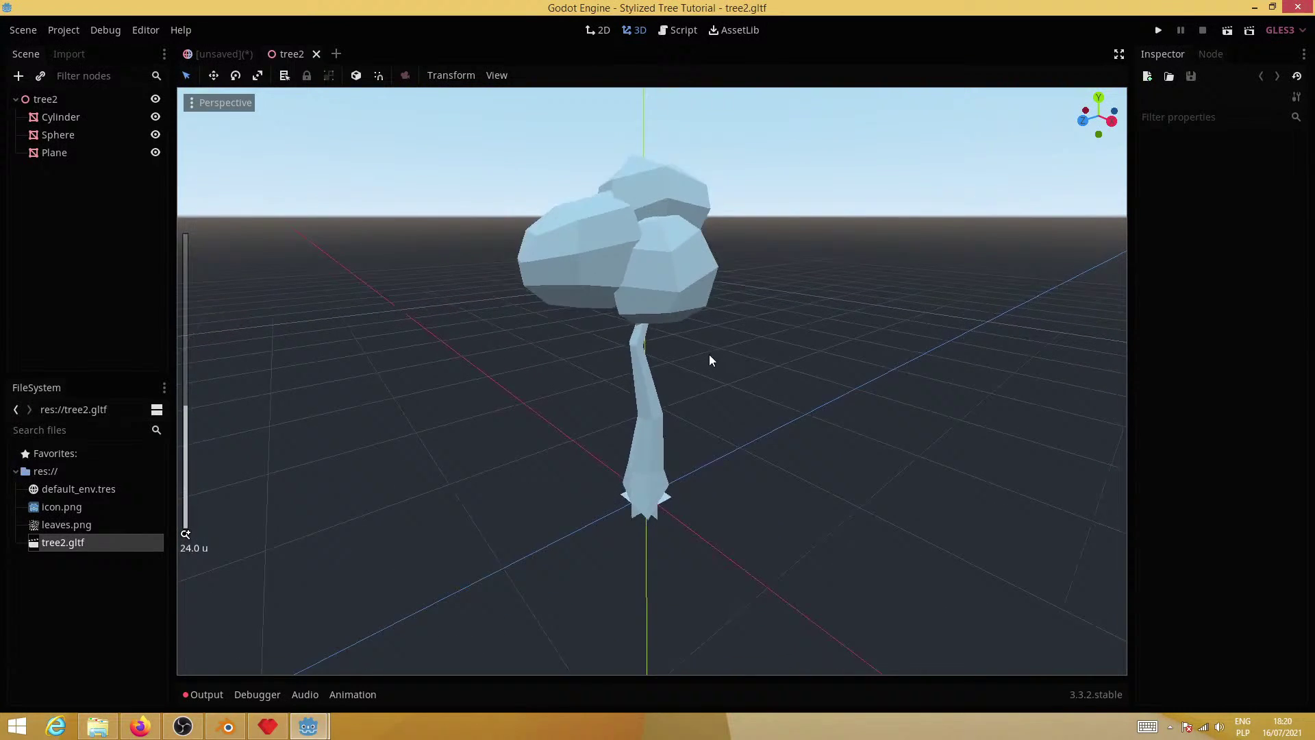
Switch to Blender and apply smooth shading to the tree's trunk object, Cylinder
{"action": "left_click", "coordinate": [232, 727]}
{"action": "left_click", "coordinate": [541, 418]}
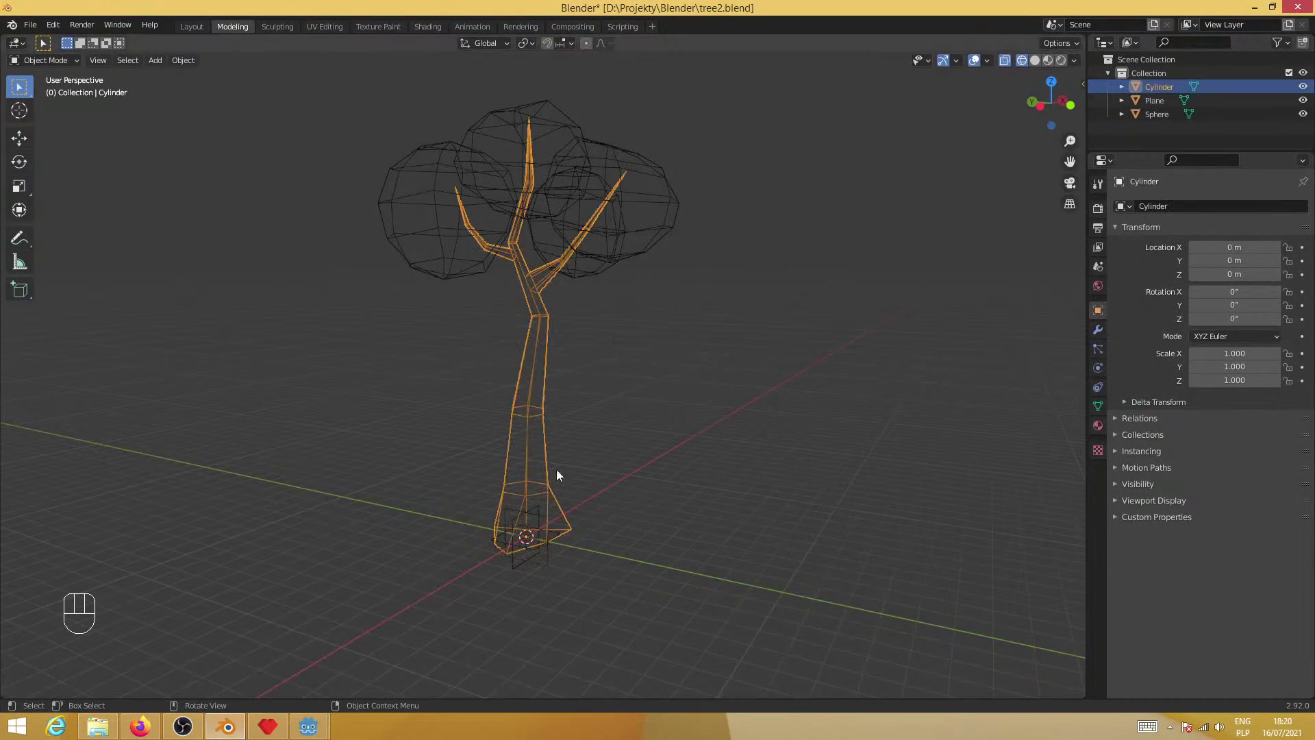
{"action": "right_click", "coordinate": [532, 412]}
{"action": "left_click", "coordinate": [533, 414]}
{"action": "right_click", "coordinate": [518, 418]}
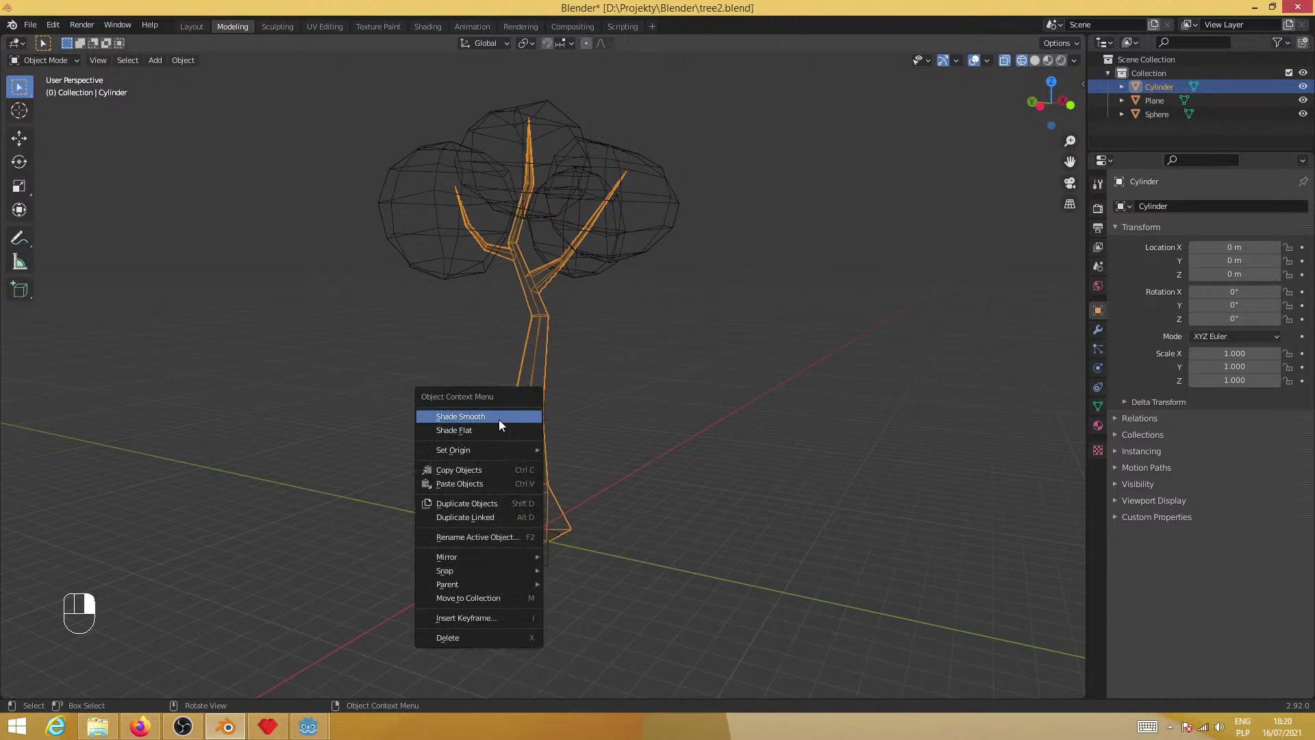
{"action": "left_click", "coordinate": [498, 420]}
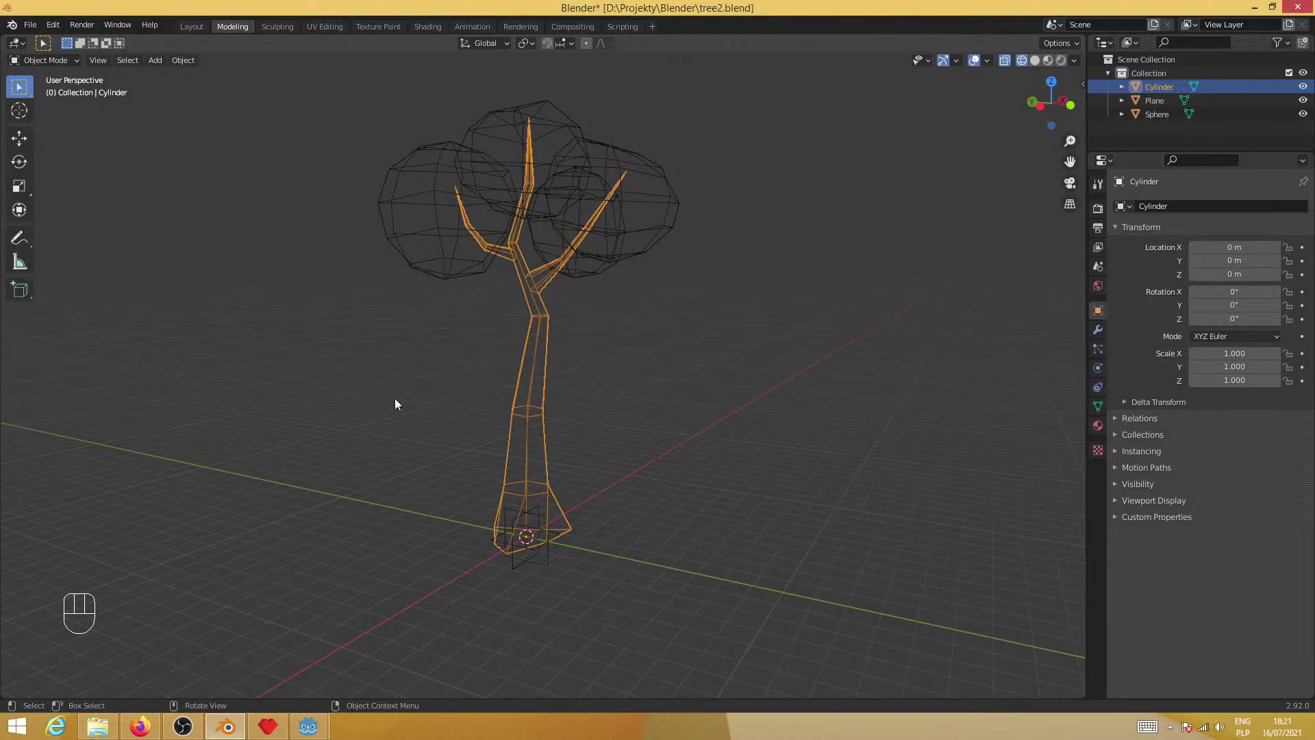
Export the tree as glTF 2.0 in embedded format, overwriting tree2.gltf in the Stylized Tree Tutorial folder
{"action": "left_click", "coordinate": [30, 25]}
{"action": "mouse_move", "coordinate": [59, 223]}
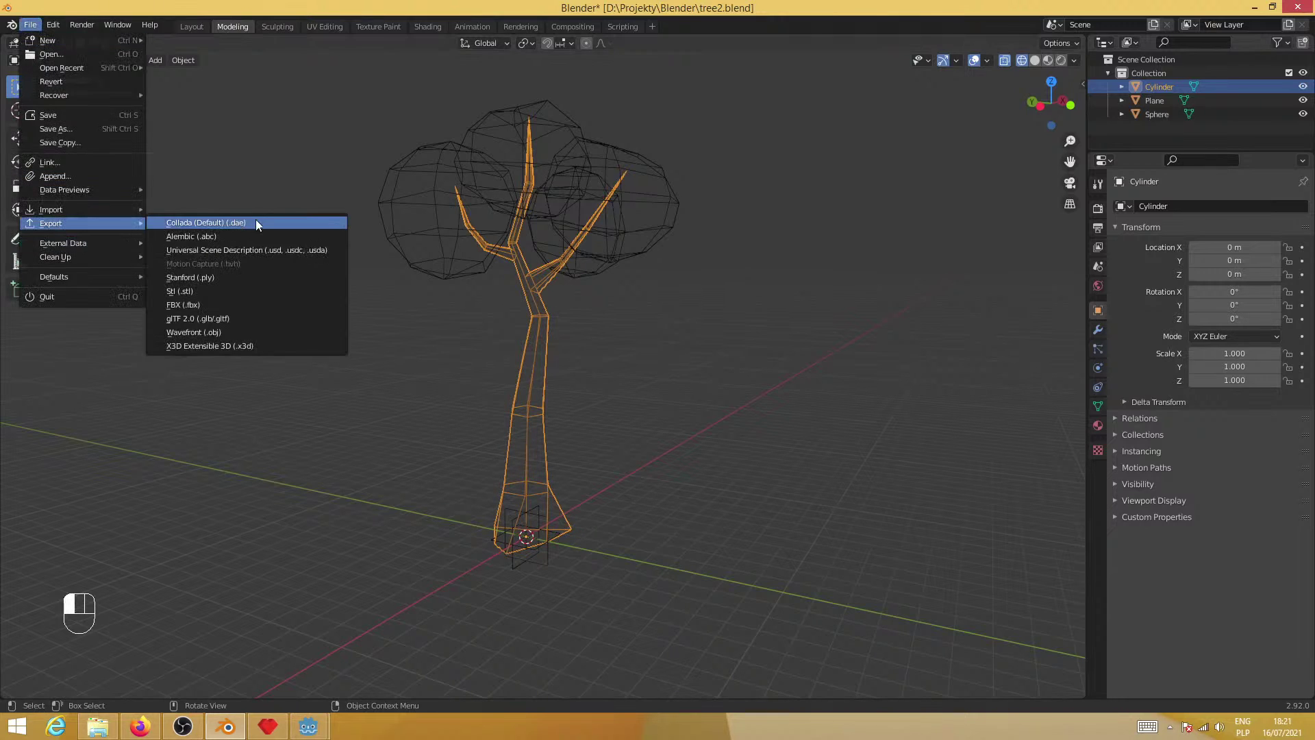
{"action": "left_click", "coordinate": [221, 318]}
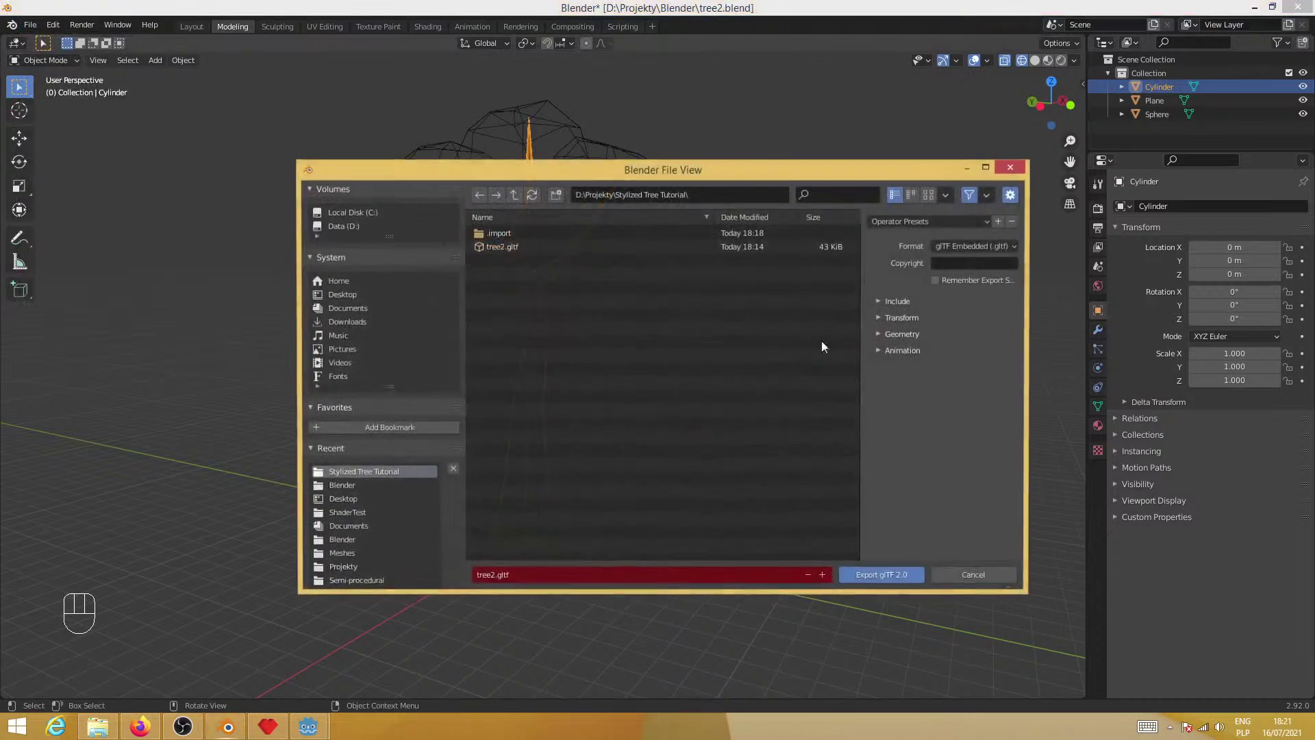
{"action": "left_click", "coordinate": [867, 578]}
Switch back to Godot and examine the shading of the reimported tree trunk from several angles
{"action": "mouse_move", "coordinate": [309, 724]}
{"action": "left_click", "coordinate": [385, 654]}
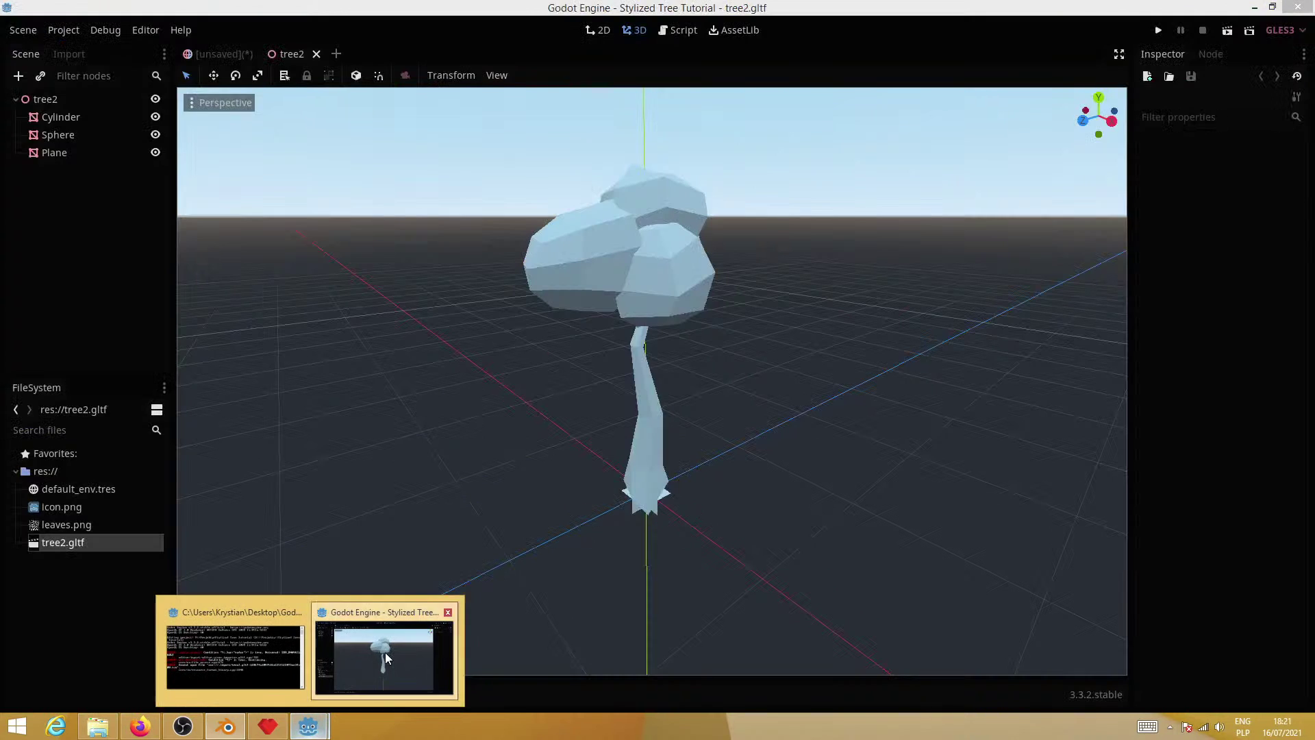
{"action": "left_click", "coordinate": [662, 524]}
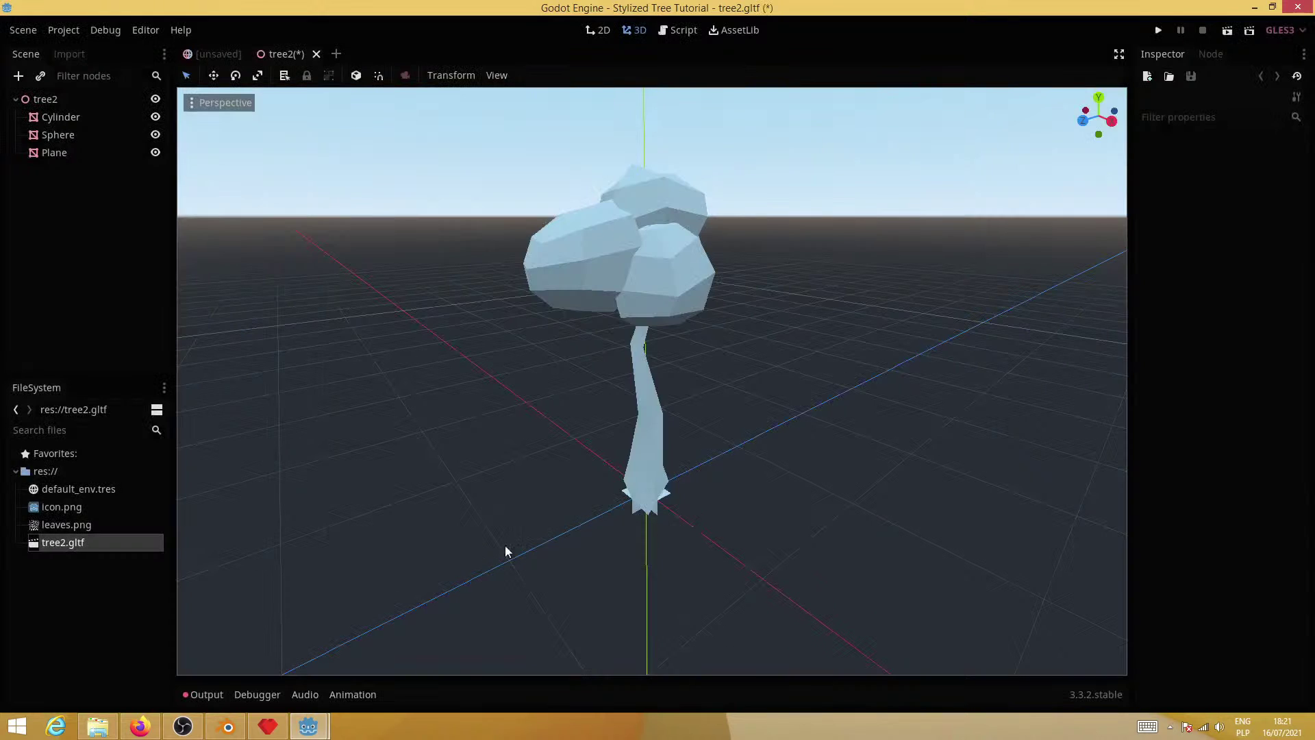
{"action": "middle_click_drag", "start_coordinate": [726, 557], "coordinate": [650, 400]}
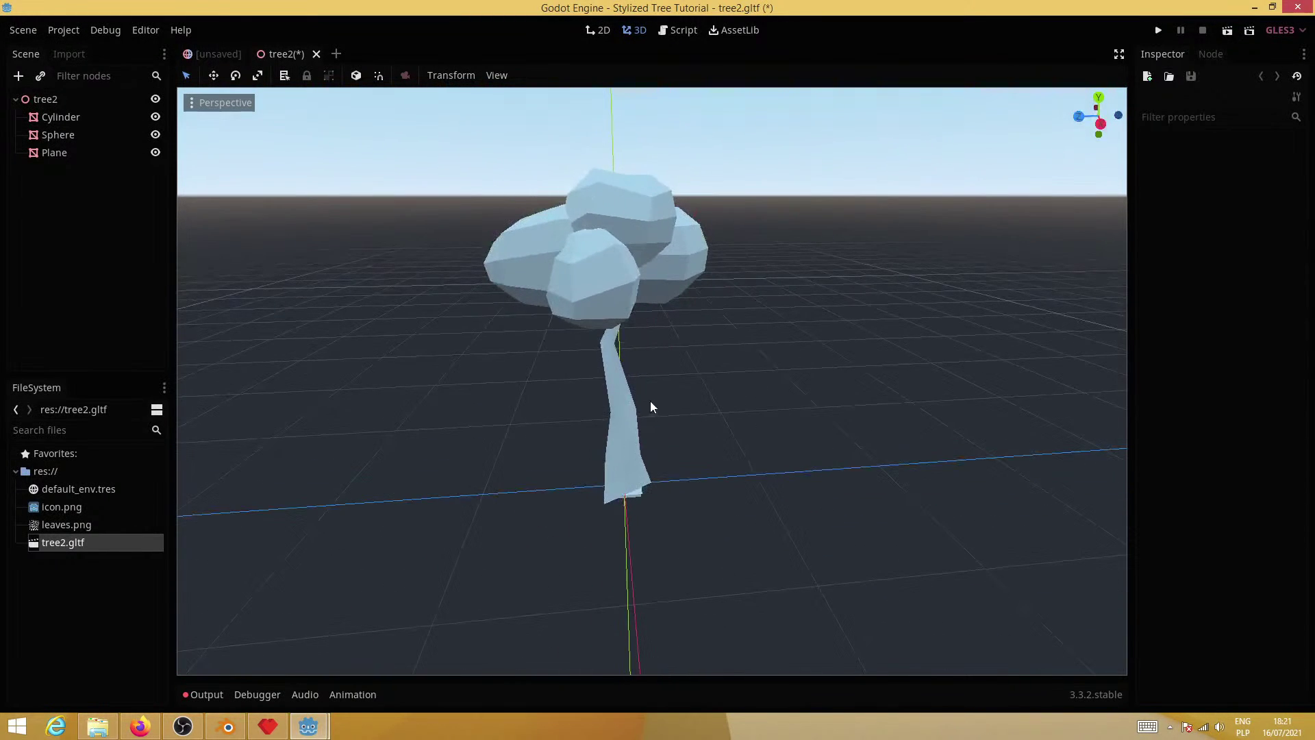
{"action": "middle_click_drag", "start_coordinate": [628, 550], "coordinate": [676, 518]}
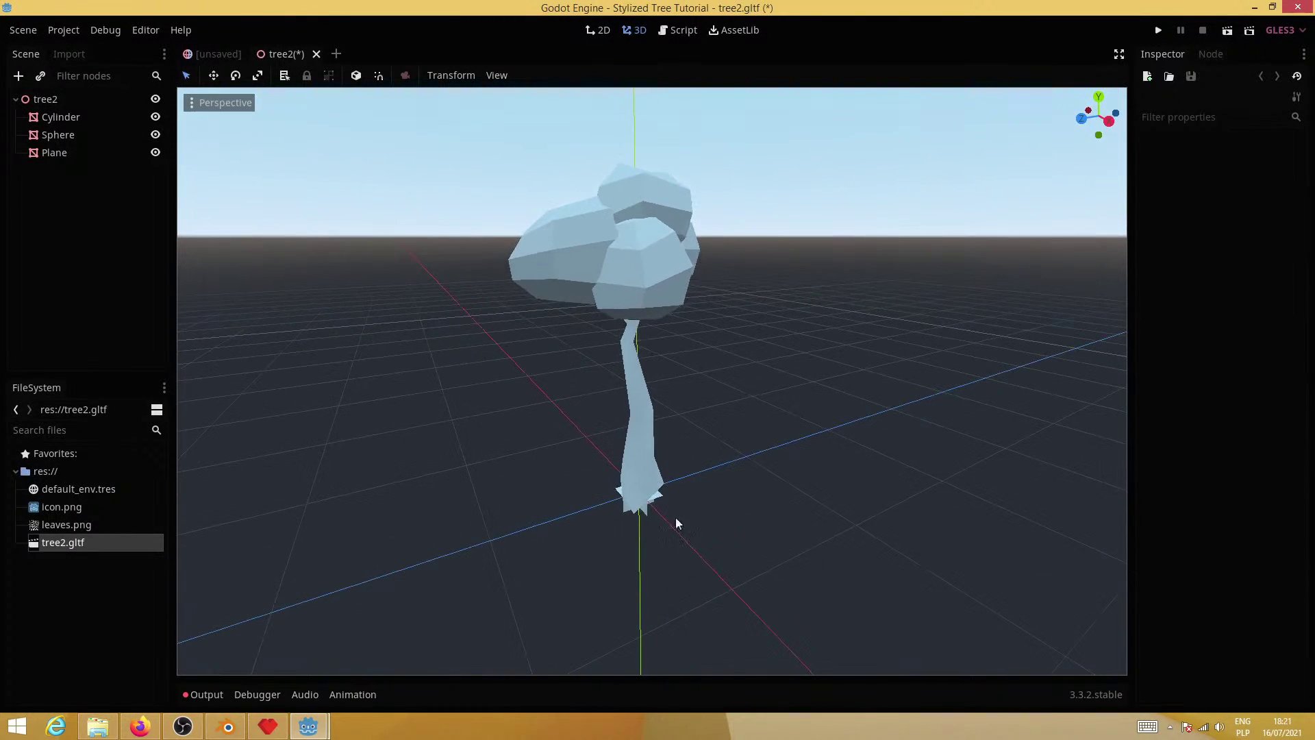
{"action": "left_click", "coordinate": [643, 410]}
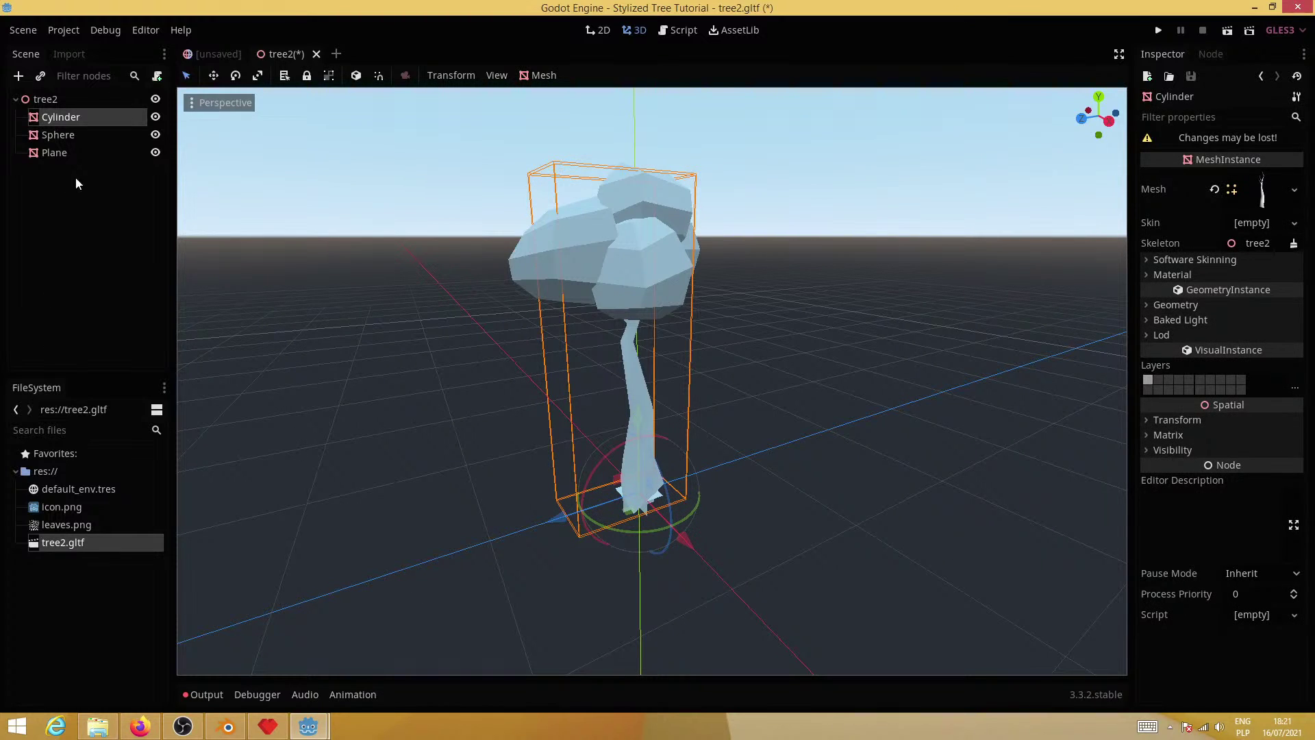
Add a MultiMeshInstance node as a child of the tree2 root node
{"action": "left_click", "coordinate": [53, 98]}
{"action": "left_click", "coordinate": [20, 77]}
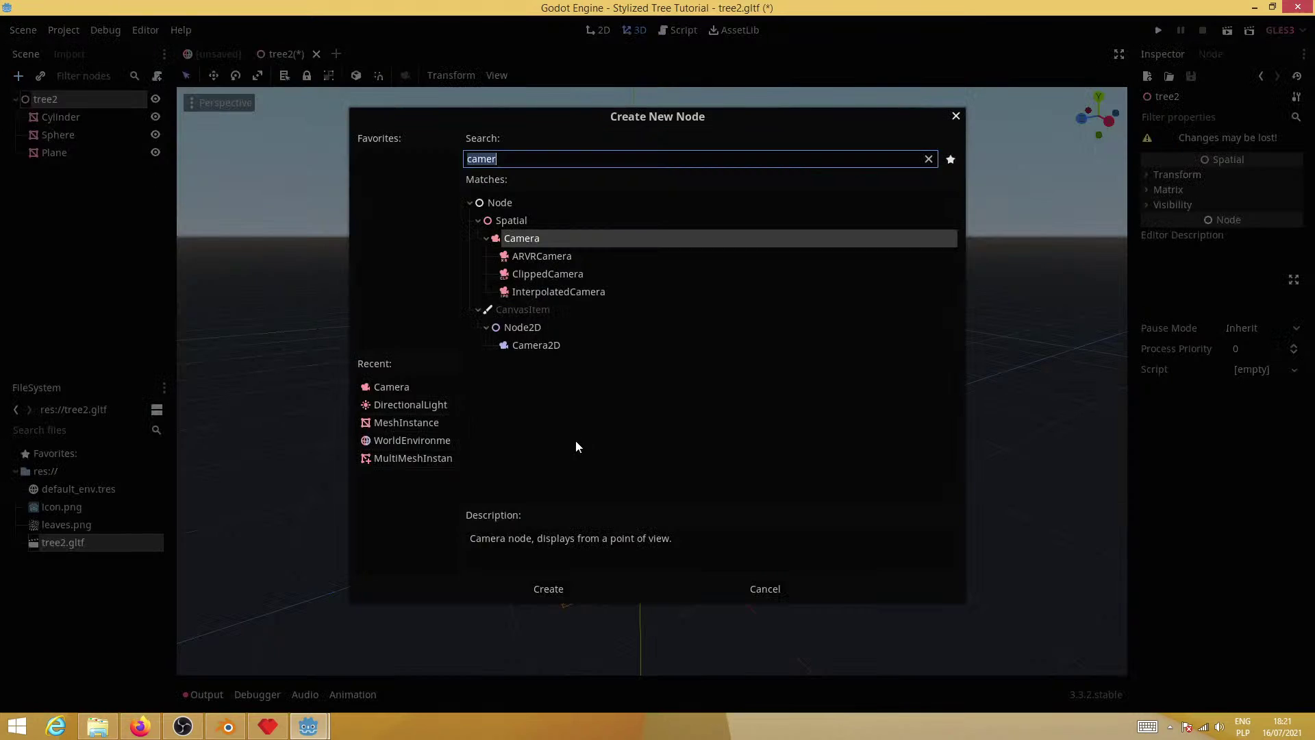
{"action": "type", "text": "mu"}
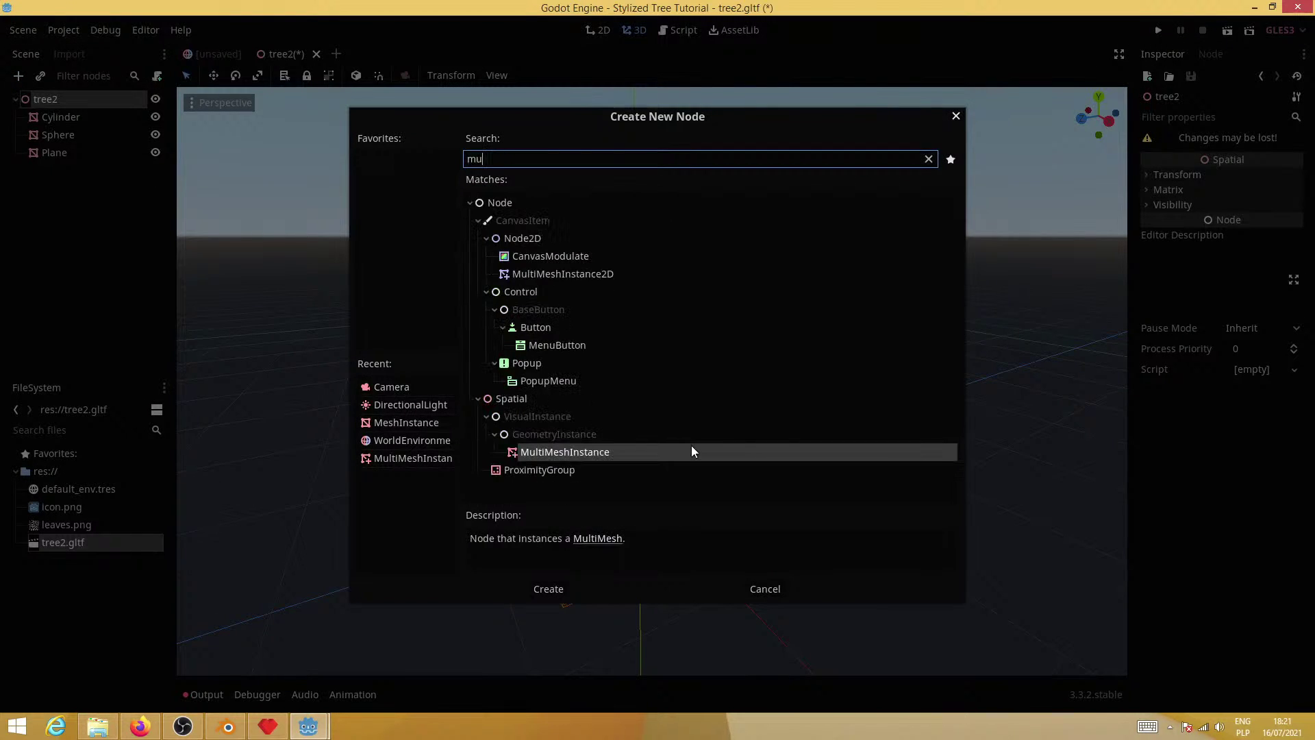
{"action": "type", "text": "\\"}
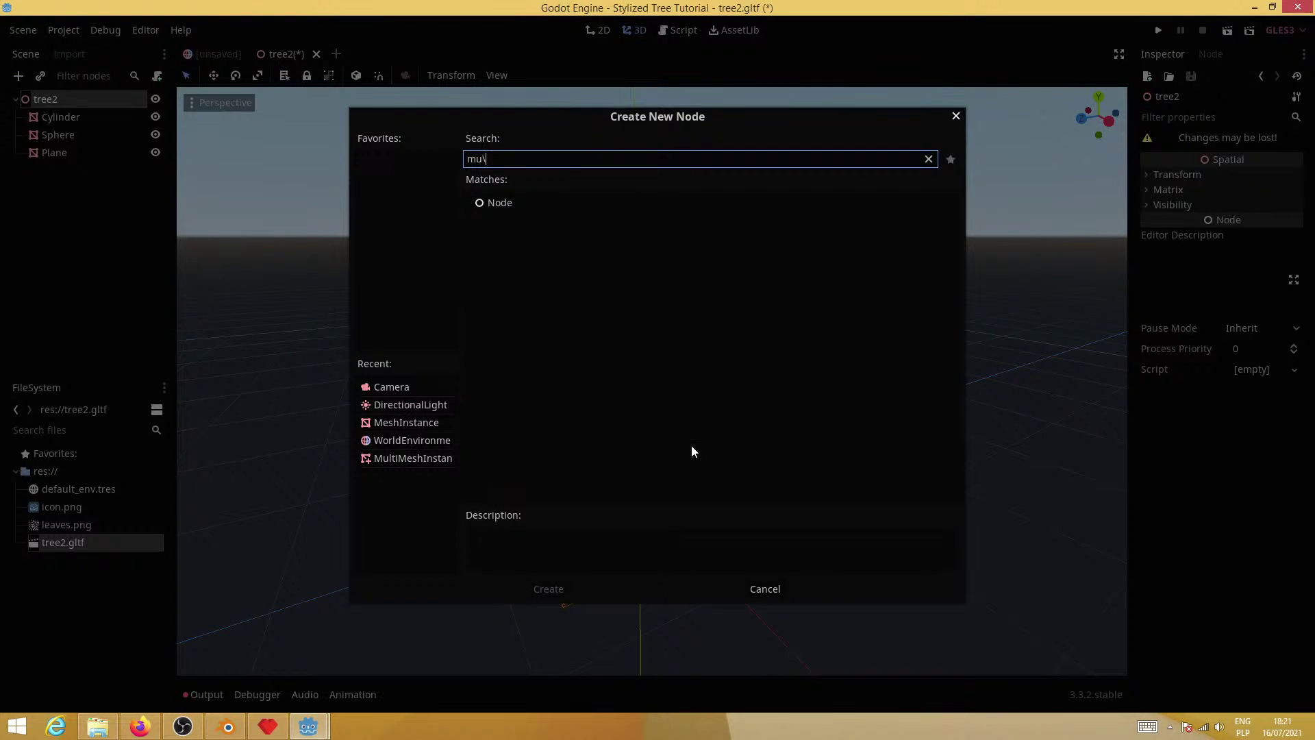
{"action": "key", "text": "BackSpace"}
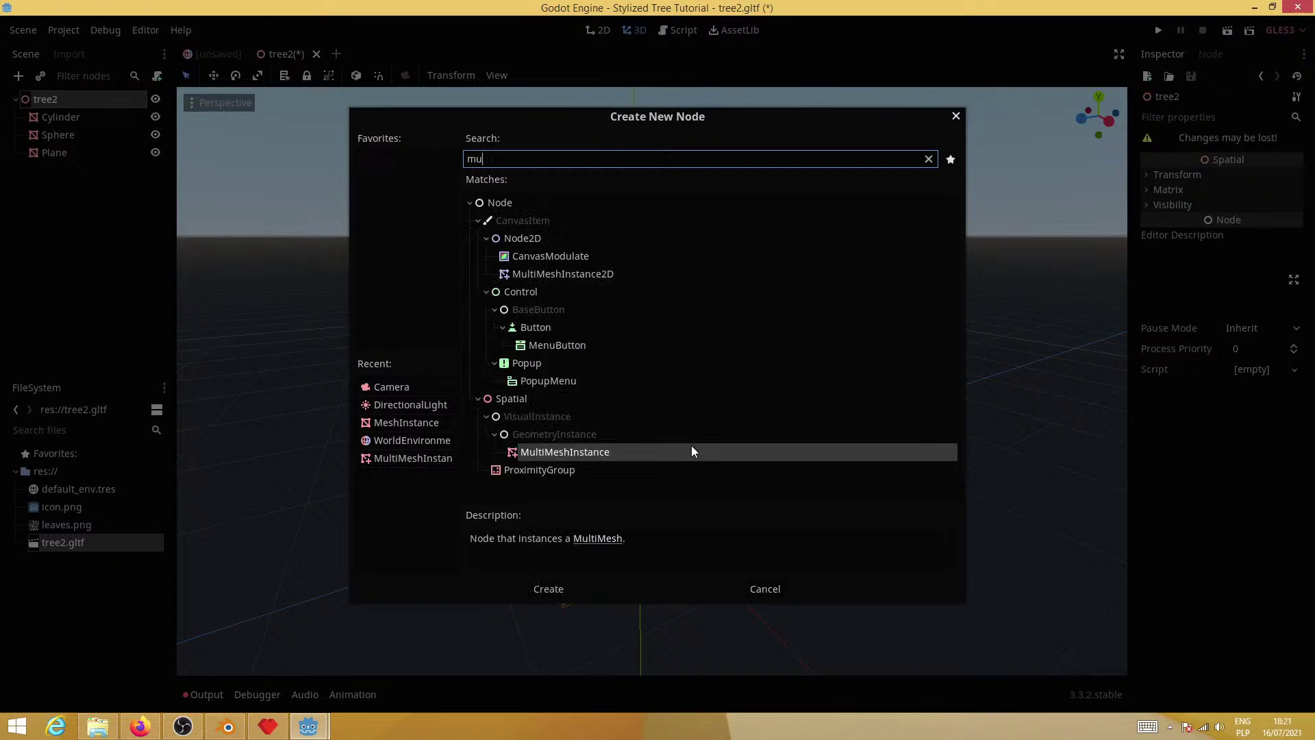
{"action": "double_click", "coordinate": [647, 449]}
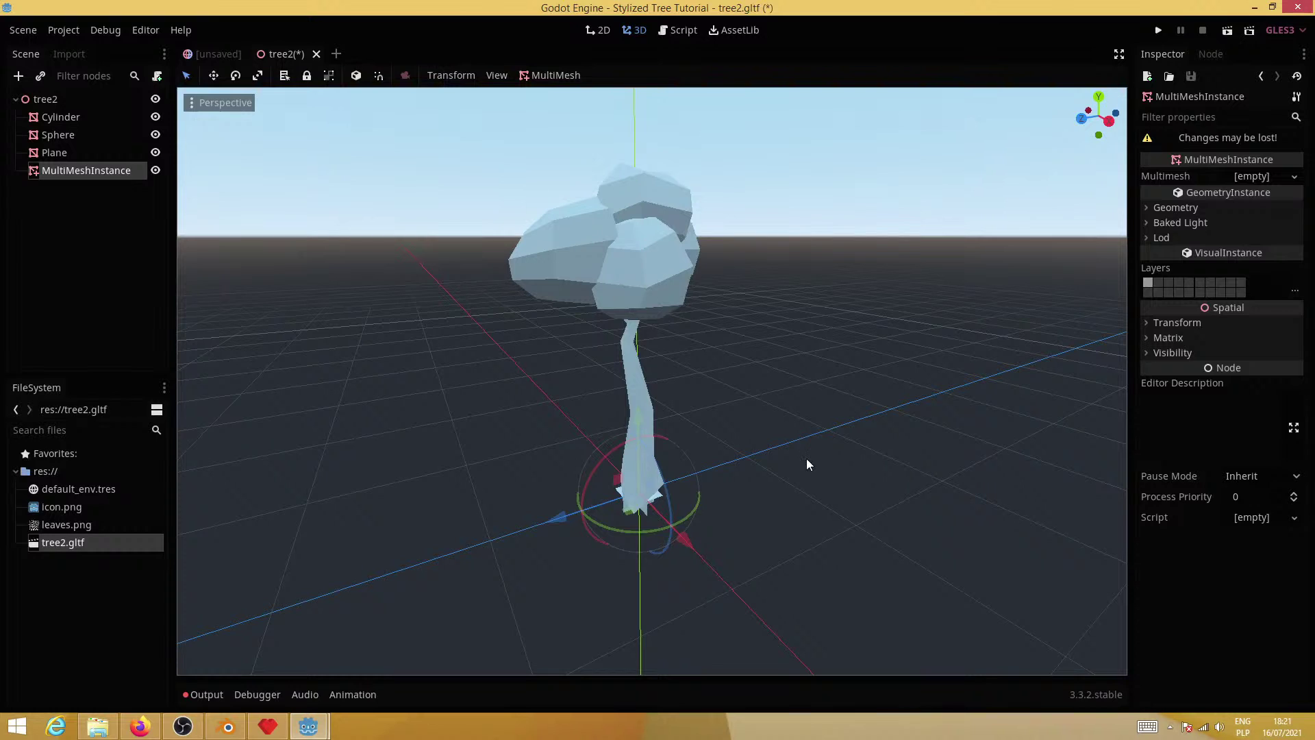
Assign a new SpatialMaterial to the Cylinder trunk mesh and open the material for editing
{"action": "left_click", "coordinate": [74, 120]}
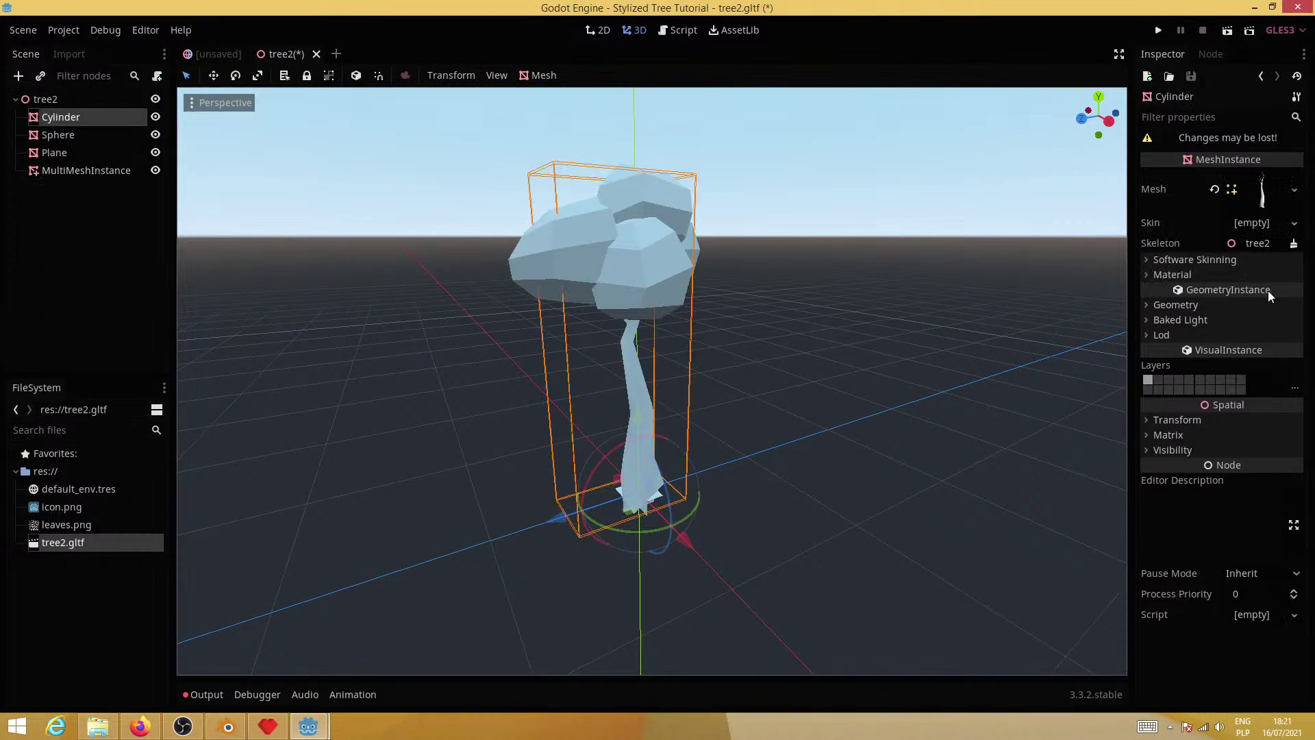
{"action": "left_click", "coordinate": [1189, 274]}
{"action": "left_click", "coordinate": [1250, 293]}
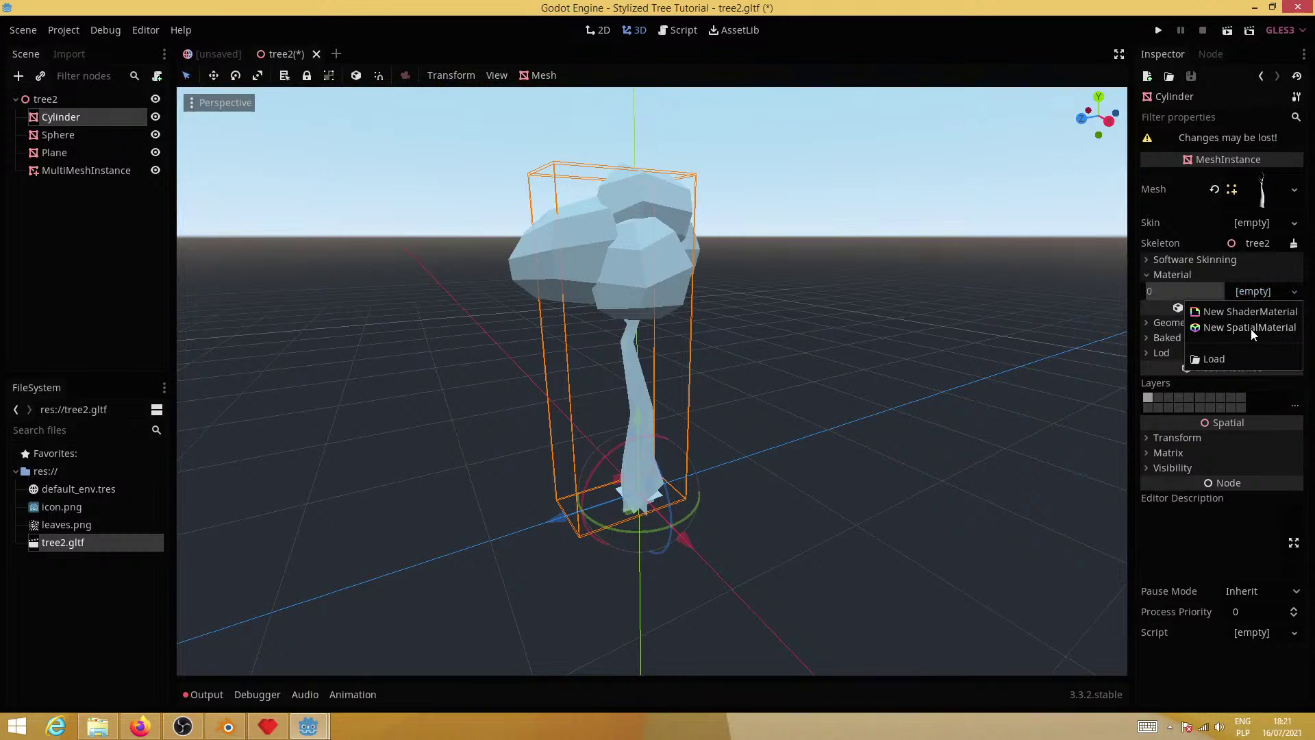
{"action": "left_click", "coordinate": [1251, 329]}
{"action": "left_click", "coordinate": [1254, 304]}
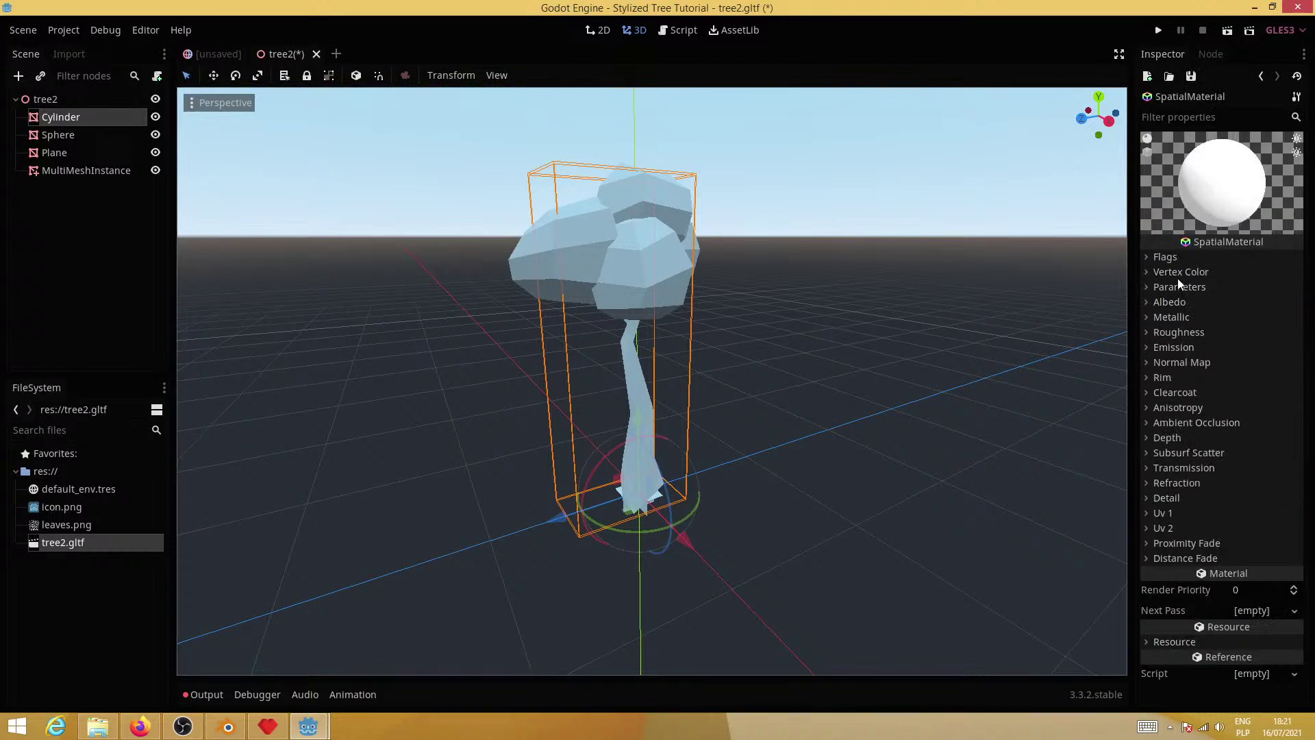
Set the trunk material's diffuse mode and specular mode to Toon
{"action": "left_click", "coordinate": [1179, 287]}
{"action": "left_click", "coordinate": [1260, 304]}
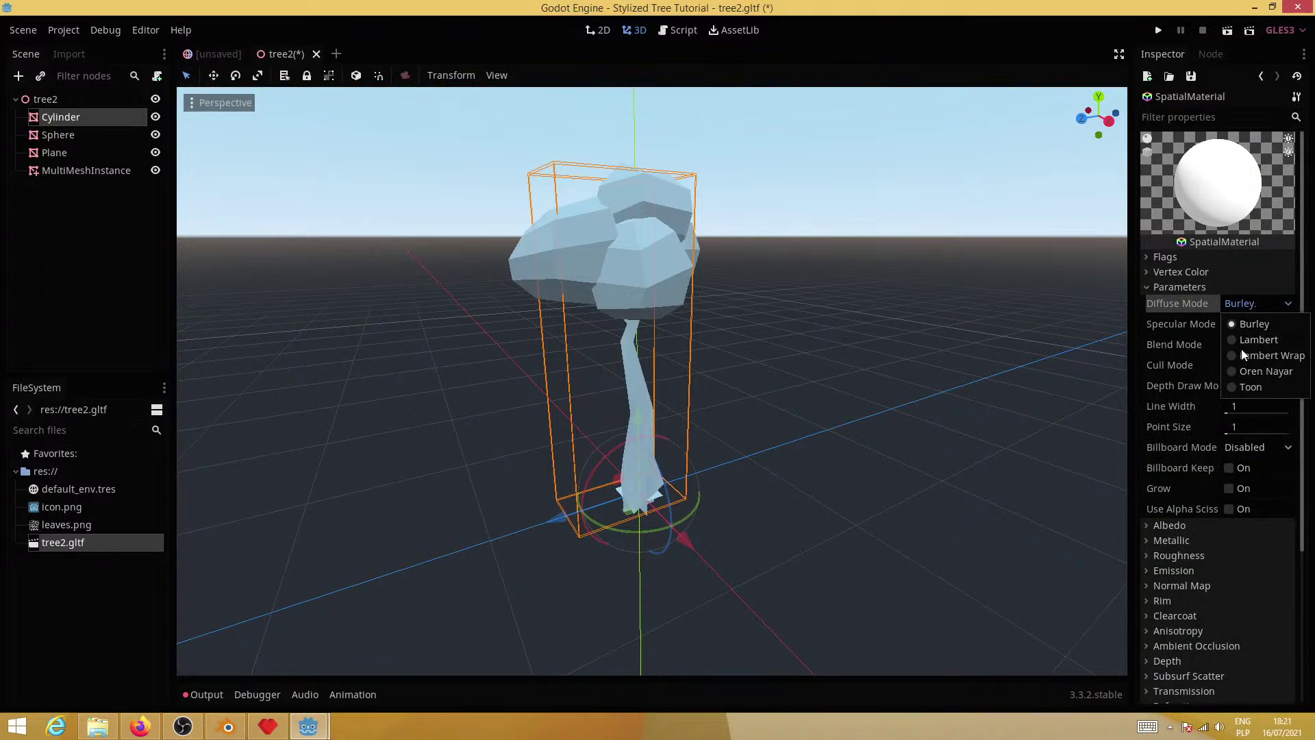
{"action": "left_click", "coordinate": [1251, 387]}
{"action": "left_click", "coordinate": [1248, 324]}
{"action": "left_click", "coordinate": [1243, 396]}
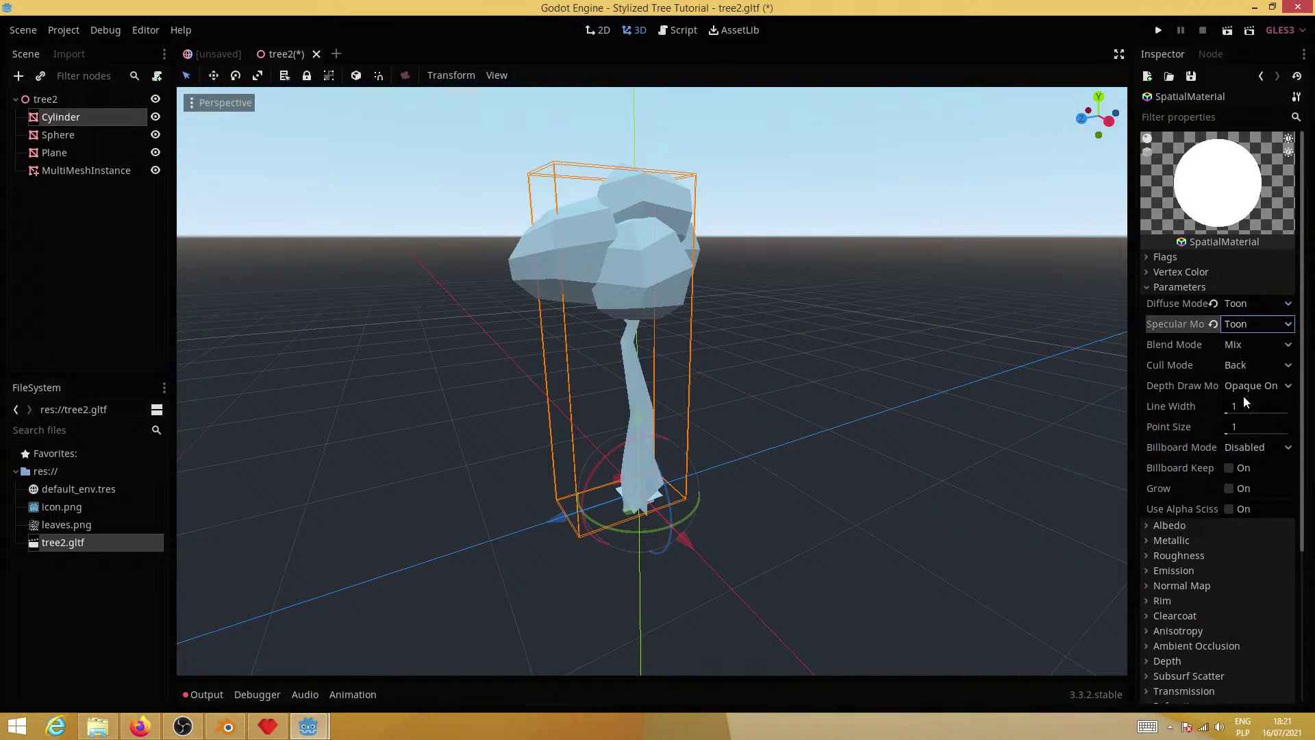
{"action": "left_click", "coordinate": [1179, 287]}
Lower the trunk material's roughness to the minimum
{"action": "left_click", "coordinate": [1180, 332]}
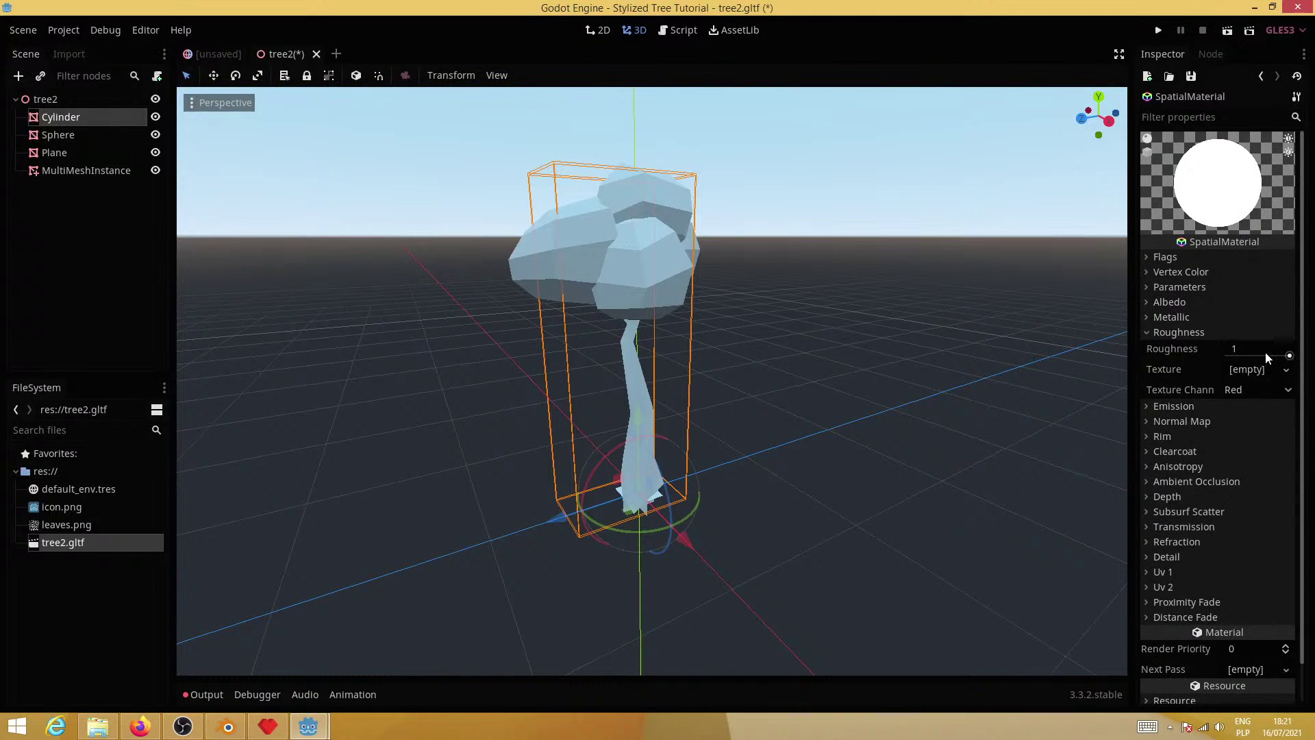
{"action": "left_click_drag", "start_coordinate": [1265, 351], "coordinate": [1115, 359]}
{"action": "middle_click_drag", "start_coordinate": [788, 506], "coordinate": [489, 458]}
{"action": "left_click", "coordinate": [1172, 332]}
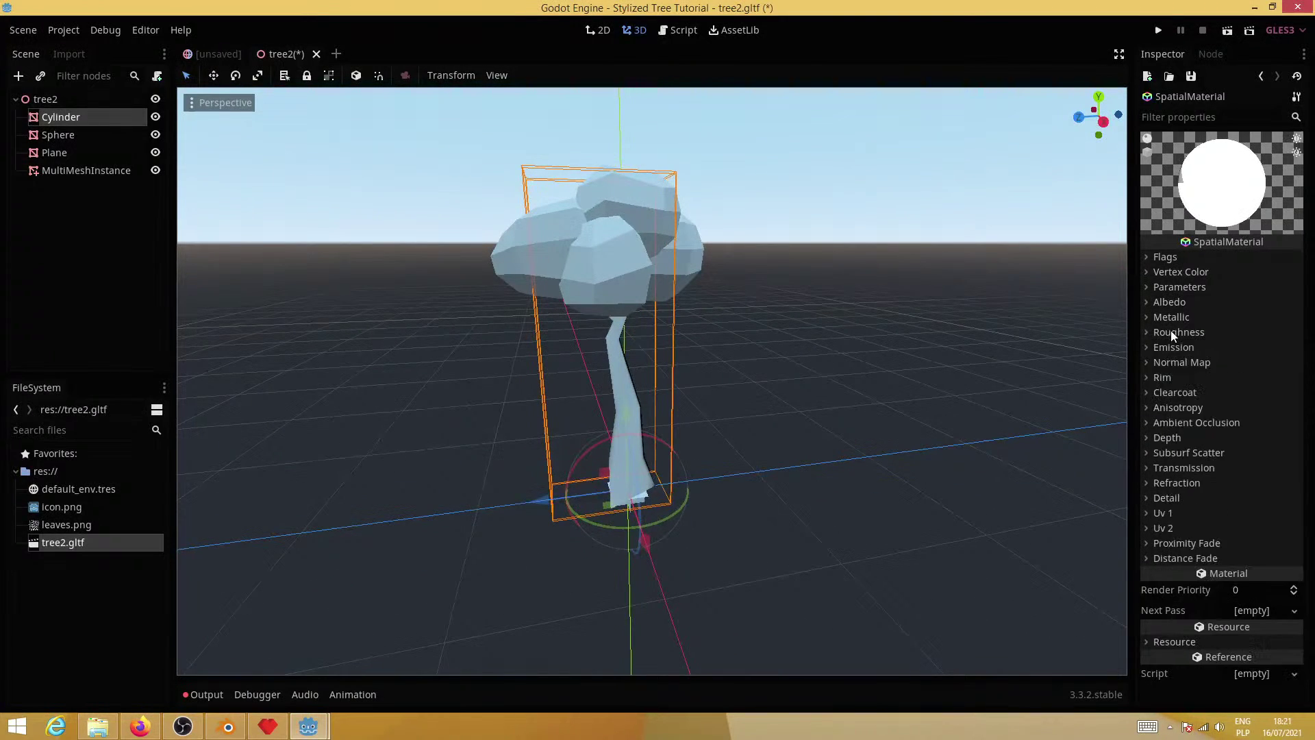
Start populating a surface for the MultiMeshInstance, with Sphere as the target surface and Plane as the source mesh
{"action": "left_click", "coordinate": [63, 171]}
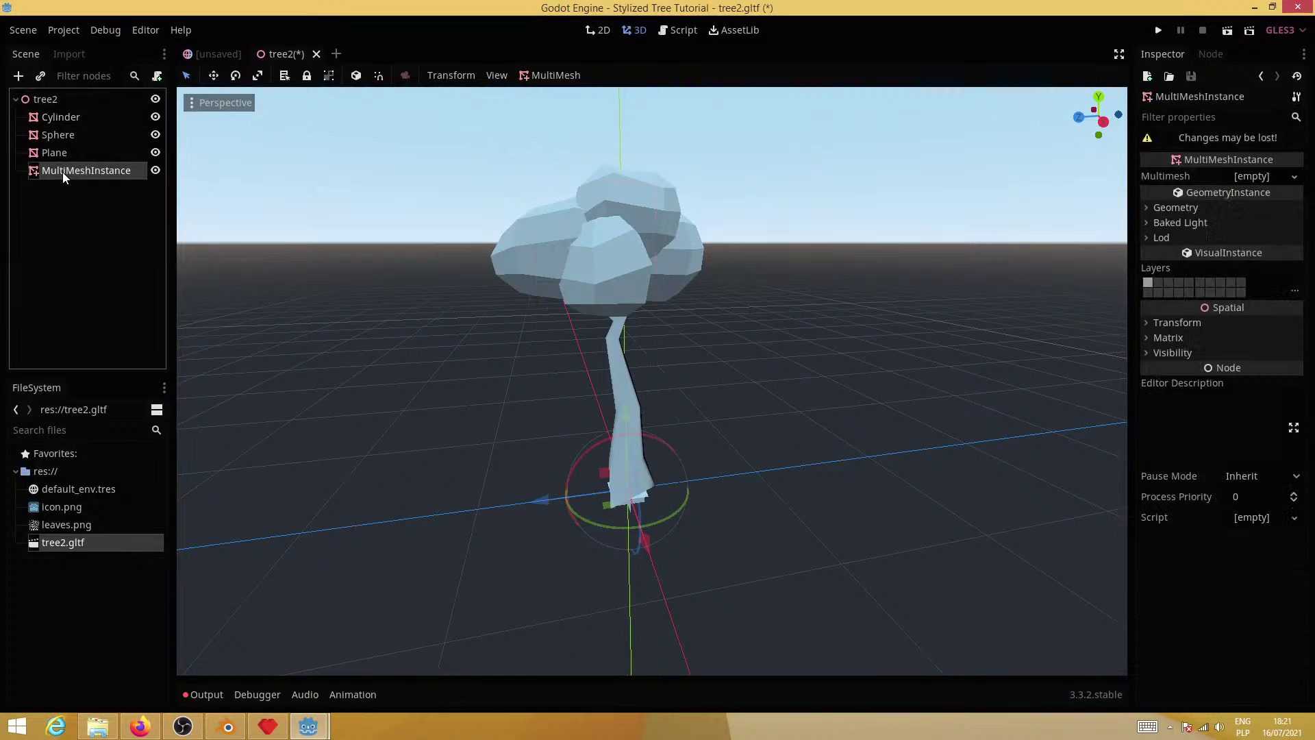
{"action": "left_click", "coordinate": [557, 77]}
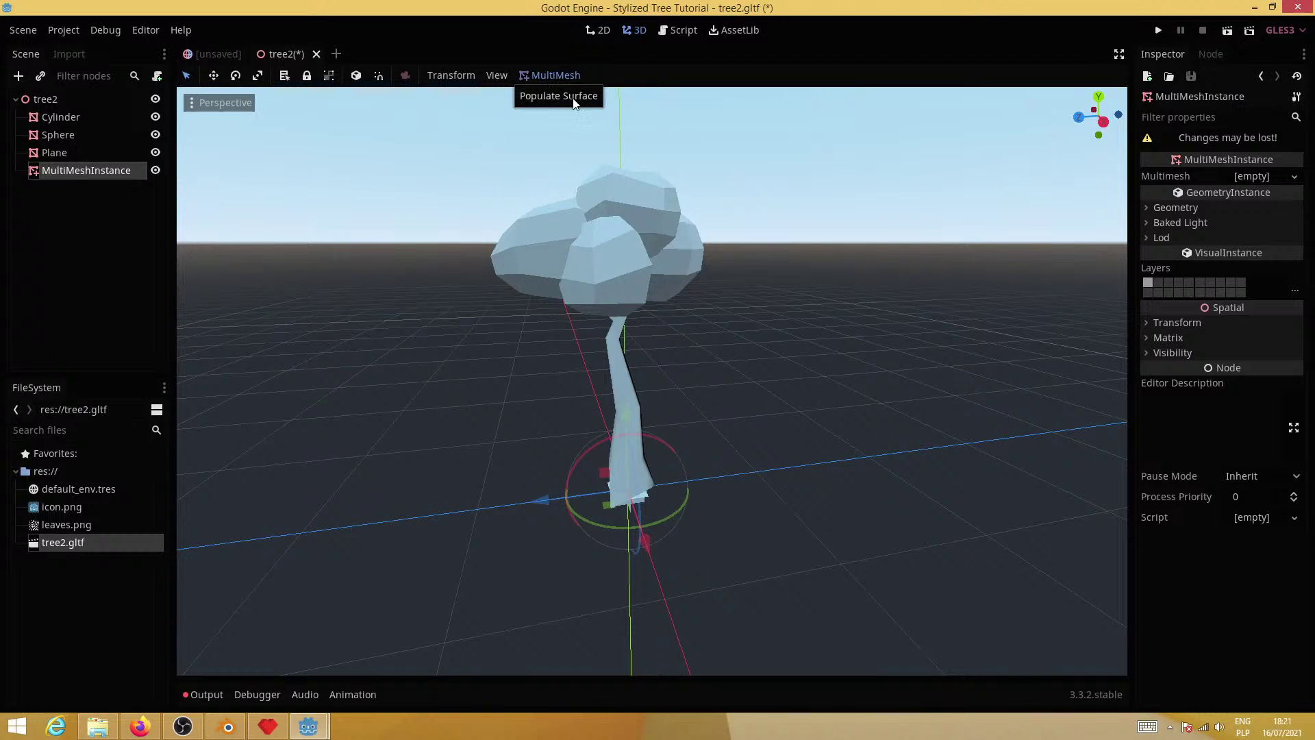
{"action": "left_click", "coordinate": [574, 96]}
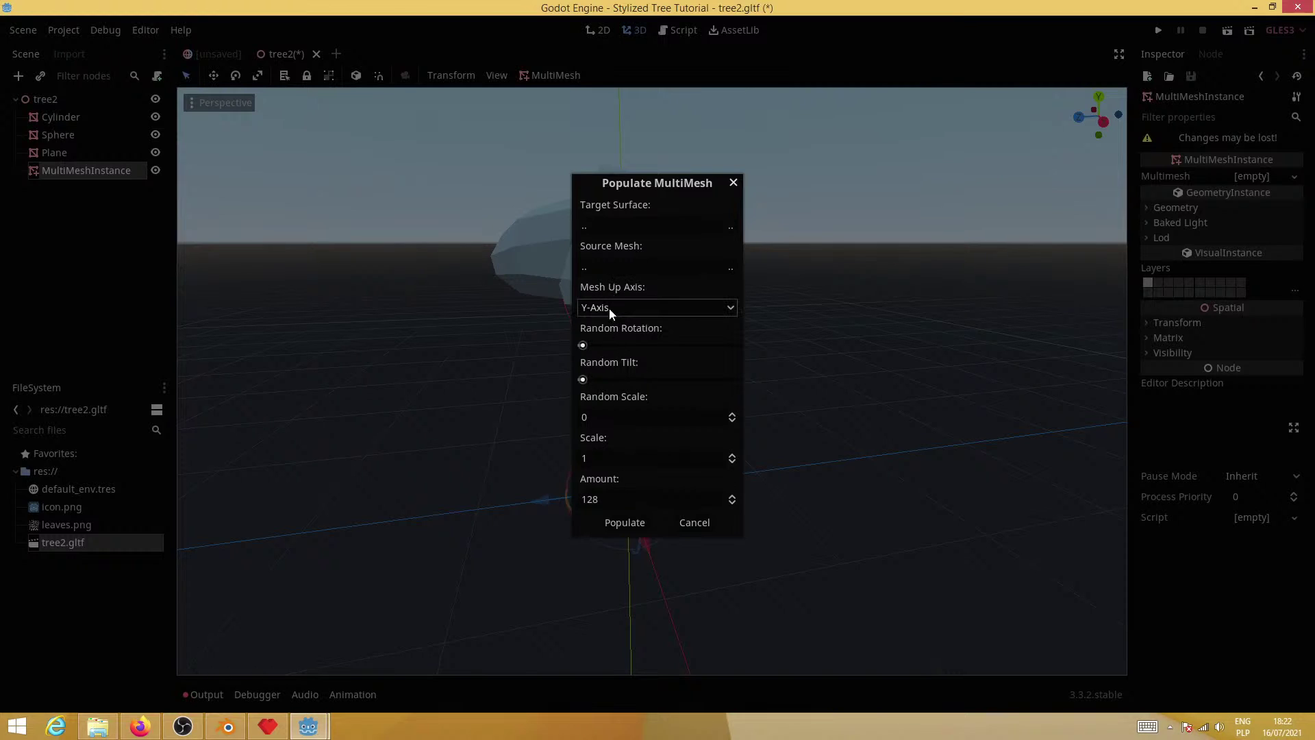
{"action": "left_click", "coordinate": [731, 228]}
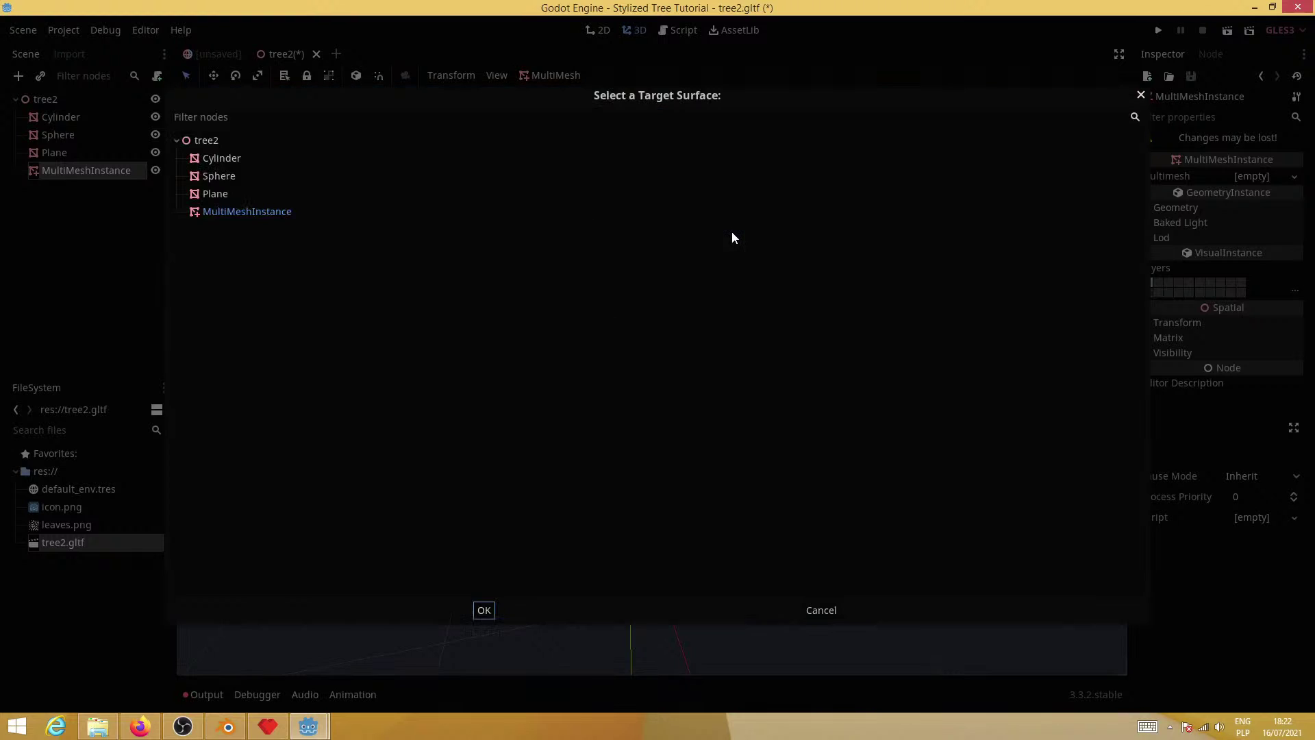
{"action": "left_click", "coordinate": [233, 181]}
{"action": "left_click", "coordinate": [484, 609]}
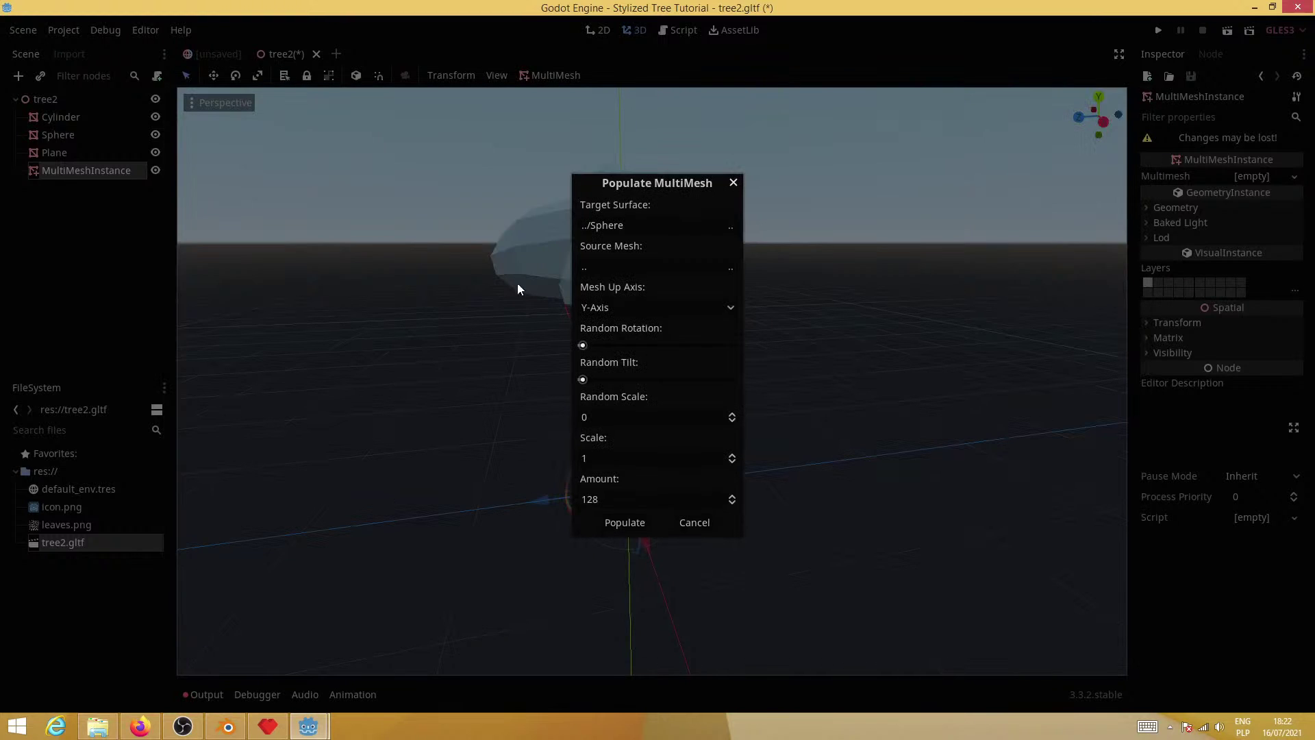
{"action": "left_click", "coordinate": [730, 267]}
{"action": "left_click", "coordinate": [239, 198]}
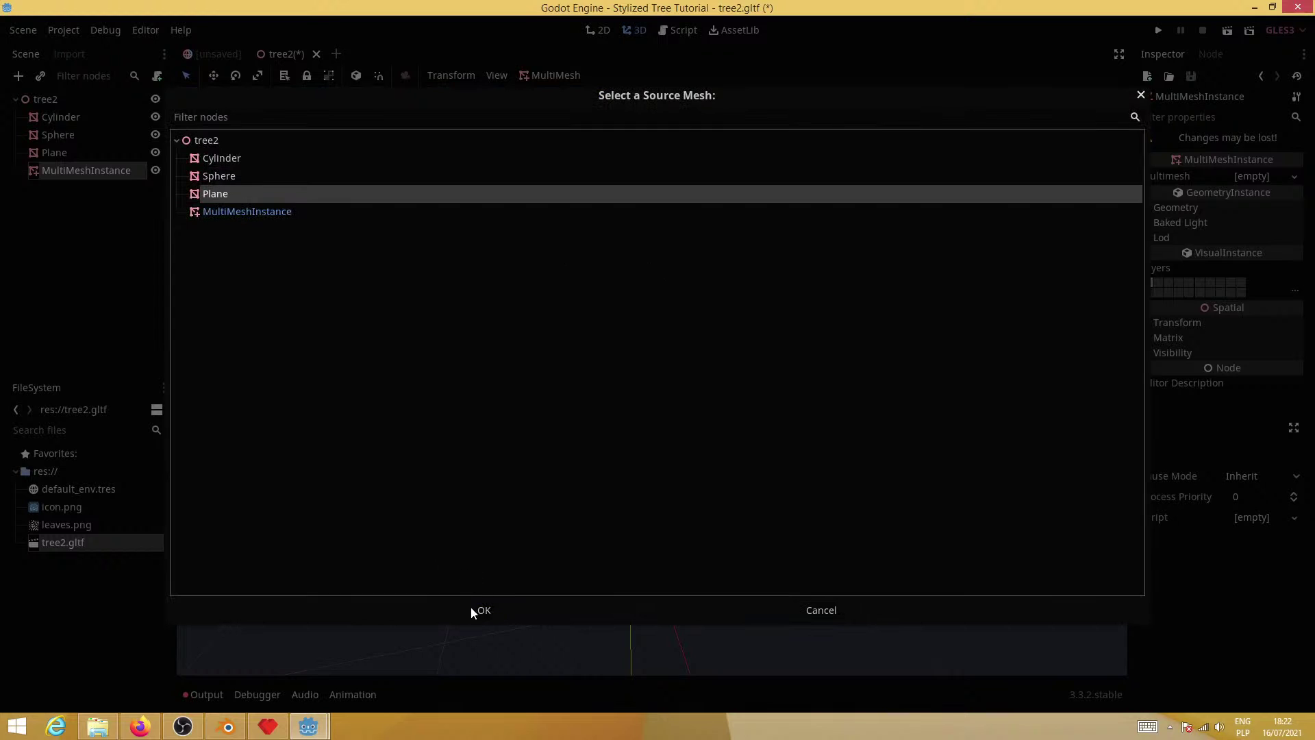
{"action": "left_click", "coordinate": [484, 610]}
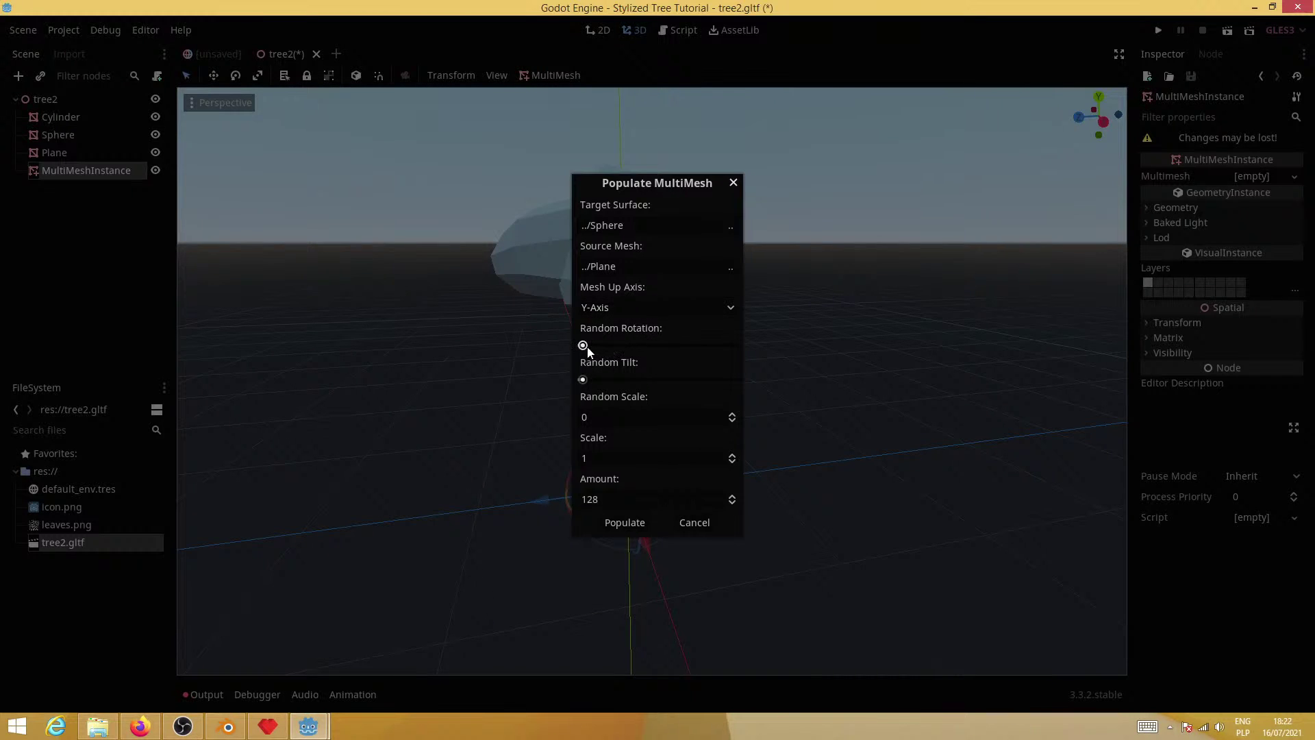
Populate the MultiMesh with 512 instances, using maximum random rotation and tilt and a random scale of 1
{"action": "left_click_drag", "start_coordinate": [584, 345], "coordinate": [772, 381]}
{"action": "double_click", "coordinate": [585, 418]}
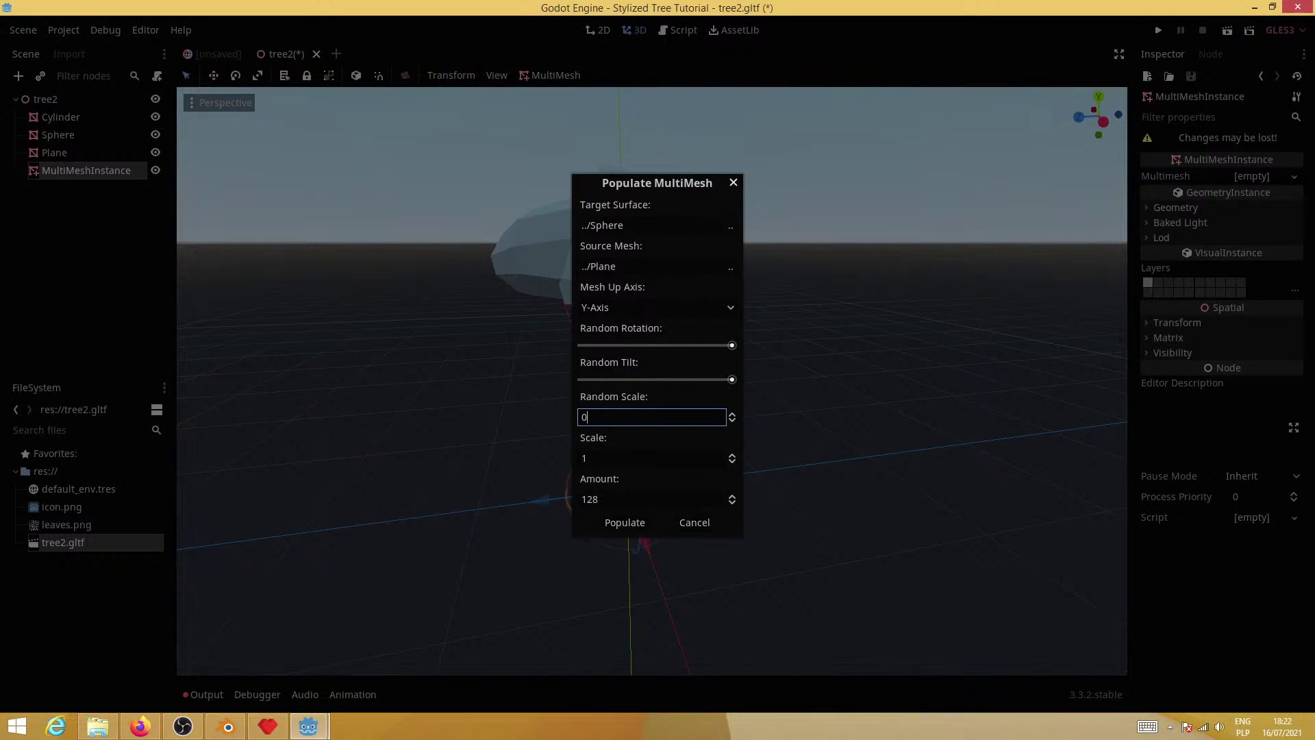
{"action": "type", "text": "1"}
{"action": "left_click", "coordinate": [620, 498]}
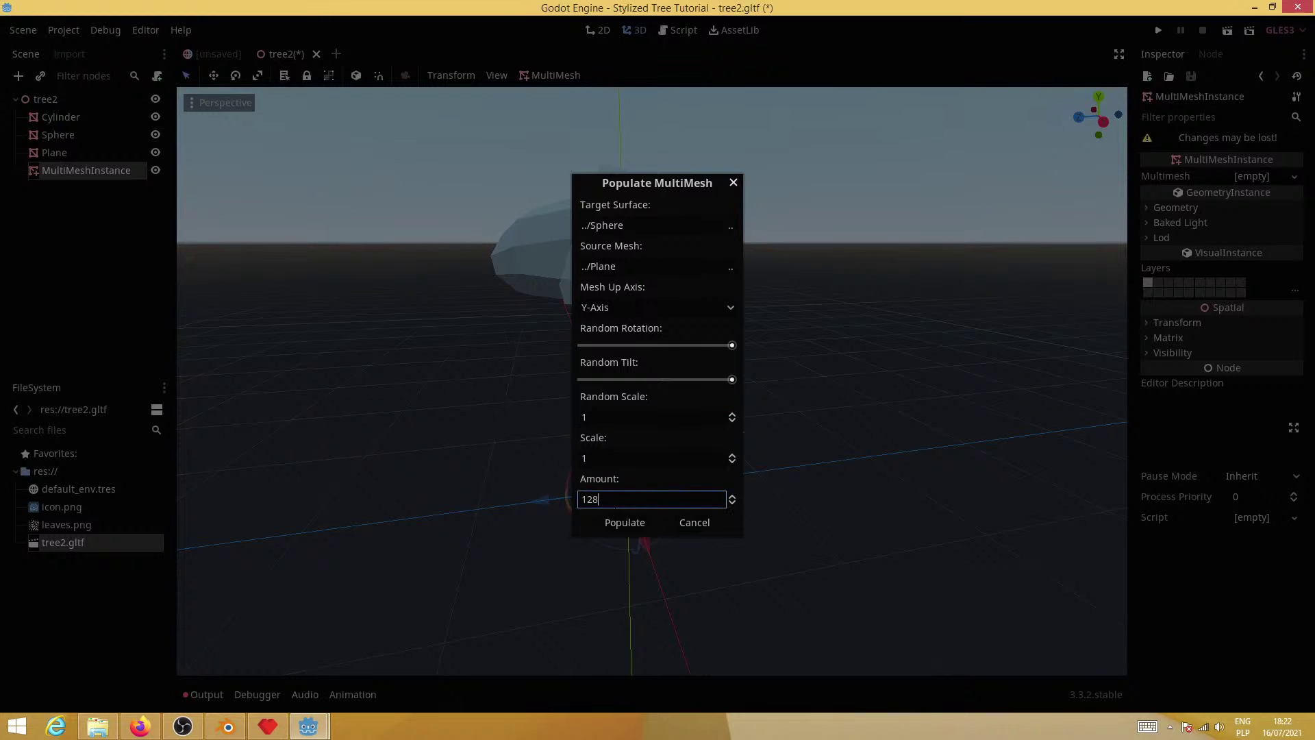
{"action": "key", "text": "ctrl+a"}
{"action": "type", "text": "512"}
{"action": "left_click", "coordinate": [625, 522]}
{"action": "middle_click_drag", "start_coordinate": [751, 529], "coordinate": [430, 526]}
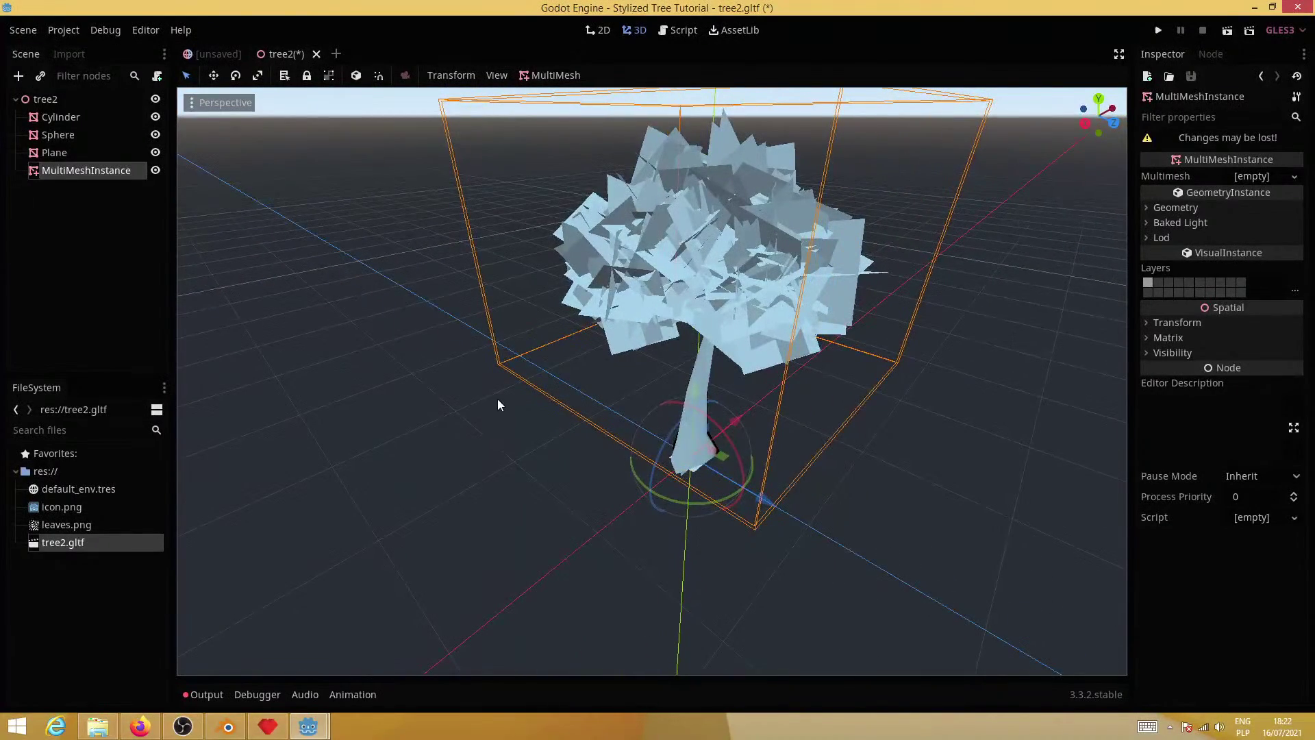
{"action": "middle_click_drag", "start_coordinate": [814, 420], "coordinate": [1112, 282]}
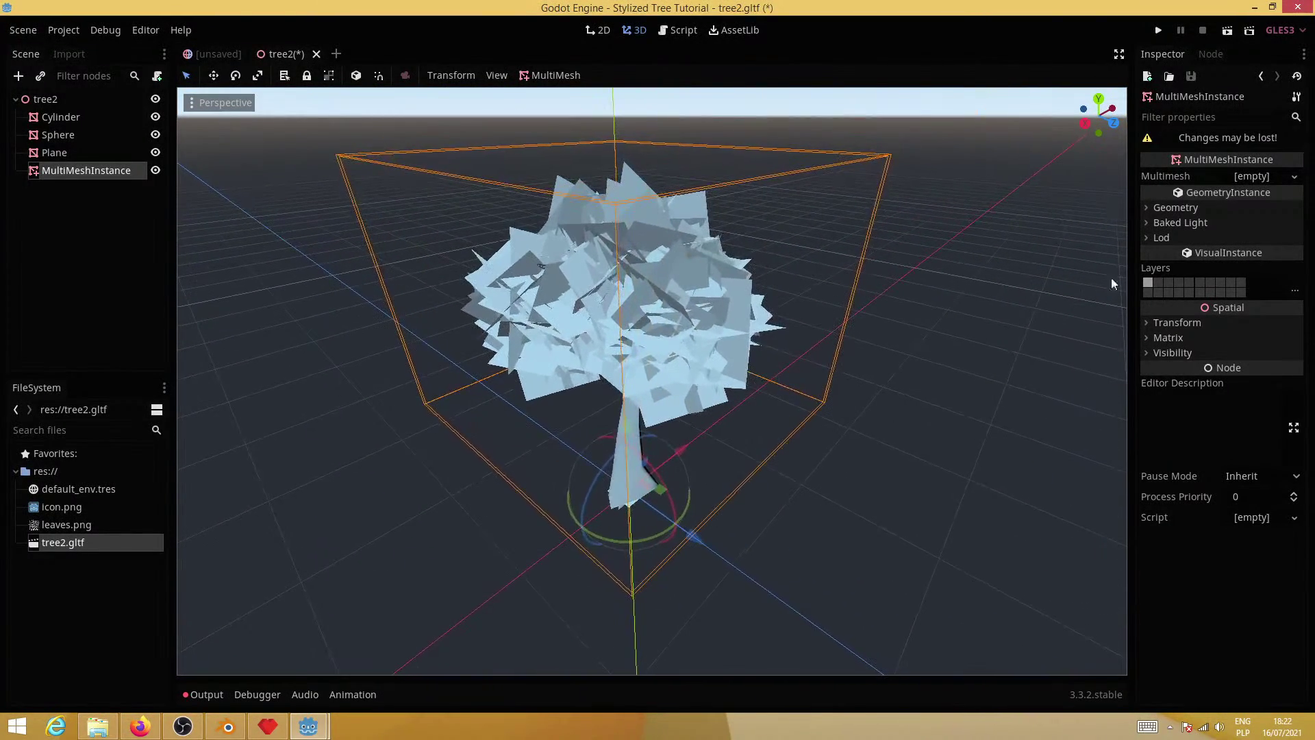
Open the Surface 1 material of the MultiMesh's Plane mesh for editing
{"action": "left_click", "coordinate": [1268, 178]}
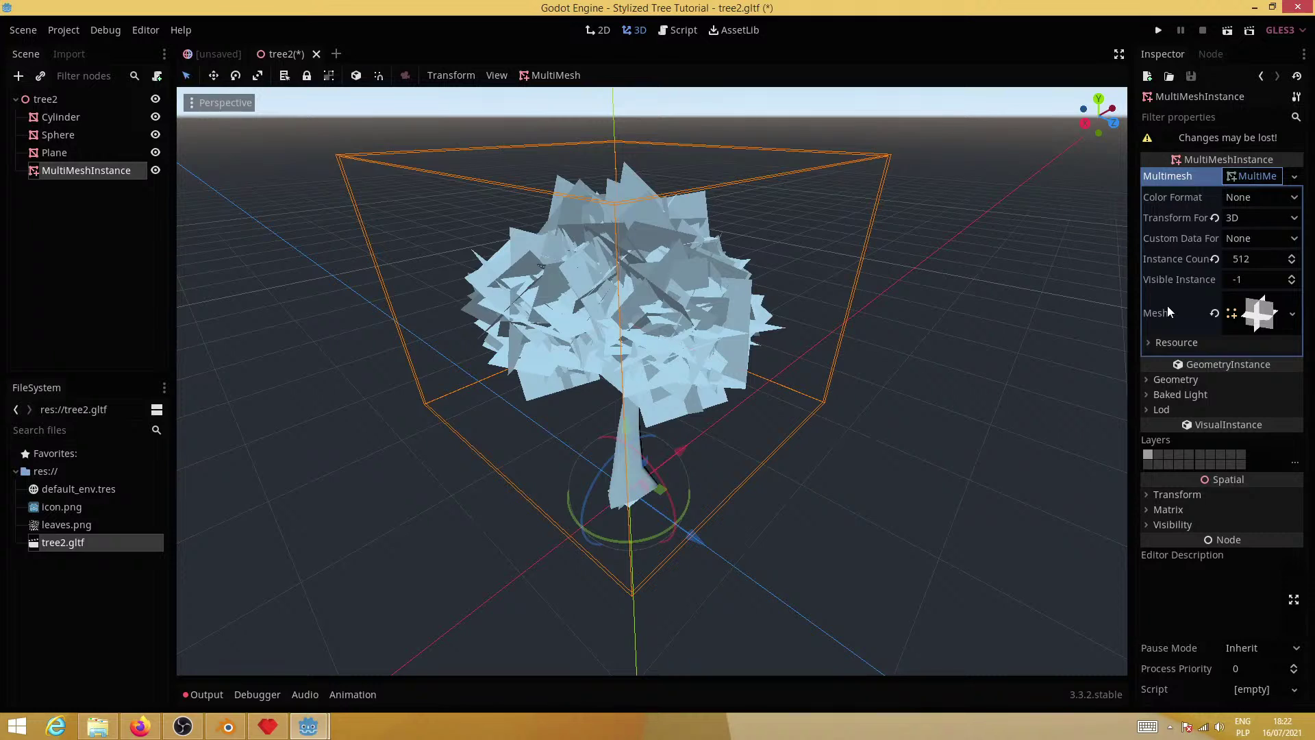
{"action": "left_click", "coordinate": [1261, 315]}
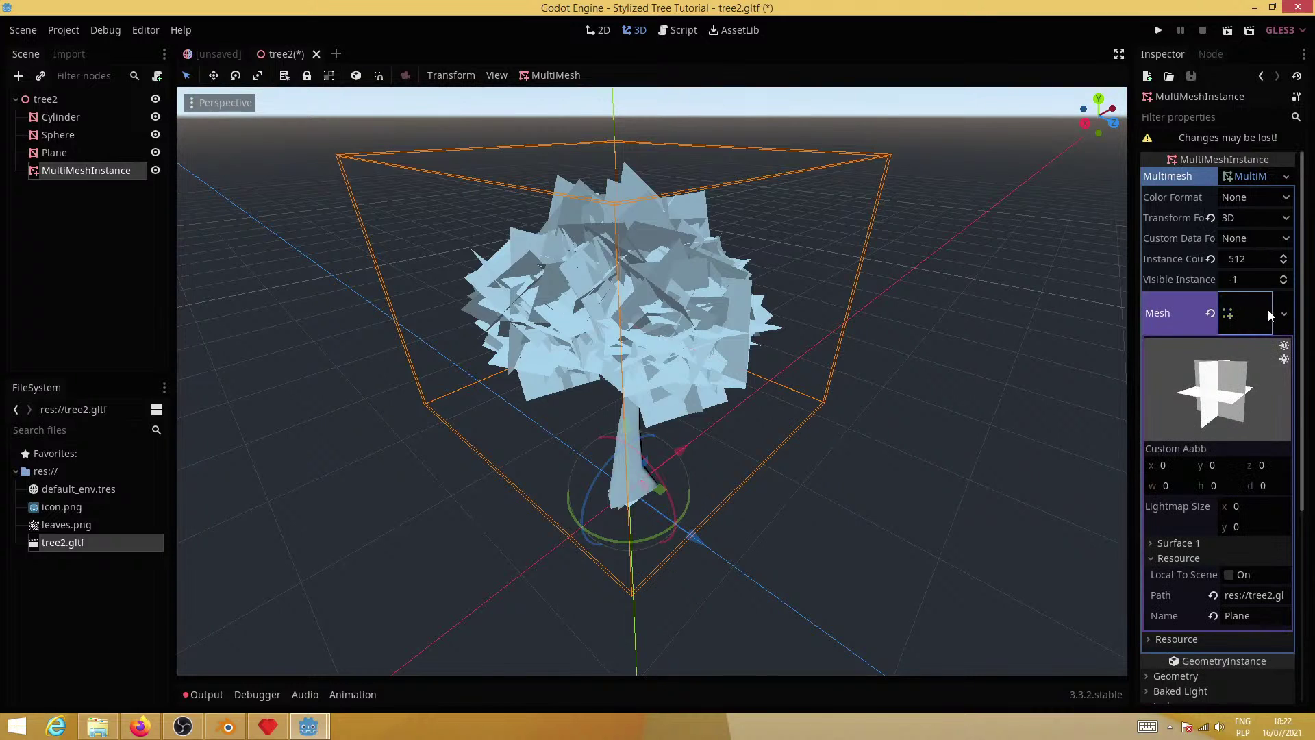
{"action": "scroll", "coordinate": [1206, 534], "scroll_direction": "down", "scroll_amount": 3}
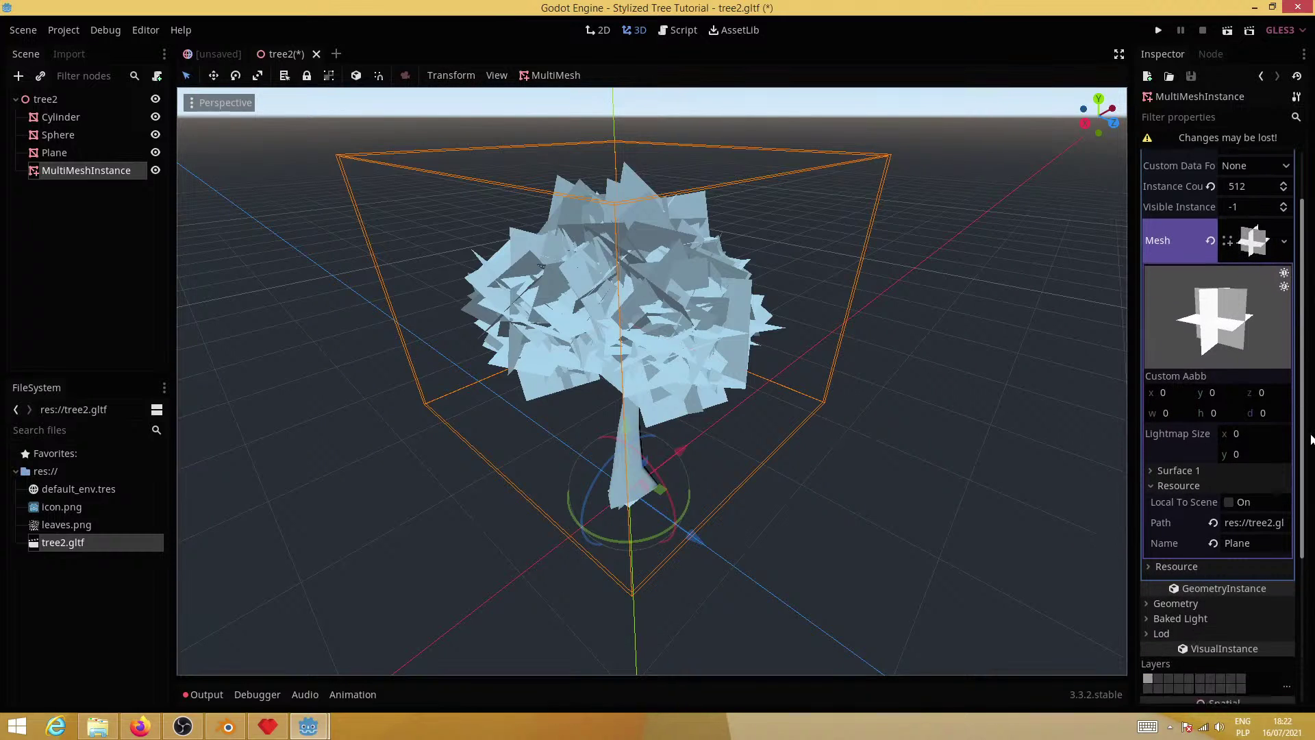
{"action": "left_click", "coordinate": [1190, 424]}
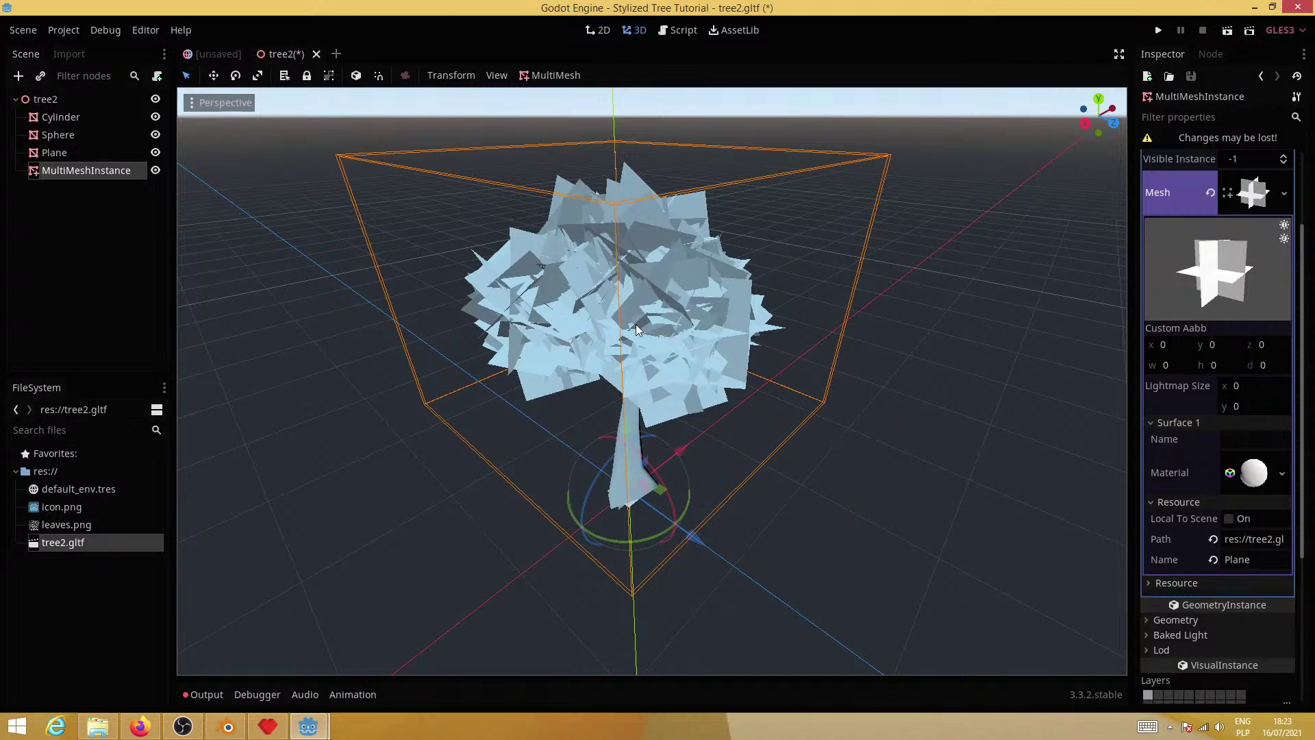
{"action": "left_click", "coordinate": [1252, 476]}
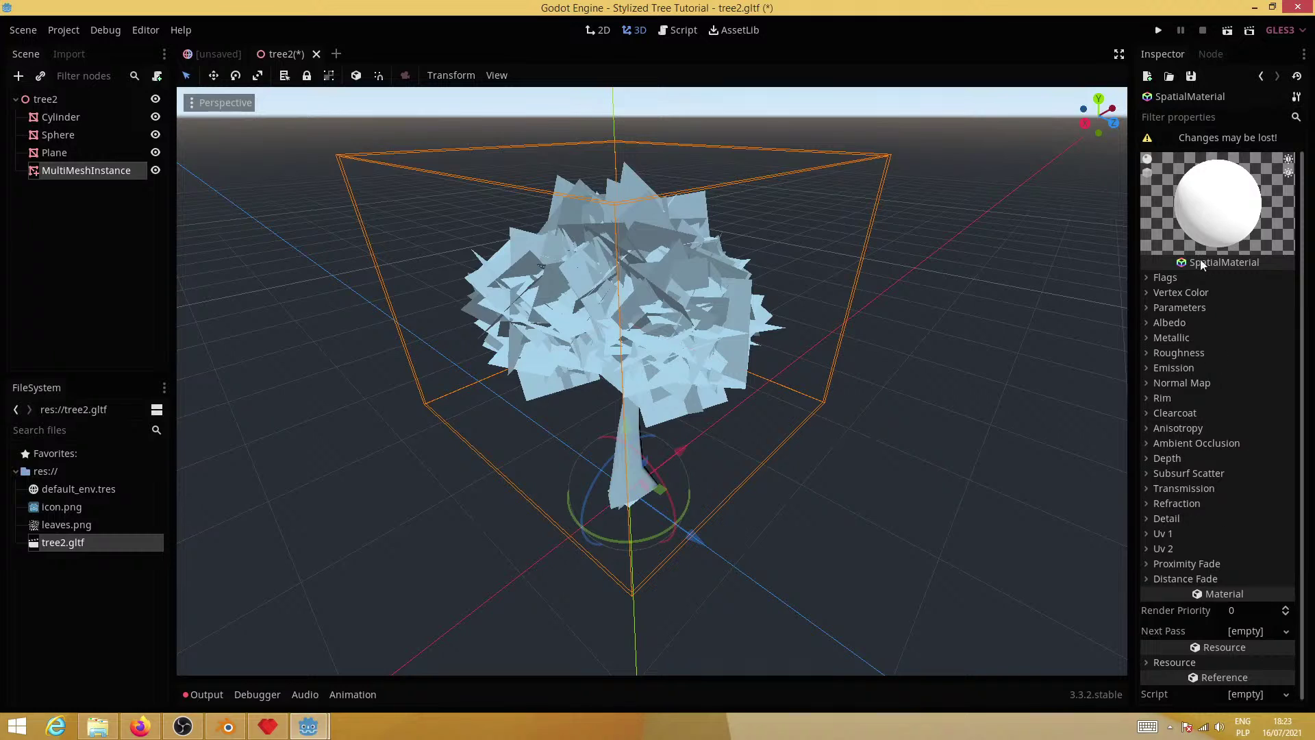
Assign leaves.png as the albedo texture of the leaf material
{"action": "left_click", "coordinate": [1181, 329]}
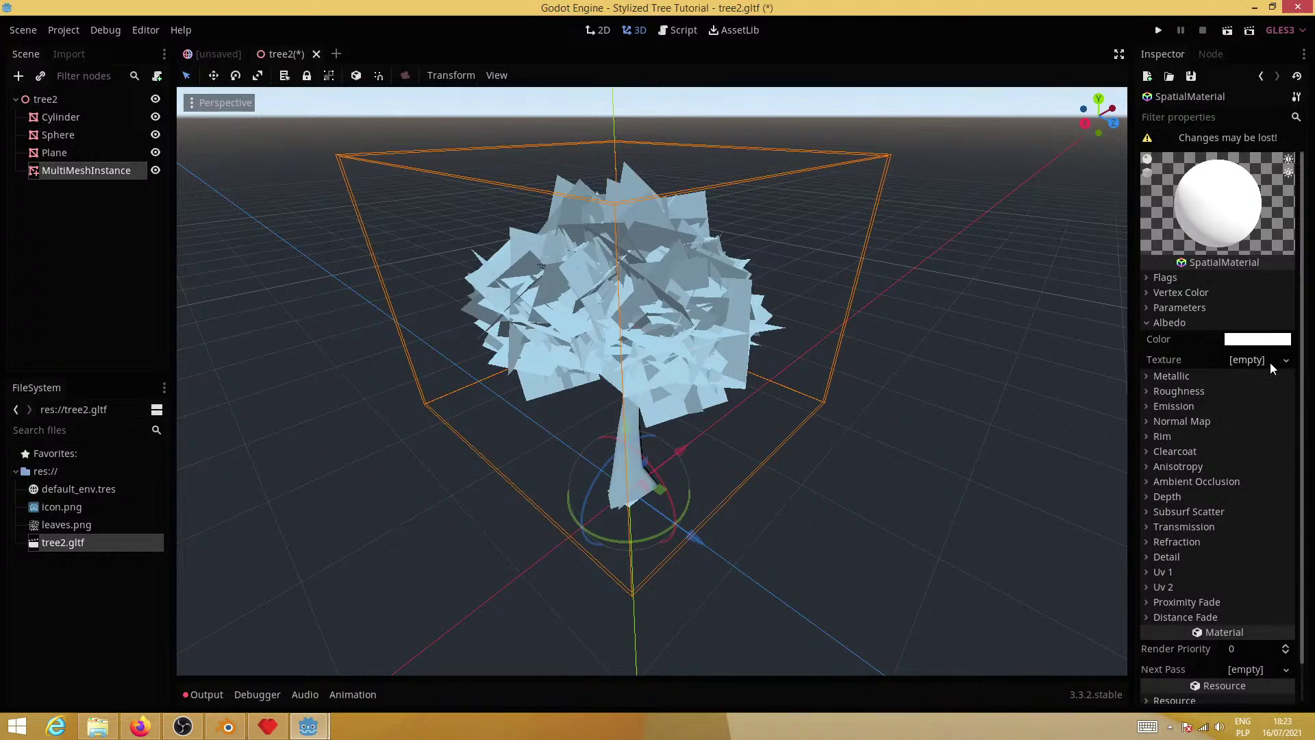
{"action": "left_click_drag", "start_coordinate": [76, 525], "coordinate": [1244, 361]}
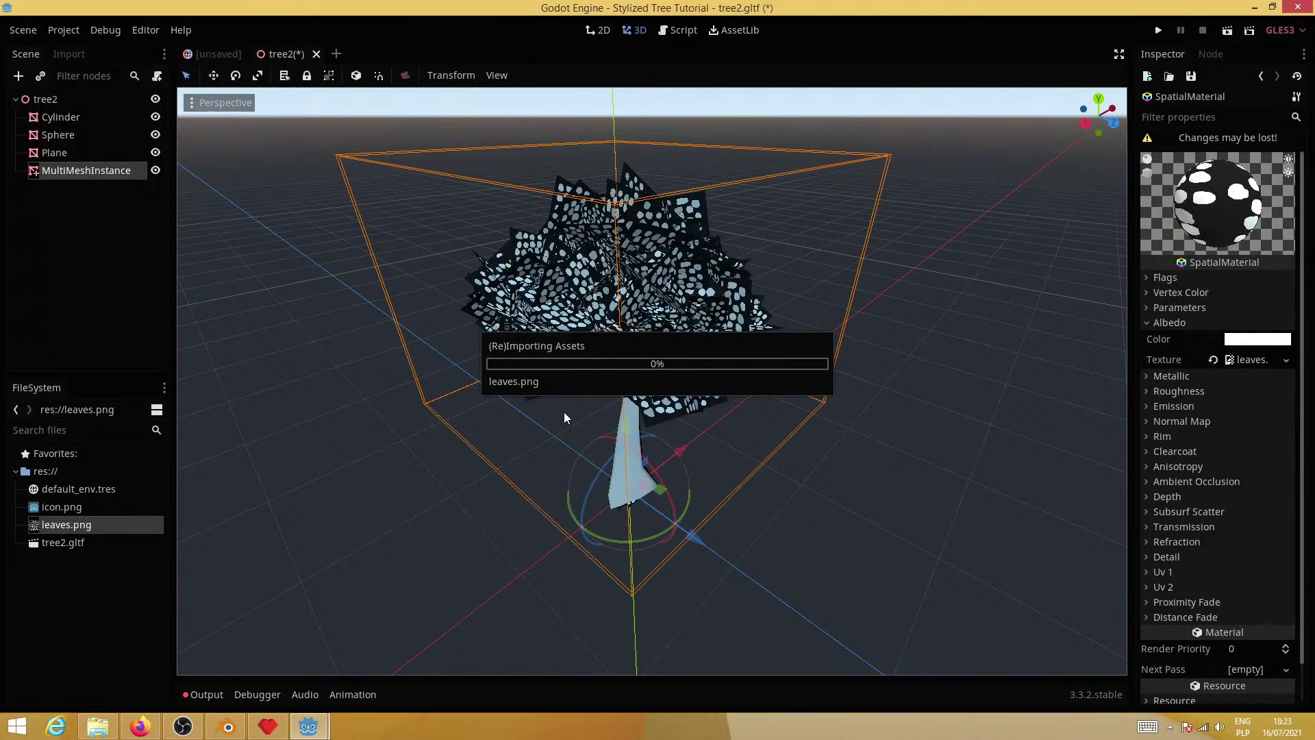
{"action": "middle_click_drag", "start_coordinate": [564, 416], "coordinate": [770, 313]}
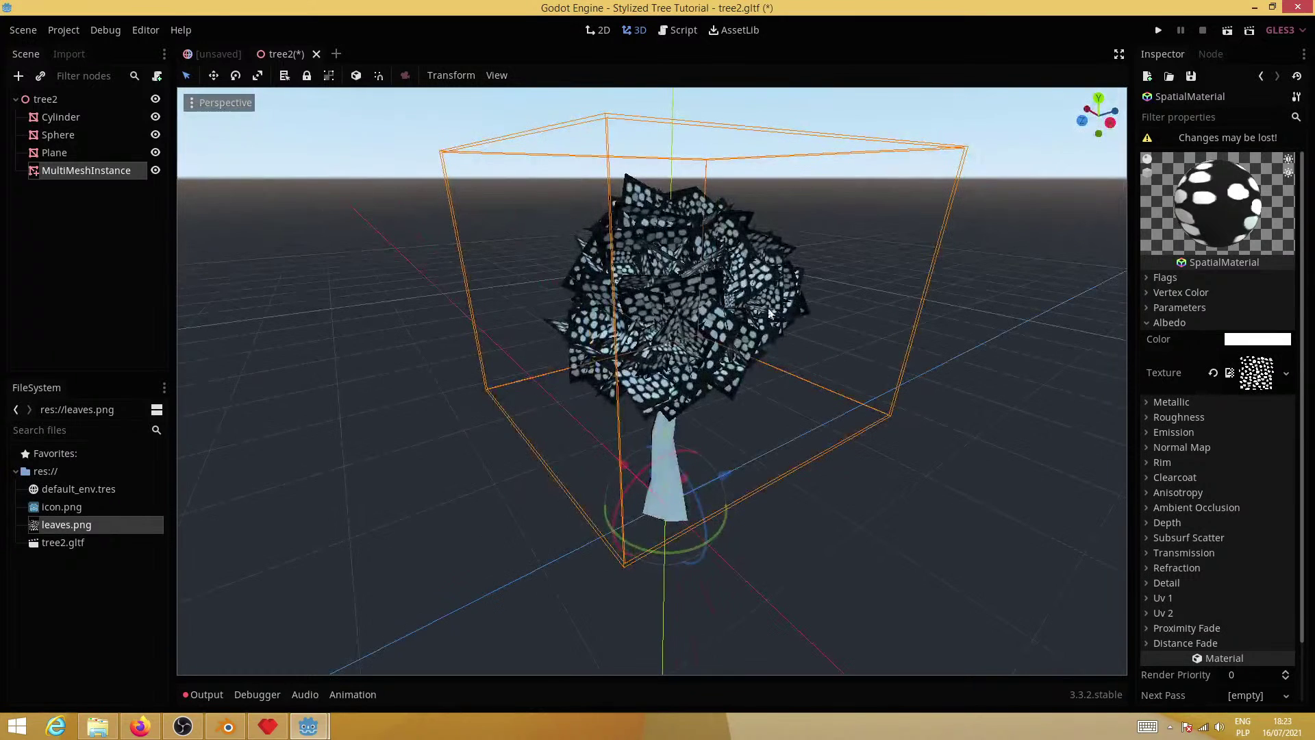
{"action": "middle_click_drag", "start_coordinate": [715, 425], "coordinate": [670, 426]}
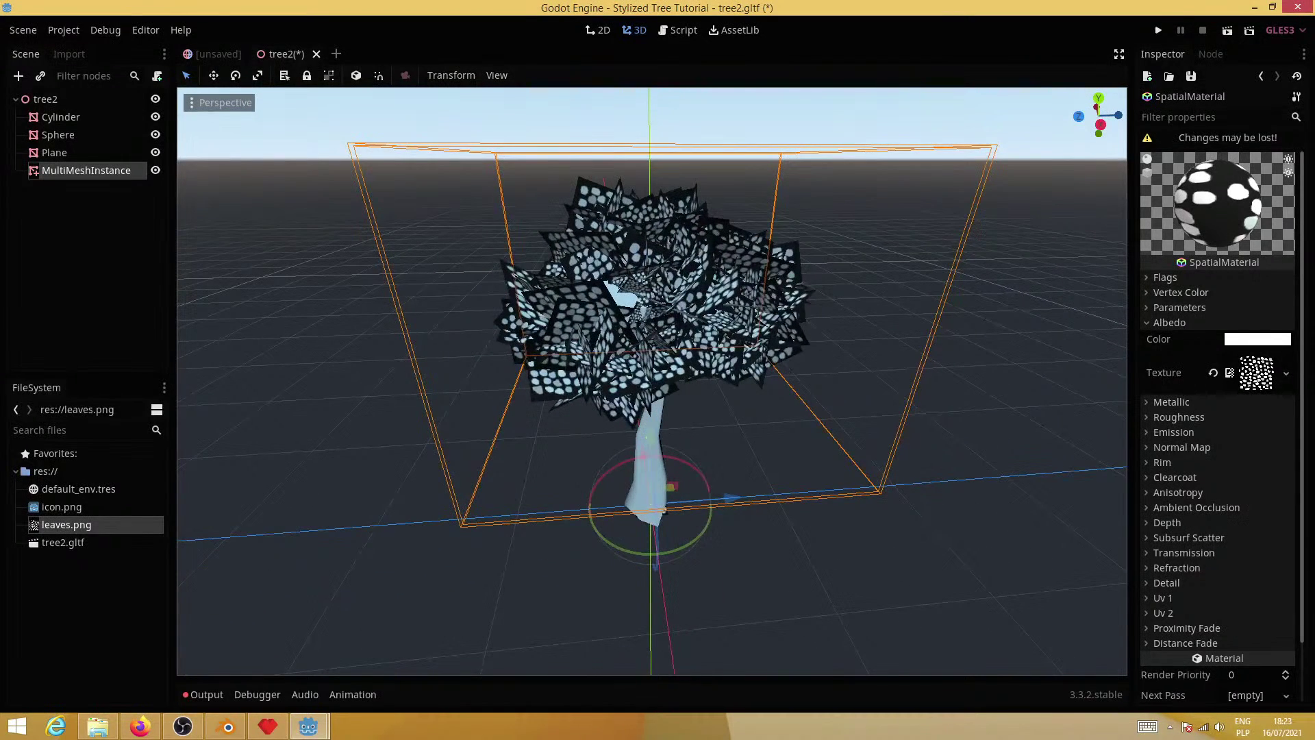
Reimport leaves.png with the 2D Pixel preset
{"action": "left_click", "coordinate": [75, 56]}
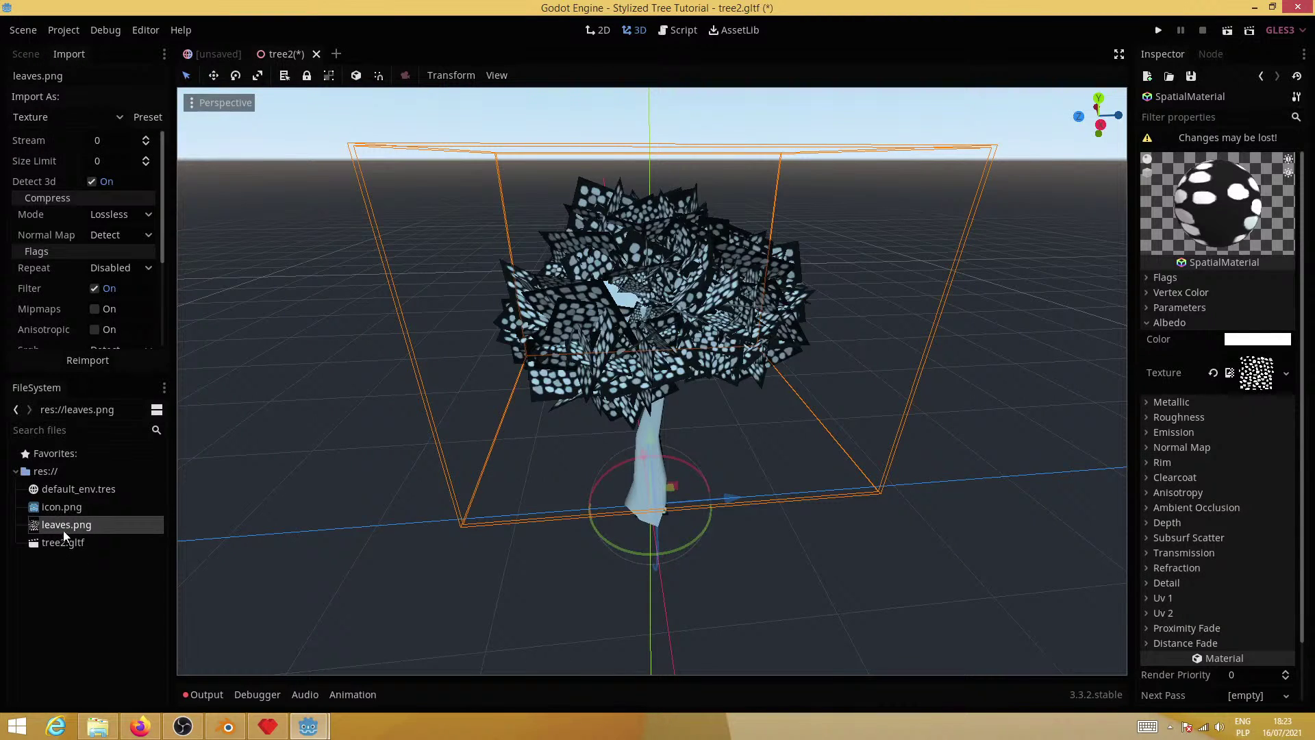
{"action": "left_click", "coordinate": [144, 117]}
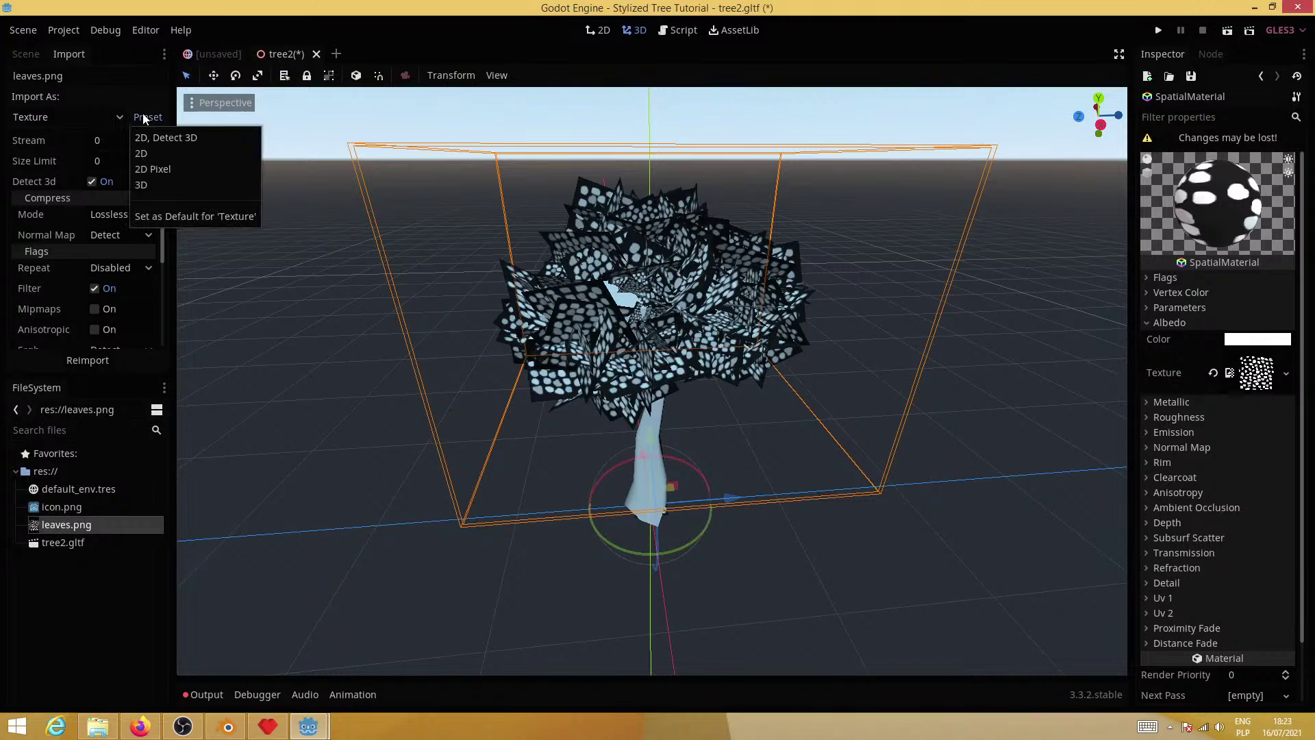
{"action": "left_click", "coordinate": [164, 170]}
{"action": "left_click", "coordinate": [80, 363]}
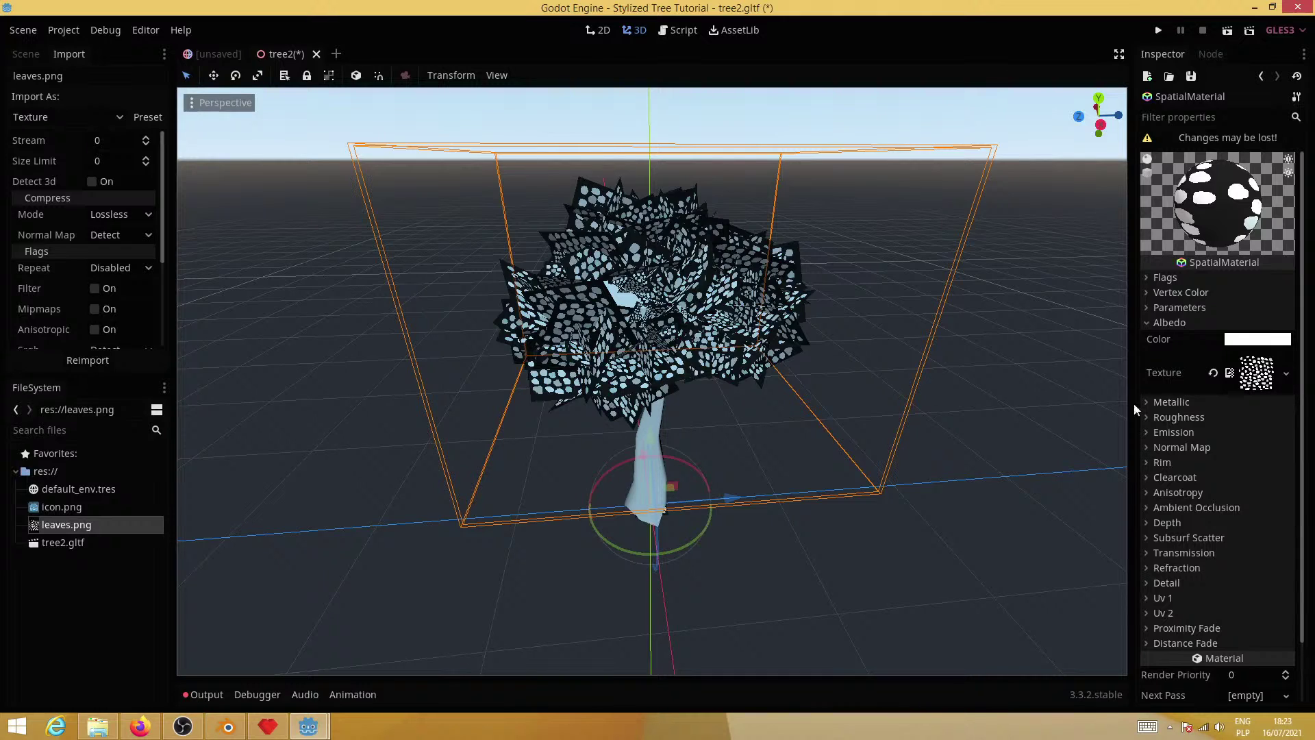
Set the leaf material's diffuse mode and specular mode to Toon
{"action": "left_click", "coordinate": [1170, 323]}
{"action": "left_click", "coordinate": [1180, 308]}
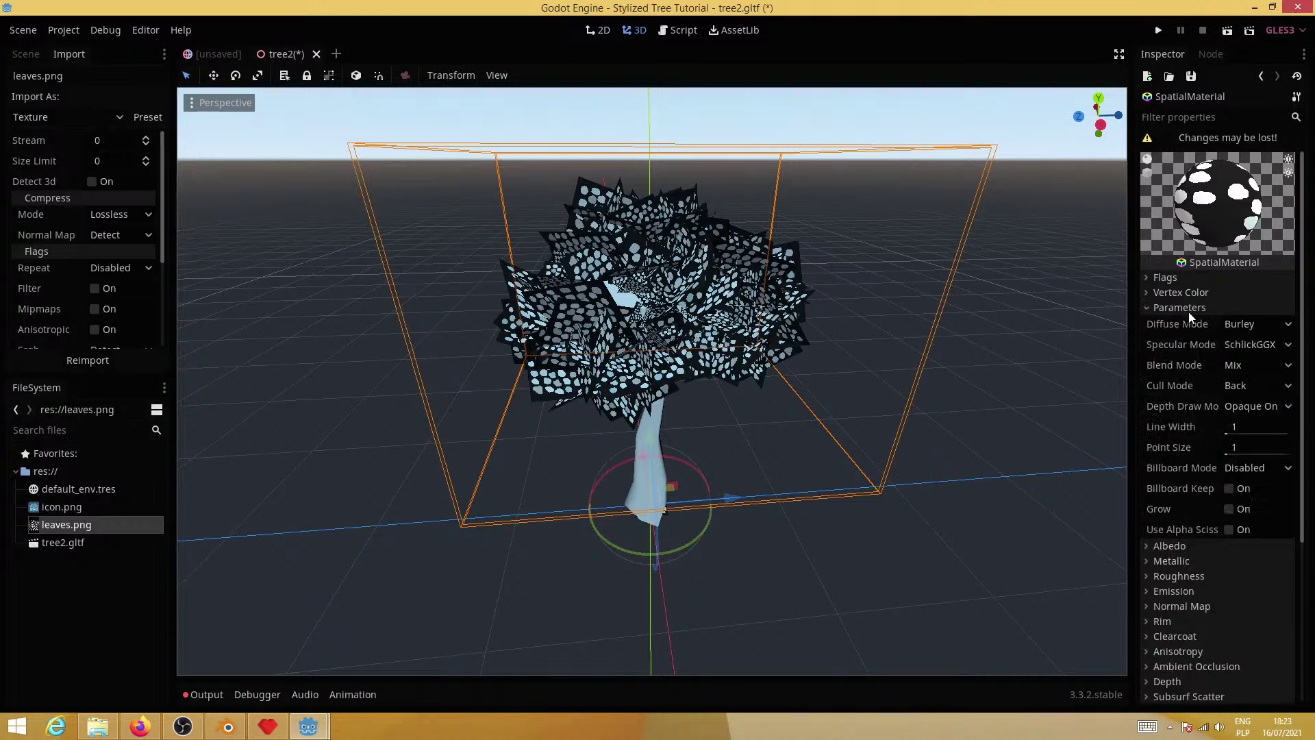
{"action": "left_click", "coordinate": [1254, 323]}
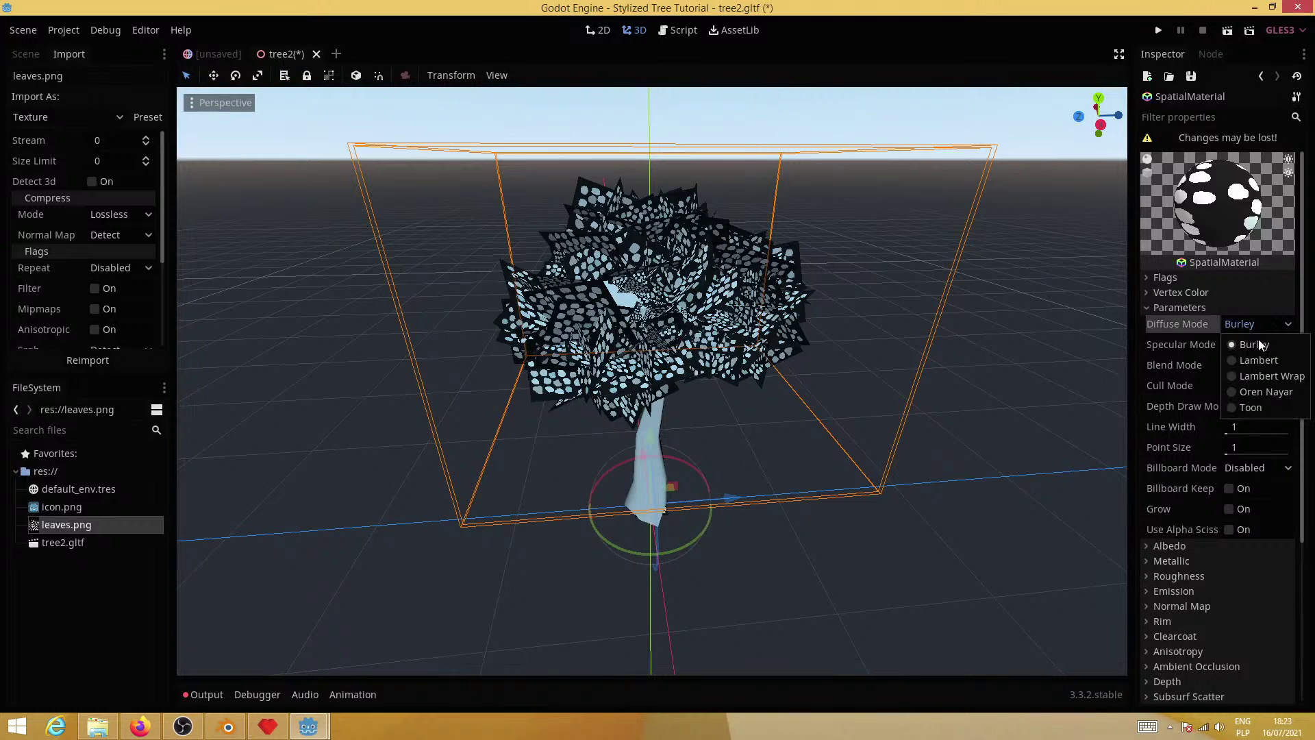
{"action": "left_click", "coordinate": [1251, 407]}
{"action": "left_click", "coordinate": [1256, 344]}
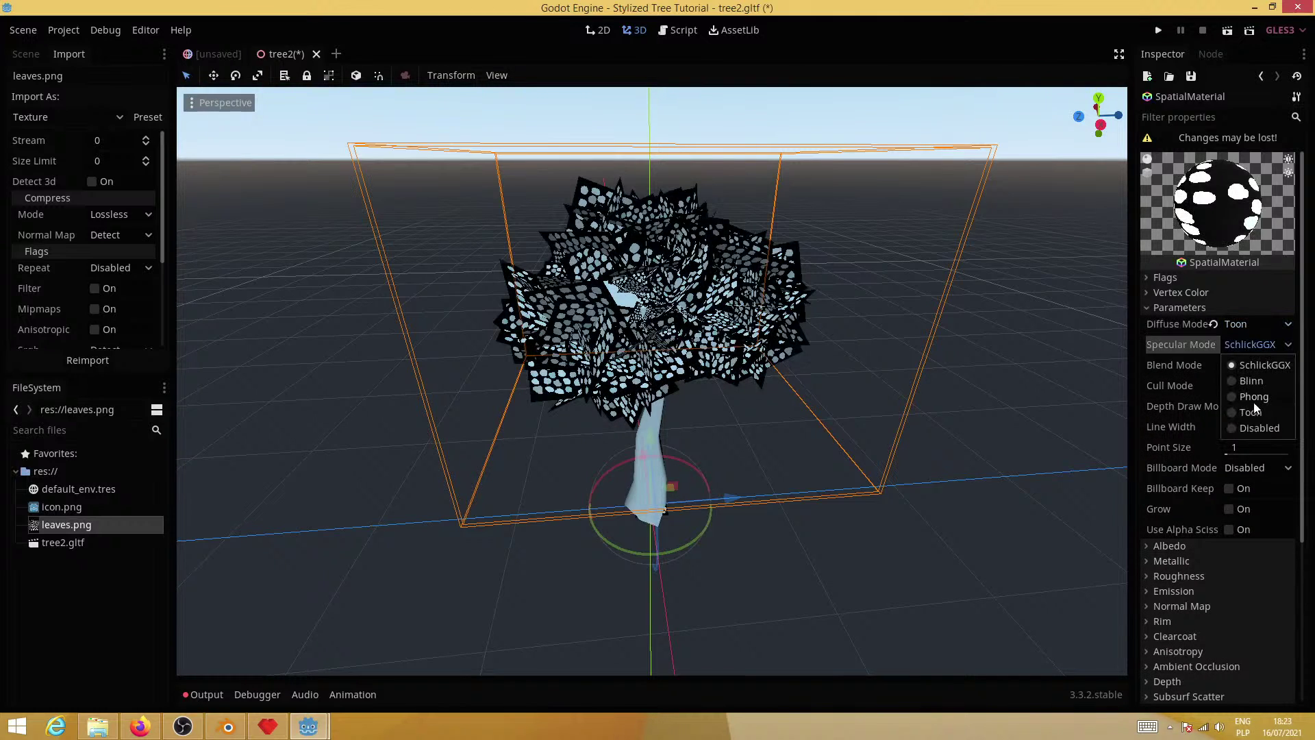
{"action": "left_click", "coordinate": [1251, 412]}
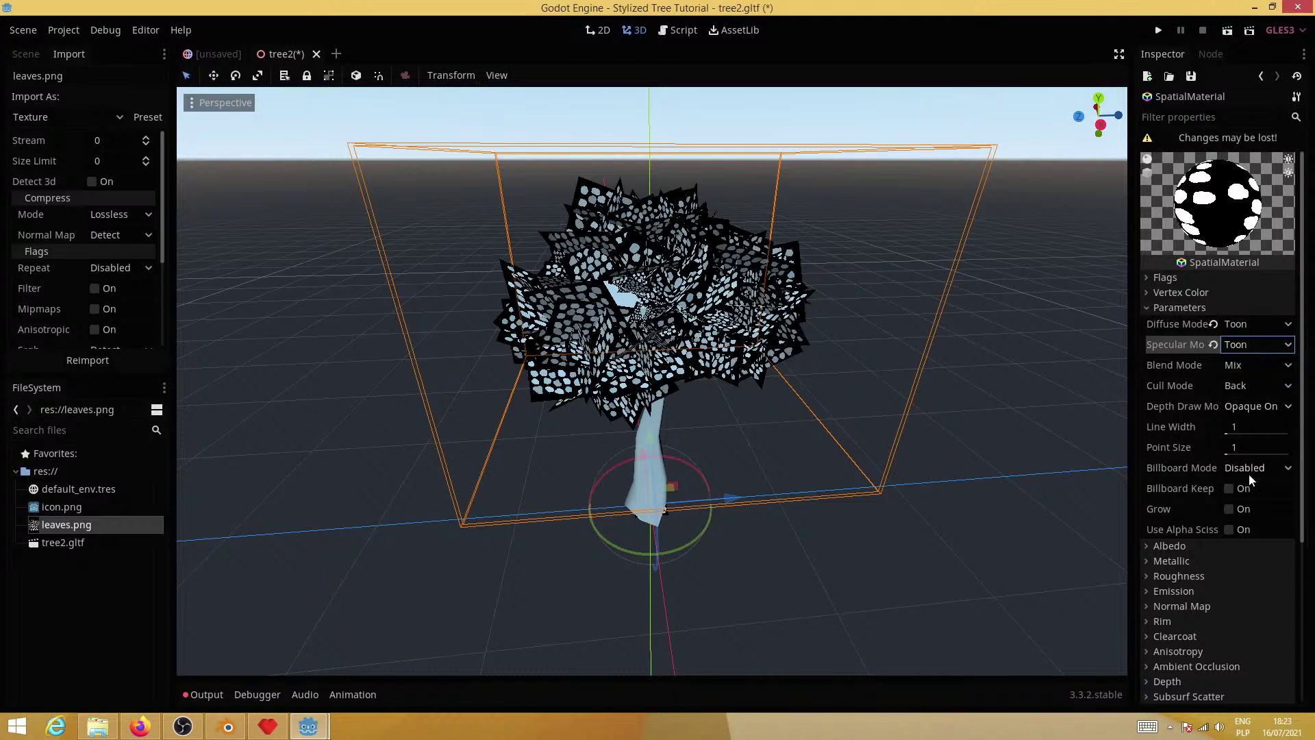
Set the leaf material's cull mode to Disabled so both sides of the leaf planes render
{"action": "left_click", "coordinate": [1244, 385]}
{"action": "left_click", "coordinate": [1251, 437]}
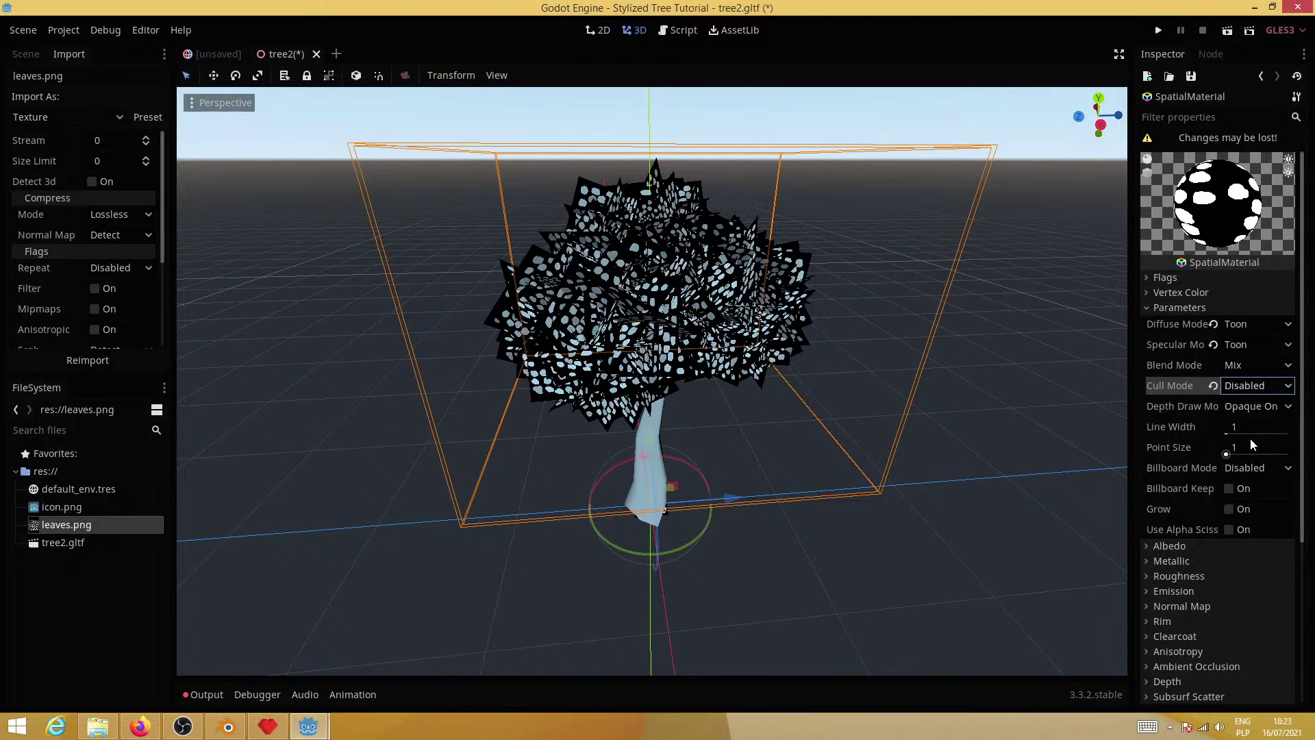
{"action": "middle_click_drag", "start_coordinate": [959, 463], "coordinate": [796, 325]}
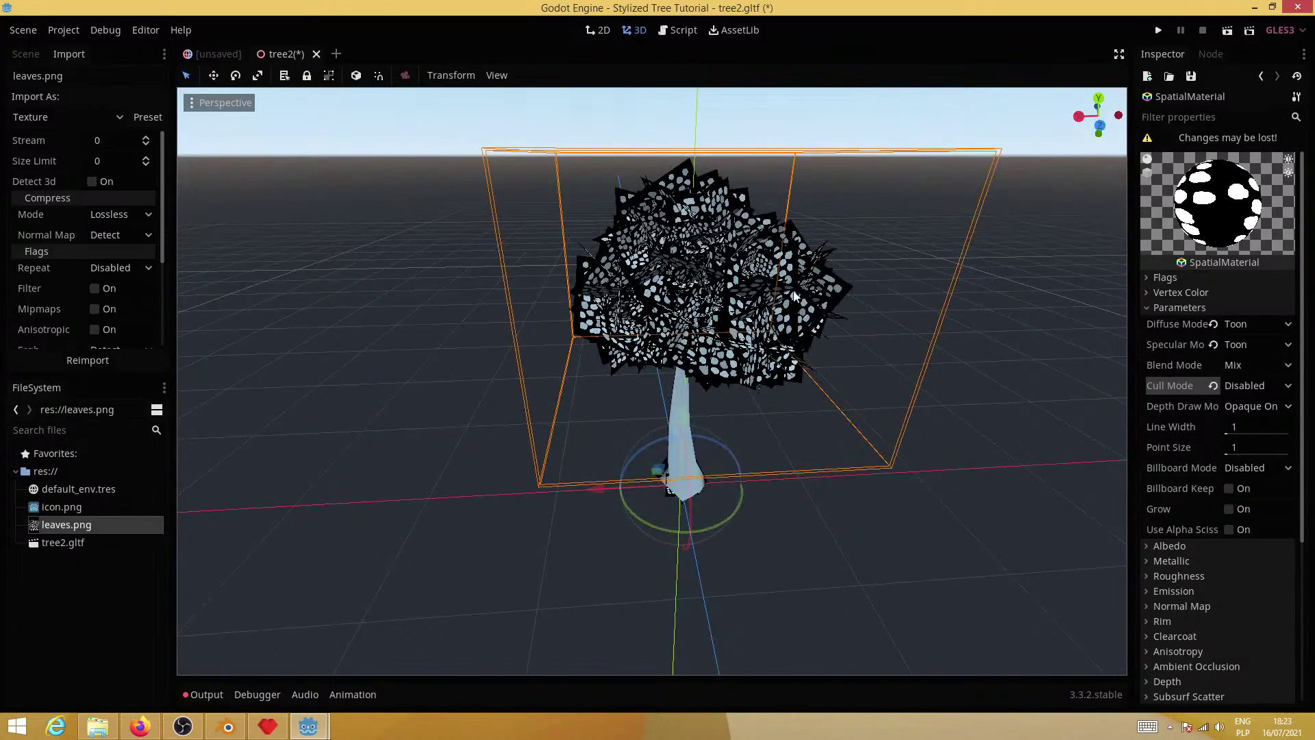
{"action": "middle_click_drag", "start_coordinate": [824, 419], "coordinate": [833, 484]}
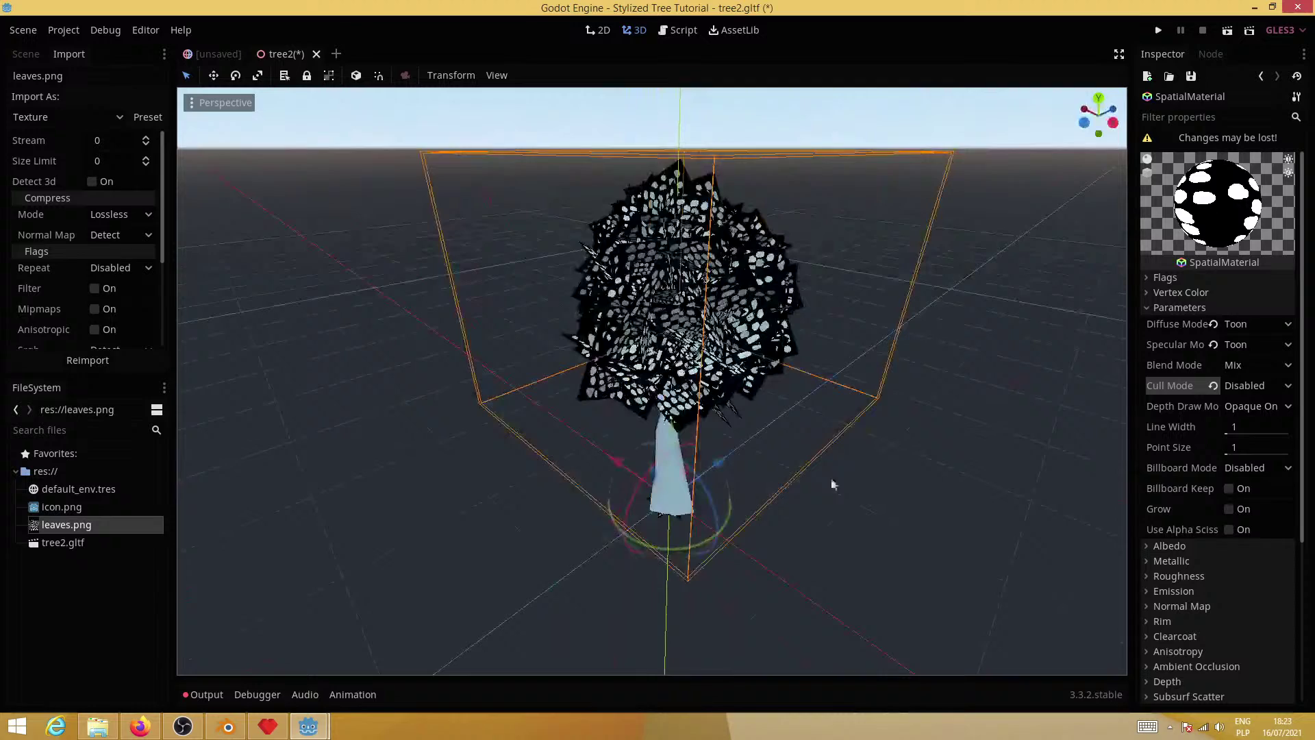
Set the leaf material's depth draw mode to Opaque Pre-Pass and enable alpha scissor
{"action": "left_click", "coordinate": [1265, 407]}
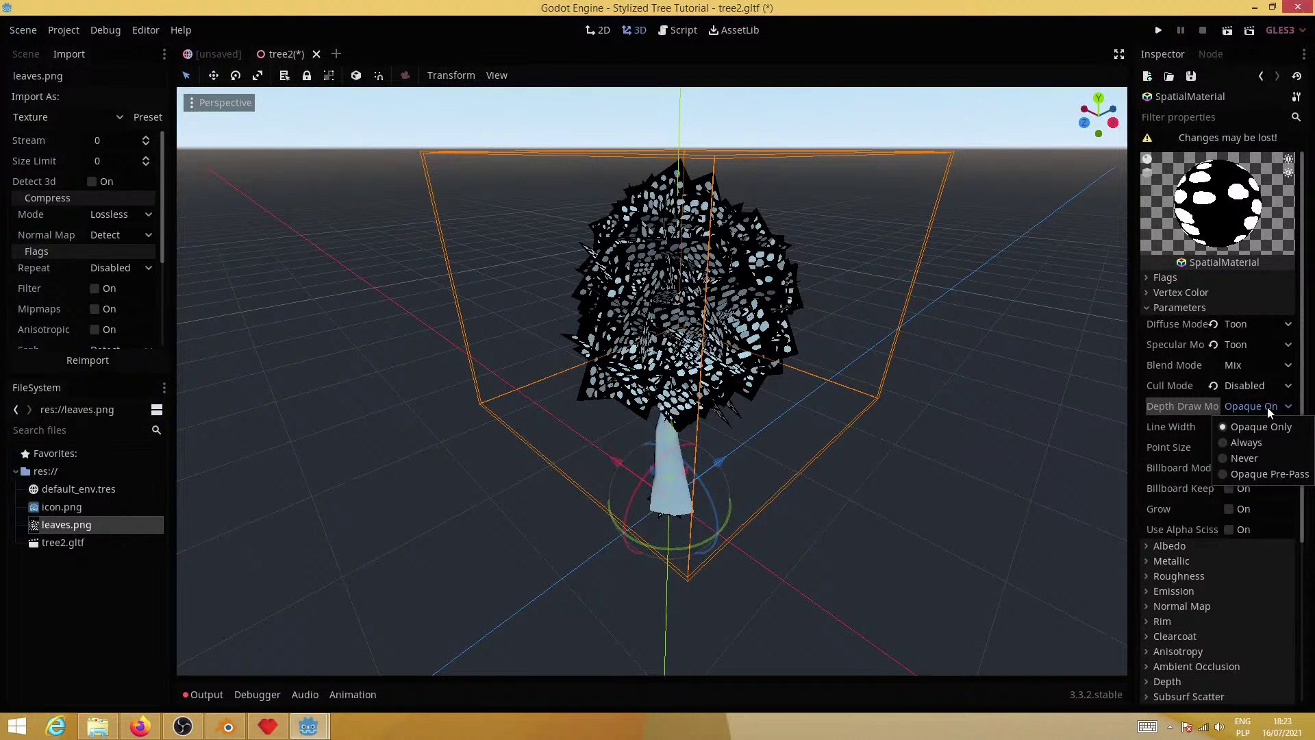
{"action": "left_click", "coordinate": [1259, 473]}
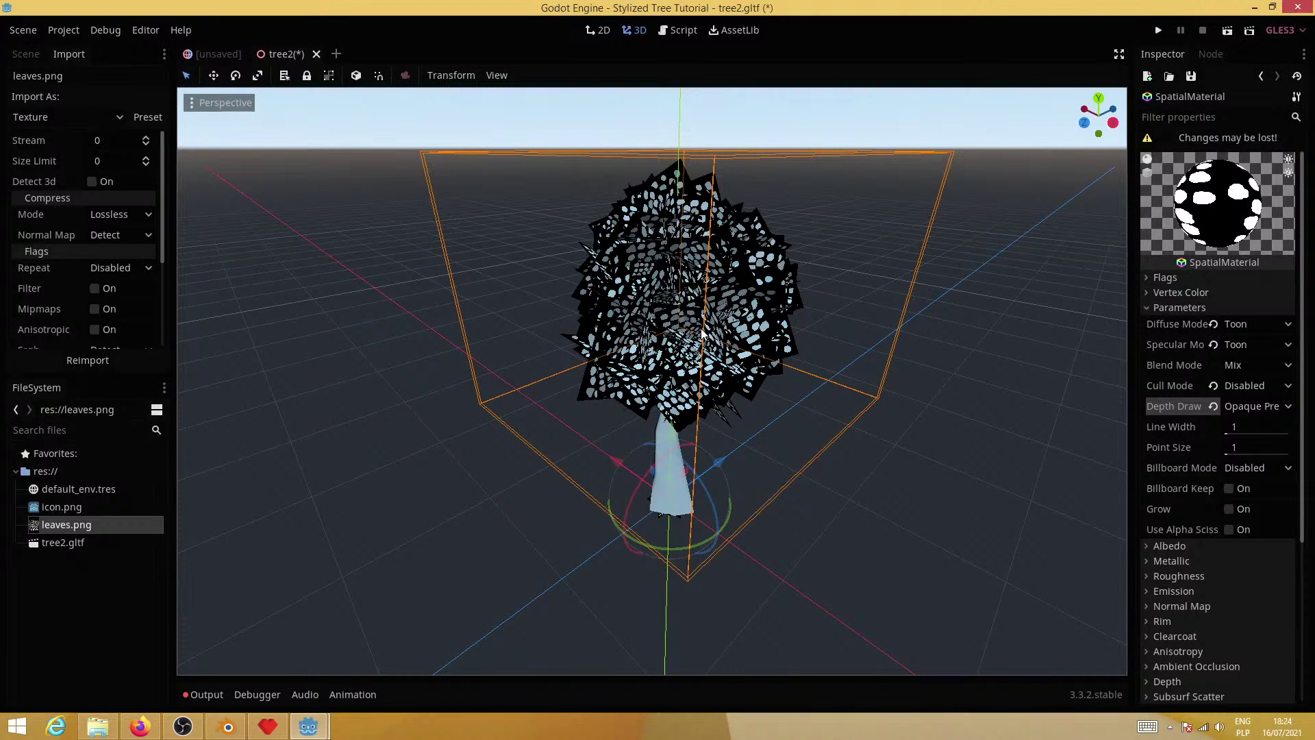
{"action": "left_click", "coordinate": [1228, 530]}
{"action": "middle_click_drag", "start_coordinate": [765, 467], "coordinate": [528, 446]}
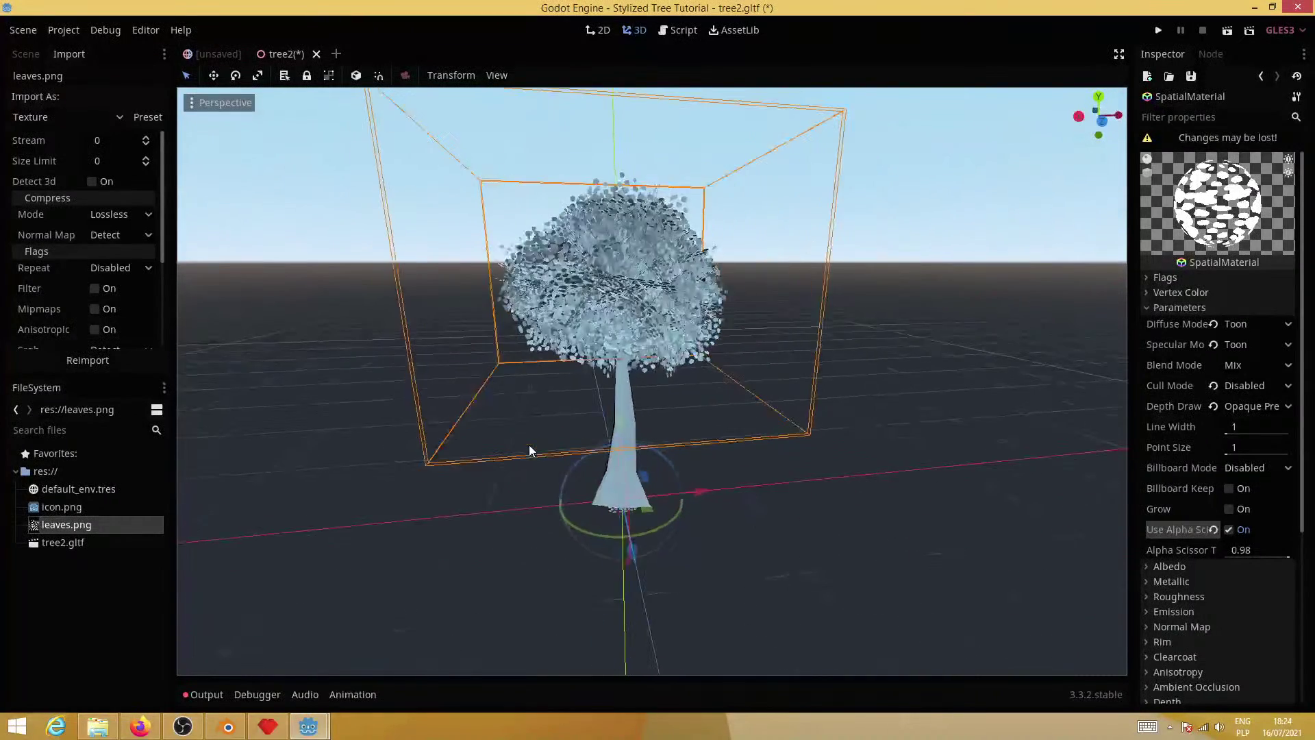
Set the leaf material's albedo color to the dark green 416125
{"action": "left_click", "coordinate": [1151, 309]}
{"action": "left_click", "coordinate": [1170, 325]}
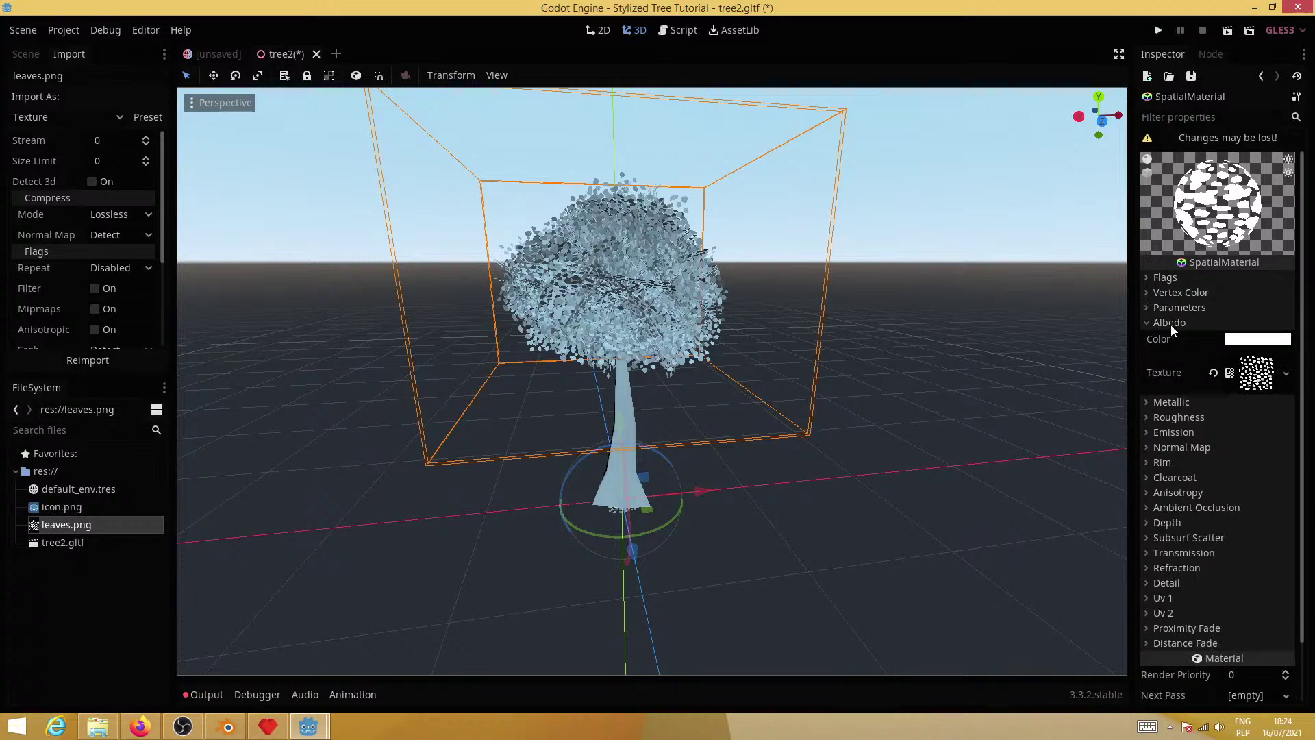
{"action": "left_click", "coordinate": [1245, 340]}
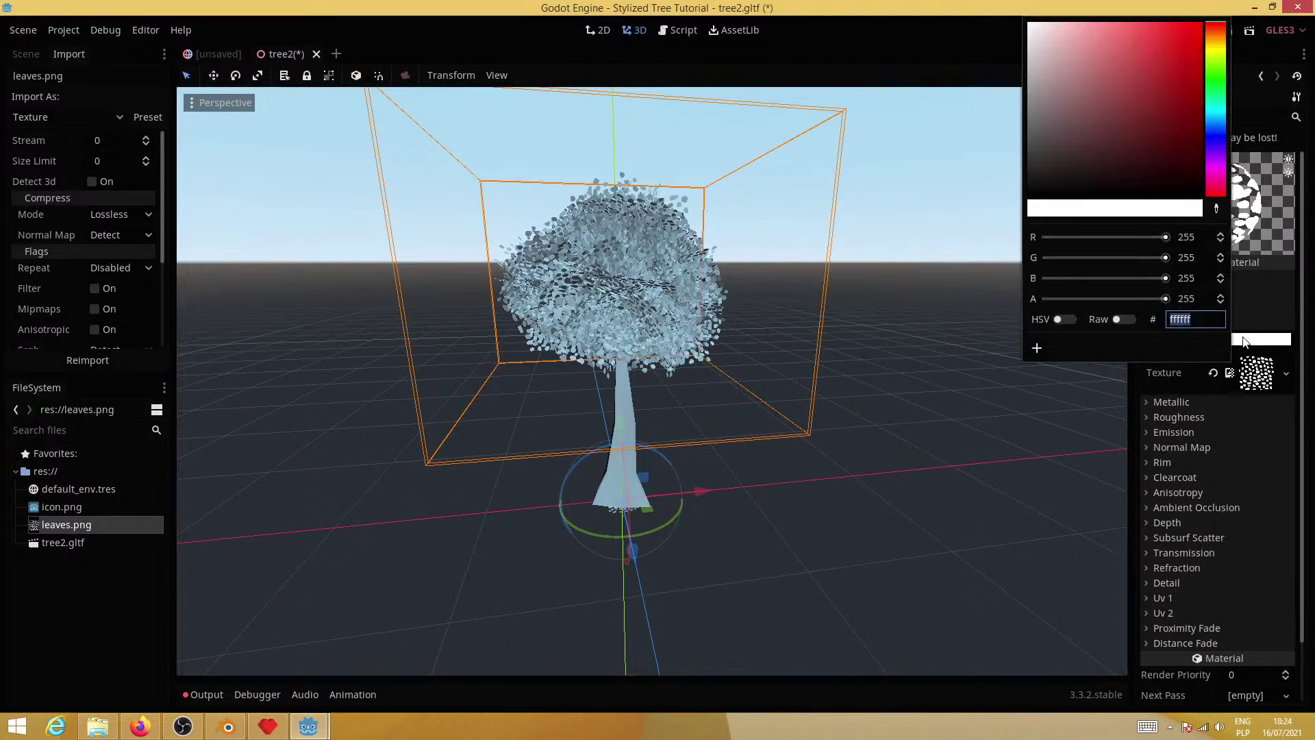
{"action": "left_click", "coordinate": [1217, 92]}
{"action": "left_click", "coordinate": [1215, 63]}
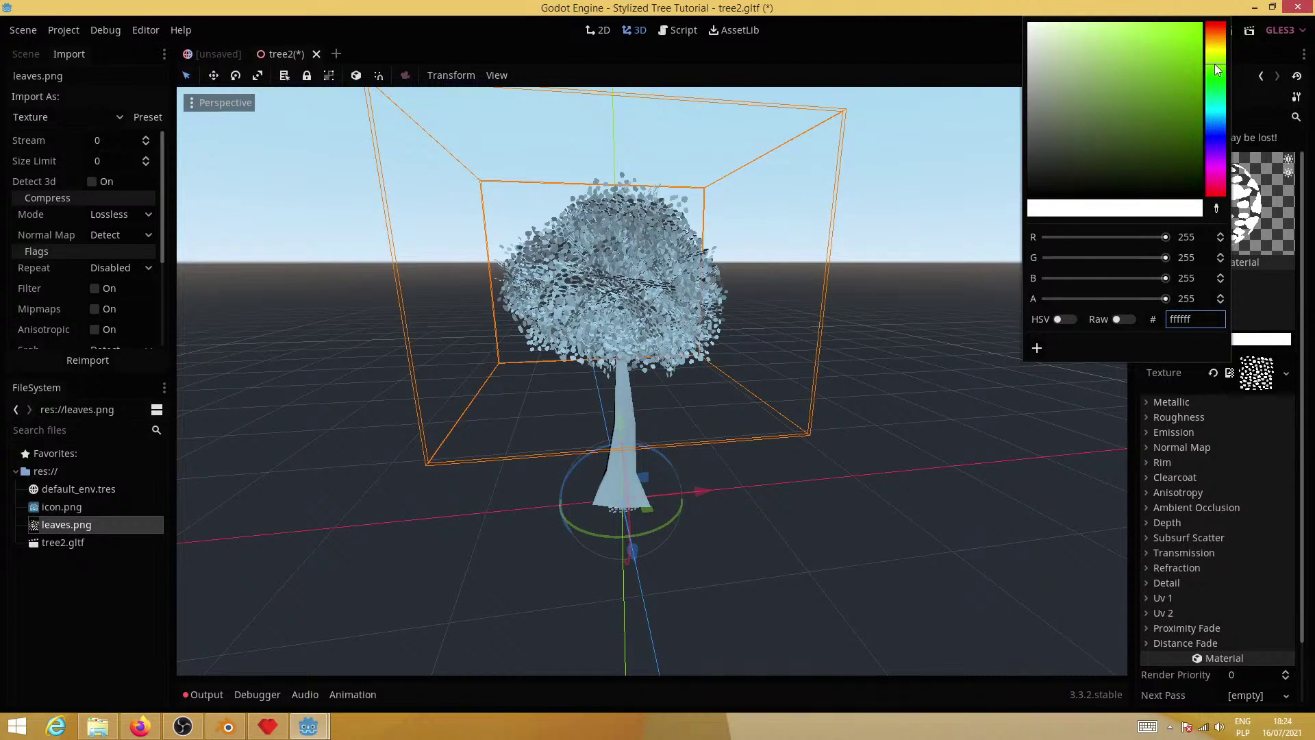
{"action": "left_click_drag", "start_coordinate": [1137, 124], "coordinate": [1135, 131]}
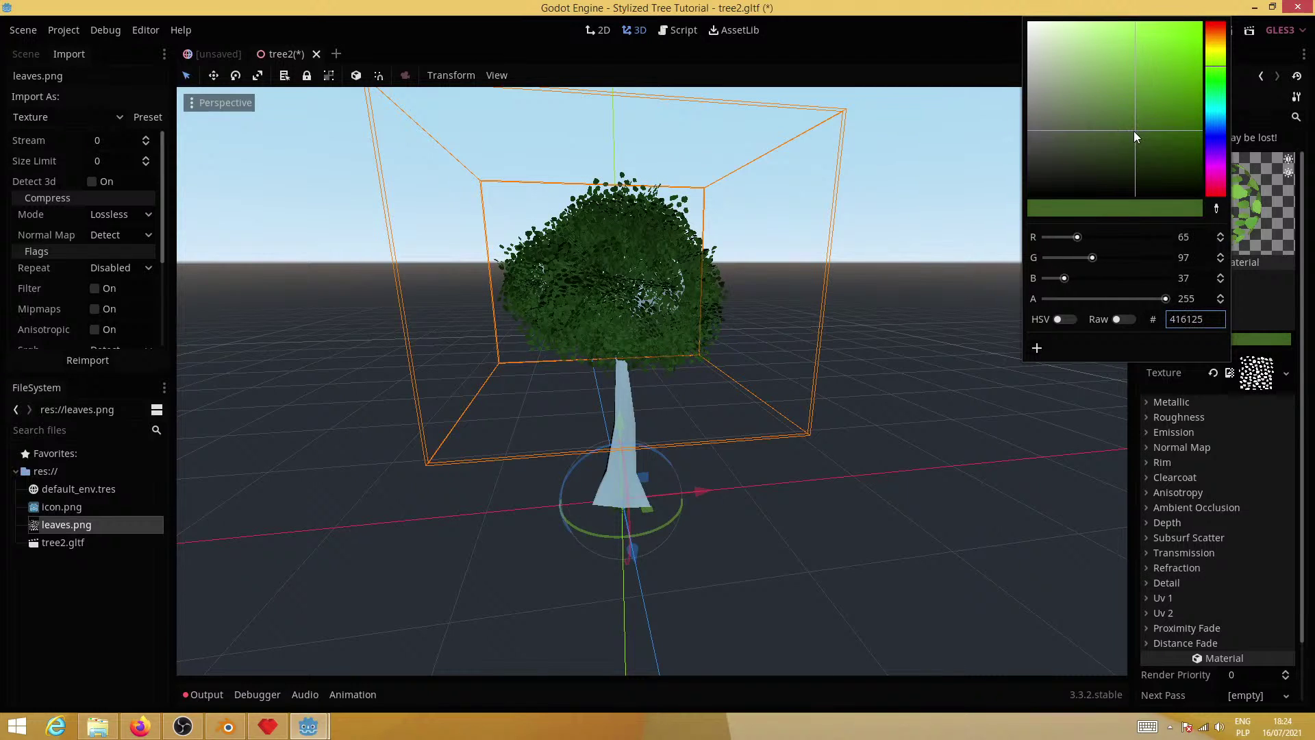
{"action": "left_click", "coordinate": [885, 482]}
{"action": "middle_click_drag", "start_coordinate": [882, 442], "coordinate": [837, 450]}
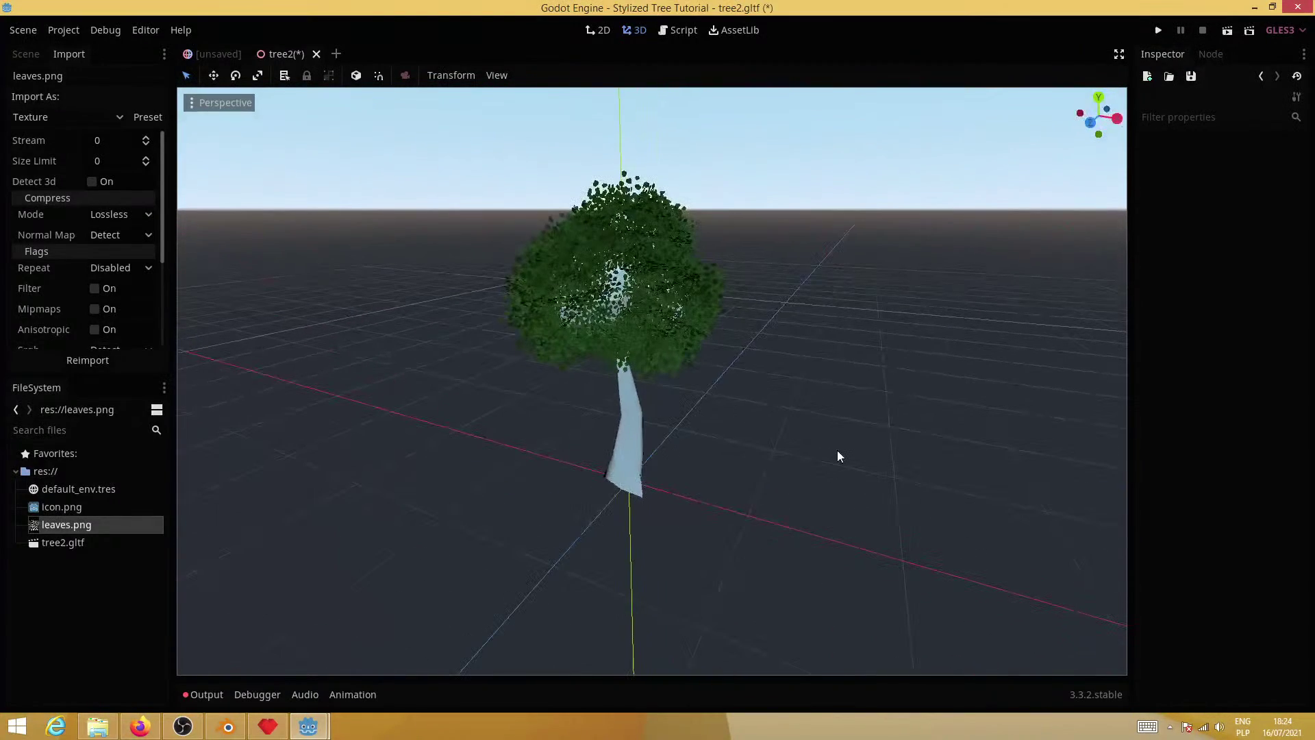
Hide the Sphere node in the tree2 scene so only the trunk and leaves are displayed
{"action": "left_click", "coordinate": [38, 55]}
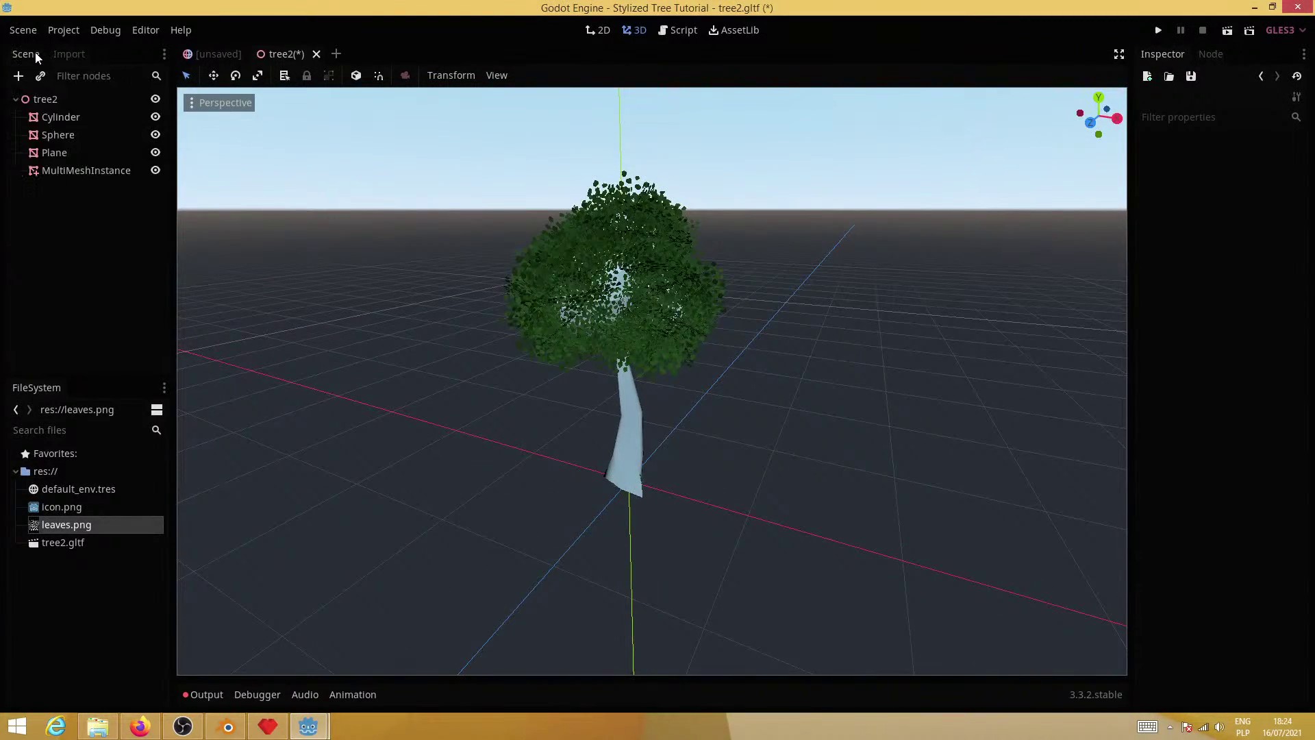
{"action": "left_click", "coordinate": [156, 135]}
{"action": "middle_click_drag", "start_coordinate": [610, 296], "coordinate": [707, 325]}
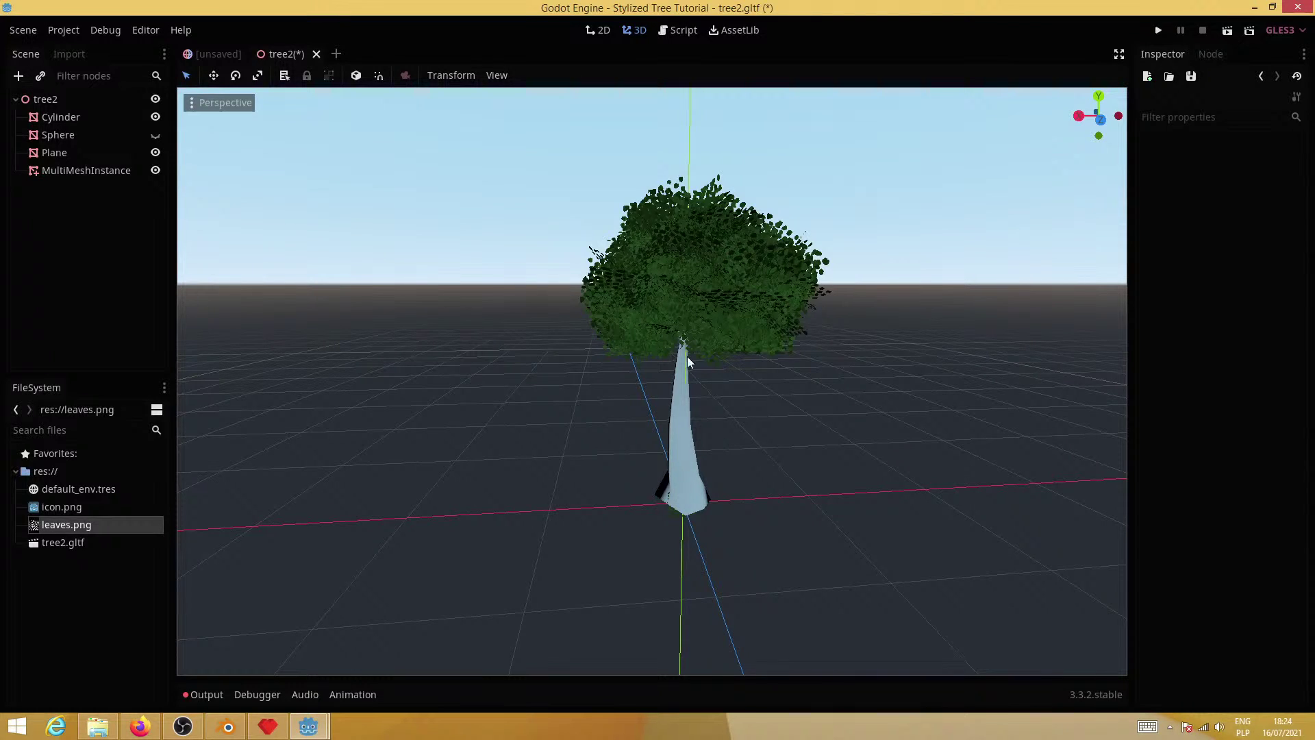
Set the albedo color of the trunk (Cylinder) material to the brown 685120
{"action": "left_click", "coordinate": [683, 421]}
{"action": "left_click", "coordinate": [1278, 316]}
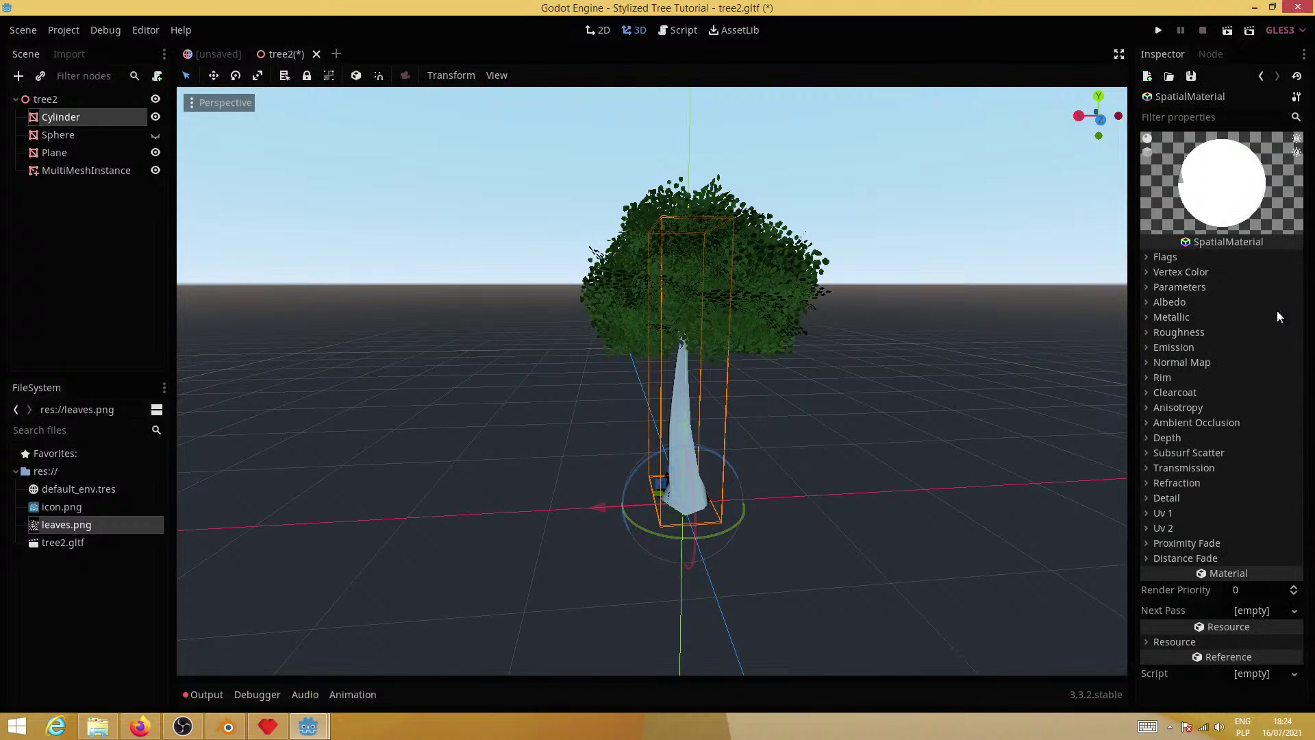
{"action": "left_click", "coordinate": [1171, 303]}
{"action": "left_click", "coordinate": [1248, 319]}
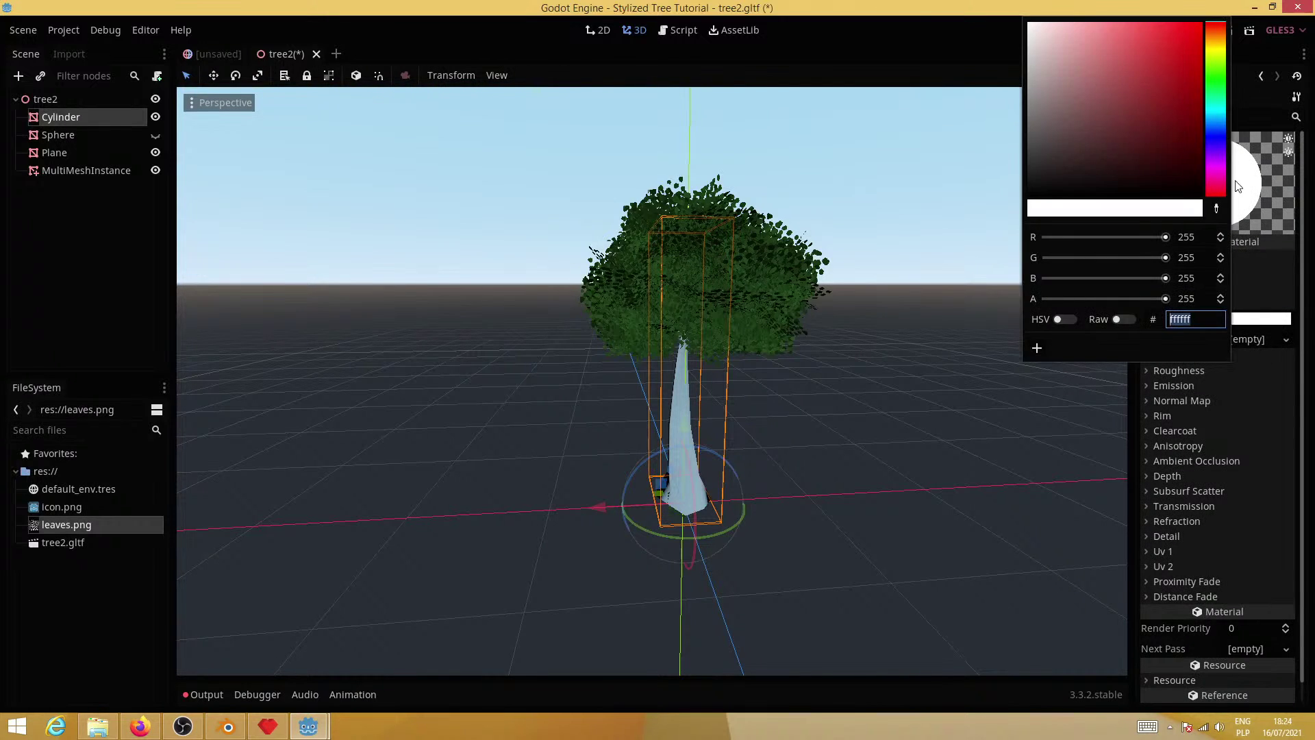
{"action": "left_click_drag", "start_coordinate": [1213, 47], "coordinate": [1217, 41]}
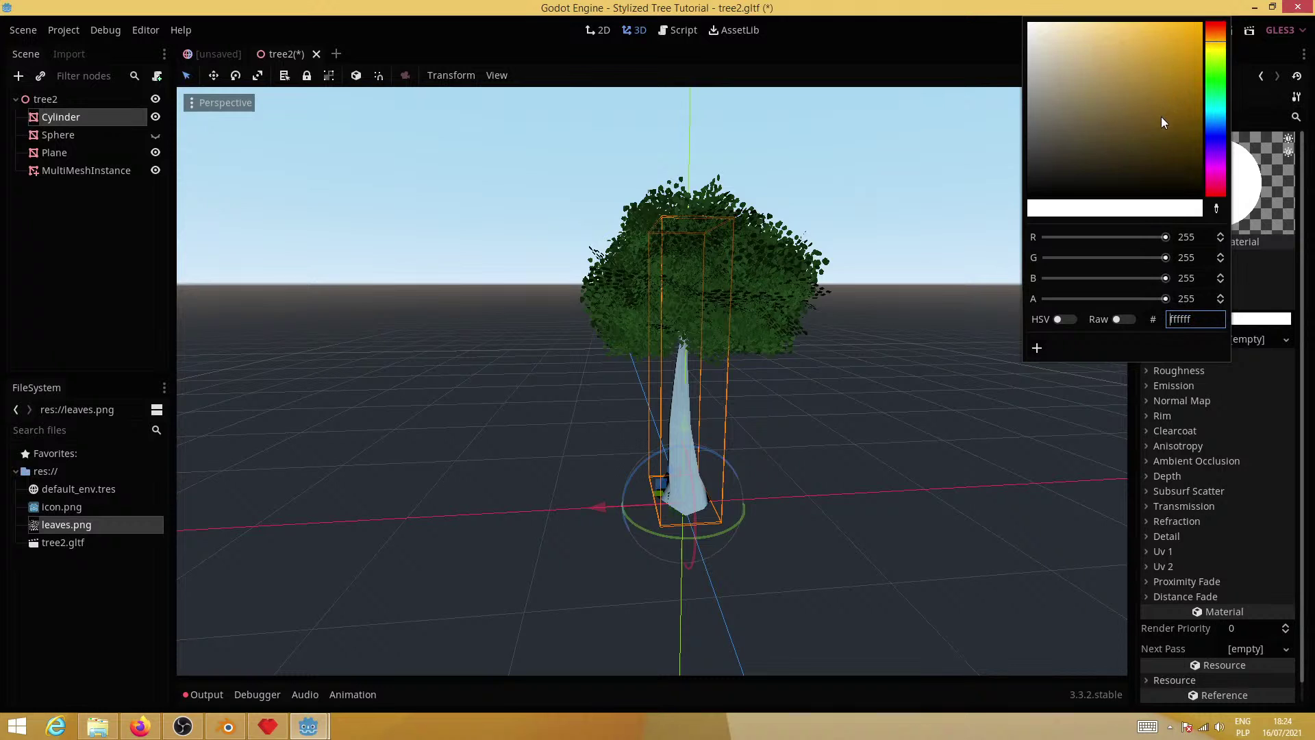
{"action": "mouse_move", "coordinate": [1161, 118]}
{"action": "left_mouse_down"}
{"action": "mouse_move", "coordinate": [1162, 147]}
{"action": "mouse_move", "coordinate": [1150, 125]}
{"action": "left_mouse_up"}
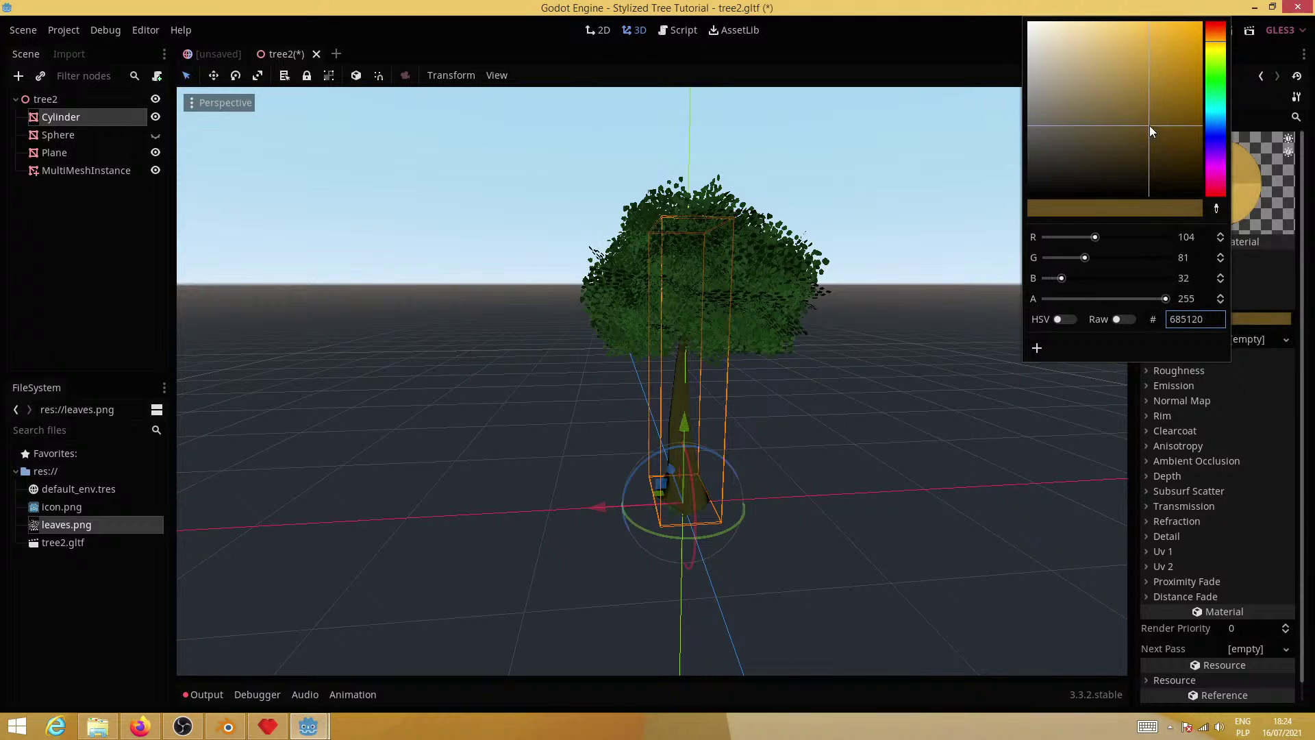
{"action": "left_click", "coordinate": [729, 437]}
{"action": "mouse_move", "coordinate": [846, 479]}
{"action": "middle_mouse_down"}
{"action": "mouse_move", "coordinate": [748, 470]}
{"action": "mouse_move", "coordinate": [856, 473]}
{"action": "middle_mouse_up"}
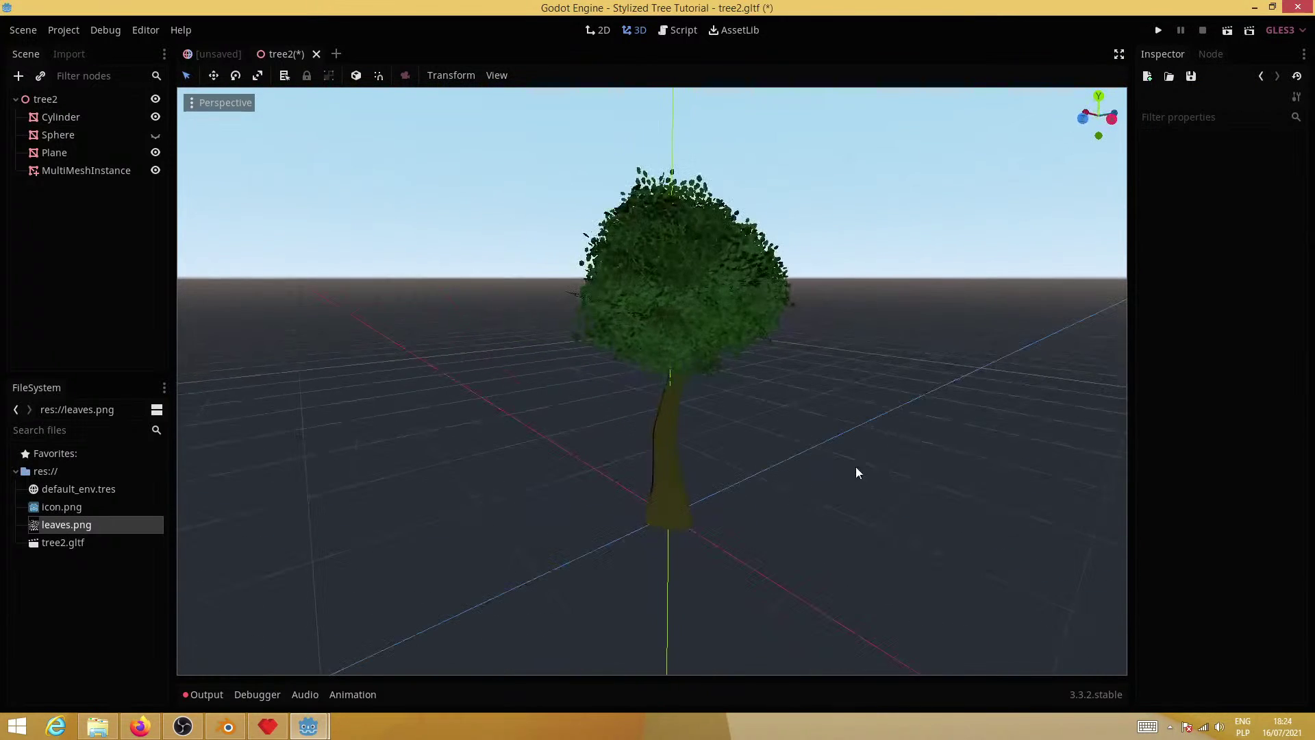
Save the tree scene in Godot's scene format as tree2.tscn in the project root
{"action": "key", "text": "ctrl+s"}
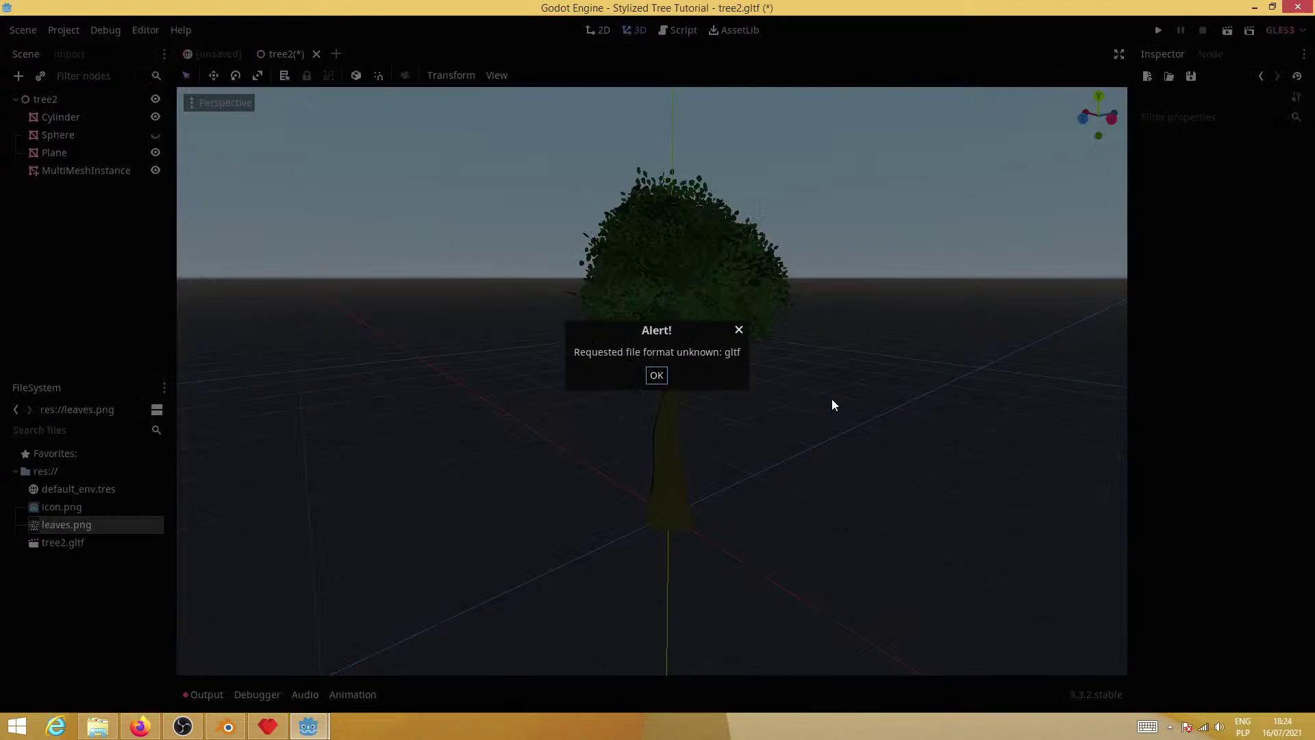
{"action": "left_click", "coordinate": [656, 376]}
{"action": "left_click", "coordinate": [23, 30]}
{"action": "left_click", "coordinate": [56, 162]}
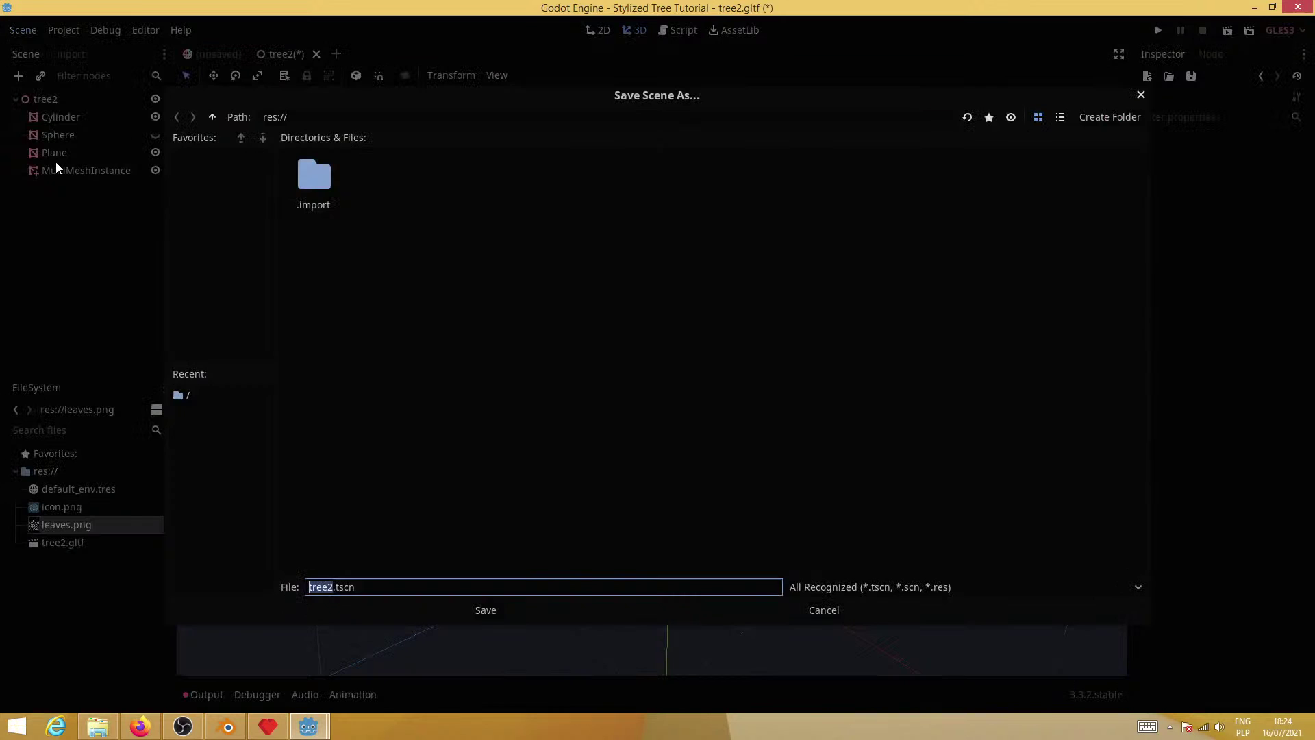
{"action": "left_click", "coordinate": [487, 610]}
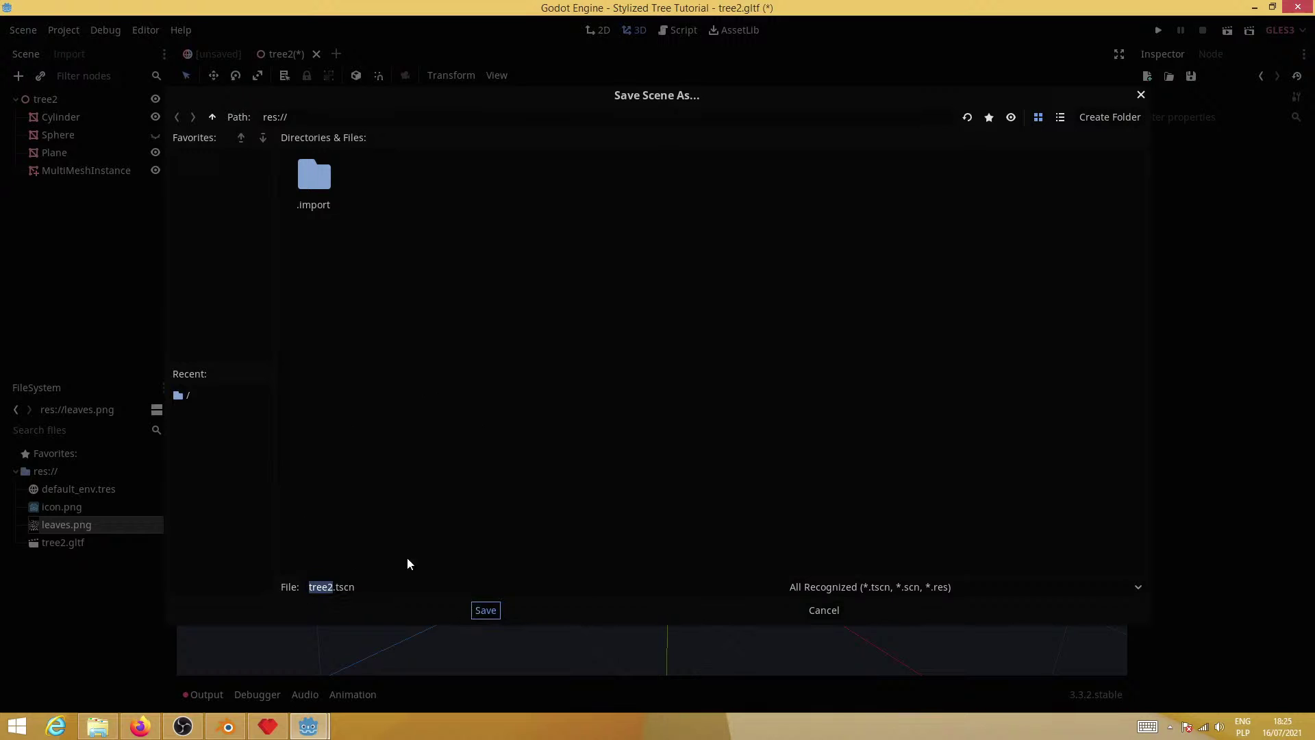
In the unsaved main scene, set the Ground material's albedo color to the muted green 345645
{"action": "left_click", "coordinate": [218, 54]}
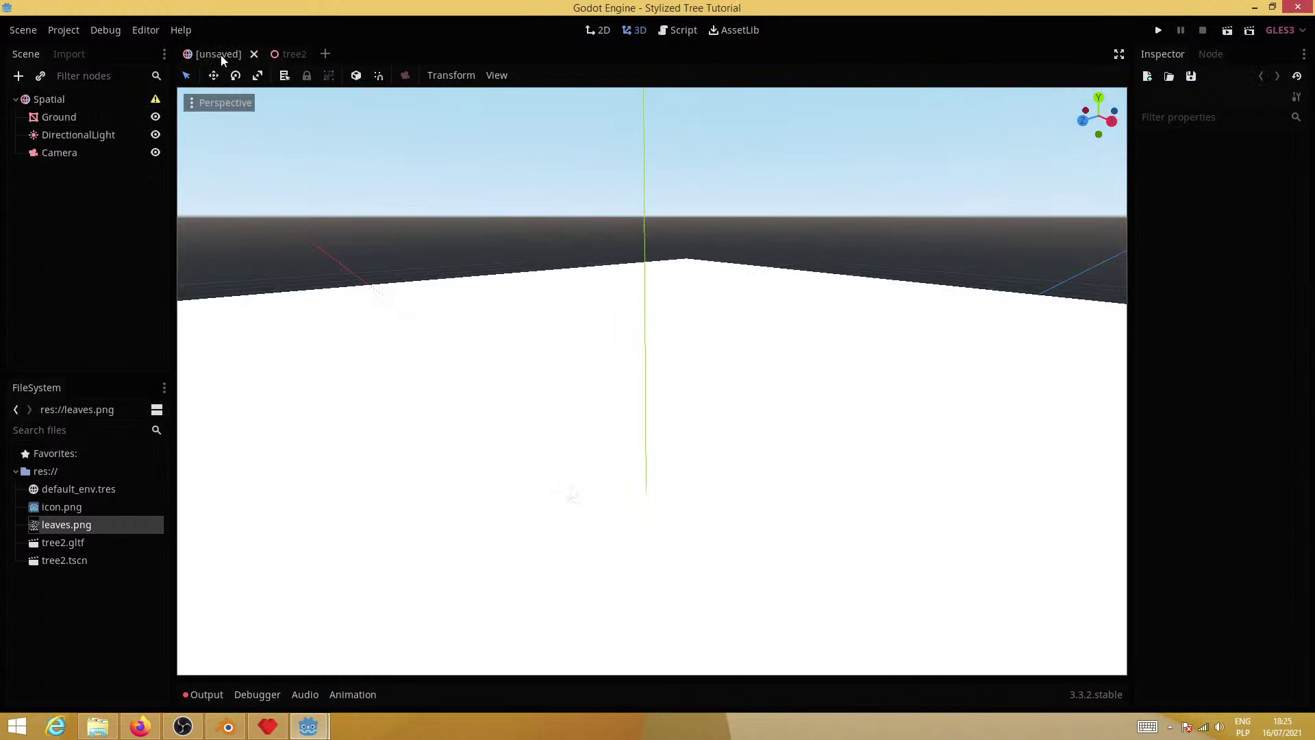
{"action": "left_click", "coordinate": [766, 467]}
{"action": "left_click", "coordinate": [1276, 273]}
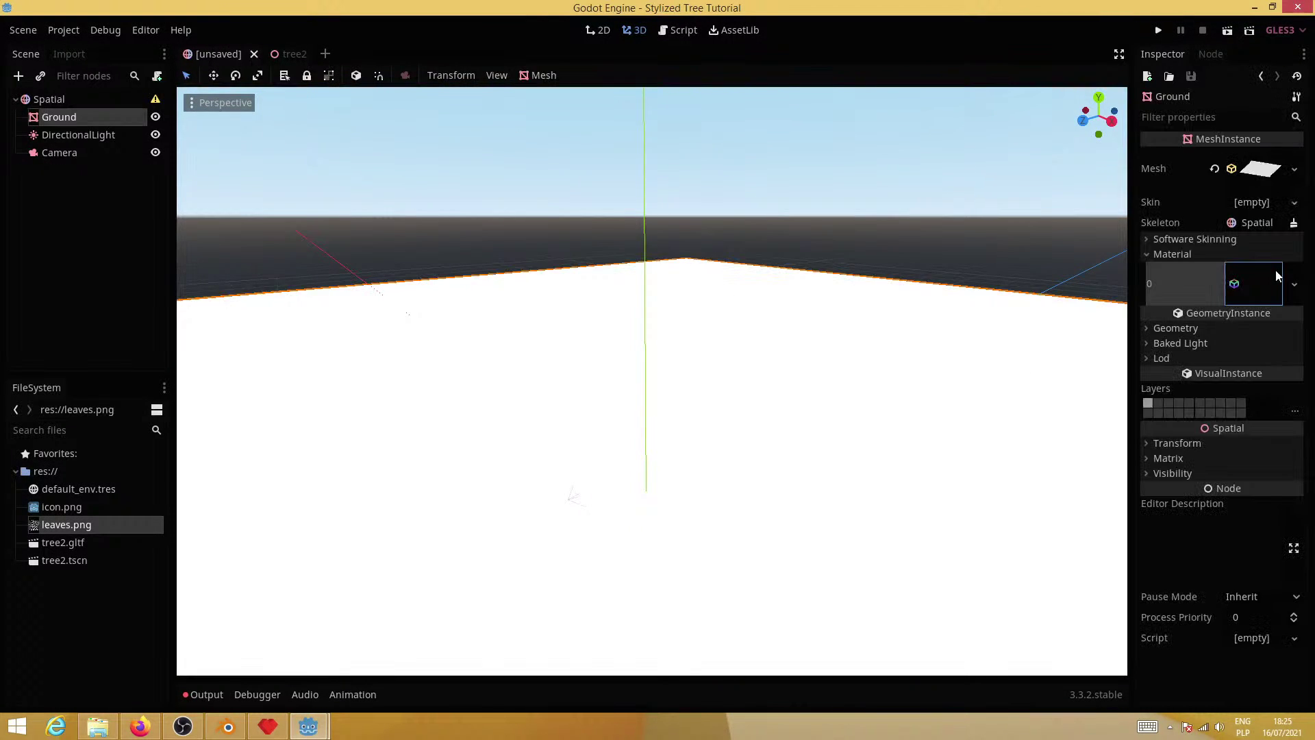
{"action": "left_click", "coordinate": [1179, 287]}
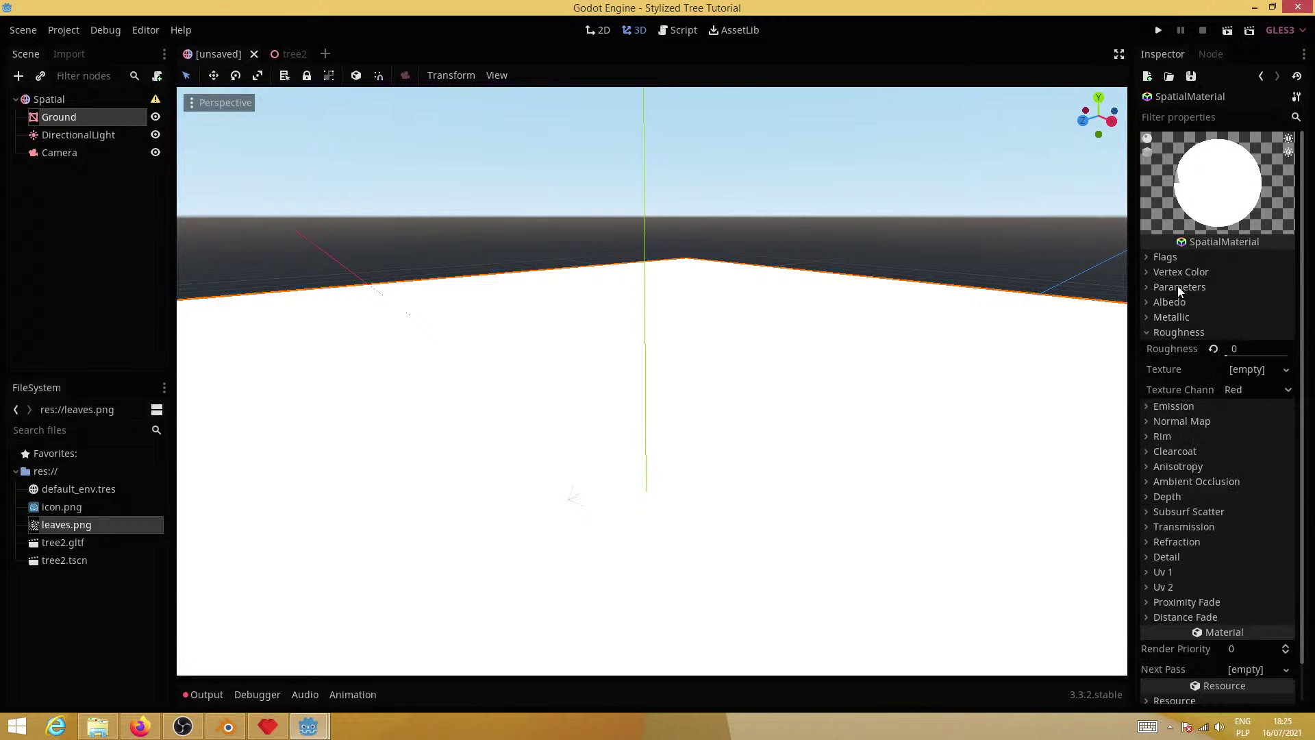
{"action": "left_click", "coordinate": [1170, 303]}
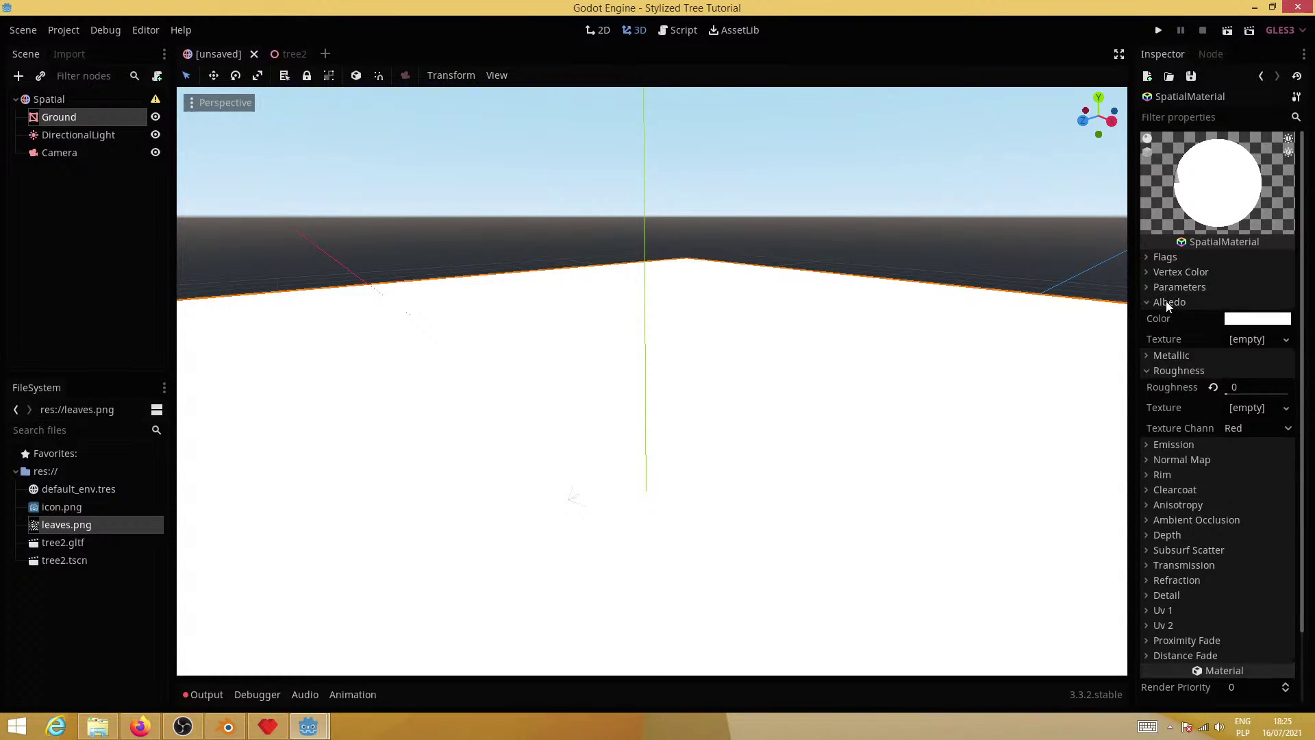
{"action": "left_click", "coordinate": [1251, 322]}
{"action": "left_click_drag", "start_coordinate": [1212, 101], "coordinate": [1215, 80]}
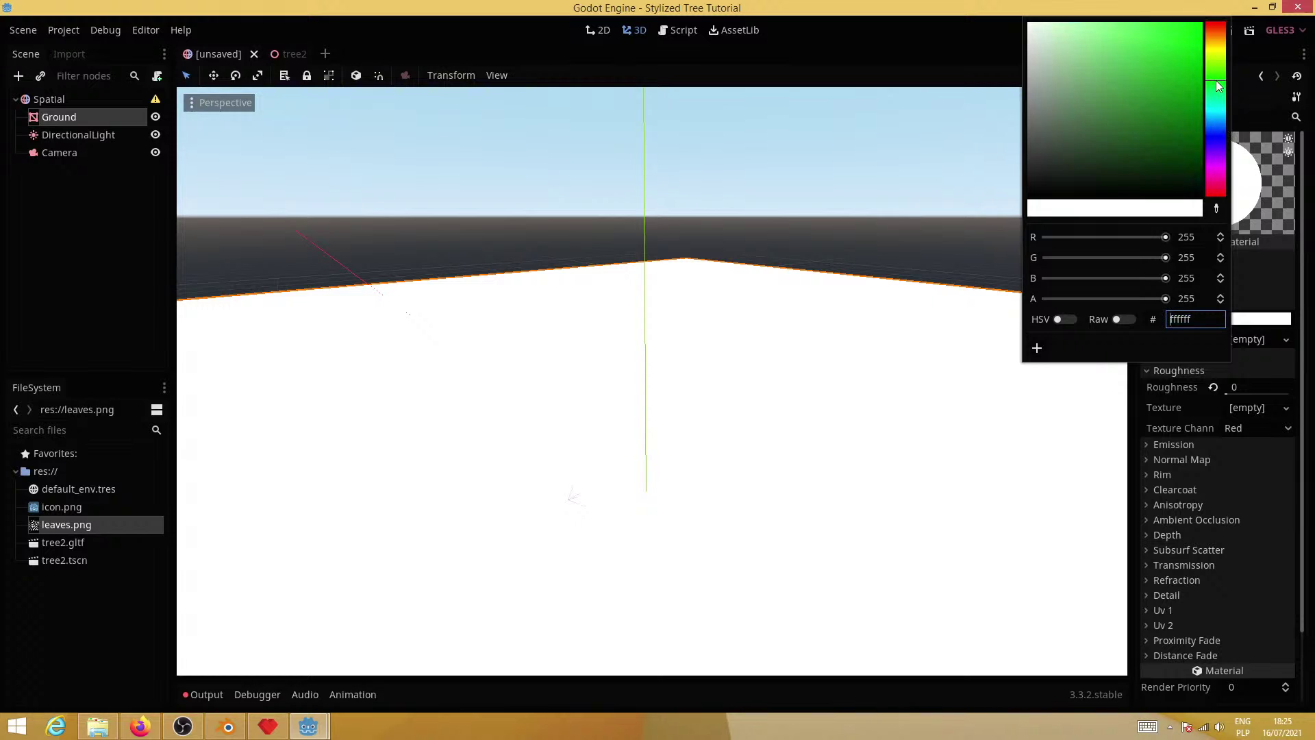
{"action": "left_click_drag", "start_coordinate": [1189, 148], "coordinate": [1165, 134]}
{"action": "mouse_move", "coordinate": [1217, 96]}
{"action": "left_mouse_down"}
{"action": "mouse_move", "coordinate": [1217, 109]}
{"action": "mouse_move", "coordinate": [1216, 95]}
{"action": "left_mouse_up"}
{"action": "left_click", "coordinate": [1147, 129]}
{"action": "left_click_drag", "start_coordinate": [1146, 129], "coordinate": [1097, 137]}
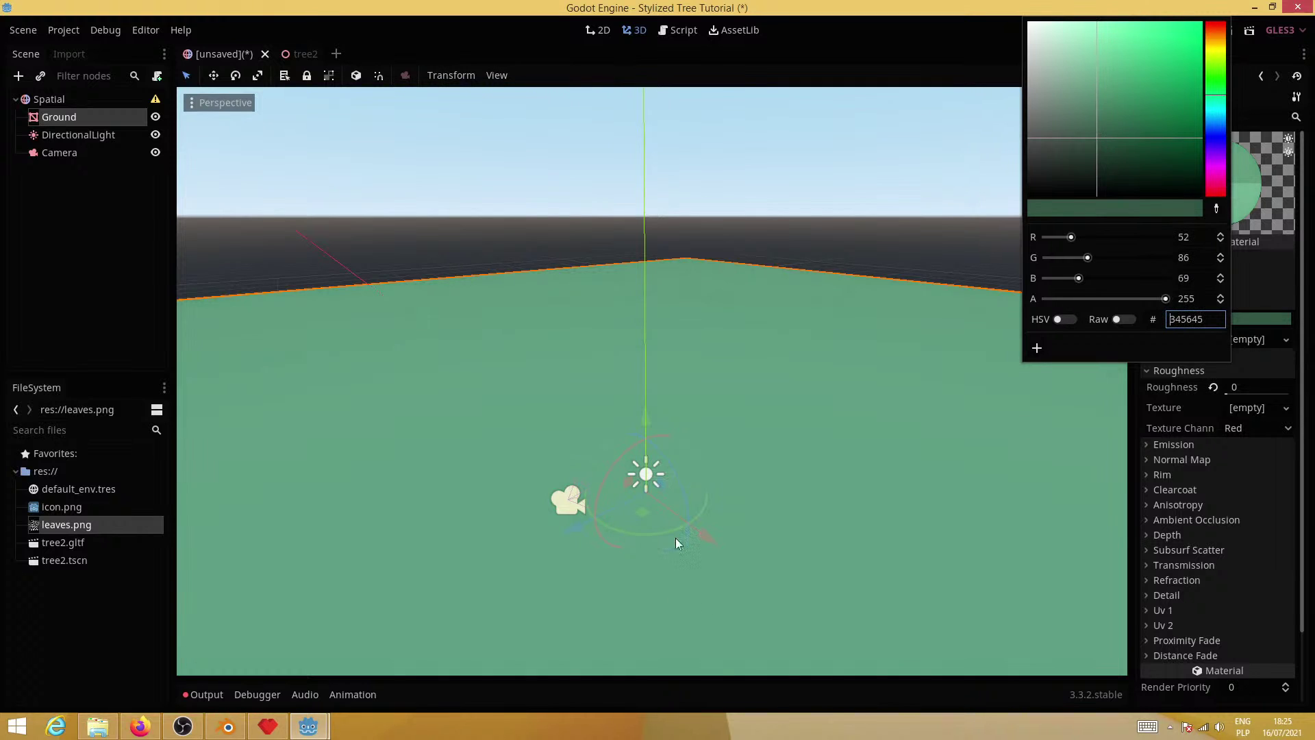
{"action": "left_click", "coordinate": [818, 476]}
{"action": "middle_click_drag", "start_coordinate": [818, 476], "coordinate": [740, 466]}
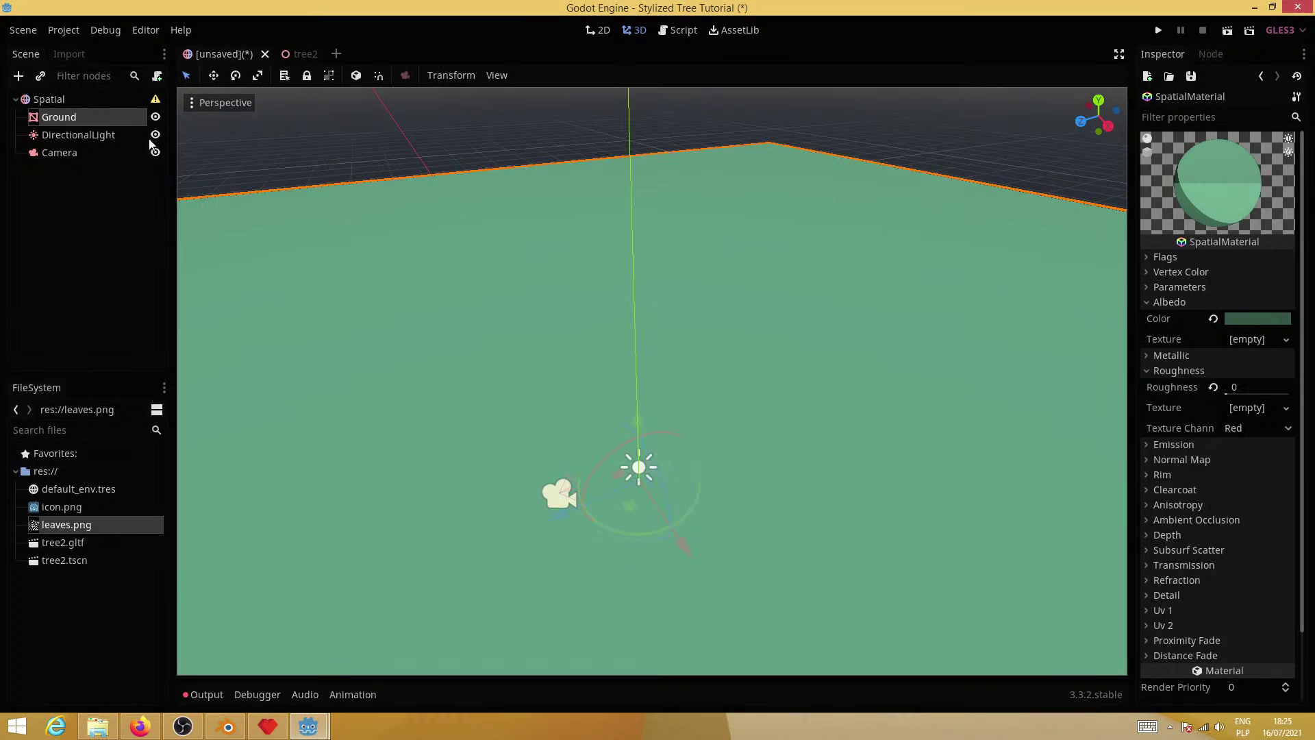
Save the main scene as Spatial.tscn and instance tree2.tscn as a child of the root Spatial node
{"action": "key", "text": "ctrl+s"}
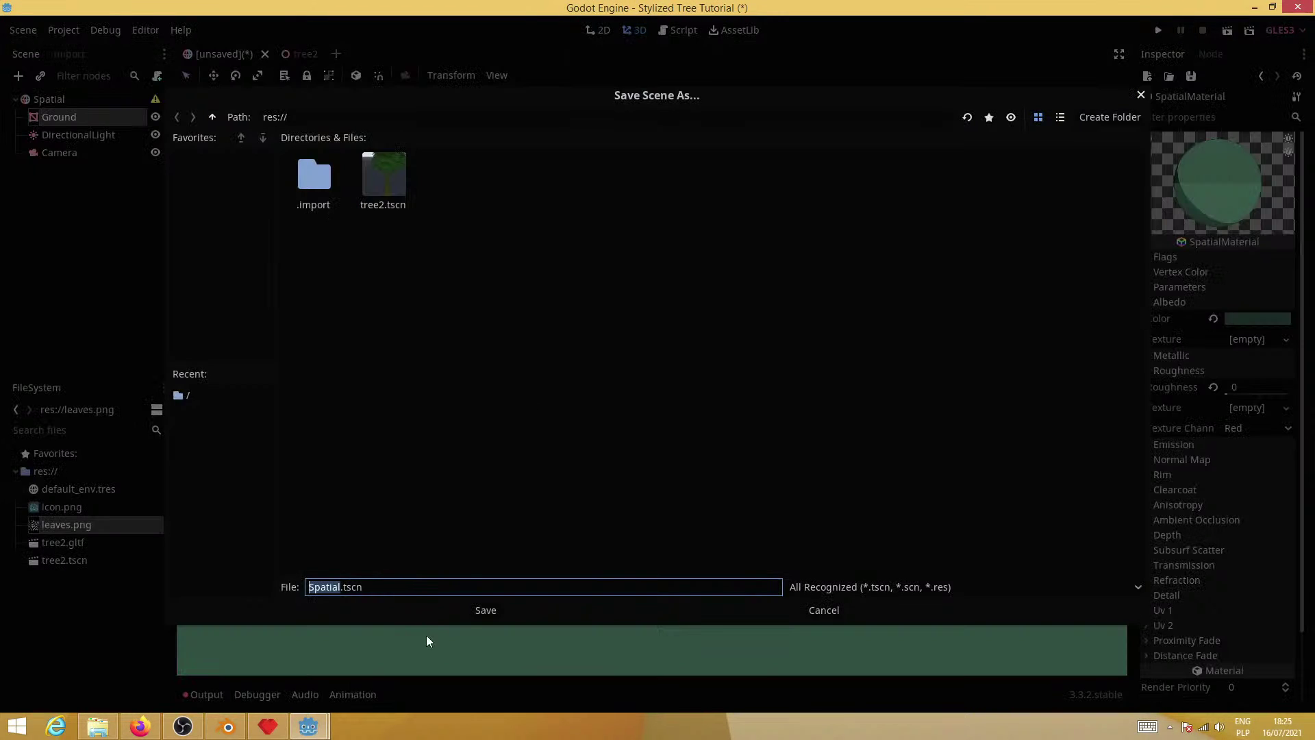
{"action": "left_click", "coordinate": [492, 603]}
{"action": "left_click", "coordinate": [47, 100]}
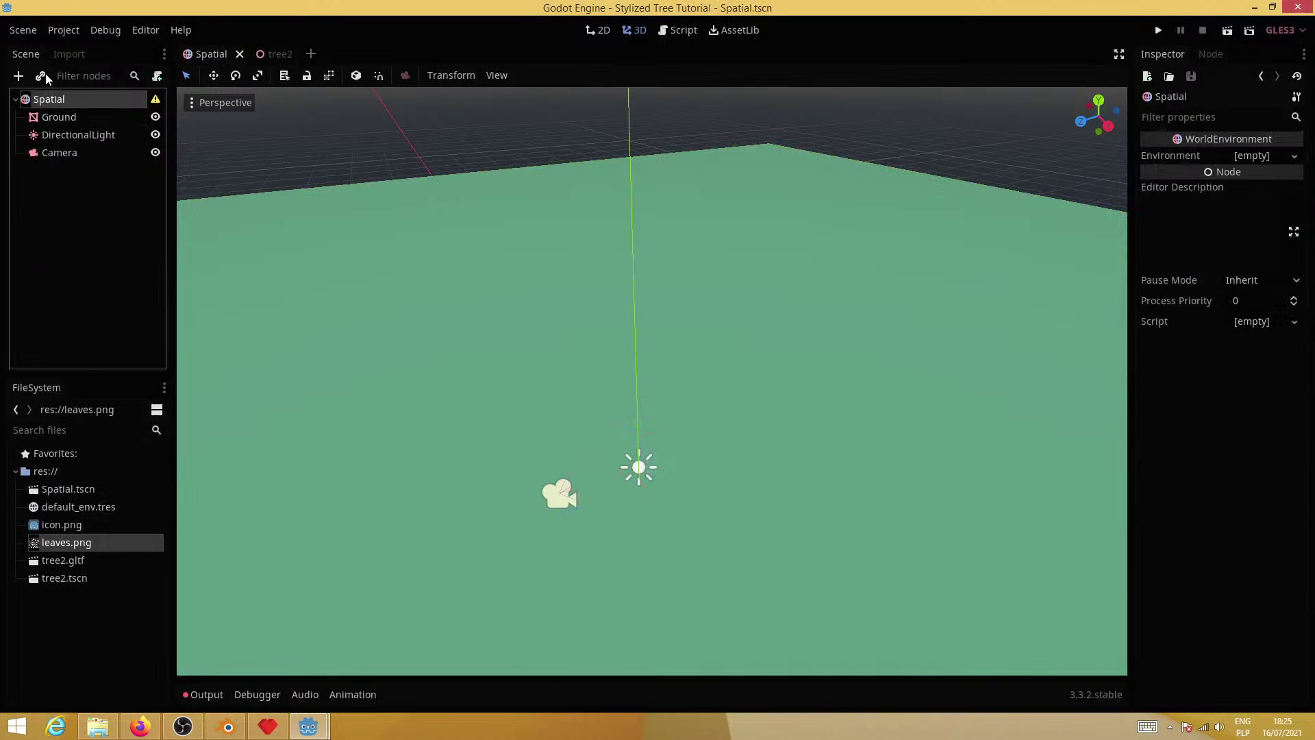
{"action": "left_click", "coordinate": [45, 72]}
{"action": "left_click", "coordinate": [457, 340]}
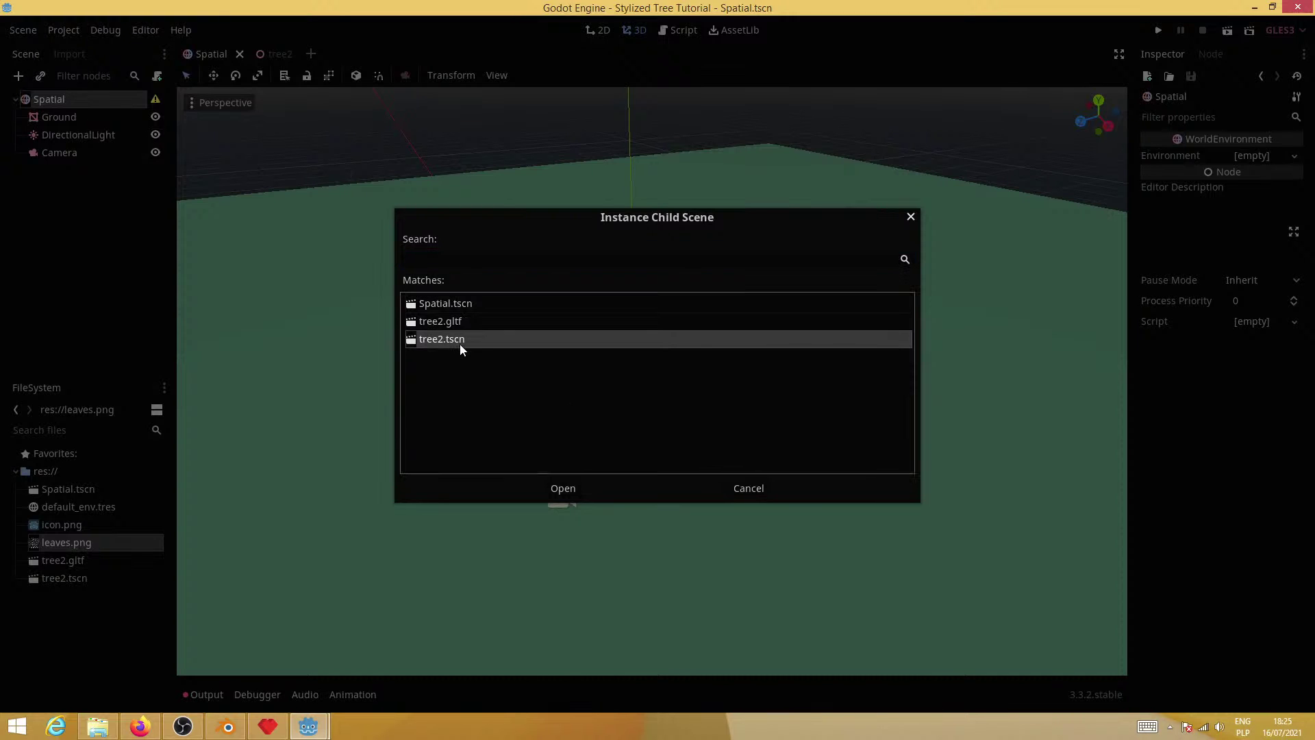
{"action": "left_click", "coordinate": [570, 491]}
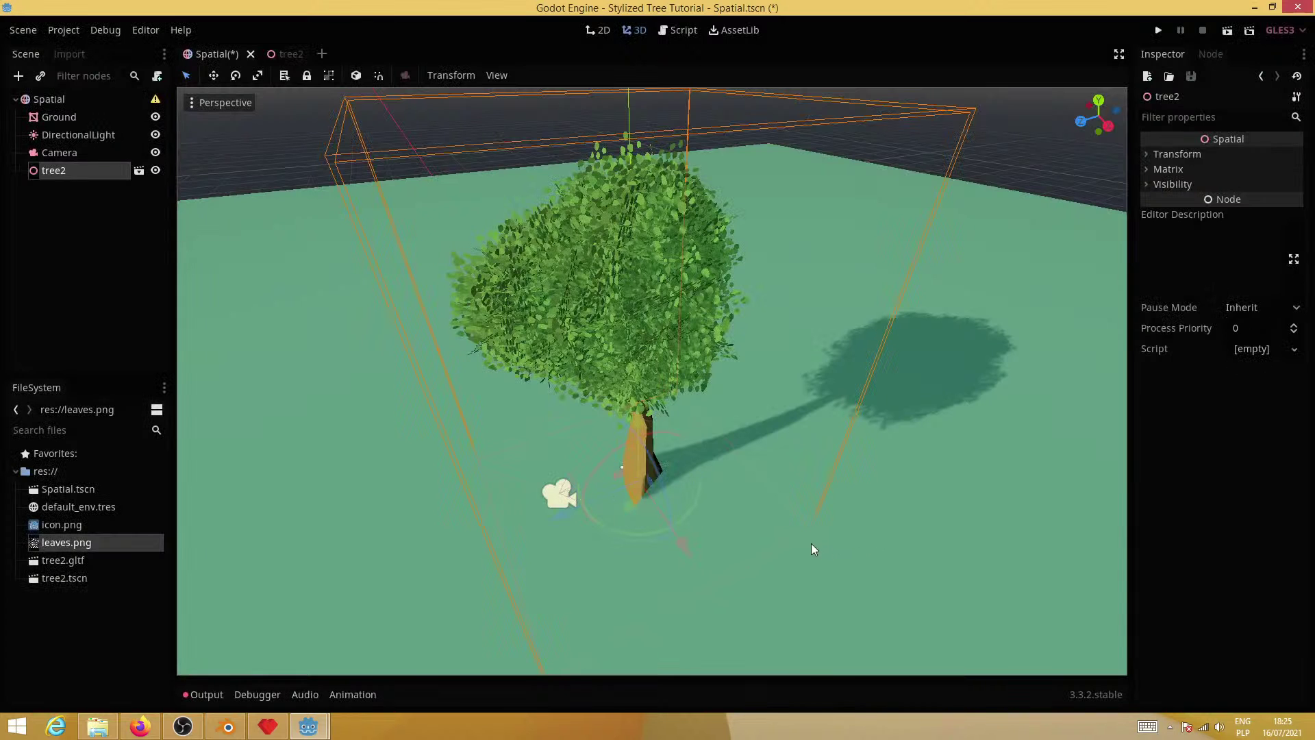
Move the Camera back along its viewing axis away from the tree and raise it above the ground
{"action": "scroll", "coordinate": [811, 544], "scroll_direction": "down", "scroll_amount": 3}
{"action": "middle_click_drag", "start_coordinate": [811, 544], "coordinate": [546, 521]}
{"action": "scroll", "coordinate": [808, 517], "scroll_direction": "up", "scroll_amount": 2}
{"action": "left_click", "coordinate": [567, 494]}
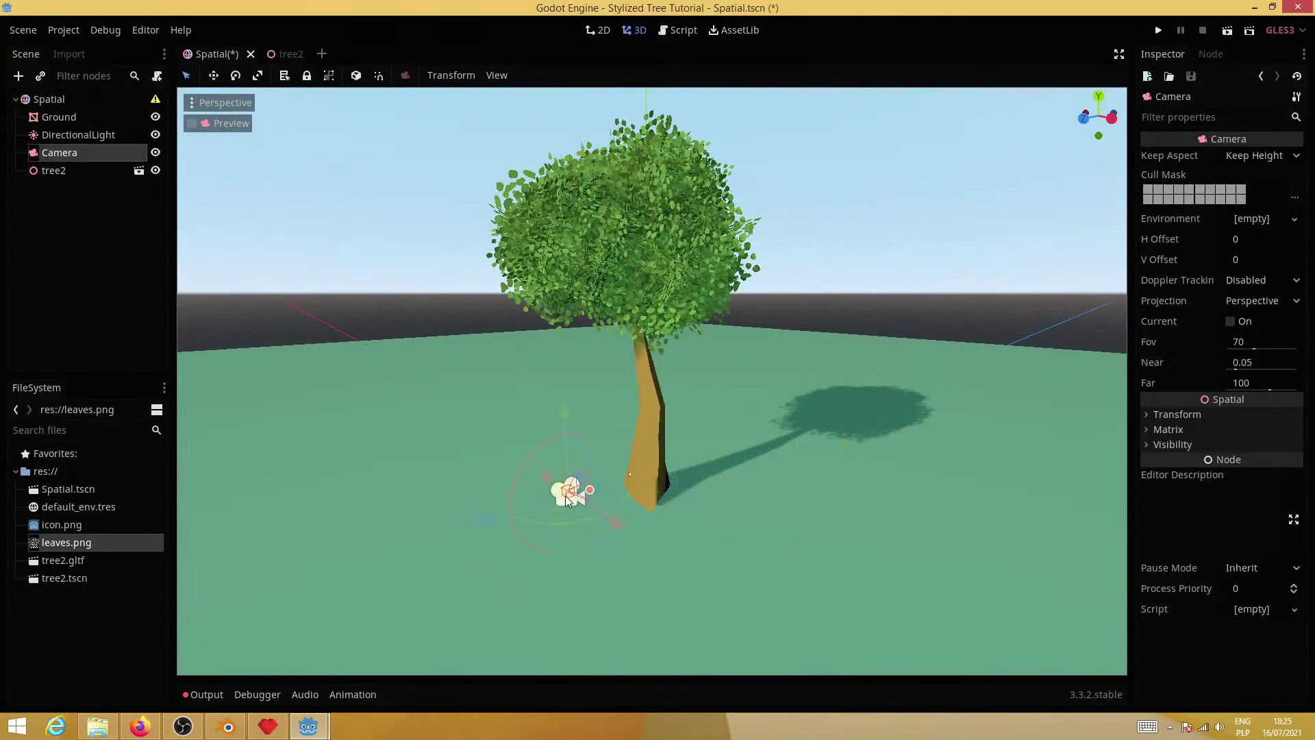
{"action": "left_click_drag", "start_coordinate": [500, 518], "coordinate": [158, 591]}
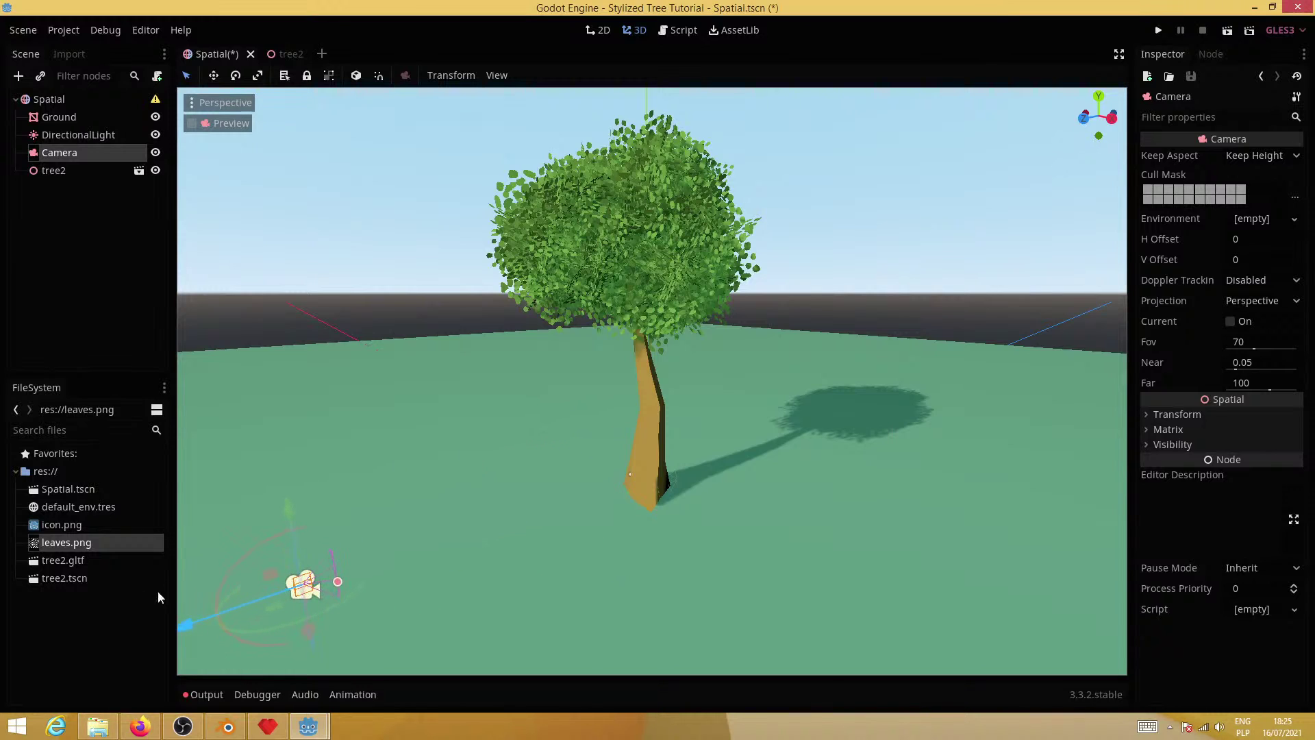
{"action": "scroll", "coordinate": [484, 557], "scroll_direction": "down", "scroll_amount": 5}
{"action": "left_click_drag", "start_coordinate": [497, 479], "coordinate": [350, 497]}
{"action": "left_click_drag", "start_coordinate": [449, 404], "coordinate": [449, 334]}
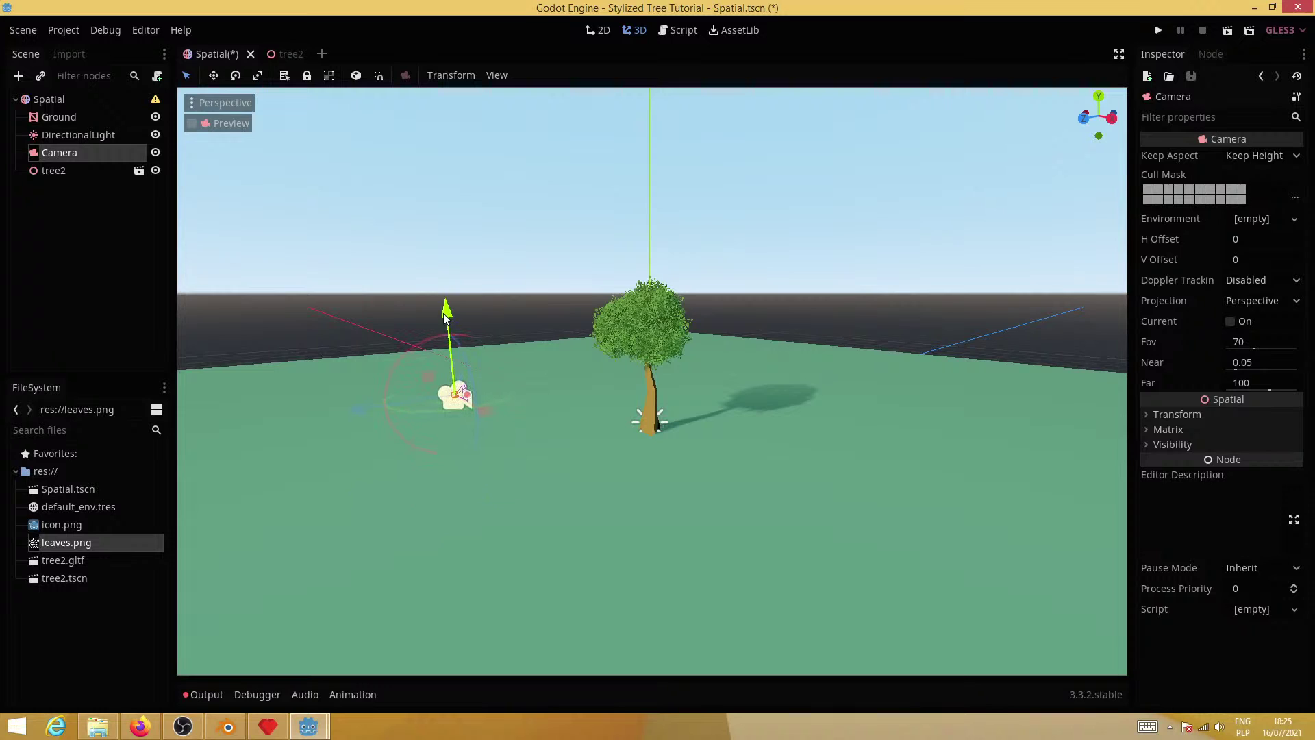
Make the Camera the current camera and preview its view of the tree
{"action": "left_click", "coordinate": [1233, 321]}
{"action": "left_click", "coordinate": [191, 124]}
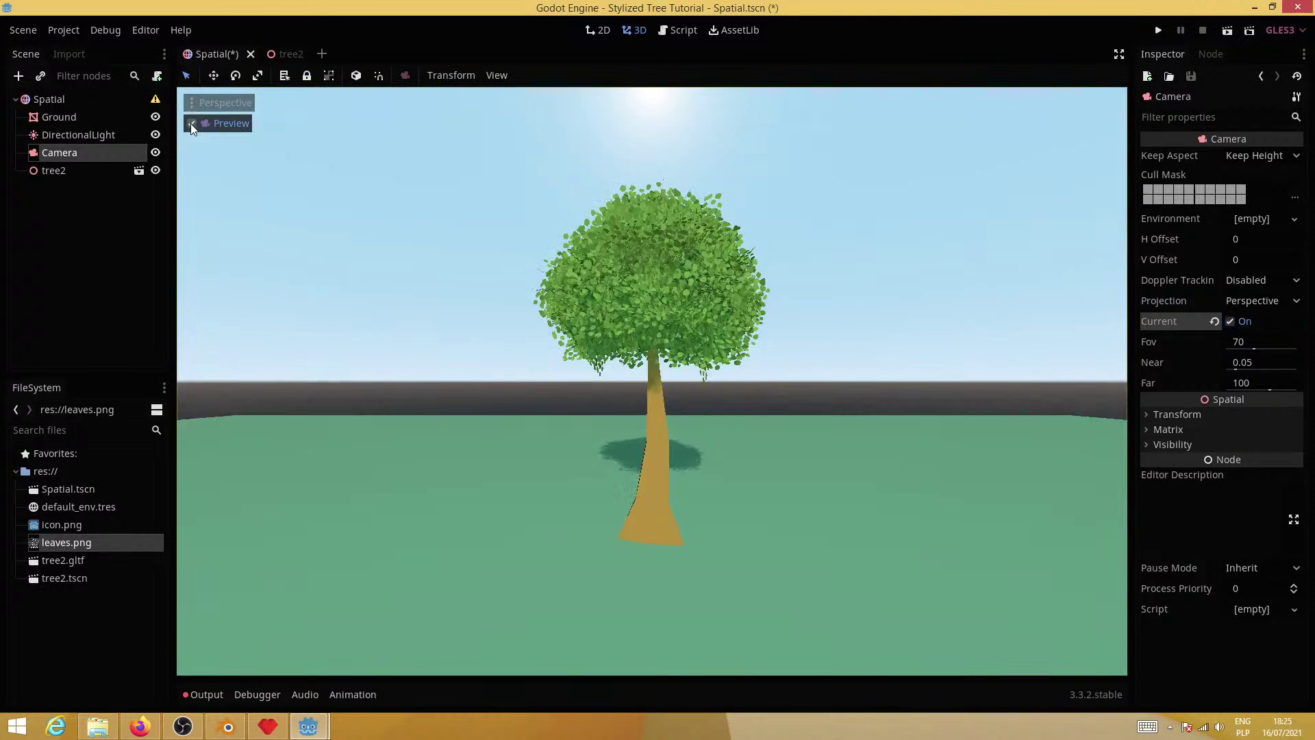
{"action": "left_click", "coordinate": [191, 124]}
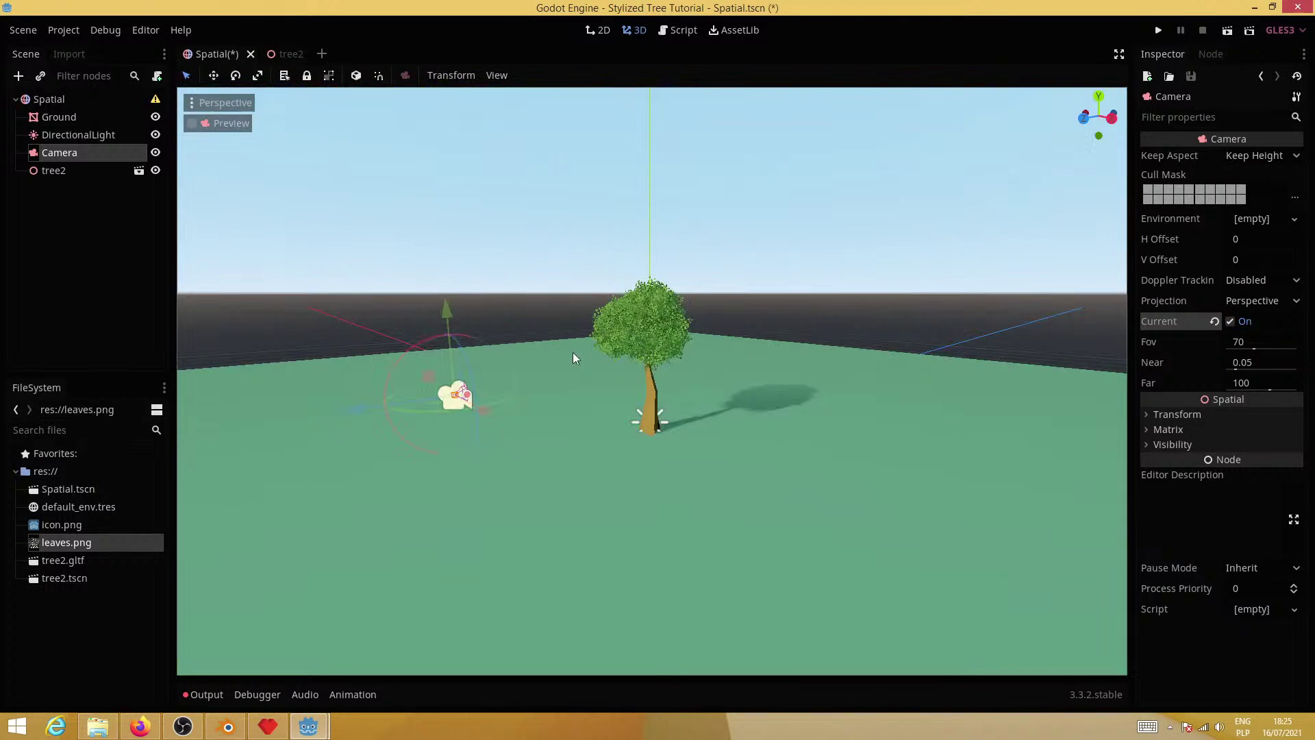
Raise the Camera further and tilt it down towards the tree, checking the framing in the camera preview
{"action": "left_click_drag", "start_coordinate": [467, 339], "coordinate": [444, 147]}
{"action": "left_click", "coordinate": [192, 123]}
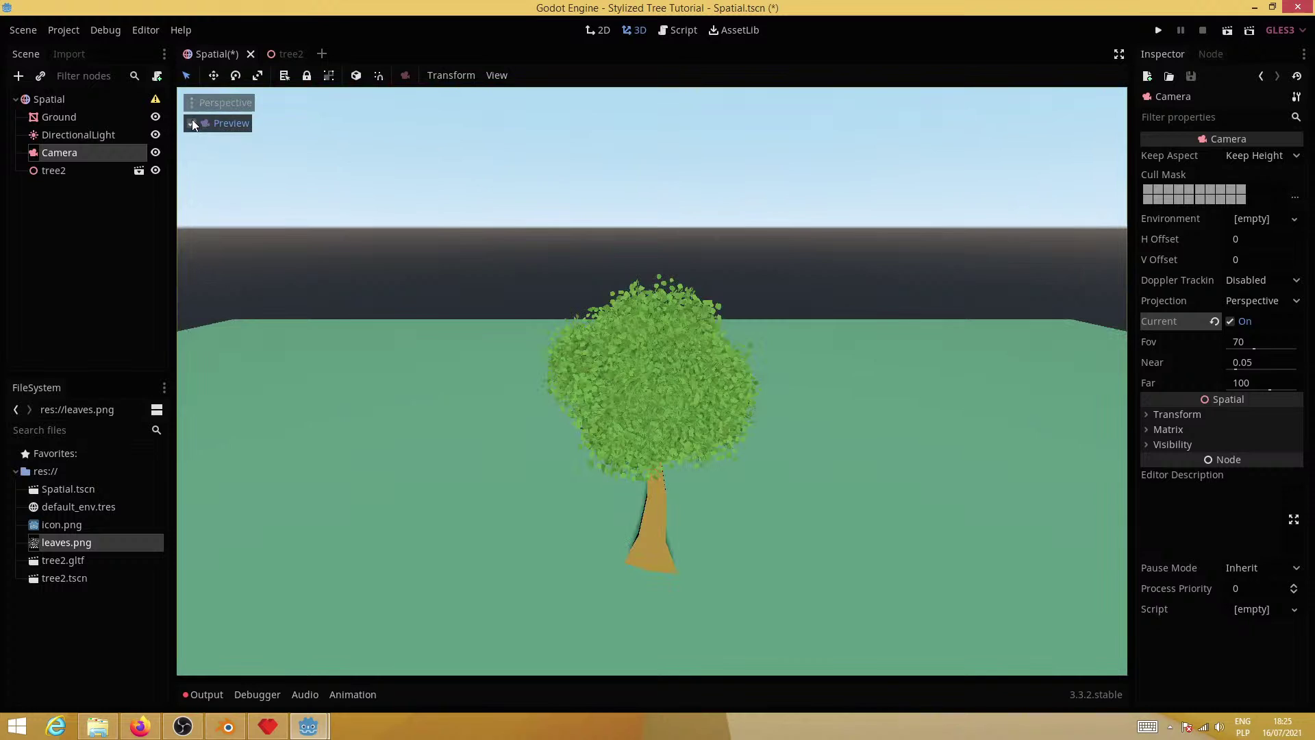
{"action": "left_click", "coordinate": [192, 123]}
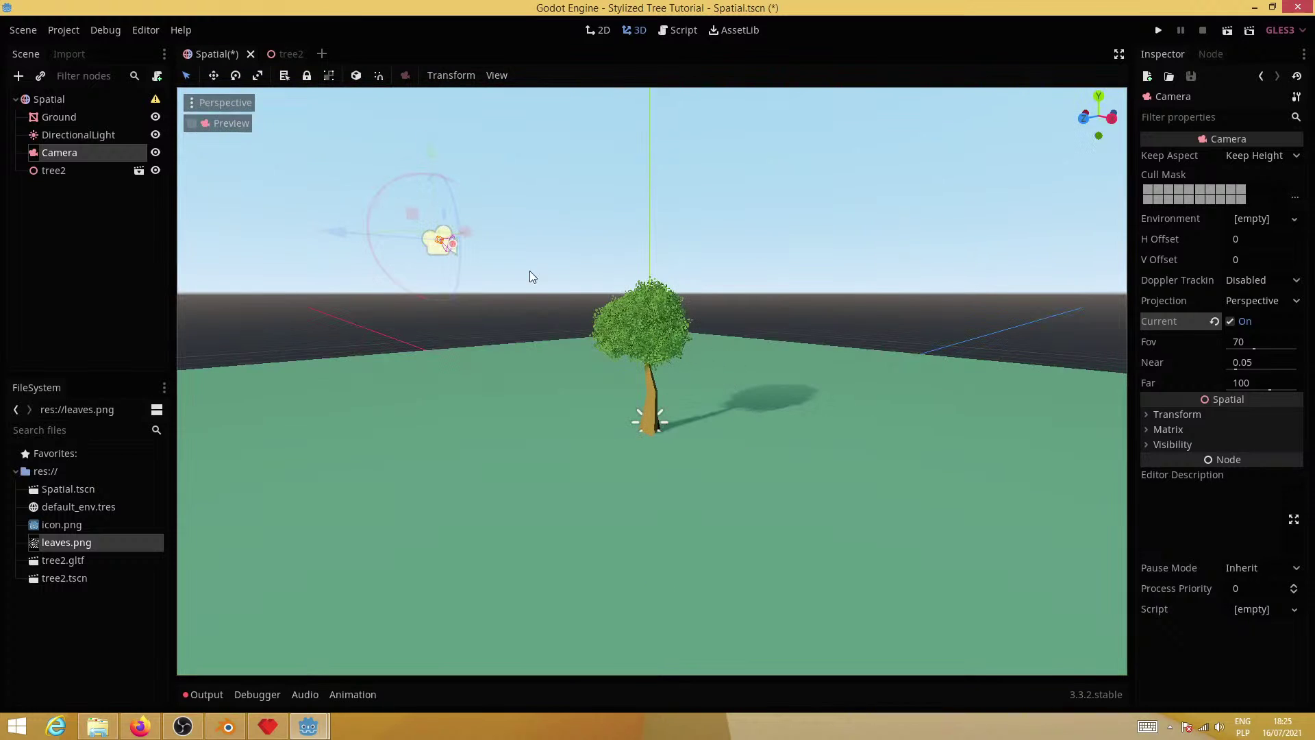
{"action": "left_click_drag", "start_coordinate": [400, 178], "coordinate": [409, 174]}
{"action": "left_click", "coordinate": [193, 124]}
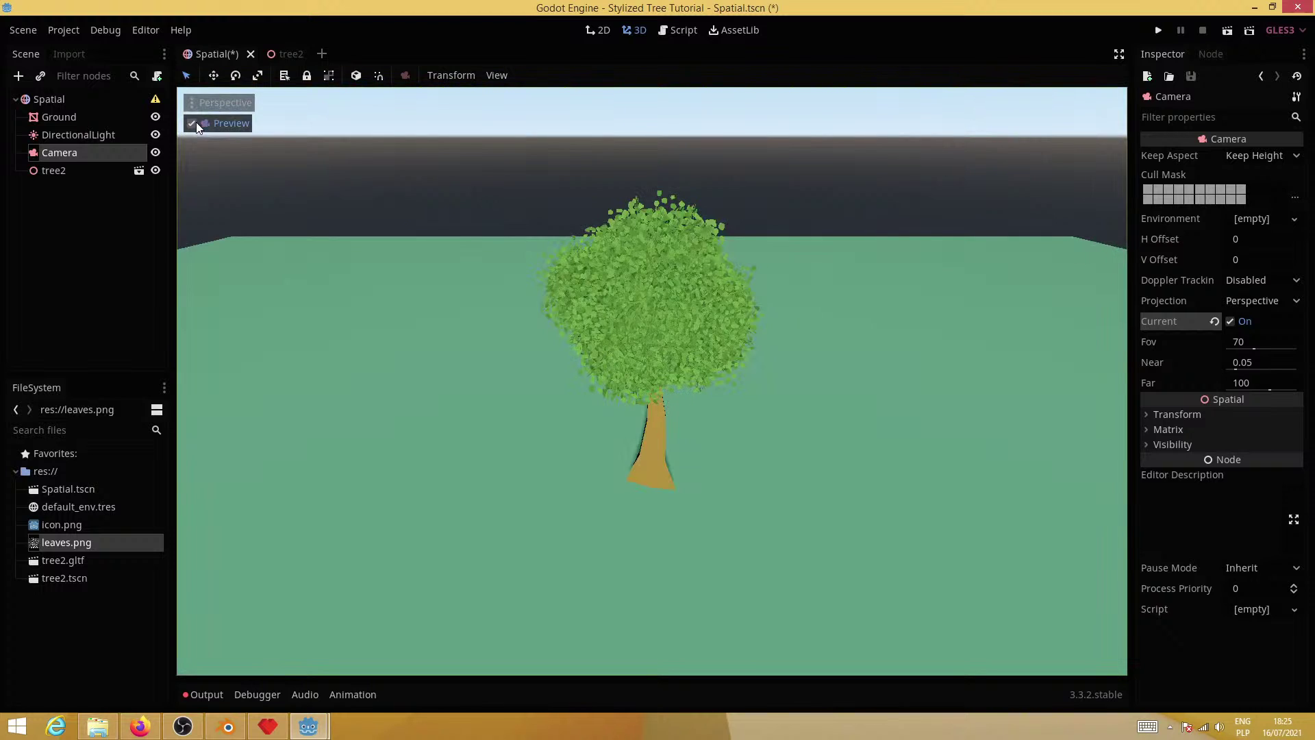
{"action": "left_click", "coordinate": [193, 123]}
Leave the camera preview and examine the tree's foliage shading and shadow from the lit and unlit sides
{"action": "left_click", "coordinate": [661, 415]}
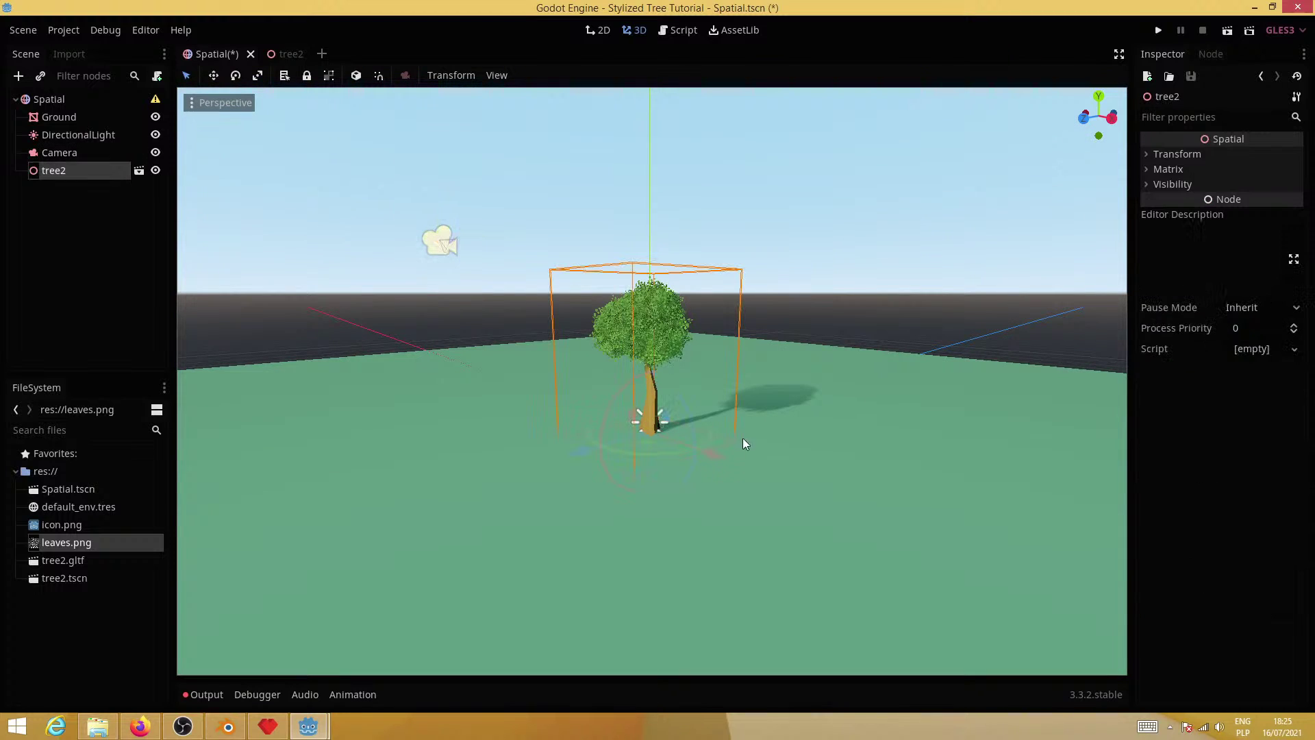
{"action": "left_click", "coordinate": [667, 450]}
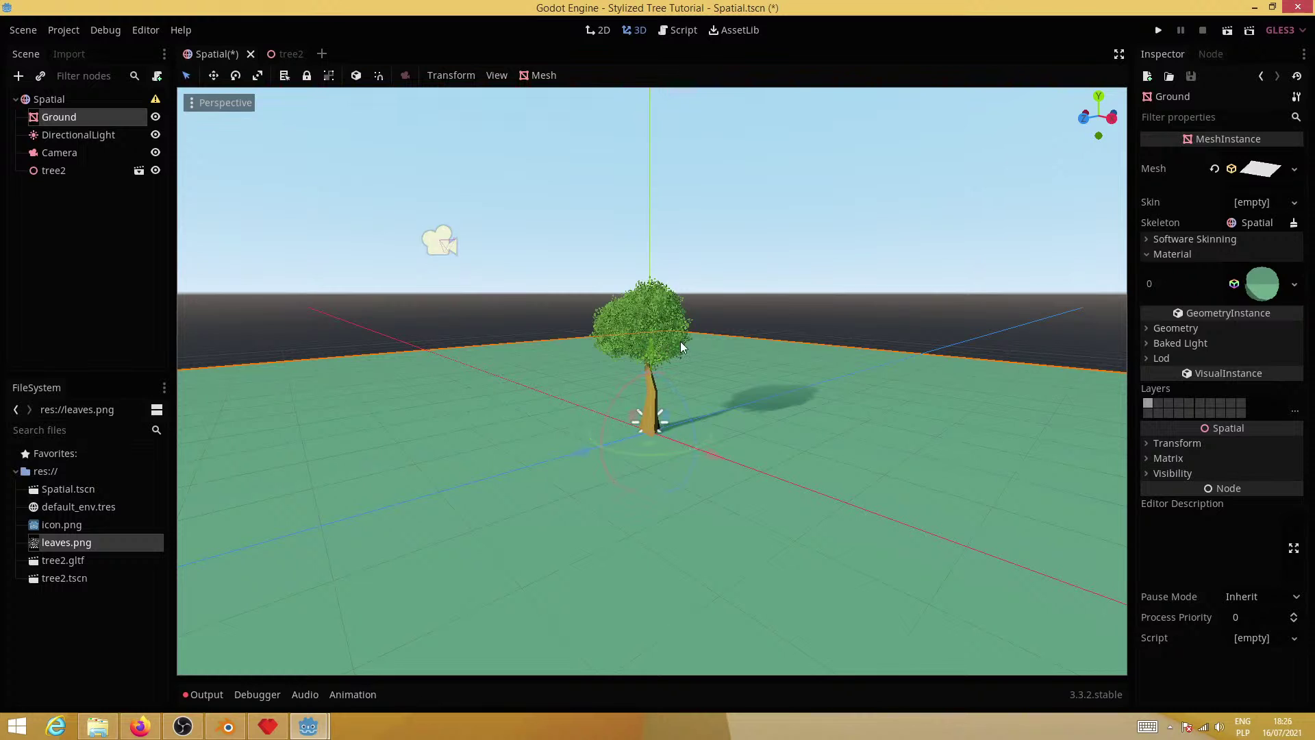
{"action": "left_click", "coordinate": [654, 415]}
{"action": "left_click_drag", "start_coordinate": [665, 454], "coordinate": [633, 455]}
{"action": "middle_click_drag", "start_coordinate": [852, 479], "coordinate": [648, 430]}
{"action": "scroll", "coordinate": [693, 504], "scroll_direction": "up", "scroll_amount": 5}
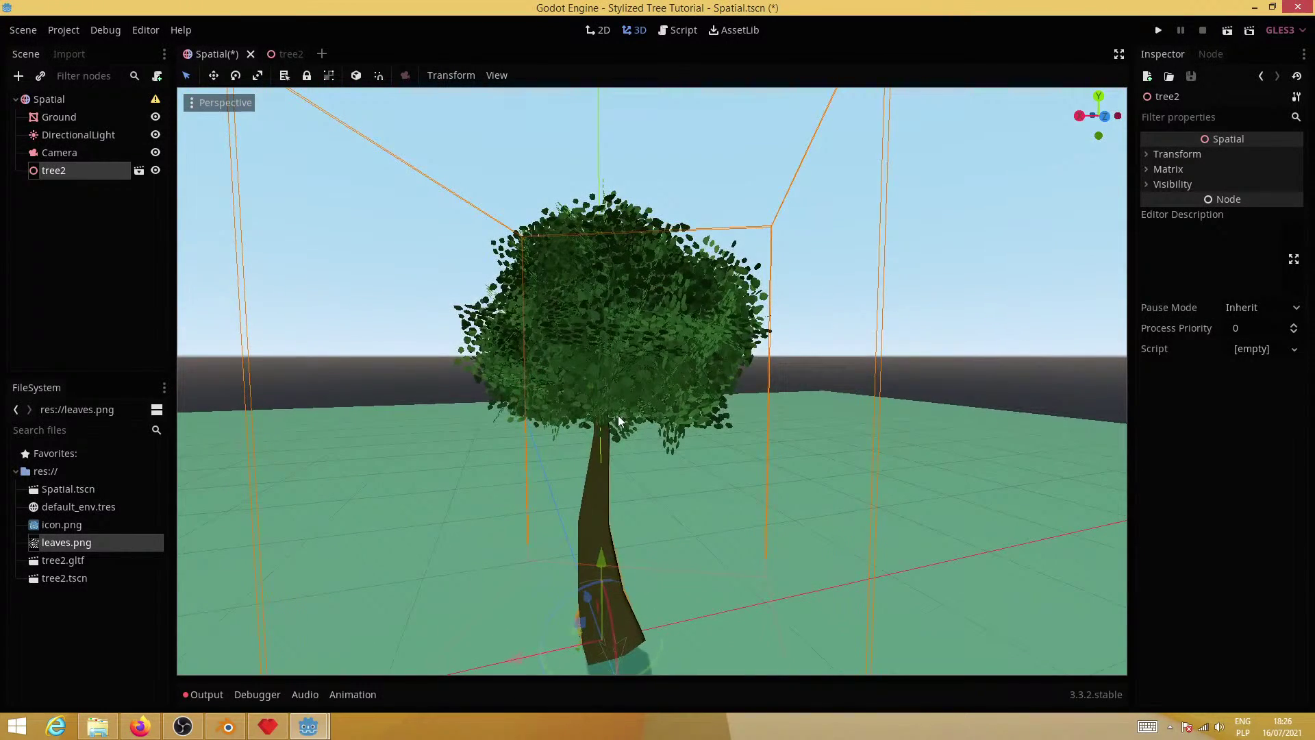
{"action": "middle_click_drag", "start_coordinate": [682, 374], "coordinate": [828, 446]}
{"action": "scroll", "coordinate": [771, 438], "scroll_direction": "up", "scroll_amount": 2}
{"action": "scroll", "coordinate": [729, 486], "scroll_direction": "down", "scroll_amount": 3}
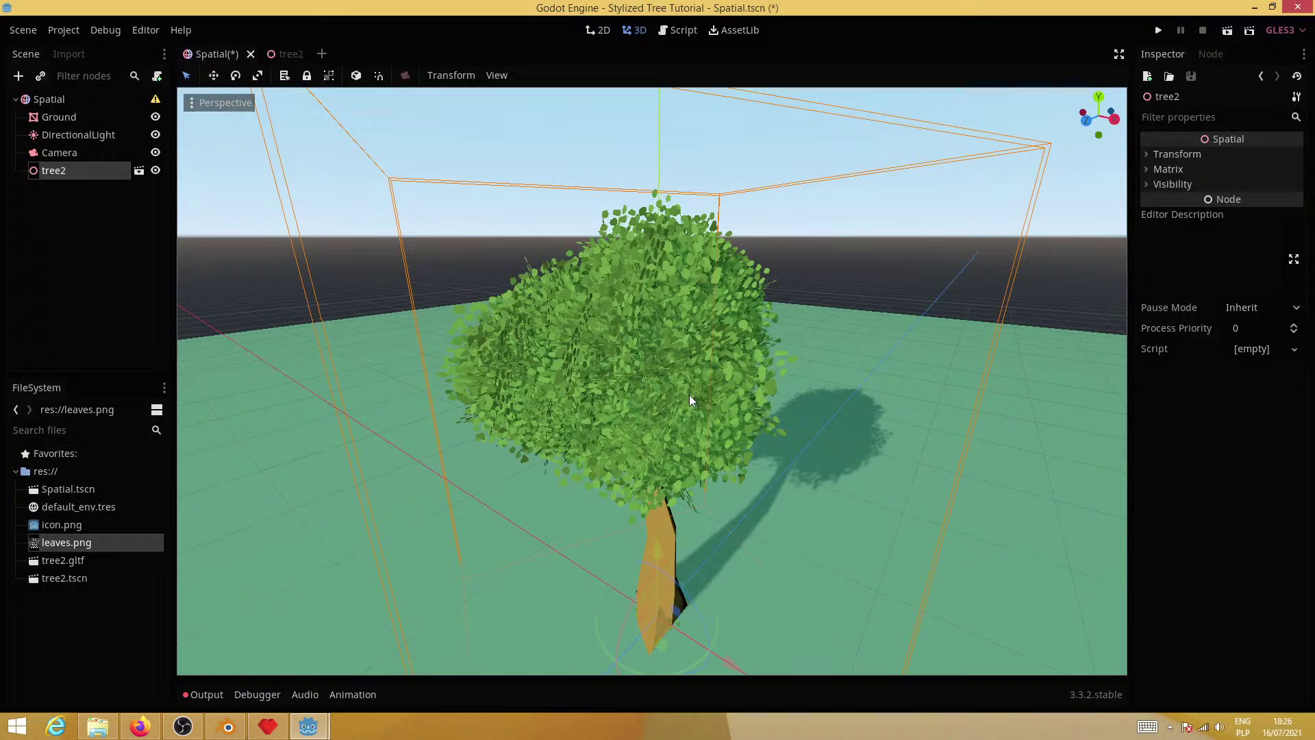
In the tree2 scene, open the leaf SpatialMaterial of the MultiMeshInstance's mesh and review its Parameters settings
{"action": "left_click", "coordinate": [284, 54]}
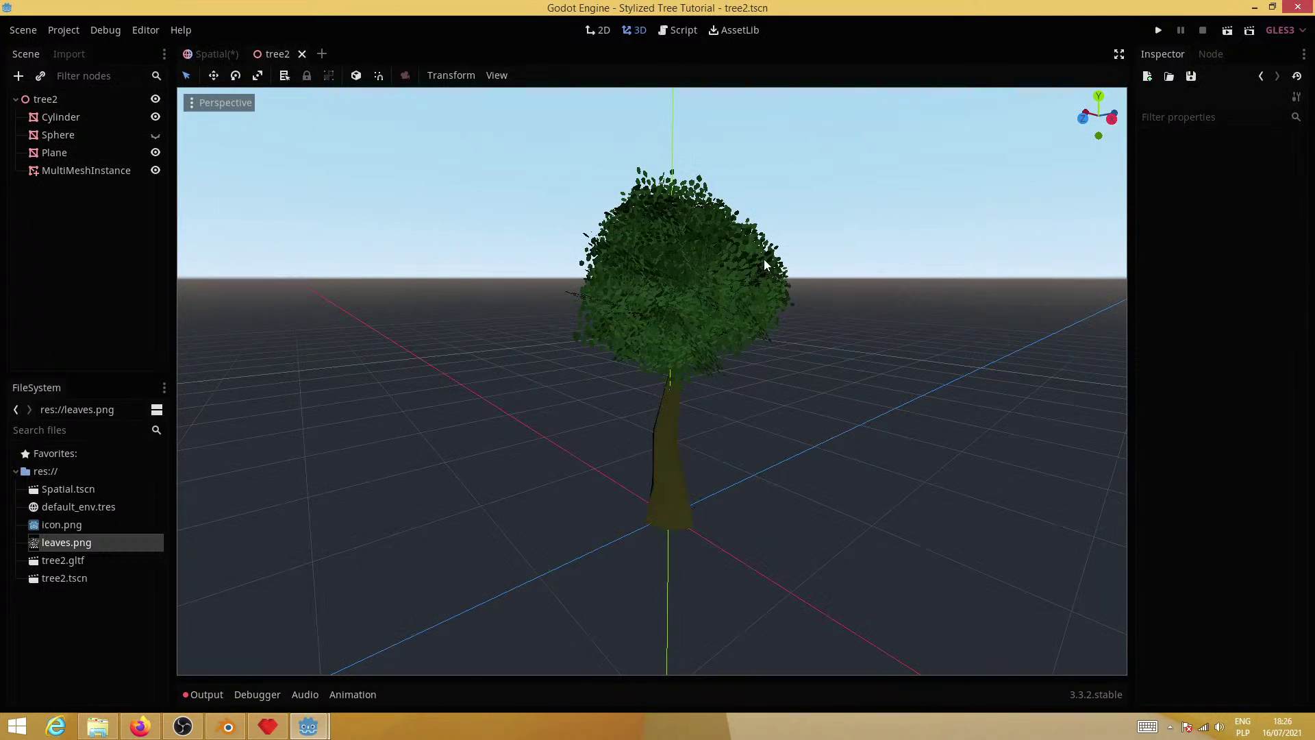
{"action": "left_click", "coordinate": [77, 171]}
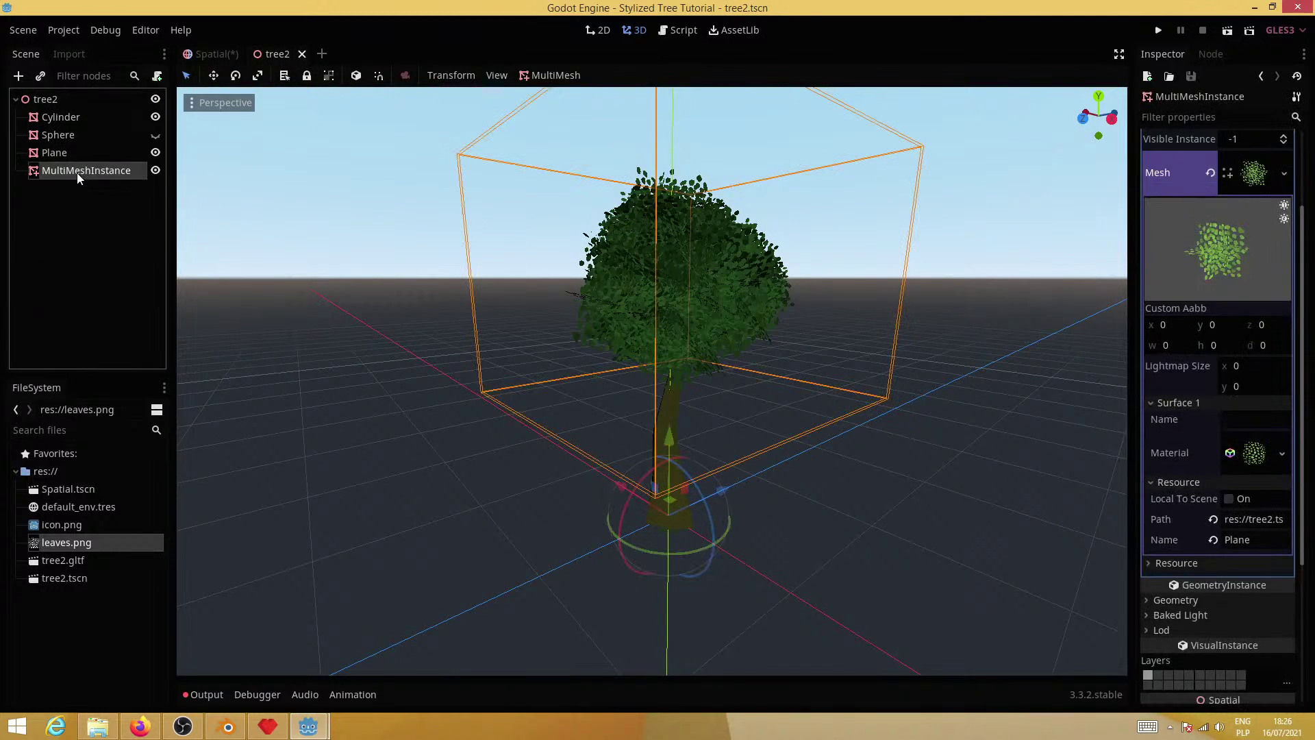
{"action": "left_click", "coordinate": [1261, 448]}
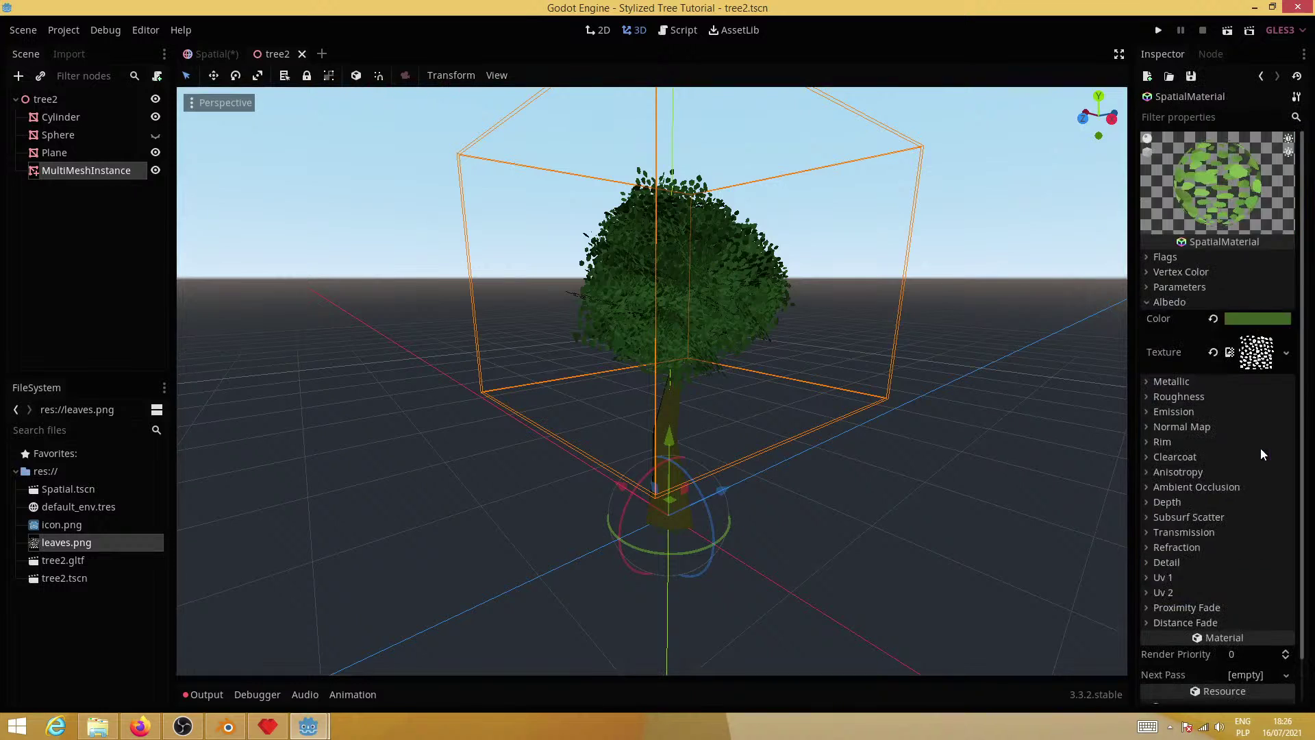
{"action": "left_click", "coordinate": [1179, 286]}
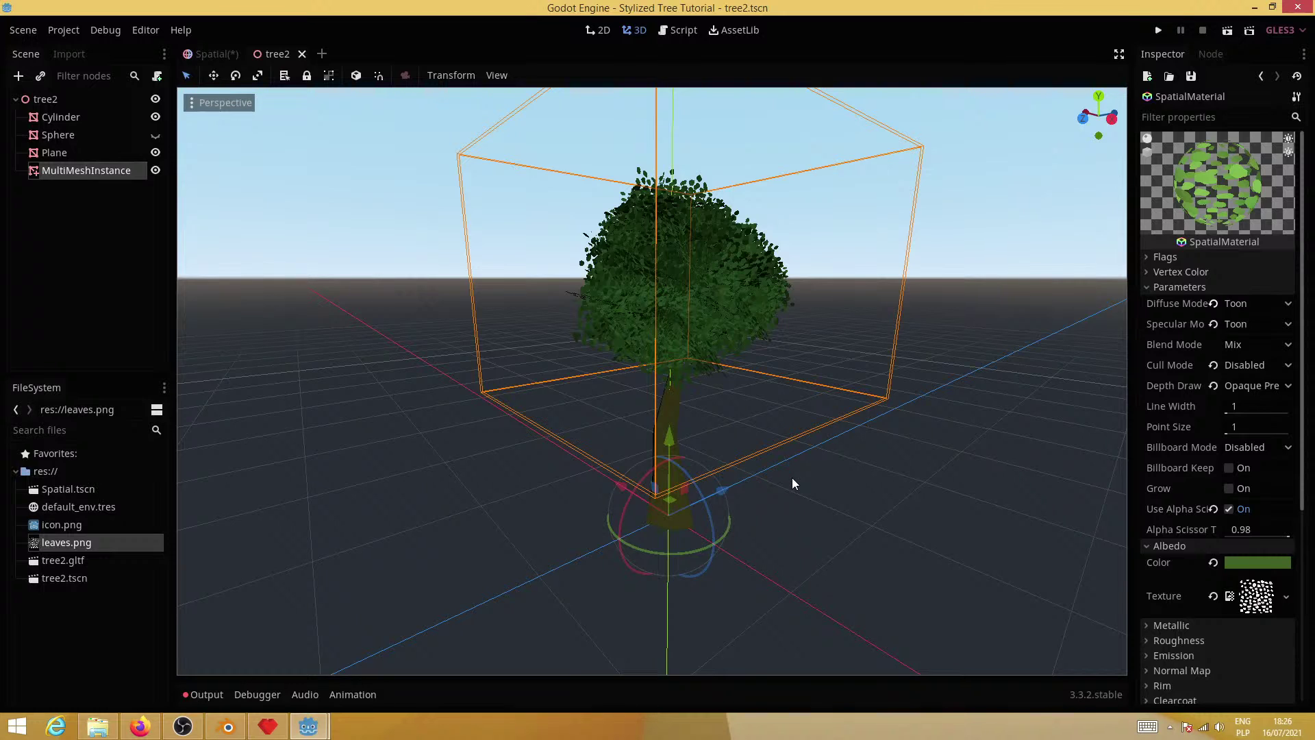
{"action": "left_click", "coordinate": [1189, 290]}
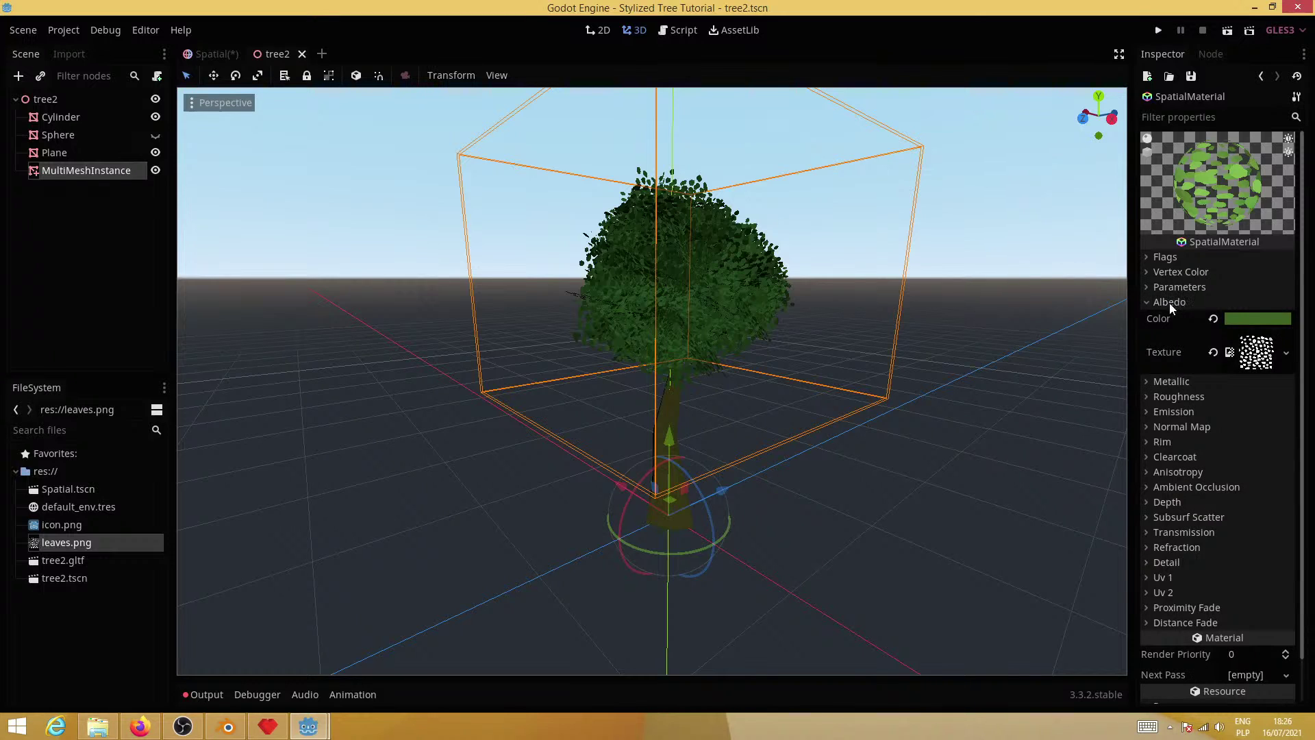
{"action": "left_click", "coordinate": [1170, 302]}
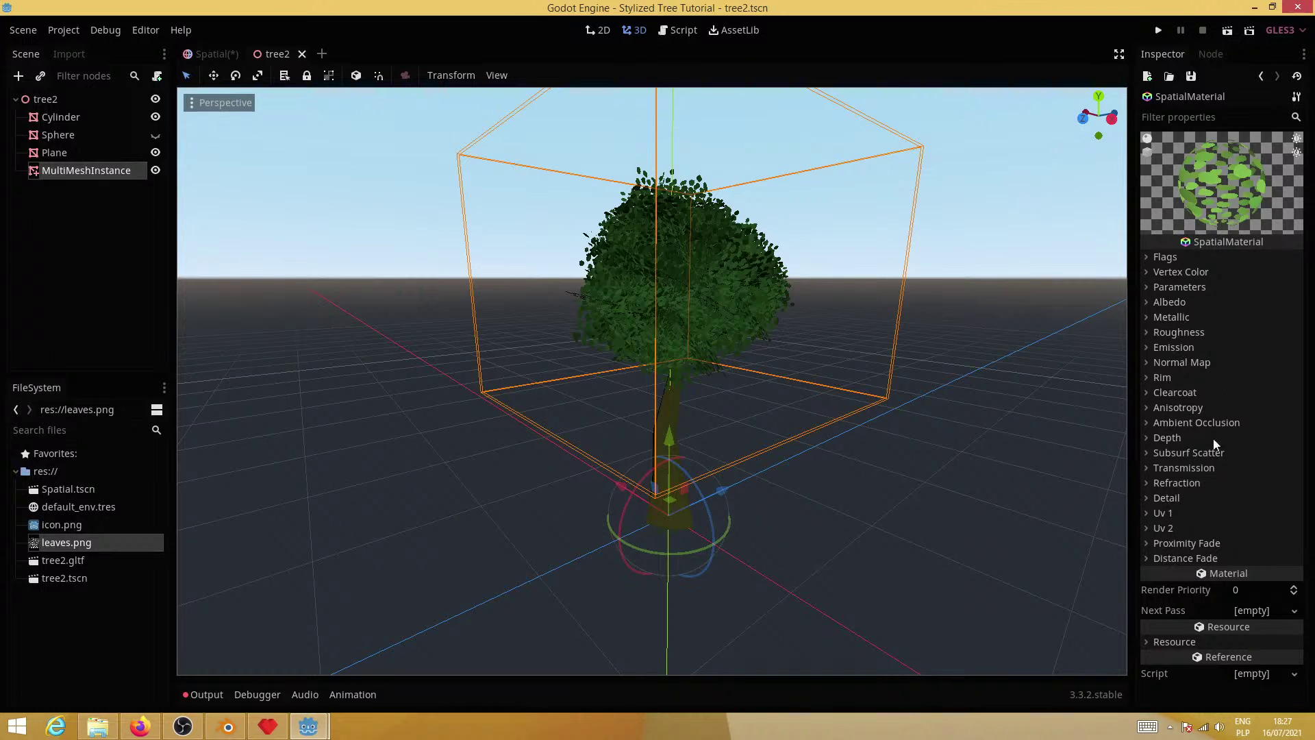
Enable Transmission on the leaf material with the near-white color ededed, and save the tree2 scene
{"action": "left_click", "coordinate": [1192, 469]}
{"action": "left_click", "coordinate": [1238, 487]}
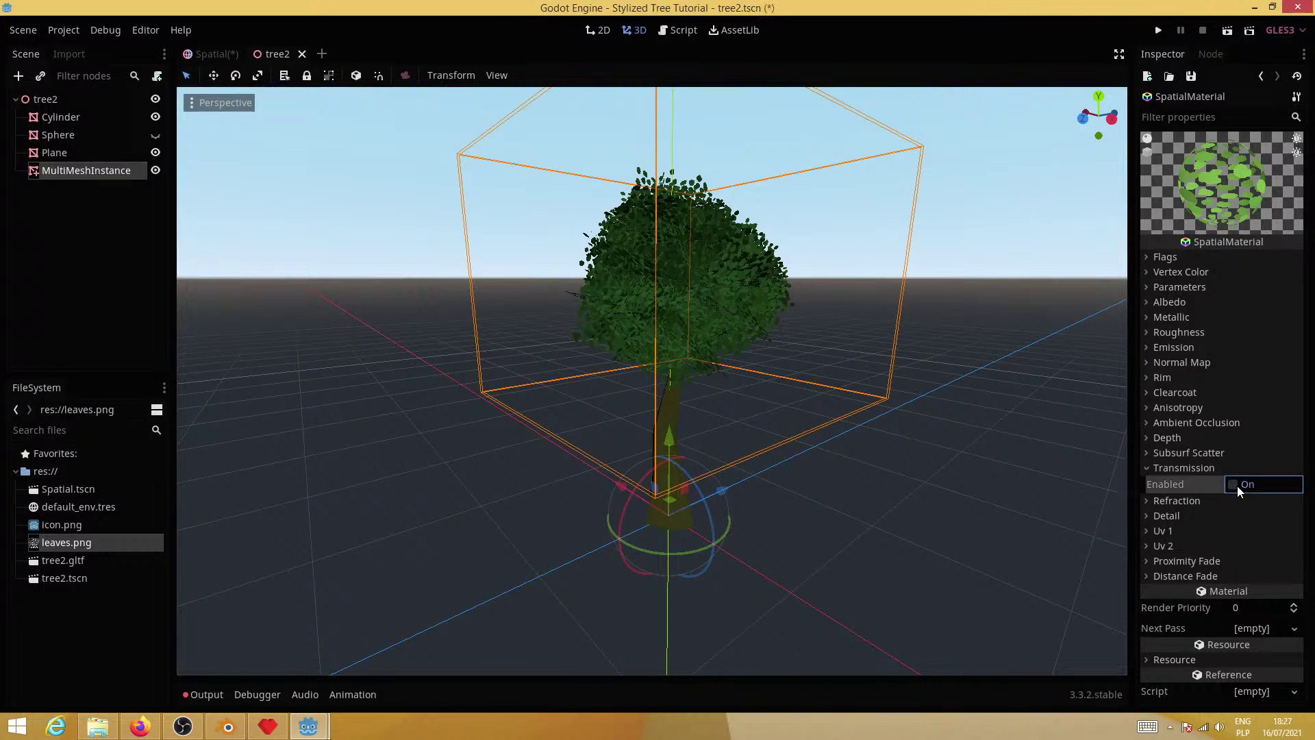
{"action": "left_click", "coordinate": [1253, 508]}
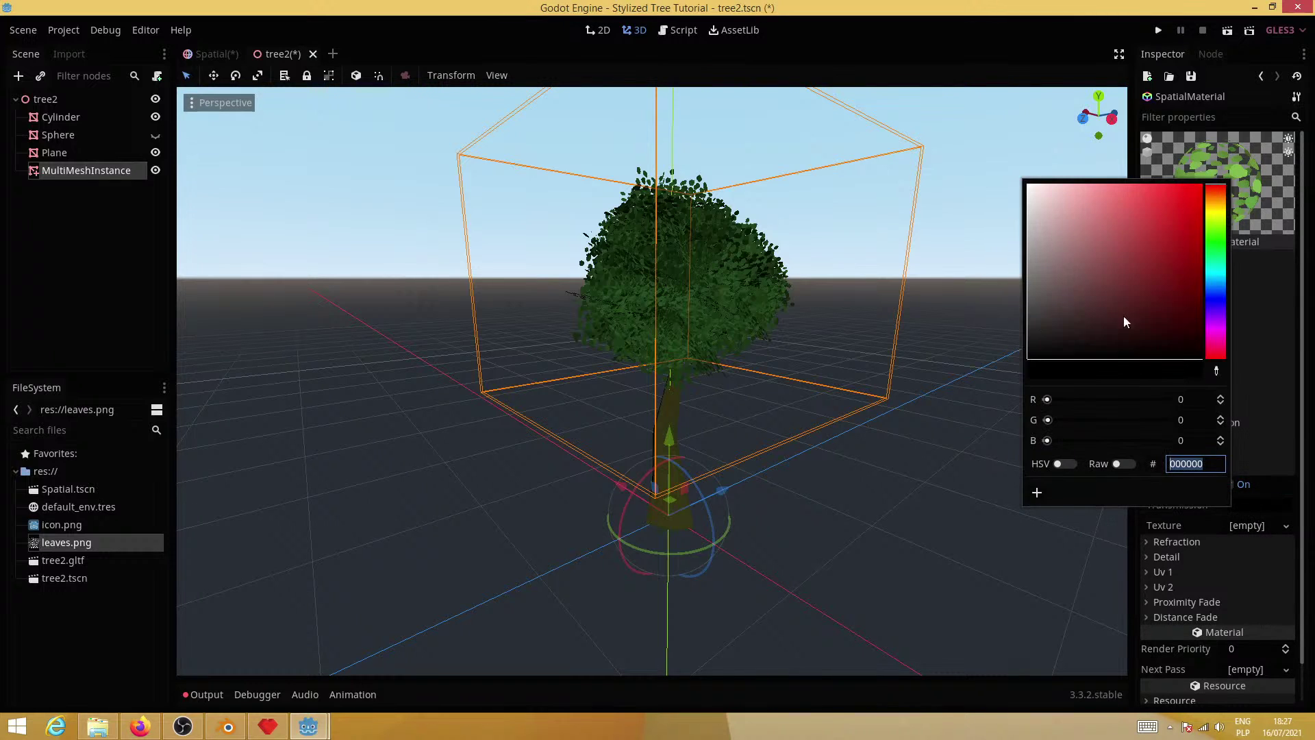
{"action": "left_click_drag", "start_coordinate": [1061, 305], "coordinate": [1002, 197]}
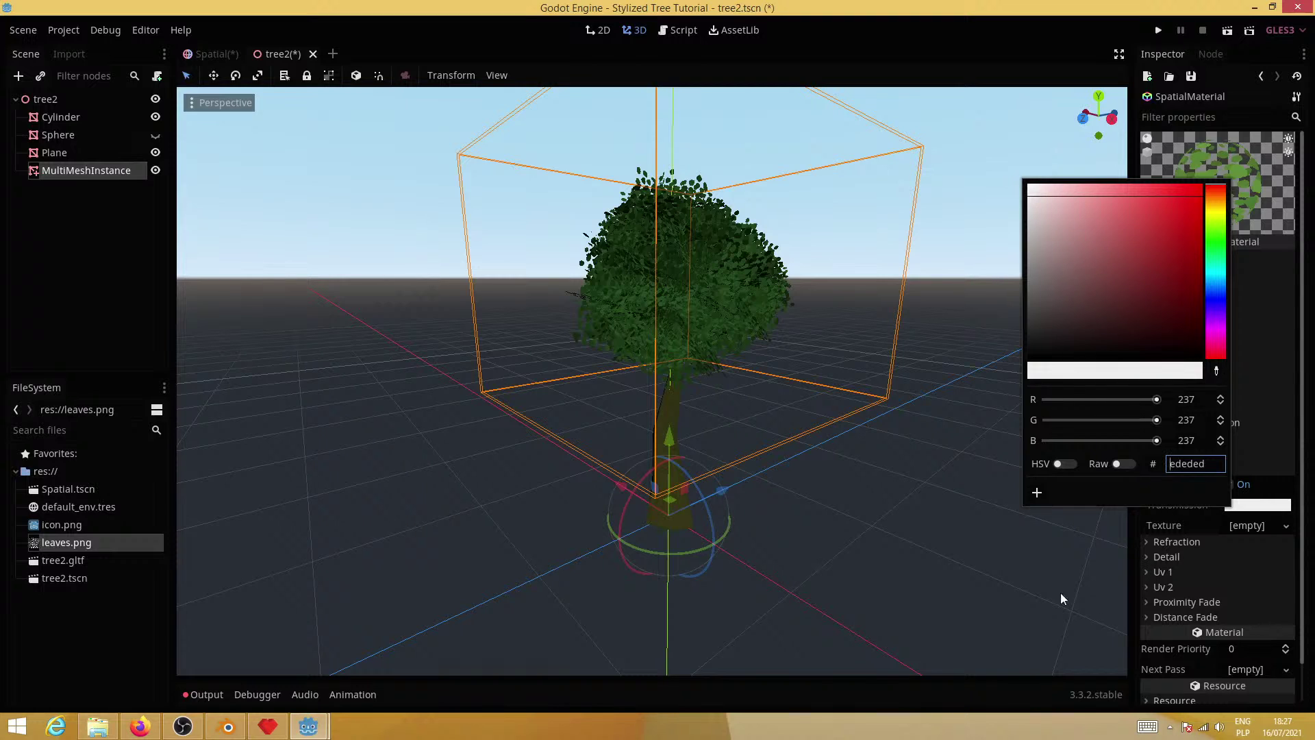
{"action": "left_click", "coordinate": [912, 446]}
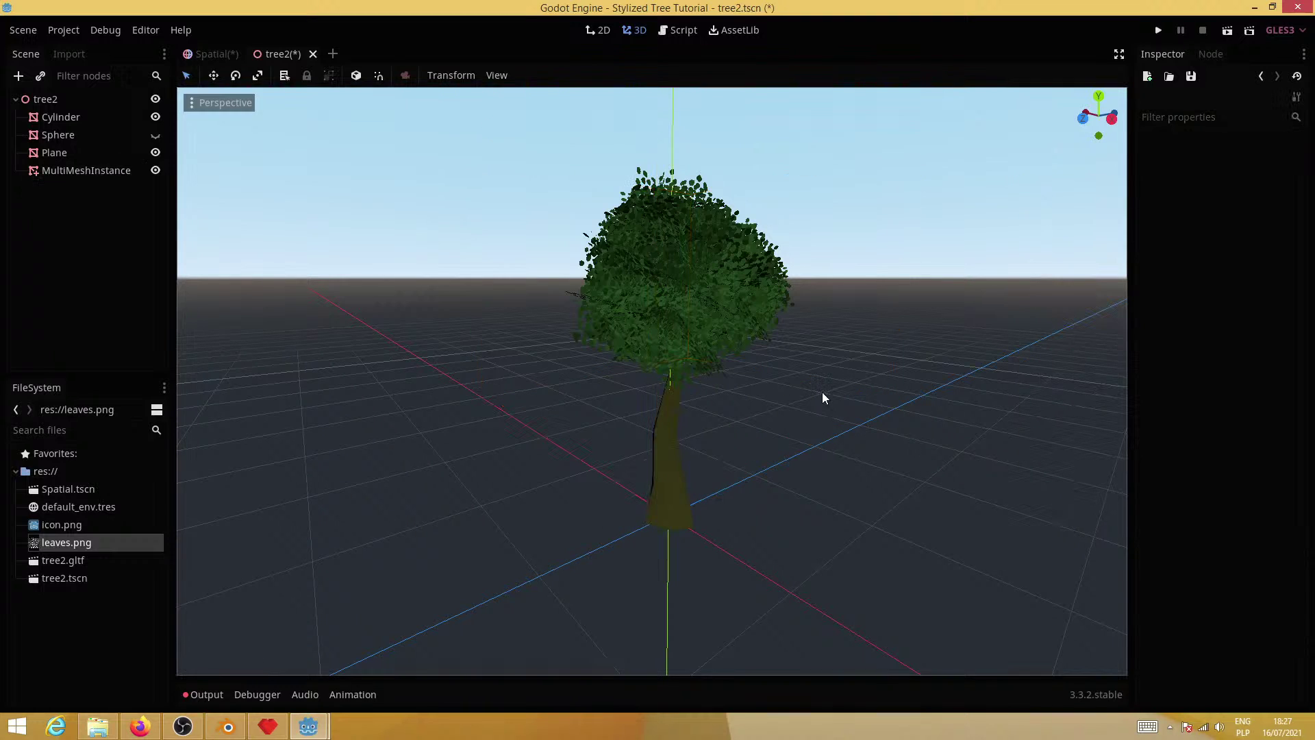
{"action": "key", "text": "ctrl+s"}
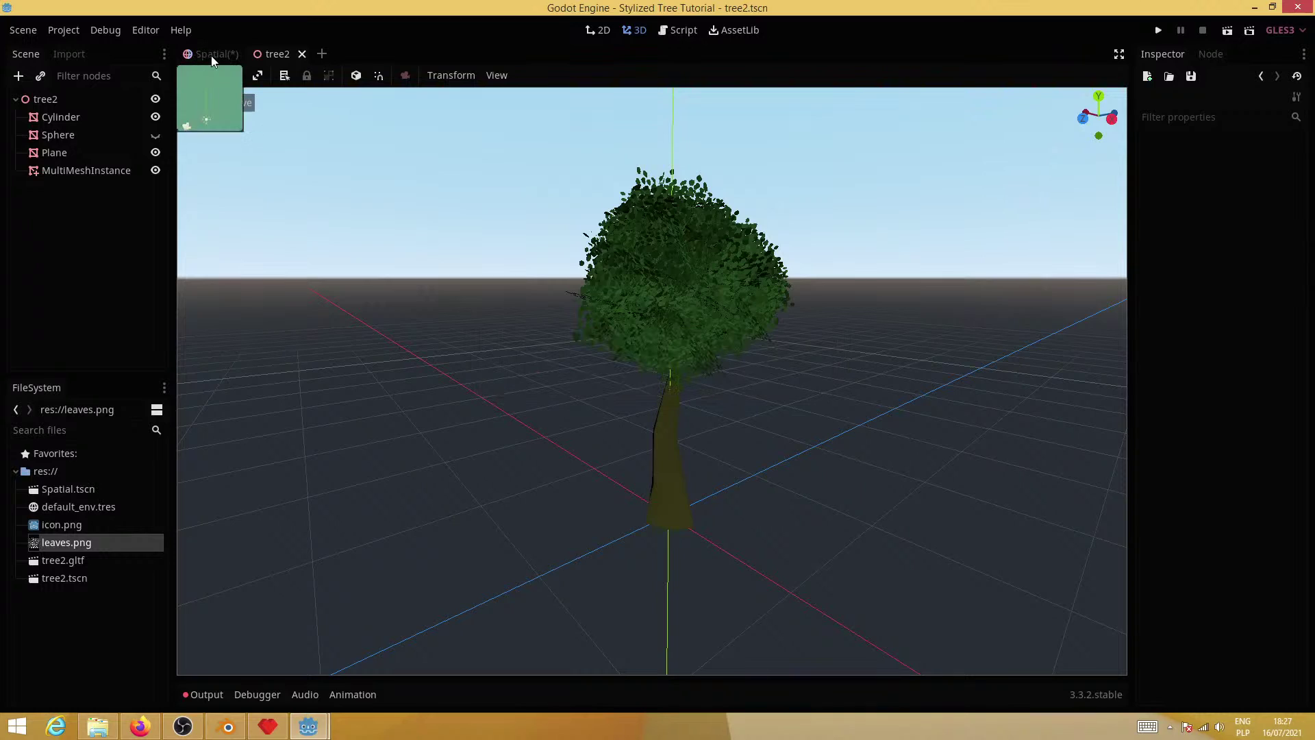
Return to the main Spatial scene and inspect the leaves' transmission shading around the tree
{"action": "left_click", "coordinate": [211, 54]}
{"action": "middle_click_drag", "start_coordinate": [862, 530], "coordinate": [581, 348]}
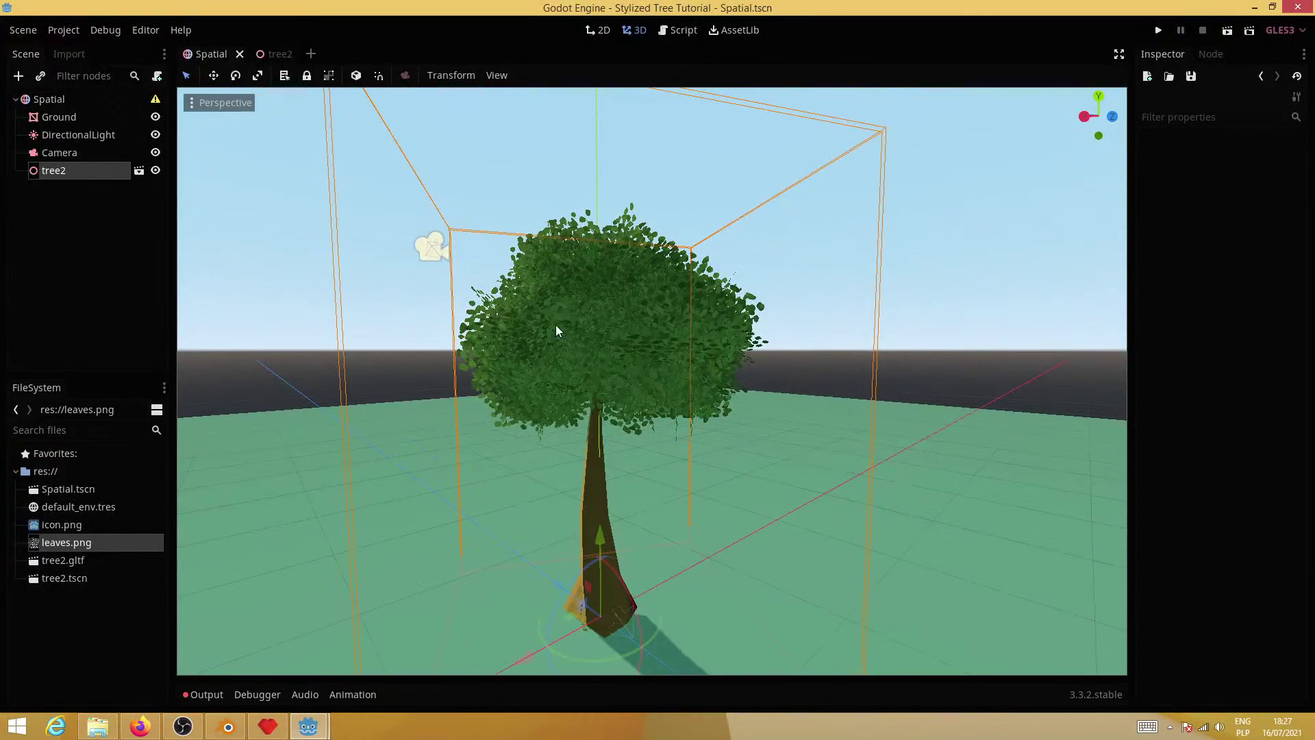
{"action": "middle_click_drag", "start_coordinate": [691, 406], "coordinate": [693, 439]}
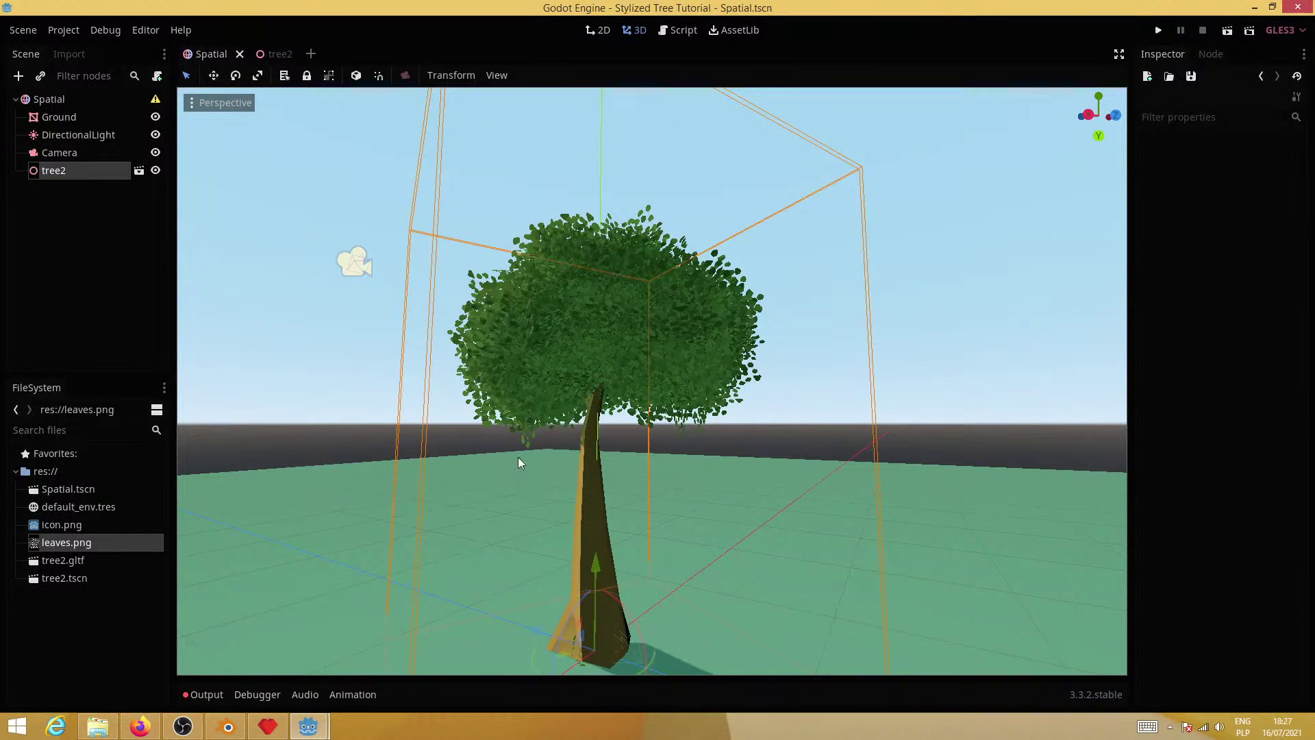
{"action": "middle_click_drag", "start_coordinate": [518, 458], "coordinate": [631, 471]}
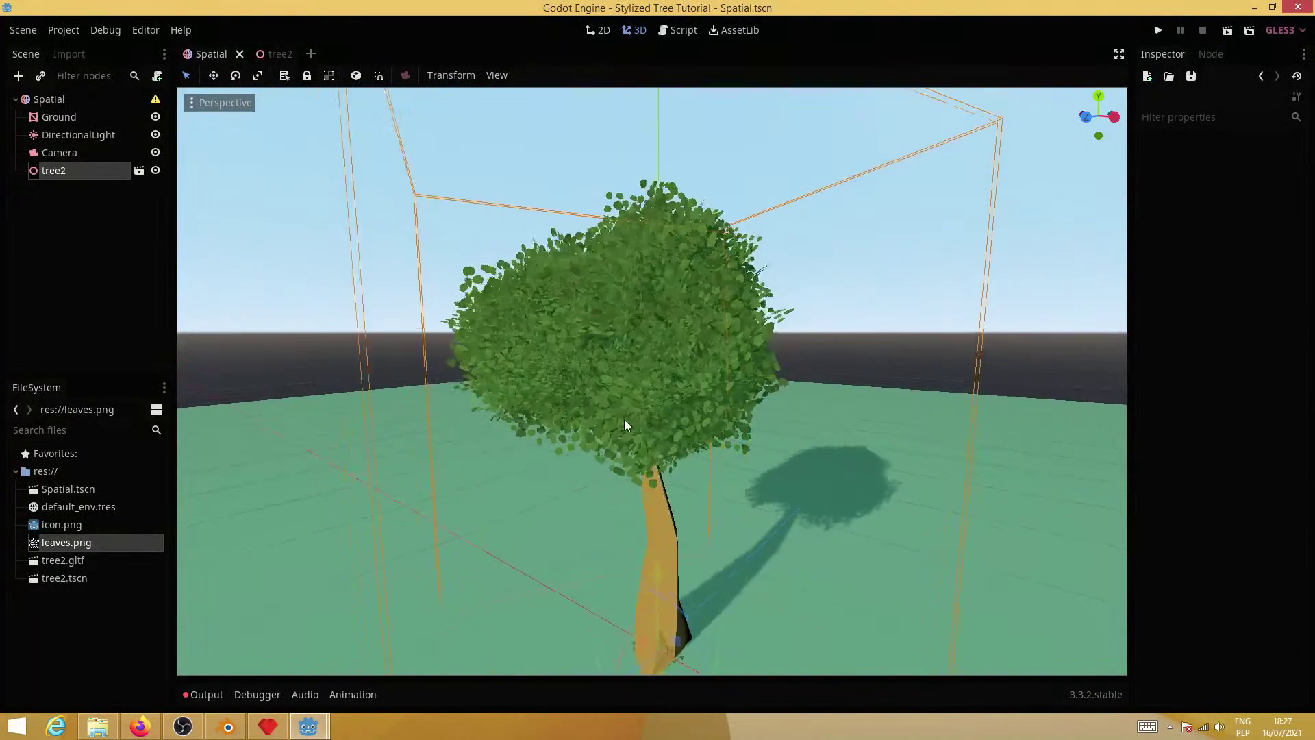
{"action": "middle_click_drag", "start_coordinate": [625, 425], "coordinate": [696, 450]}
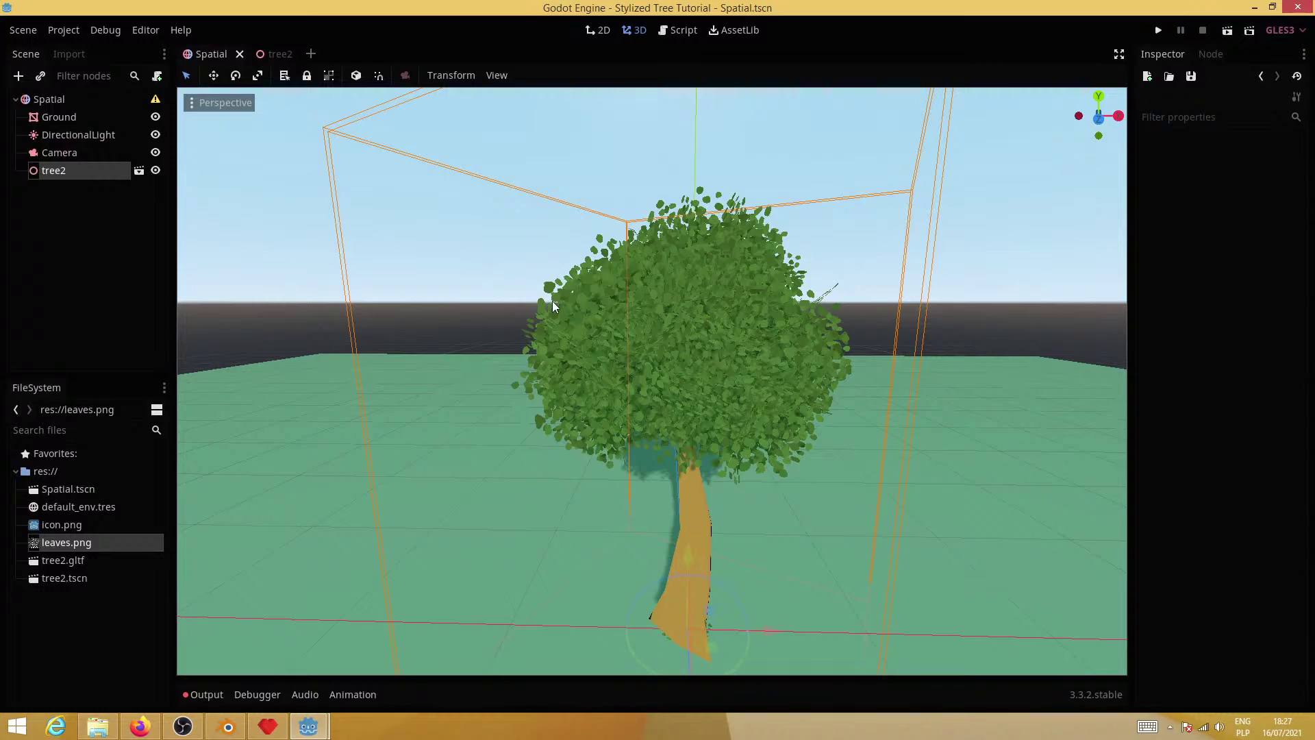
{"action": "middle_click_drag", "start_coordinate": [787, 522], "coordinate": [708, 527]}
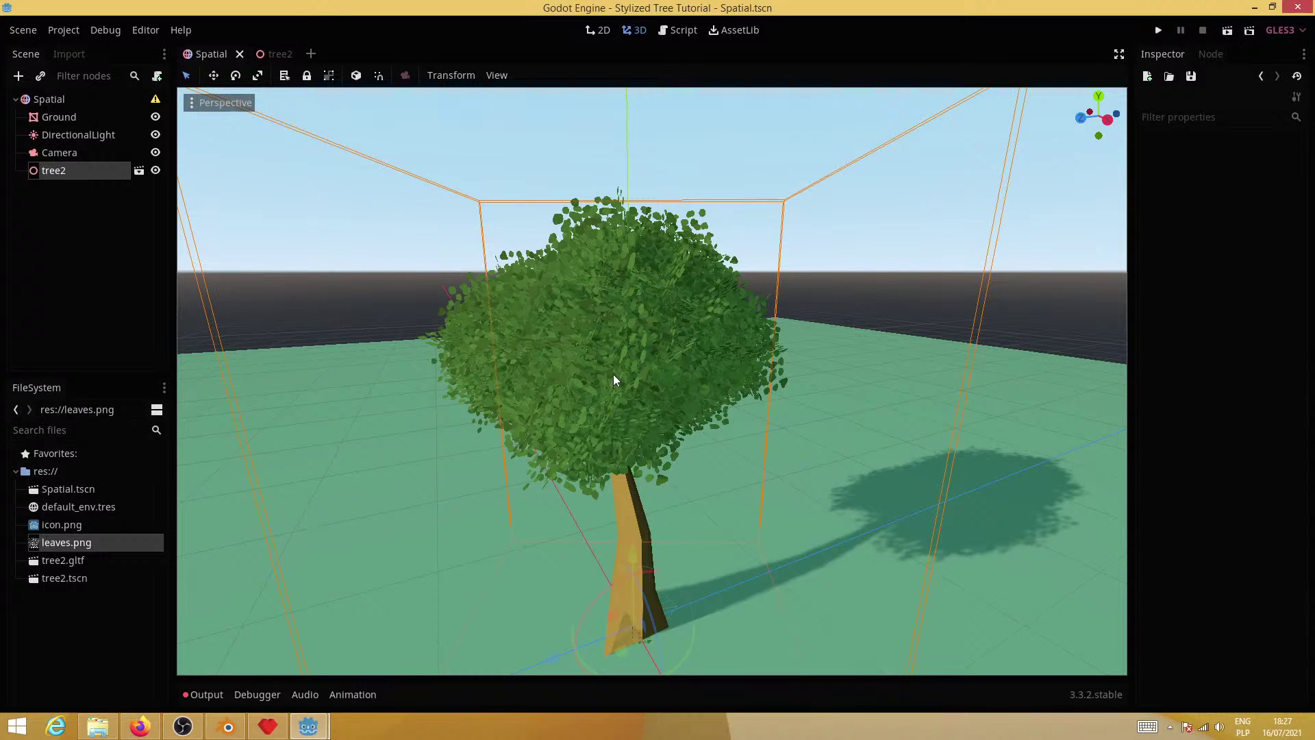
Switch to Blender, apply Shade Smooth to the leaf Plane object and save tree2.blend
{"action": "mouse_move", "coordinate": [229, 726]}
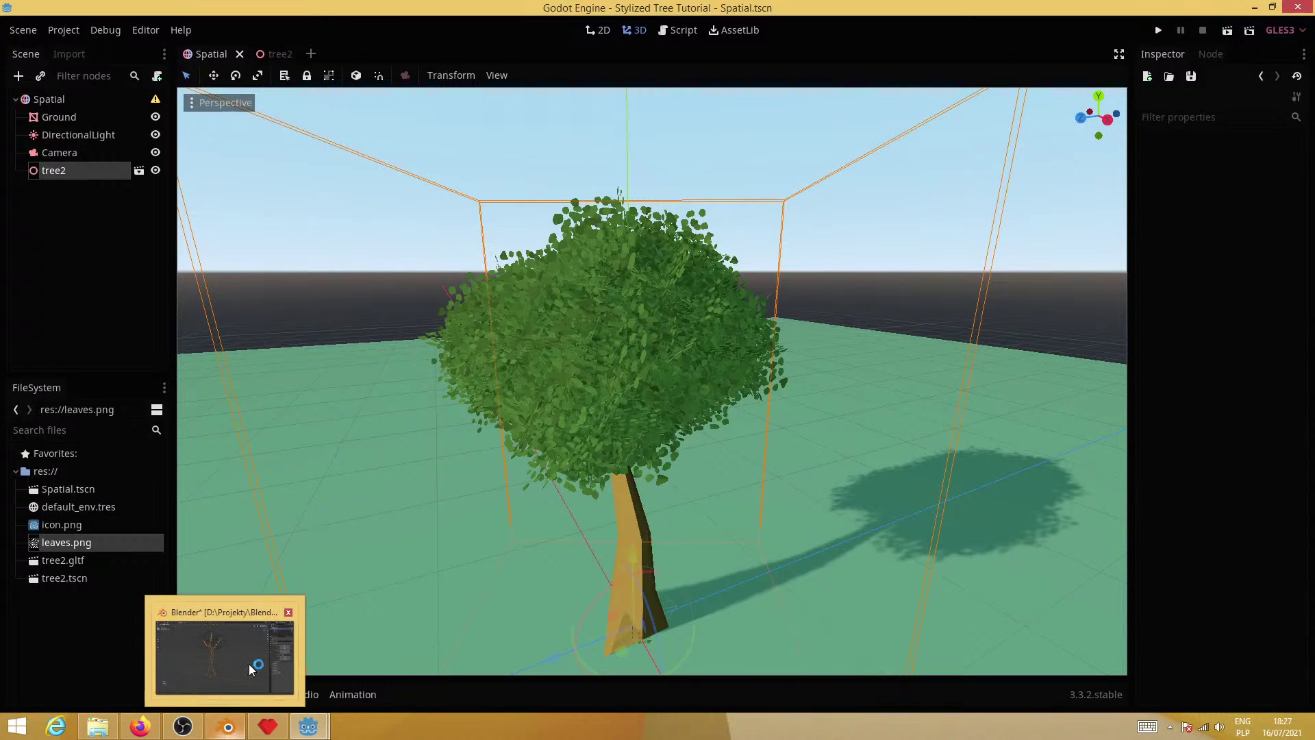
{"action": "left_click", "coordinate": [248, 664]}
{"action": "left_click", "coordinate": [535, 560]}
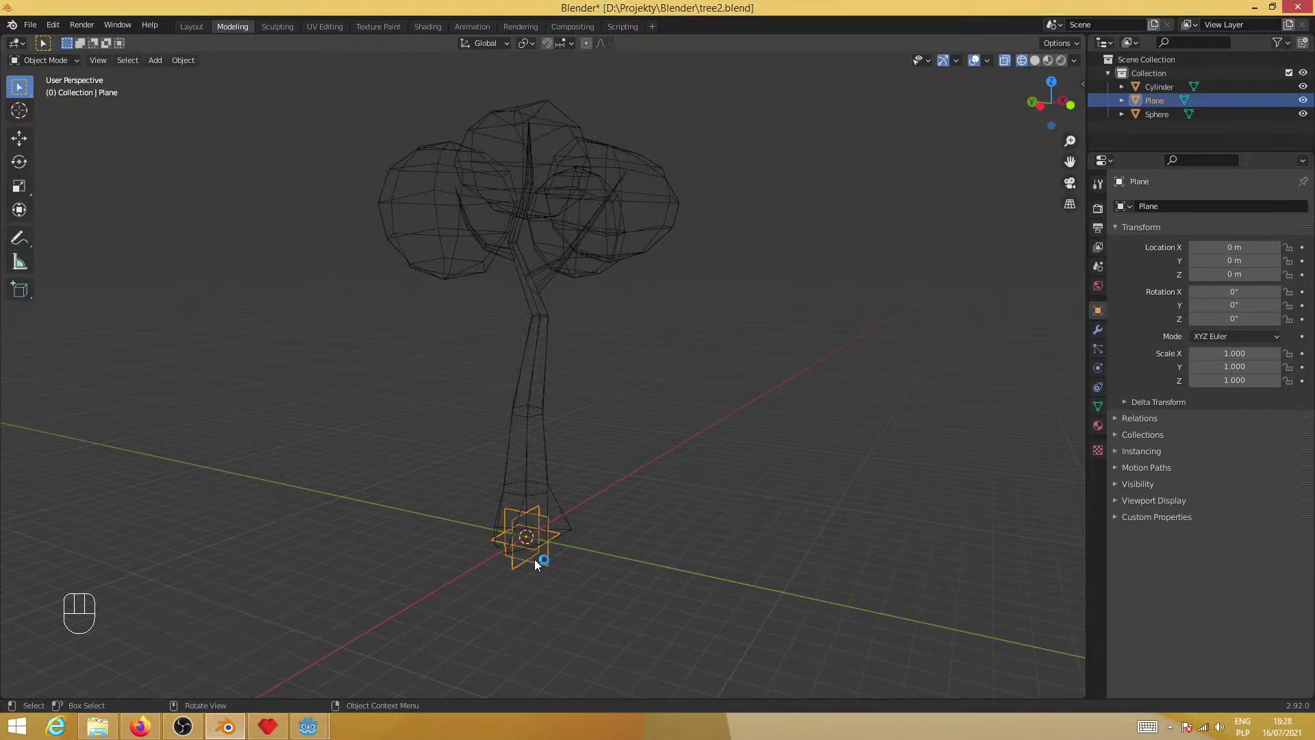
{"action": "right_click", "coordinate": [546, 562]}
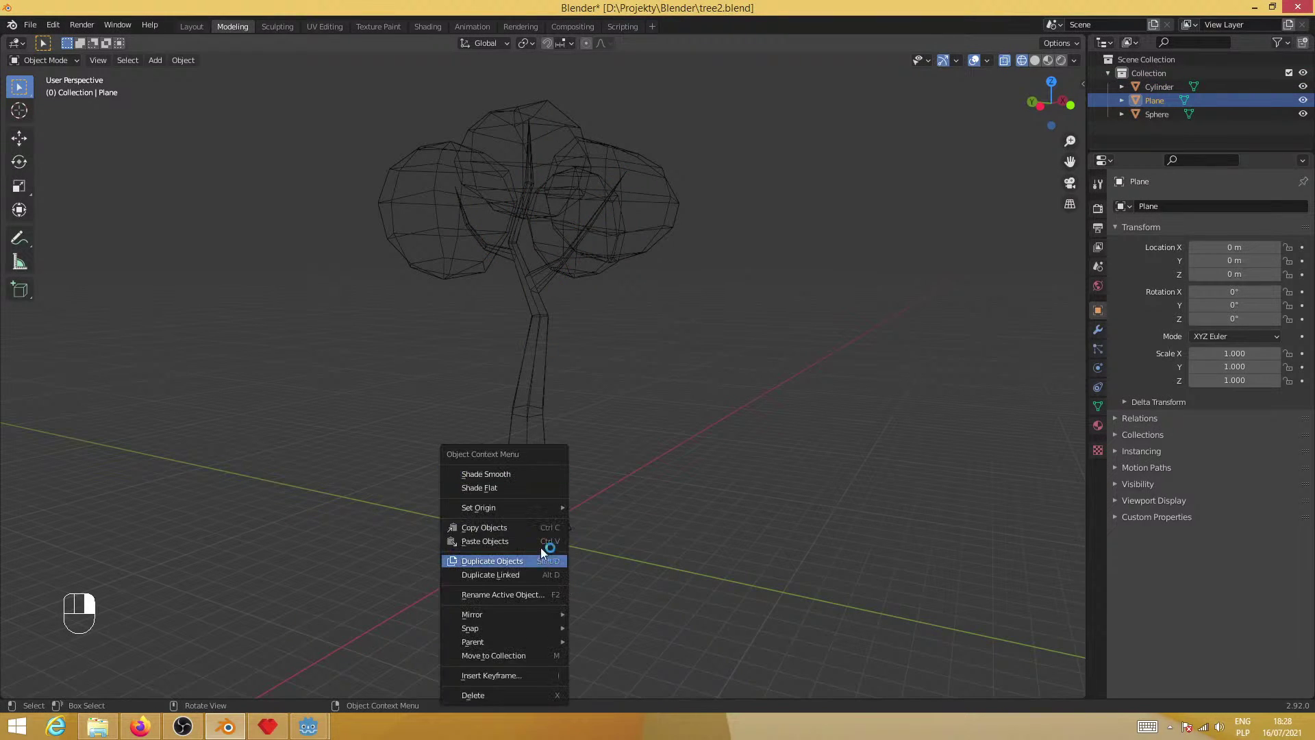
{"action": "left_click", "coordinate": [517, 473]}
{"action": "key", "text": "ctrl+s"}
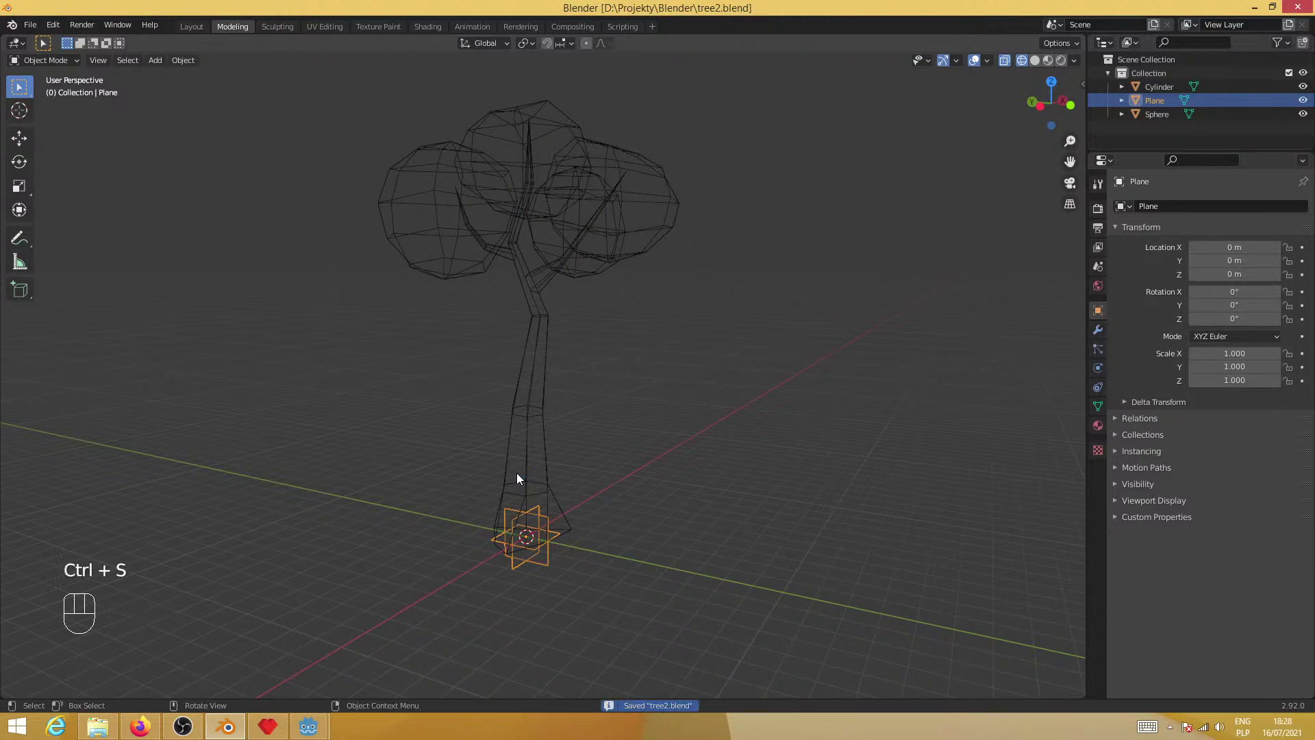
Export the model as glTF 2.0 in glTF Embedded format, overwriting tree2.gltf in the Stylized Tree Tutorial folder
{"action": "left_click", "coordinate": [31, 24]}
{"action": "mouse_move", "coordinate": [80, 222]}
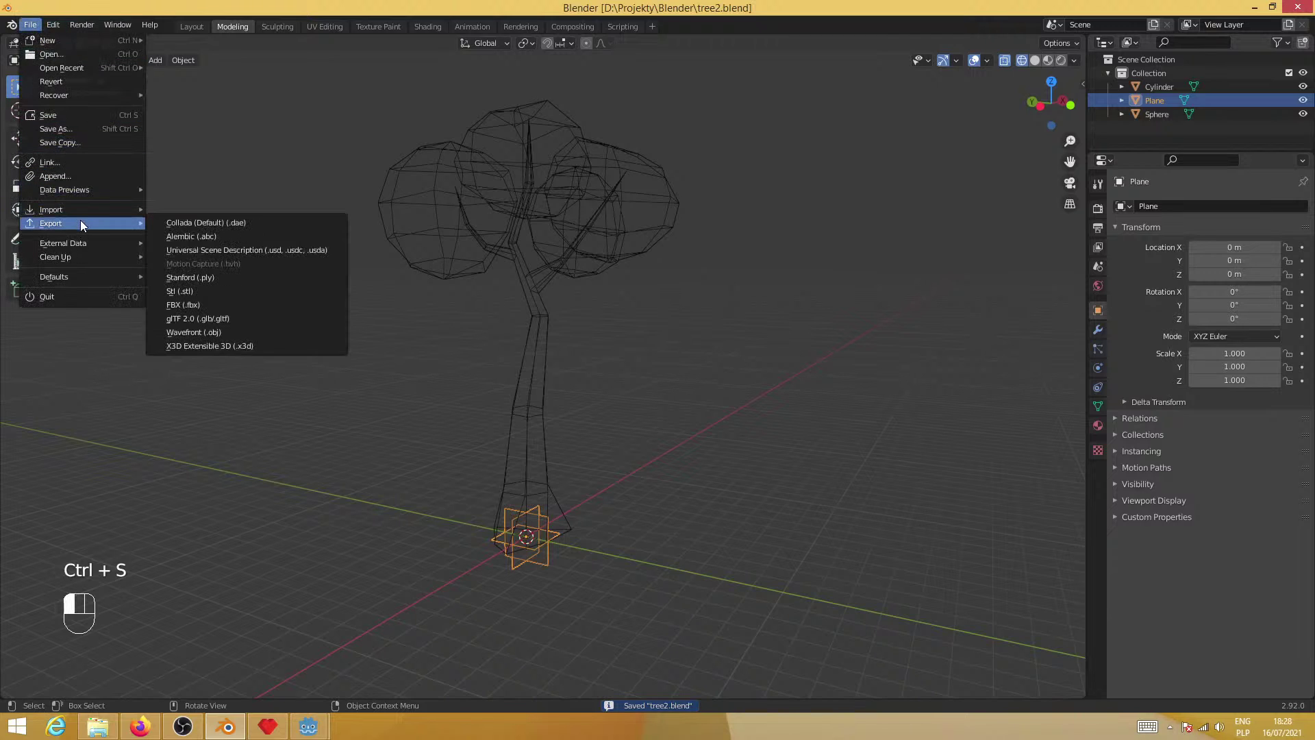
{"action": "left_click", "coordinate": [218, 317]}
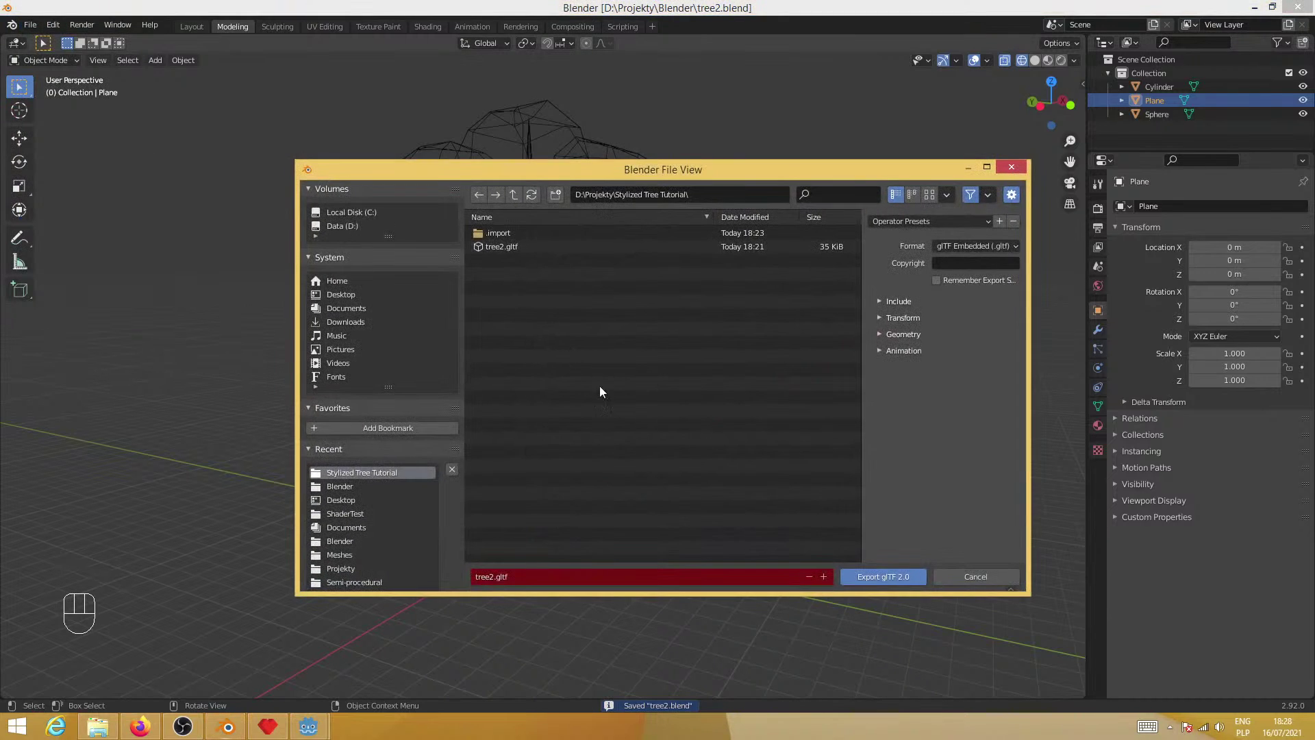
{"action": "left_click", "coordinate": [879, 577]}
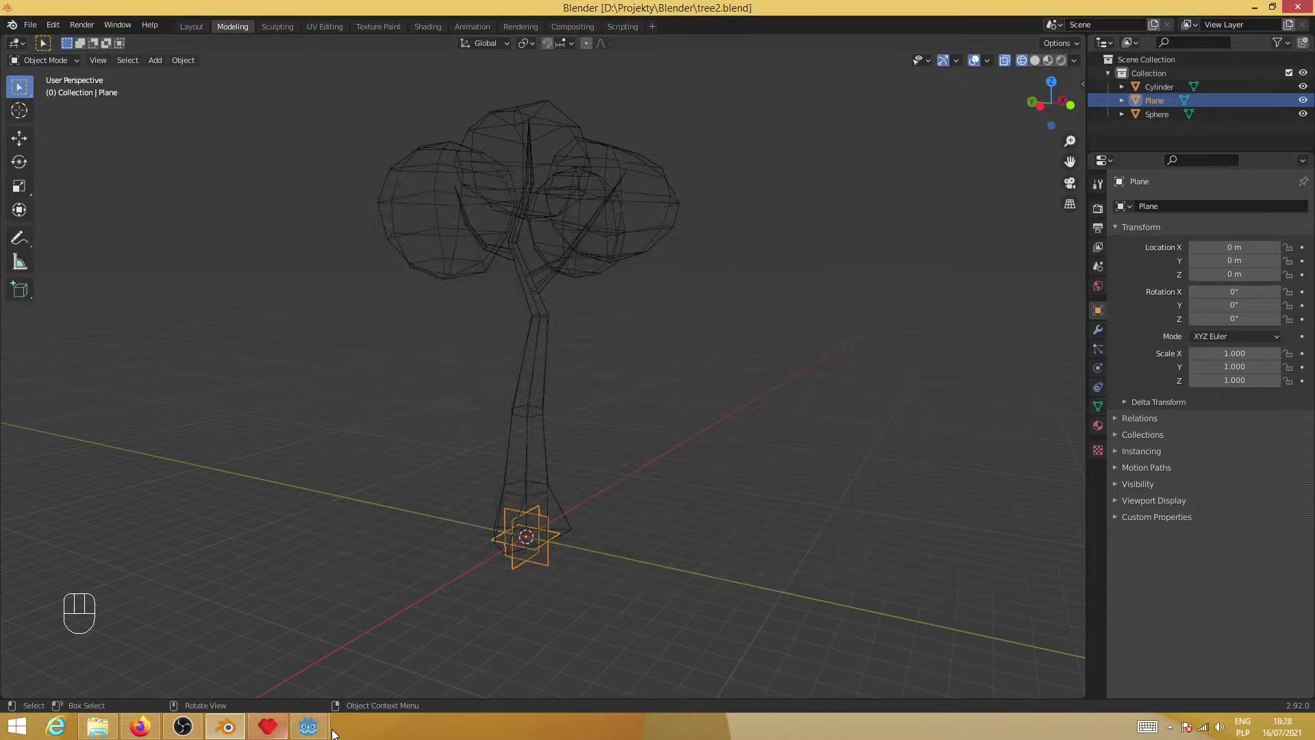
Switch back to Godot, close the tree2 scene and open the re-exported tree2.gltf directly for editing
{"action": "mouse_move", "coordinate": [309, 727]}
{"action": "left_click", "coordinate": [384, 657]}
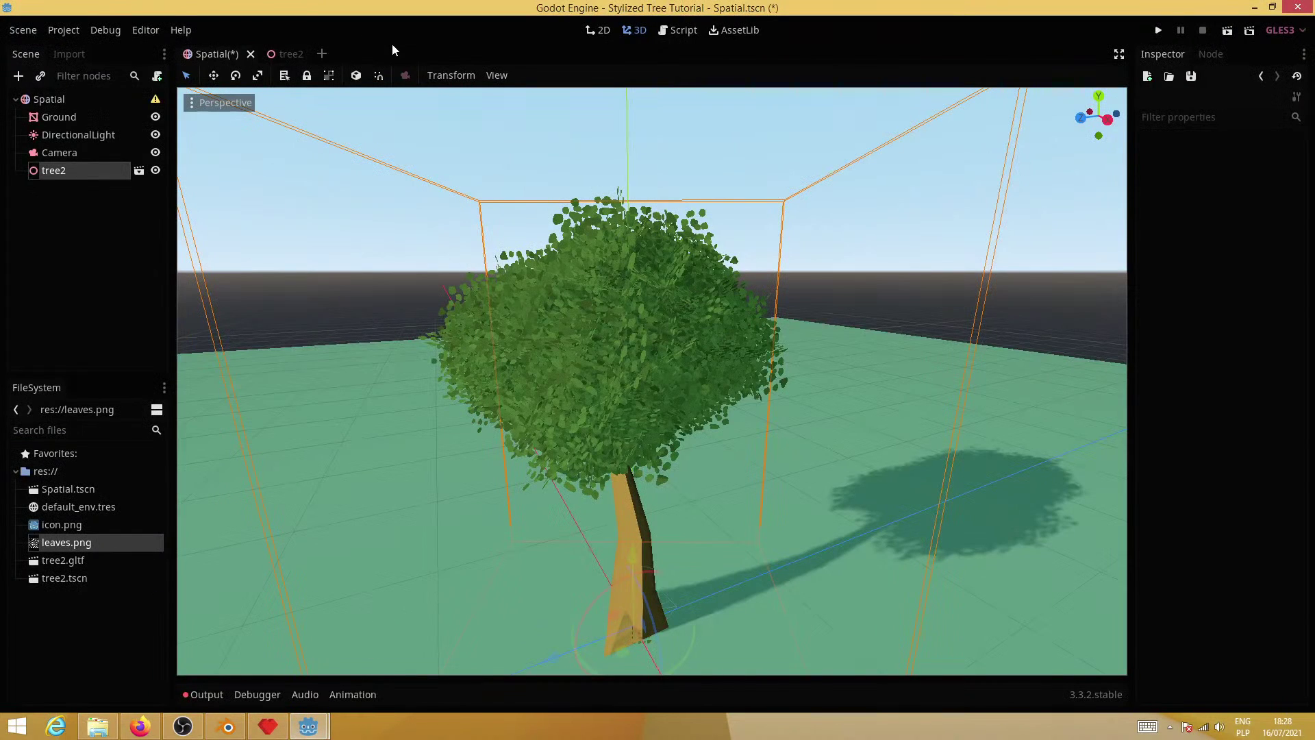
{"action": "left_click", "coordinate": [296, 53]}
{"action": "left_click", "coordinate": [306, 53]}
{"action": "double_click", "coordinate": [76, 561]}
{"action": "left_click", "coordinate": [651, 385]}
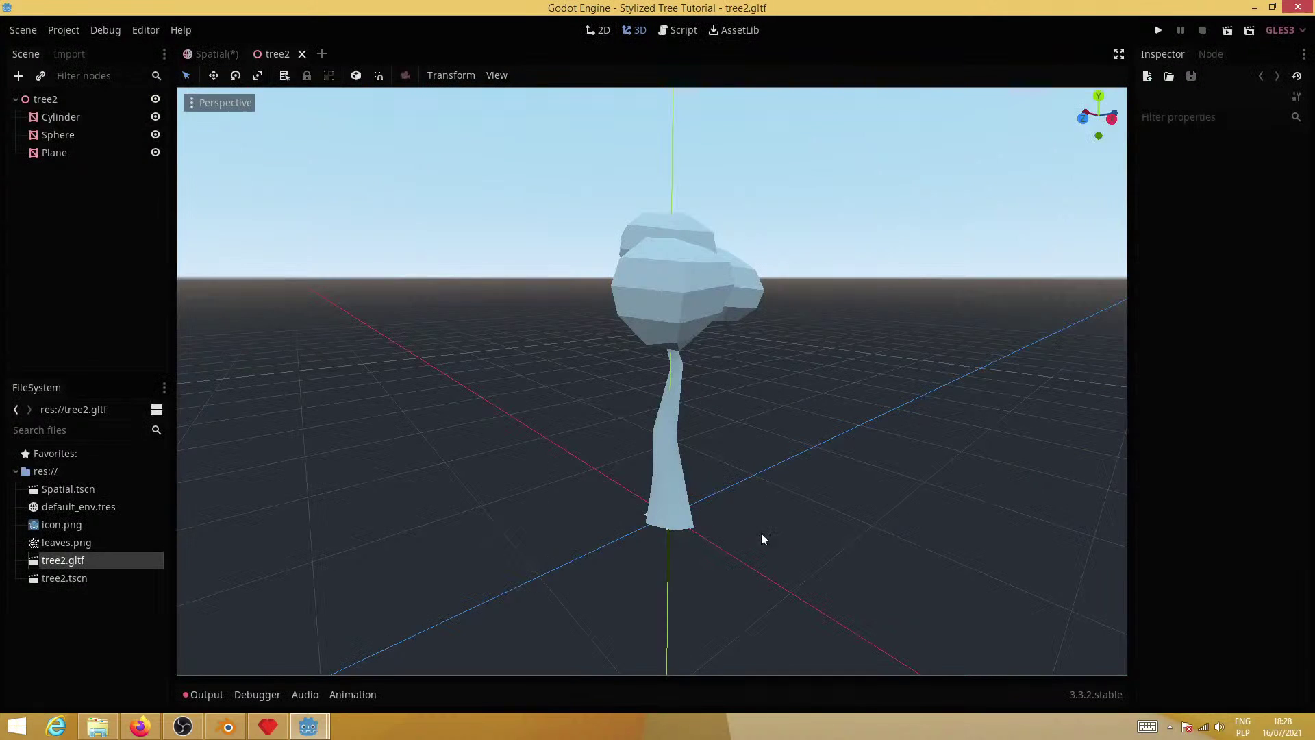
Add a MultiMeshInstance node as a child of the tree2 root
{"action": "left_click", "coordinate": [57, 135]}
{"action": "left_click", "coordinate": [45, 99]}
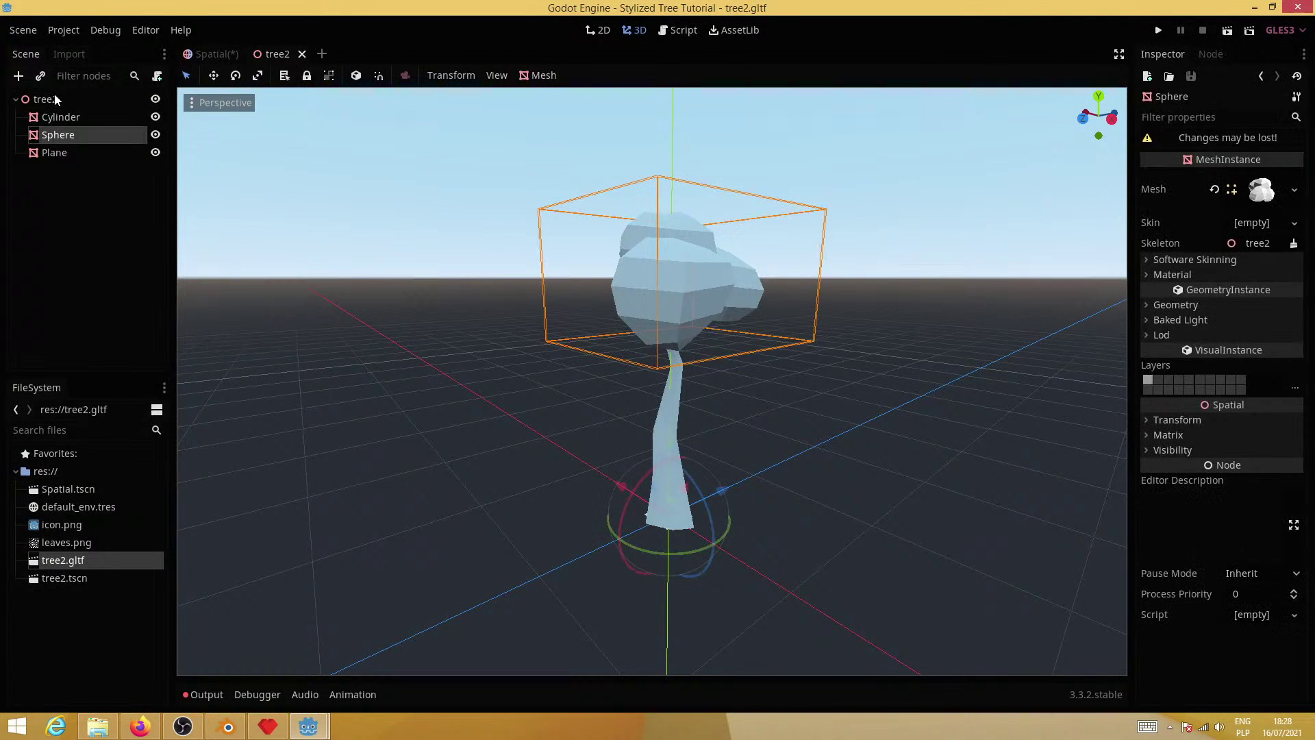
{"action": "left_click", "coordinate": [19, 77]}
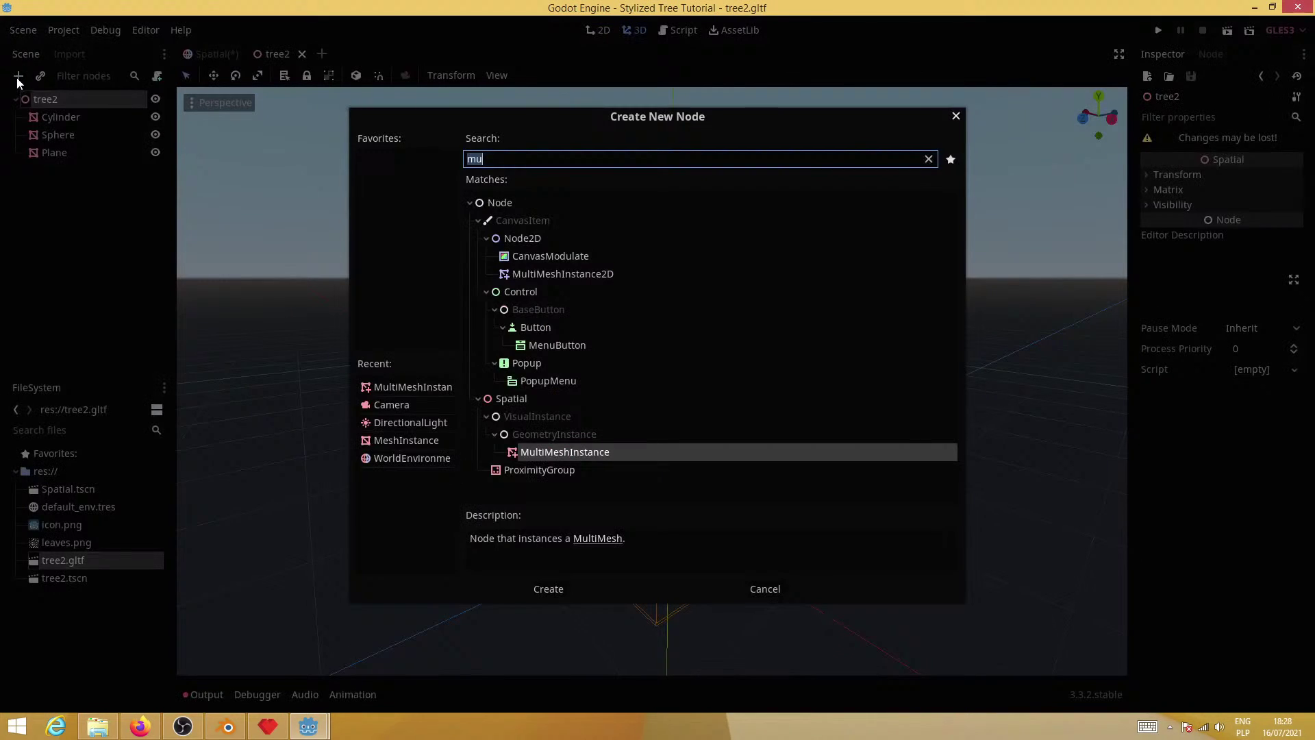
{"action": "left_click", "coordinate": [549, 588]}
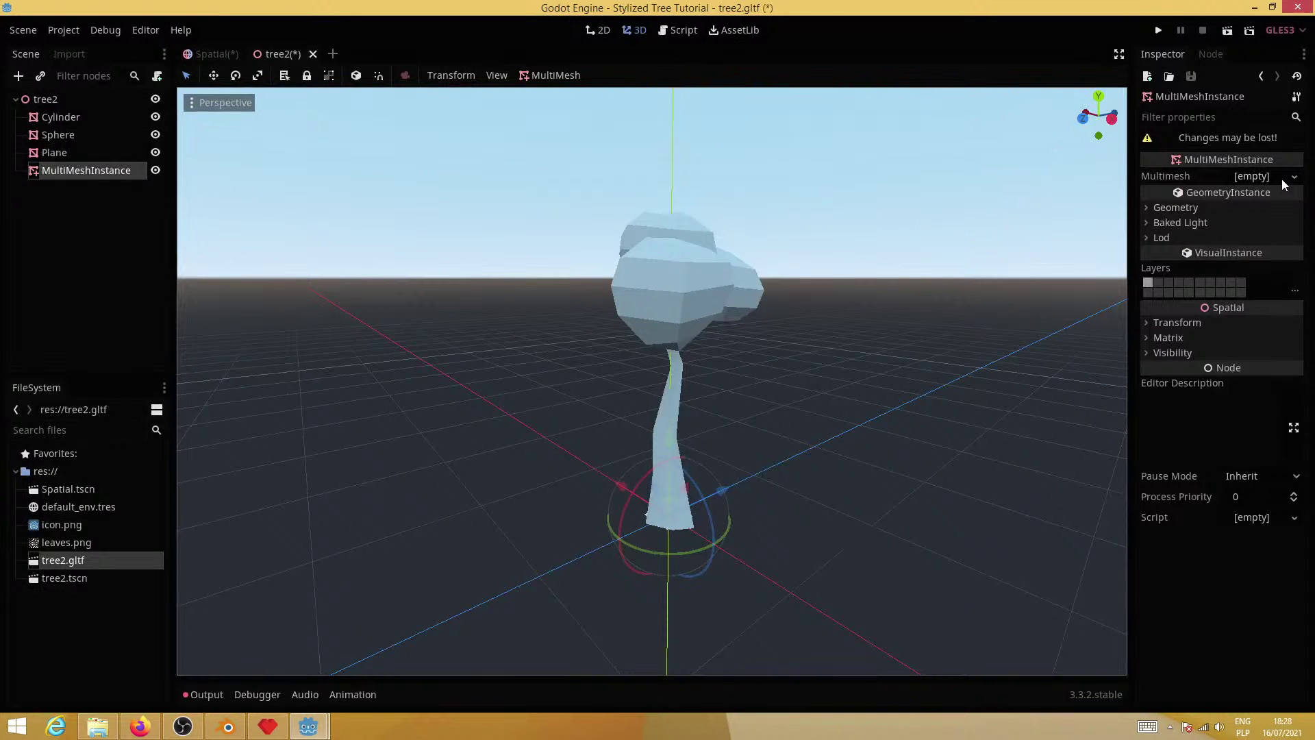
Open the Populate MultiMesh settings and choose Sphere as the target surface and Plane as the source mesh
{"action": "left_click", "coordinate": [557, 76]}
{"action": "left_click", "coordinate": [560, 96]}
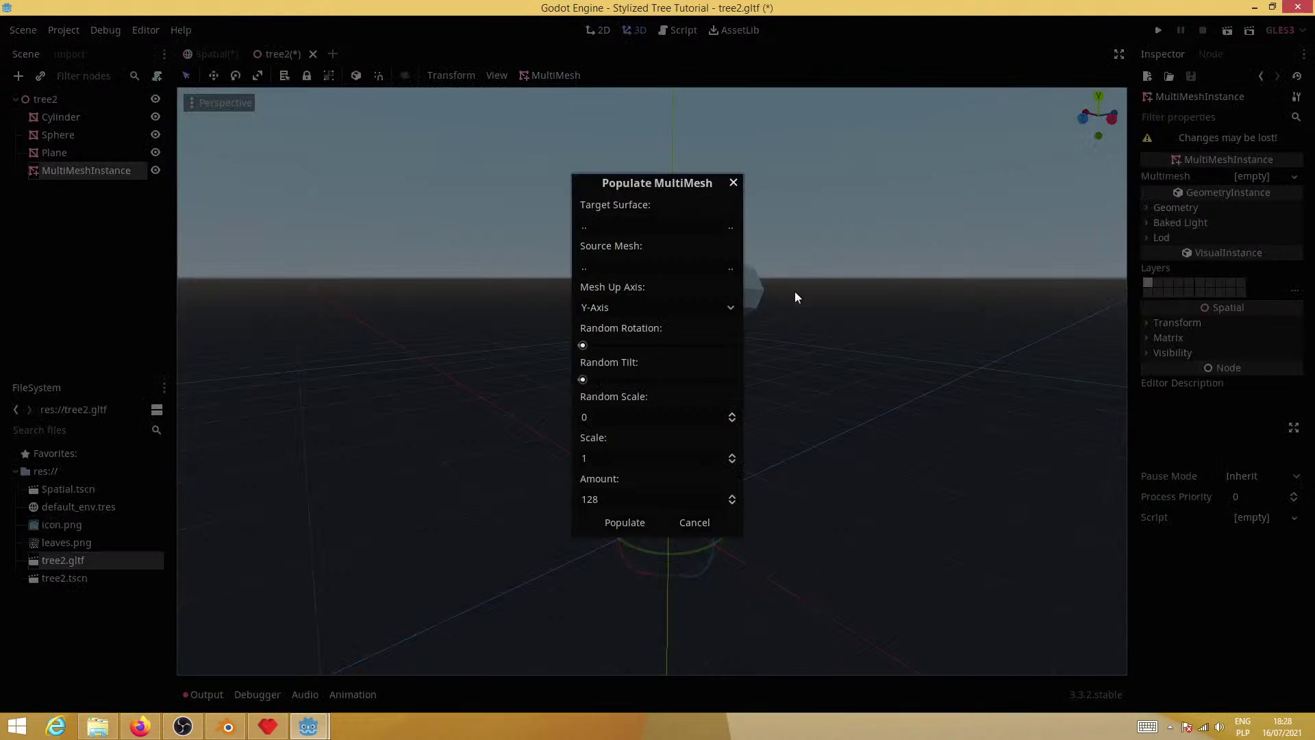
{"action": "left_click", "coordinate": [730, 226]}
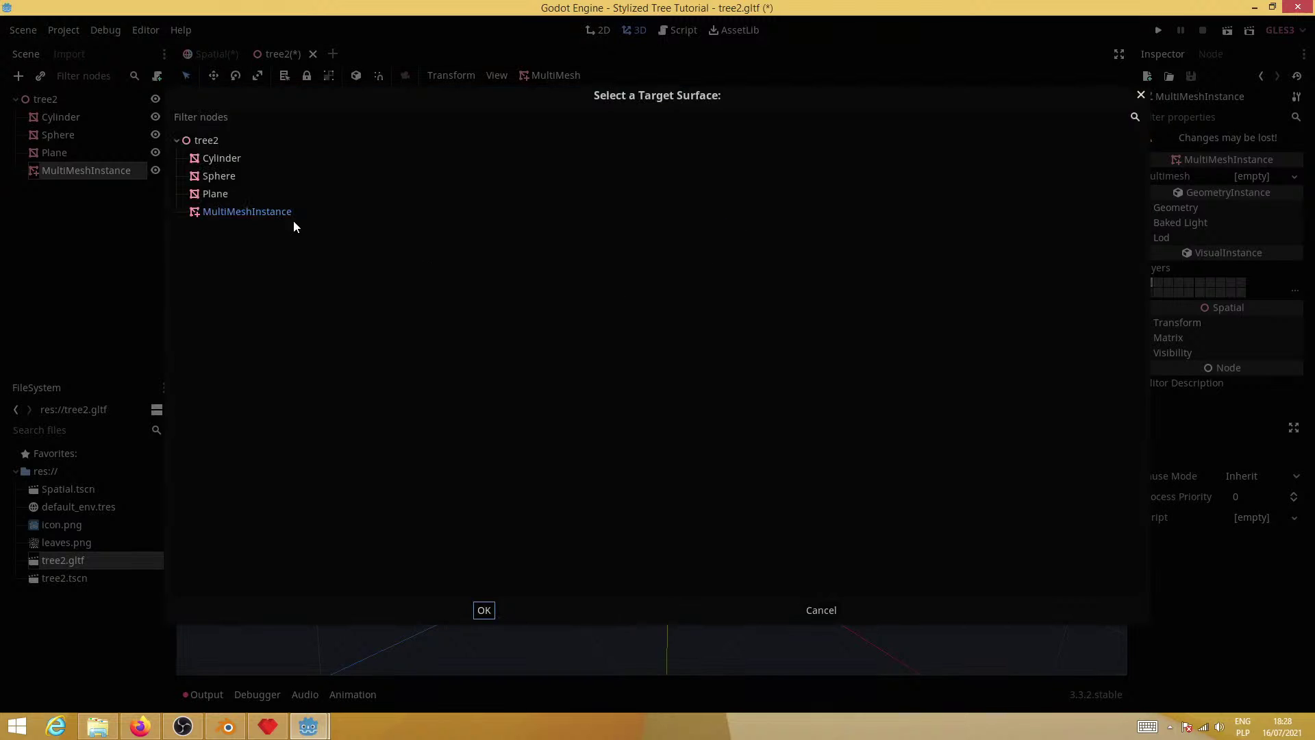
{"action": "left_click", "coordinate": [223, 177]}
{"action": "left_click", "coordinate": [484, 609]}
{"action": "left_click", "coordinate": [728, 265]}
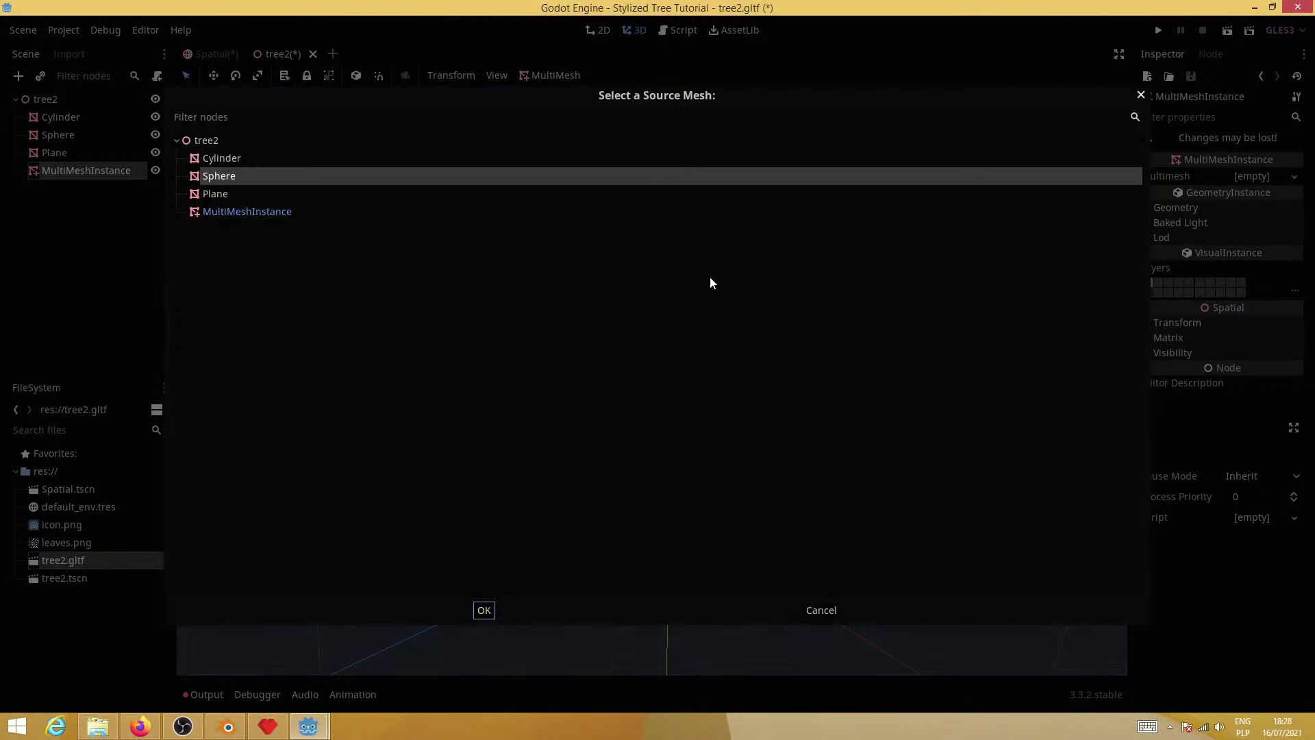
{"action": "left_click", "coordinate": [215, 193]}
{"action": "left_click", "coordinate": [484, 609]}
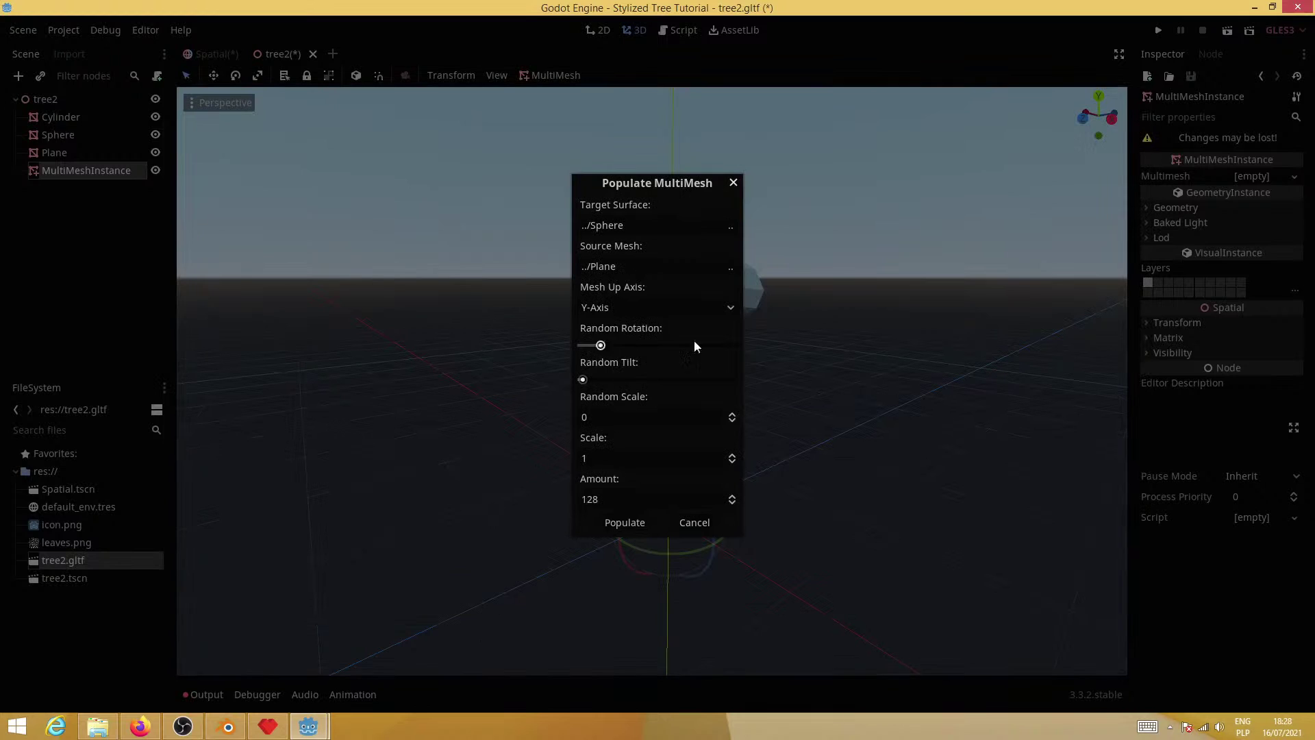
Set random rotation and random tilt to maximum, random scale to 1 and amount to 512, and populate the MultiMesh
{"action": "left_click_drag", "start_coordinate": [582, 345], "coordinate": [732, 346]}
{"action": "left_click_drag", "start_coordinate": [581, 379], "coordinate": [732, 379]}
{"action": "left_click", "coordinate": [620, 419]}
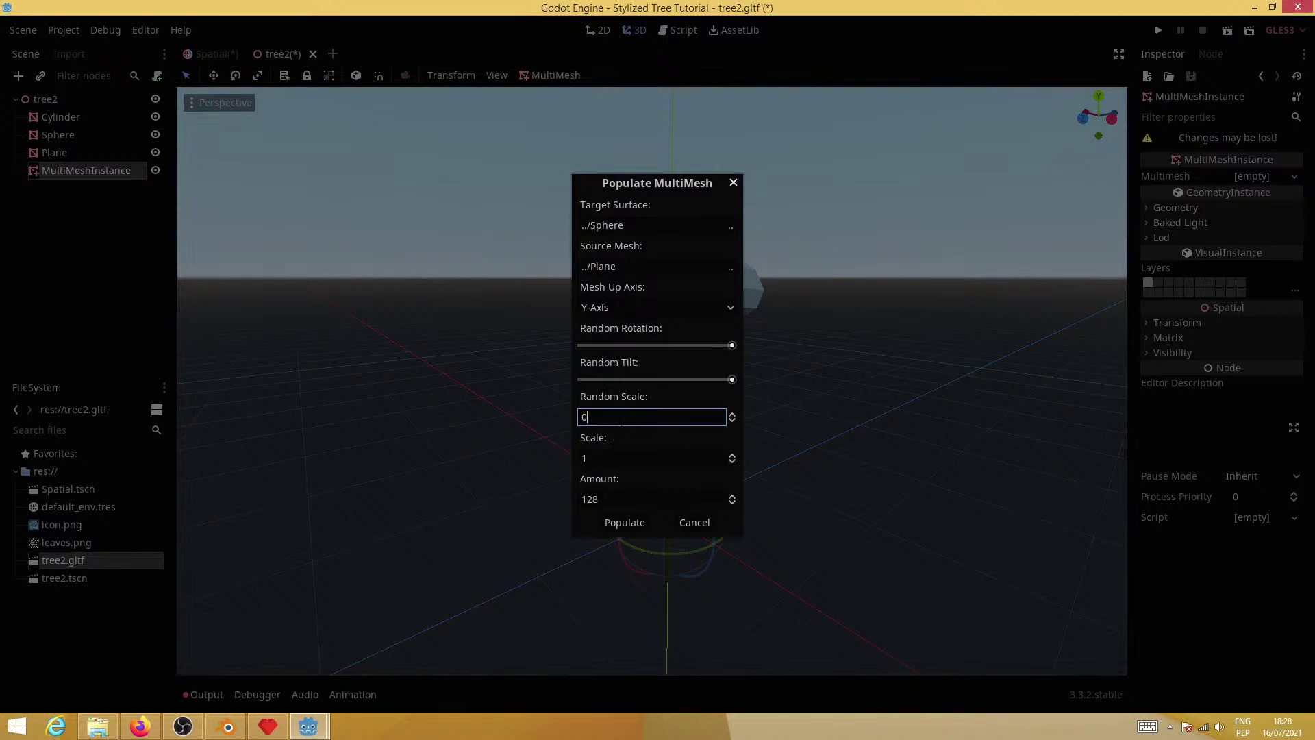
{"action": "double_click", "coordinate": [590, 499]}
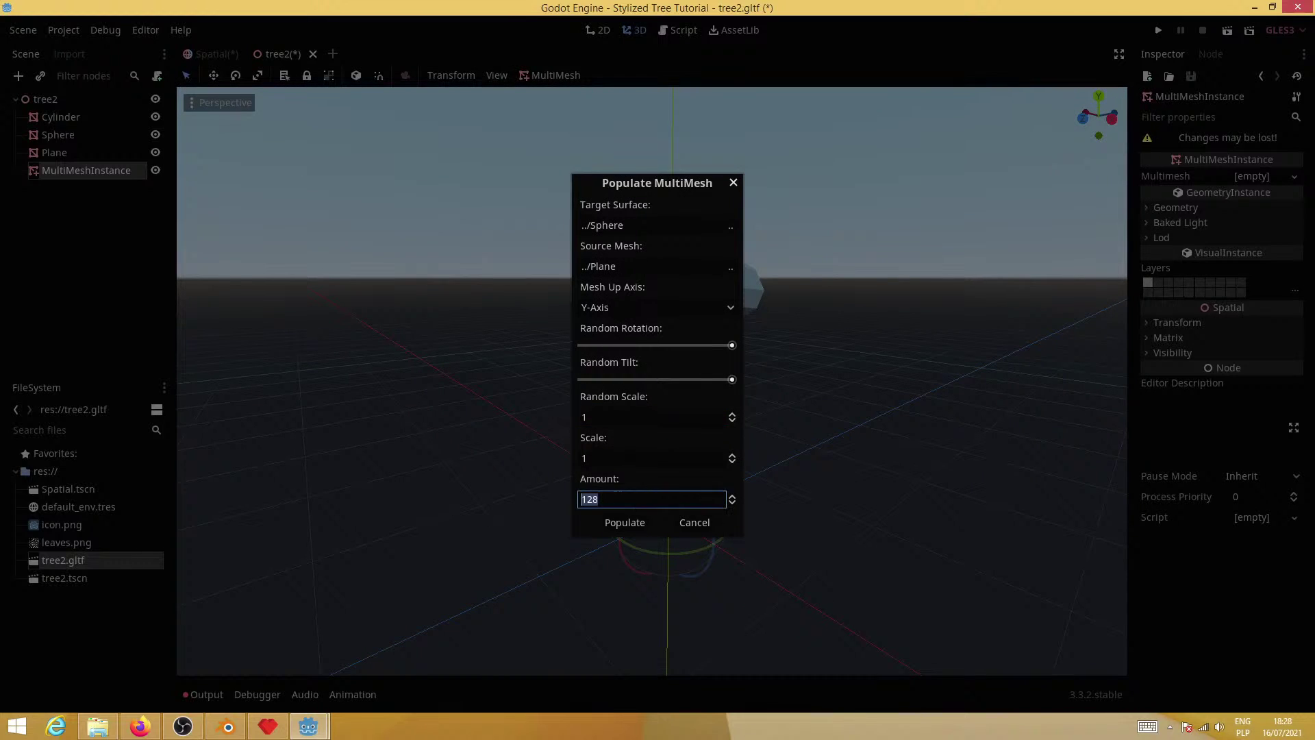
{"action": "type", "text": "512"}
{"action": "left_click", "coordinate": [625, 522]}
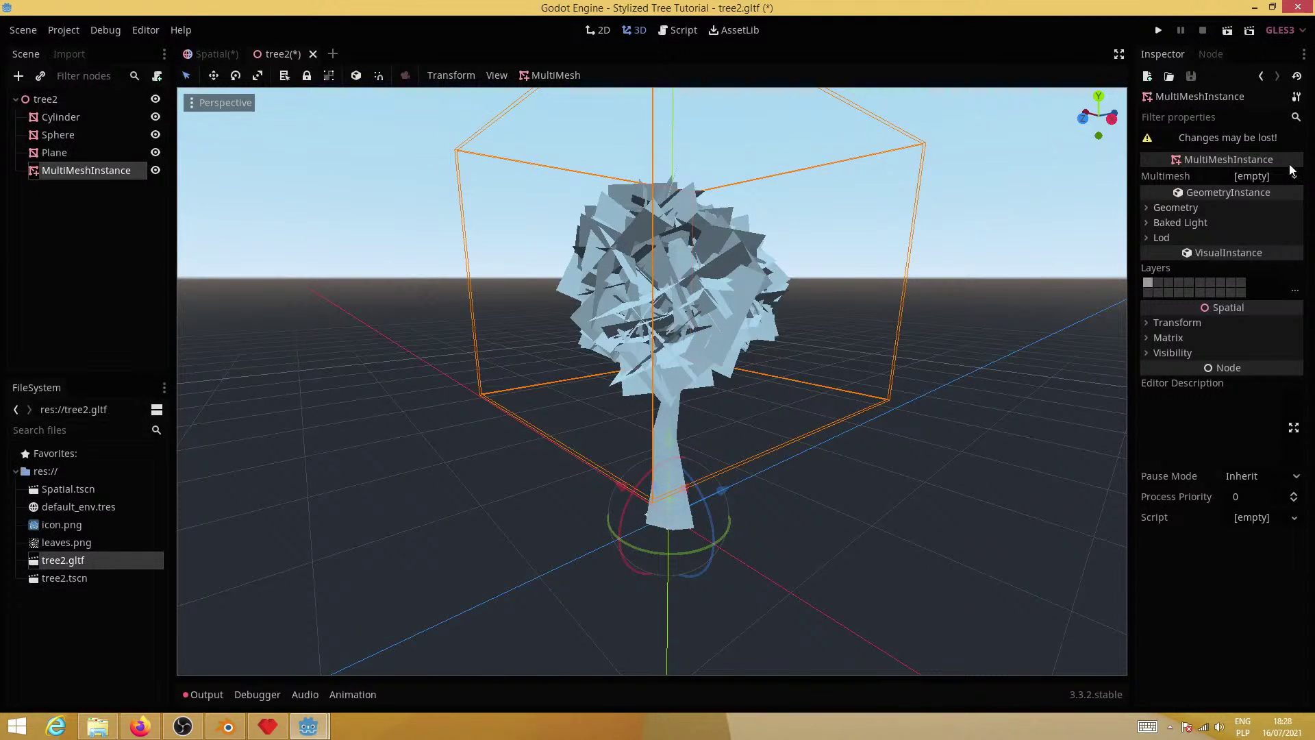
Open the Surface 1 material of the MultiMesh's leaf mesh and set its diffuse and specular modes to Toon
{"action": "left_click", "coordinate": [1267, 178]}
{"action": "left_click", "coordinate": [1246, 313]}
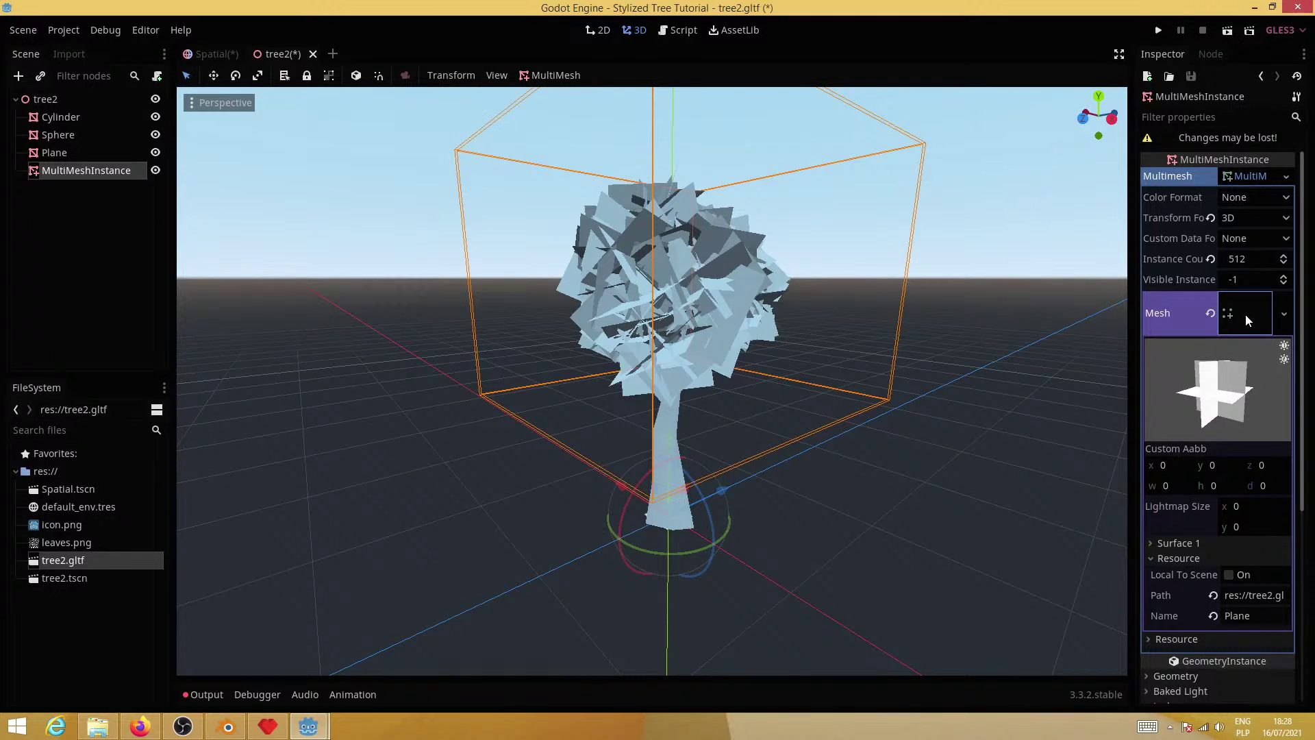
{"action": "left_click", "coordinate": [1192, 543]}
{"action": "left_click", "coordinate": [1248, 588]}
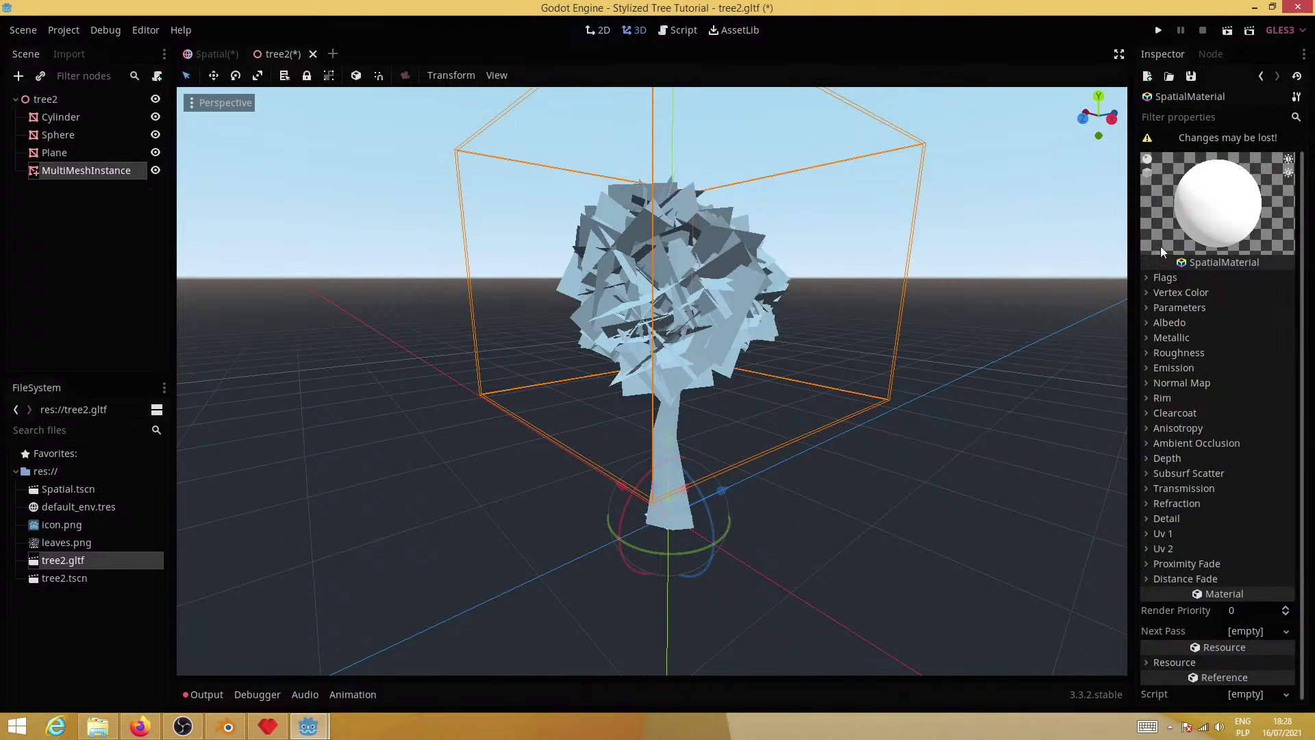
{"action": "left_click", "coordinate": [1180, 307]}
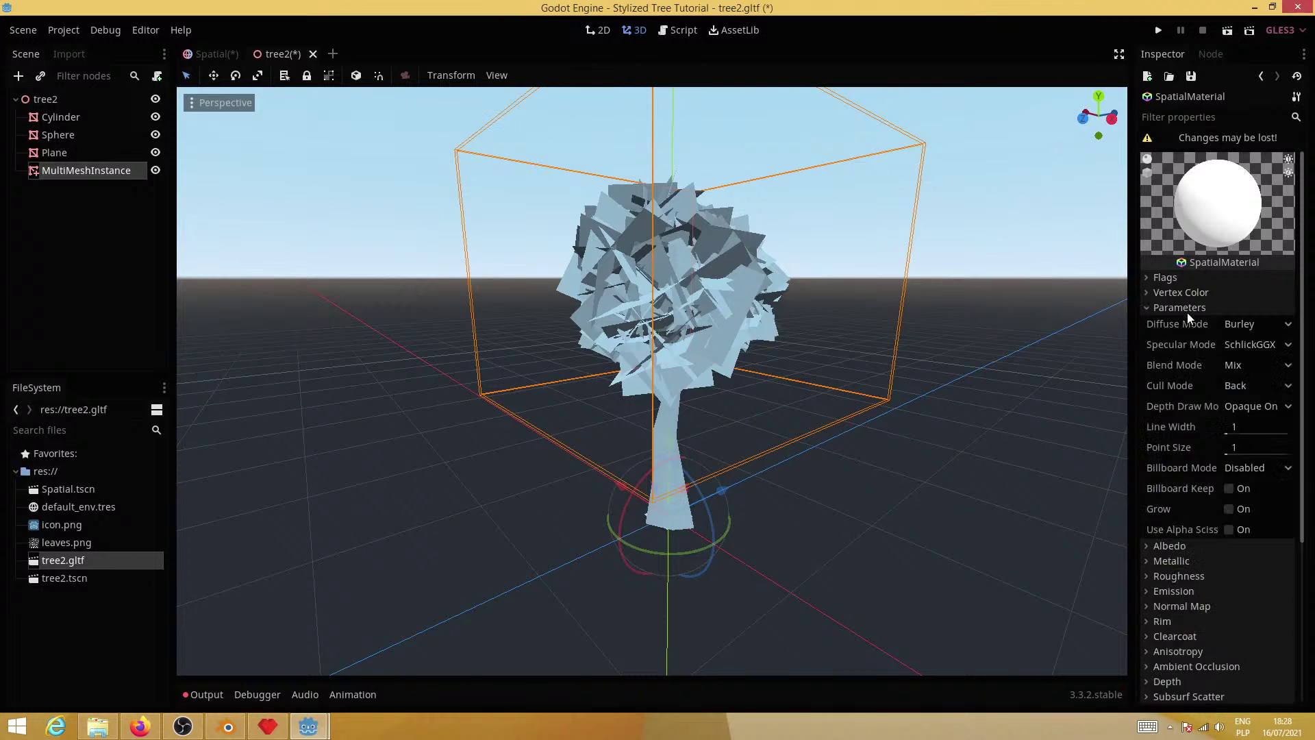
{"action": "left_click", "coordinate": [1247, 324]}
{"action": "left_click", "coordinate": [1251, 392]}
{"action": "left_click", "coordinate": [1253, 345]}
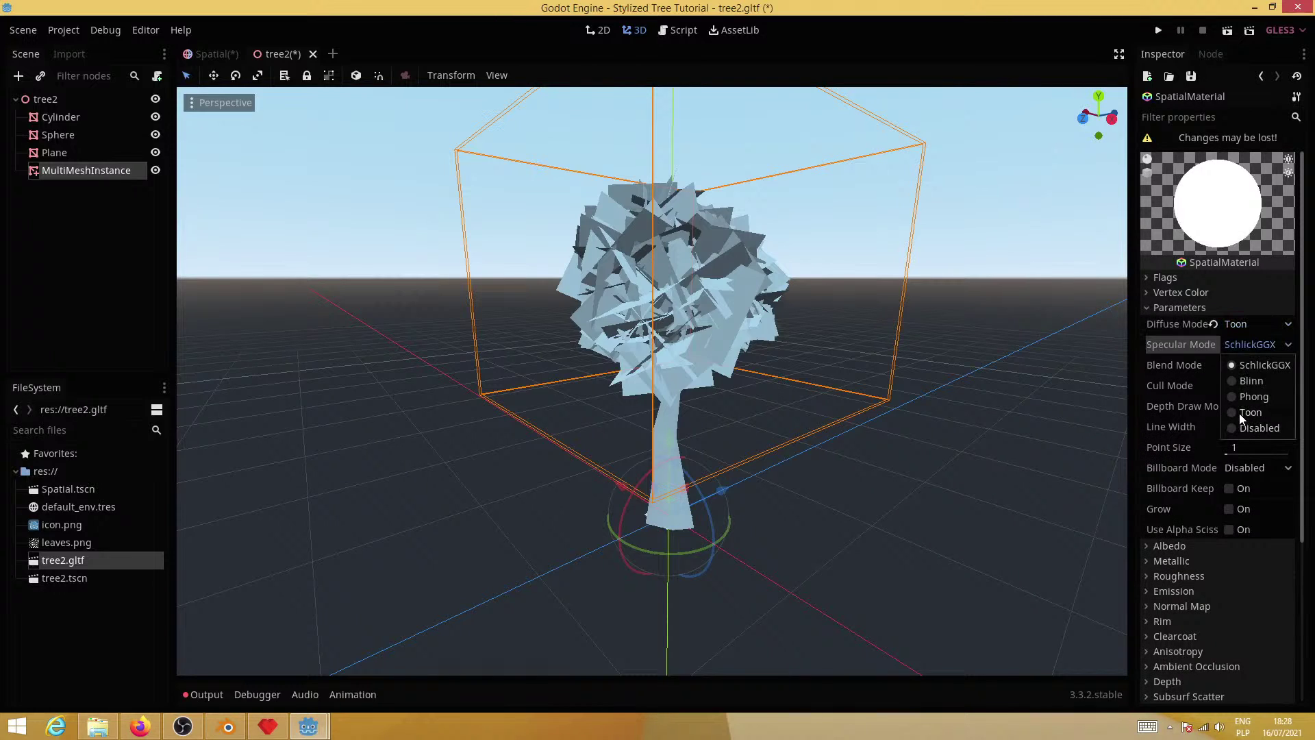
{"action": "left_click", "coordinate": [1244, 413]}
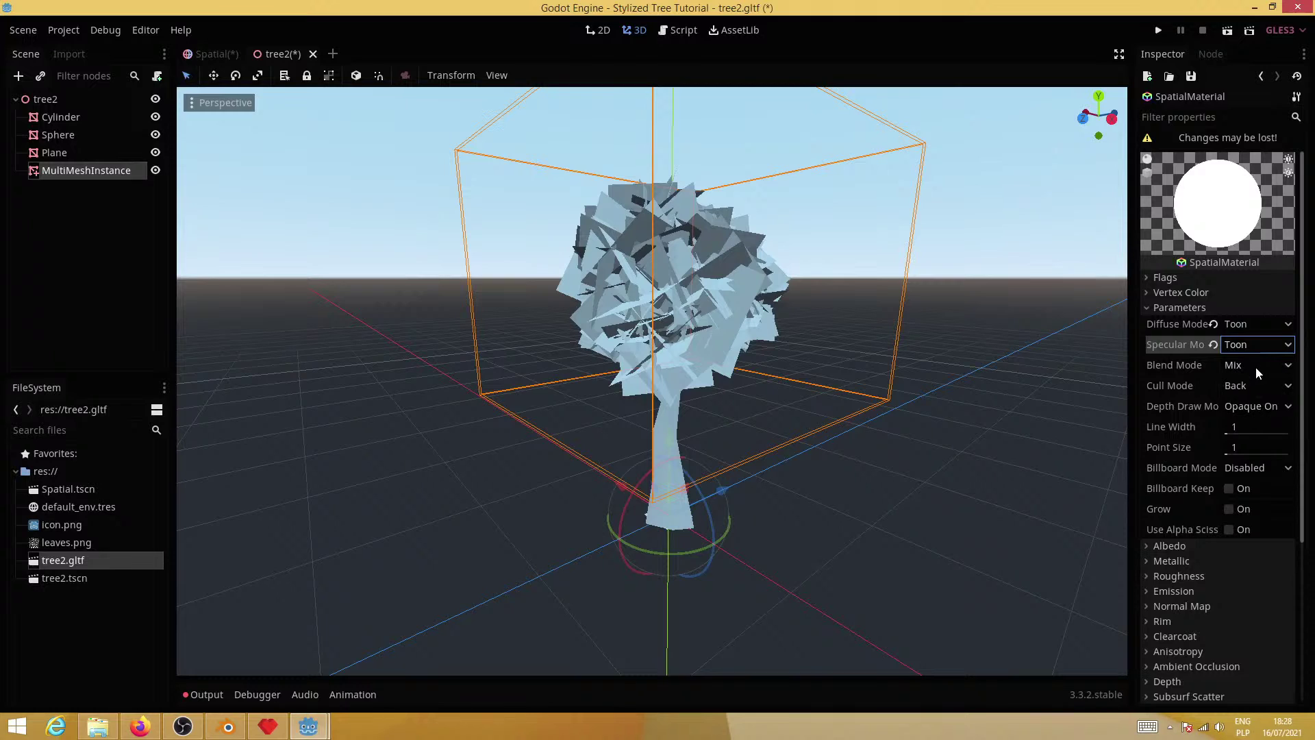
Set the leaf material's depth draw mode to Opaque Pre-Pass, disable culling and enable Use Alpha Scissor
{"action": "left_click", "coordinate": [1267, 407]}
{"action": "left_click", "coordinate": [1251, 475]}
{"action": "left_click", "coordinate": [1251, 387]}
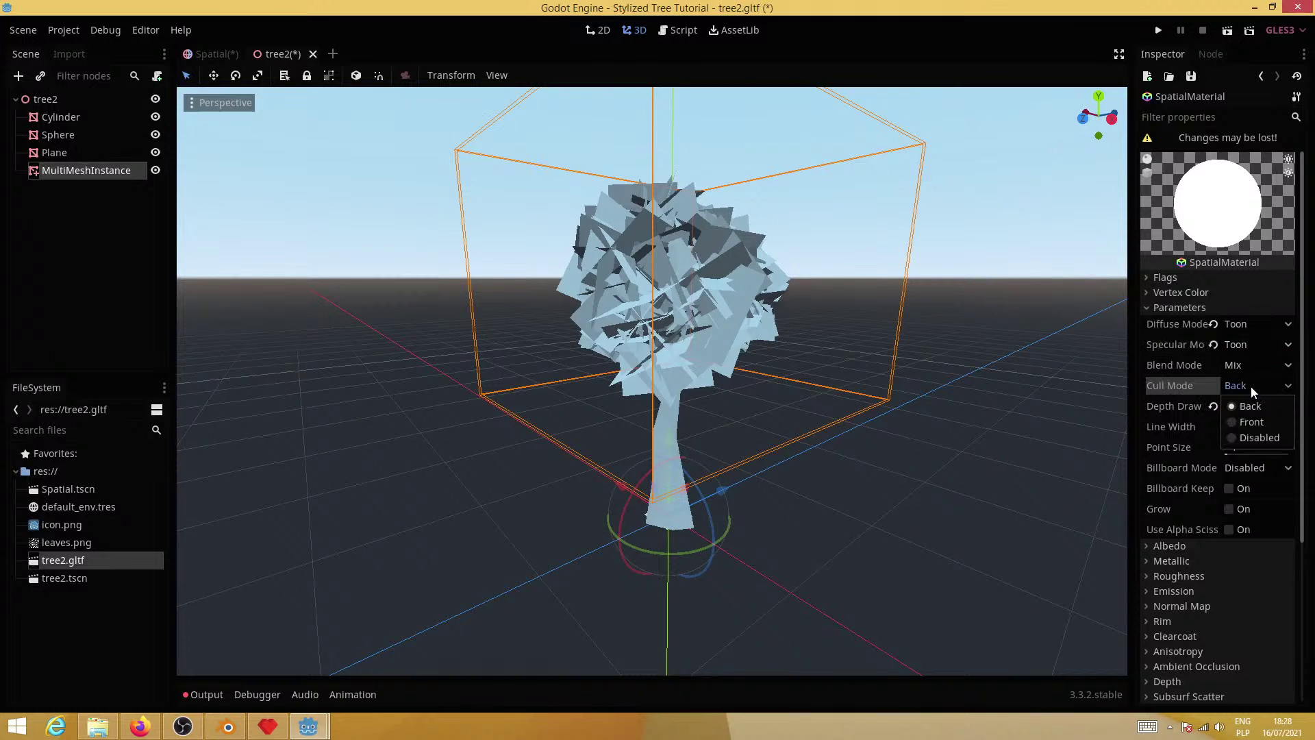
{"action": "left_click", "coordinate": [1256, 439]}
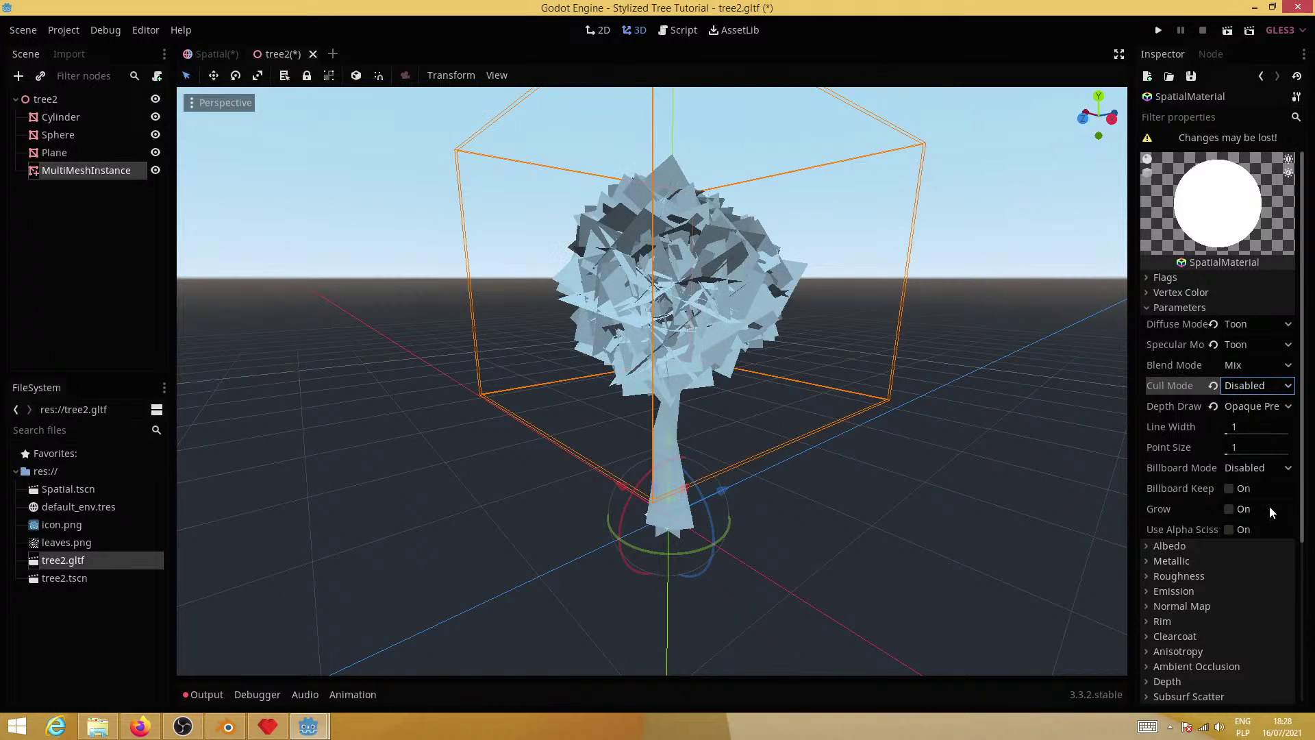
{"action": "left_click", "coordinate": [1230, 531]}
{"action": "left_click", "coordinate": [1195, 306]}
Assign leaves.png as the albedo texture of the leaf material
{"action": "left_click", "coordinate": [1182, 293]}
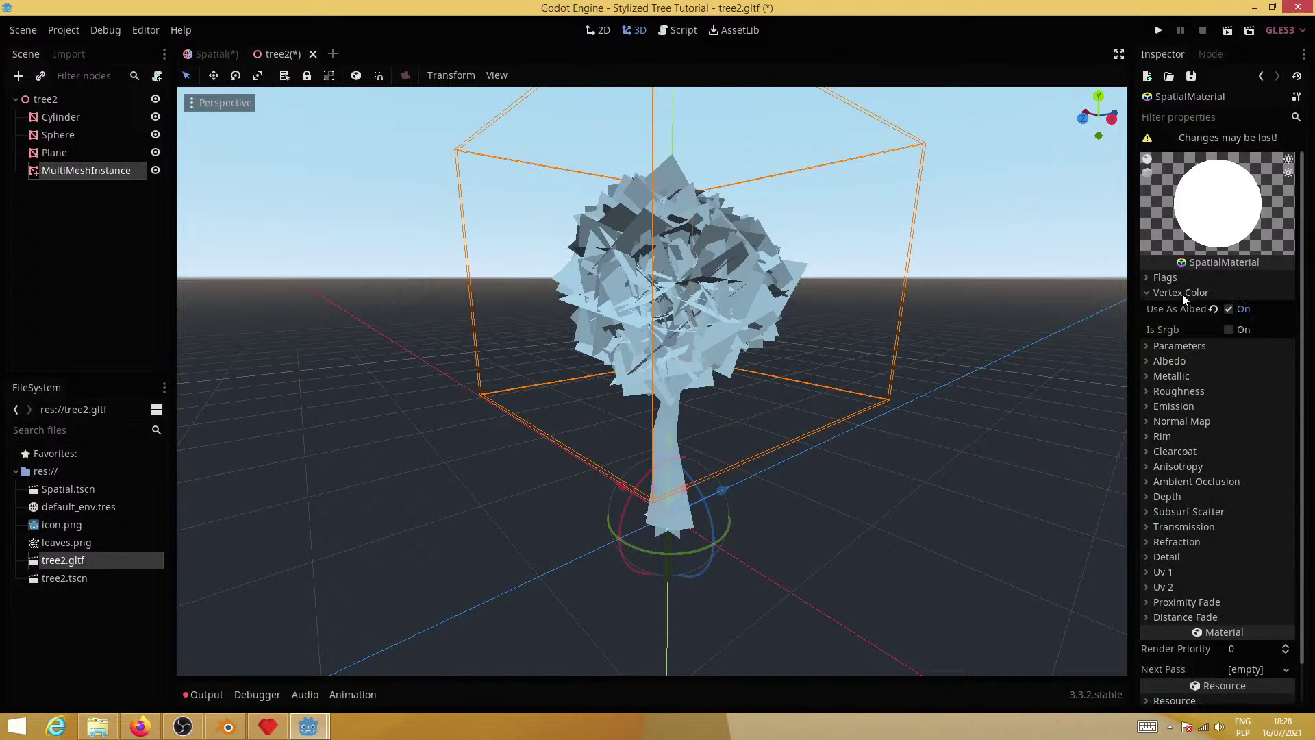
{"action": "left_click", "coordinate": [1183, 293]}
{"action": "left_click", "coordinate": [1179, 307]}
{"action": "left_click", "coordinate": [1178, 307]}
{"action": "left_click", "coordinate": [1174, 322]}
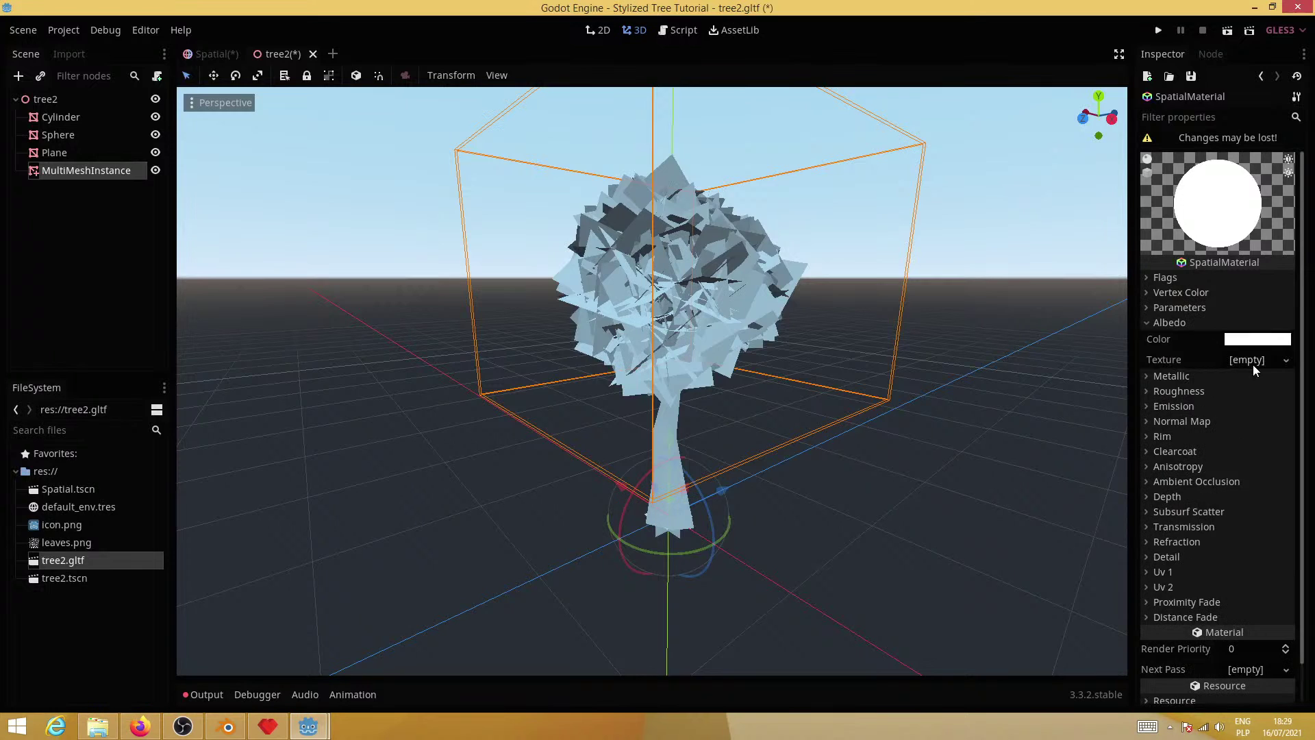
{"action": "left_click_drag", "start_coordinate": [66, 543], "coordinate": [1258, 362]}
Set the leaf material's albedo color to olive green 5e6629
{"action": "left_click", "coordinate": [1266, 341]}
{"action": "left_click_drag", "start_coordinate": [1225, 93], "coordinate": [1226, 55]}
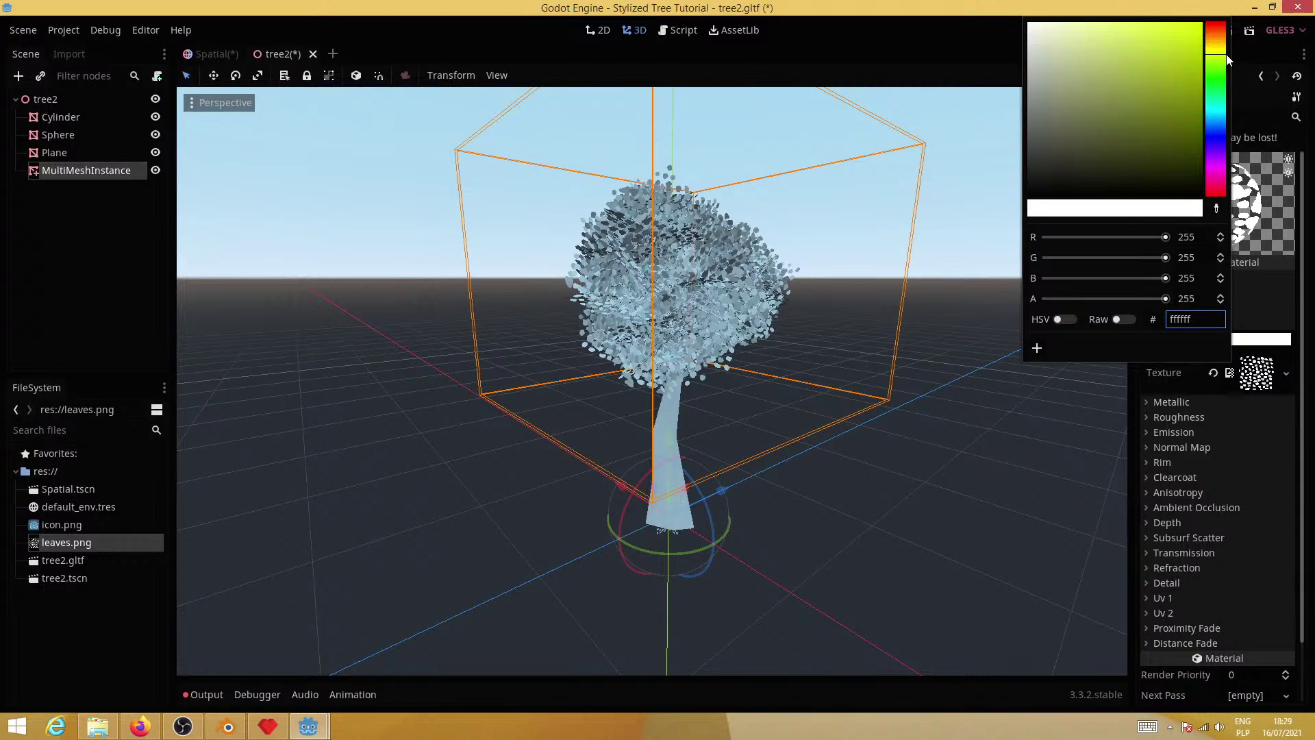
{"action": "left_click_drag", "start_coordinate": [1161, 154], "coordinate": [1132, 126]}
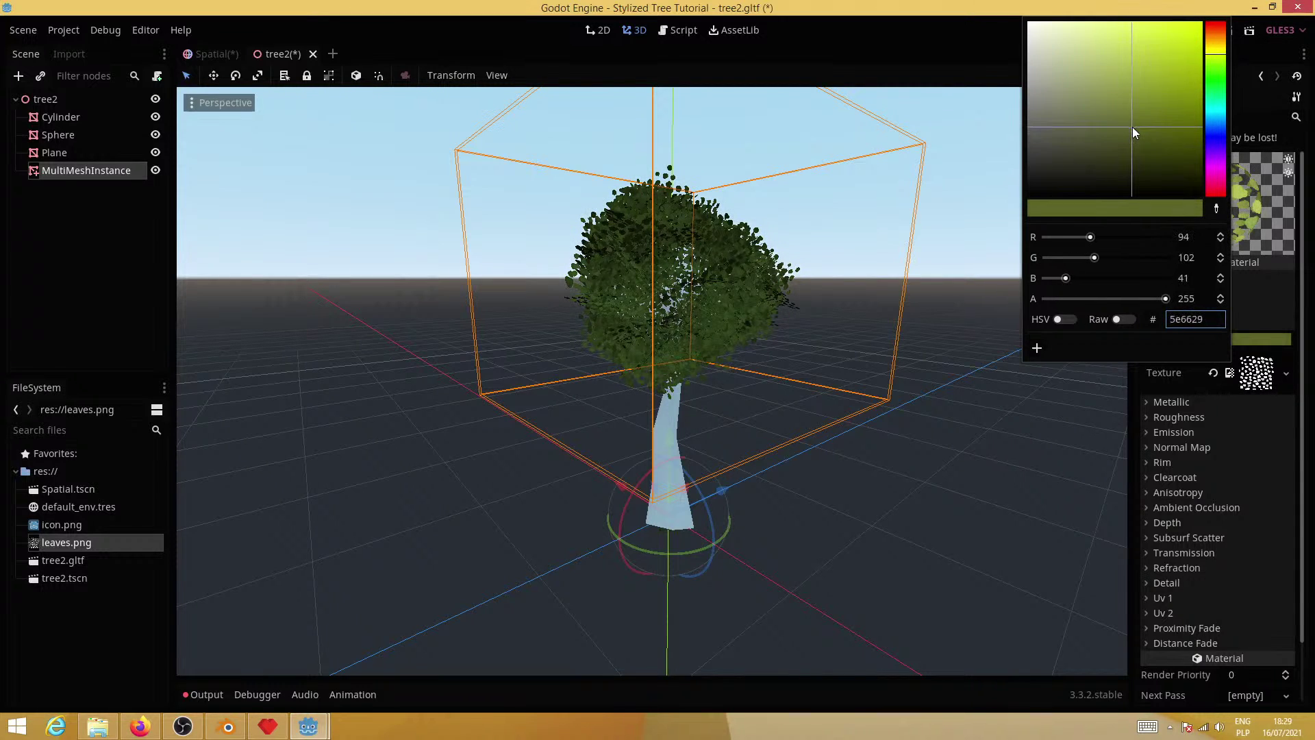
{"action": "left_click", "coordinate": [787, 485]}
Give the trunk Cylinder a new SpatialMaterial in its material slot 0 and open it for editing
{"action": "left_click", "coordinate": [661, 471]}
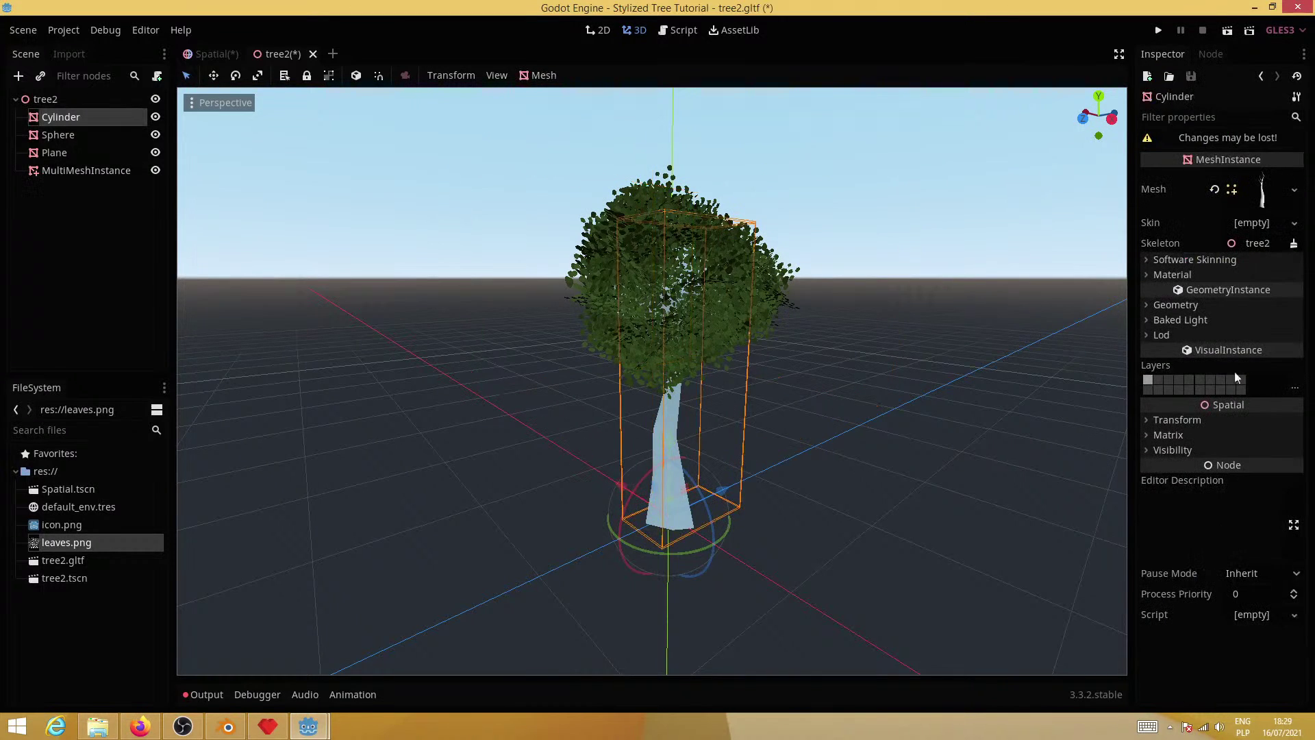
{"action": "left_click", "coordinate": [1204, 276]}
{"action": "left_click", "coordinate": [1268, 294]}
{"action": "left_click", "coordinate": [1236, 331]}
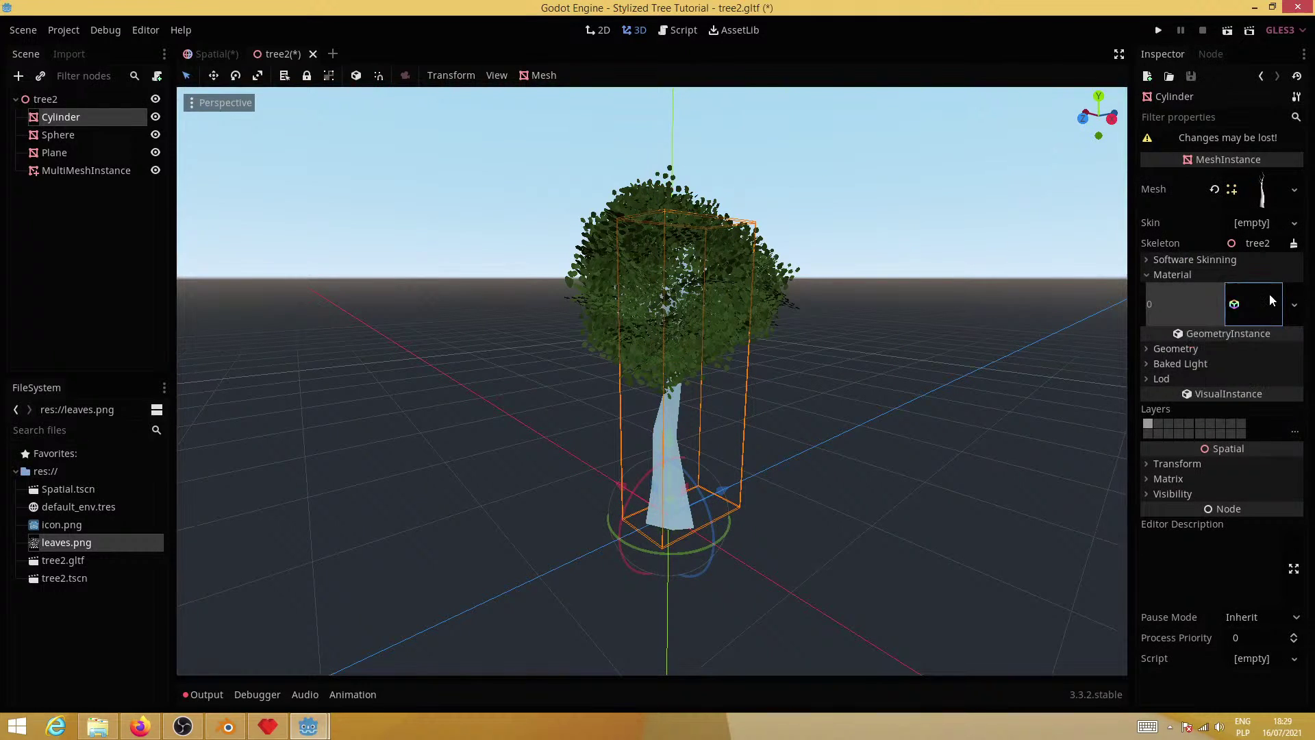
{"action": "left_click", "coordinate": [1269, 302]}
Set the trunk material's diffuse and specular modes to Toon
{"action": "left_click", "coordinate": [1178, 286]}
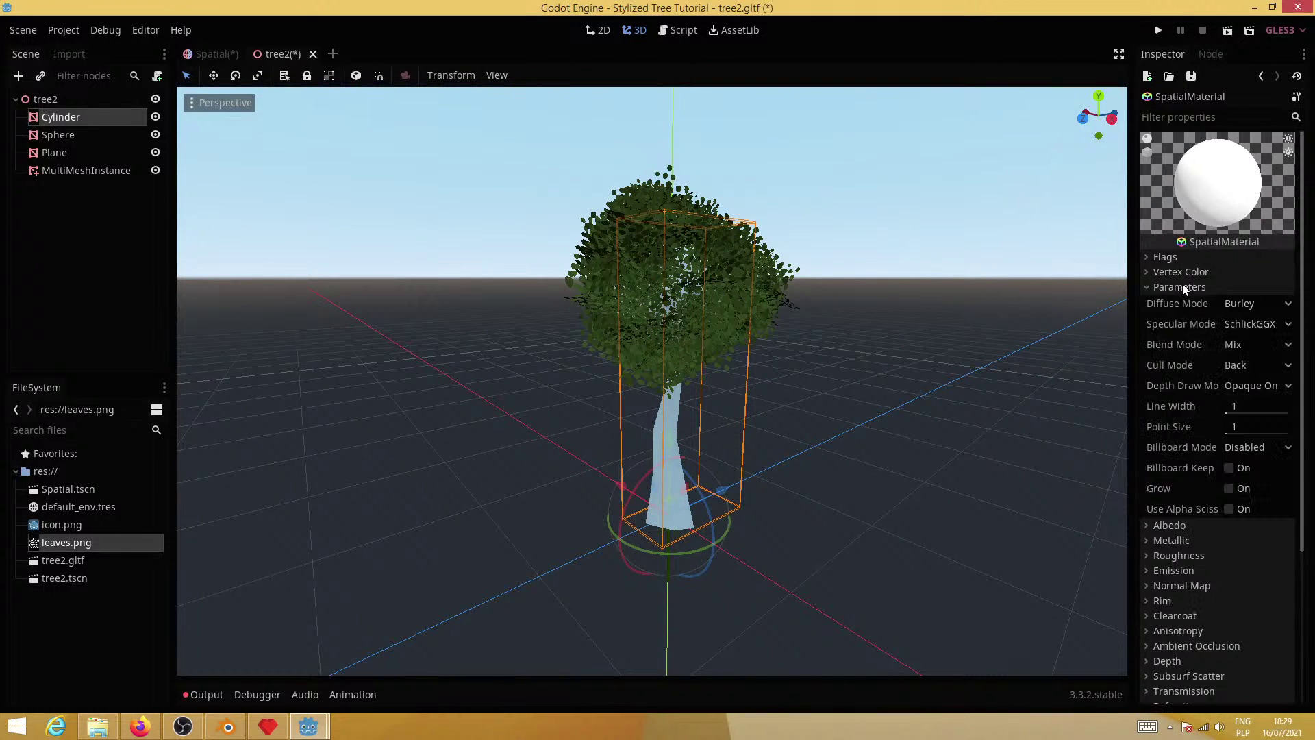
{"action": "left_click", "coordinate": [1253, 303]}
{"action": "left_click", "coordinate": [1248, 386]}
{"action": "left_click", "coordinate": [1253, 326]}
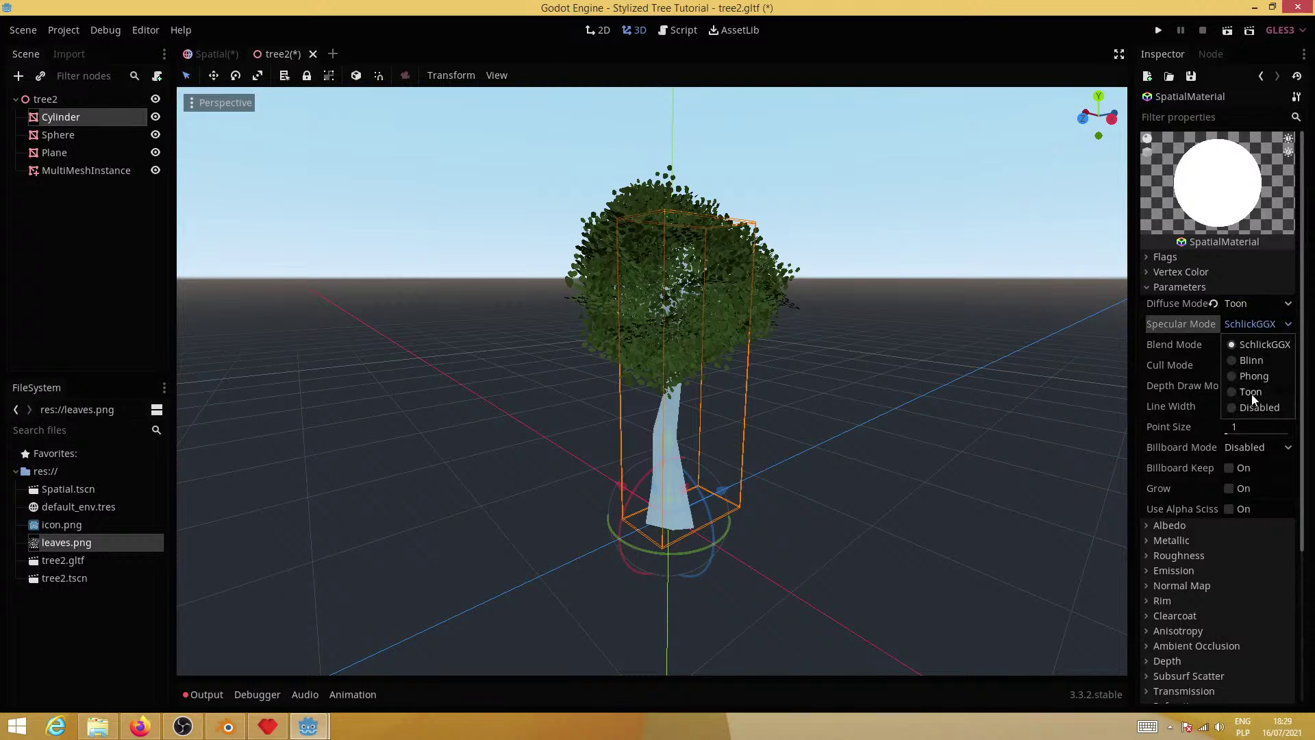
{"action": "left_click", "coordinate": [1248, 393]}
Set the trunk material's albedo color to a dark brown
{"action": "left_click", "coordinate": [1173, 526]}
{"action": "left_click", "coordinate": [1258, 542]}
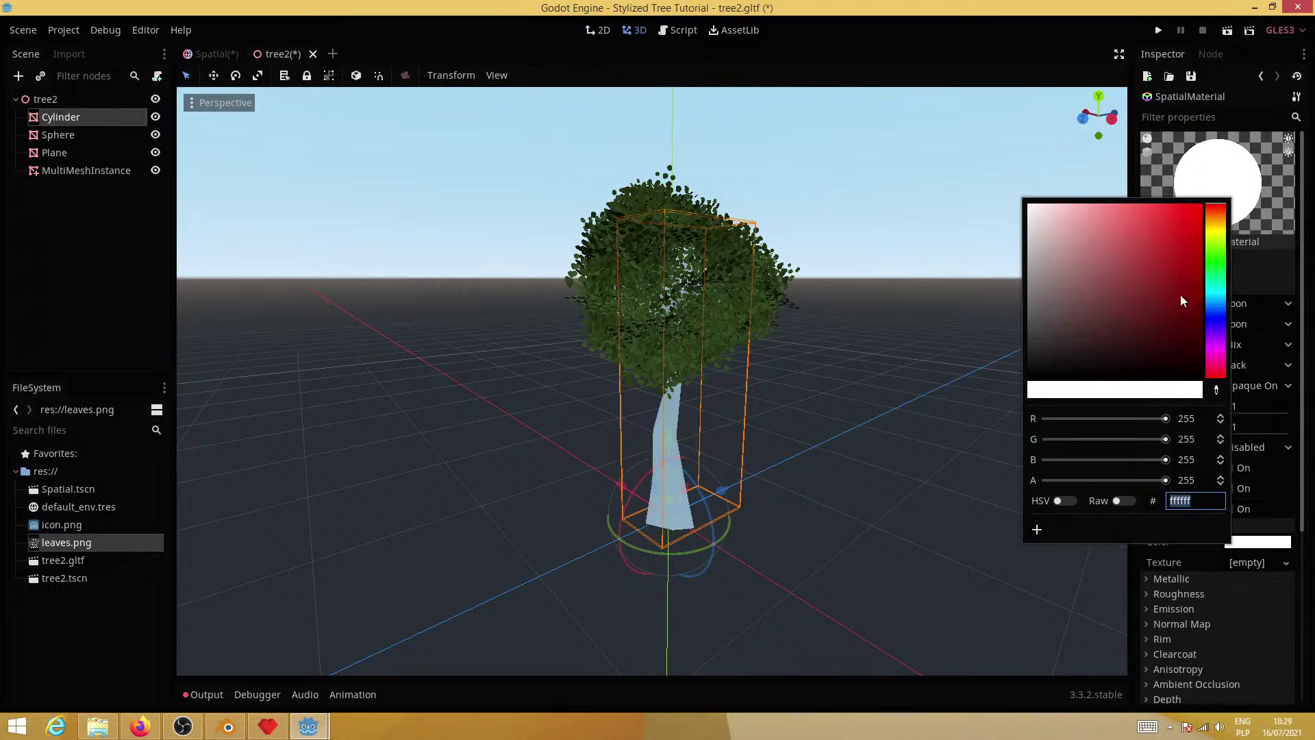
{"action": "left_click", "coordinate": [1214, 226]}
{"action": "left_click_drag", "start_coordinate": [1179, 329], "coordinate": [1142, 310]}
{"action": "left_click_drag", "start_coordinate": [1213, 228], "coordinate": [1214, 219]}
{"action": "left_click_drag", "start_coordinate": [1141, 312], "coordinate": [1137, 305]}
{"action": "left_click", "coordinate": [827, 541]}
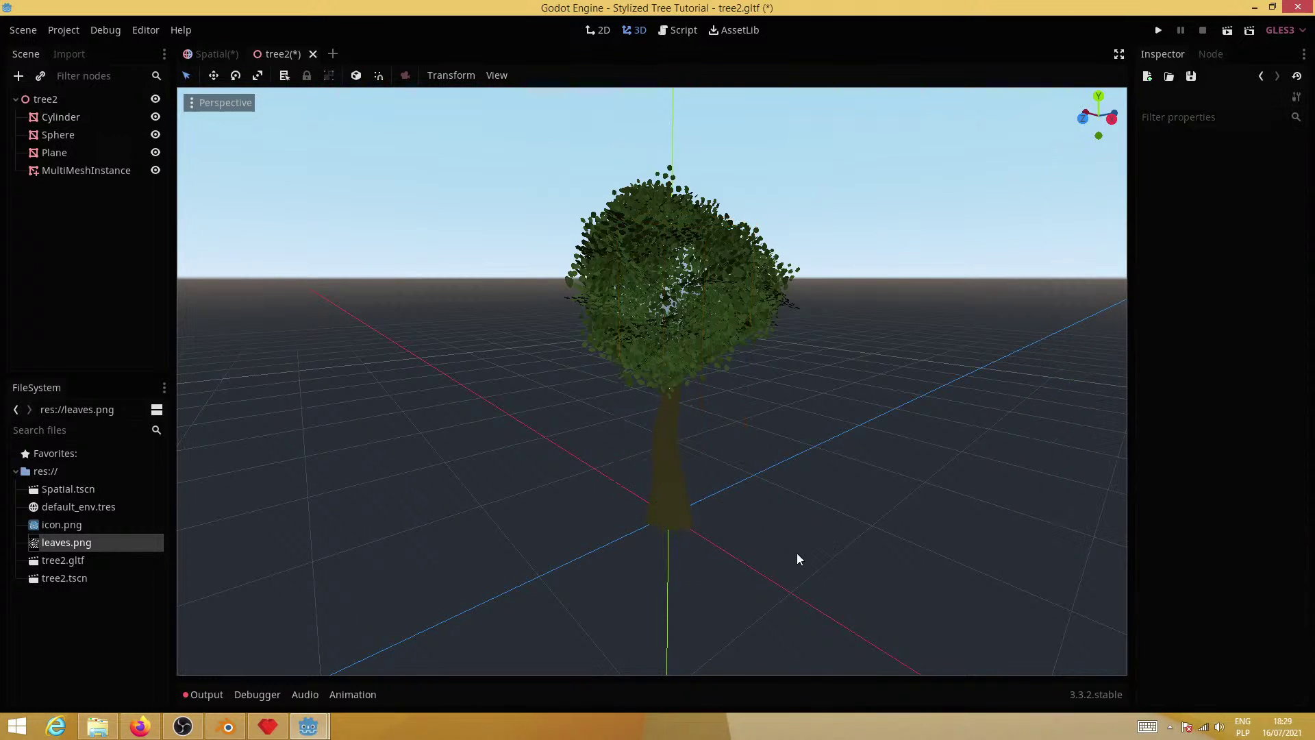
Hide the Sphere node and save the scene as tree2.tscn, overwriting the existing file
{"action": "middle_click_drag", "start_coordinate": [716, 430], "coordinate": [678, 428]}
{"action": "left_click", "coordinate": [155, 137]}
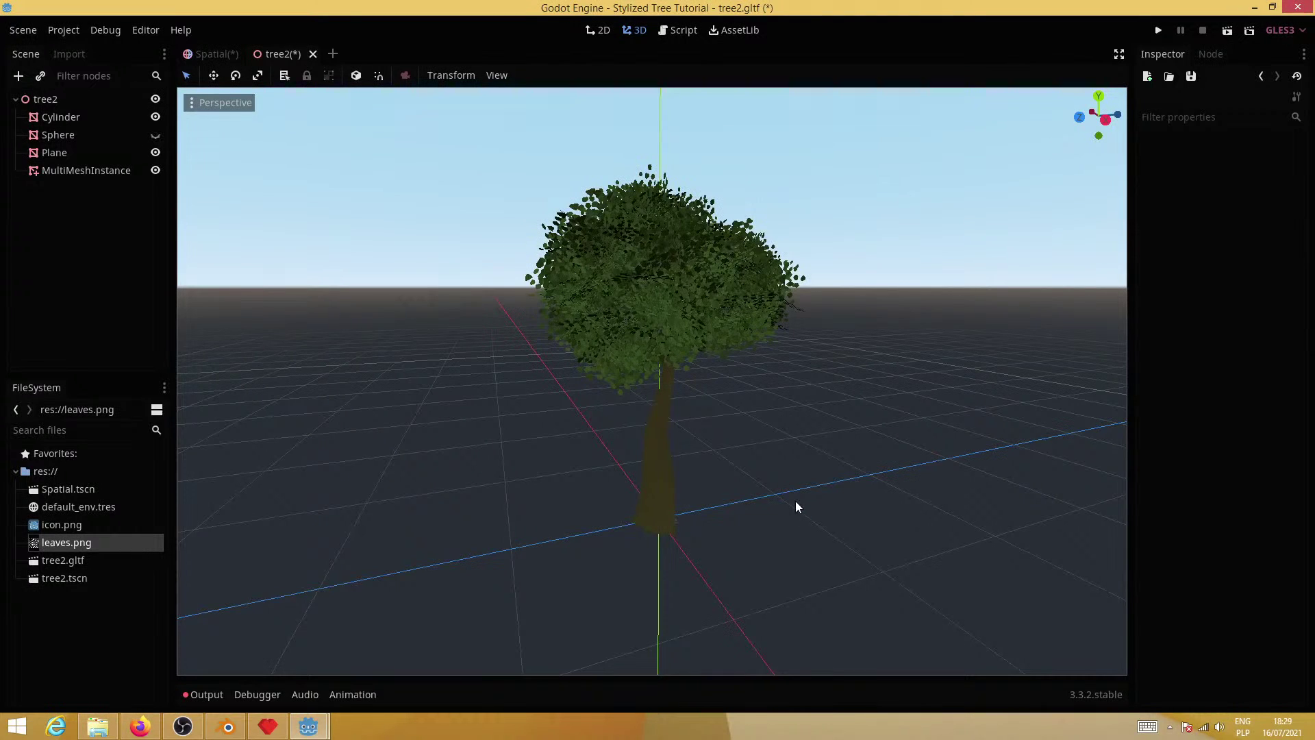
{"action": "key", "text": "ctrl+s"}
{"action": "left_click", "coordinate": [656, 375]}
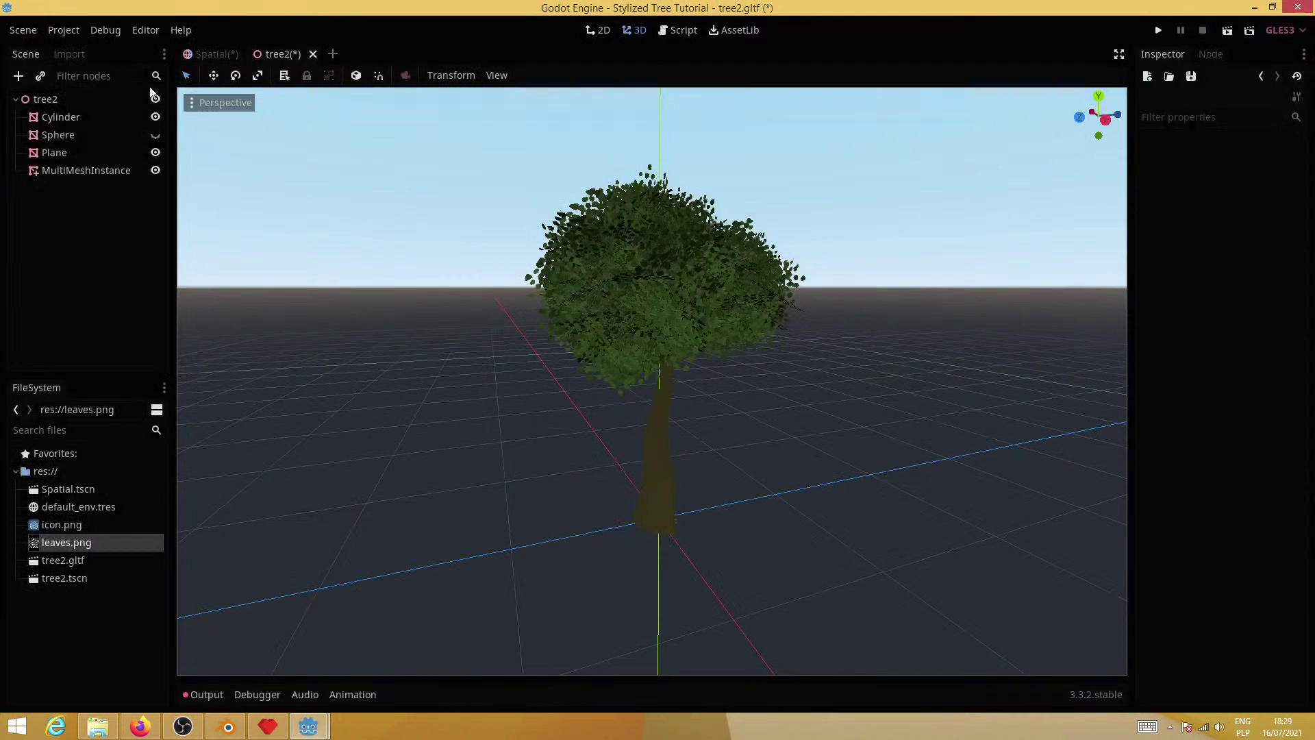
{"action": "left_click", "coordinate": [22, 29]}
{"action": "left_click", "coordinate": [54, 160]}
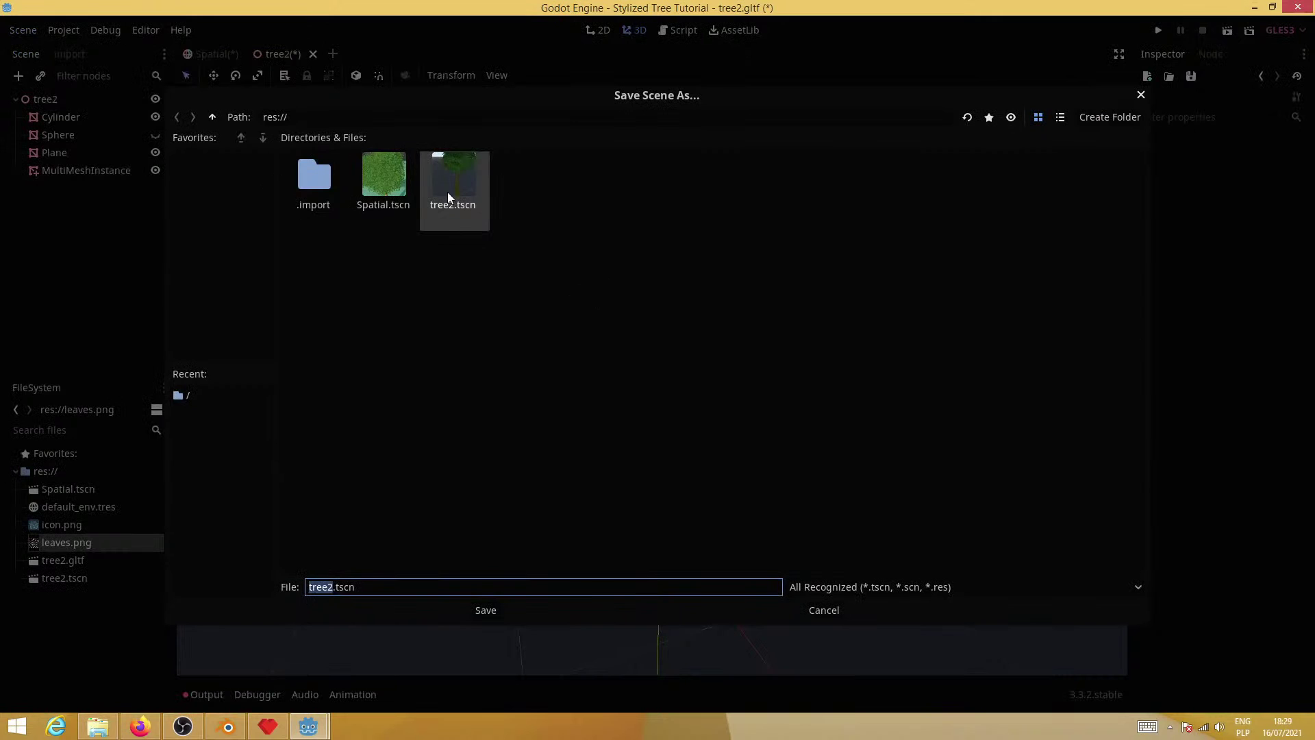
{"action": "key", "text": "Return"}
{"action": "left_click", "coordinate": [625, 377]}
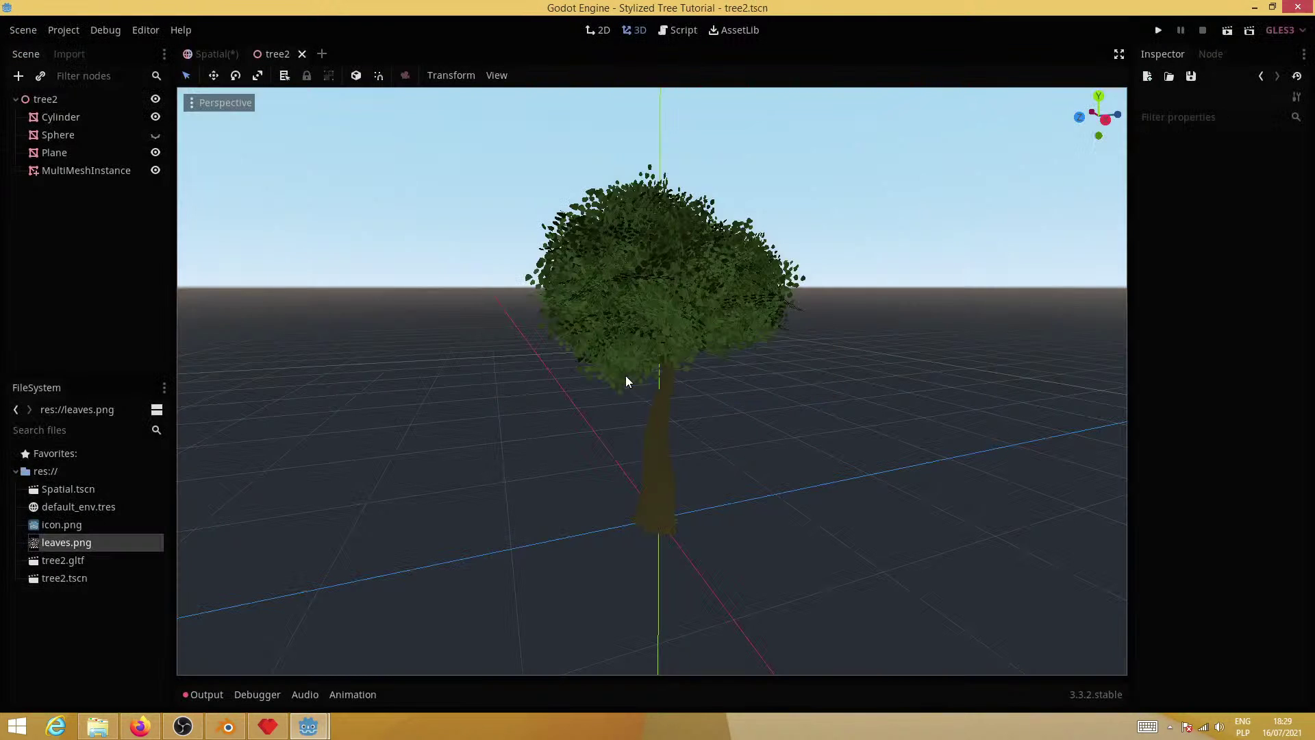
Check the updated tree in the Spatial scene and enable Transmission on the Plane's leaf material in the tree2 scene
{"action": "left_click", "coordinate": [212, 54]}
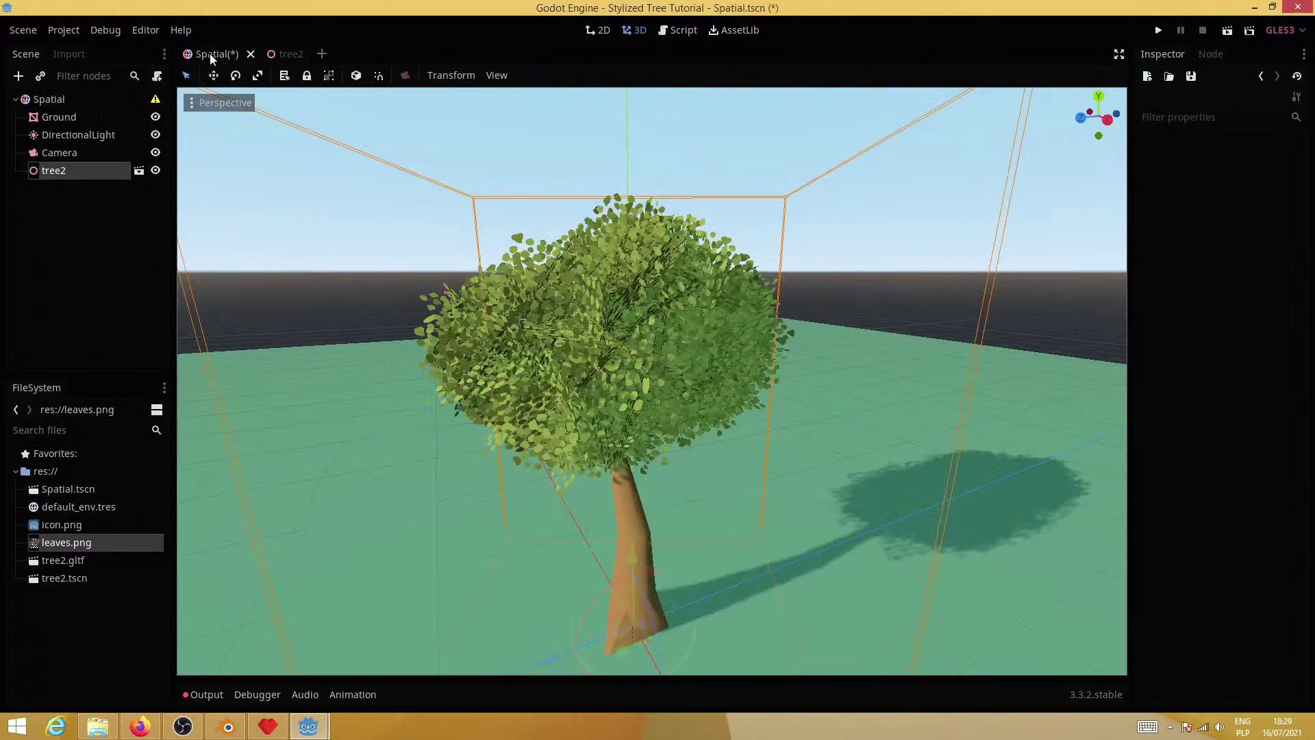
{"action": "mouse_move", "coordinate": [809, 493]}
{"action": "middle_mouse_down"}
{"action": "mouse_move", "coordinate": [698, 484]}
{"action": "mouse_move", "coordinate": [793, 490]}
{"action": "middle_mouse_up"}
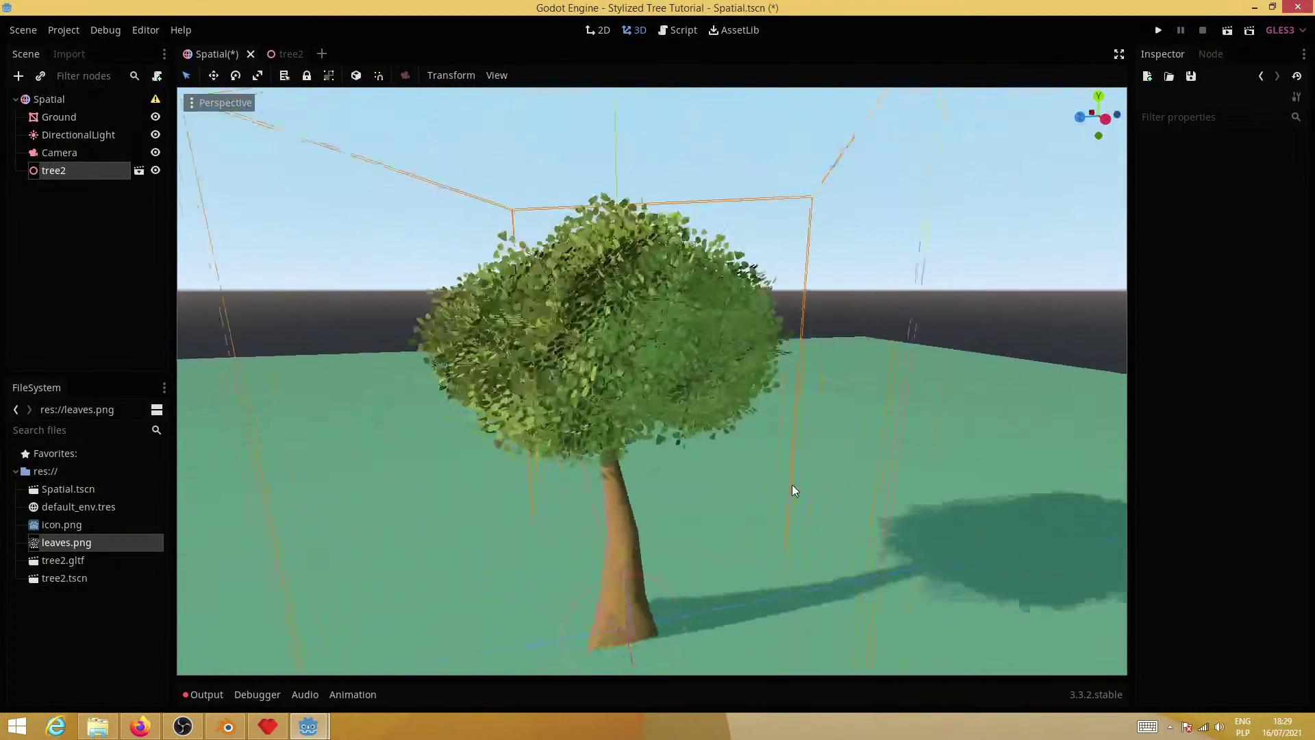
{"action": "left_click", "coordinate": [290, 55]}
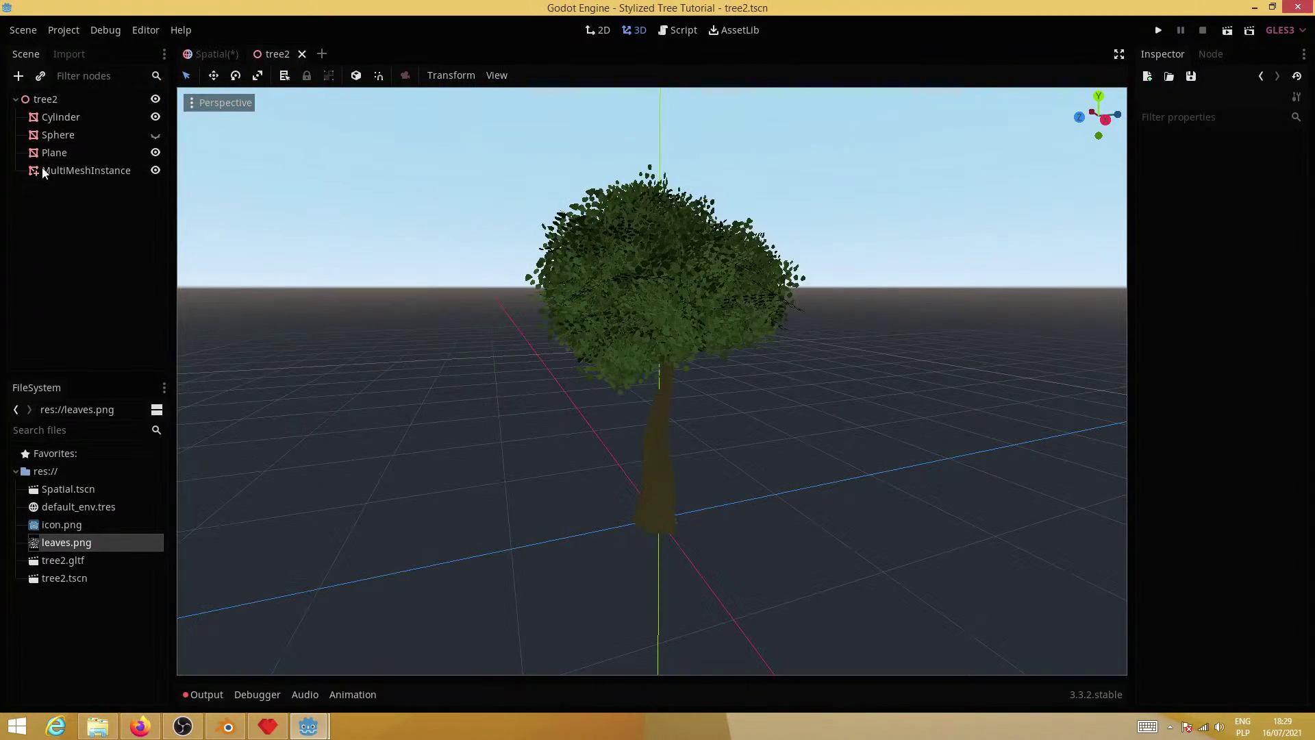
{"action": "left_click", "coordinate": [55, 153]}
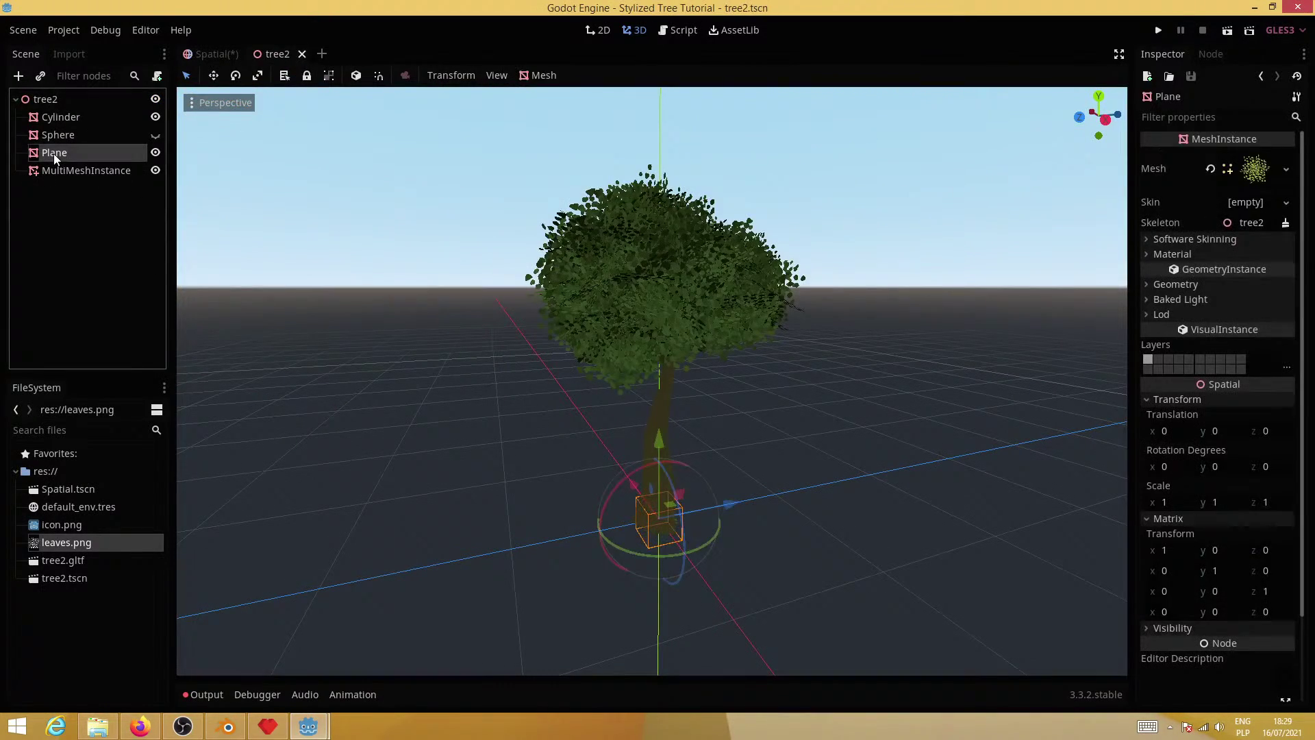
{"action": "left_click", "coordinate": [1260, 175]}
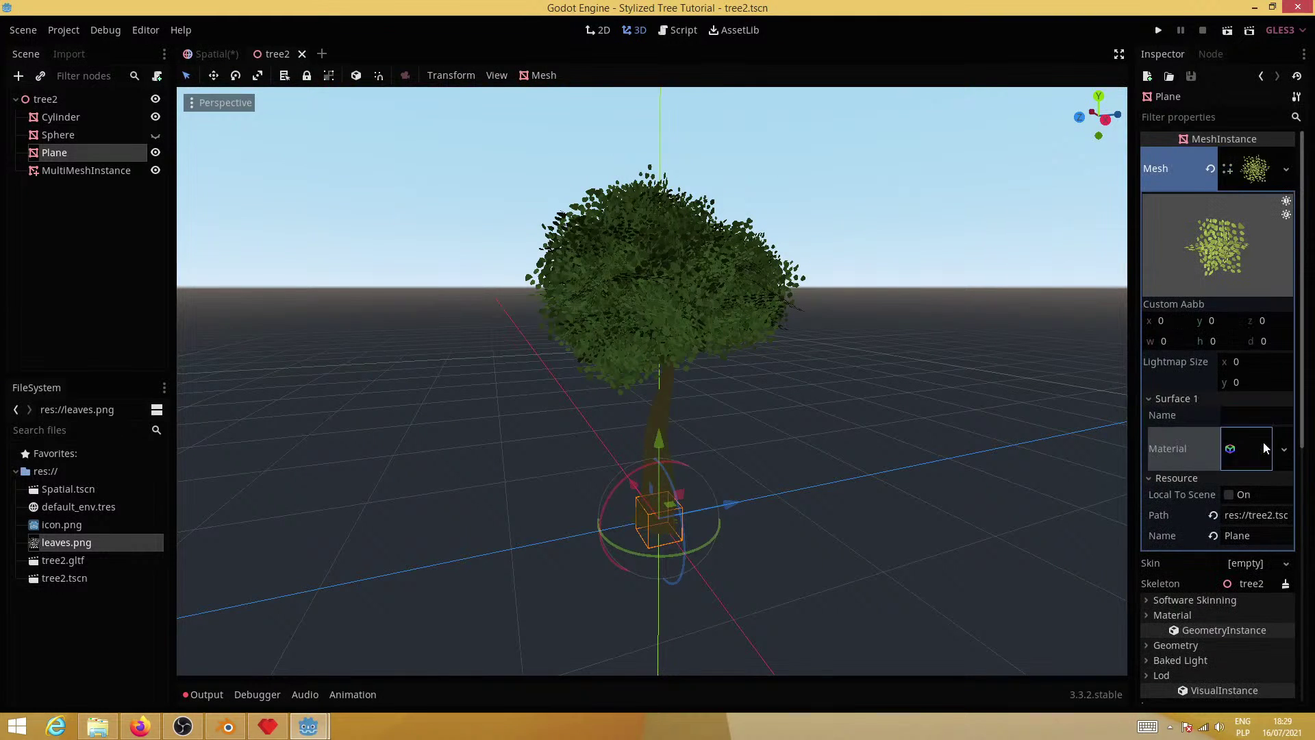
{"action": "left_click", "coordinate": [1264, 448]}
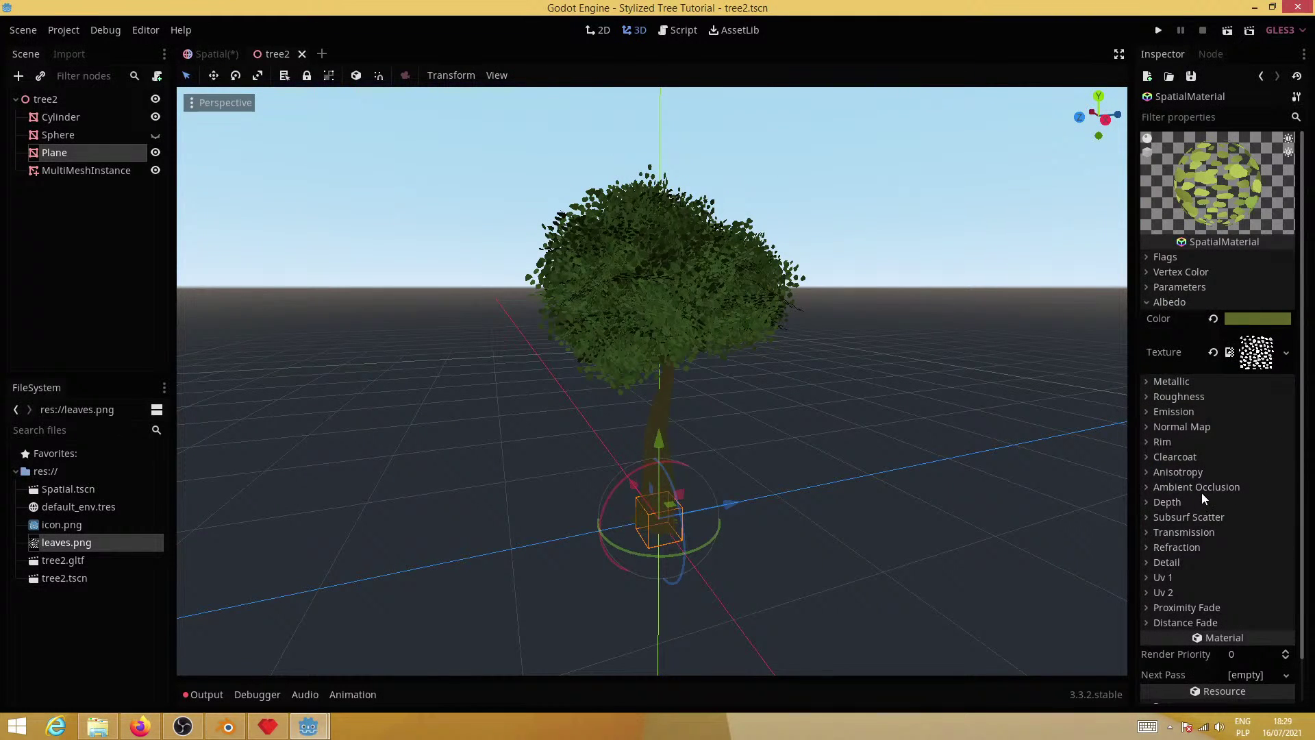
{"action": "left_click", "coordinate": [1192, 538]}
{"action": "left_click", "coordinate": [1237, 548]}
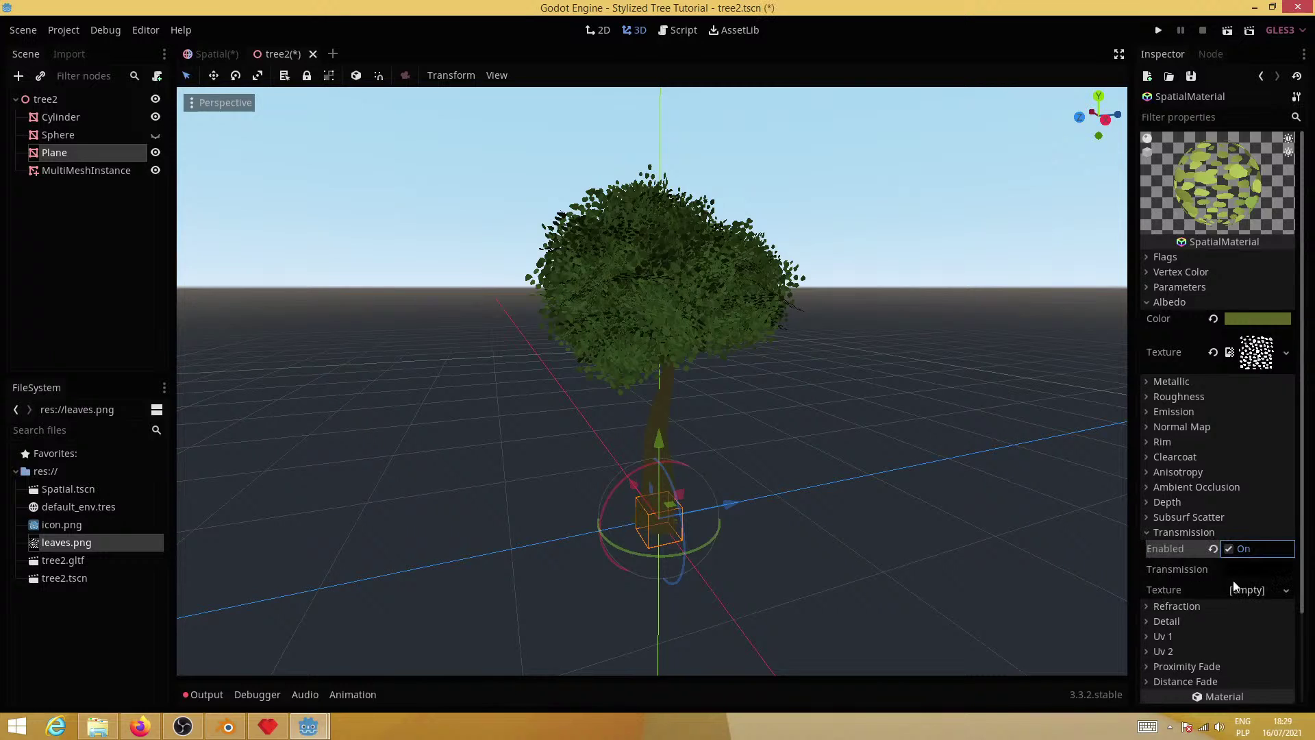
Set the leaf material's transmission color to near white and save the tree2 scene
{"action": "left_click", "coordinate": [1259, 569]}
{"action": "left_click_drag", "start_coordinate": [1048, 340], "coordinate": [1010, 265]}
{"action": "left_click", "coordinate": [872, 559]}
{"action": "key", "text": "ctrl+s"}
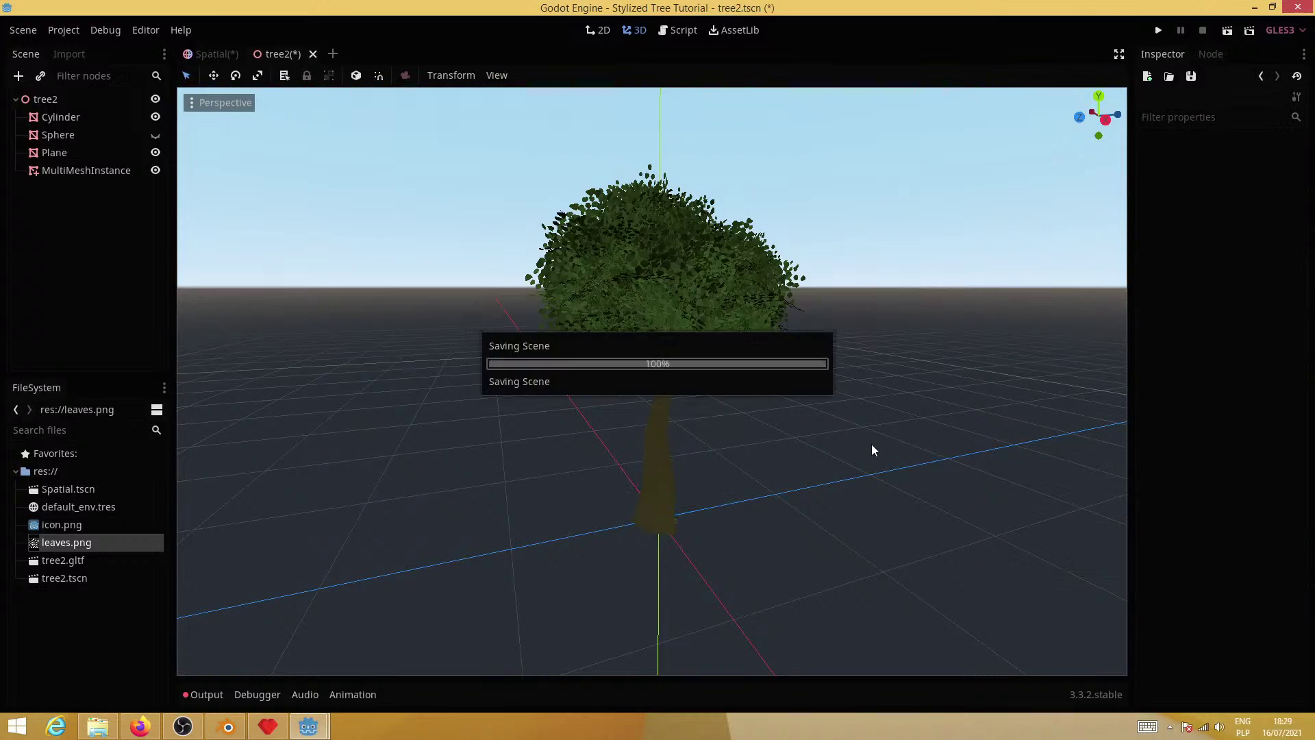
Check the leaf transmission on the tree in the Spatial scene and save that scene
{"action": "left_click", "coordinate": [215, 54]}
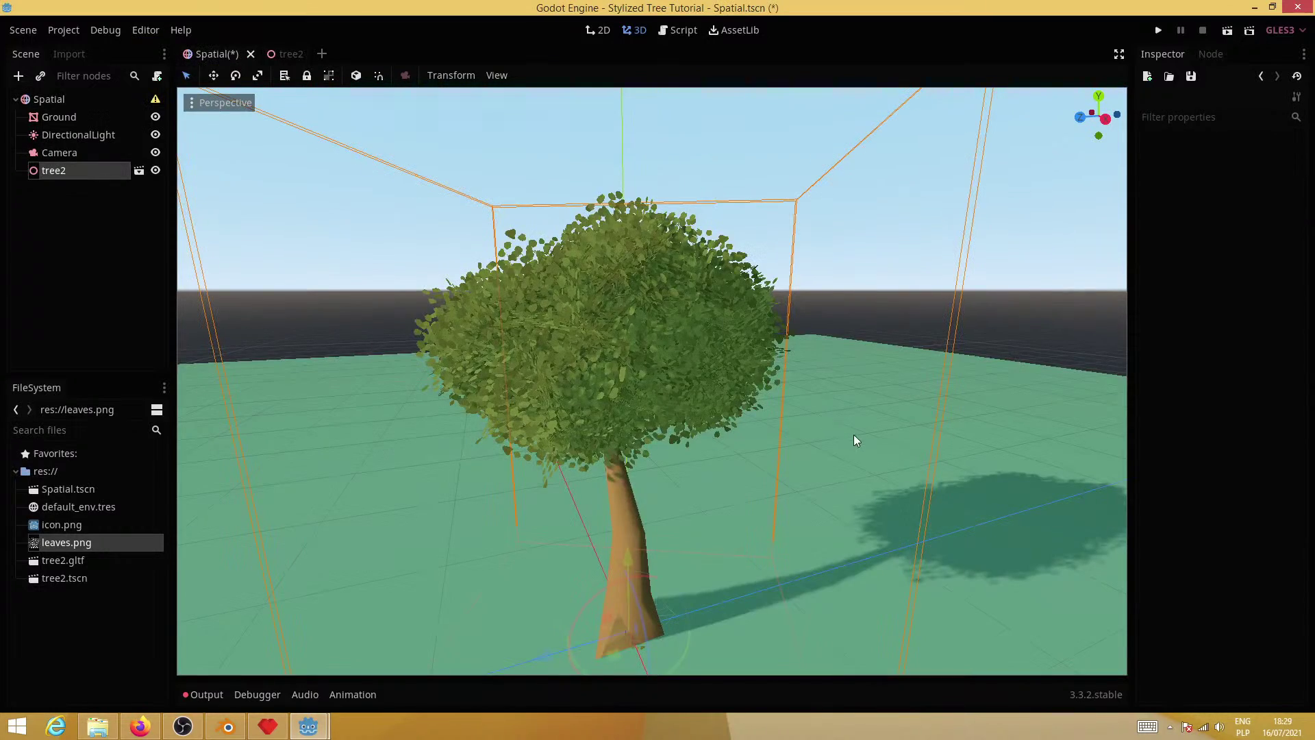
{"action": "middle_click_drag", "start_coordinate": [853, 435], "coordinate": [831, 505]}
{"action": "key", "text": "ctrl+s"}
{"action": "middle_click_drag", "start_coordinate": [987, 515], "coordinate": [732, 499]}
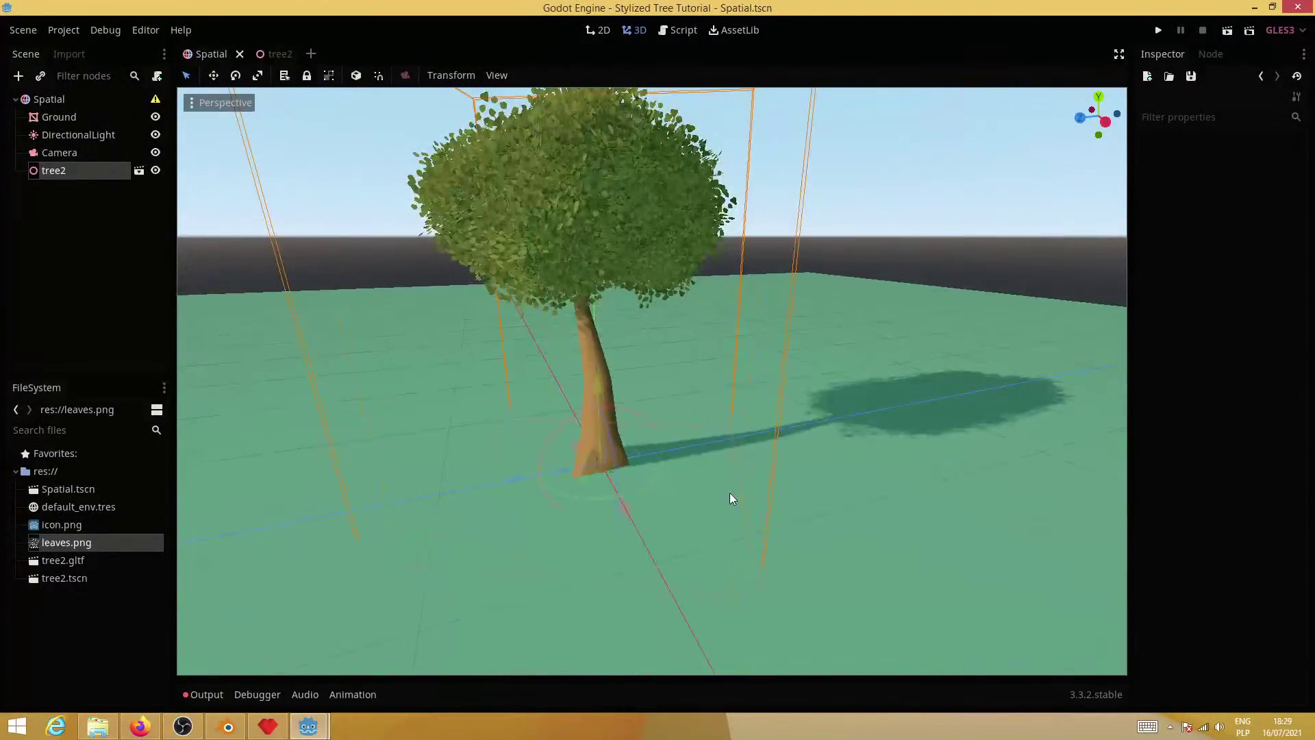
Set the roughness of the MultiMeshInstance's leaf material to 0 in the tree2 scene and save
{"action": "left_click", "coordinate": [274, 54]}
{"action": "left_click", "coordinate": [75, 170]}
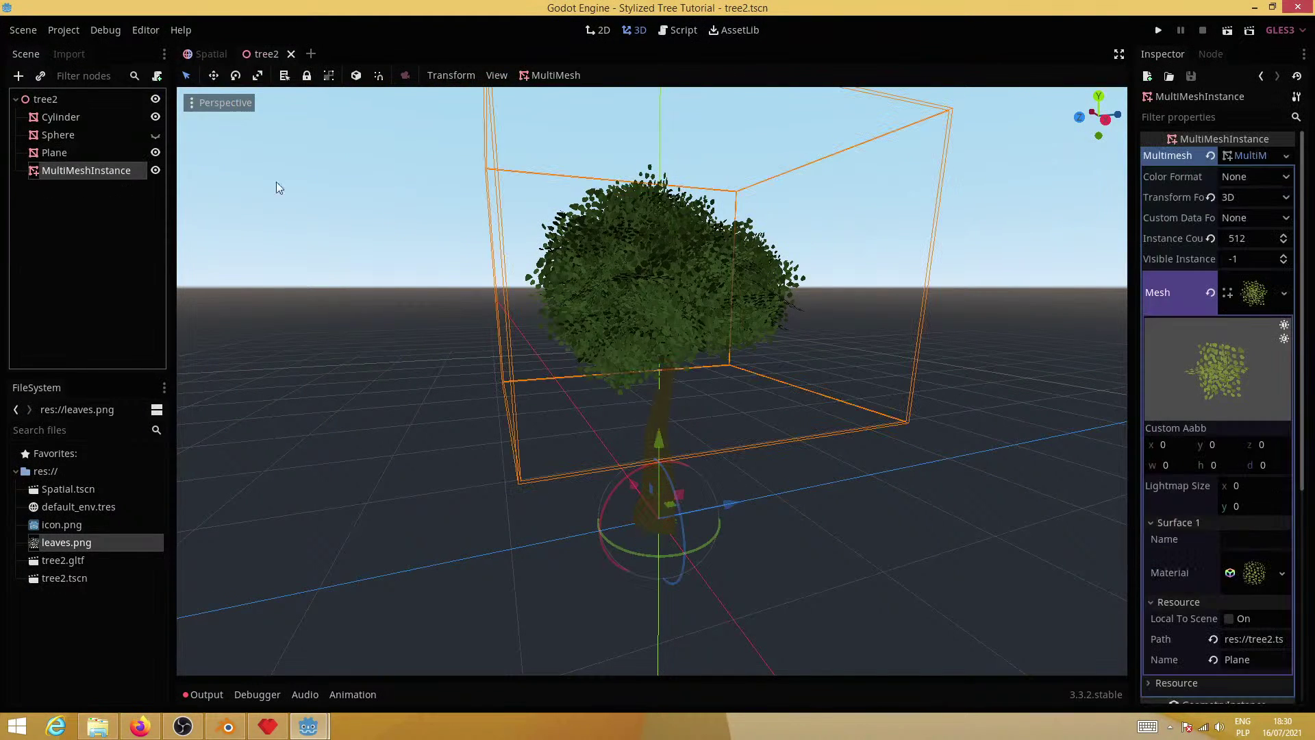
{"action": "scroll", "coordinate": [1306, 363], "scroll_direction": "down", "scroll_amount": 4}
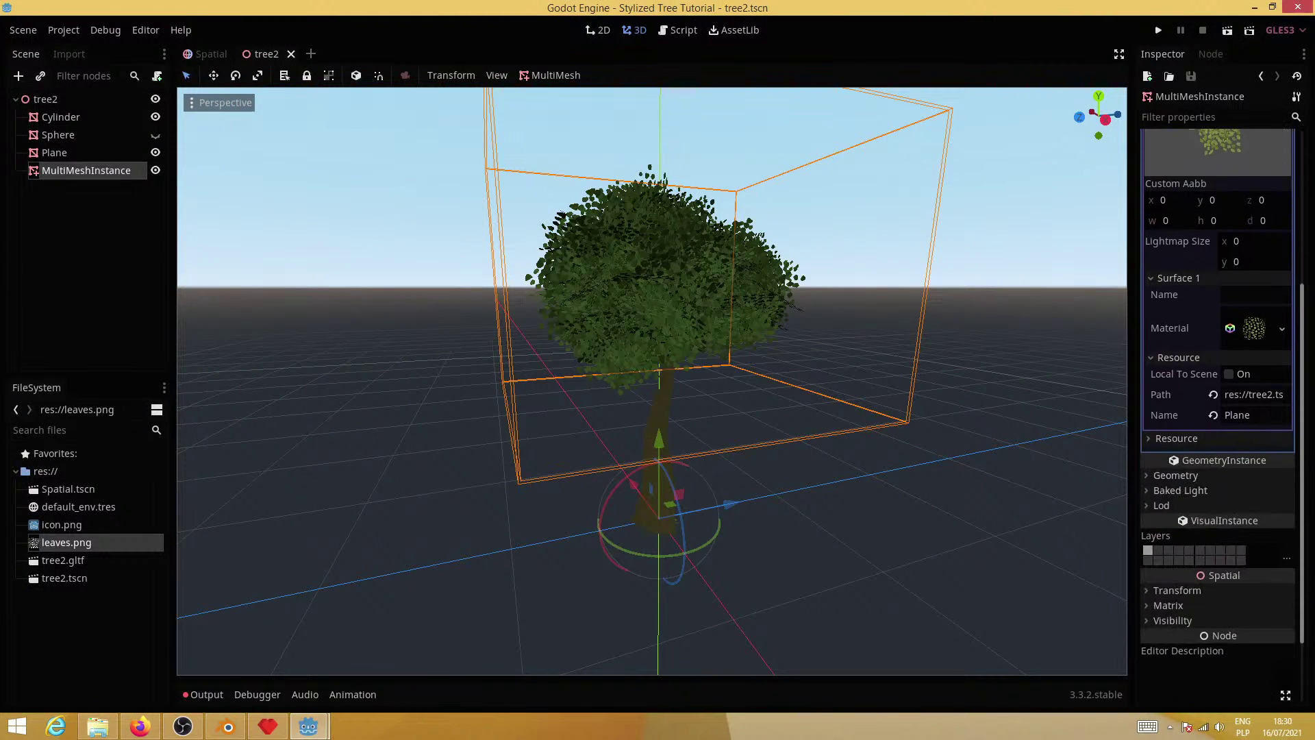
{"action": "left_click", "coordinate": [1254, 329]}
{"action": "left_click", "coordinate": [1178, 397]}
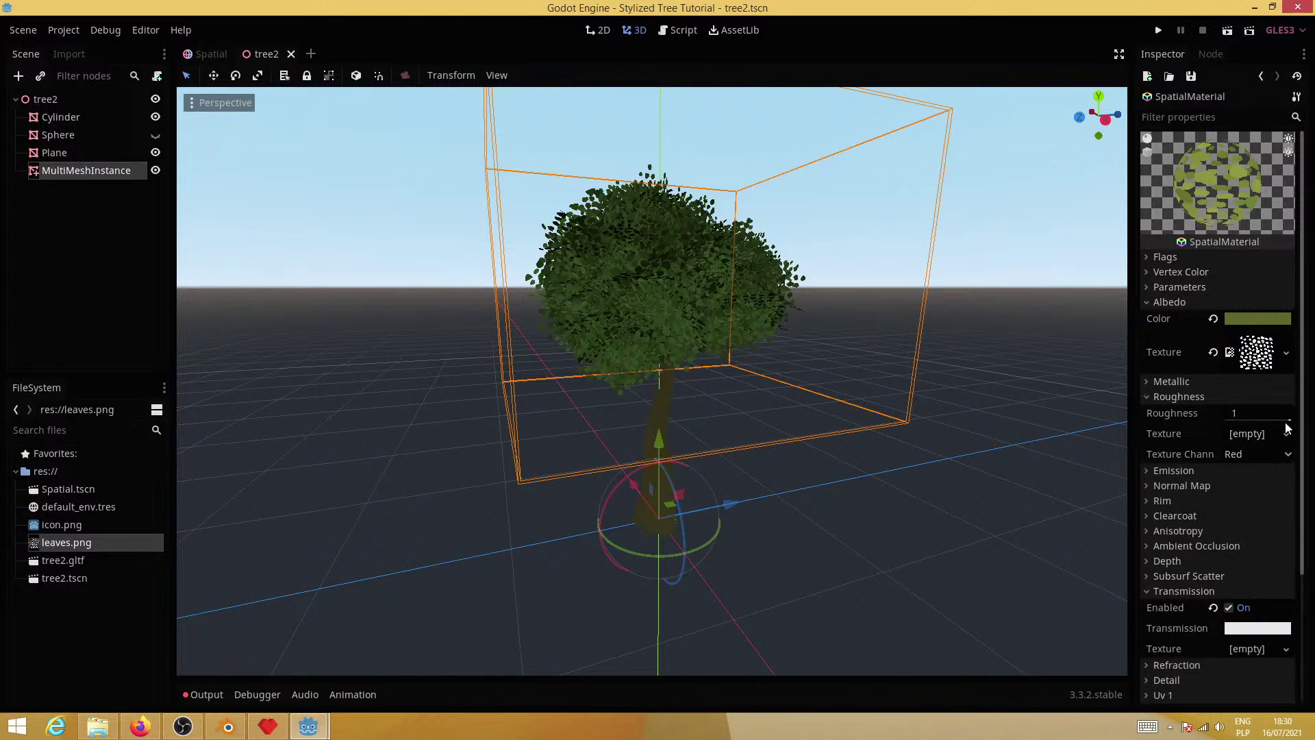
{"action": "left_click_drag", "start_coordinate": [1192, 413], "coordinate": [1098, 428]}
{"action": "key", "text": "ctrl+s"}
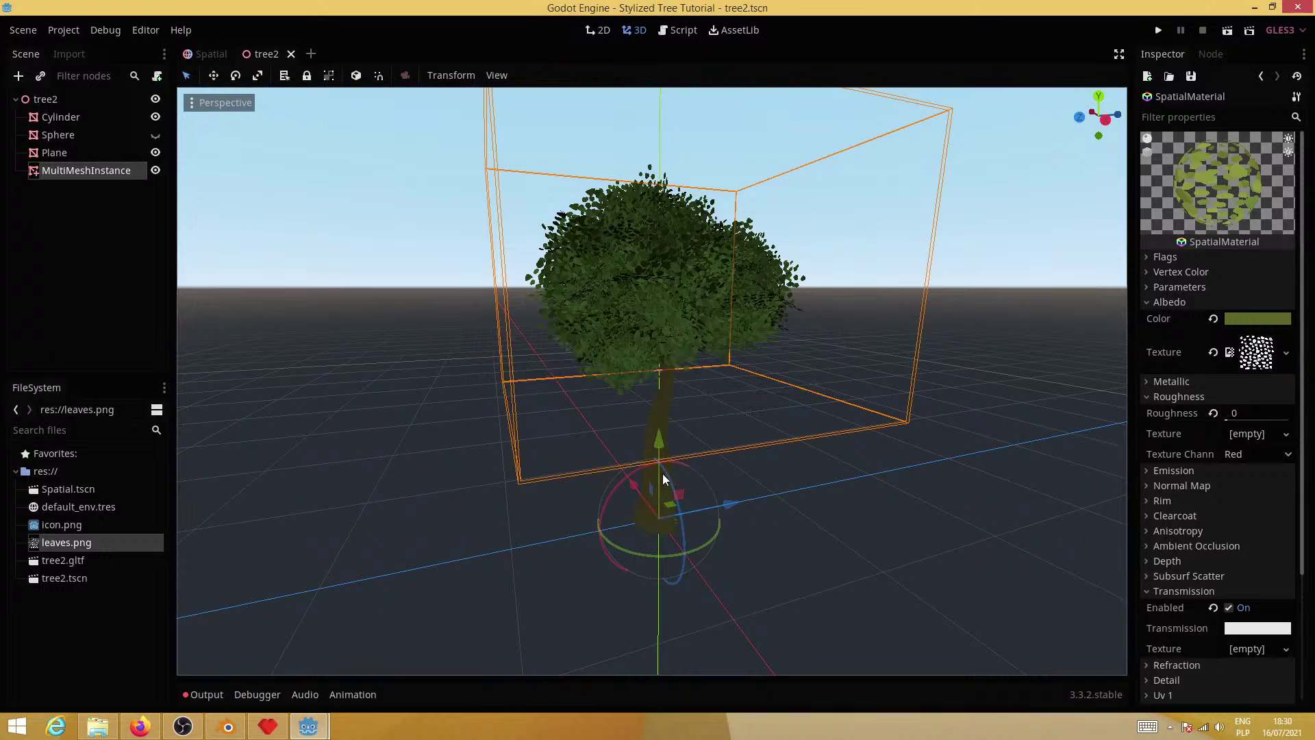
Set the trunk Cylinder material's roughness to 0 and save the tree2 scene
{"action": "left_click", "coordinate": [659, 417]}
{"action": "left_click", "coordinate": [1262, 291]}
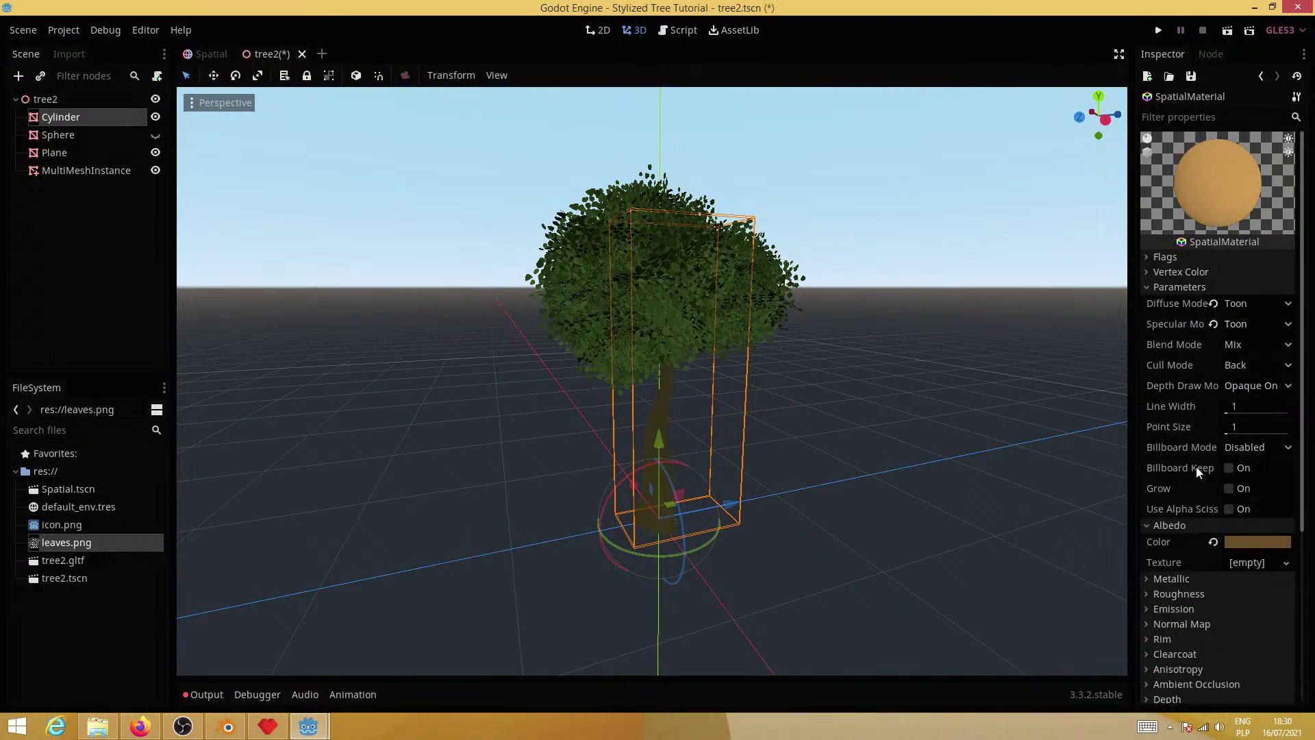
{"action": "left_click", "coordinate": [1179, 594]}
{"action": "left_click_drag", "start_coordinate": [1257, 611], "coordinate": [1229, 610]}
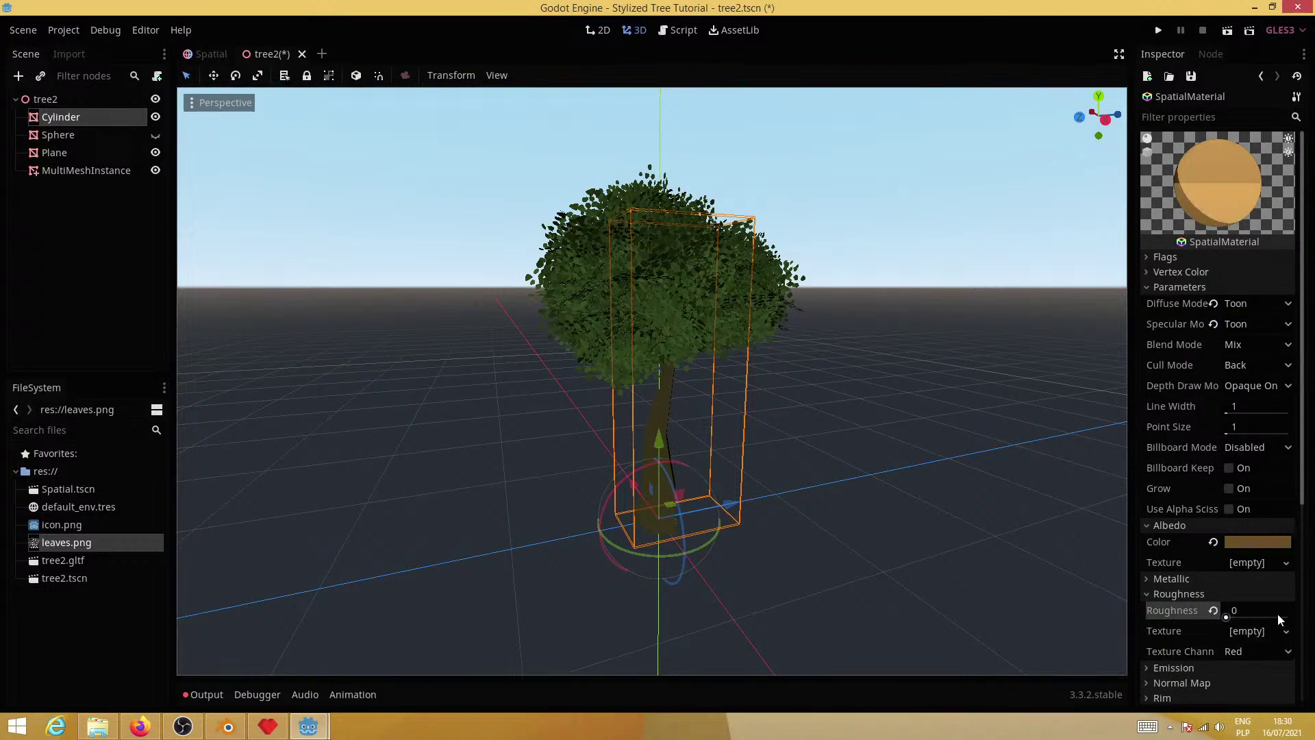
{"action": "key", "text": "ctrl+s"}
Inspect the toon shading on the trunk and foliage from several angles in the Spatial scene
{"action": "left_click", "coordinate": [205, 54]}
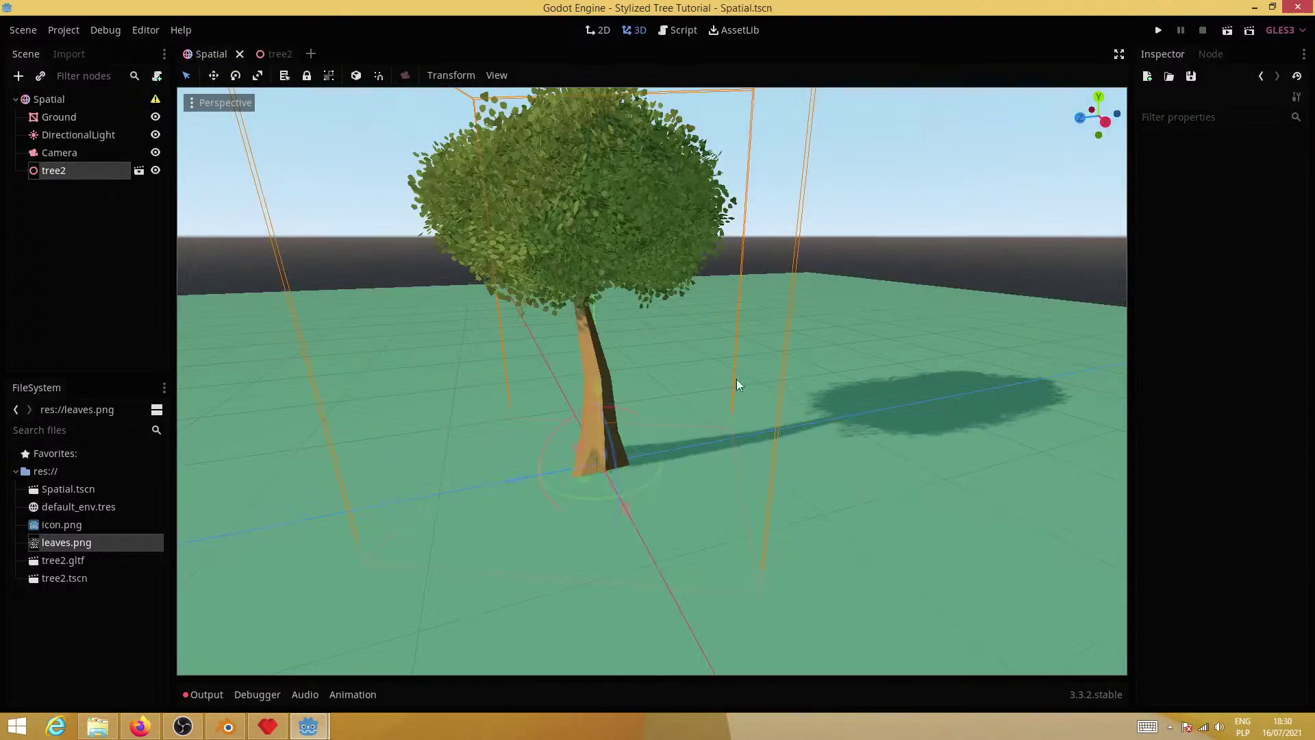
{"action": "middle_click_drag", "start_coordinate": [737, 379], "coordinate": [784, 494]}
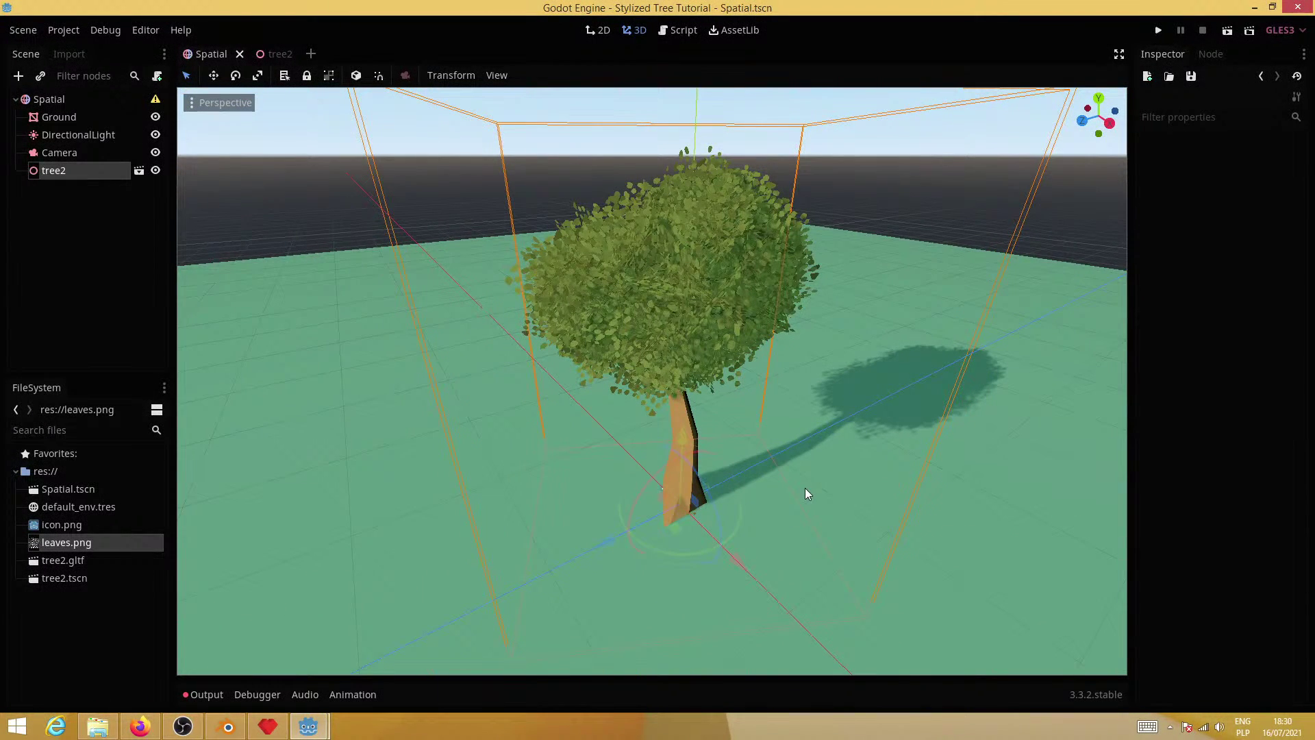
{"action": "middle_click_drag", "start_coordinate": [816, 433], "coordinate": [778, 418]}
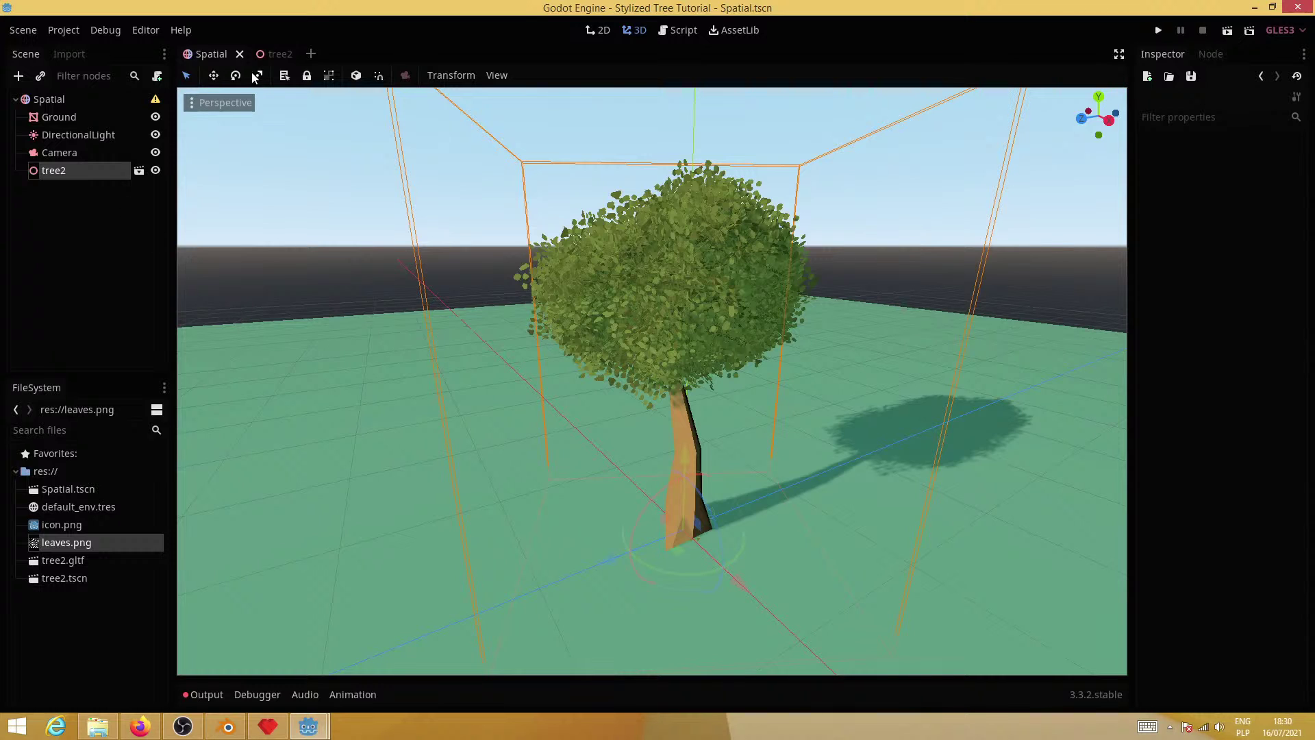
Try visible instance counts of 173, 222, 591 and 132 on the tree2 scene's MultiMeshInstance
{"action": "left_click", "coordinate": [274, 55]}
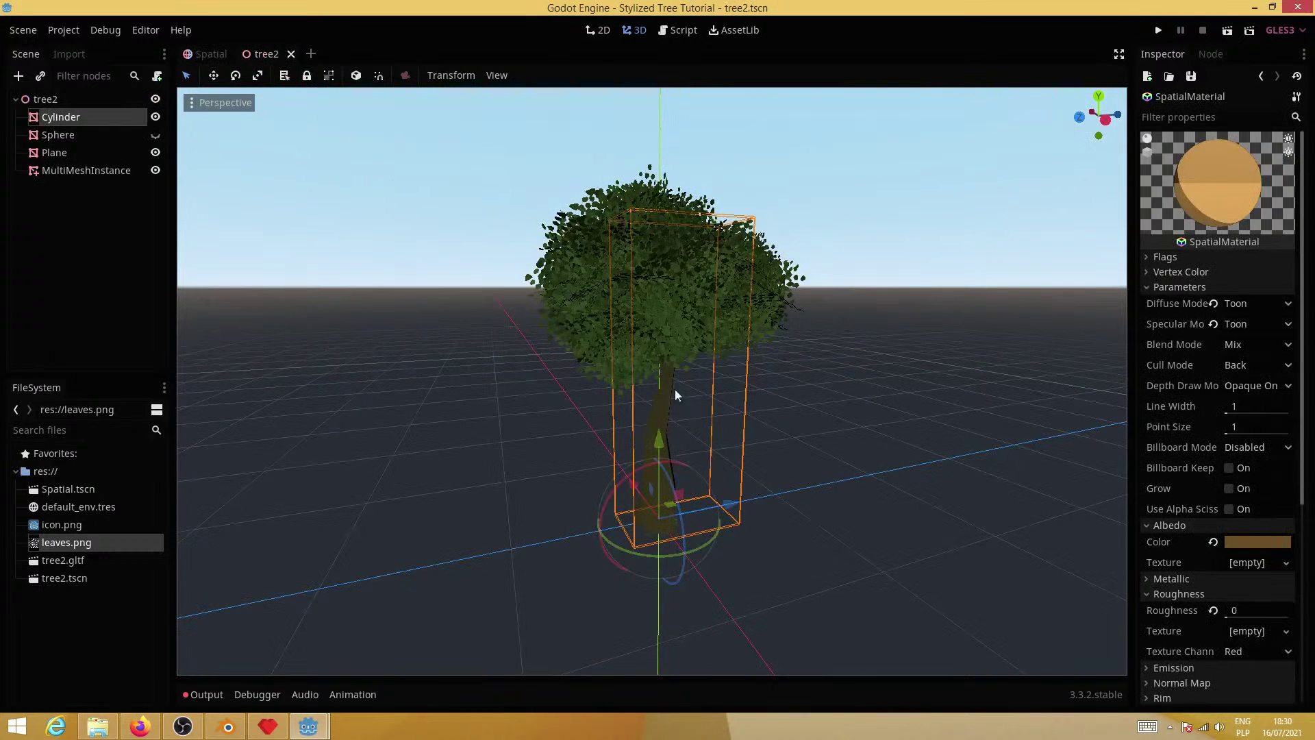
{"action": "left_click", "coordinate": [96, 175]}
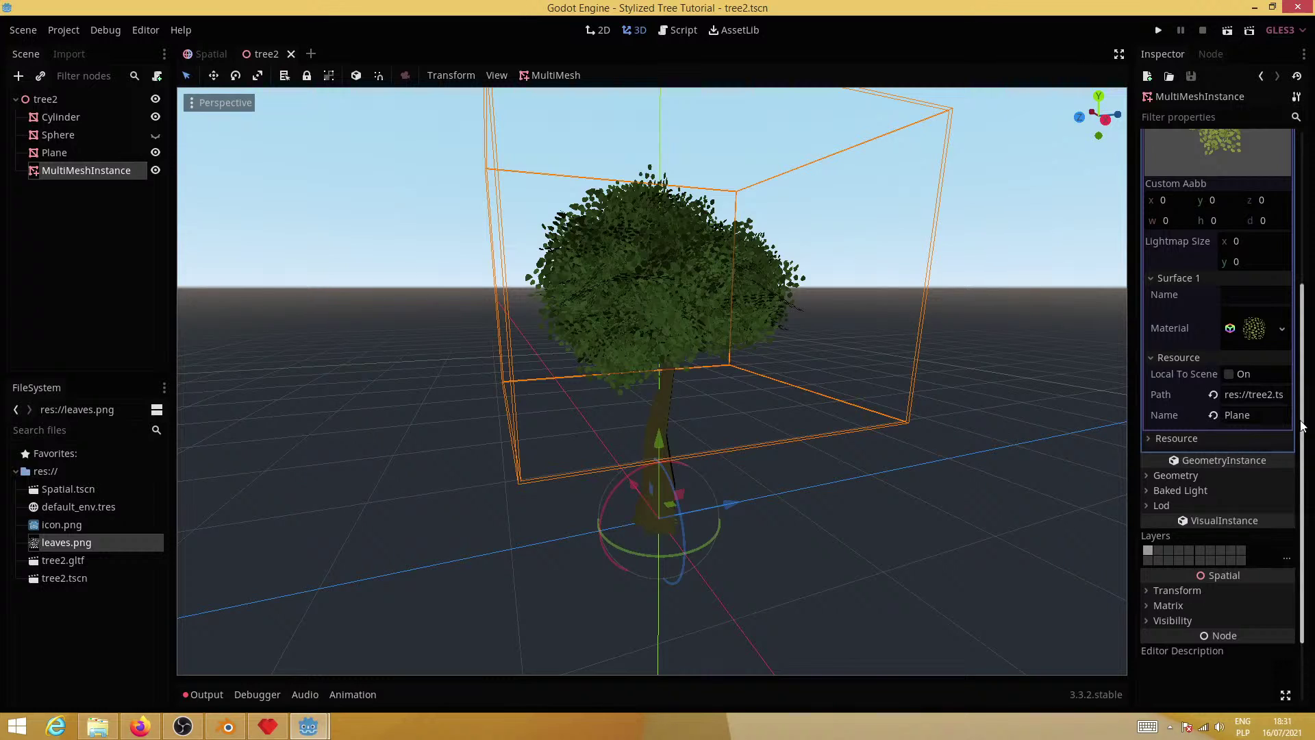
{"action": "left_click_drag", "start_coordinate": [1302, 426], "coordinate": [1307, 282]}
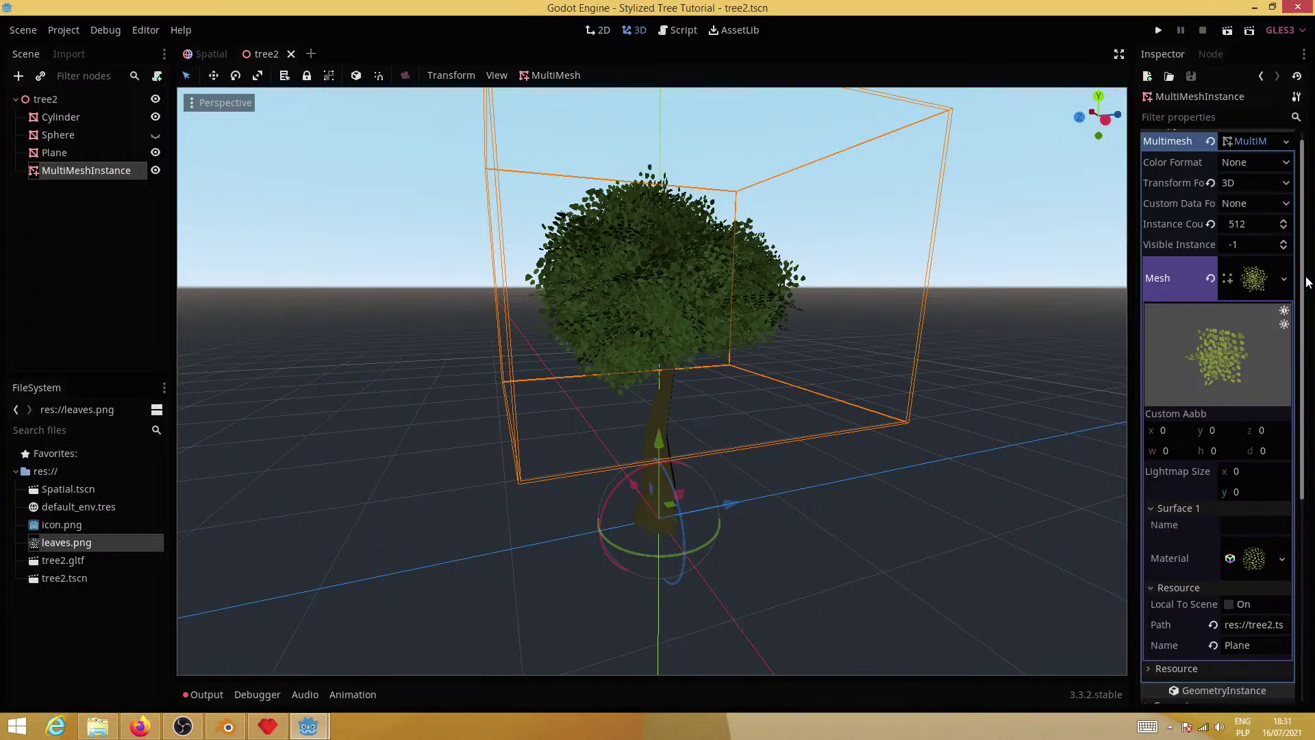
{"action": "left_click_drag", "start_coordinate": [1307, 281], "coordinate": [1309, 264]}
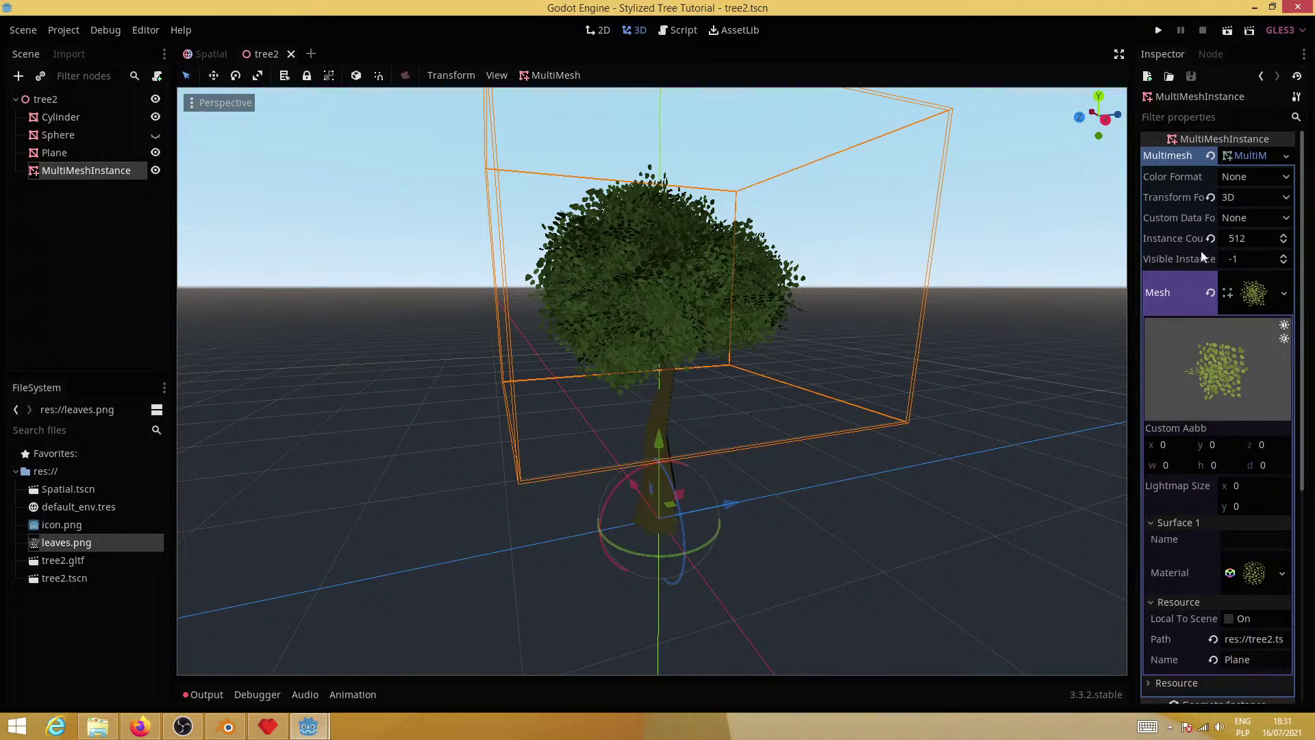
{"action": "mouse_move", "coordinate": [1168, 267]}
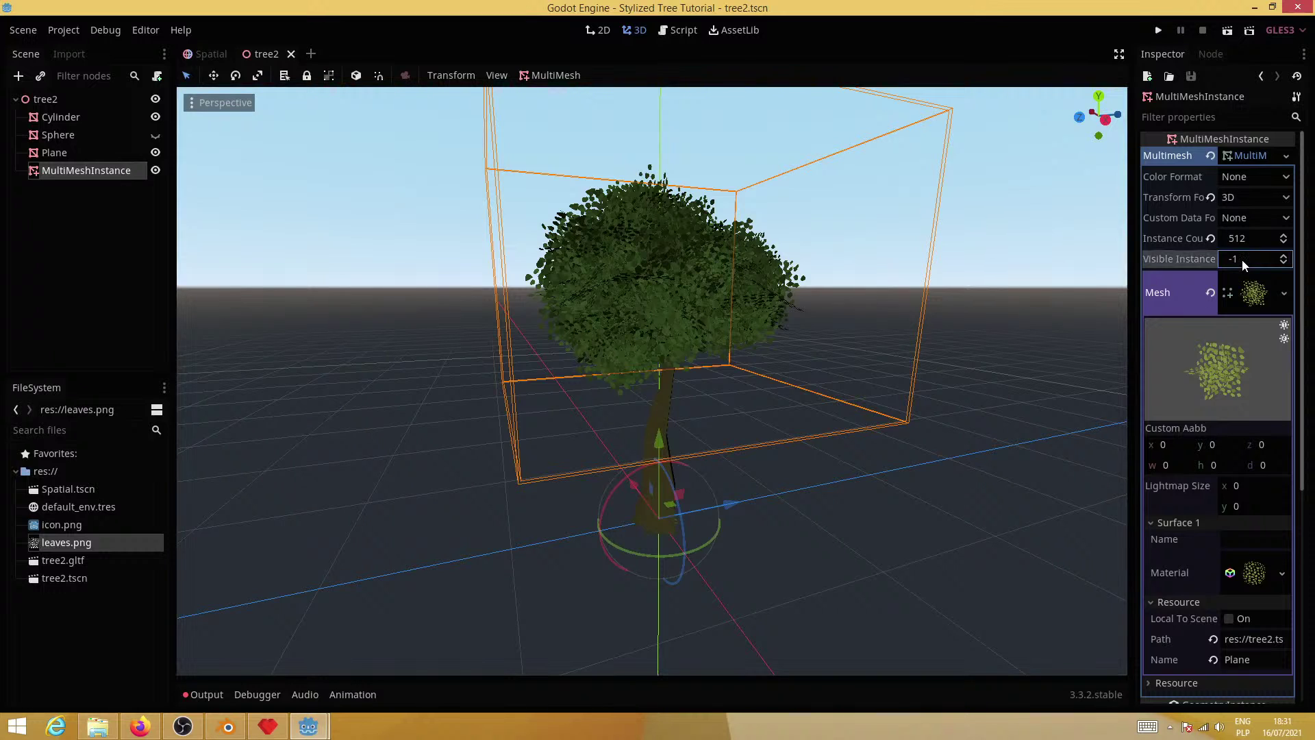
{"action": "left_click_drag", "start_coordinate": [1243, 259], "coordinate": [1274, 259]}
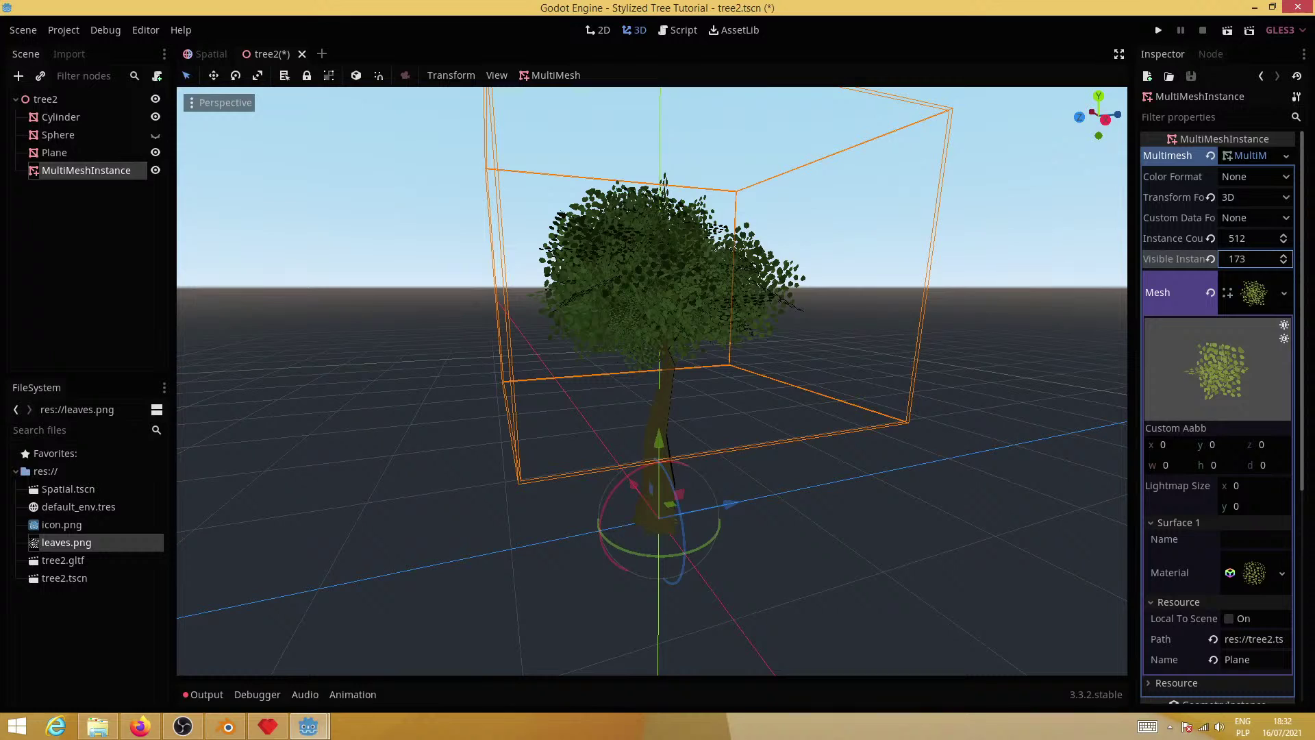
{"action": "left_click_drag", "start_coordinate": [1240, 258], "coordinate": [1254, 258]}
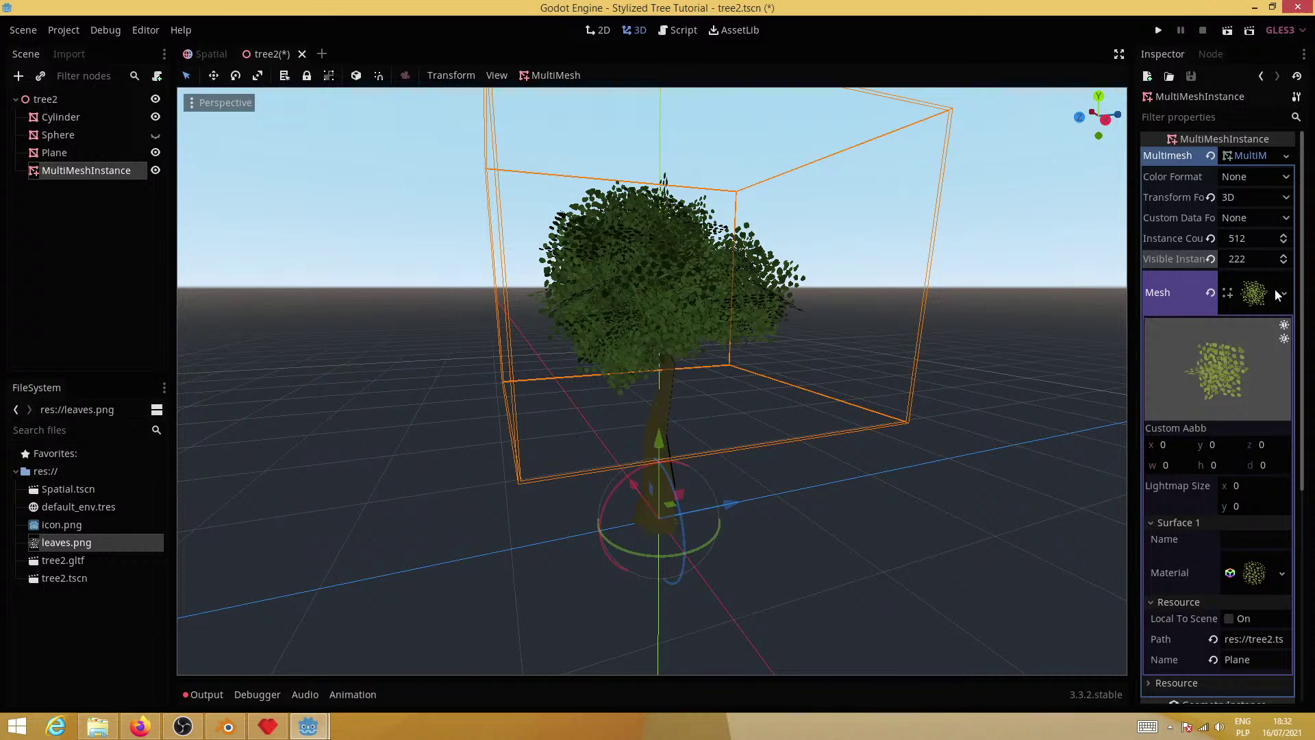
{"action": "left_click_drag", "start_coordinate": [1244, 266], "coordinate": [1267, 266]}
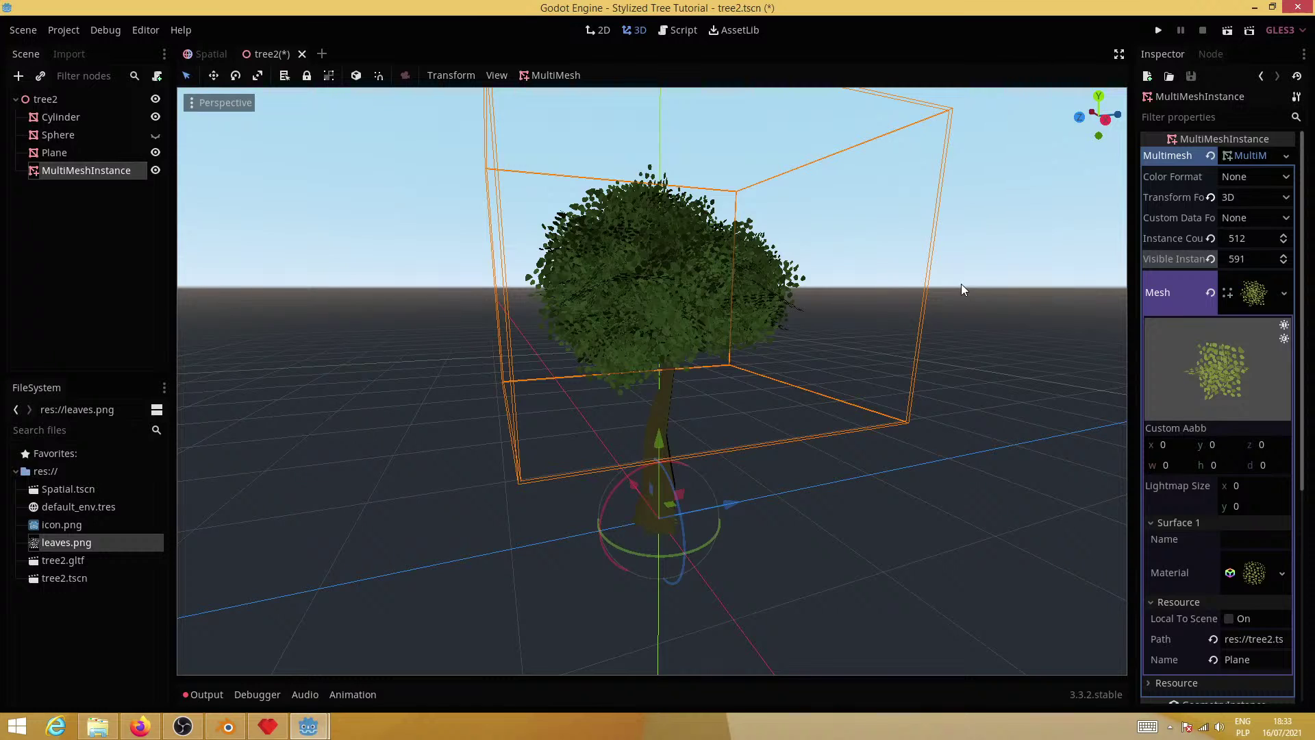
{"action": "left_click_drag", "start_coordinate": [1253, 258], "coordinate": [1178, 258]}
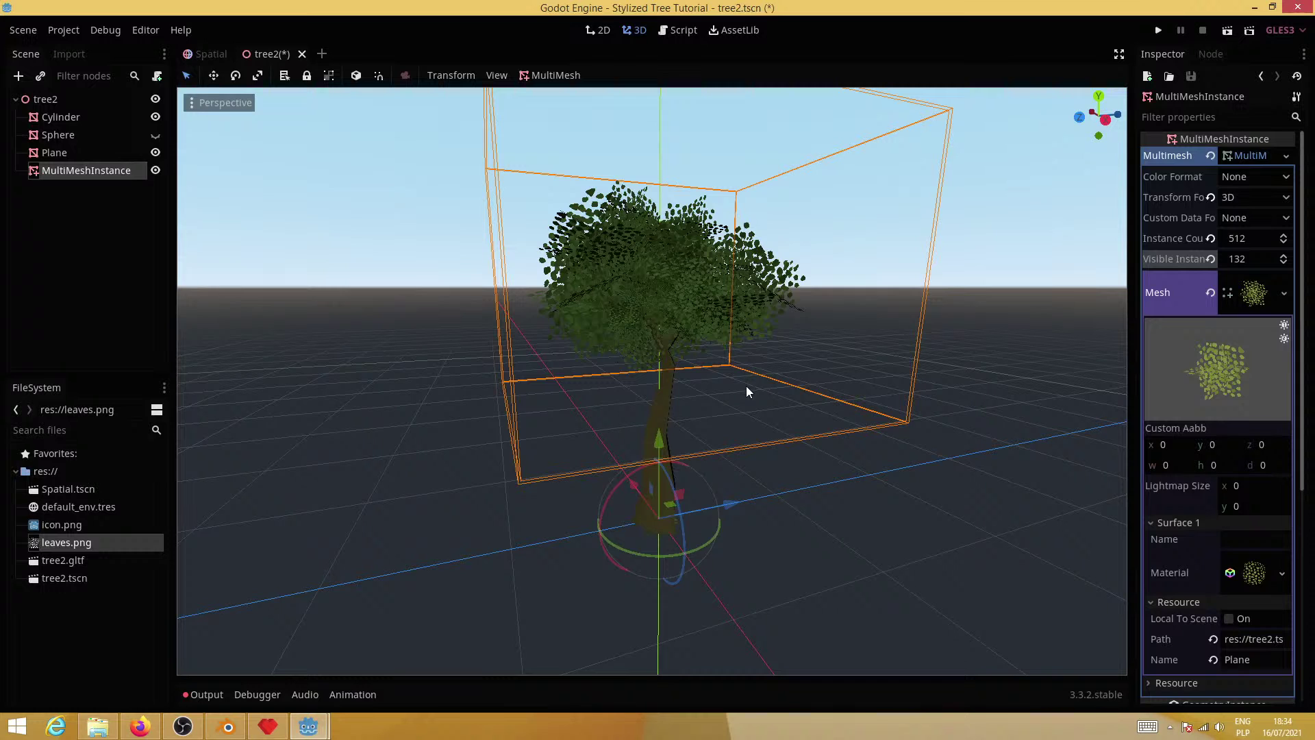
Examine the thinned foliage and its shadow from different sides in the Spatial scene
{"action": "middle_click_drag", "start_coordinate": [746, 385], "coordinate": [684, 444]}
{"action": "left_click", "coordinate": [219, 53]}
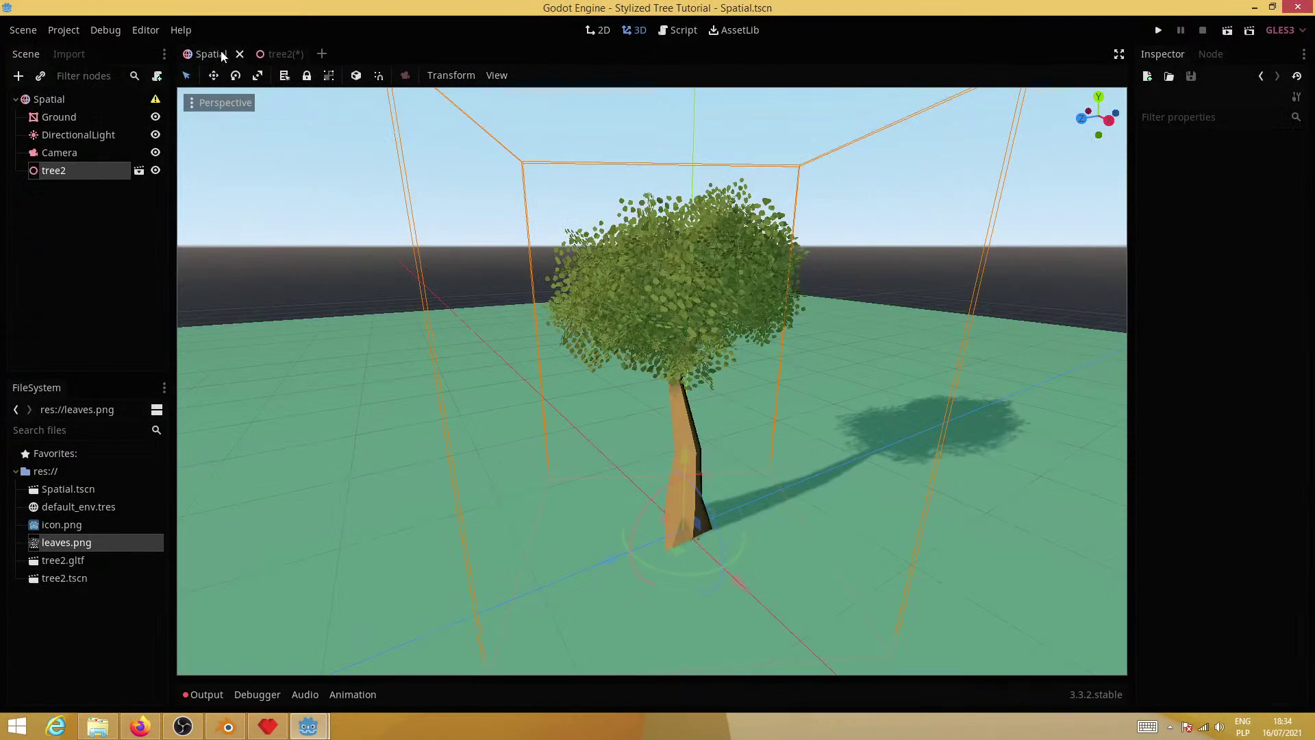
{"action": "middle_click_drag", "start_coordinate": [902, 492], "coordinate": [480, 411]}
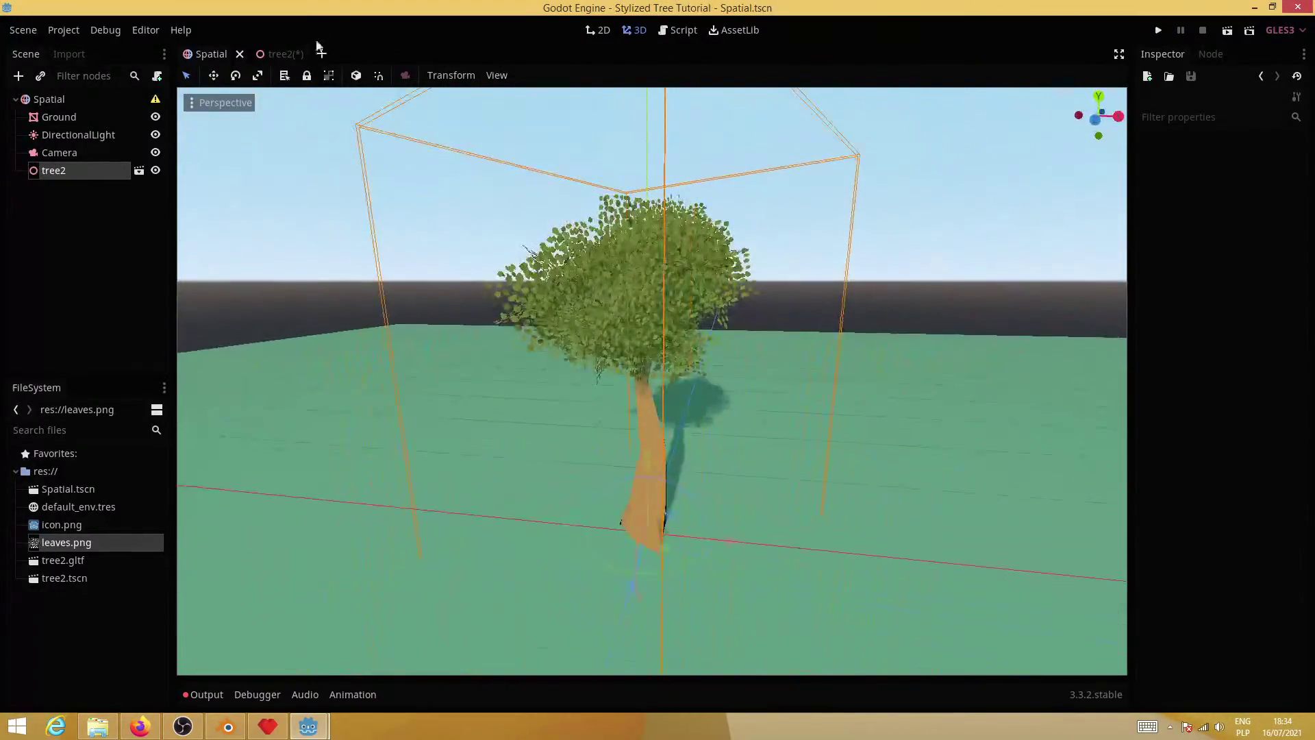
Raise the MultiMeshInstance's visible instance count to 1296 and check the full foliage in the Spatial scene
{"action": "left_click", "coordinate": [281, 54]}
{"action": "left_click_drag", "start_coordinate": [1269, 261], "coordinate": [1310, 262]}
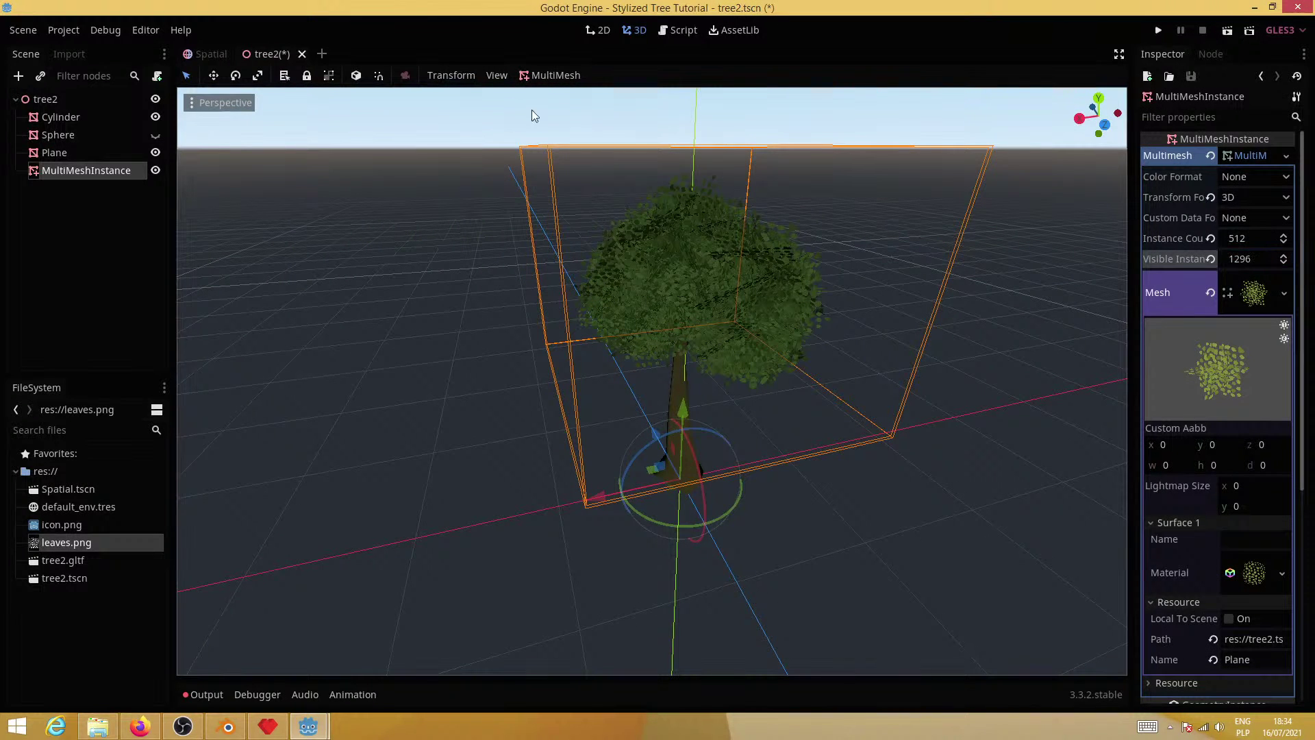
{"action": "left_click", "coordinate": [204, 55]}
{"action": "middle_click_drag", "start_coordinate": [879, 453], "coordinate": [875, 521]}
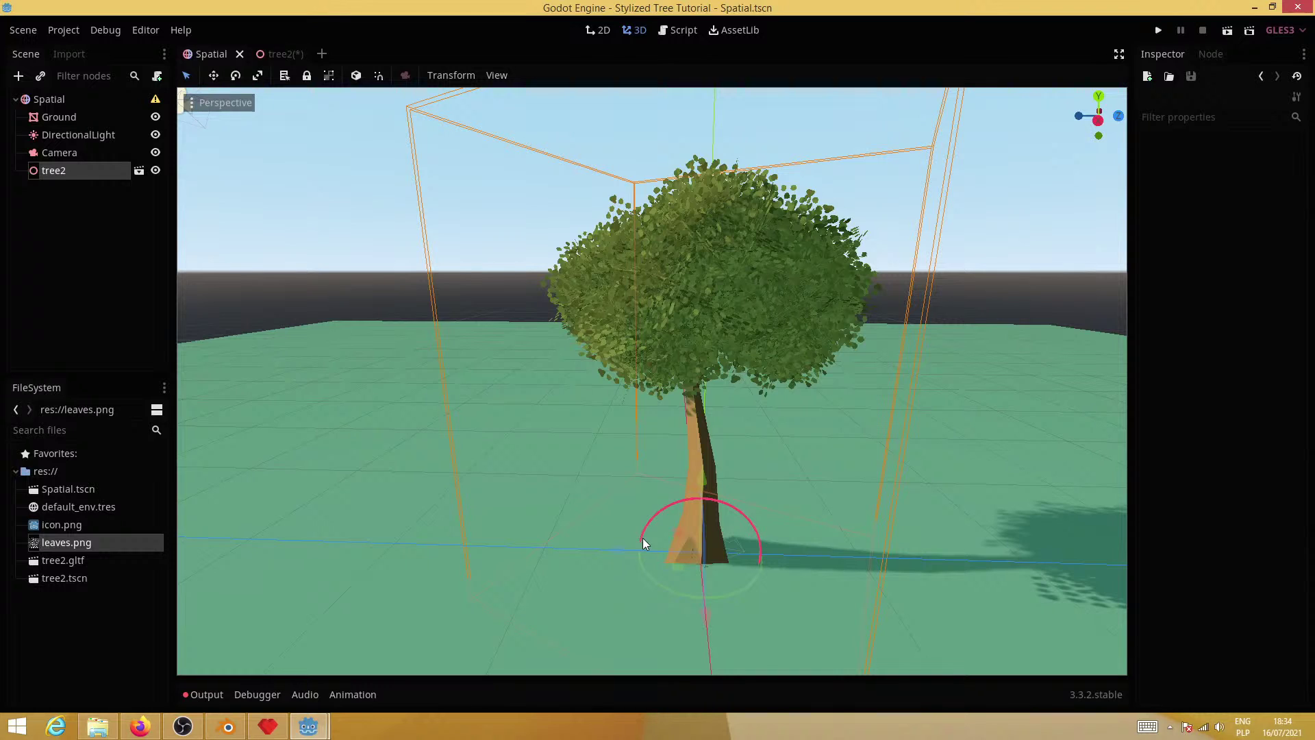
{"action": "key", "text": "alt+Tab"}
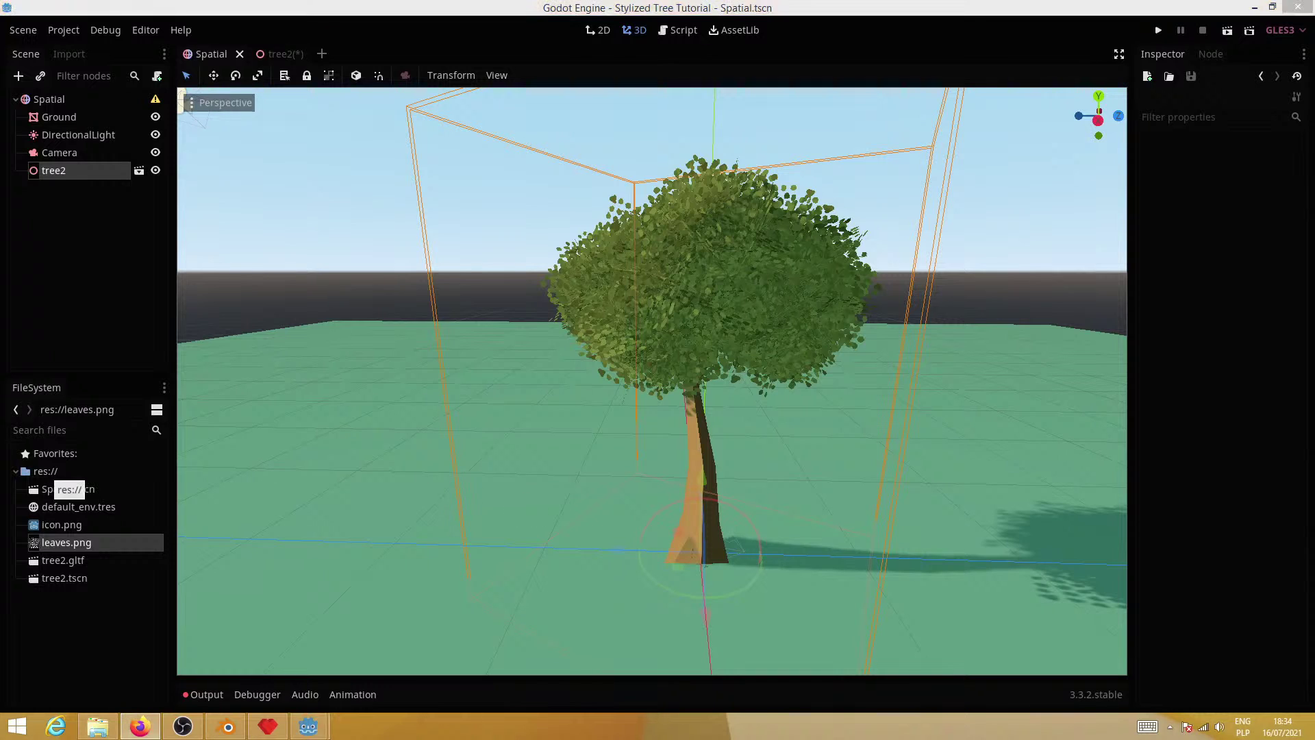